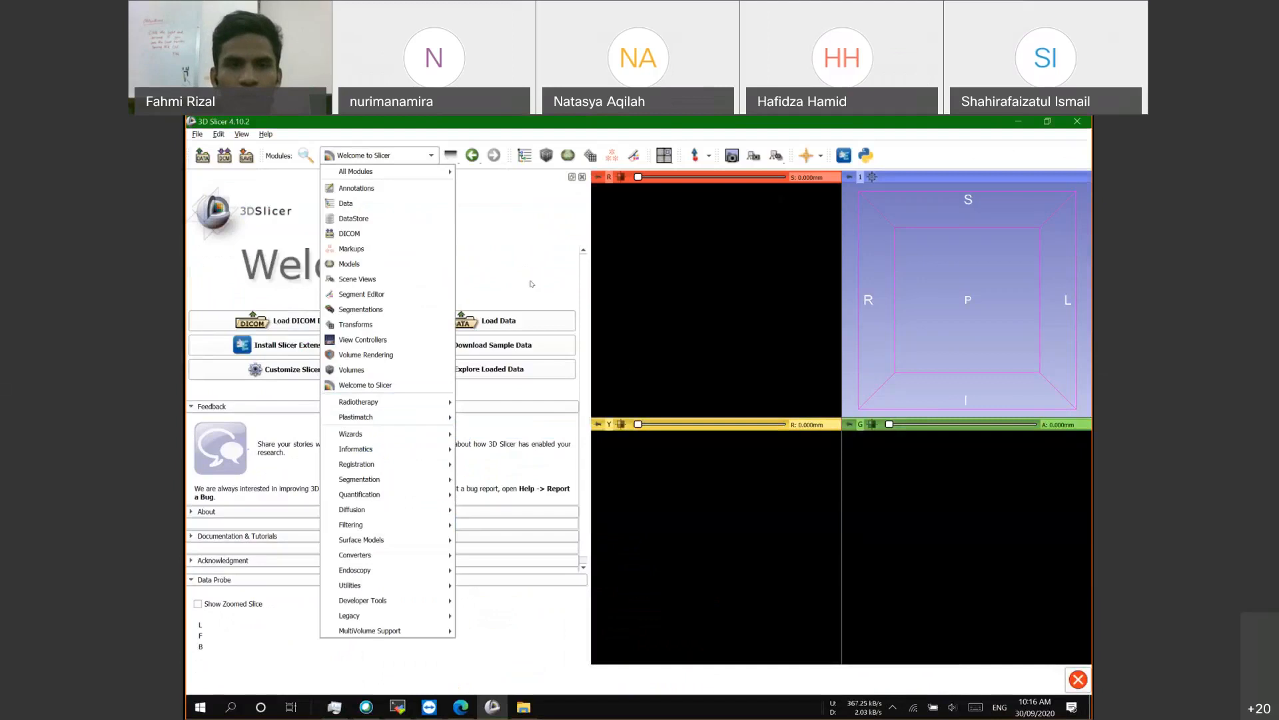
# Step: Browse the Modules list and its Radiotherapy submenu, then close it without switching modules
pyautogui.click(526, 281)
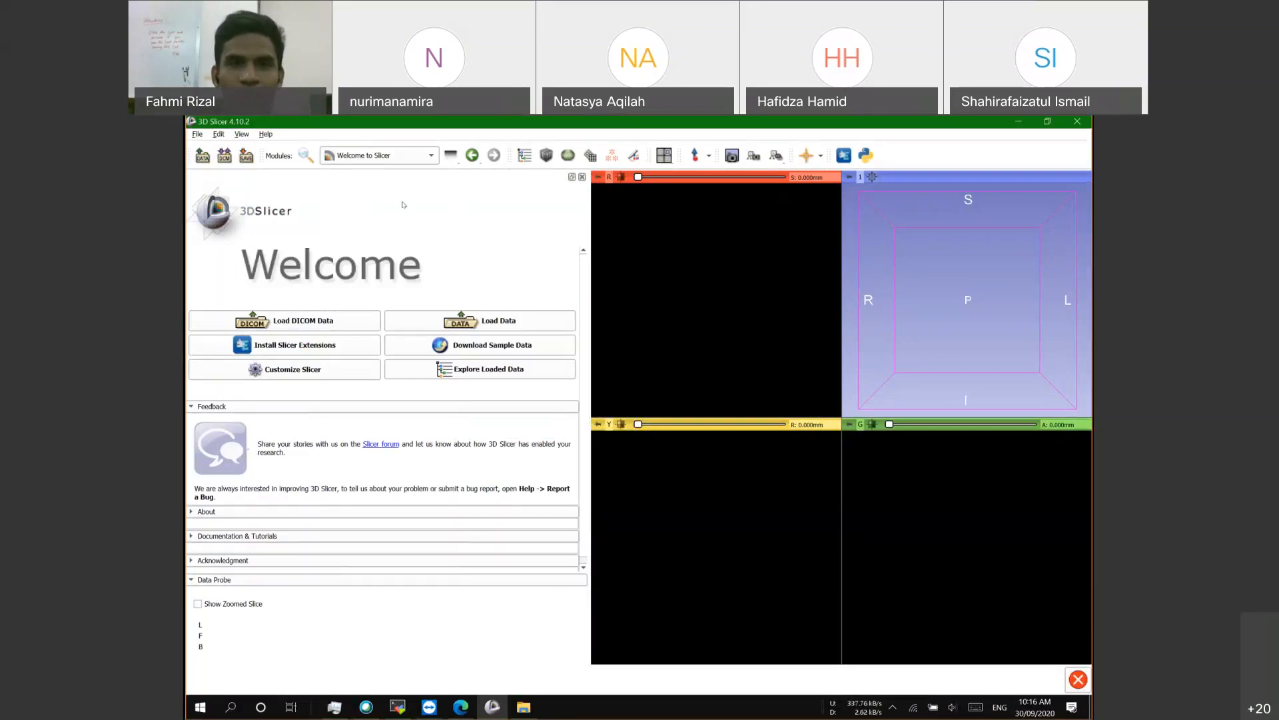
pyautogui.click(396, 157)
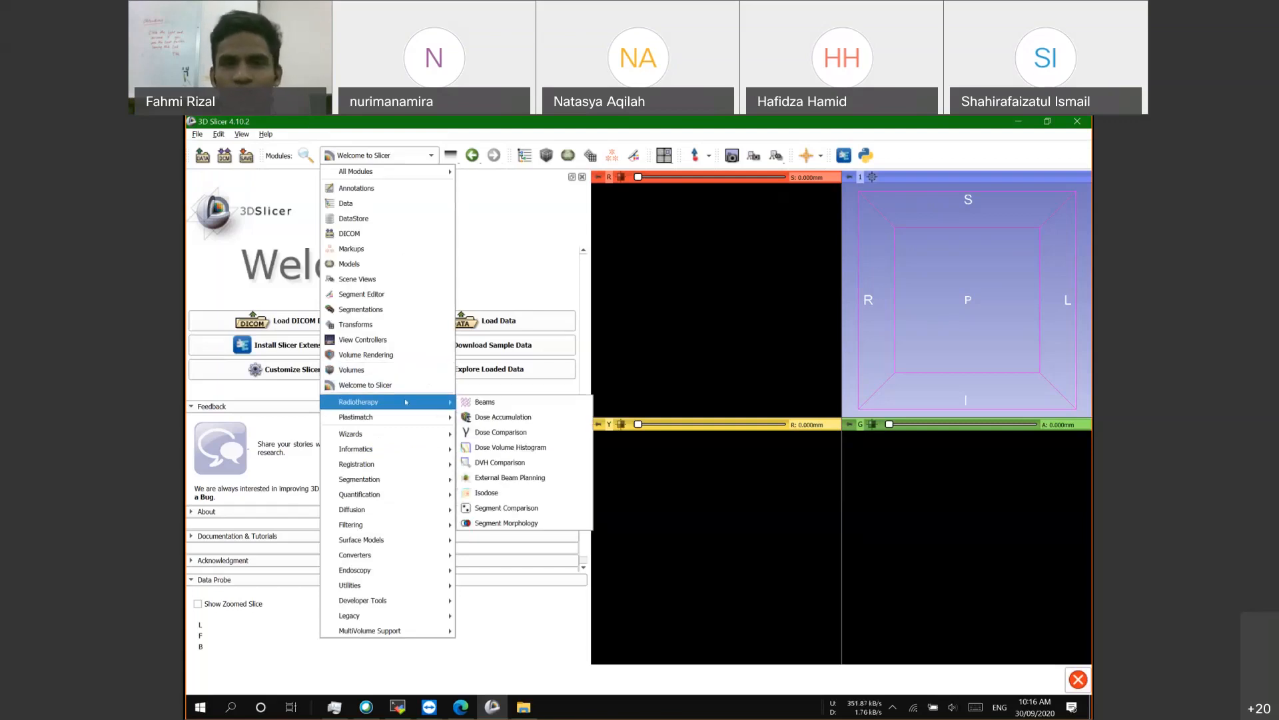
pyautogui.click(531, 251)
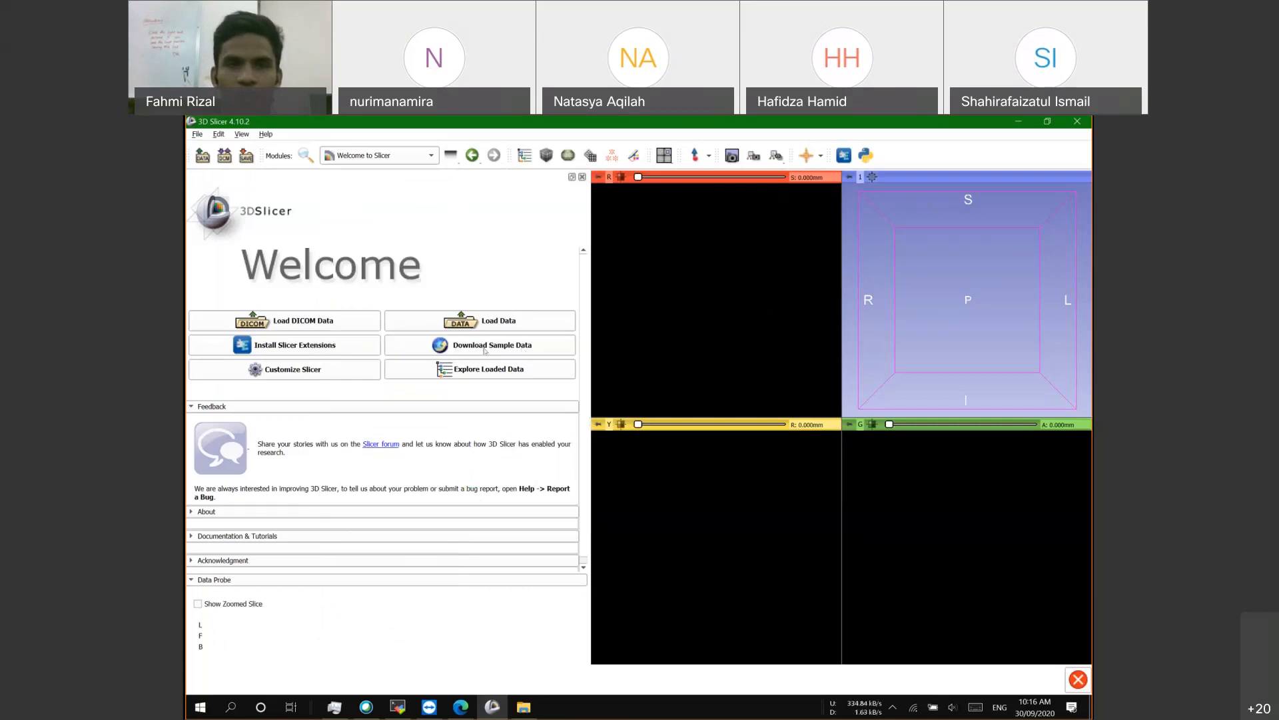
# Step: Load the CTChest sample volume from Sample Data into the axial, sagittal and coronal views
pyautogui.click(527, 346)
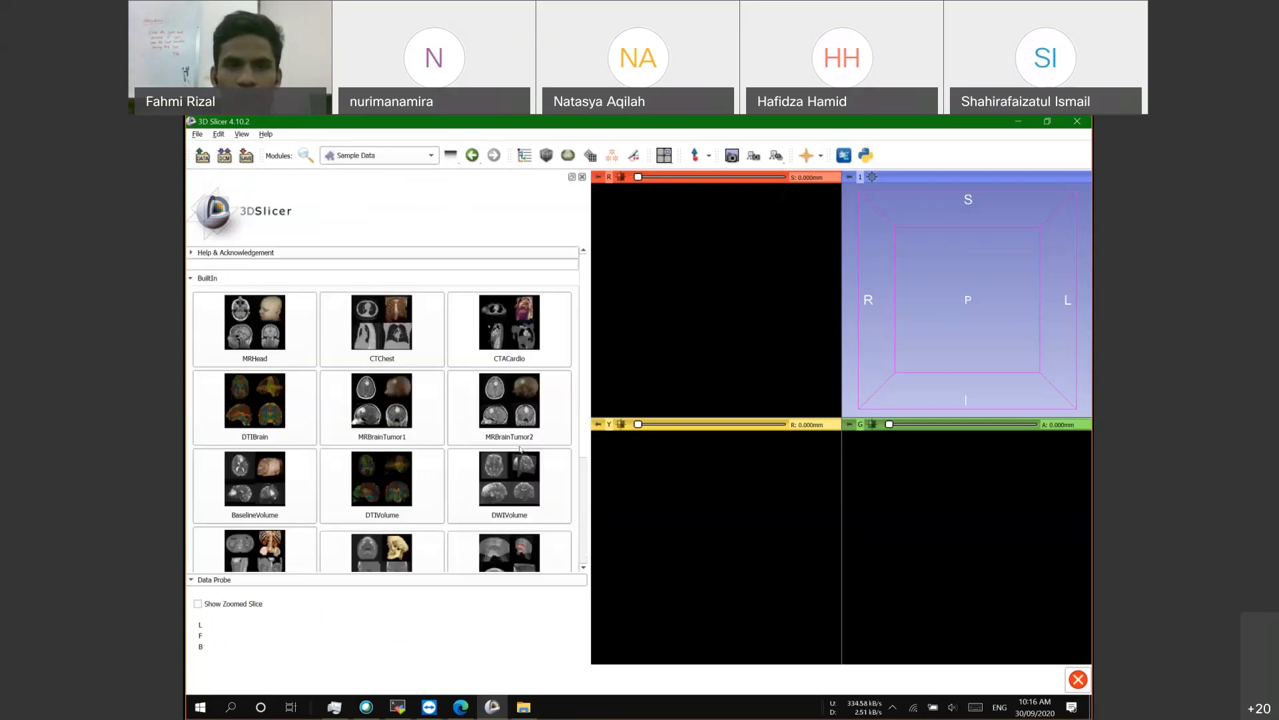
pyautogui.scroll(-3, 490, 508)
pyautogui.scroll(4, 490, 509)
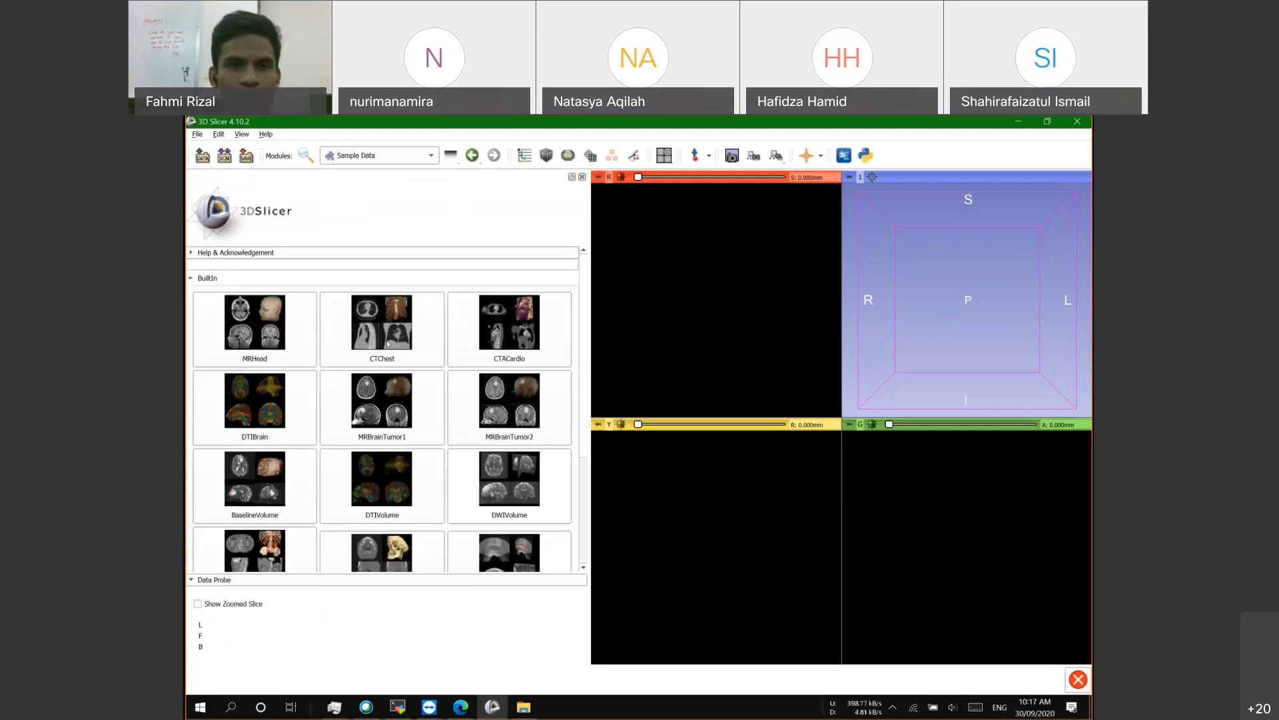
pyautogui.scroll(-3, 475, 459)
pyautogui.scroll(4, 475, 459)
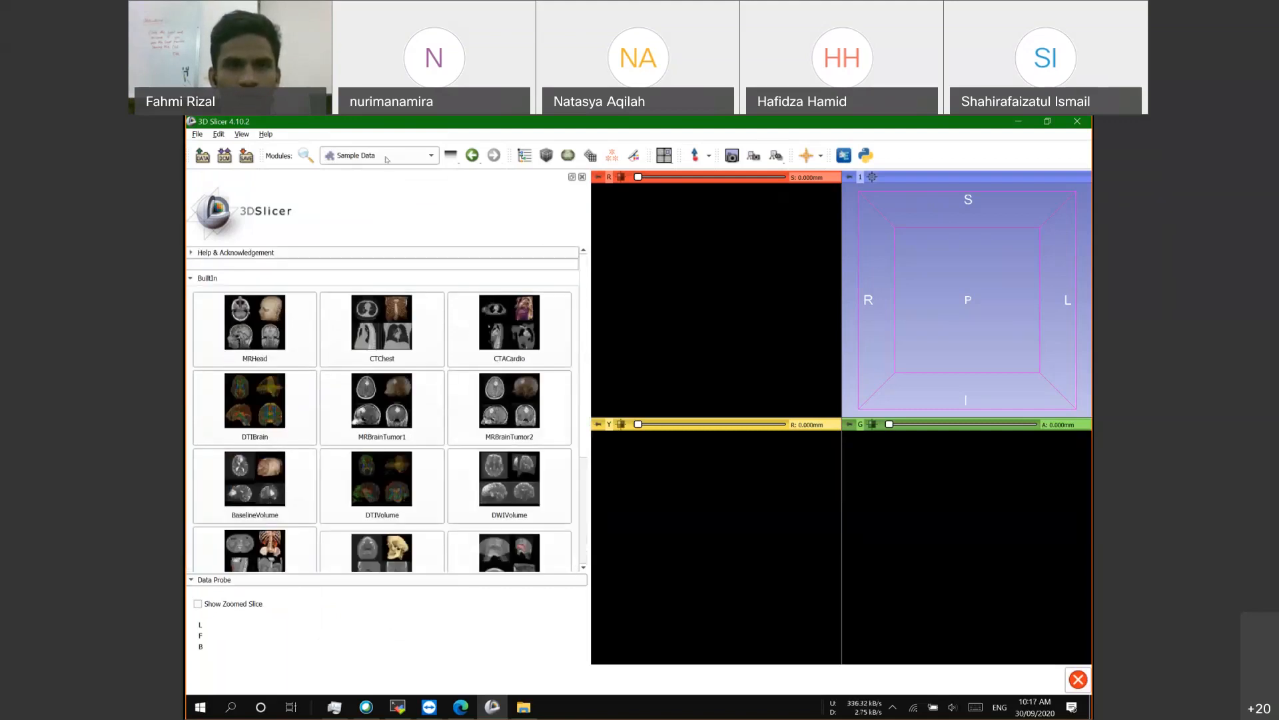
pyautogui.click(386, 159)
pyautogui.click(450, 155)
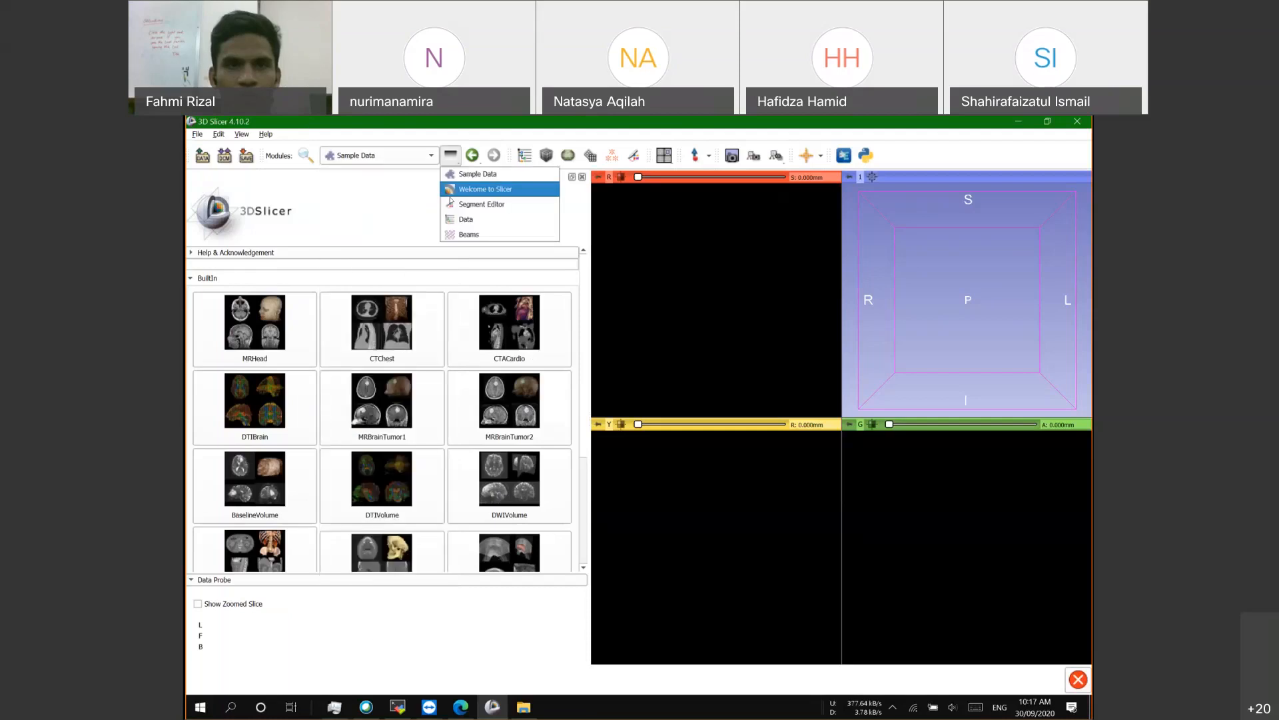
pyautogui.click(460, 190)
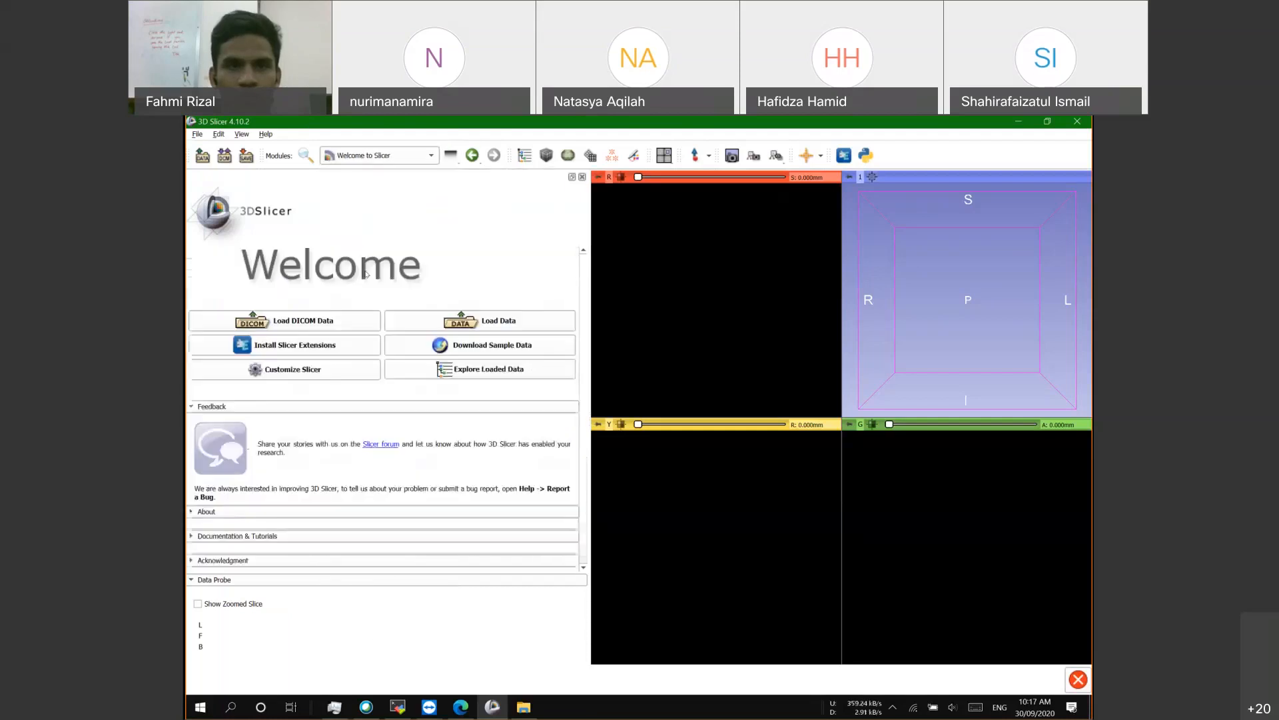
pyautogui.click(459, 347)
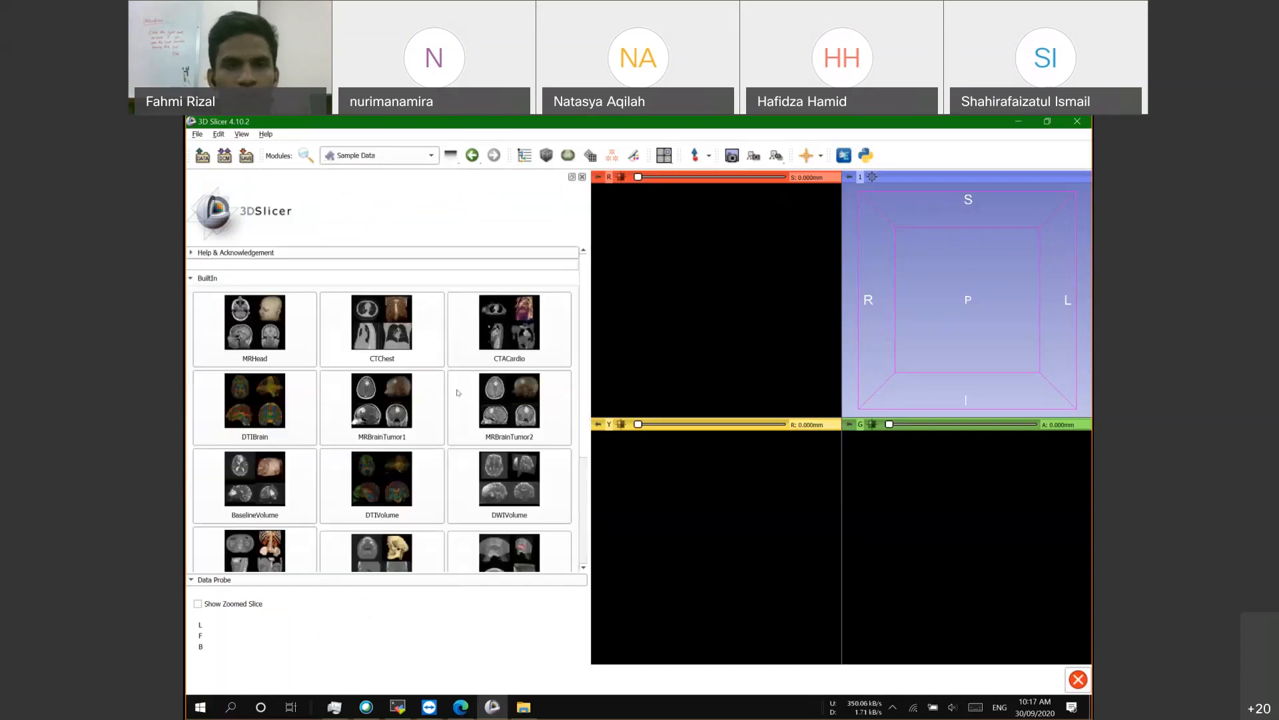
pyautogui.click(392, 325)
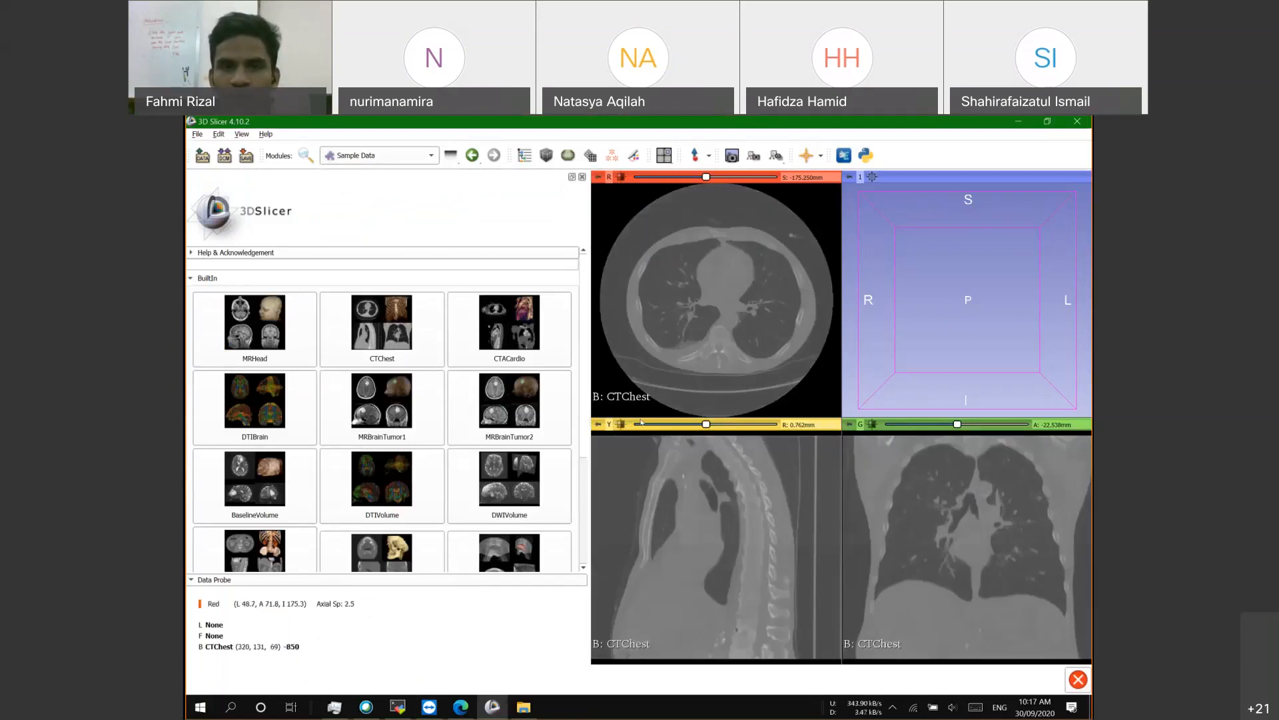
# Step: Narrow the module panel, tilt the 3D view obliquely, and adjust the CT window/level
pyautogui.moveTo(589, 382); pyautogui.dragTo(513, 380)
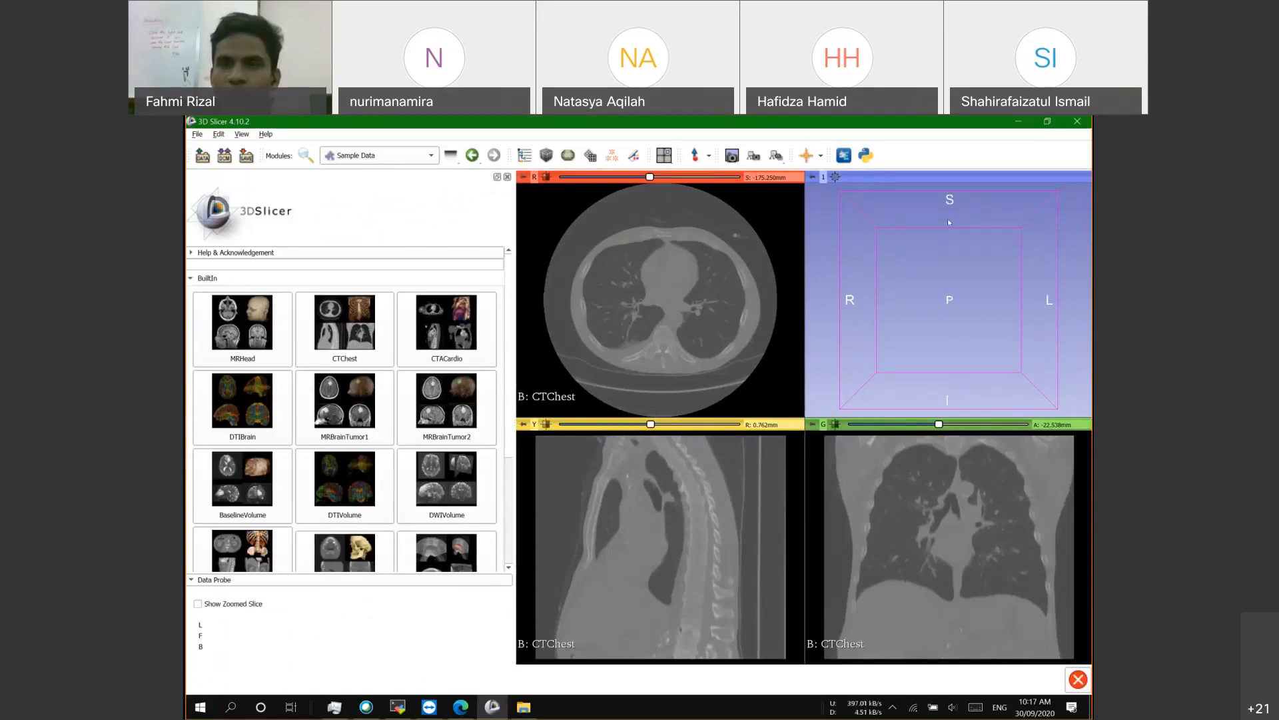
pyautogui.moveTo(948, 218); pyautogui.dragTo(928, 262)
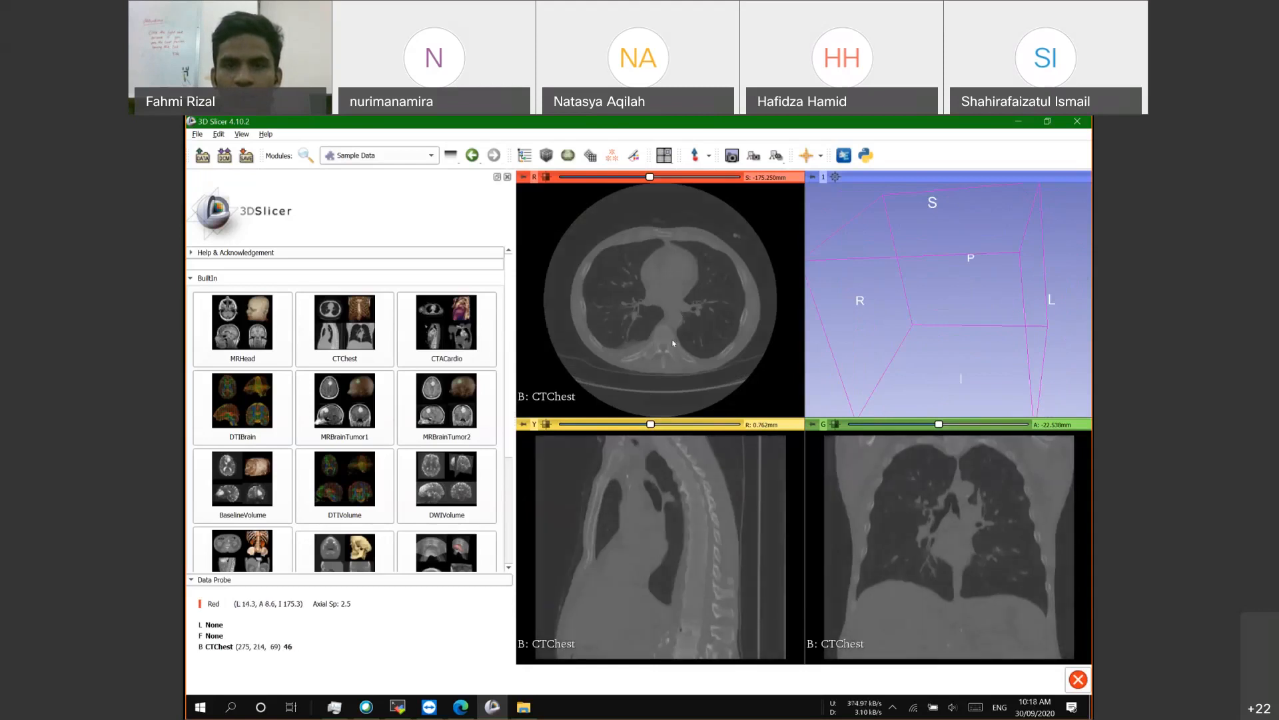
pyautogui.moveTo(673, 343)
pyautogui.mouseDown()
pyautogui.moveTo(669, 311)
pyautogui.moveTo(667, 338)
pyautogui.mouseUp()
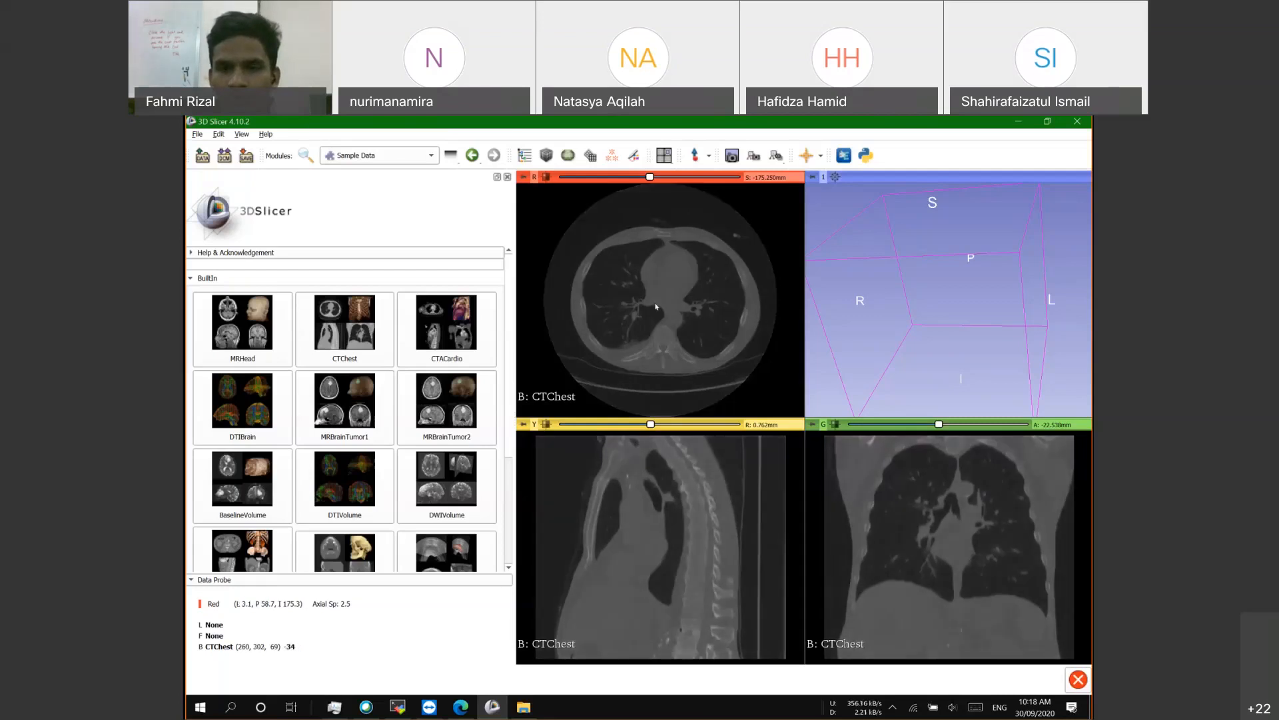
pyautogui.moveTo(656, 307); pyautogui.dragTo(681, 321)
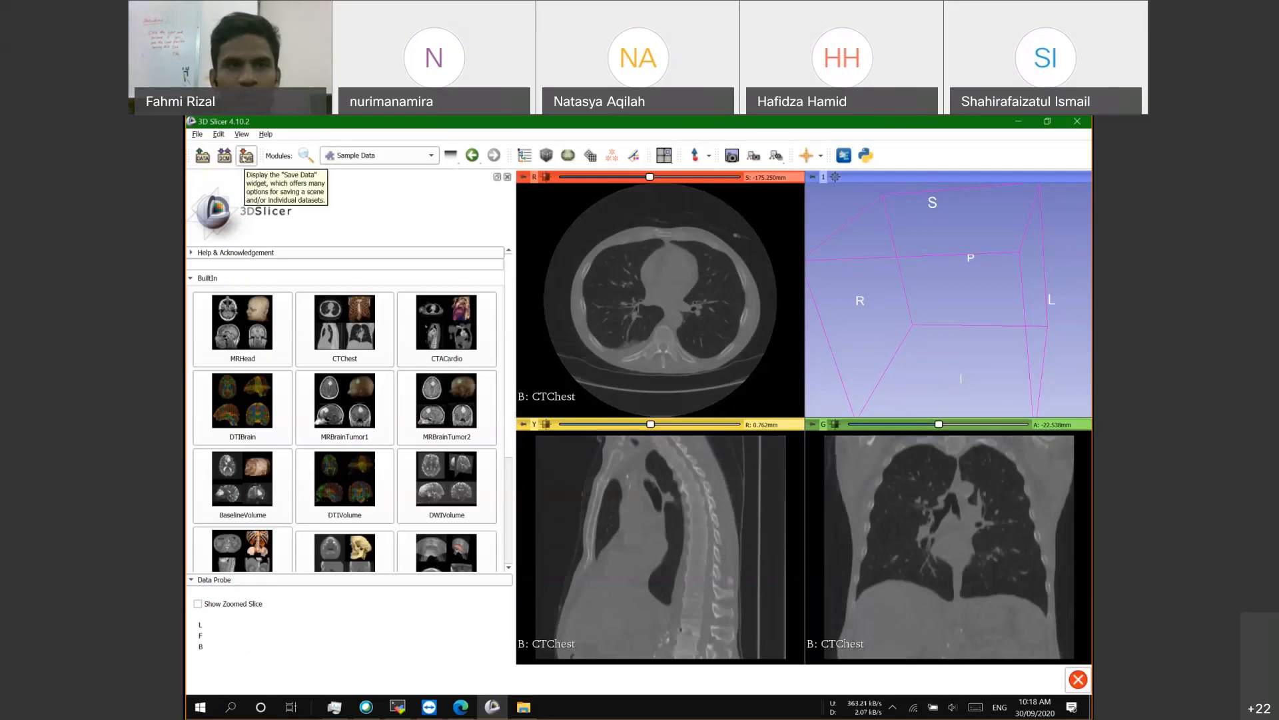
pyautogui.click(245, 155)
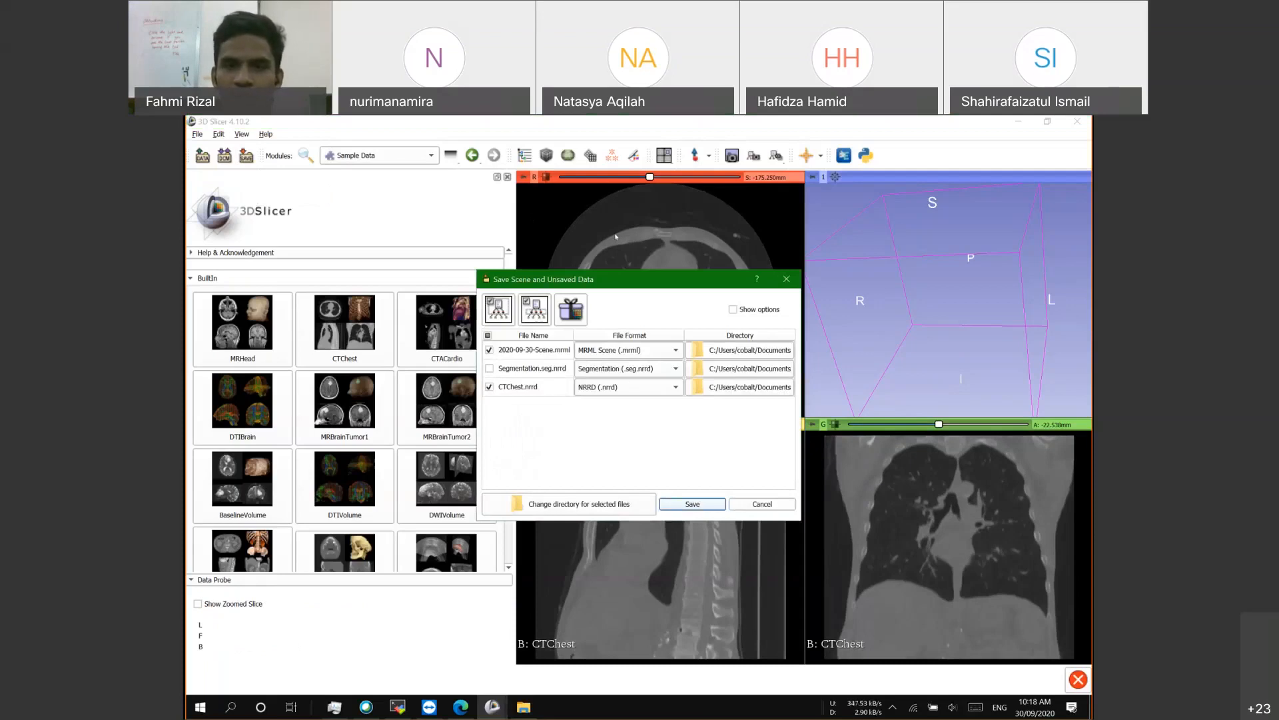
pyautogui.moveTo(649, 286); pyautogui.dragTo(616, 236)
pyautogui.moveTo(766, 473); pyautogui.dragTo(904, 530)
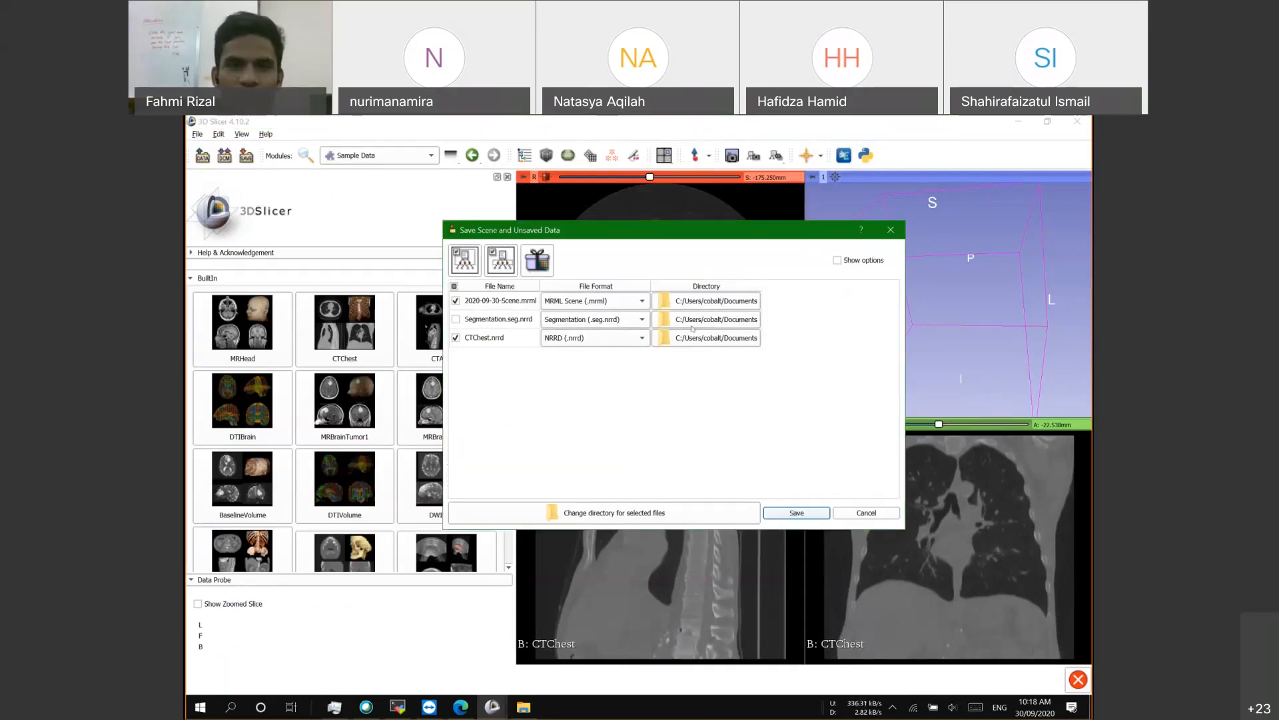
pyautogui.moveTo(539, 286); pyautogui.dragTo(595, 282)
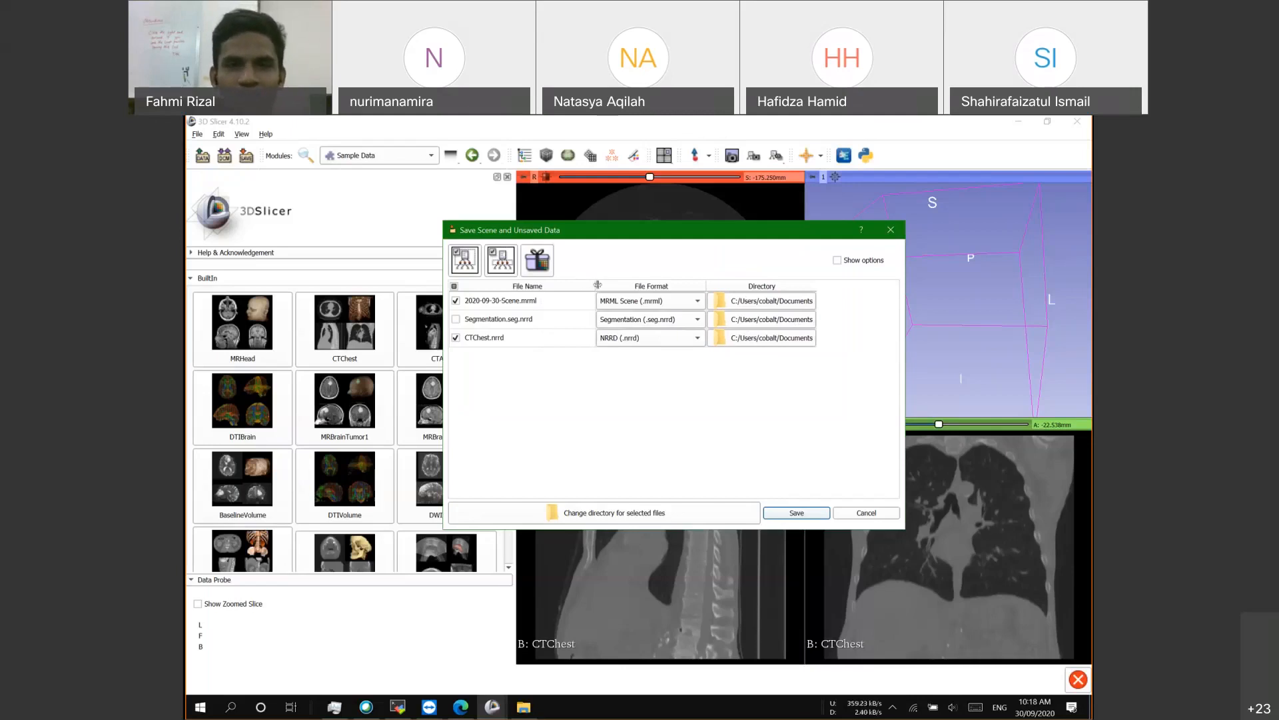
pyautogui.moveTo(587, 286); pyautogui.dragTo(620, 285)
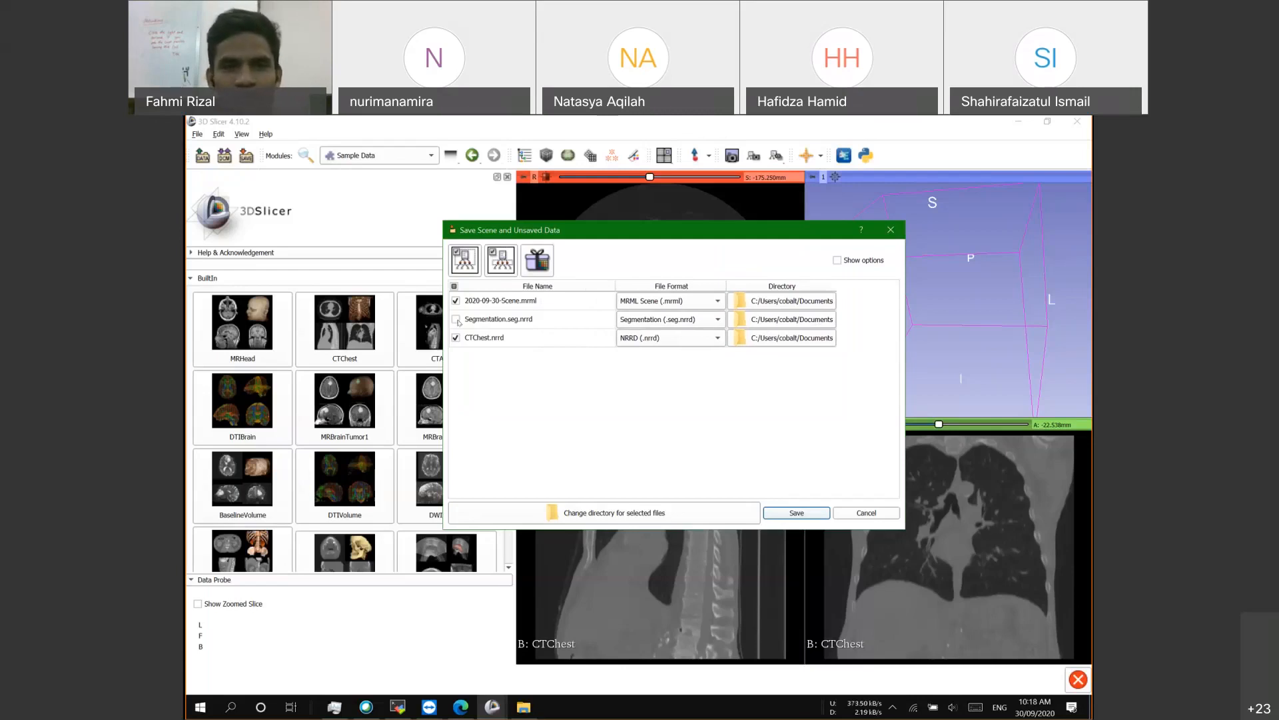
pyautogui.click(456, 320)
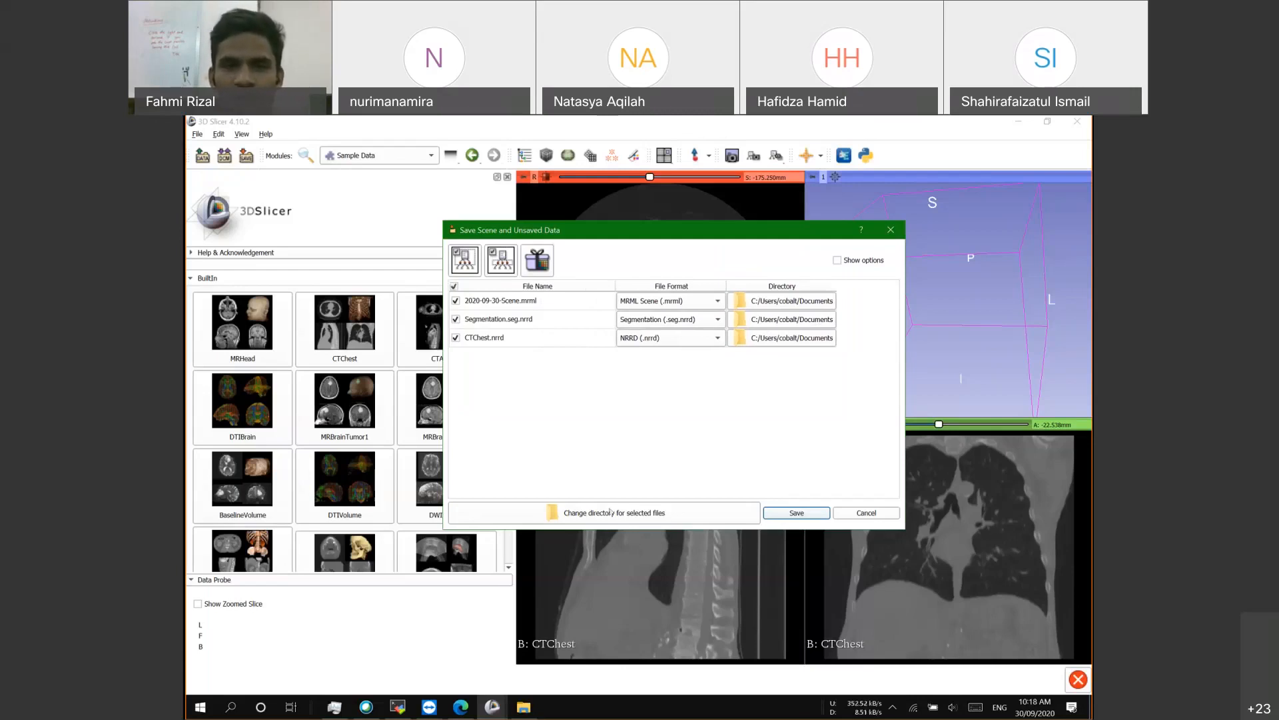
pyautogui.click(610, 511)
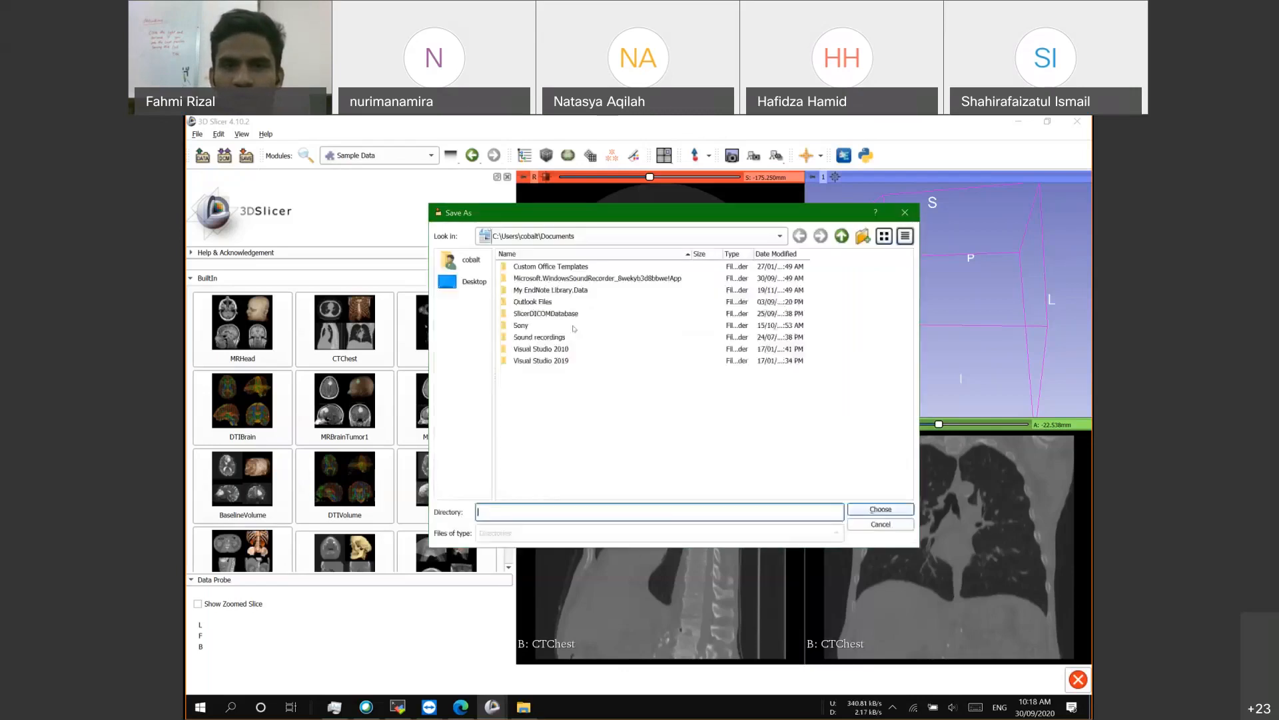
pyautogui.click(905, 213)
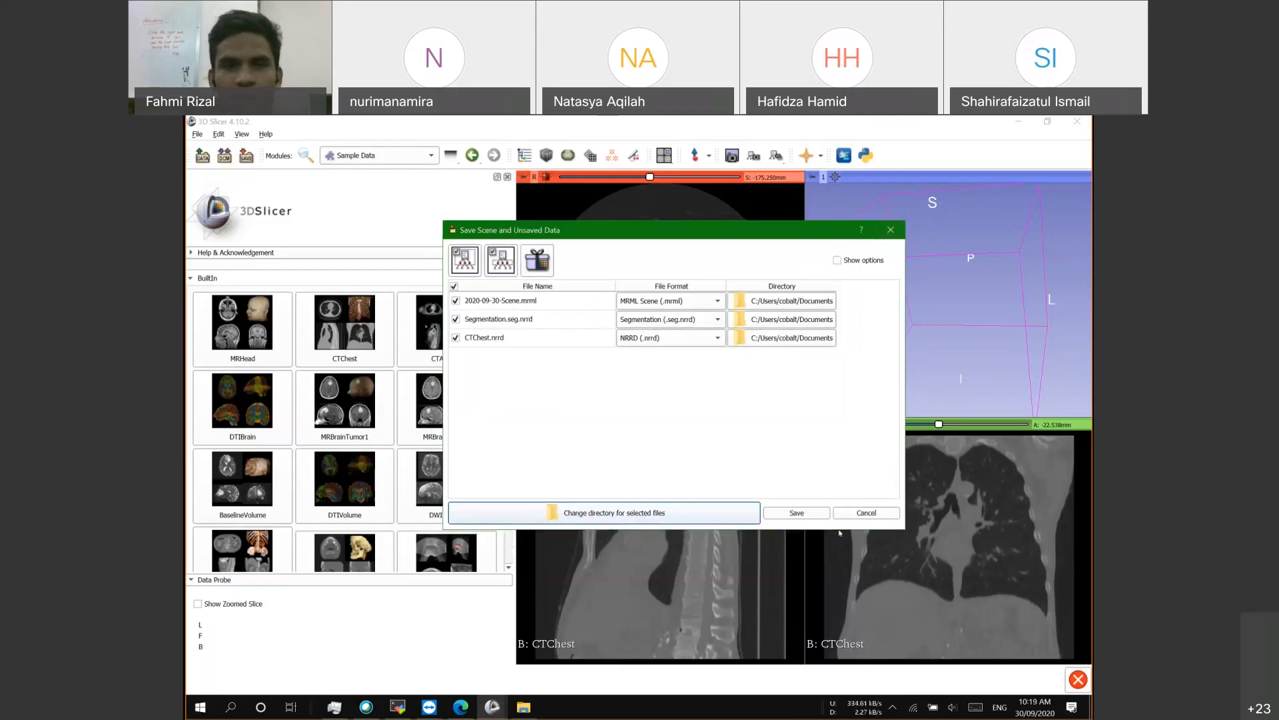
pyautogui.click(867, 513)
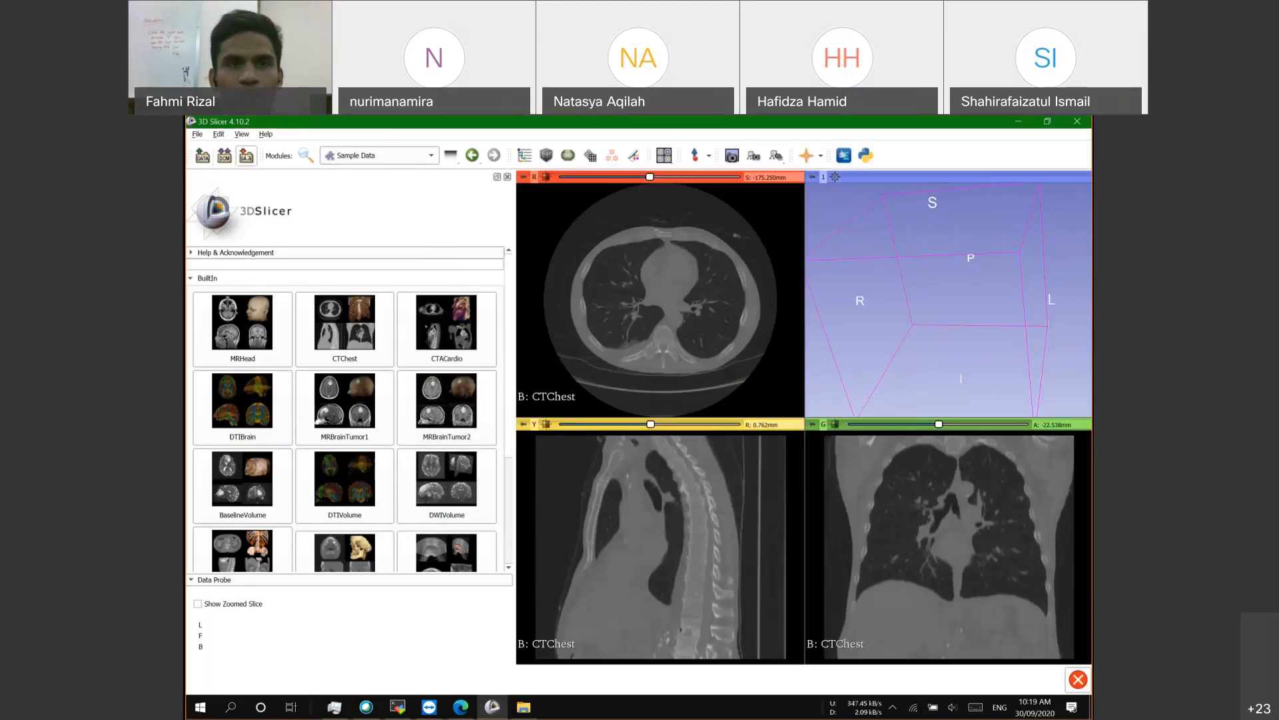
# Step: Open Add Data from the File menu and cancel without choosing files
pyautogui.click(197, 135)
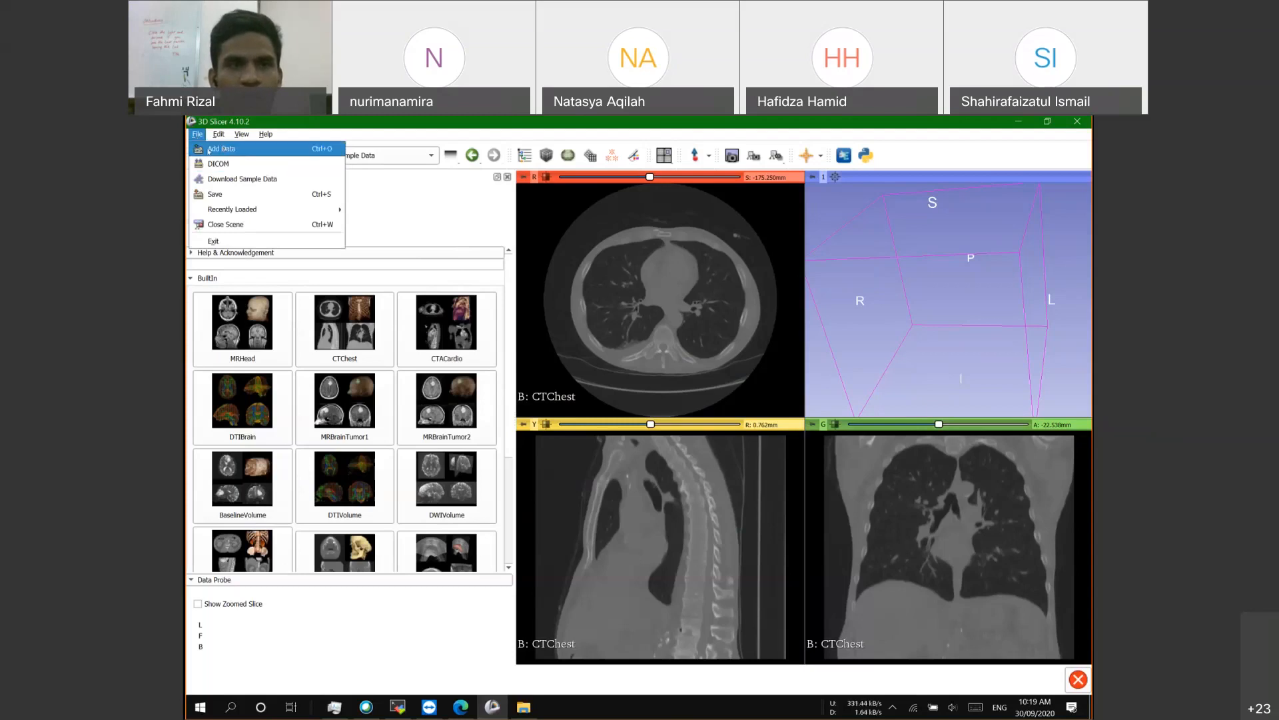
pyautogui.click(227, 150)
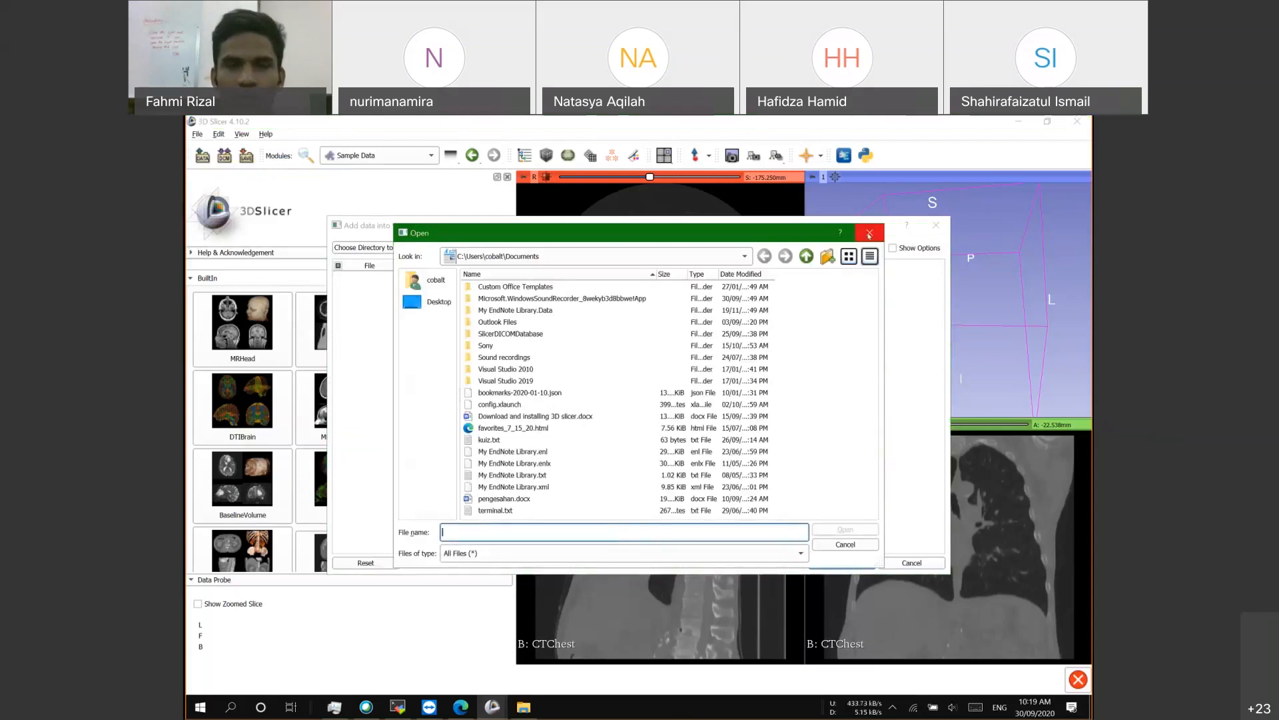
pyautogui.click(868, 233)
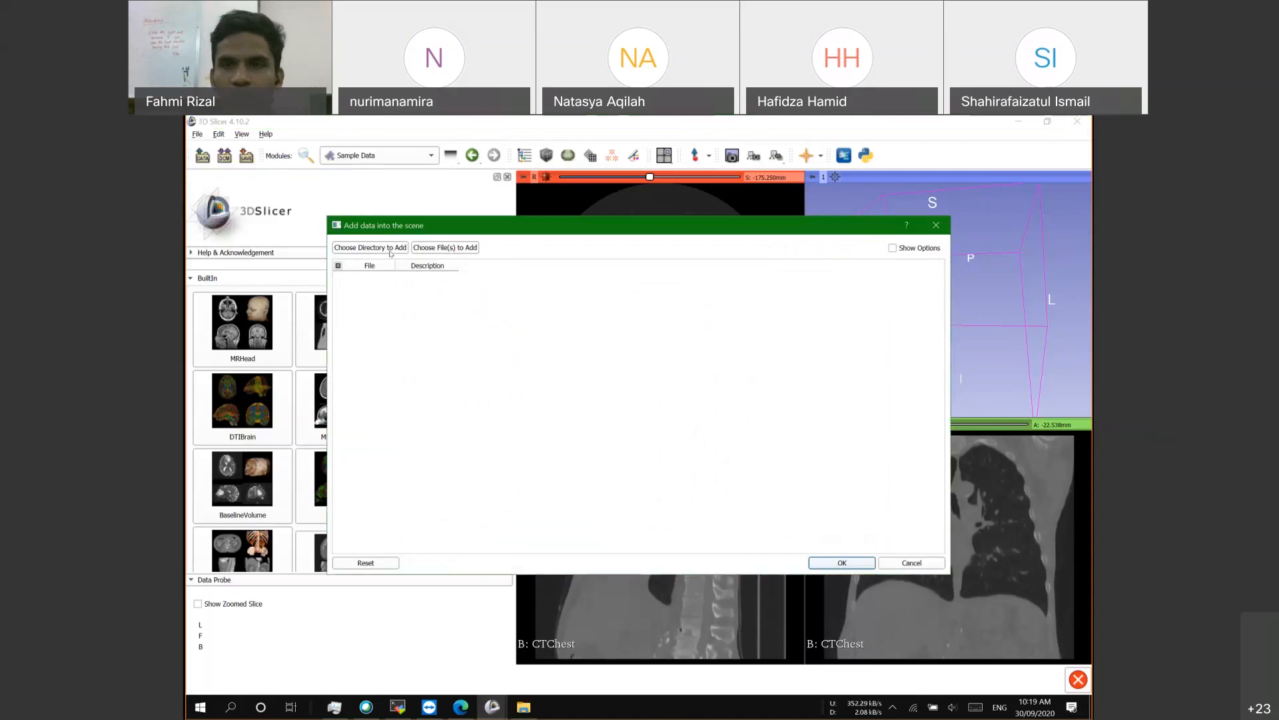
pyautogui.click(937, 227)
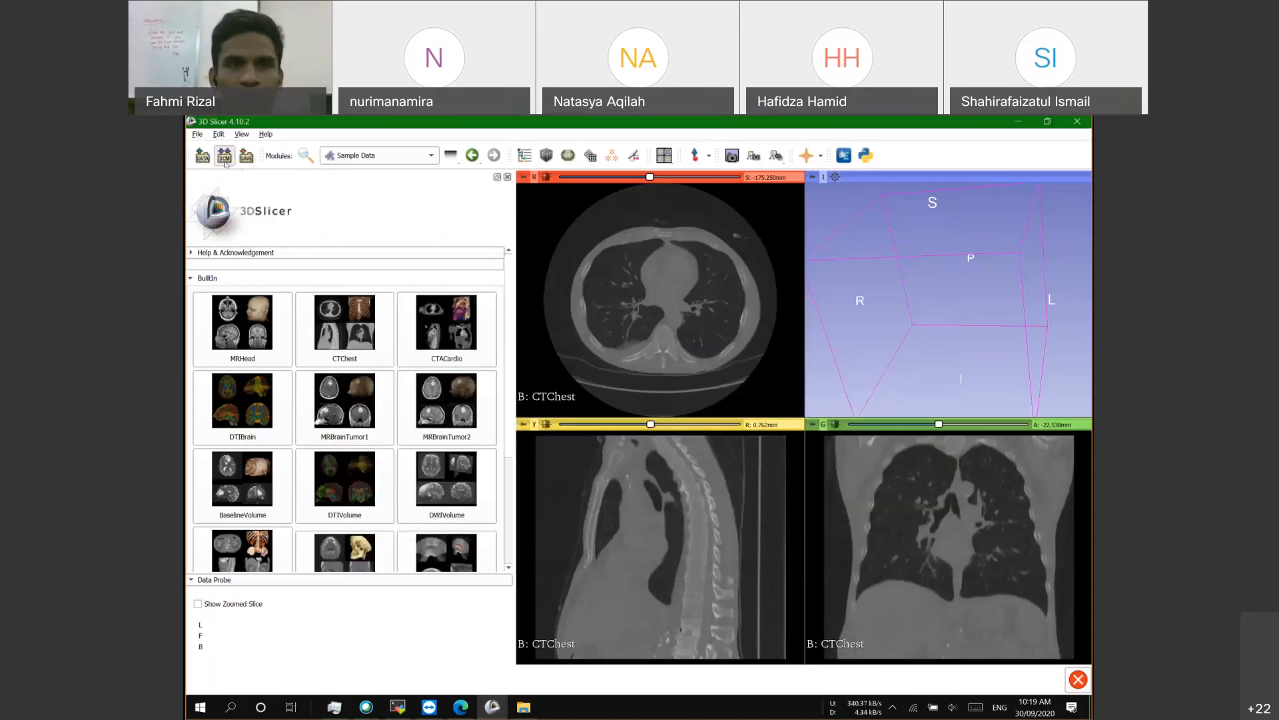
# Step: Open the DICOM browser, reposition its window, then close it
pyautogui.click(225, 156)
pyautogui.moveTo(346, 181); pyautogui.dragTo(335, 201)
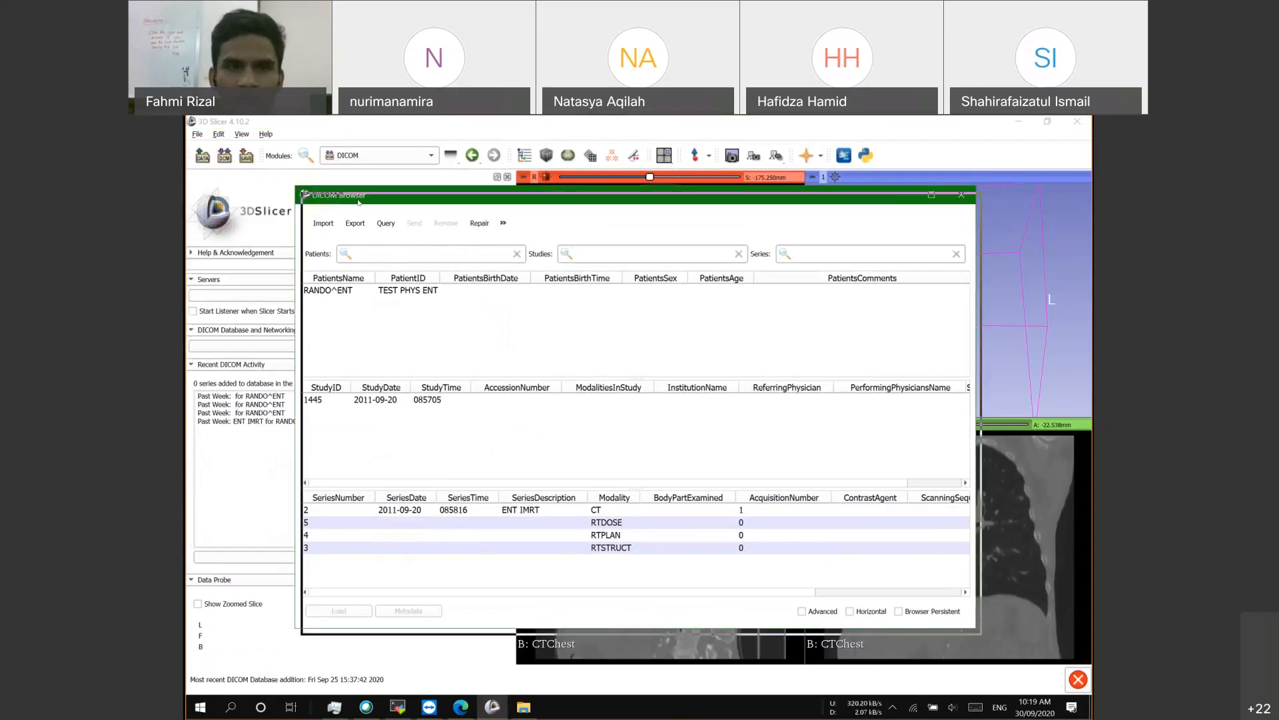
pyautogui.moveTo(336, 196); pyautogui.dragTo(344, 204)
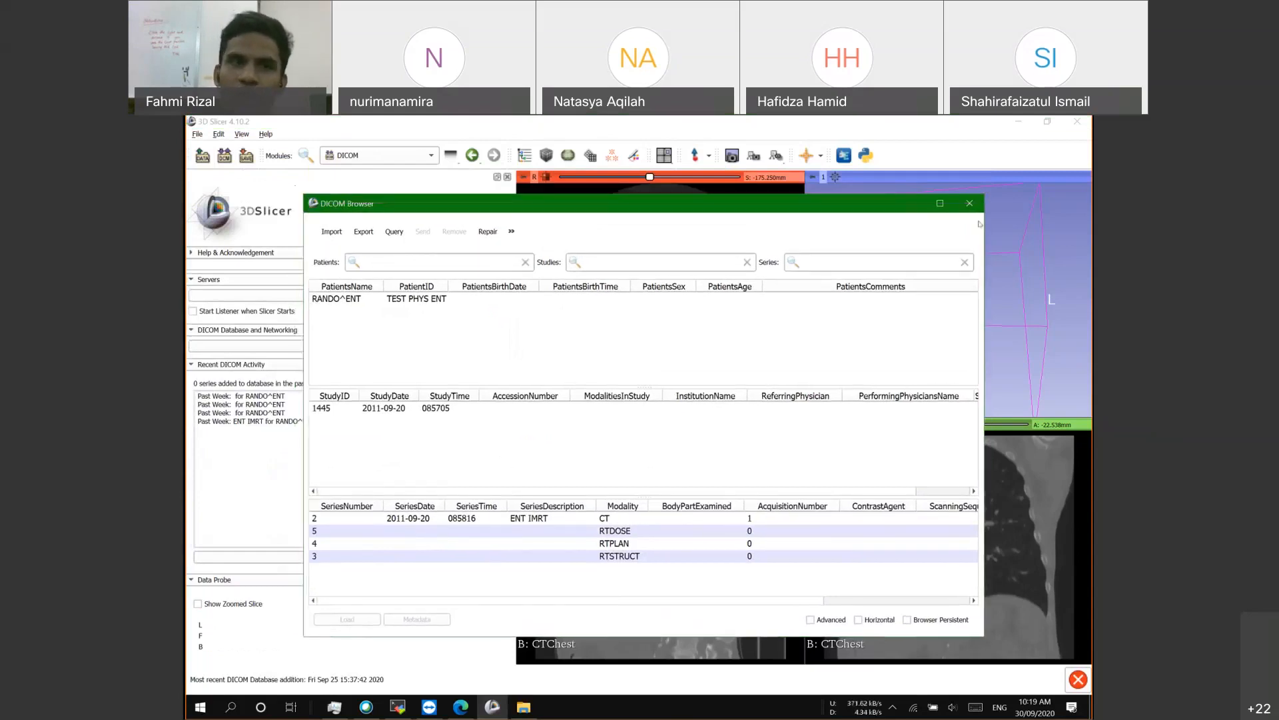
pyautogui.click(970, 204)
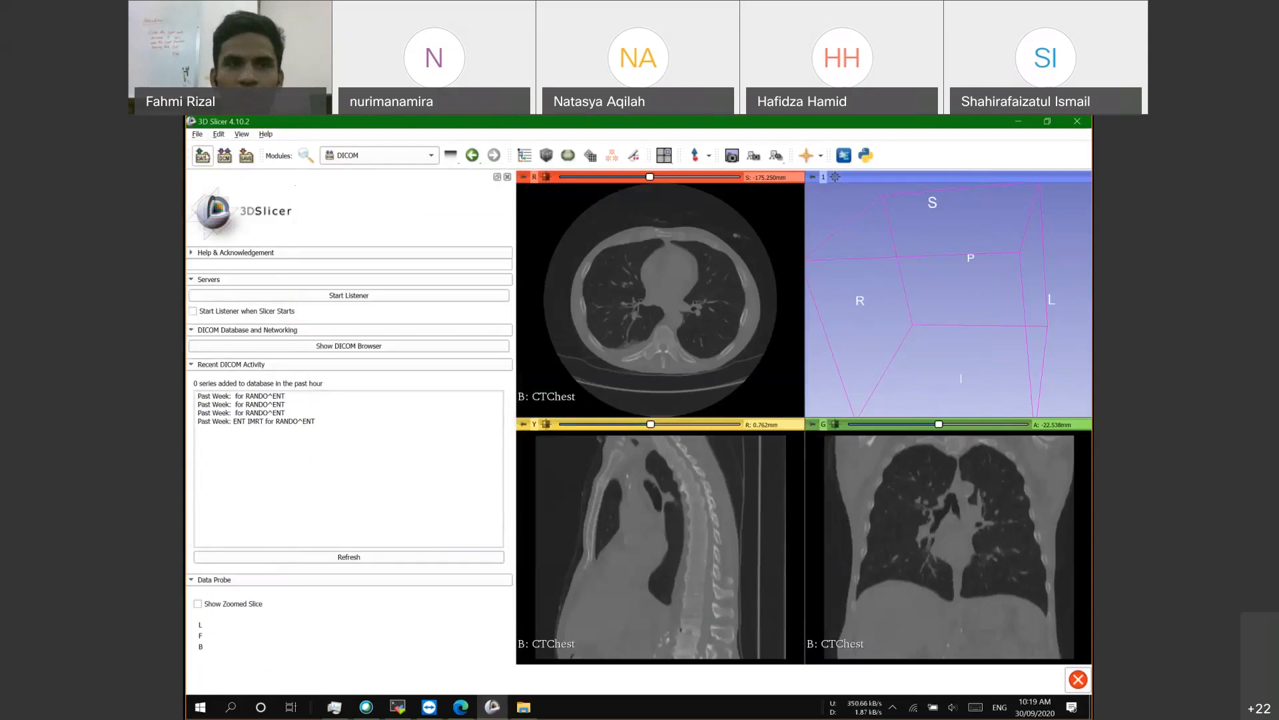
# Step: Reopen Add Data, browse for individual files, and cancel without adding anything
pyautogui.click(202, 156)
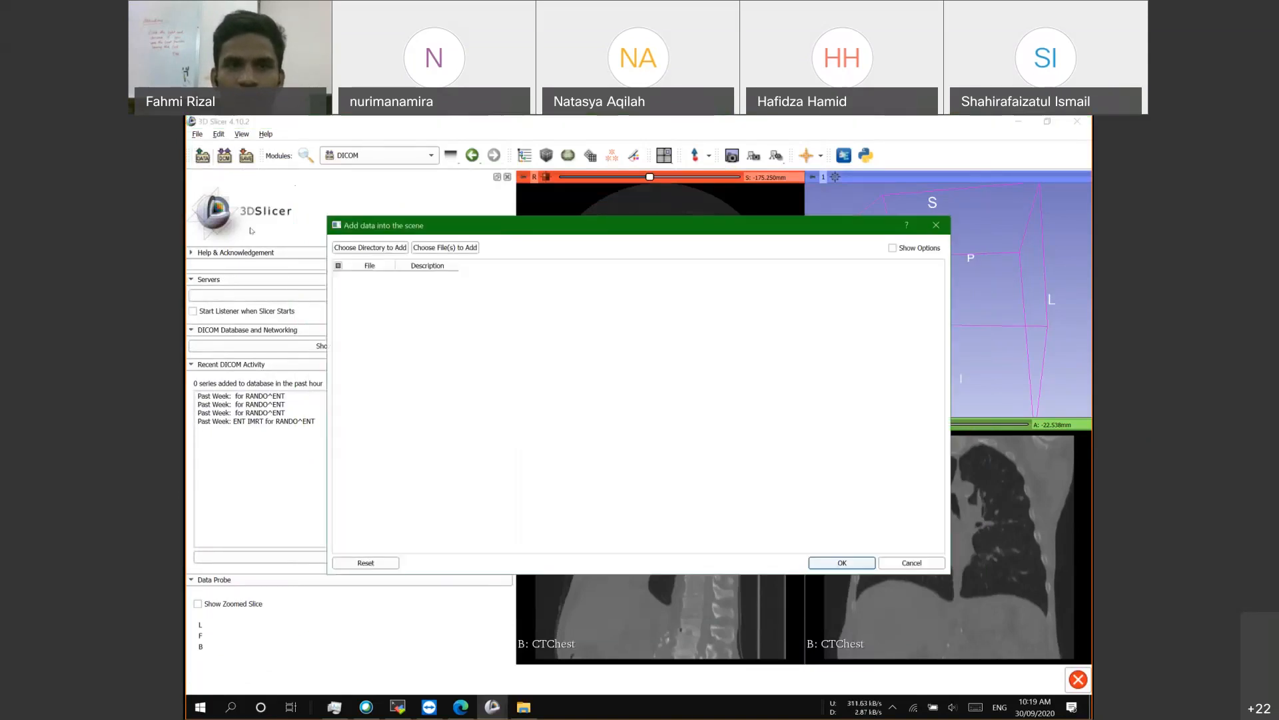
pyautogui.click(448, 247)
pyautogui.click(877, 231)
pyautogui.click(936, 225)
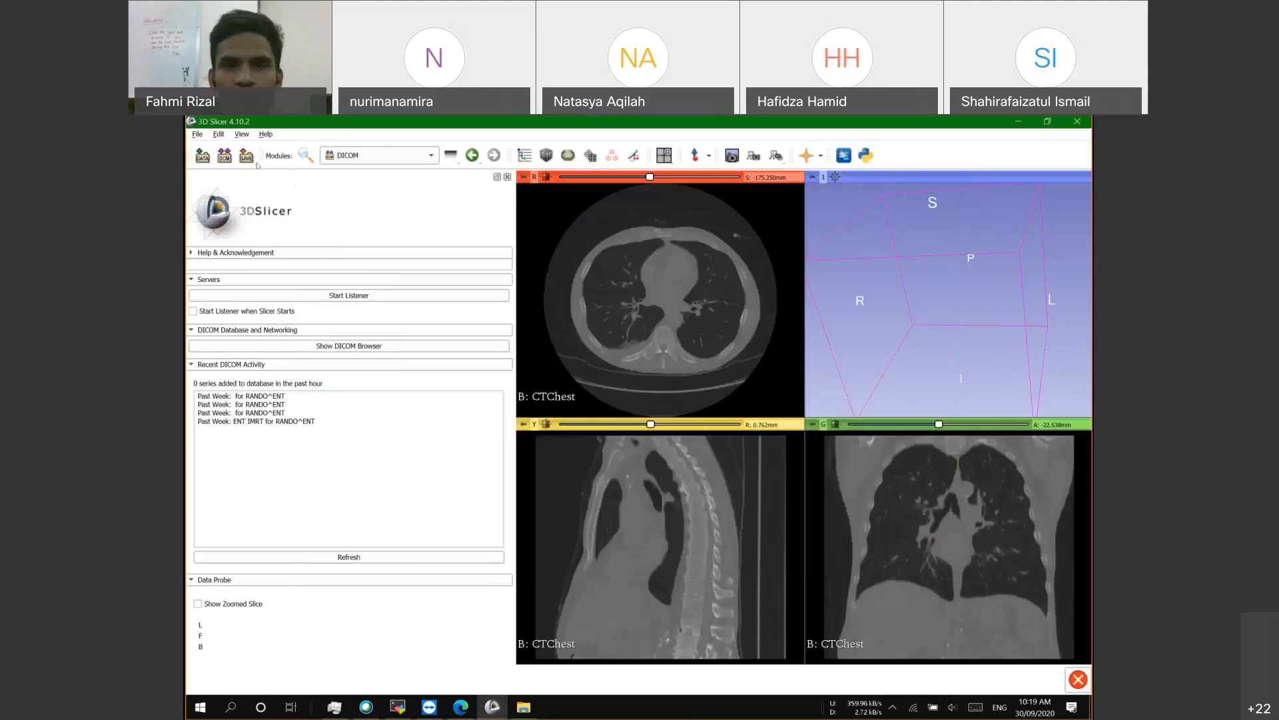
pyautogui.click(245, 156)
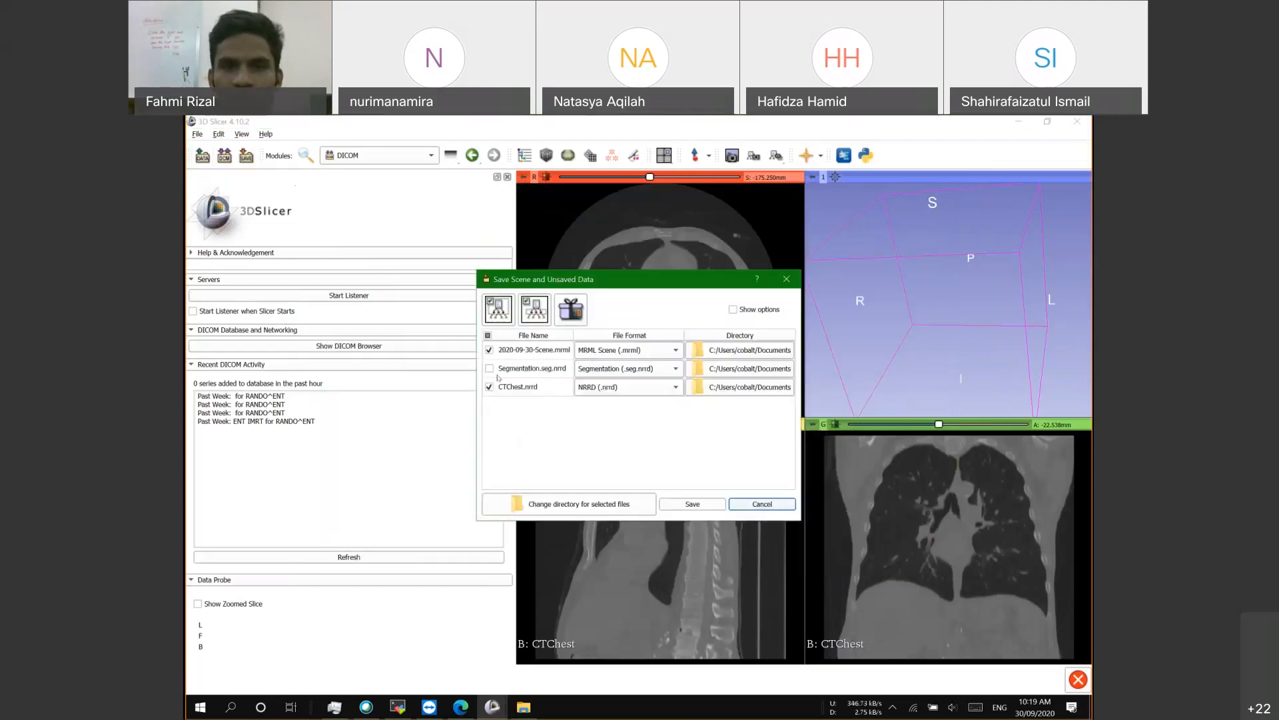
# Step: Review CTChest's file format options in Save Scene, keep NRRD, and close the dialog
pyautogui.click(595, 388)
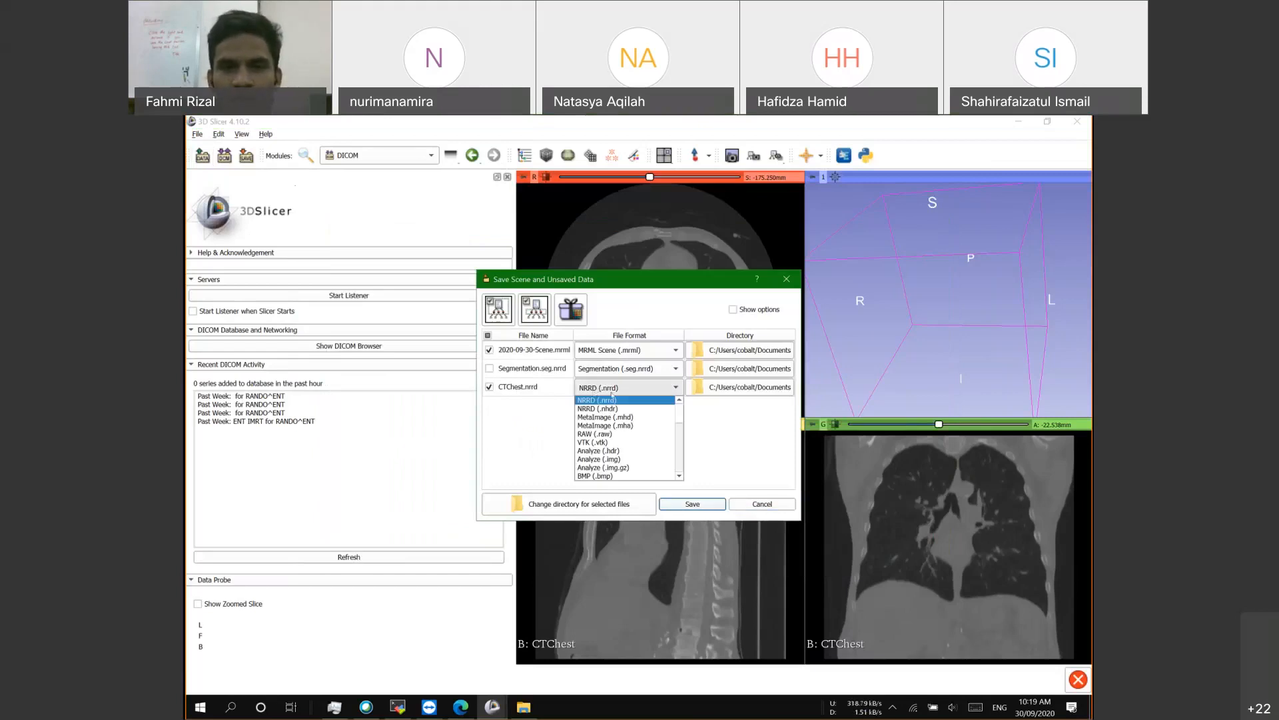
pyautogui.click(600, 388)
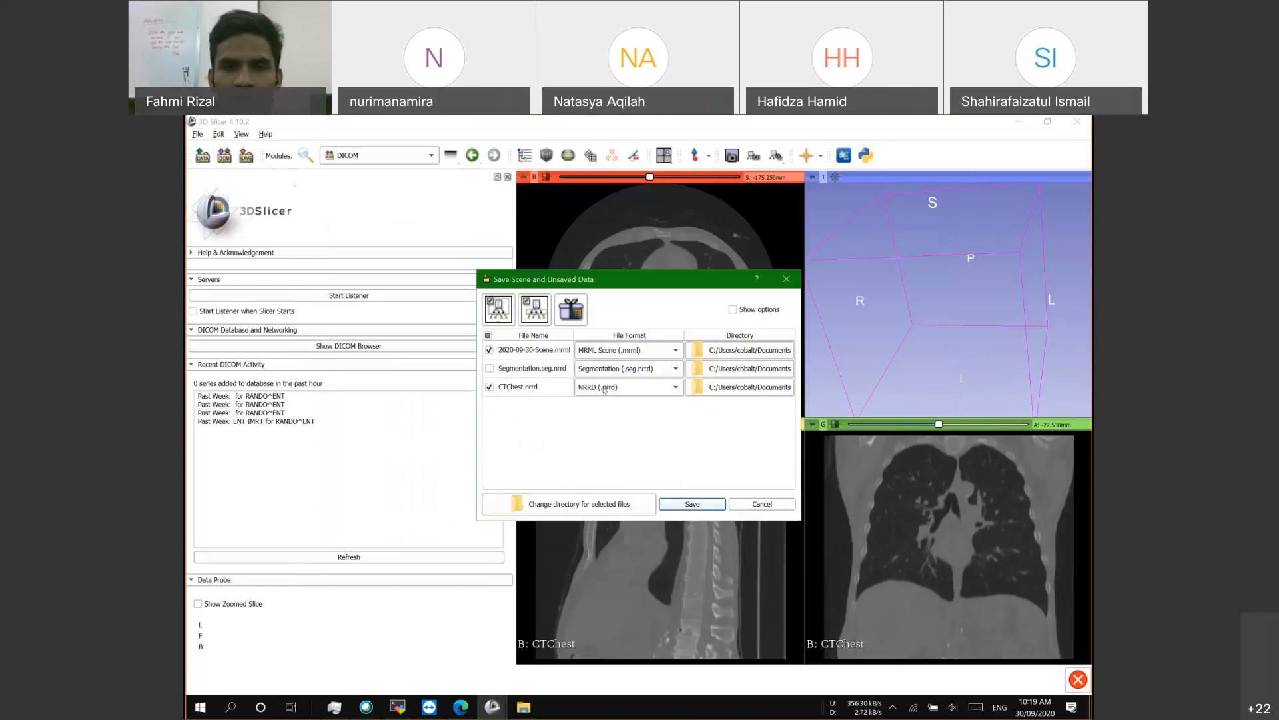
pyautogui.click(606, 389)
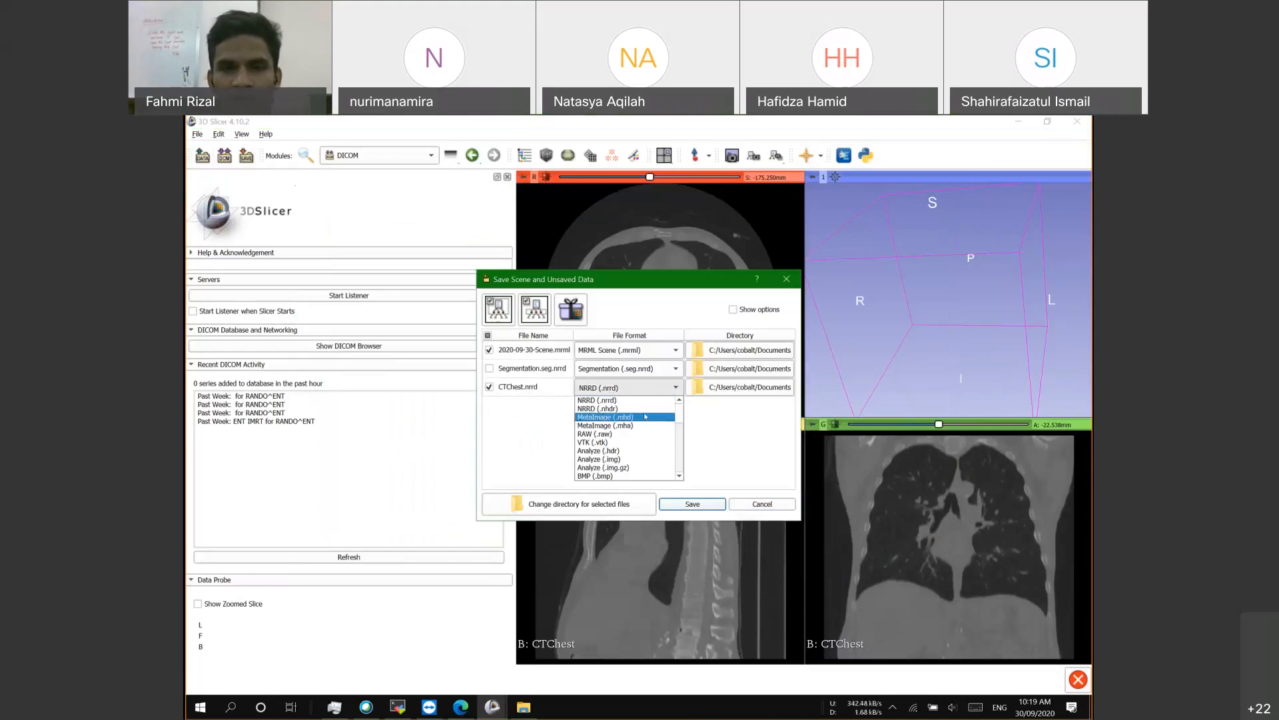
pyautogui.click(760, 503)
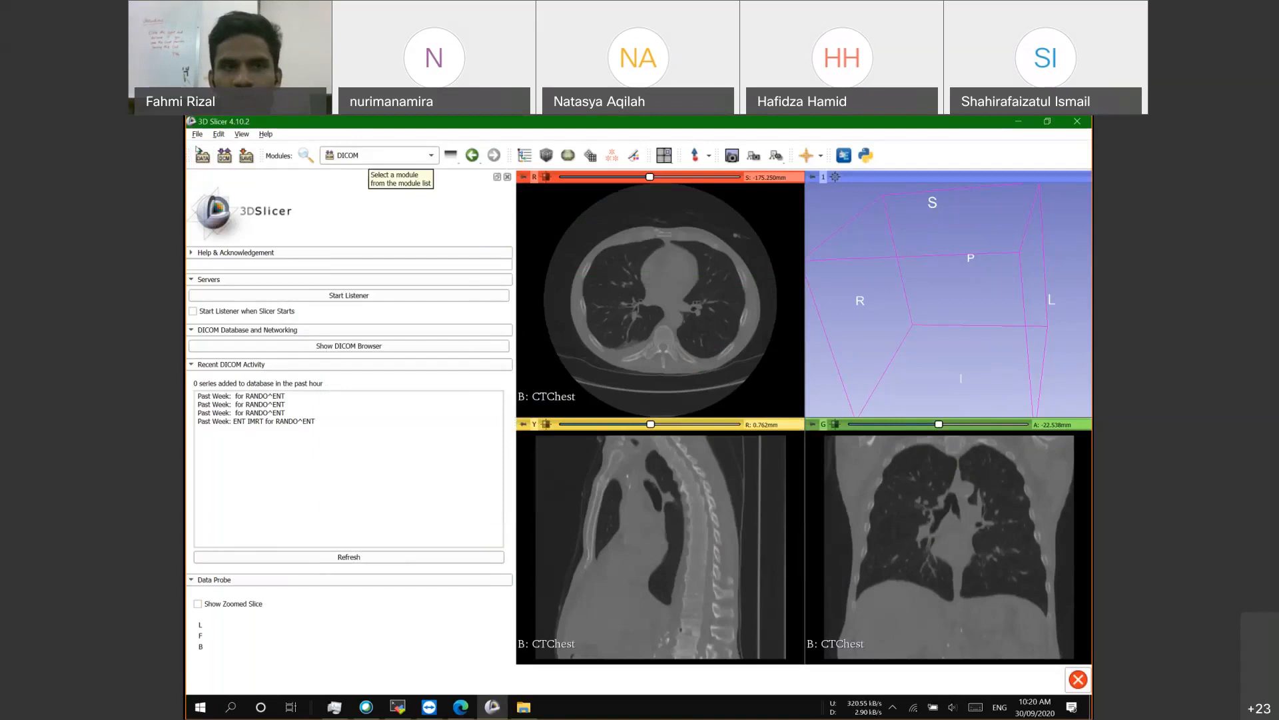
pyautogui.click(195, 134)
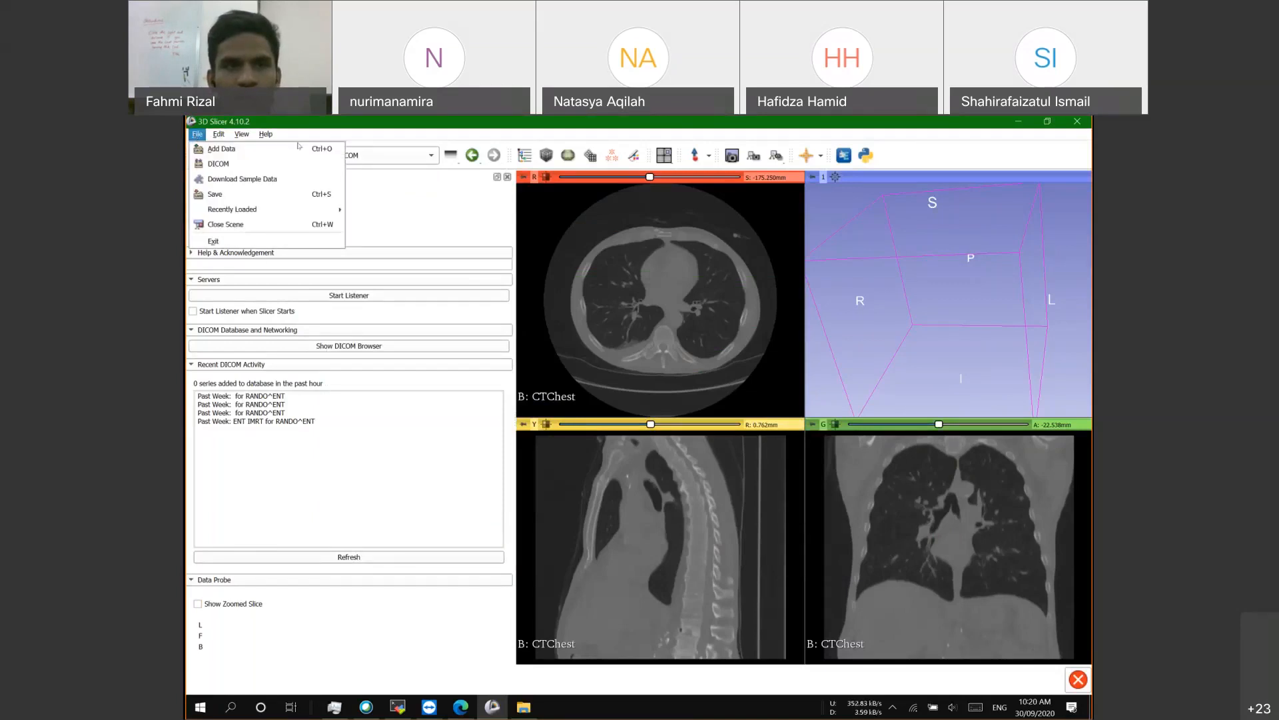
# Step: Switch the module panel to the Data module
pyautogui.click(206, 151)
pyautogui.click(198, 136)
pyautogui.click(396, 219)
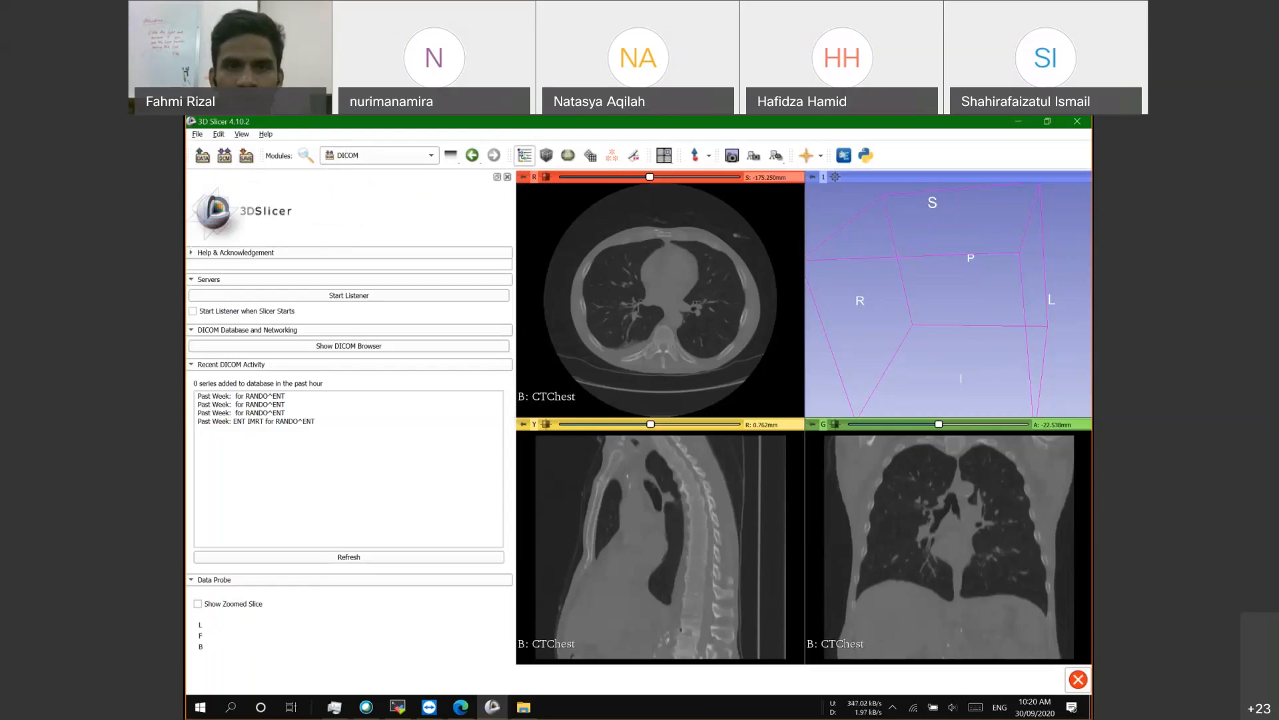
pyautogui.click(524, 155)
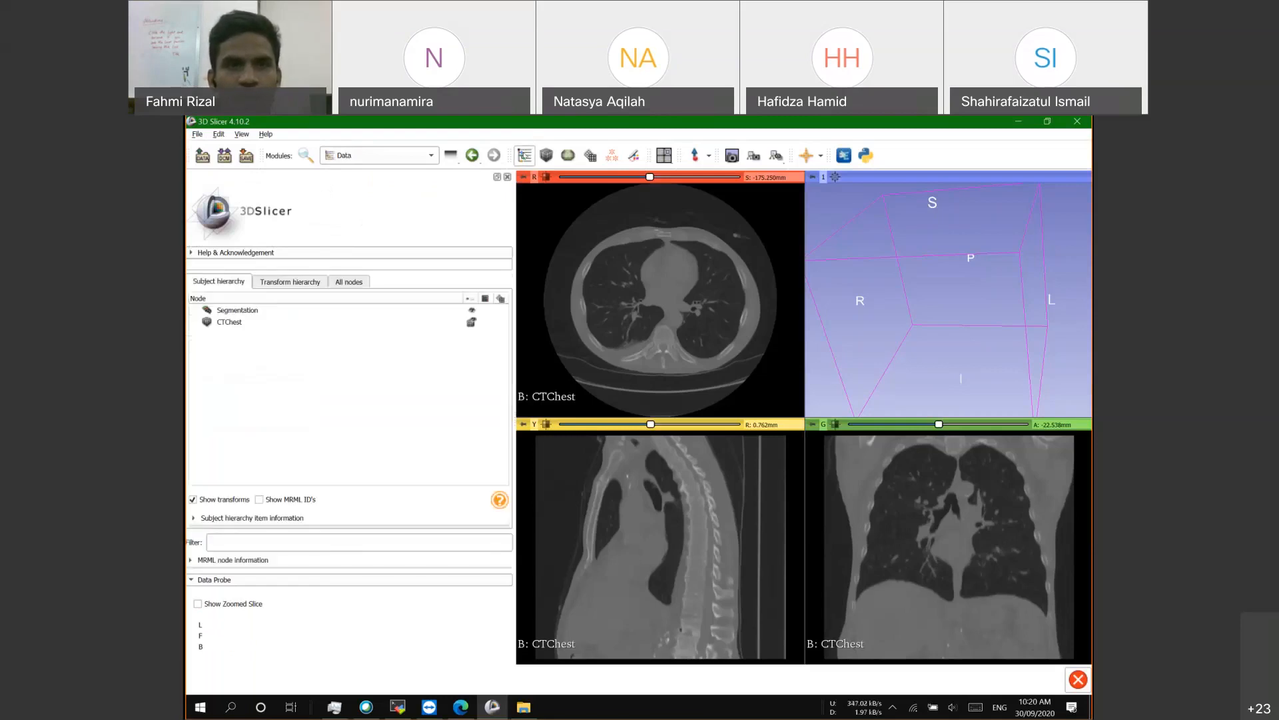
pyautogui.click(373, 155)
pyautogui.click(343, 203)
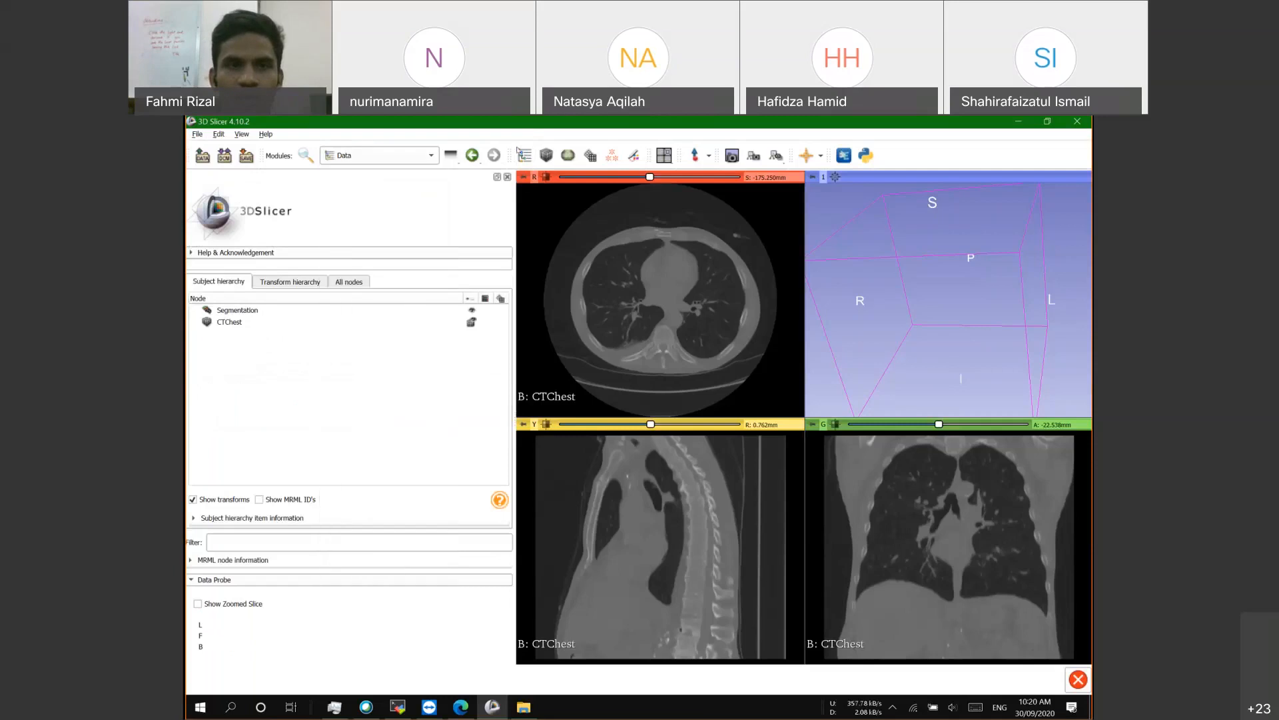
# Step: Delete the Segmentation node and select the CTChest volume
pyautogui.rightClick(245, 310)
pyautogui.click(266, 333)
pyautogui.click(281, 311)
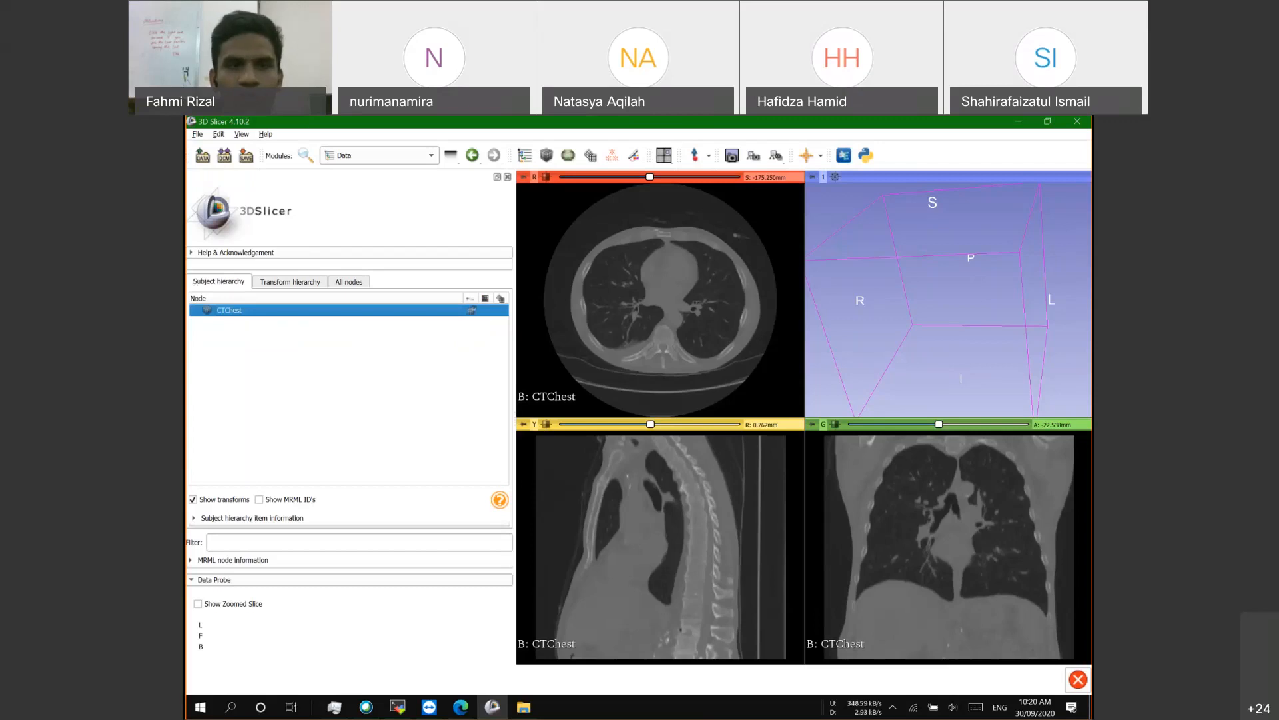
# Step: Export CTChest to DICOM as a Scalar Volume under a new patient and study
pyautogui.rightClick(237, 312)
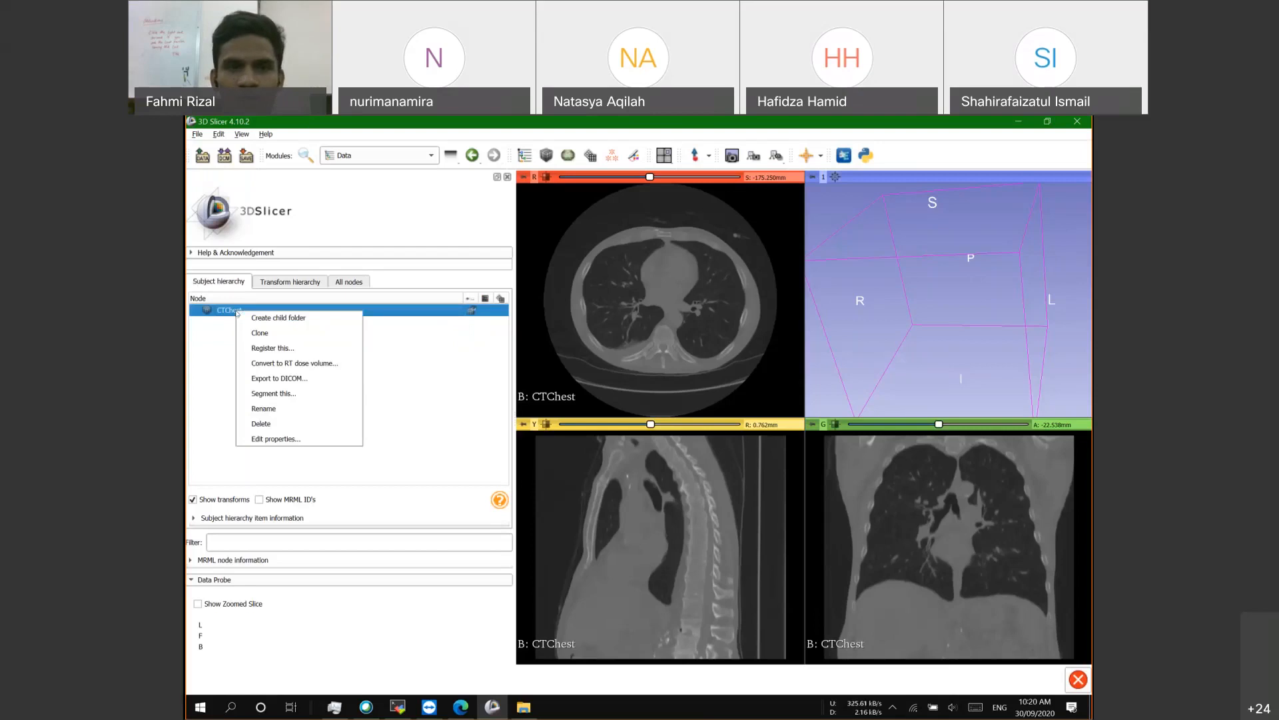
pyautogui.click(295, 377)
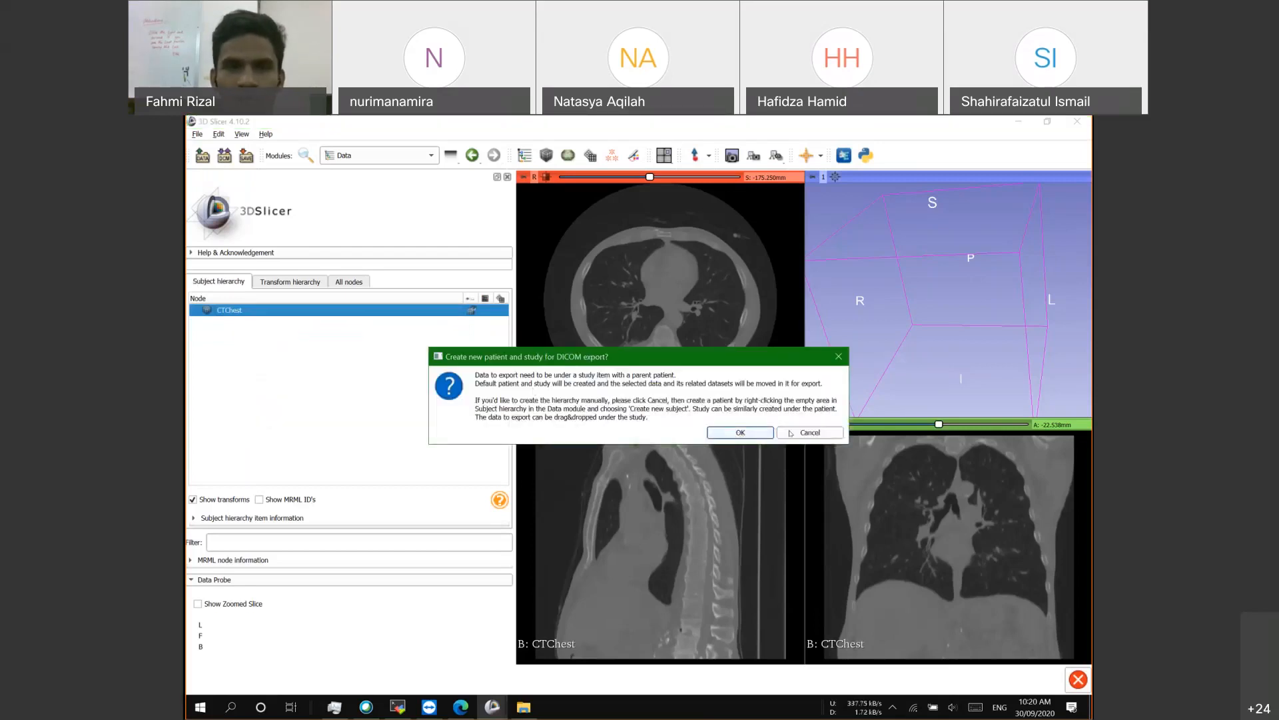
pyautogui.click(791, 433)
pyautogui.rightClick(247, 317)
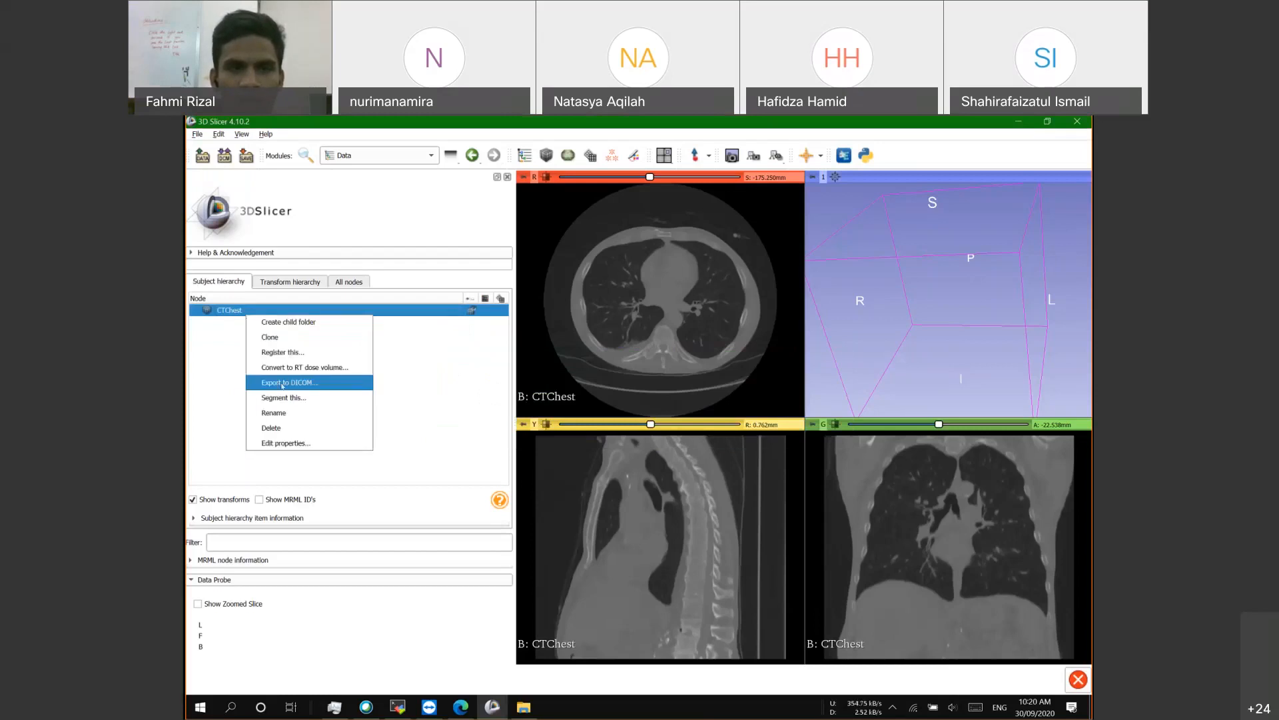
pyautogui.click(283, 384)
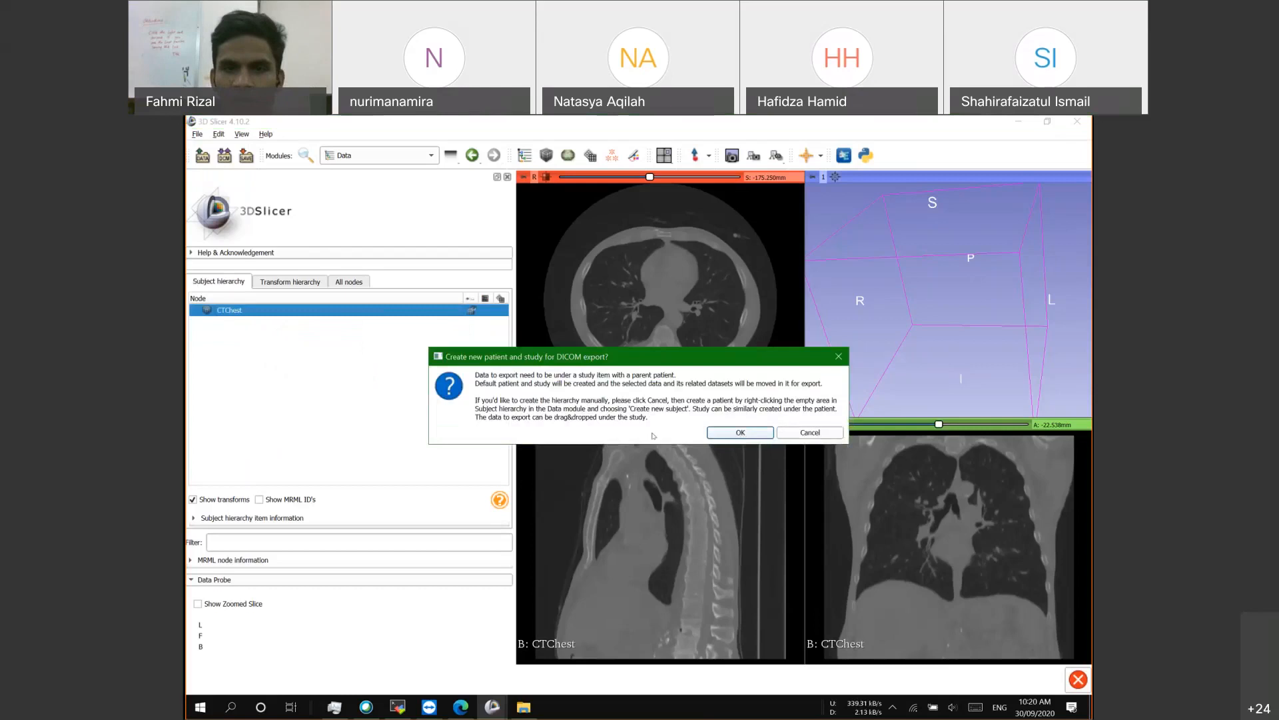
pyautogui.click(748, 433)
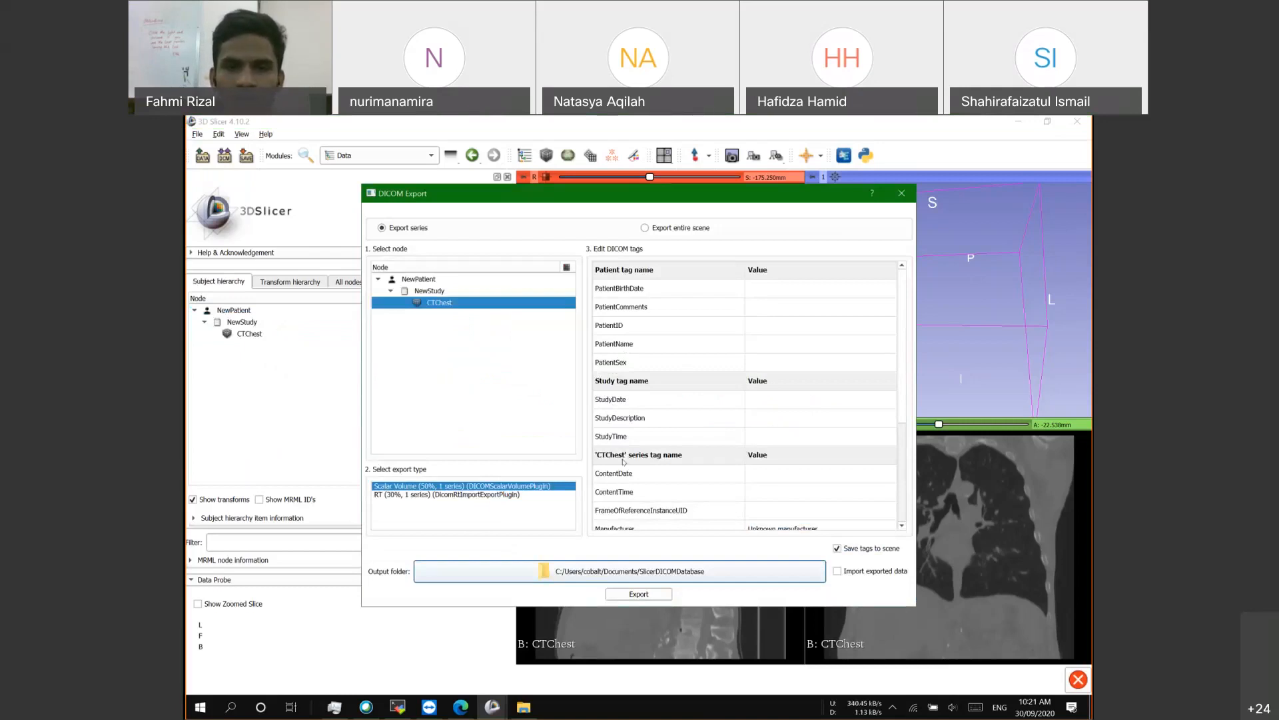
pyautogui.click(638, 594)
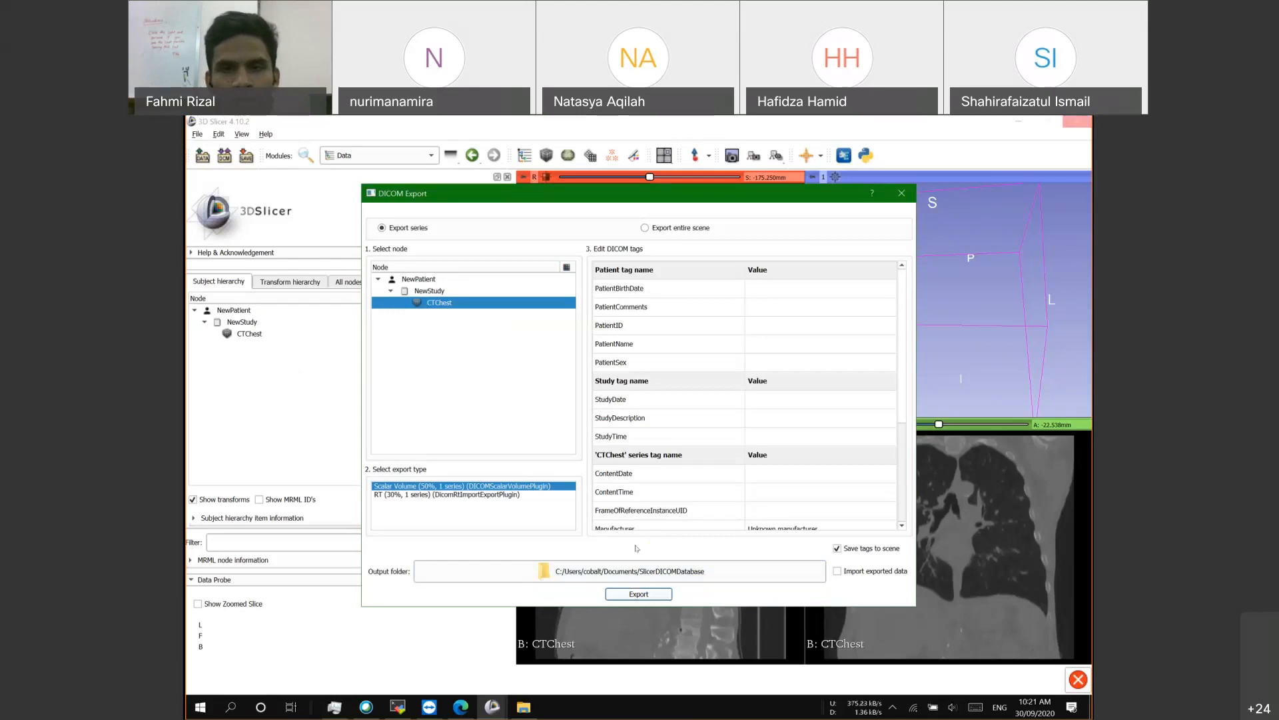
# Step: Dismiss the export success message and rename NewStudy to 'TPS'
pyautogui.click(791, 421)
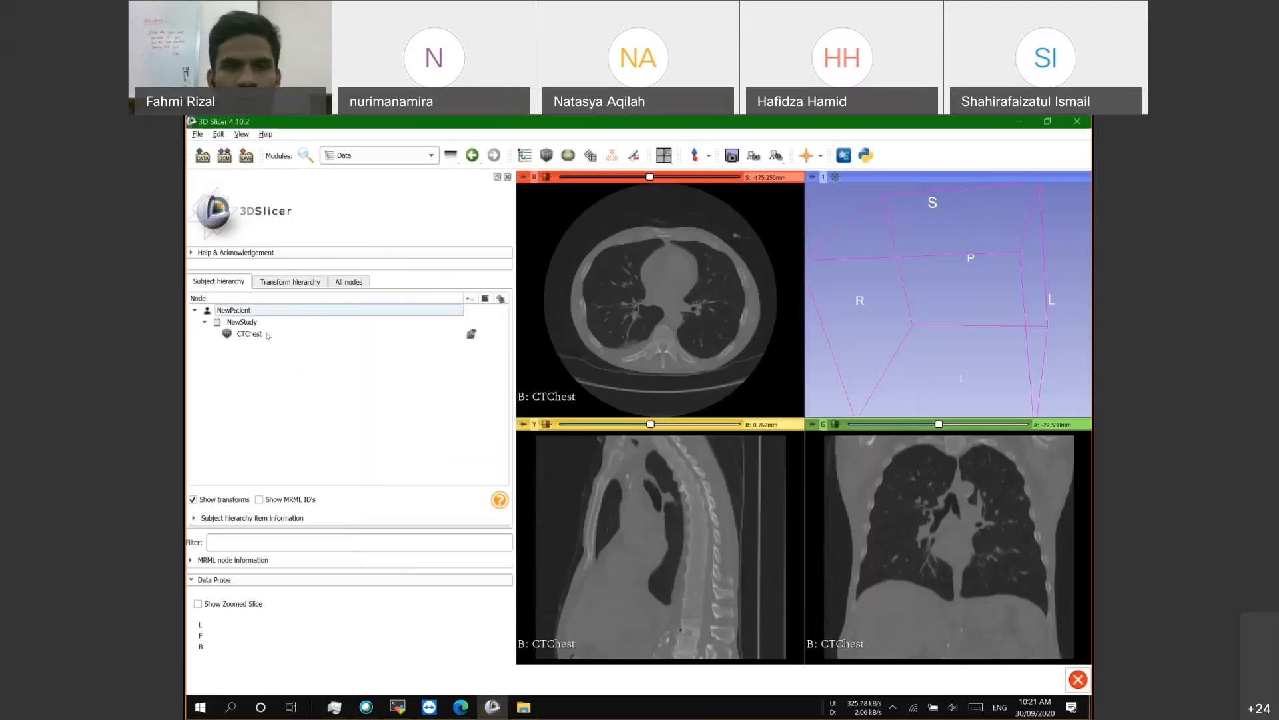
pyautogui.click(268, 336)
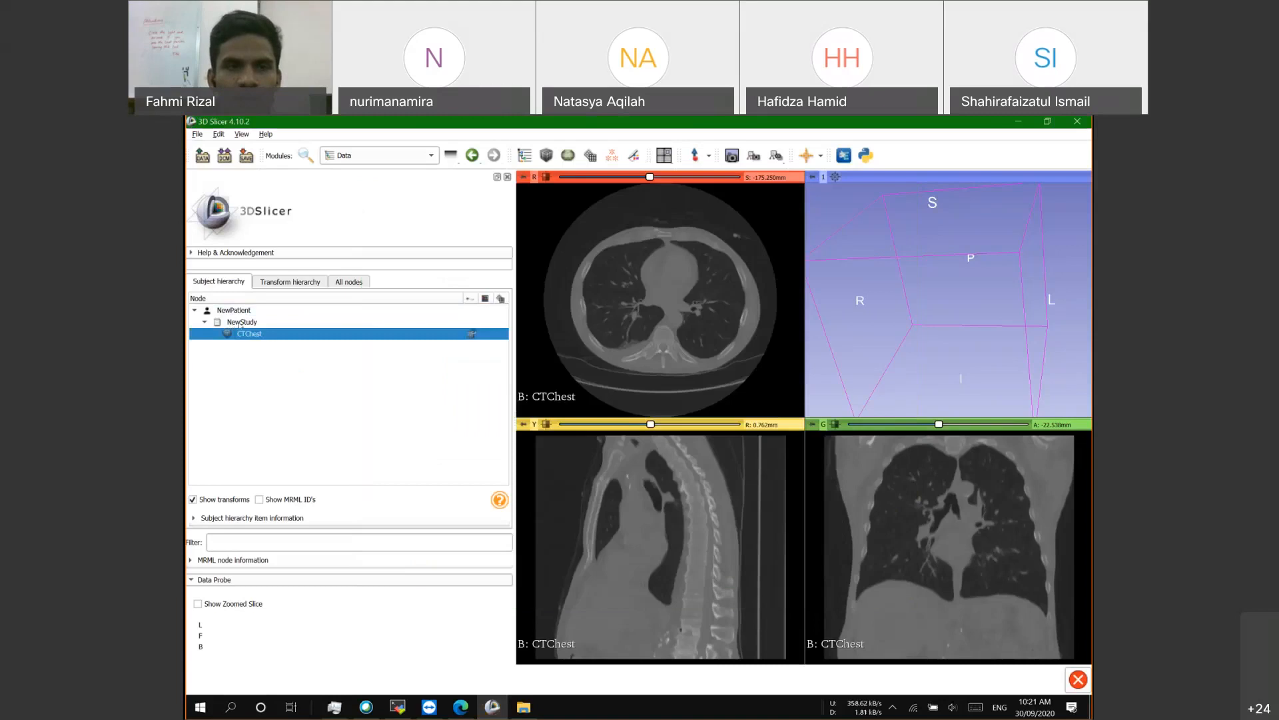
pyautogui.click(245, 323)
pyautogui.doubleClick(248, 325)
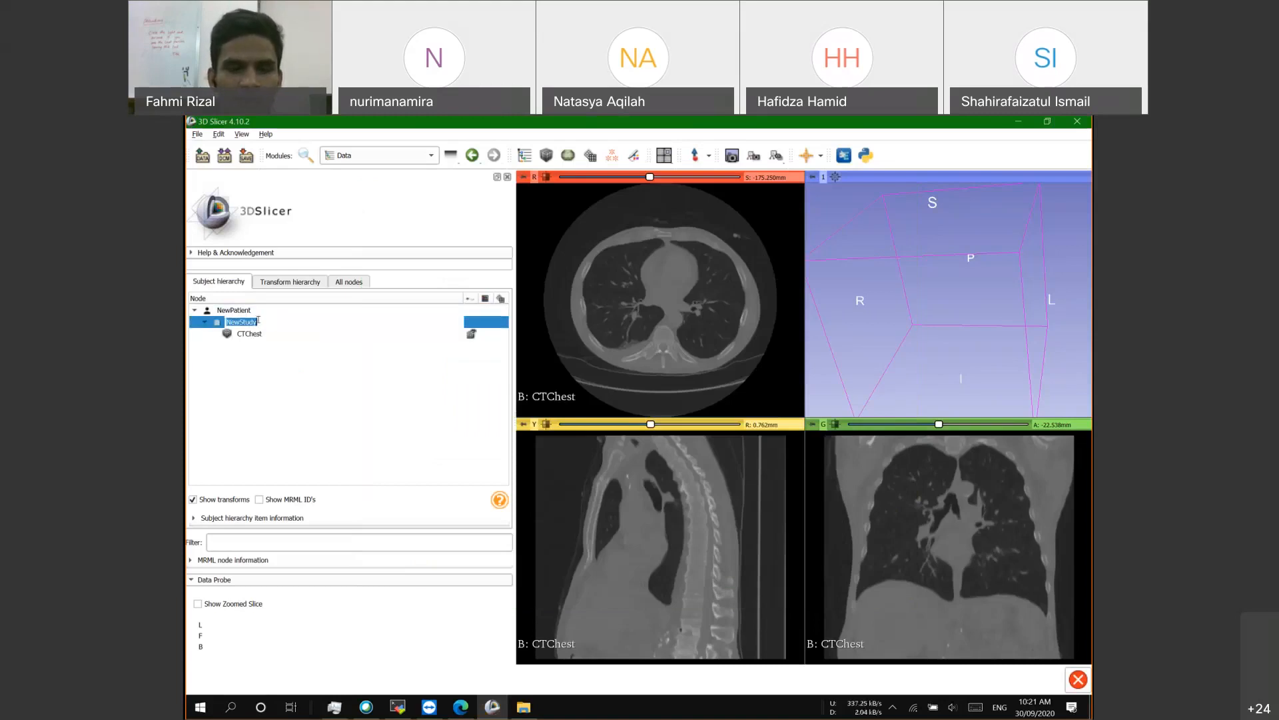
pyautogui.write('TPS')
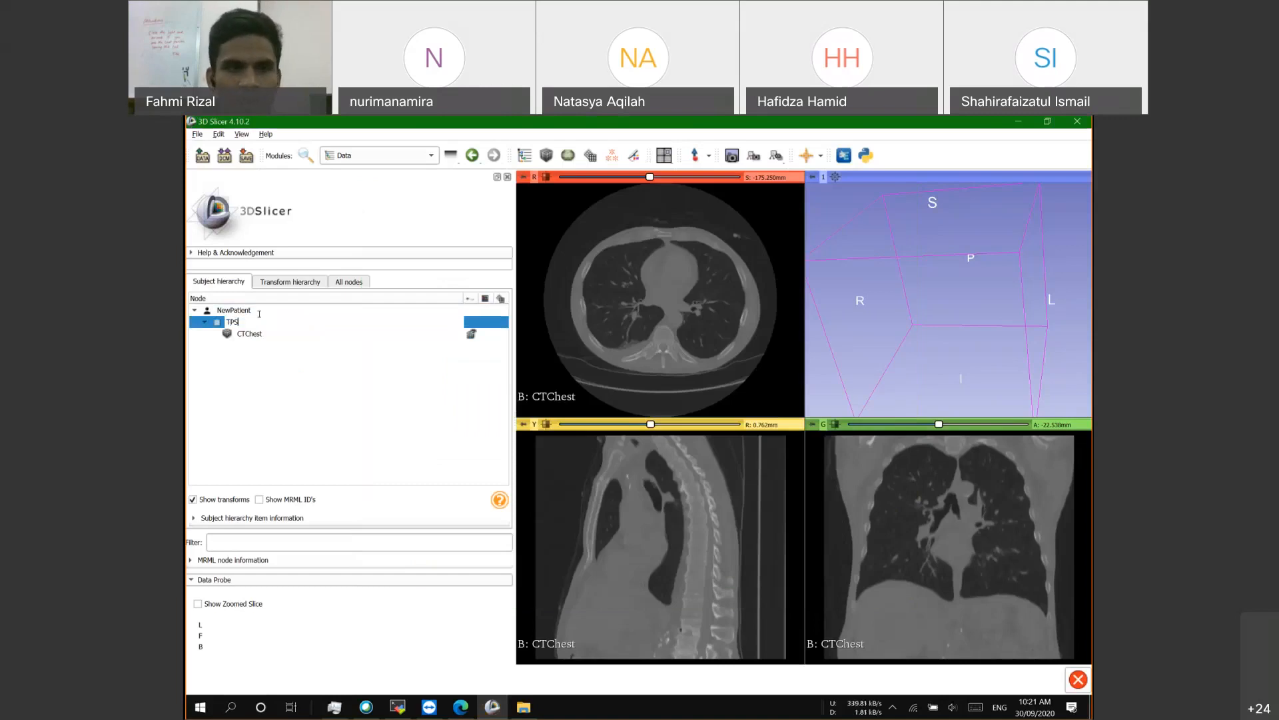
pyautogui.click(248, 353)
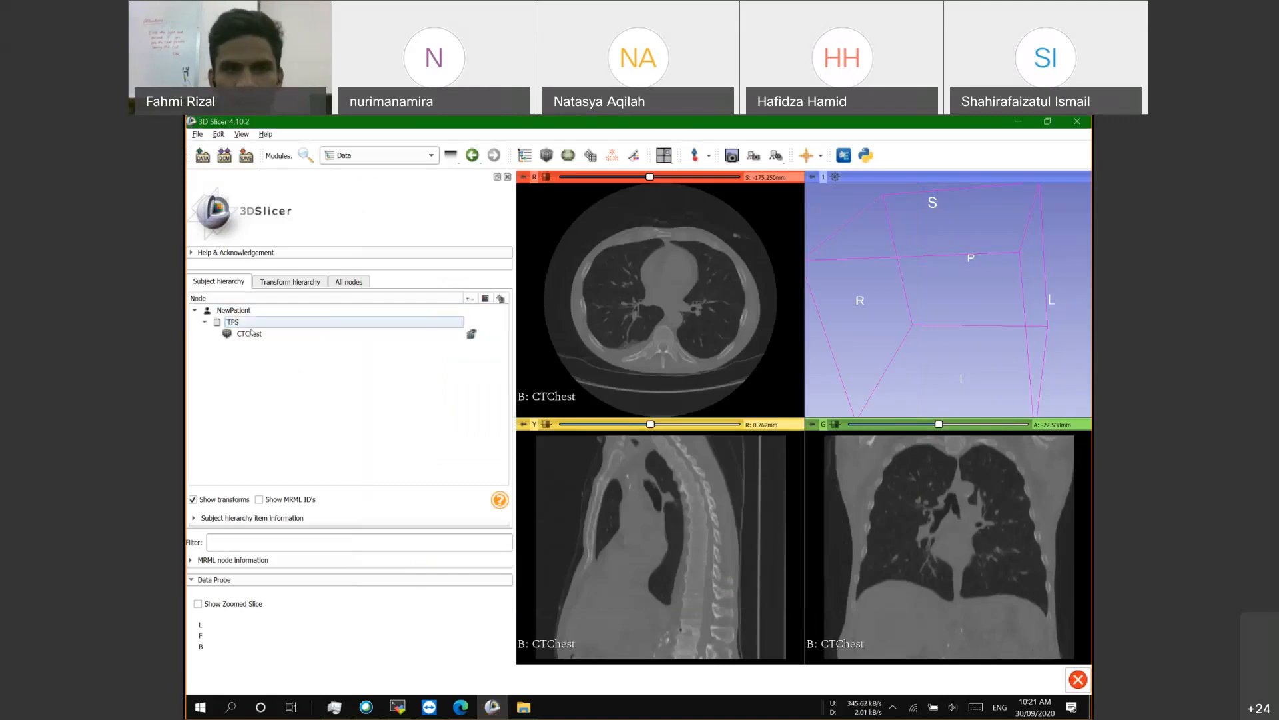
pyautogui.click(286, 335)
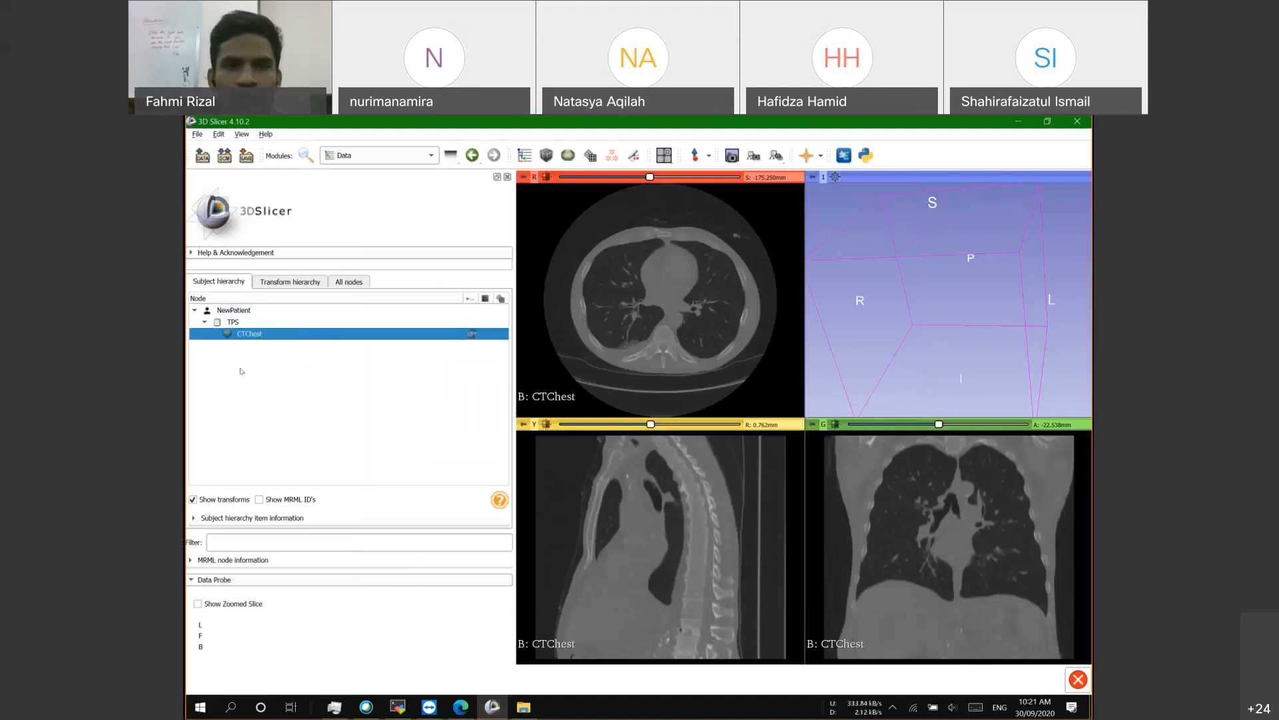
pyautogui.moveTo(609, 328); pyautogui.dragTo(599, 332)
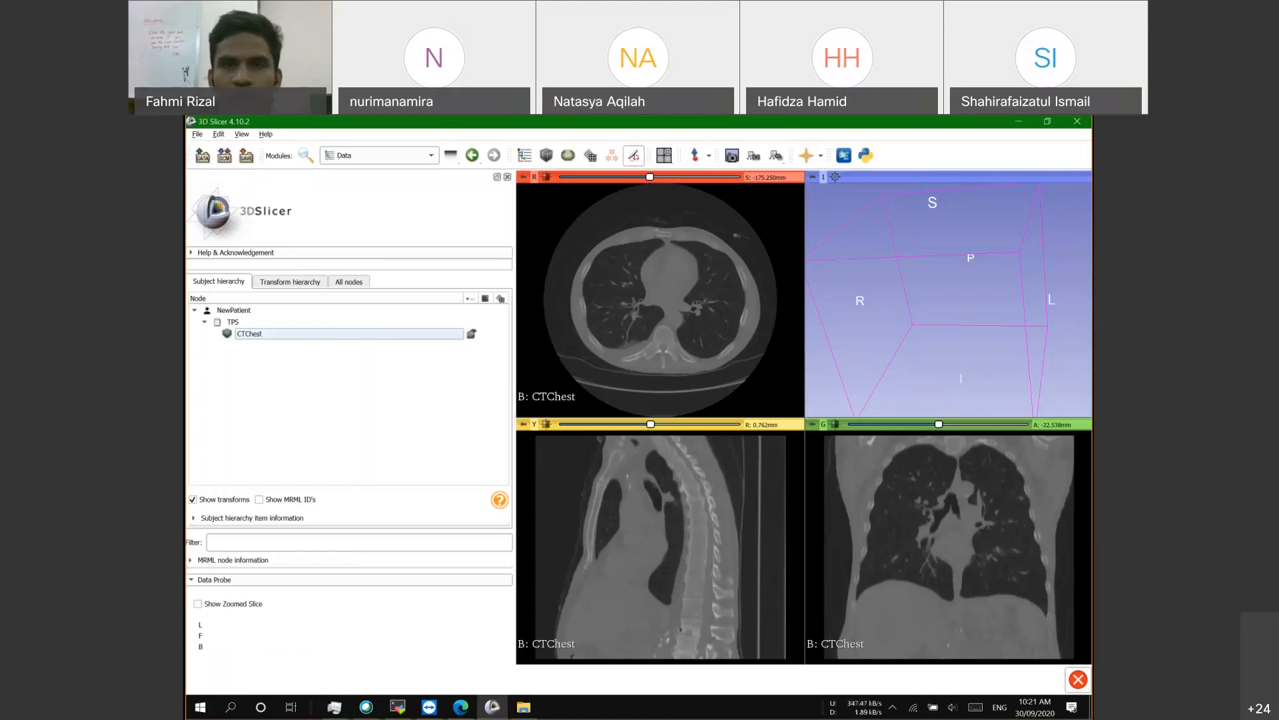
# Step: Open Segment Editor with Segmentation_1 as the segmentation and CTChest as master volume
pyautogui.click(408, 155)
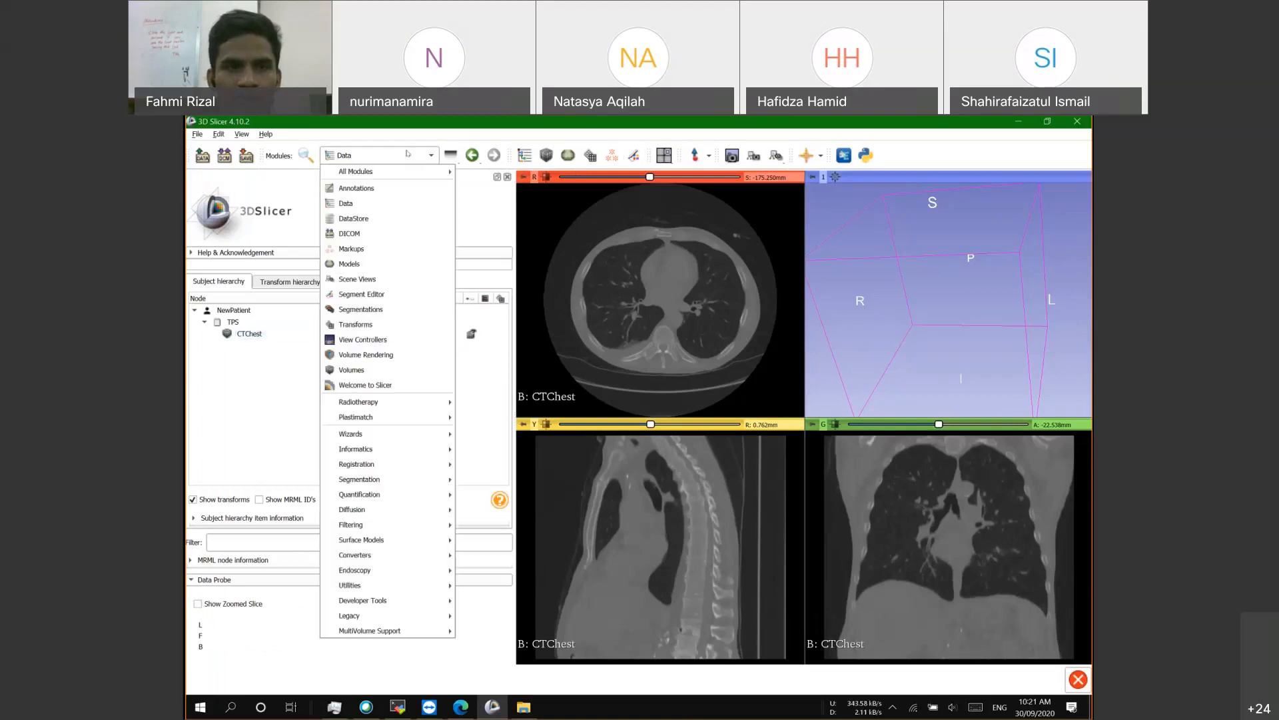
pyautogui.click(360, 294)
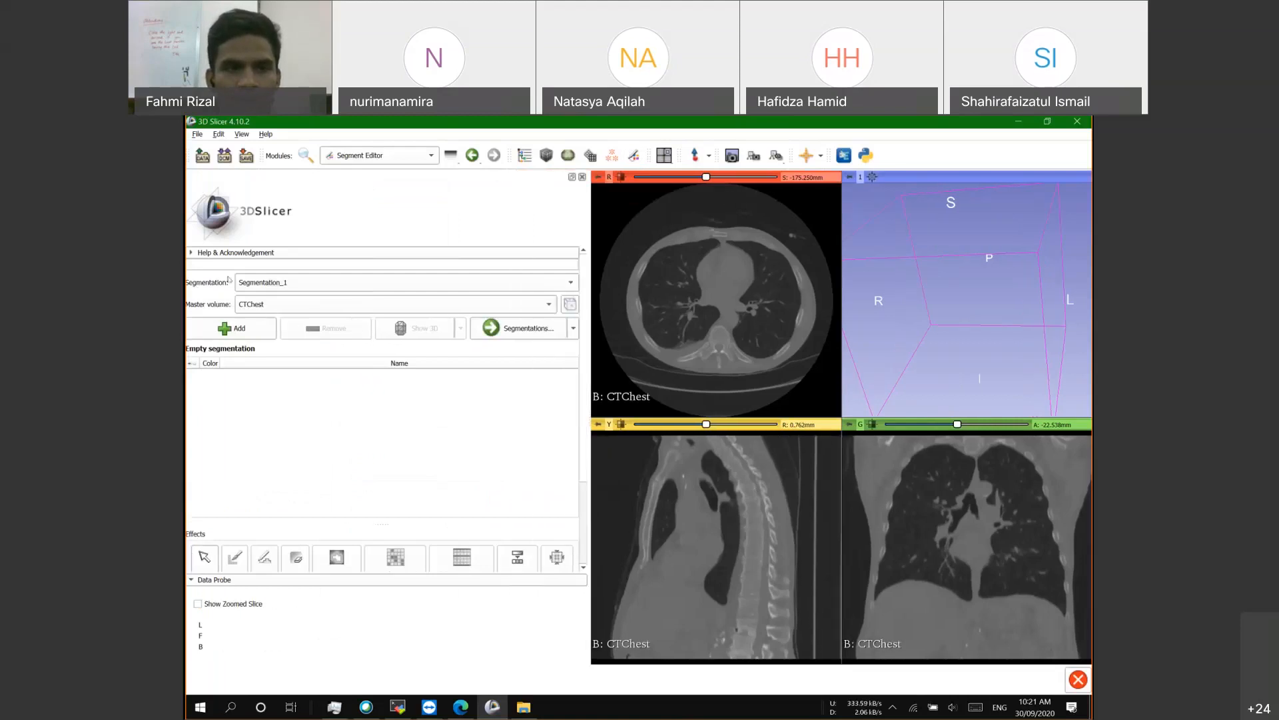
pyautogui.click(264, 285)
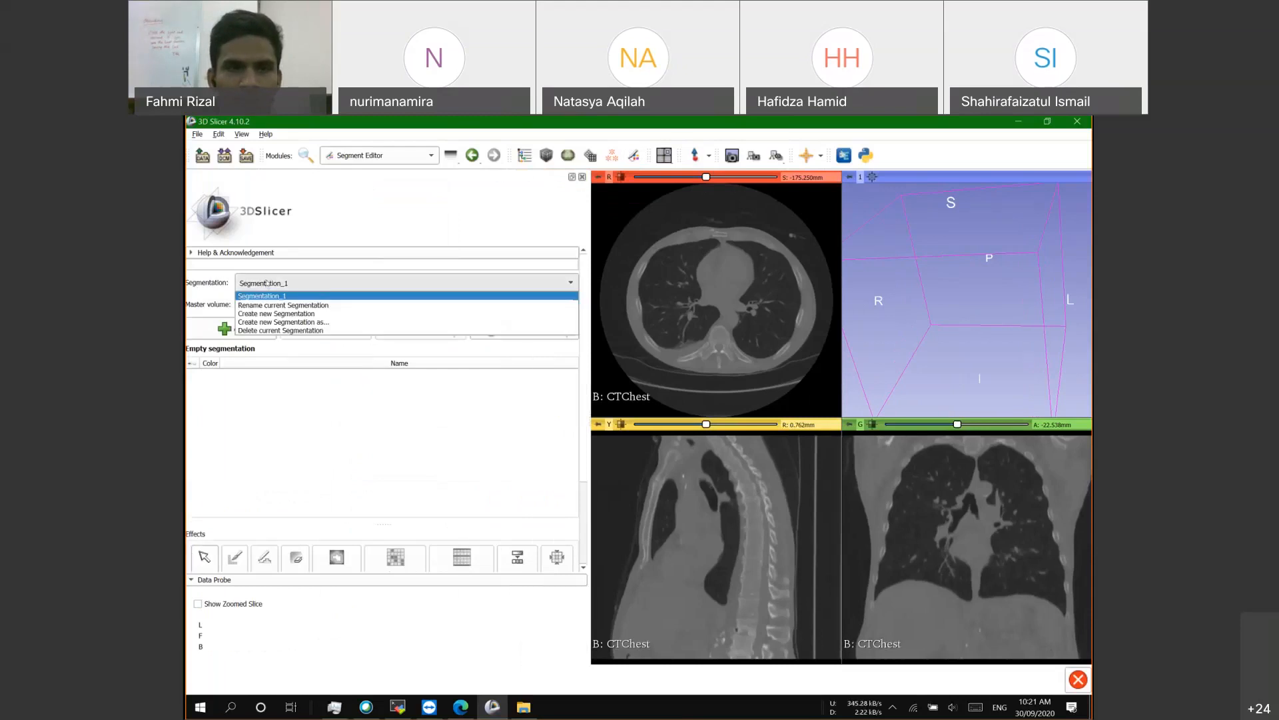
pyautogui.click(275, 294)
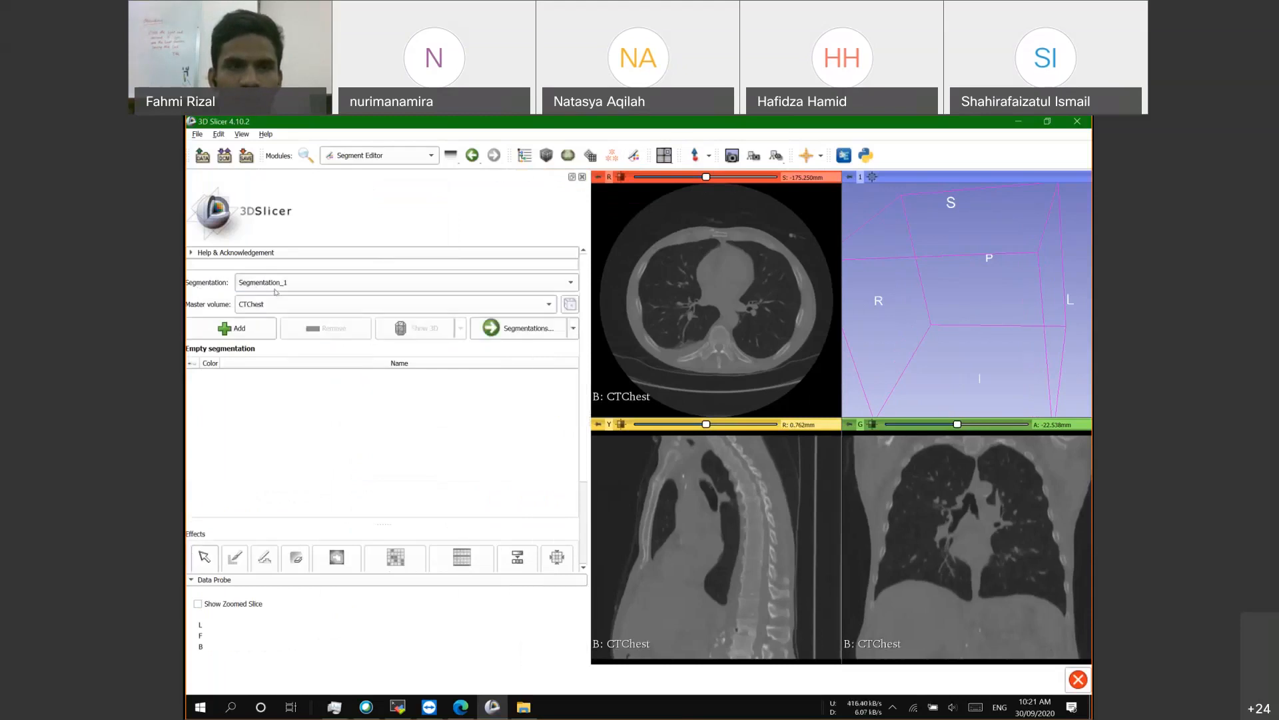
pyautogui.click(274, 289)
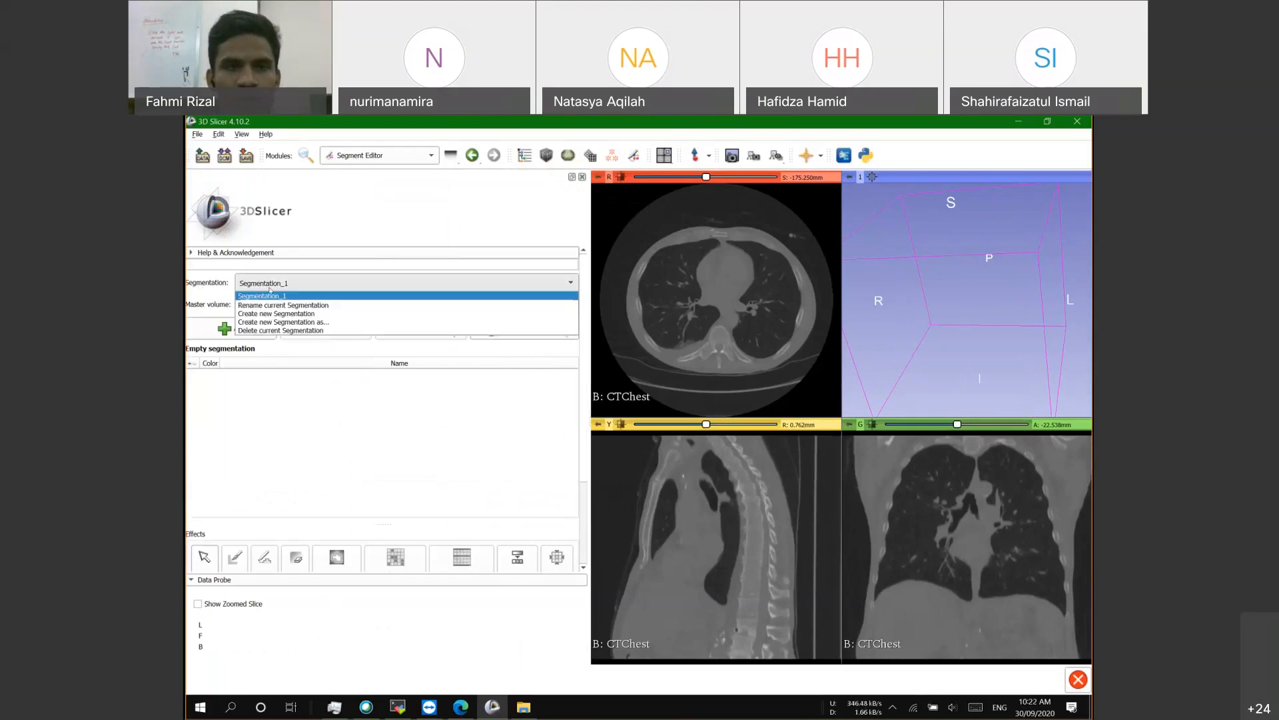
pyautogui.click(265, 285)
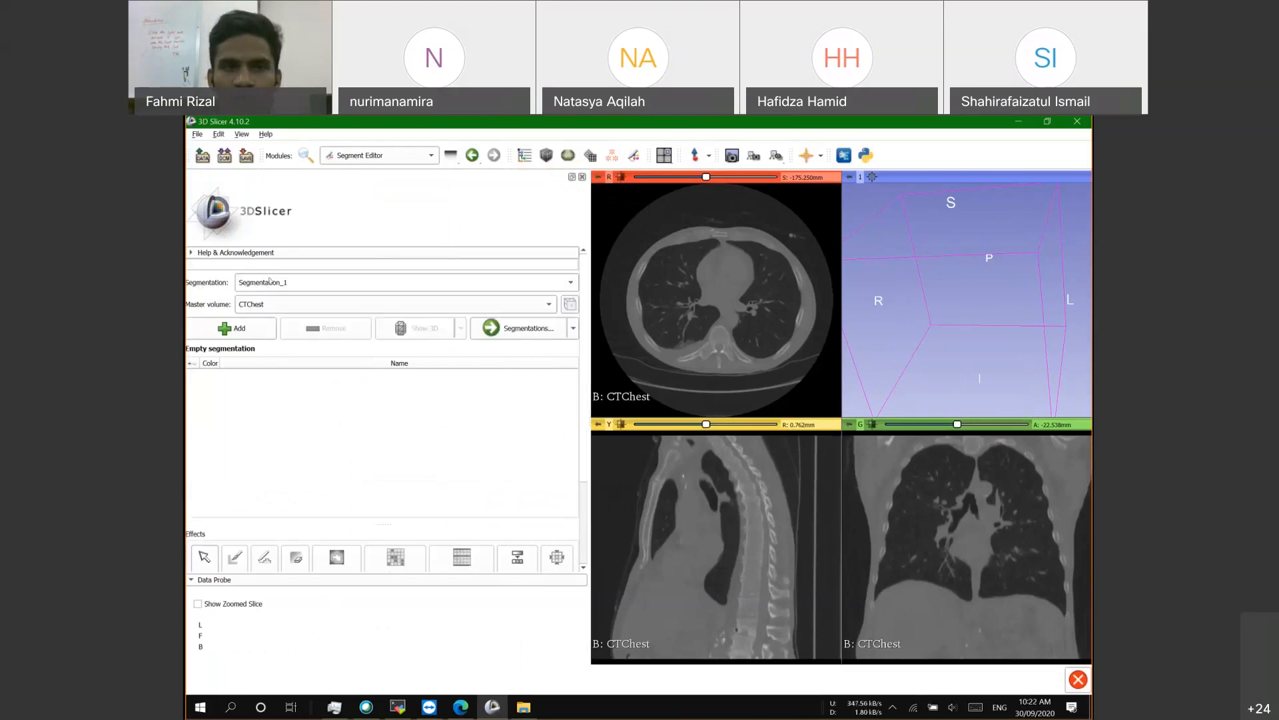
pyautogui.click(268, 282)
pyautogui.click(210, 281)
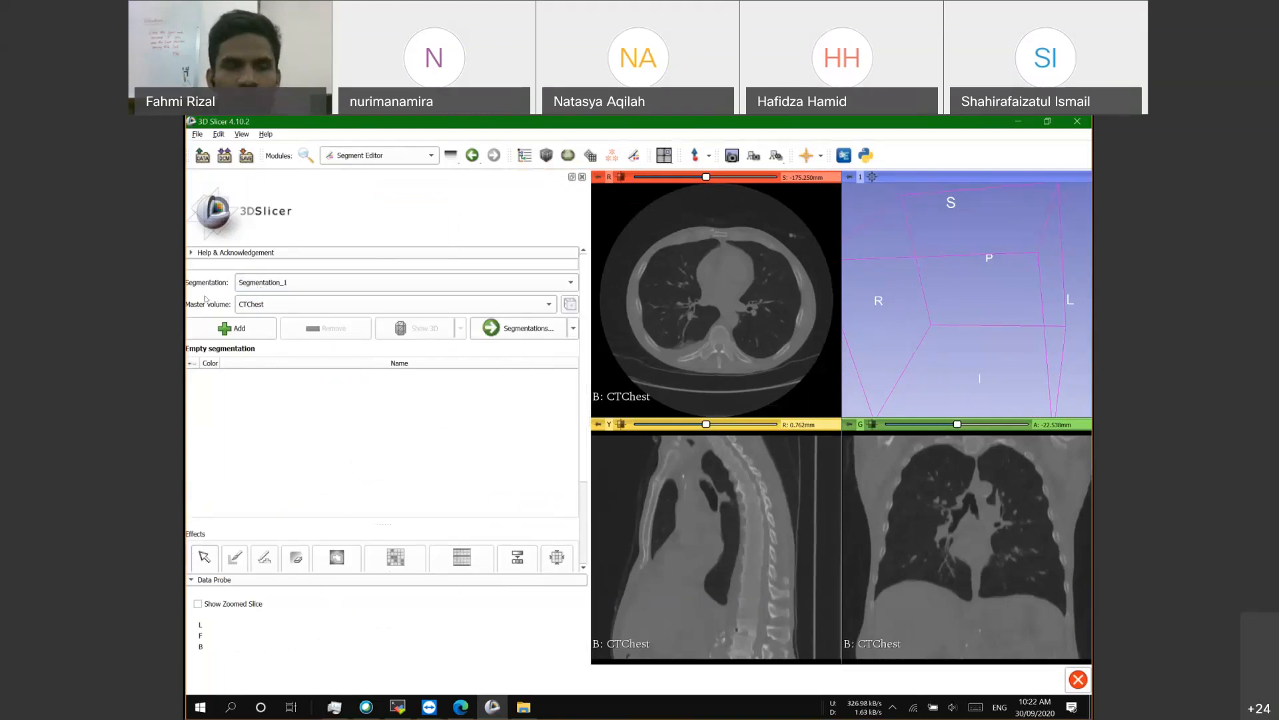
pyautogui.click(267, 306)
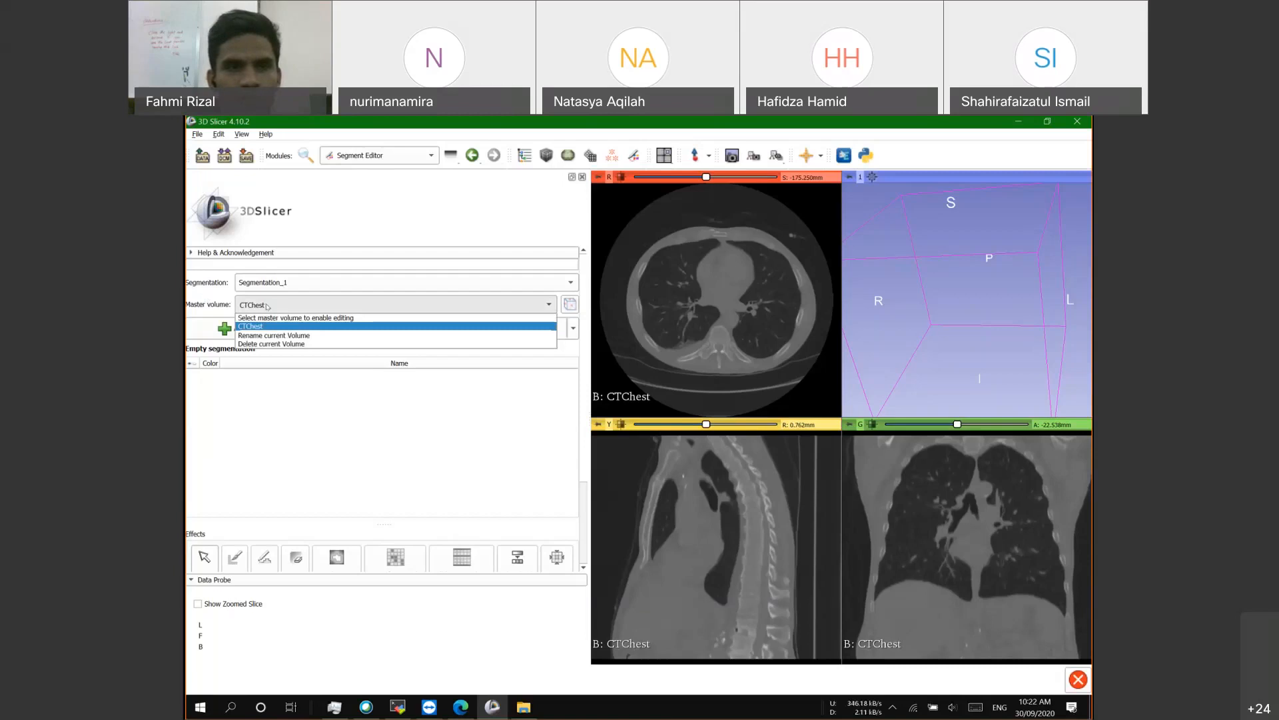
pyautogui.click(267, 306)
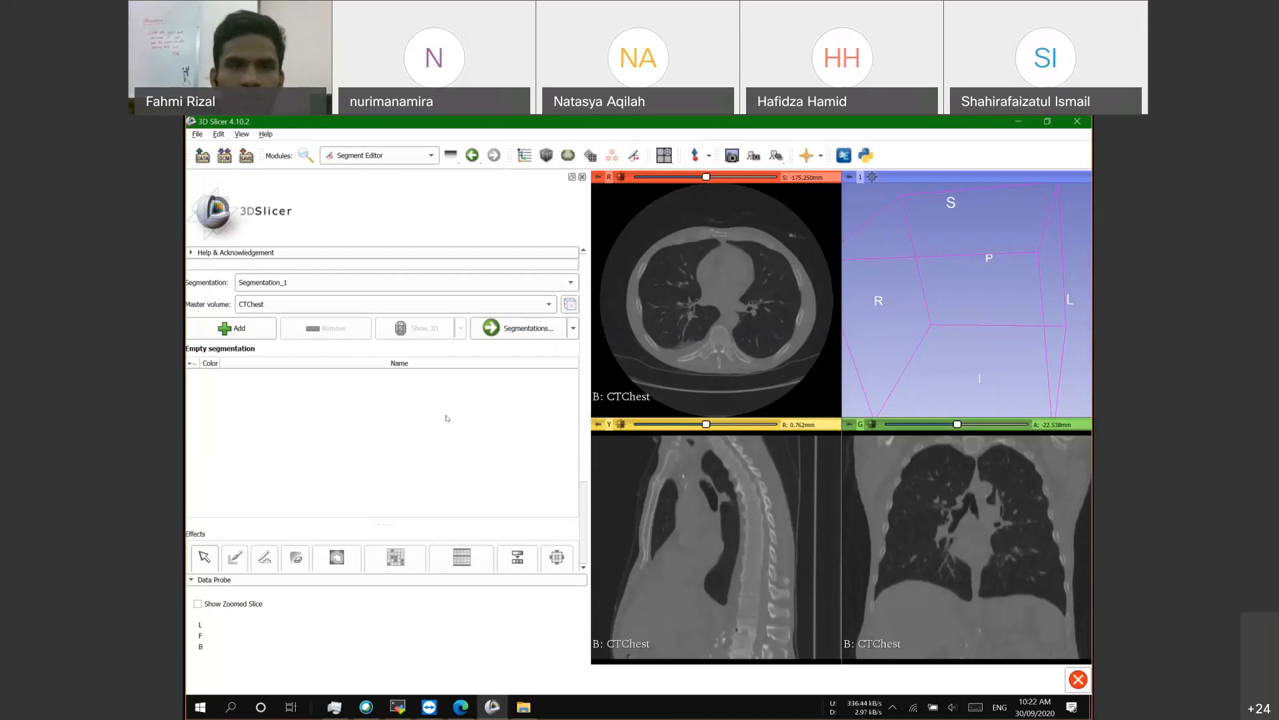
# Step: Add Segment_1, Segment_2 and Segment_3 to Segmentation_1 and darken the CT slices
pyautogui.click(241, 330)
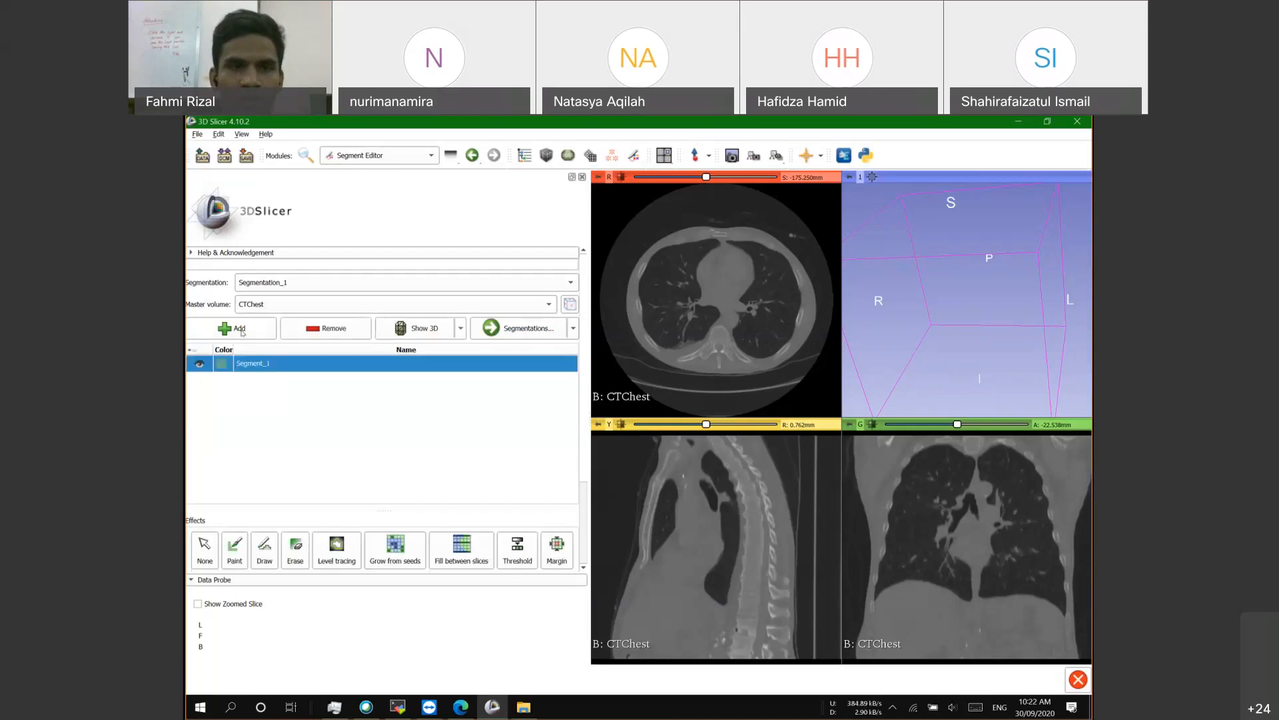
pyautogui.click(239, 328)
pyautogui.click(239, 329)
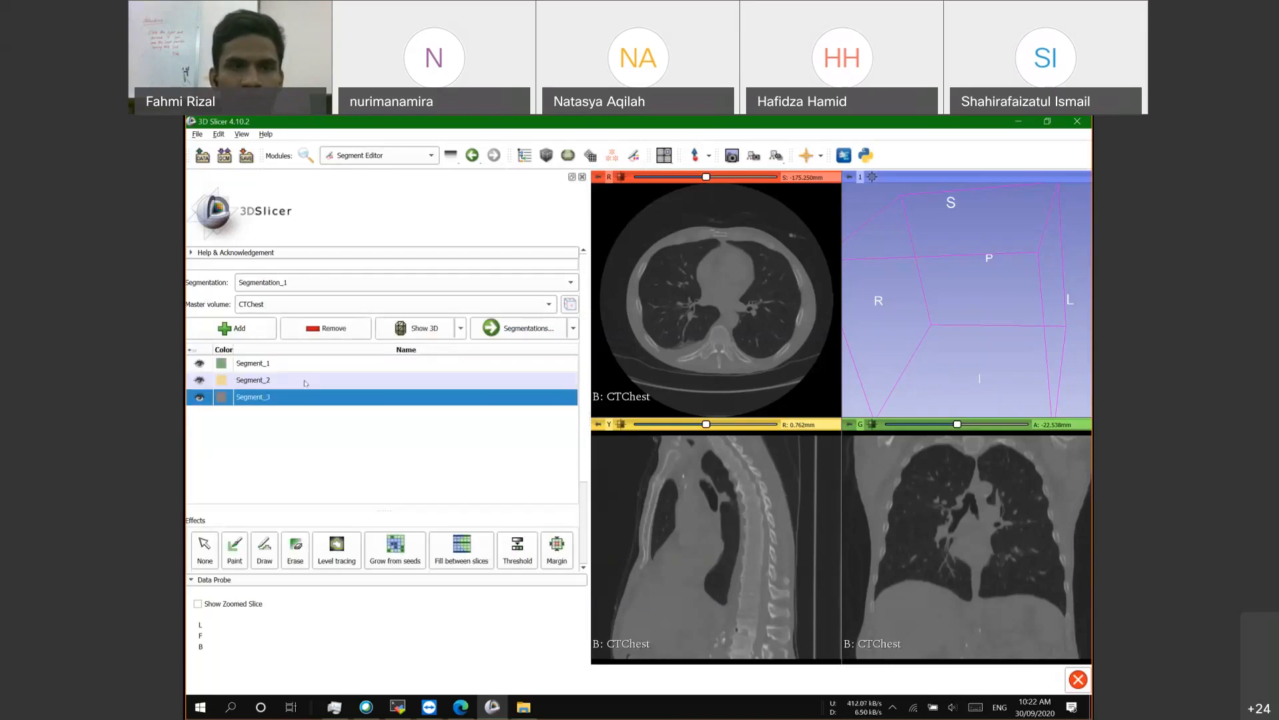
pyautogui.doubleClick(251, 363)
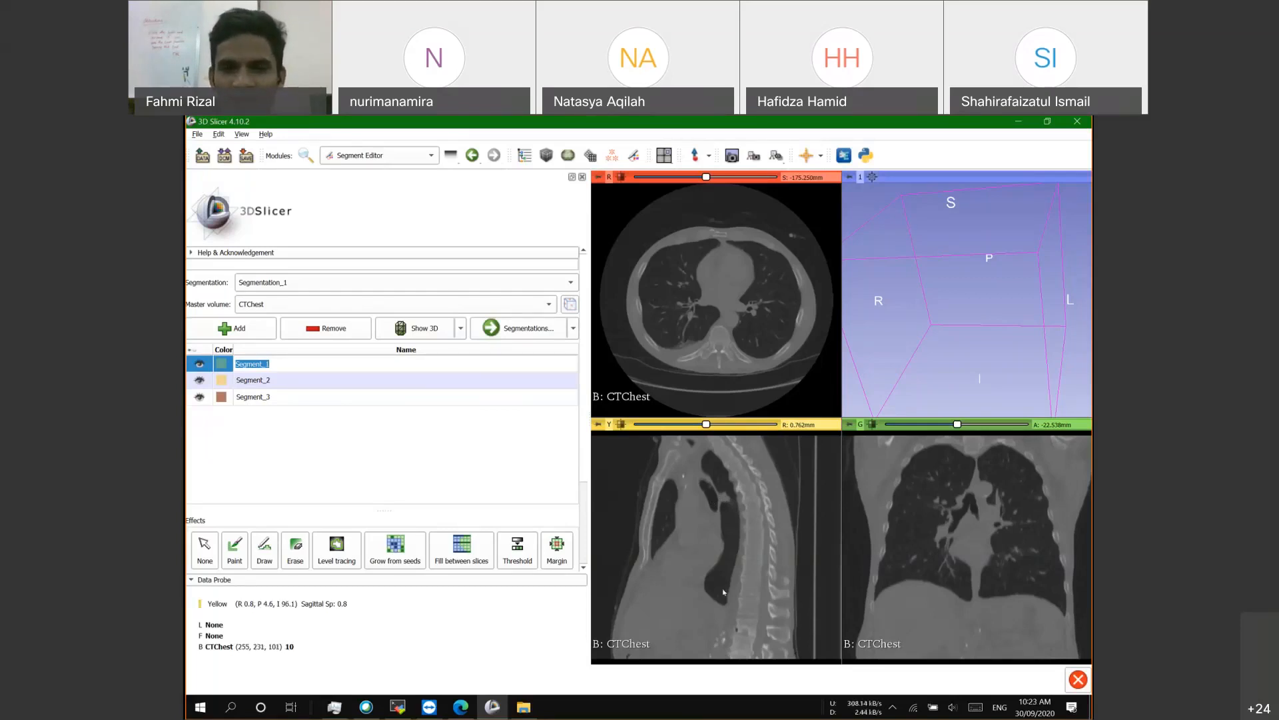
pyautogui.moveTo(724, 591); pyautogui.dragTo(626, 440)
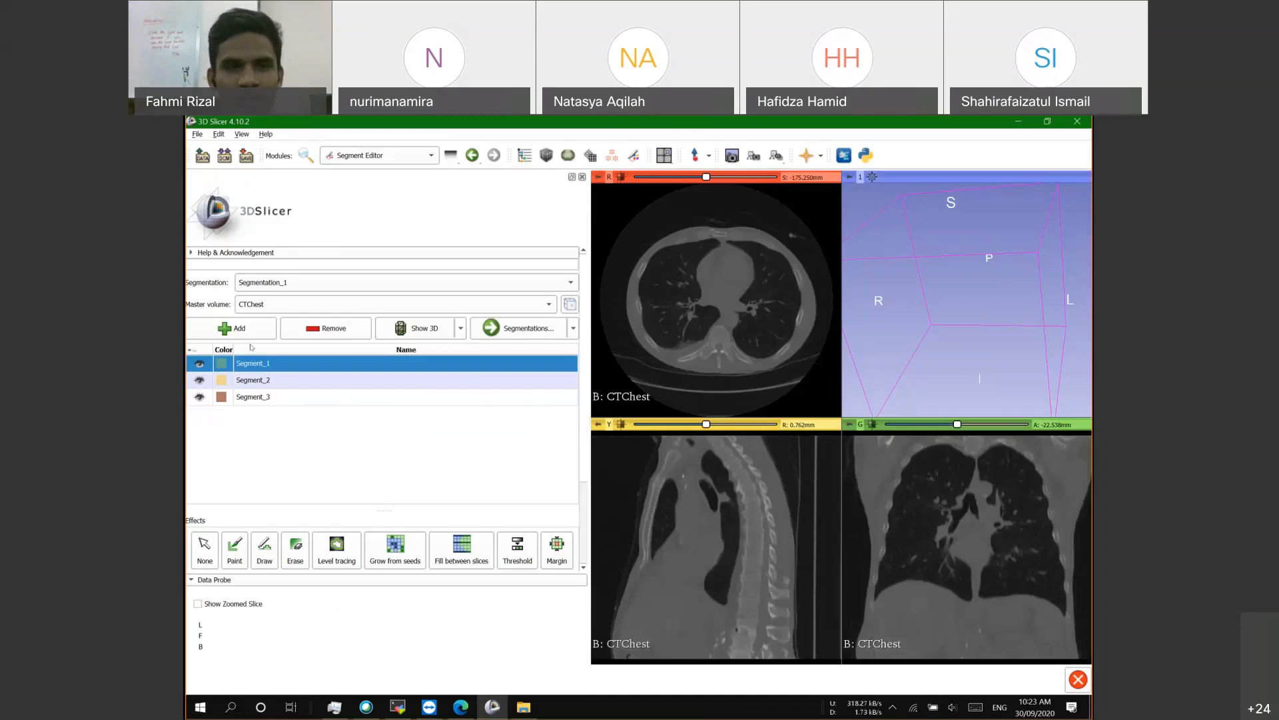
# Step: Rename the first two segments to body and lung
pyautogui.doubleClick(259, 363)
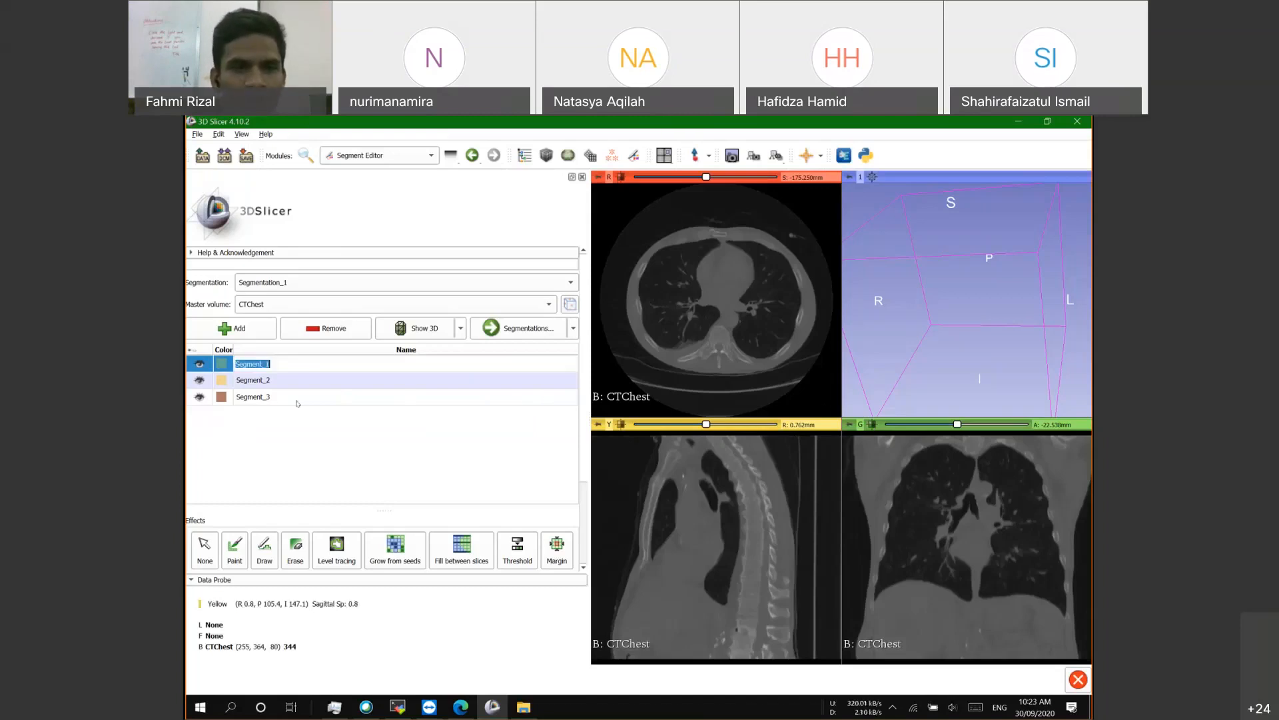
pyautogui.click(241, 370)
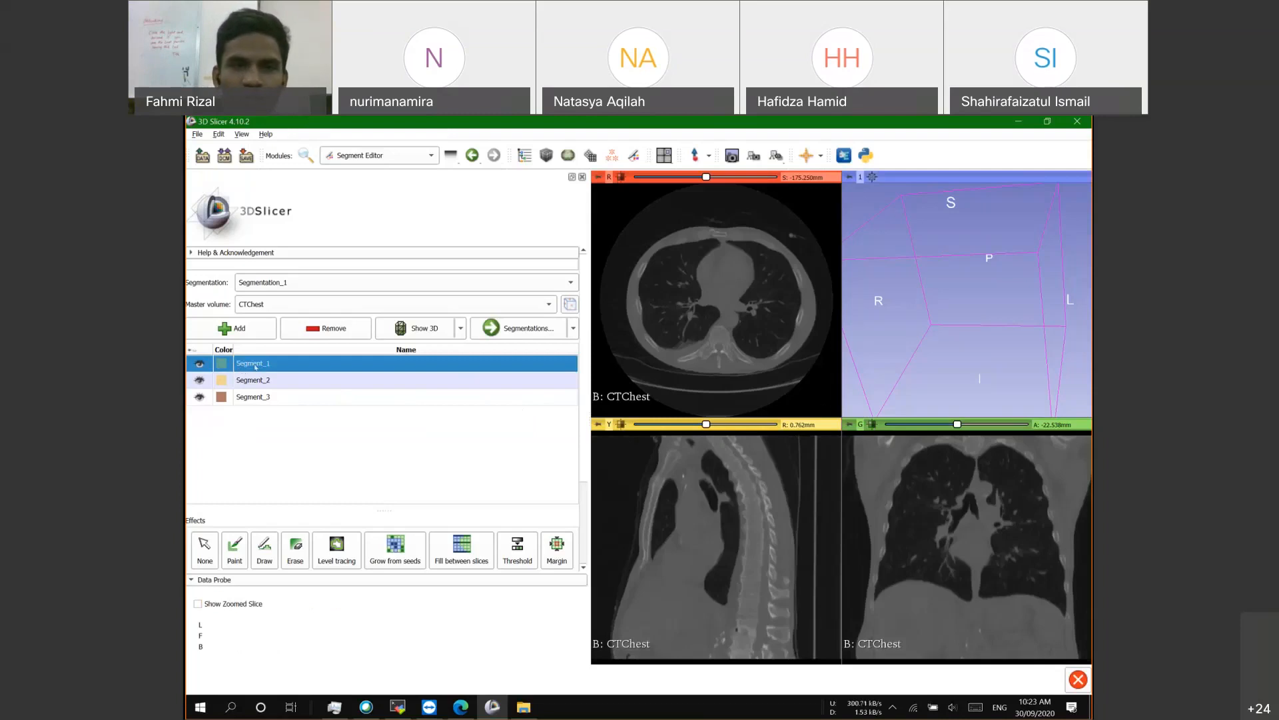
pyautogui.doubleClick(256, 365)
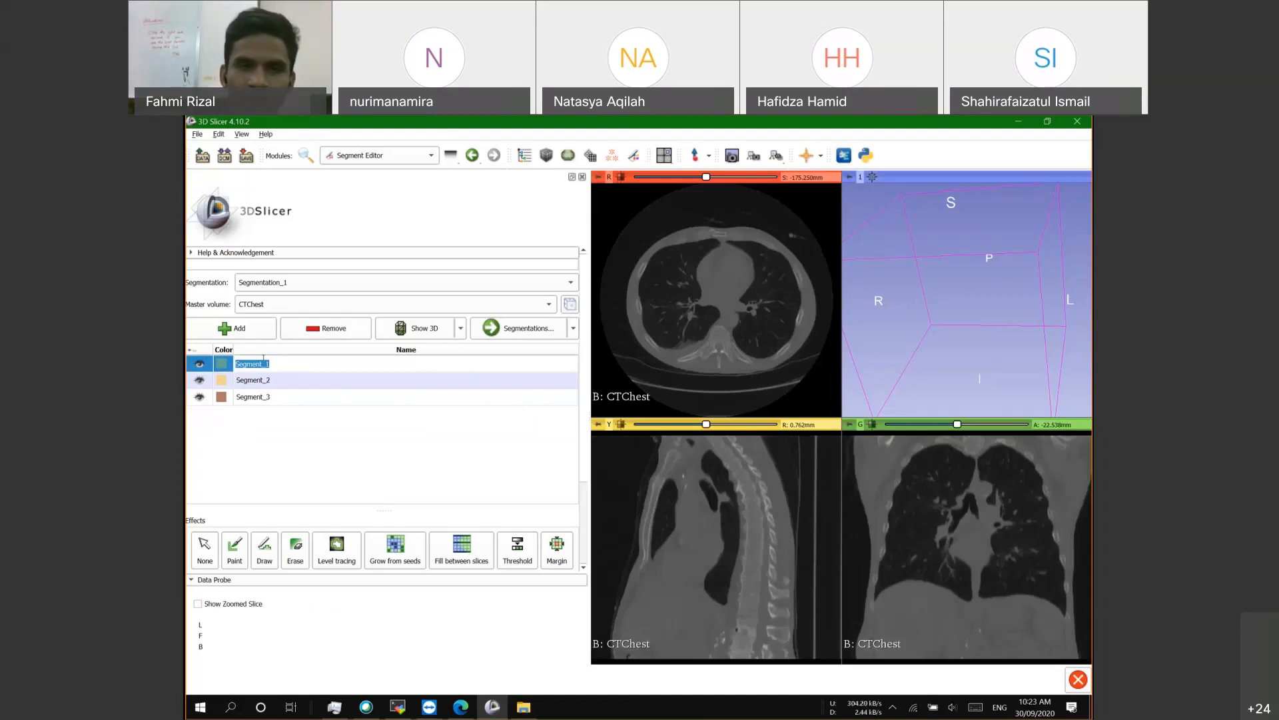
pyautogui.write('b')
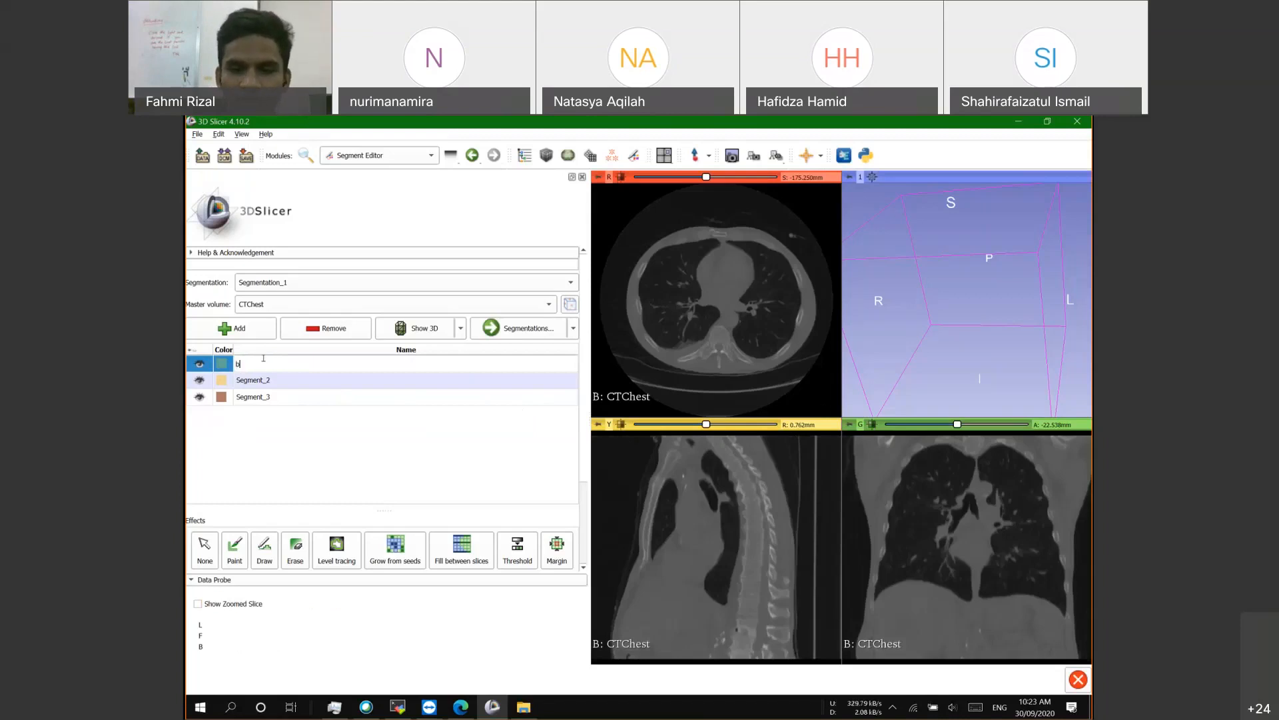
pyautogui.write('ody')
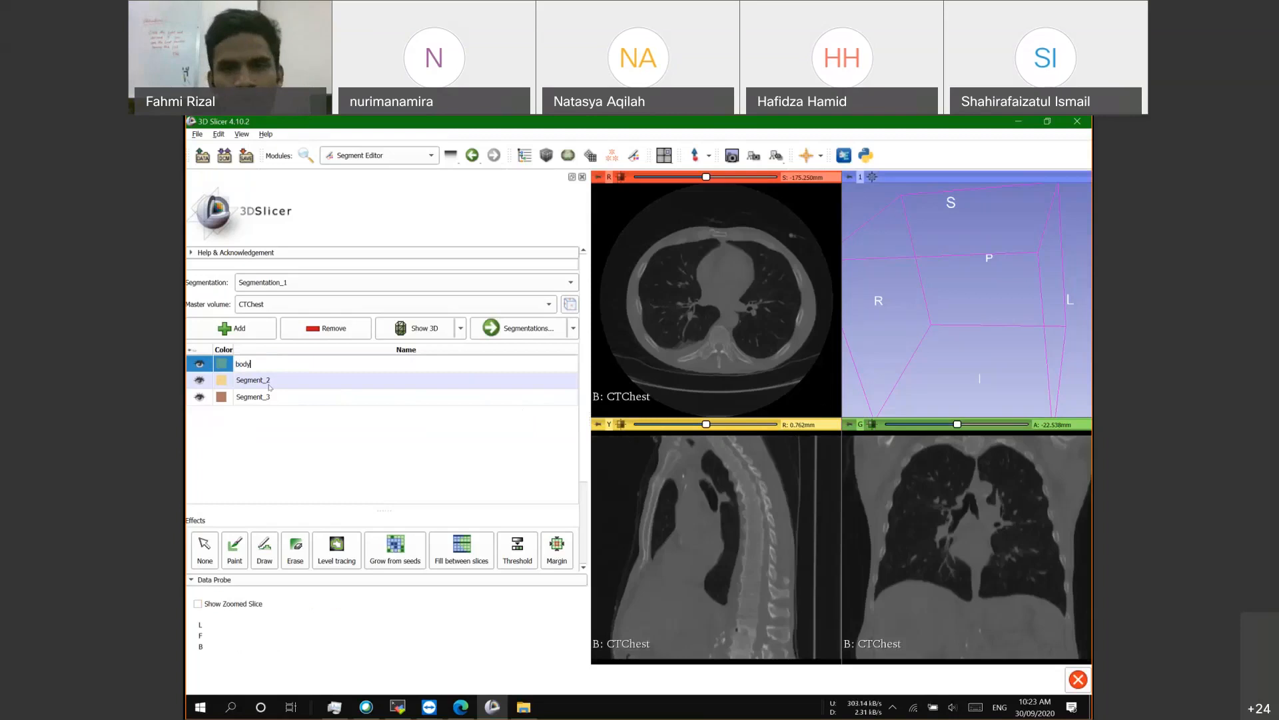
pyautogui.doubleClick(270, 384)
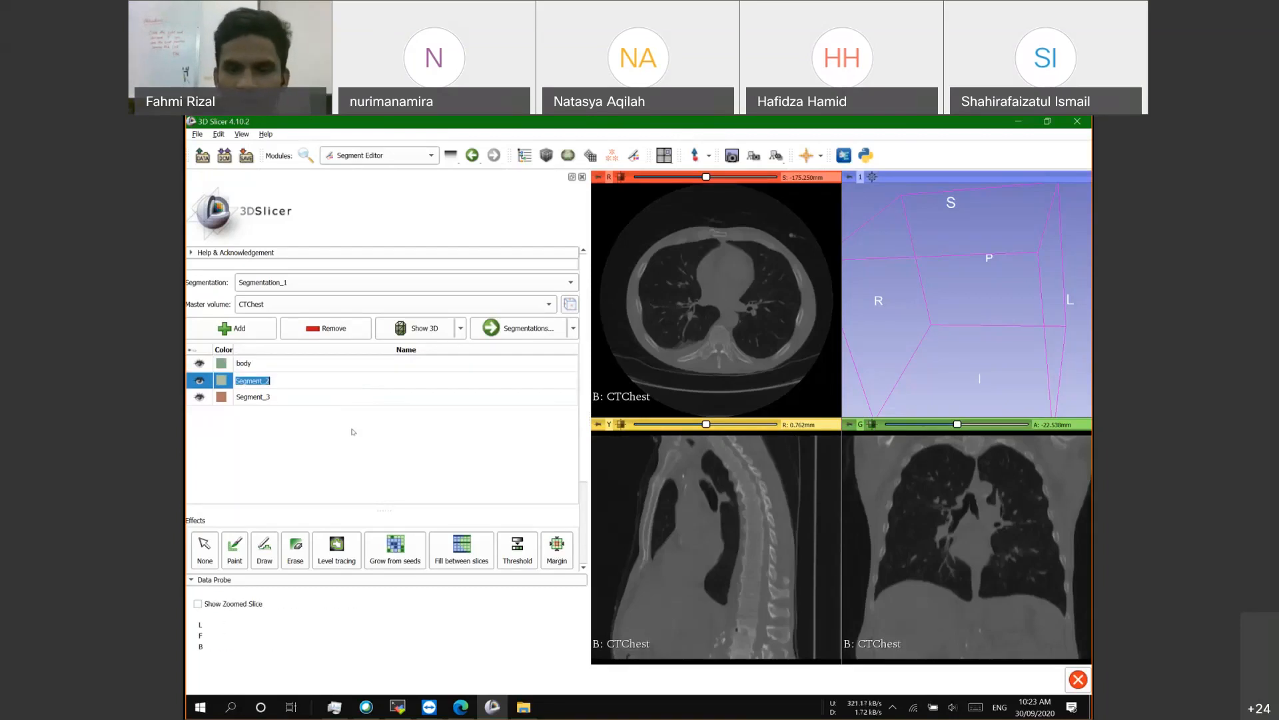
pyautogui.write('lung')
# Step: Rename the third segment to heart and add a fourth segment, Segment_4
pyautogui.doubleClick(269, 397)
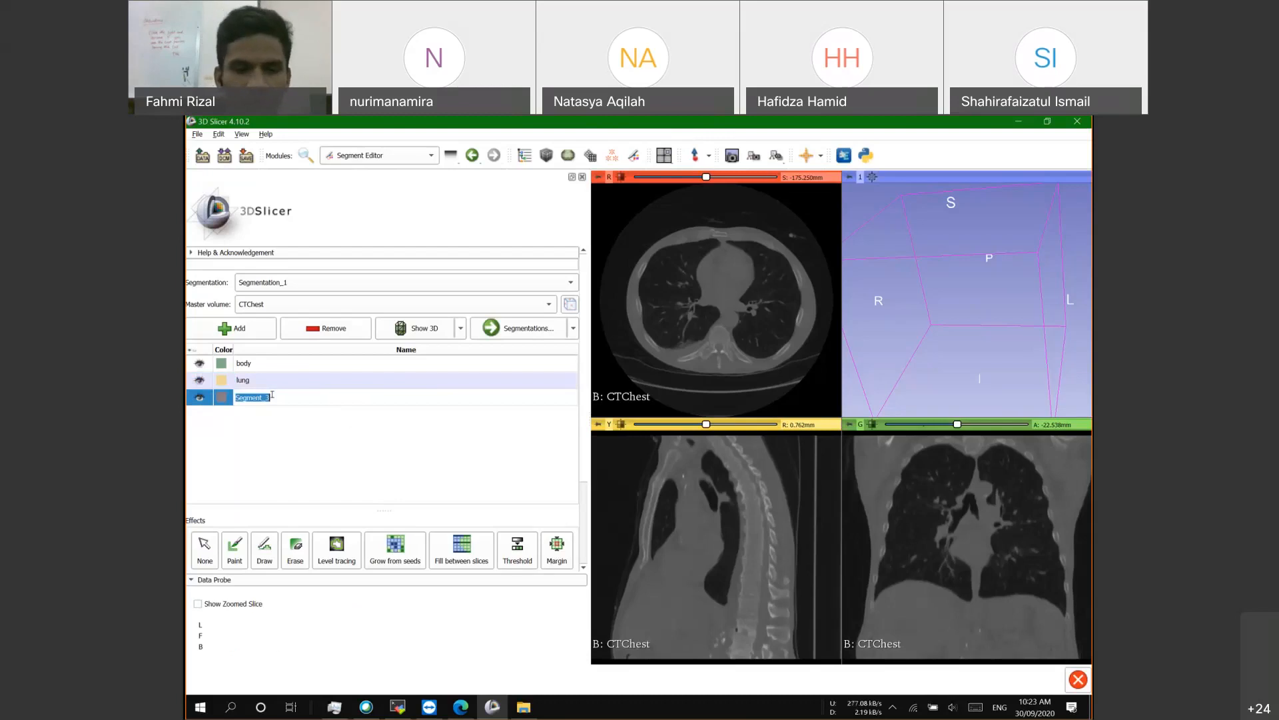
pyautogui.write('heart')
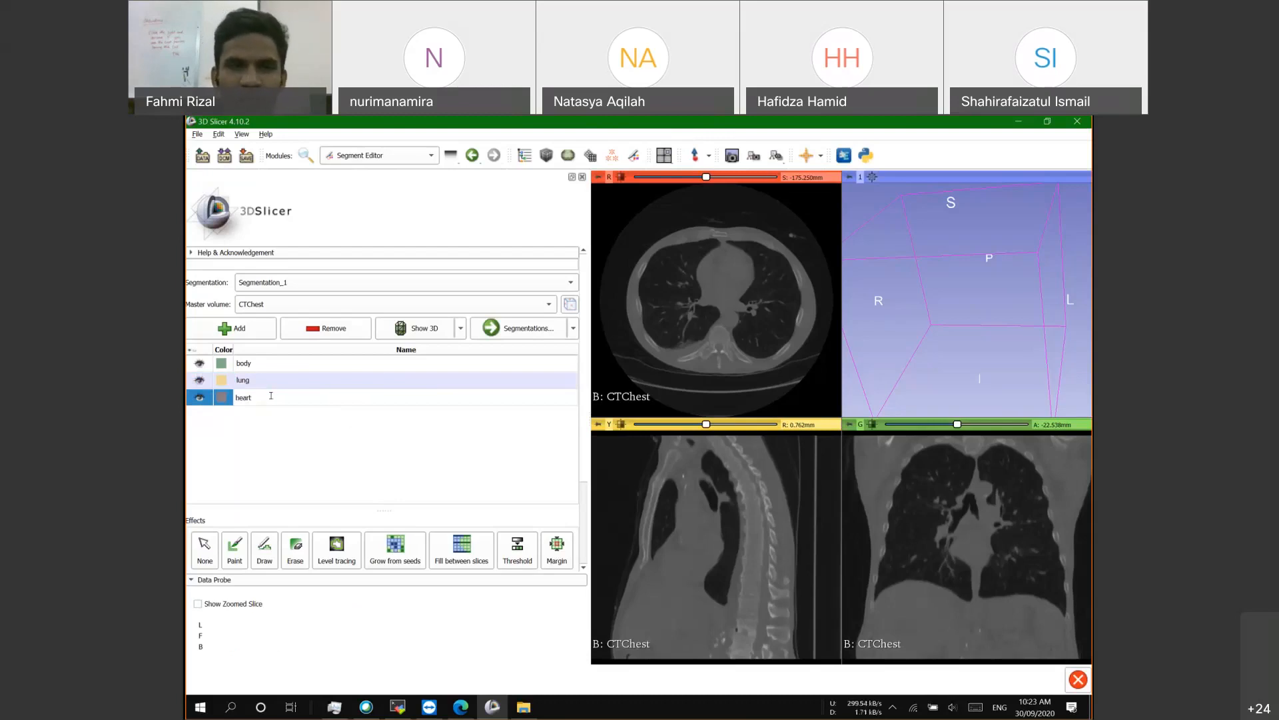
pyautogui.click(238, 329)
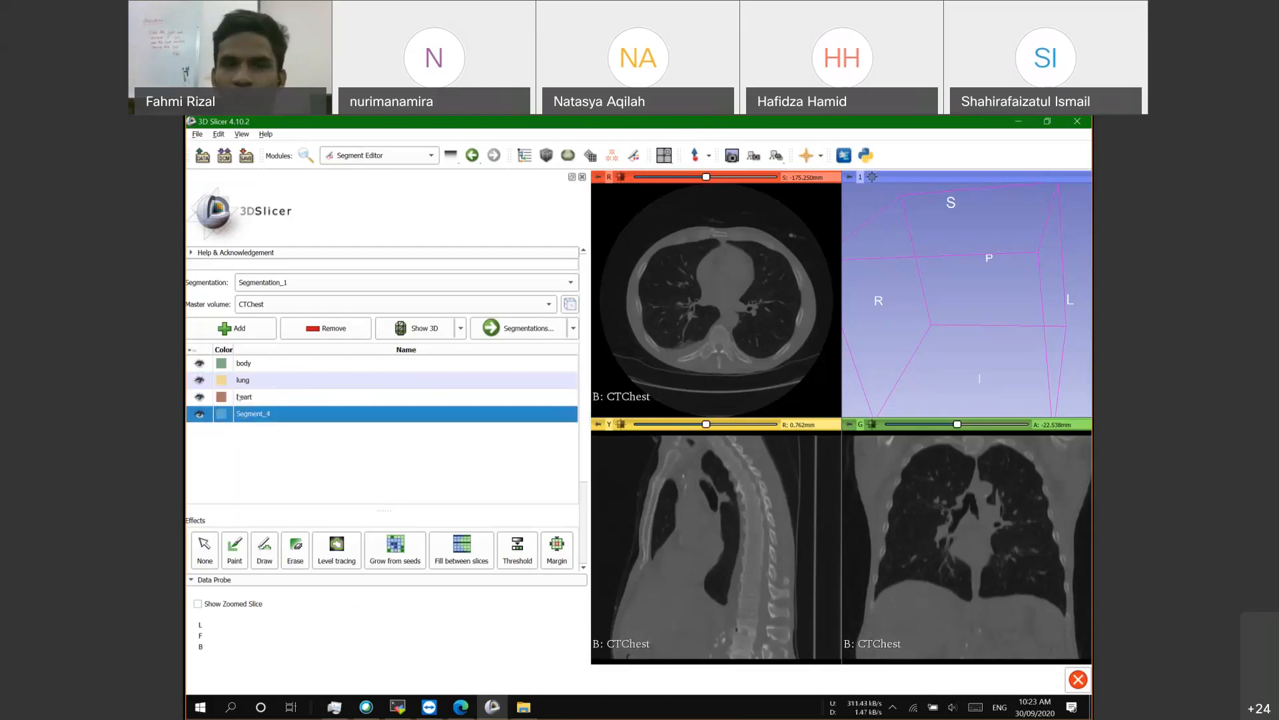
pyautogui.doubleClick(253, 414)
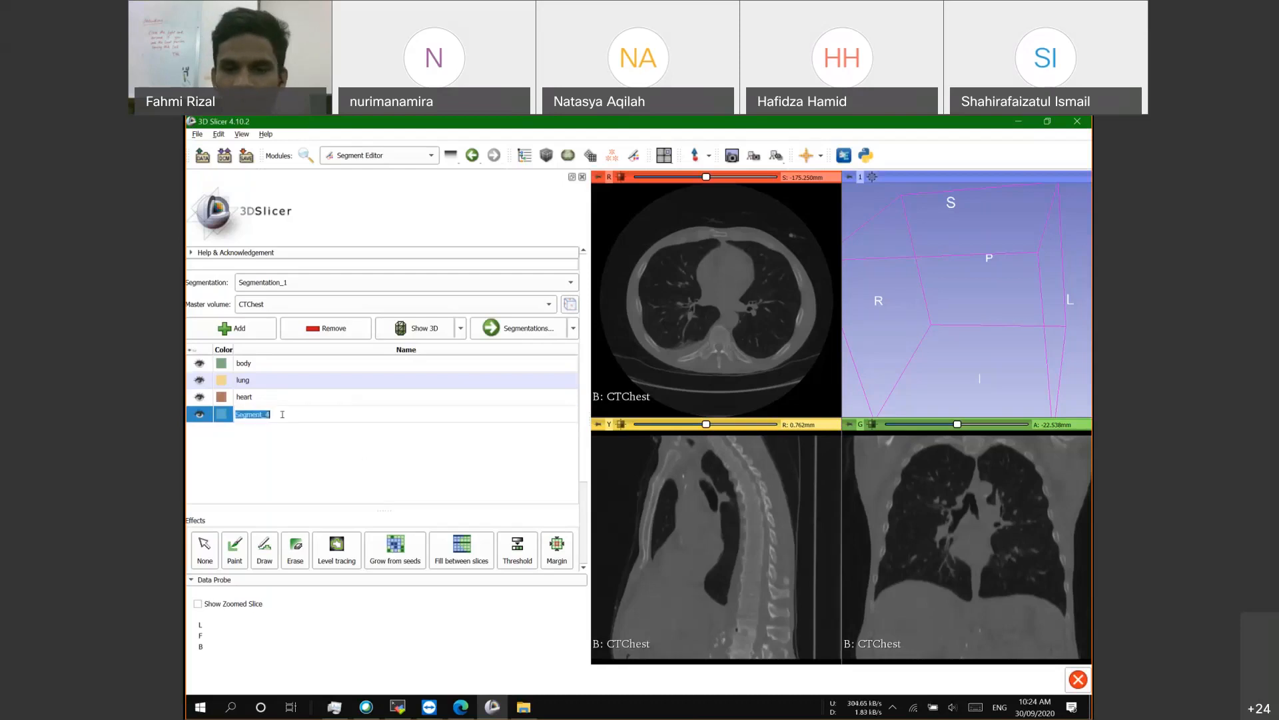
# Step: Name Segment_4 liver and add a fifth segment named GTV
pyautogui.write('liver')
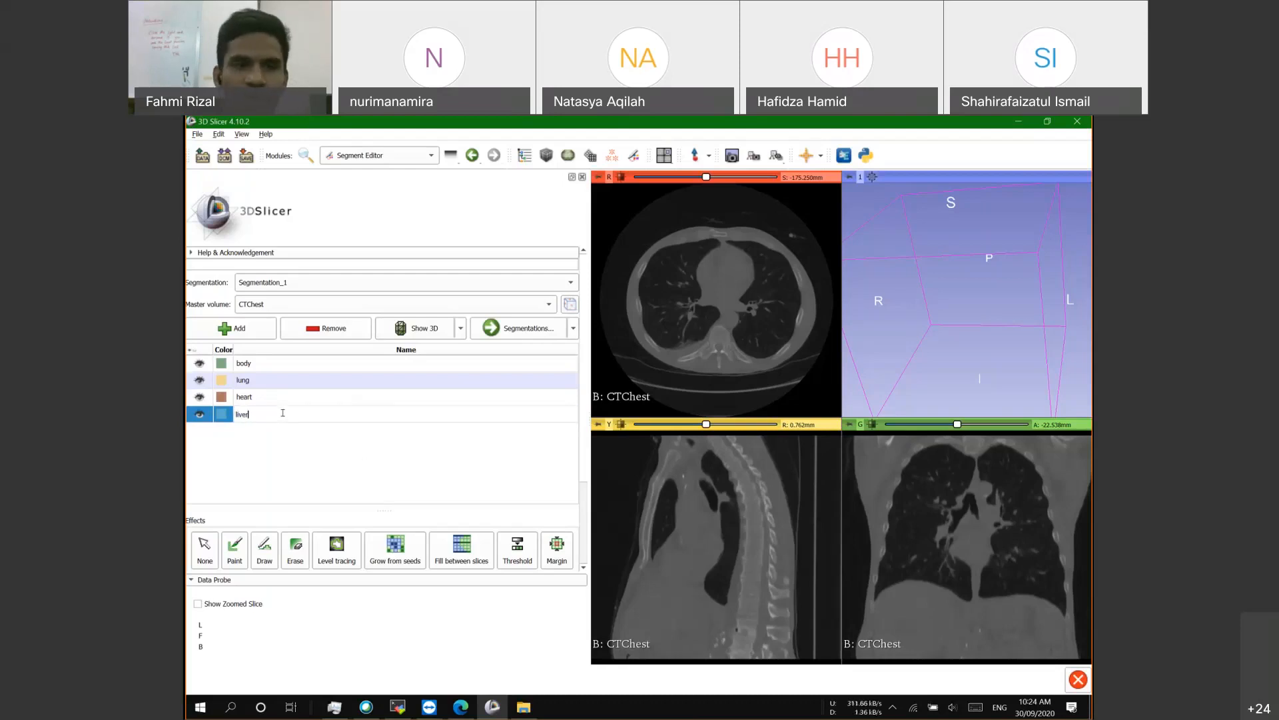
pyautogui.press('Return')
pyautogui.click(244, 333)
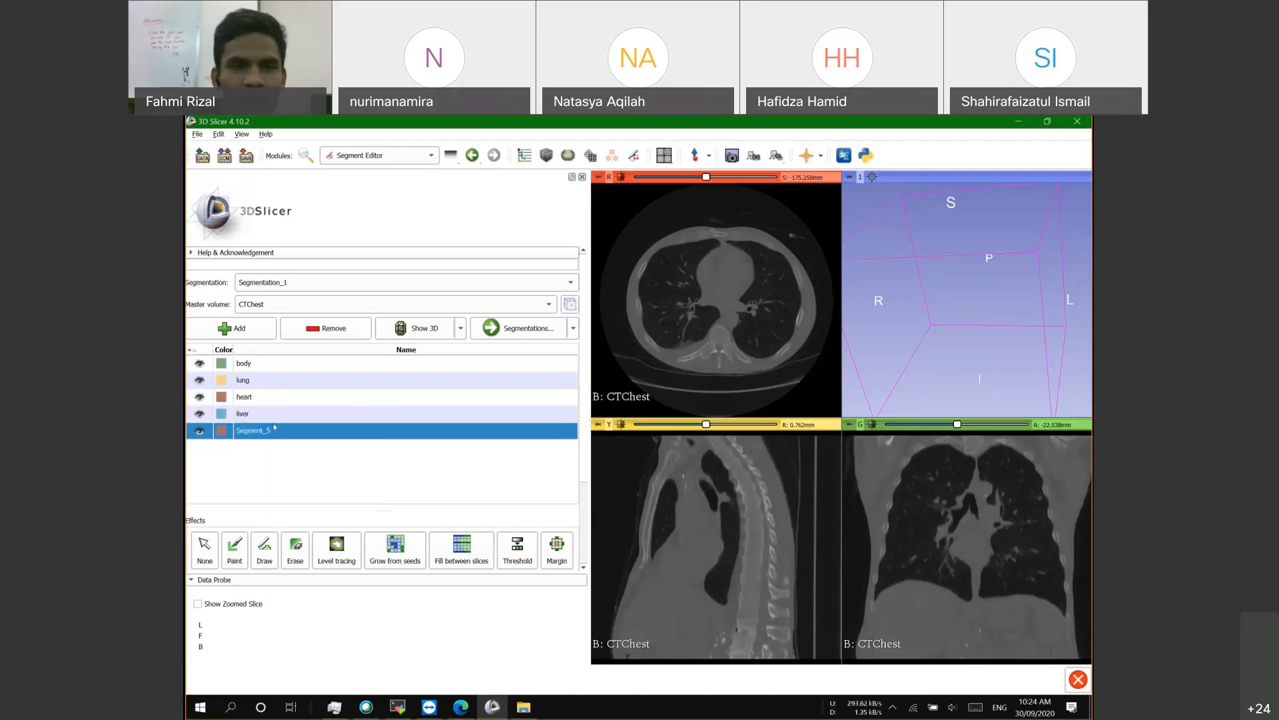
pyautogui.doubleClick(263, 426)
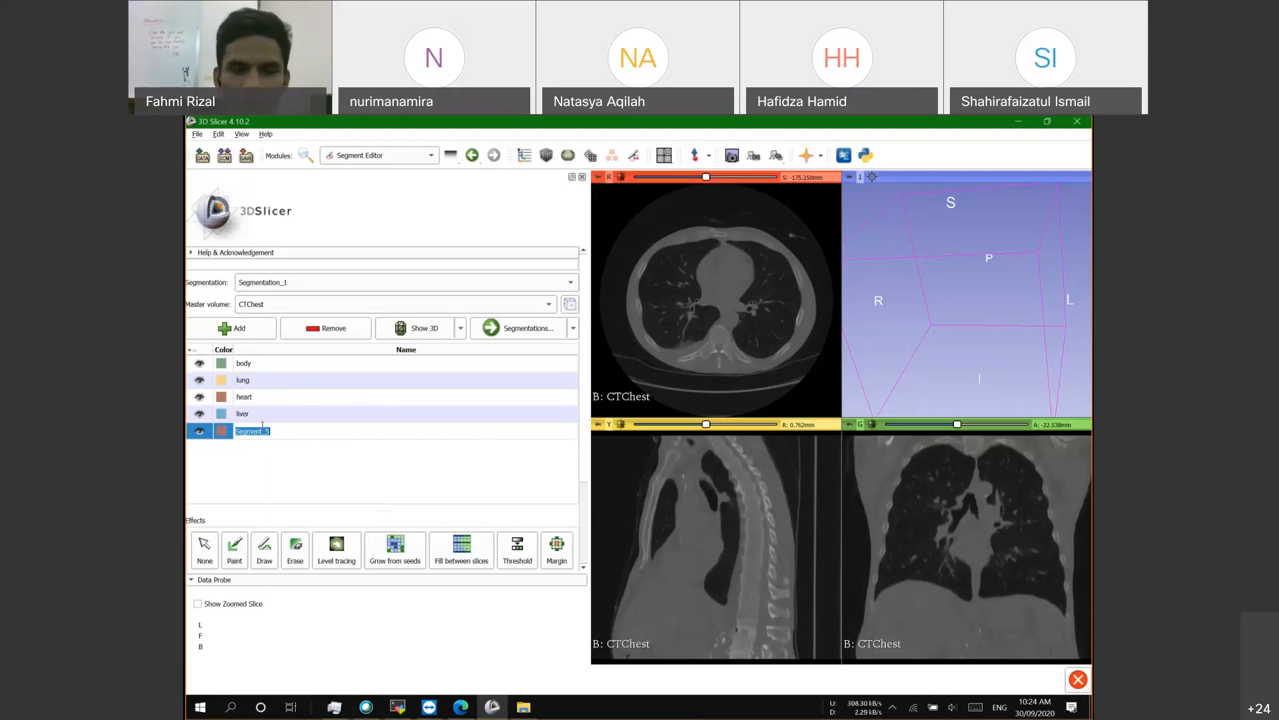
pyautogui.write('GTV')
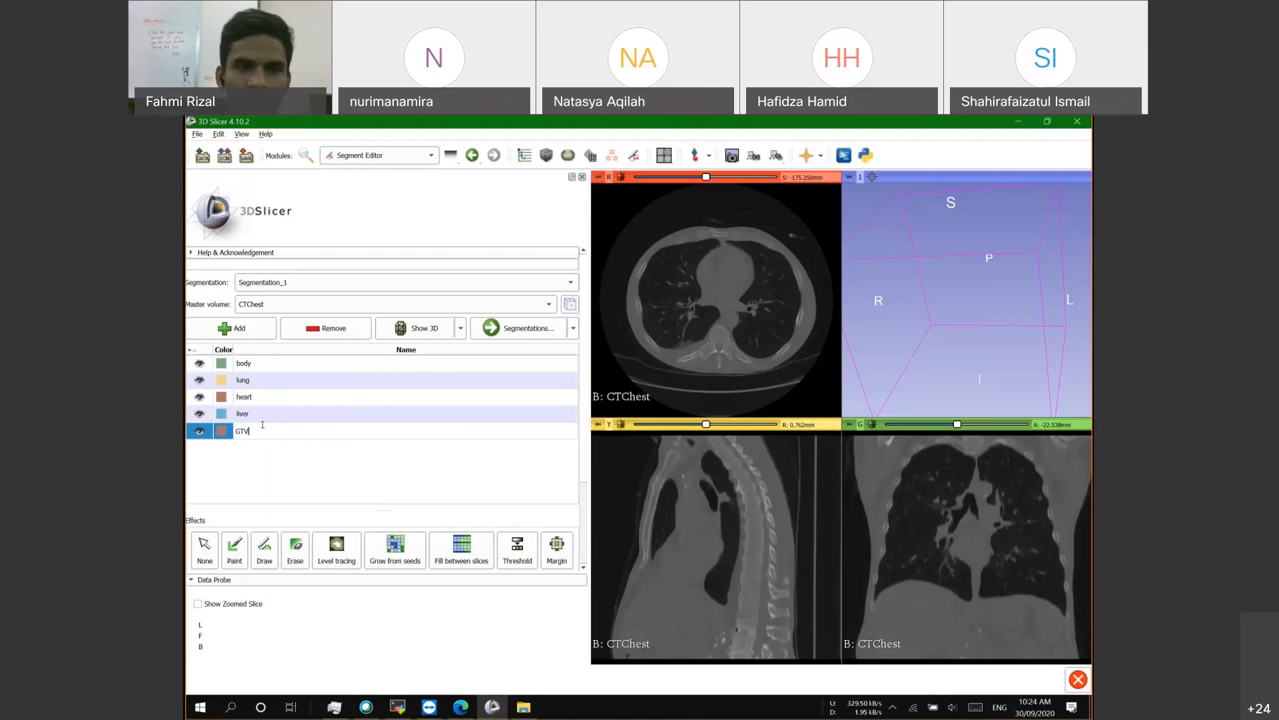
pyautogui.press('Return')
# Step: Add segments named CTV and PTV, then select body for editing
pyautogui.click(236, 326)
pyautogui.doubleClick(283, 447)
pyautogui.write('CTV')
pyautogui.press('Return')
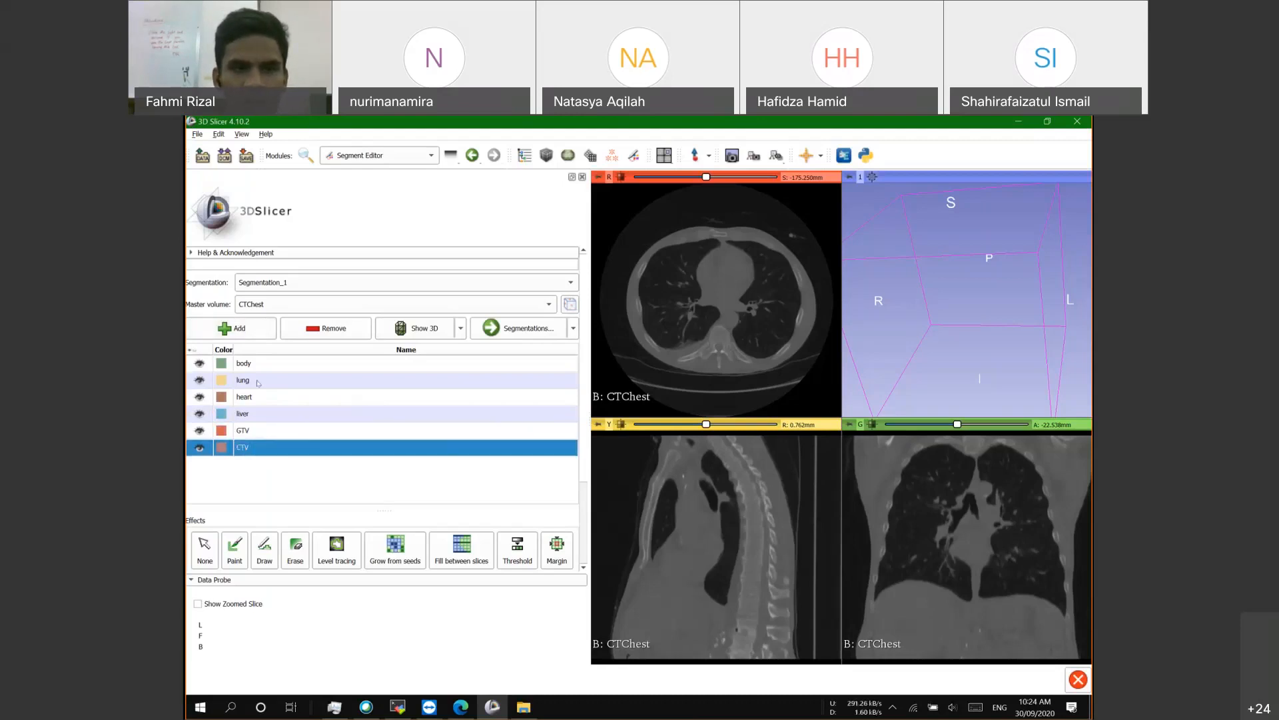
pyautogui.click(239, 328)
pyautogui.doubleClick(272, 465)
pyautogui.write('PTV')
pyautogui.press('Return')
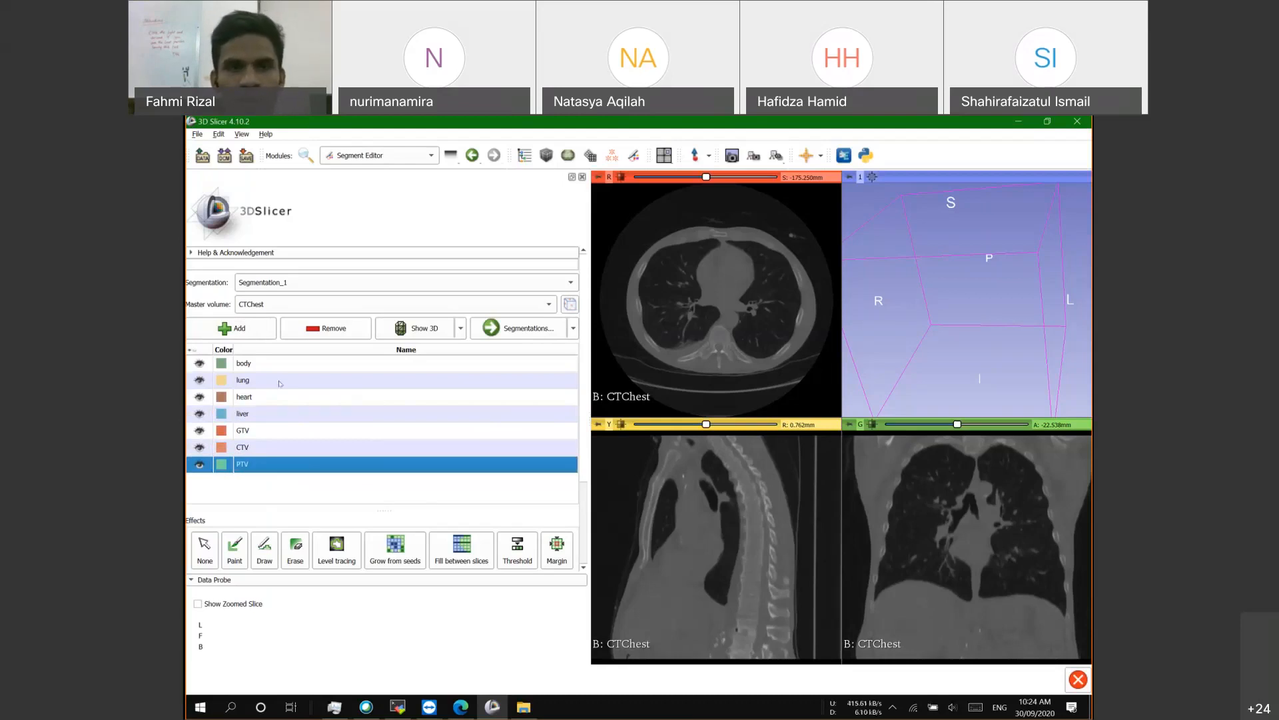
pyautogui.click(260, 366)
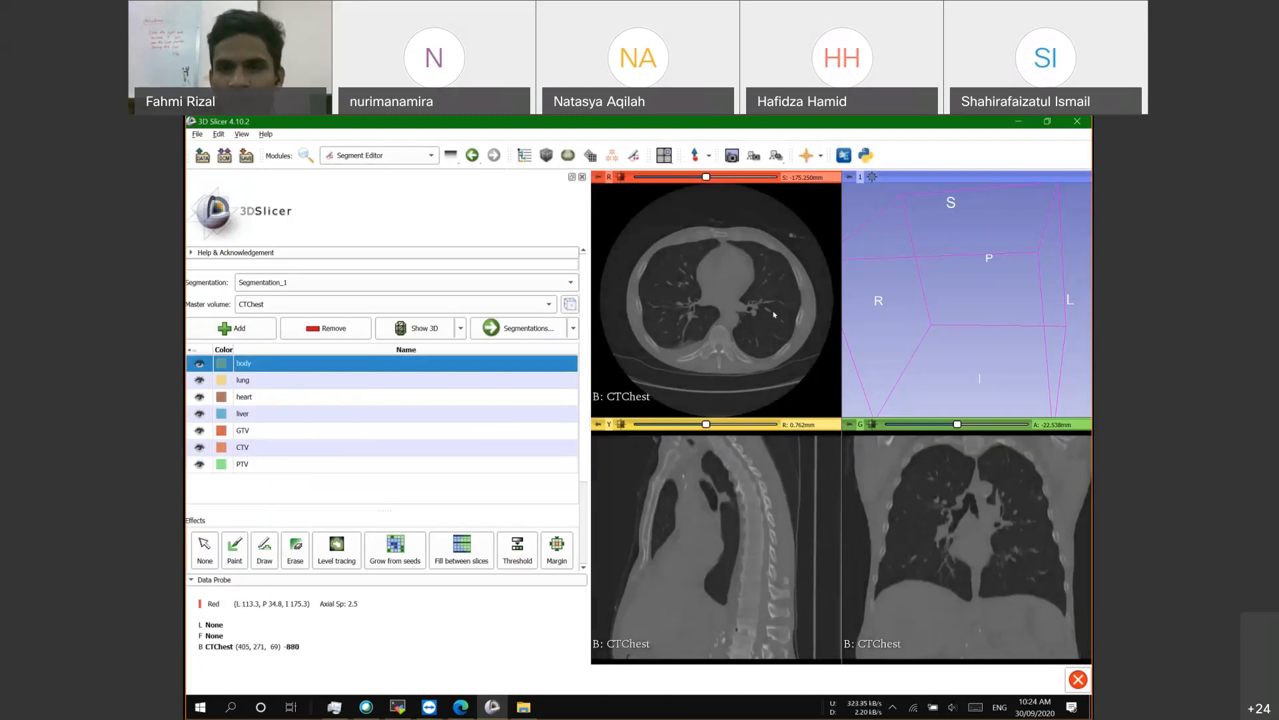
# Step: Darken the CT window/level and move the coronal view to slice -28.538 mm
pyautogui.moveTo(736, 342)
pyautogui.mouseDown()
pyautogui.moveTo(739, 305)
pyautogui.moveTo(740, 346)
pyautogui.mouseUp()
pyautogui.moveTo(957, 425)
pyautogui.mouseDown()
pyautogui.moveTo(970, 425)
pyautogui.moveTo(945, 427)
pyautogui.moveTo(966, 425)
pyautogui.mouseUp()
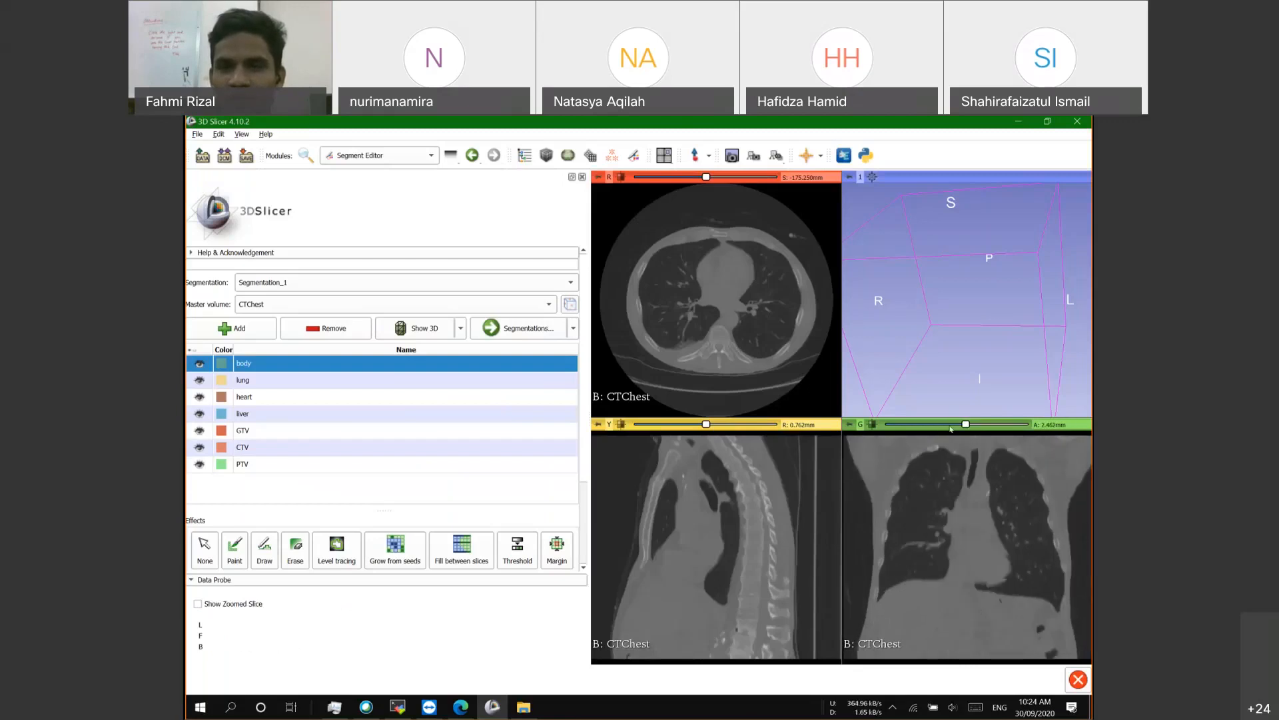
pyautogui.click(951, 426)
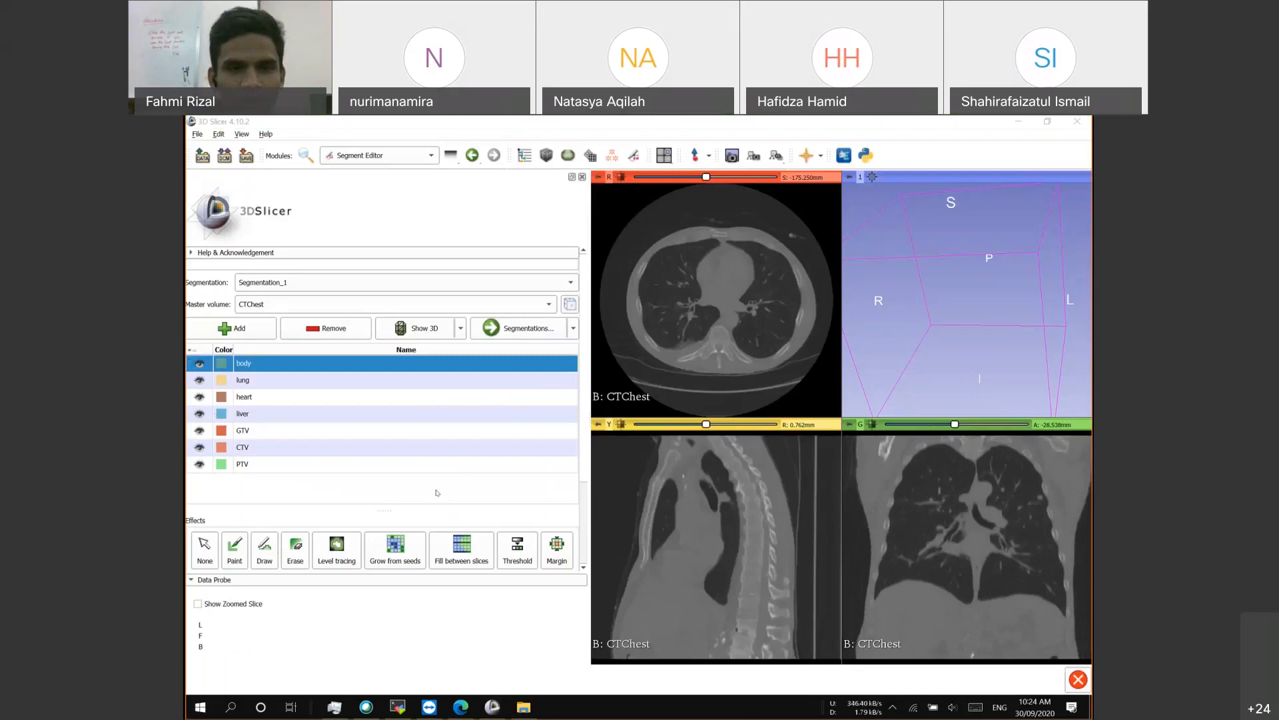
# Step: Activate the Paint effect with a 3% round brush
pyautogui.click(437, 493)
pyautogui.scroll(-3, 444, 455)
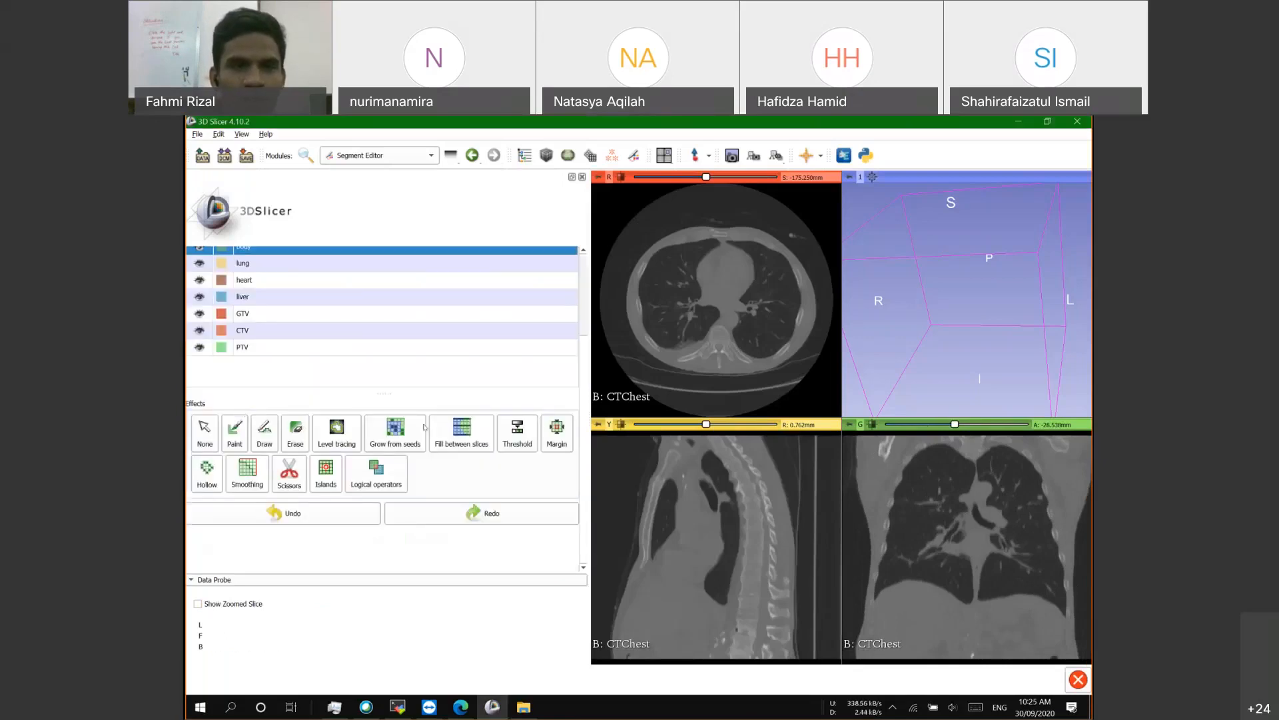
pyautogui.scroll(3, 233, 352)
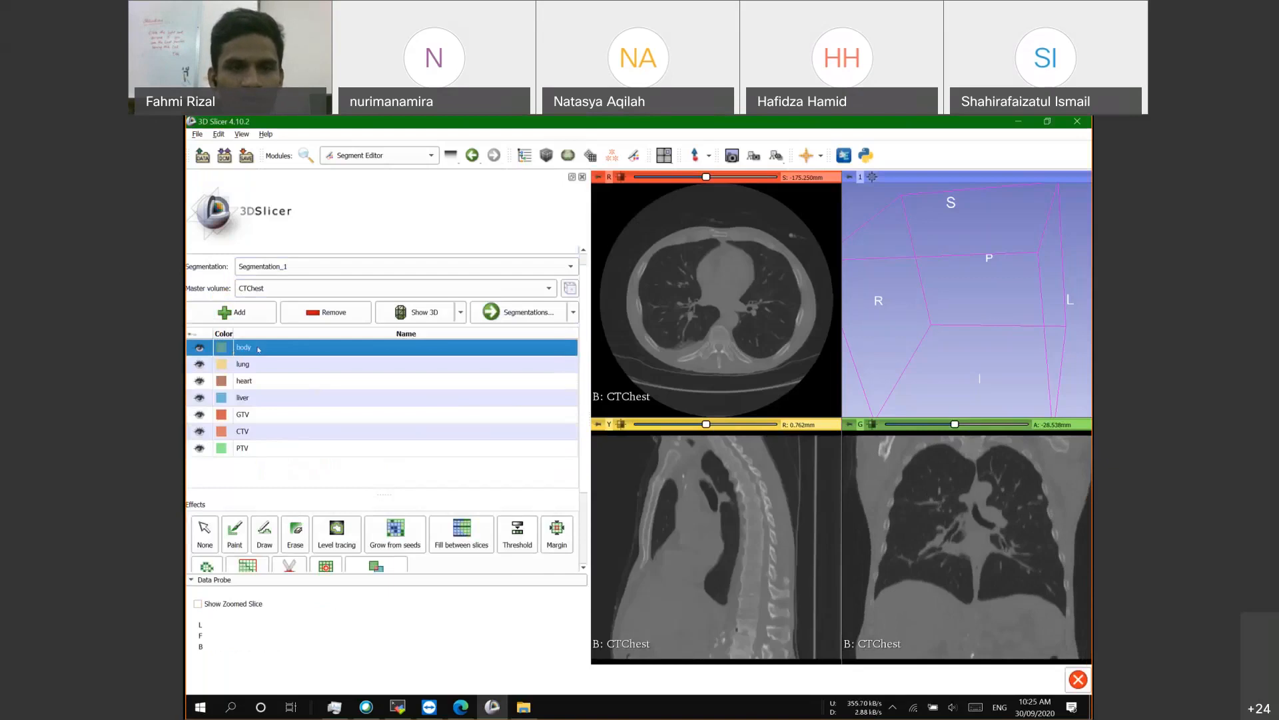
pyautogui.scroll(-3, 377, 507)
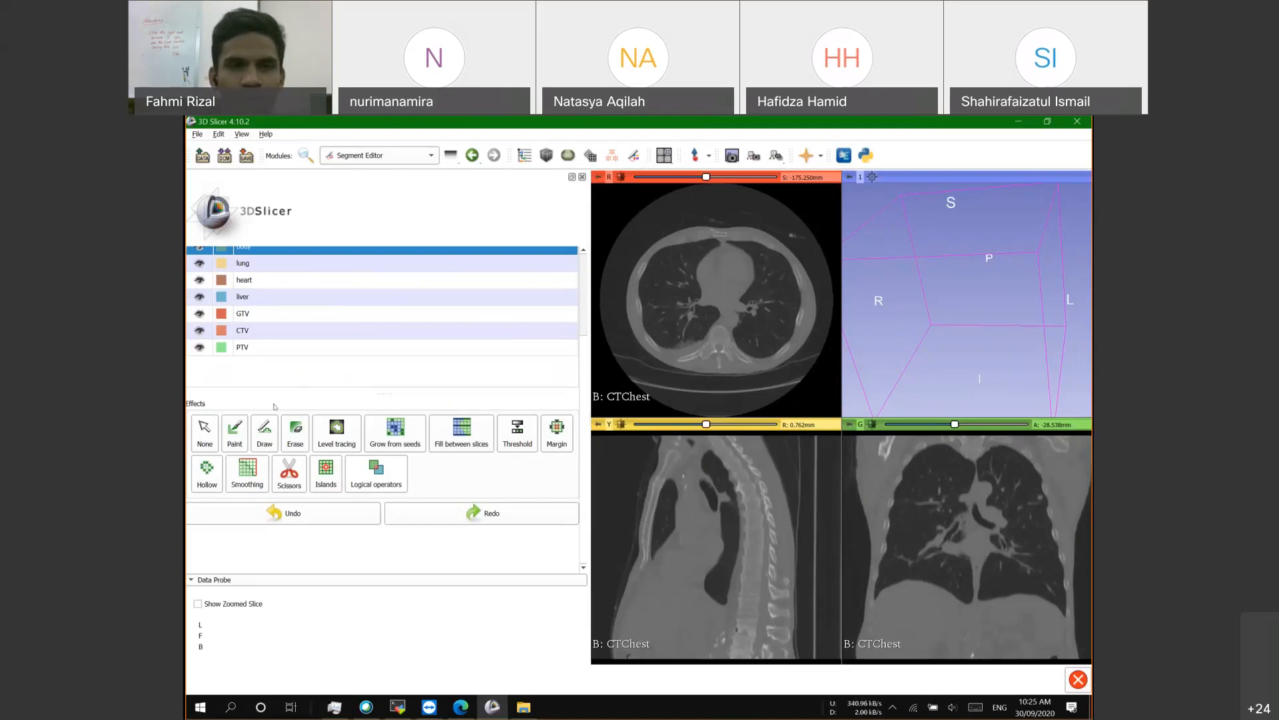
pyautogui.scroll(3, 274, 407)
pyautogui.scroll(-3, 275, 402)
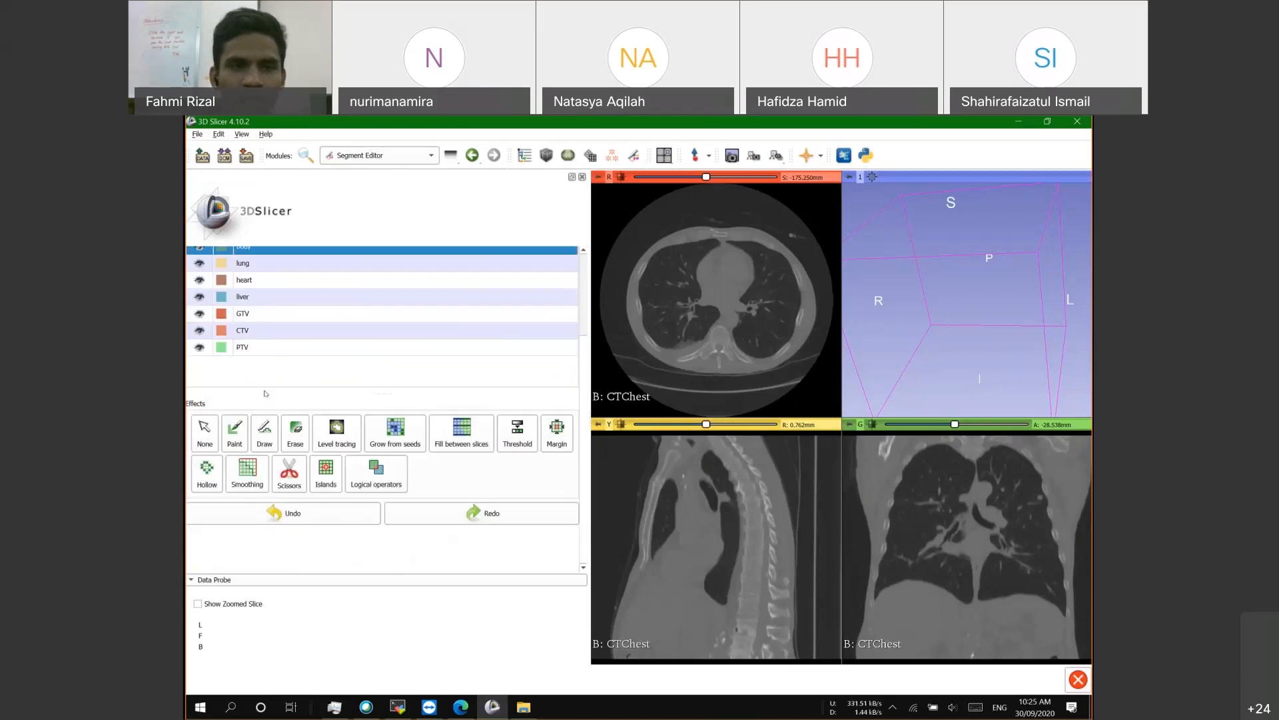
pyautogui.click(235, 432)
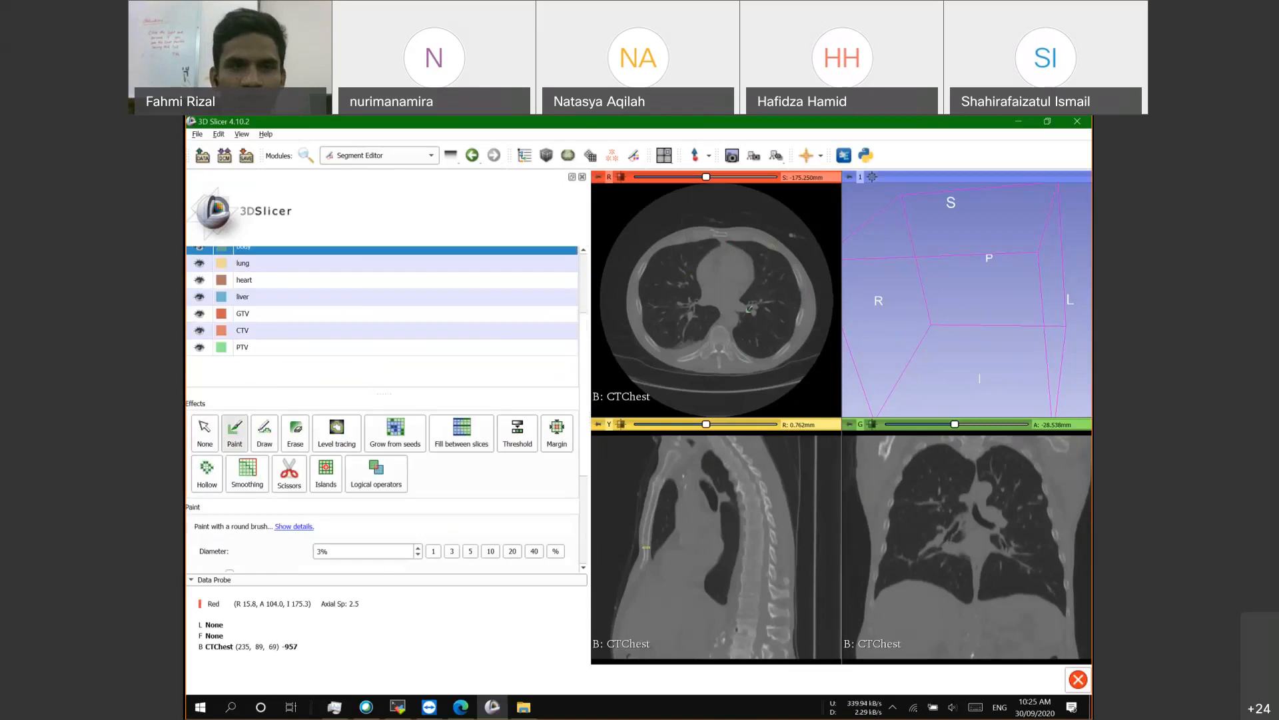
# Step: Switch to Level tracing and fill the body outline on the current axial slice
pyautogui.scroll(2, 339, 393)
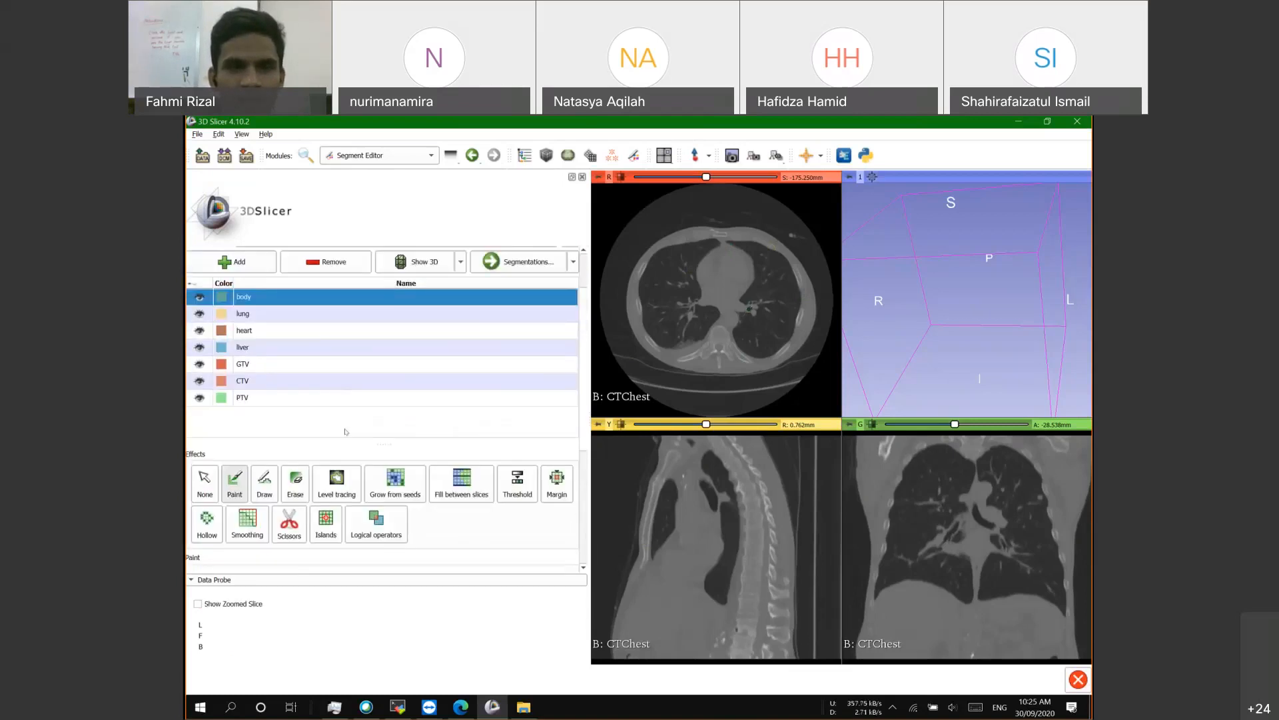
pyautogui.click(342, 490)
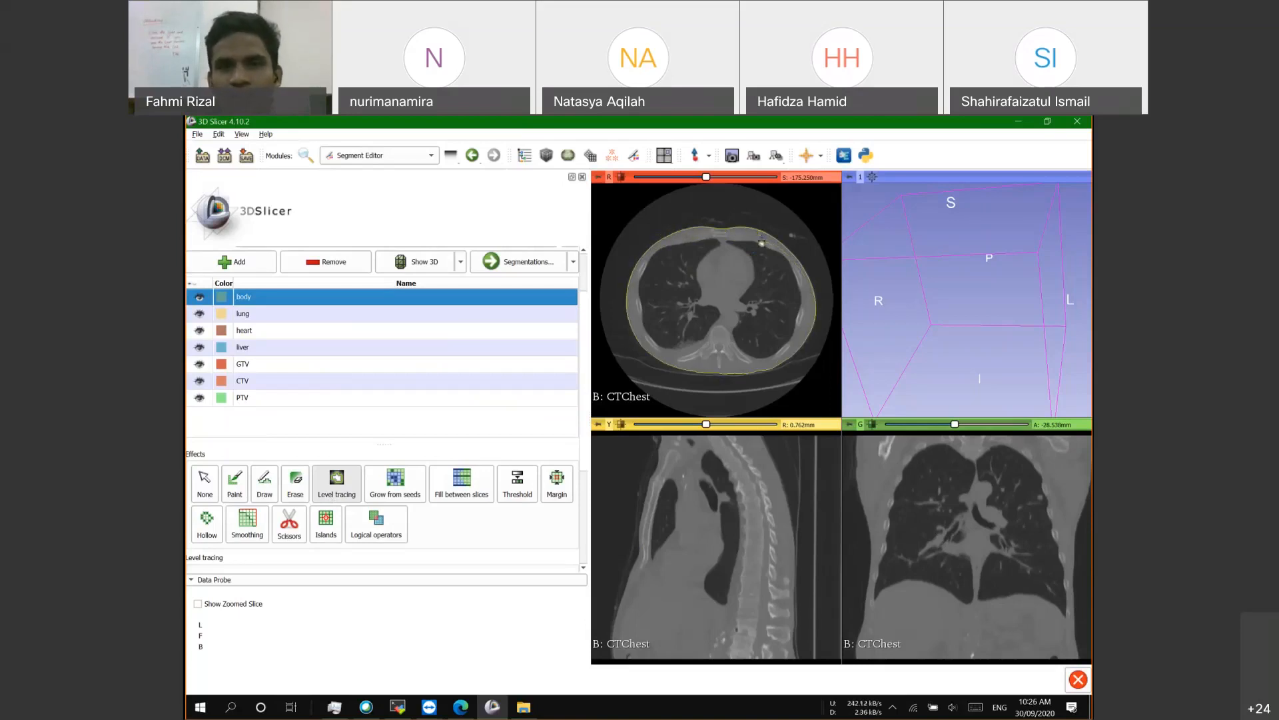
pyautogui.click(762, 242)
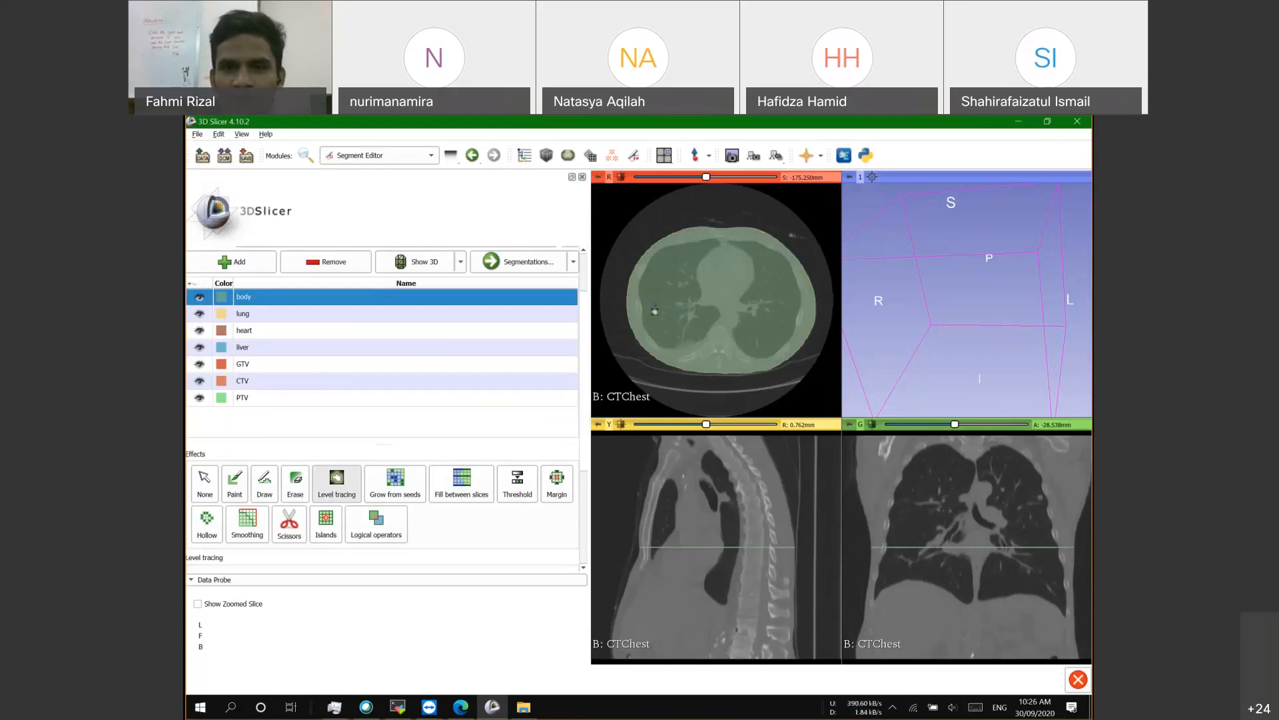
# Step: Move to another axial slice and trace its body outline into the body segment
pyautogui.scroll(1, 703, 340)
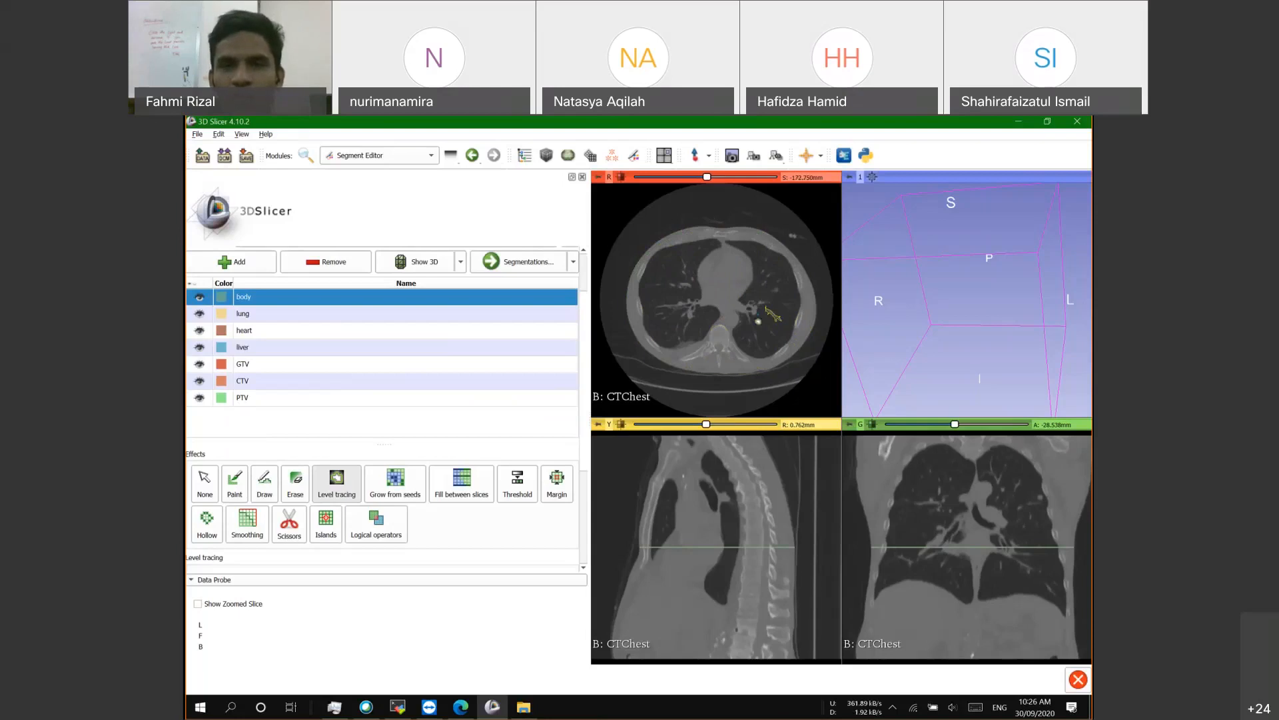
pyautogui.scroll(-1, 767, 309)
pyautogui.scroll(5, 760, 306)
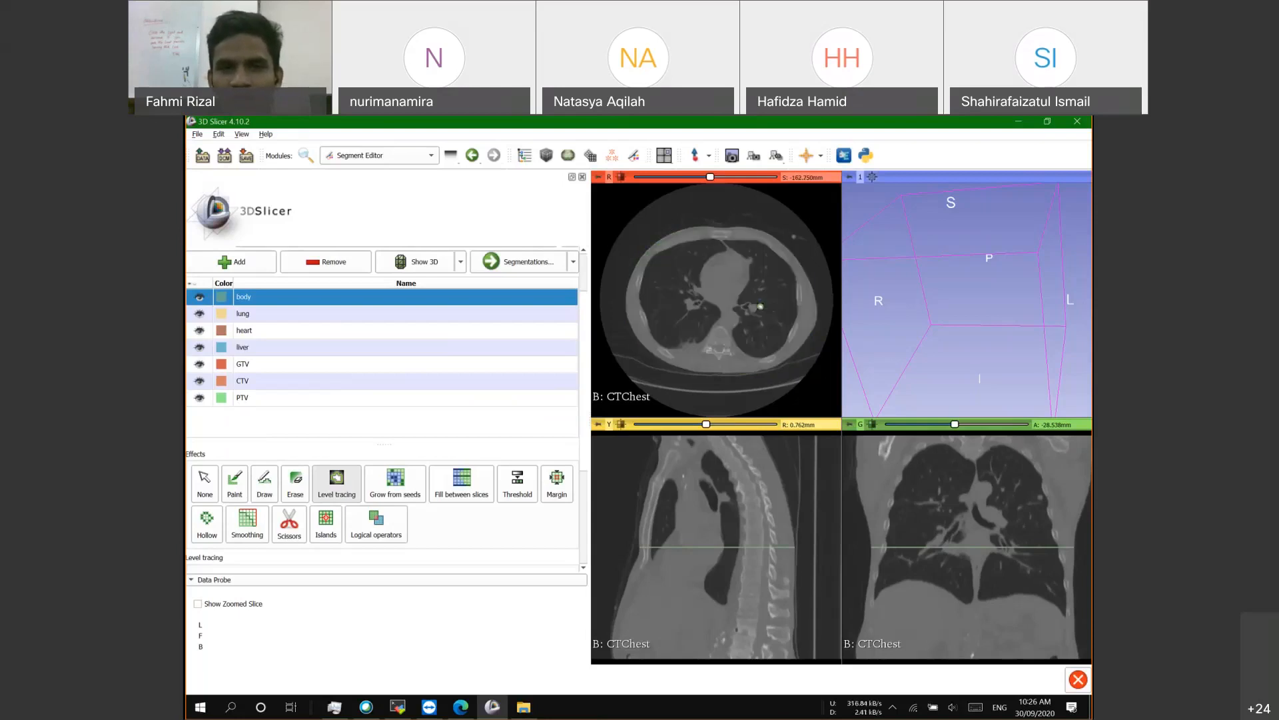
pyautogui.scroll(-6, 760, 306)
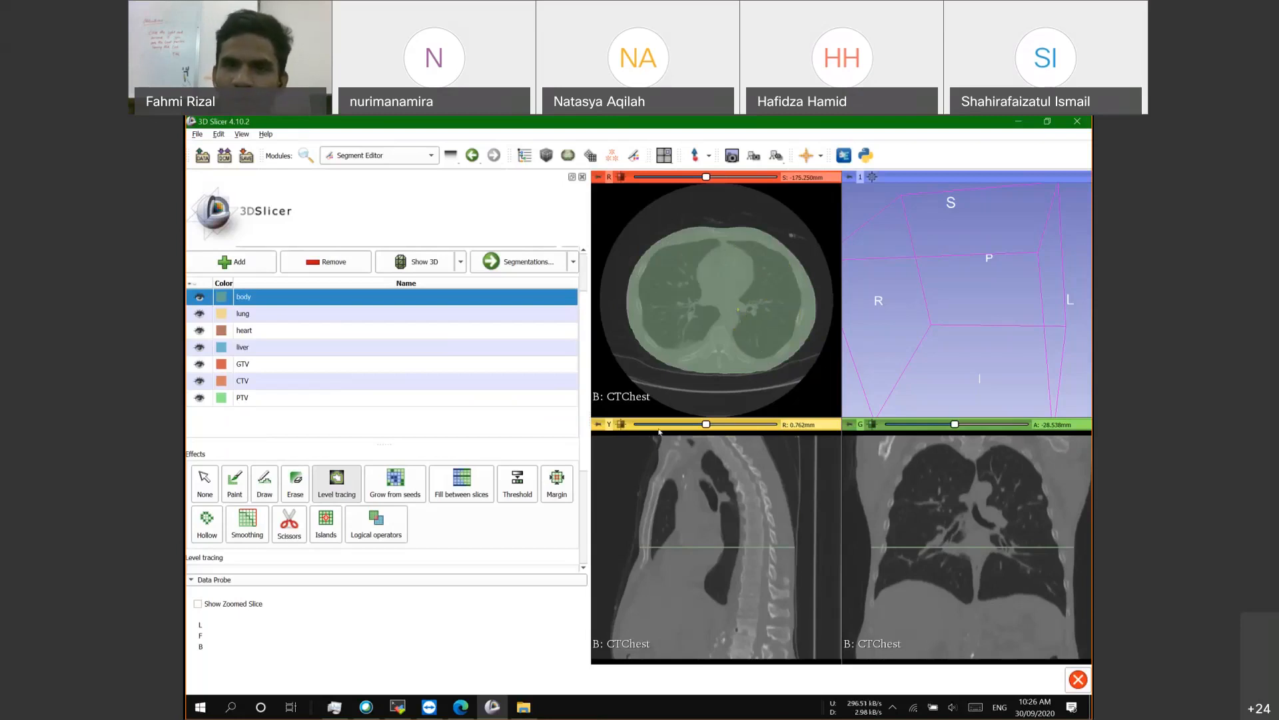
pyautogui.scroll(1, 742, 313)
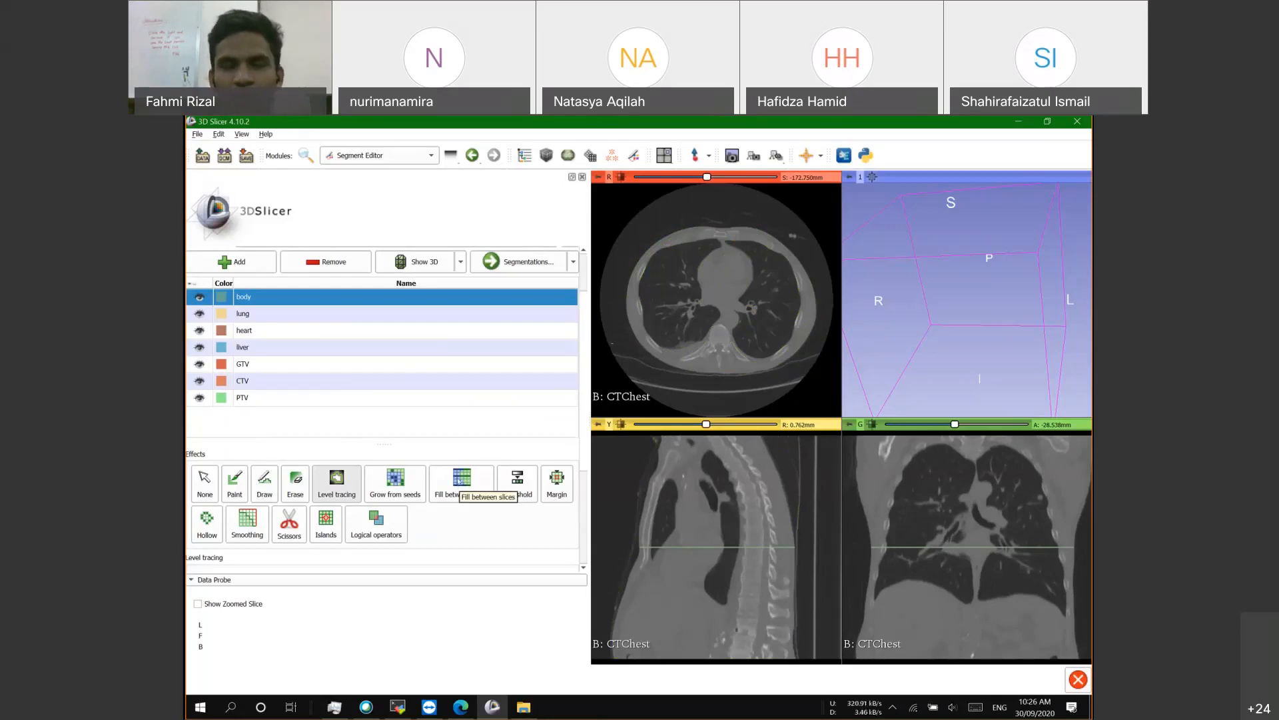
pyautogui.scroll(-1, 732, 275)
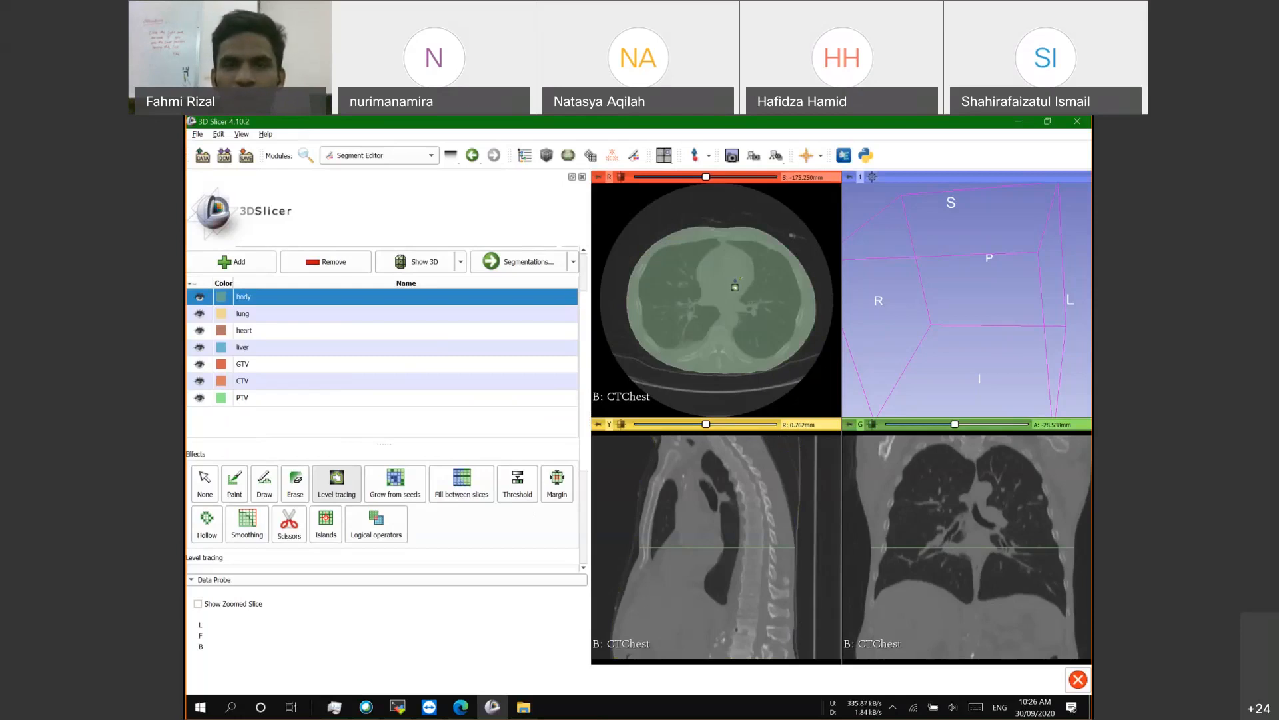
pyautogui.scroll(1, 733, 290)
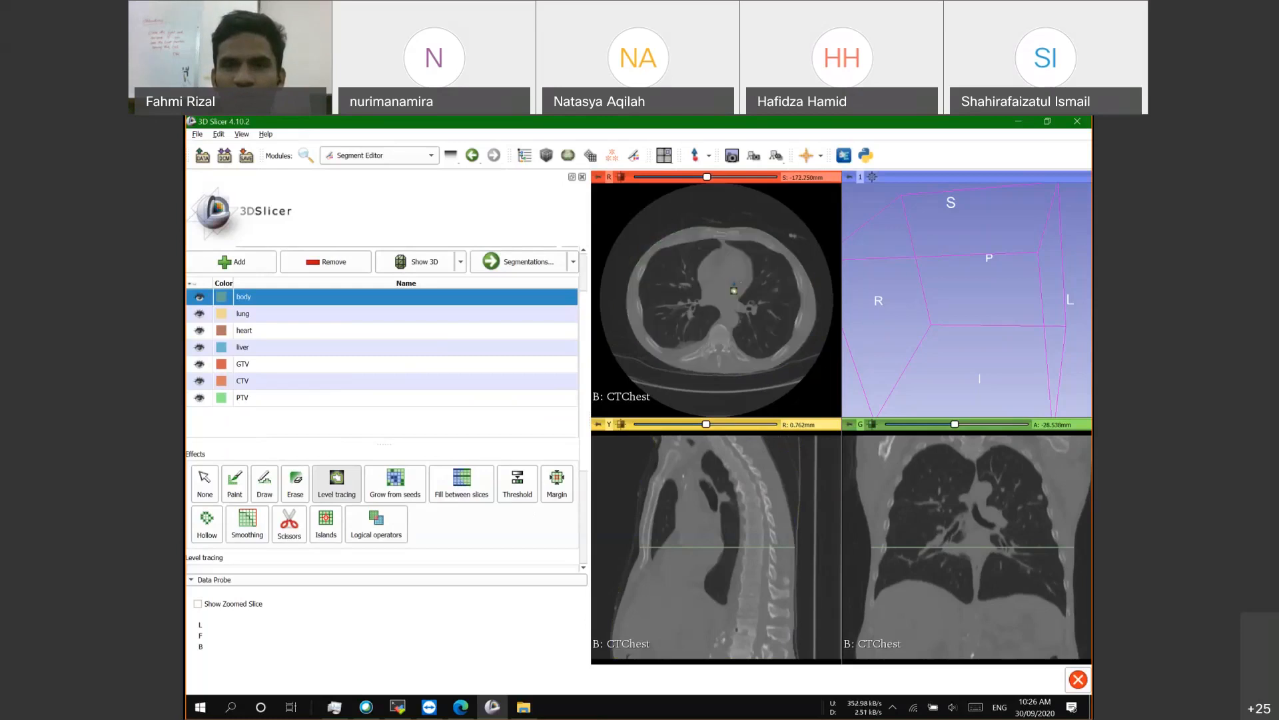
pyautogui.scroll(-2, 734, 291)
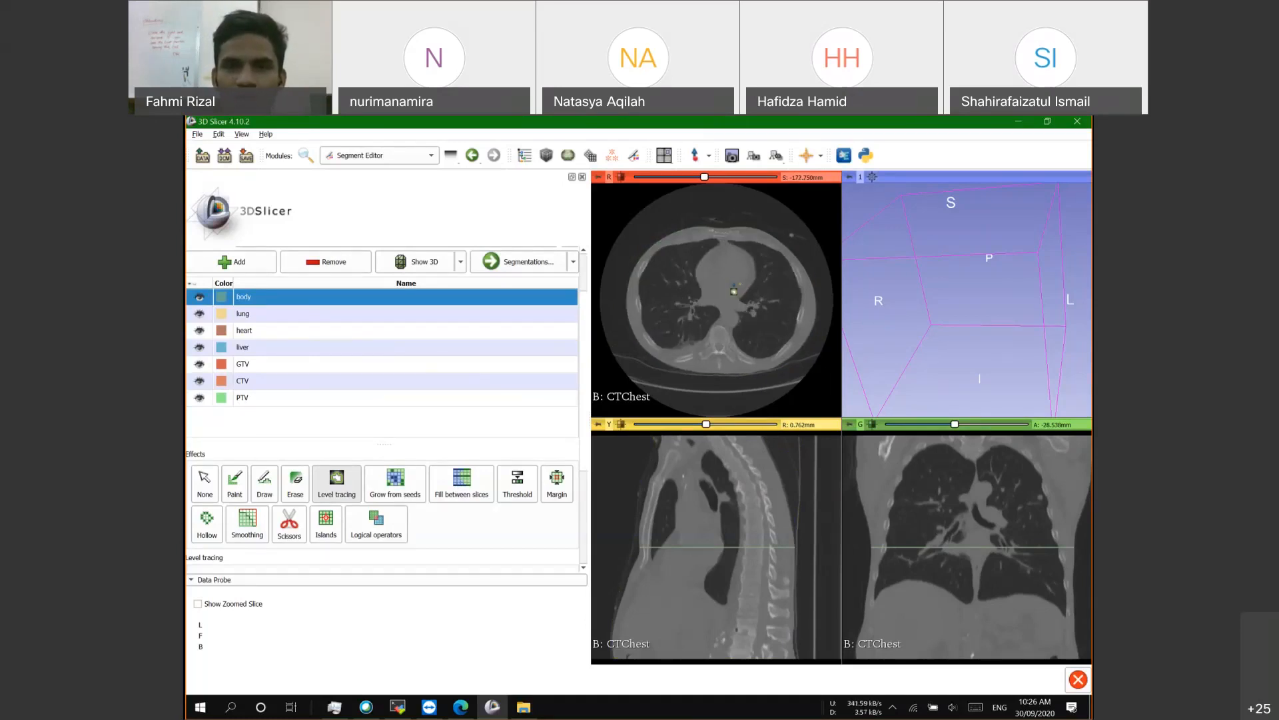
pyautogui.scroll(-1, 733, 291)
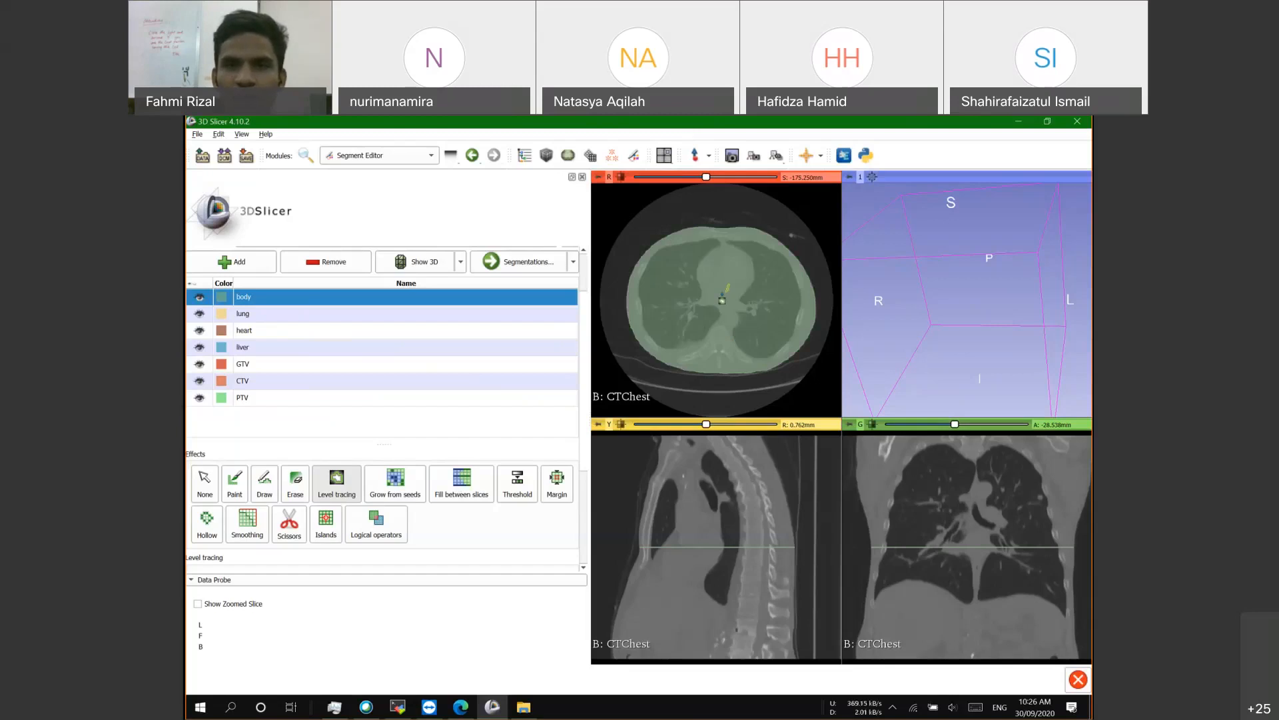
pyautogui.scroll(1, 737, 286)
pyautogui.scroll(-1, 733, 271)
pyautogui.scroll(1, 734, 273)
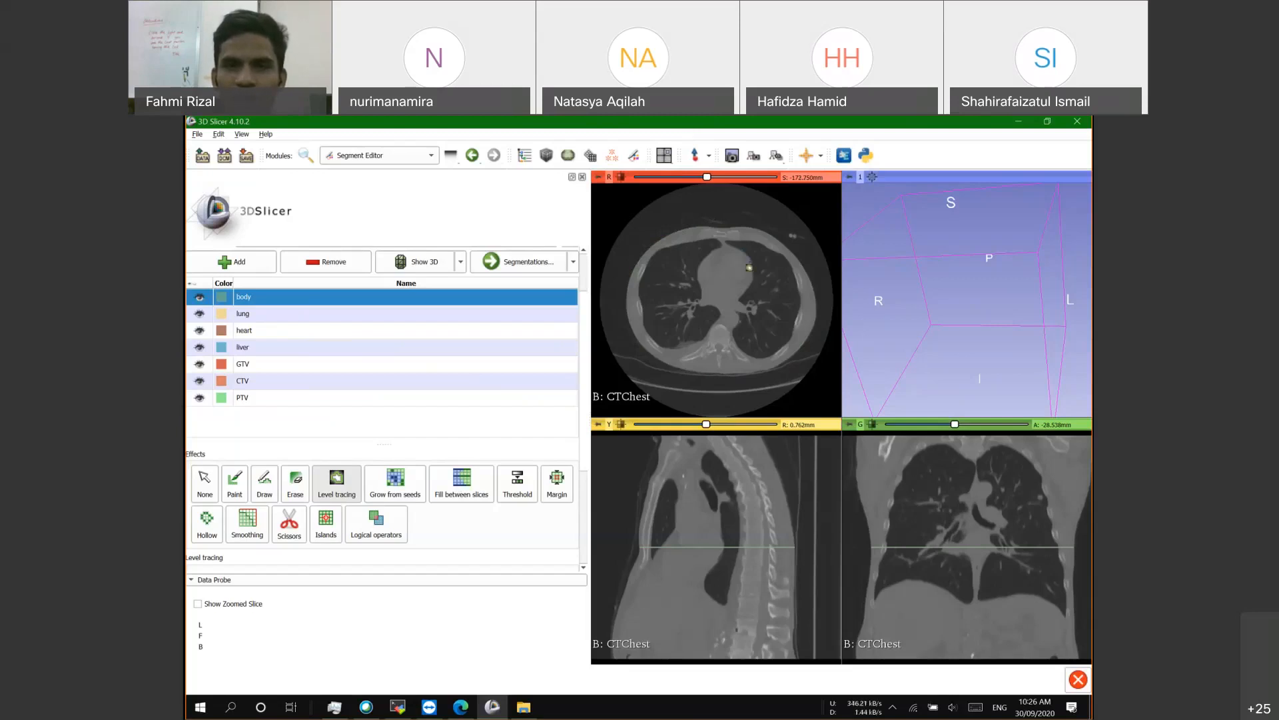
pyautogui.scroll(1, 749, 267)
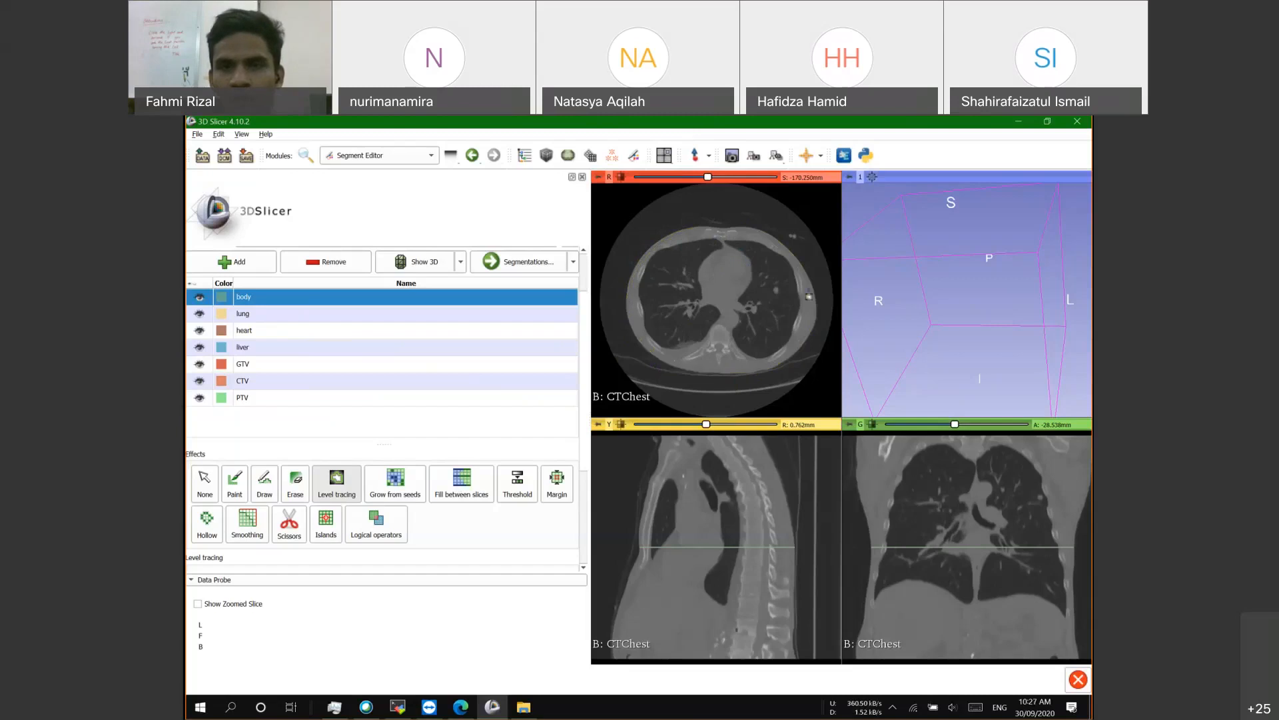
pyautogui.scroll(-2, 742, 308)
pyautogui.scroll(1, 741, 307)
pyautogui.scroll(1, 742, 298)
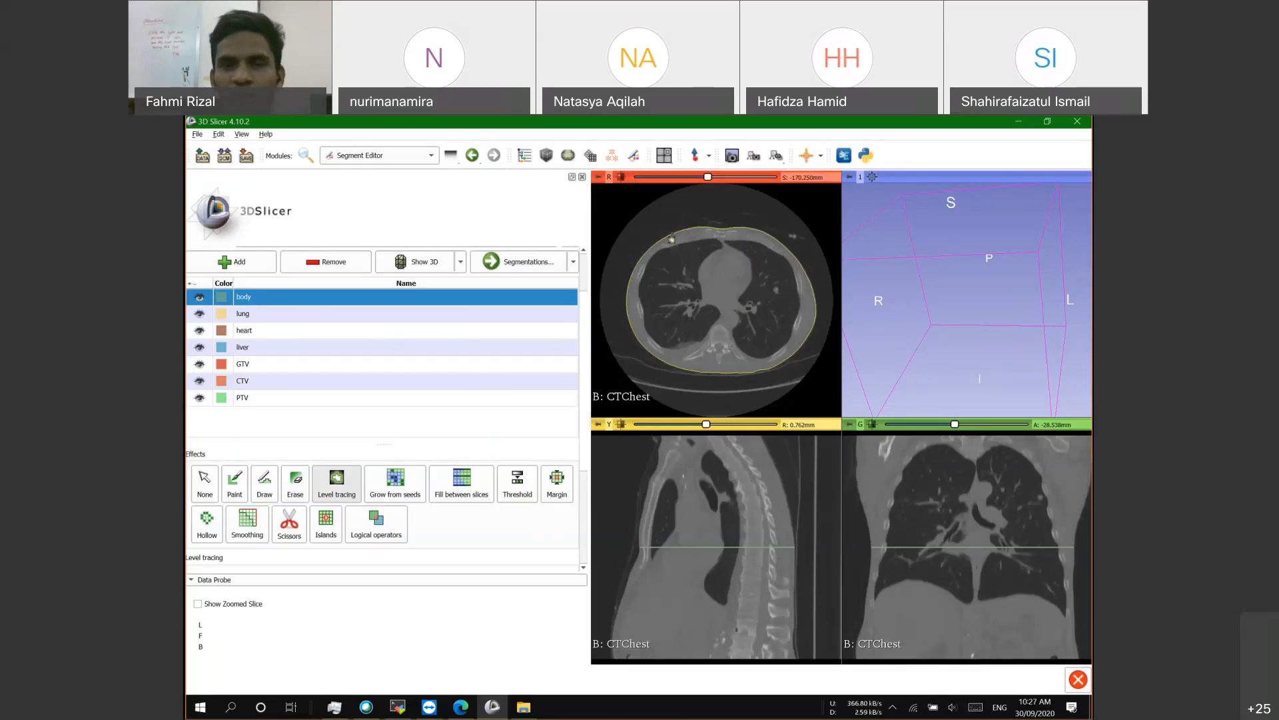
pyautogui.click(671, 238)
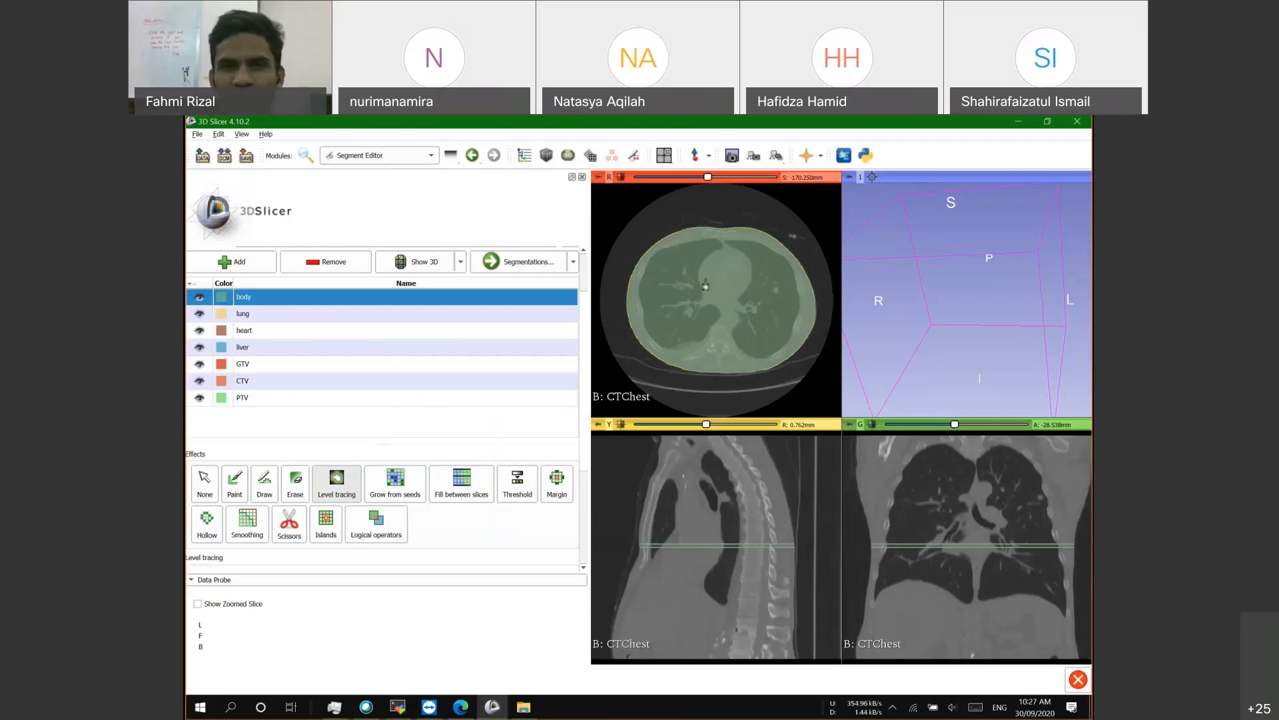
# Step: Trace the body outline on one more axial slice, ending near -160.250 mm
pyautogui.scroll(1, 715, 235)
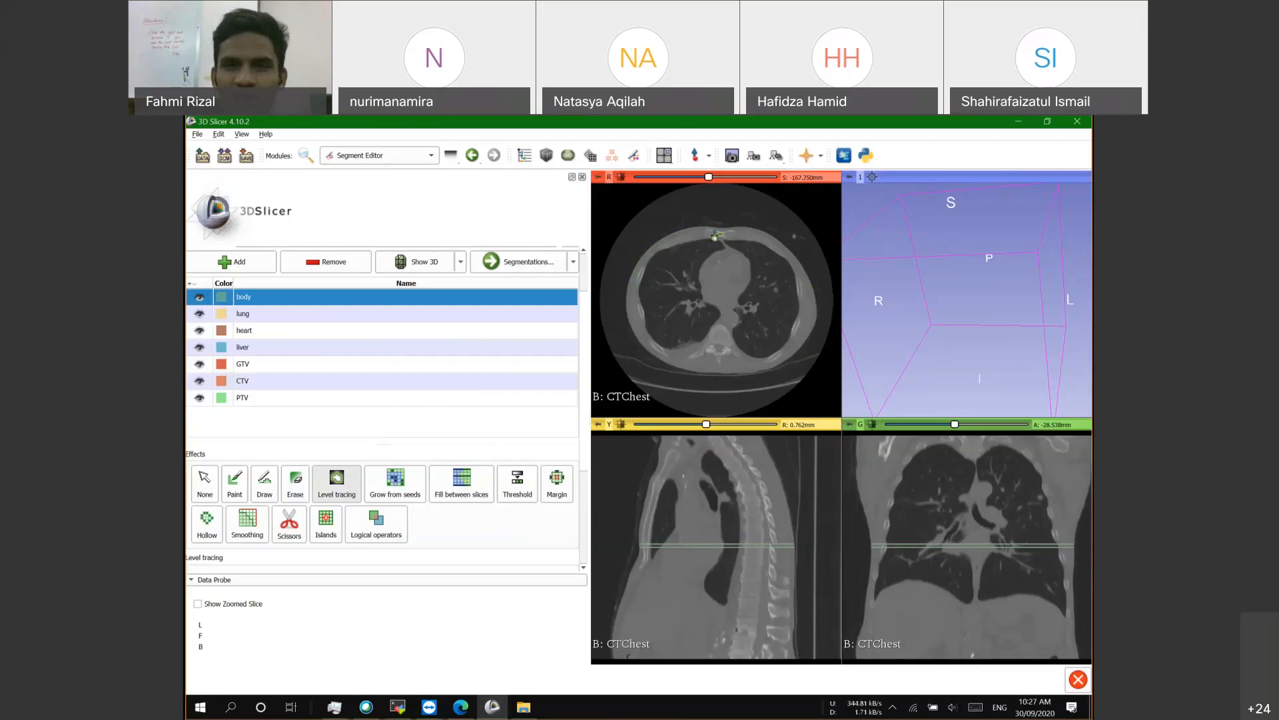
pyautogui.scroll(1, 715, 236)
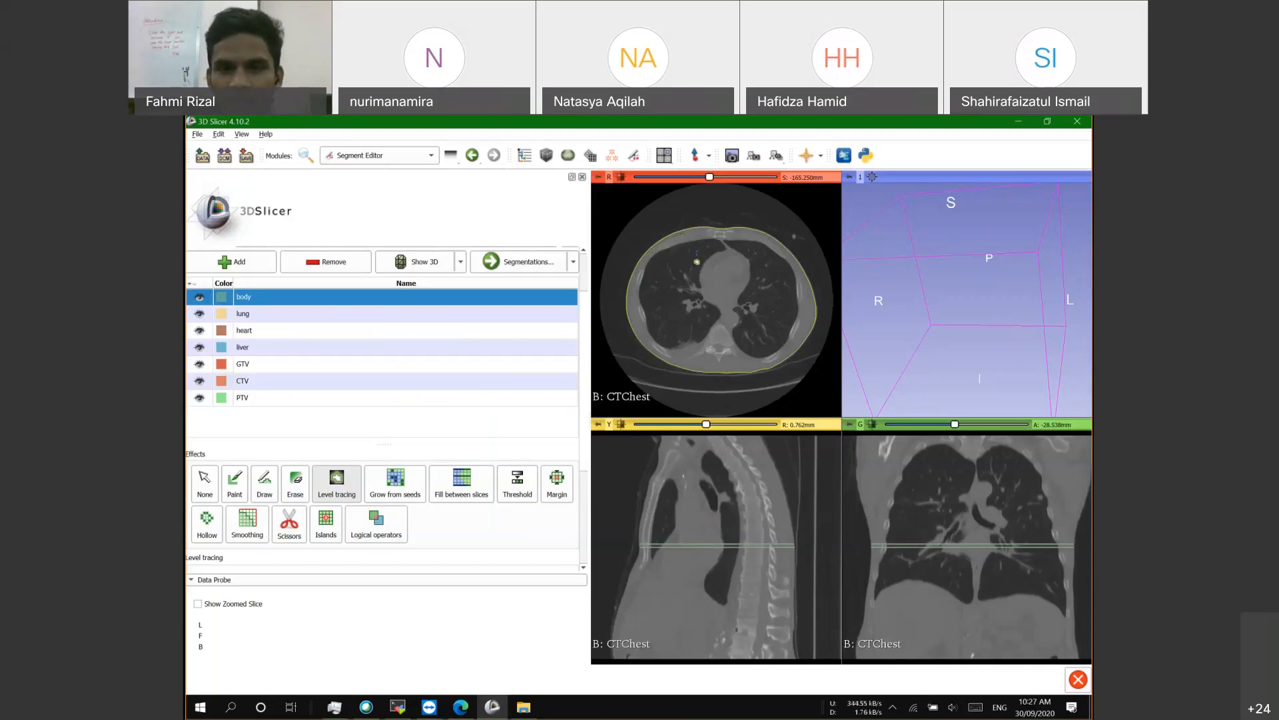
pyautogui.click(697, 263)
pyautogui.scroll(2, 697, 263)
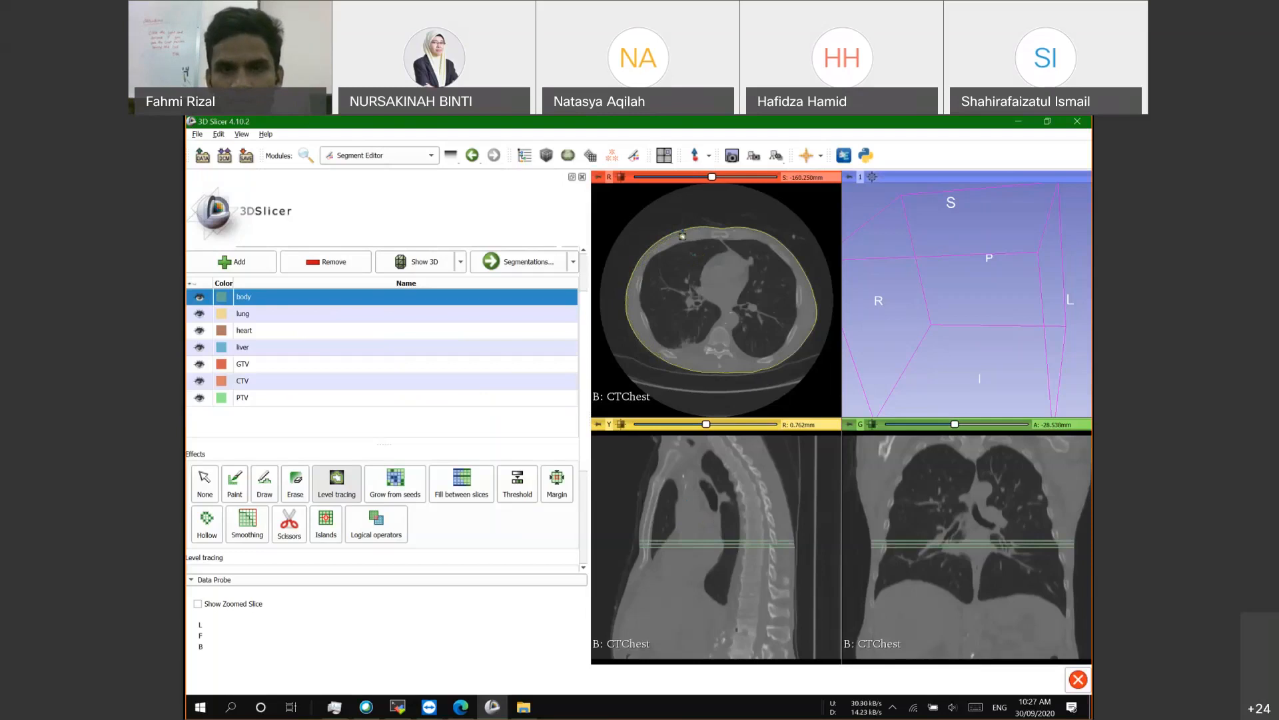
pyautogui.click(205, 488)
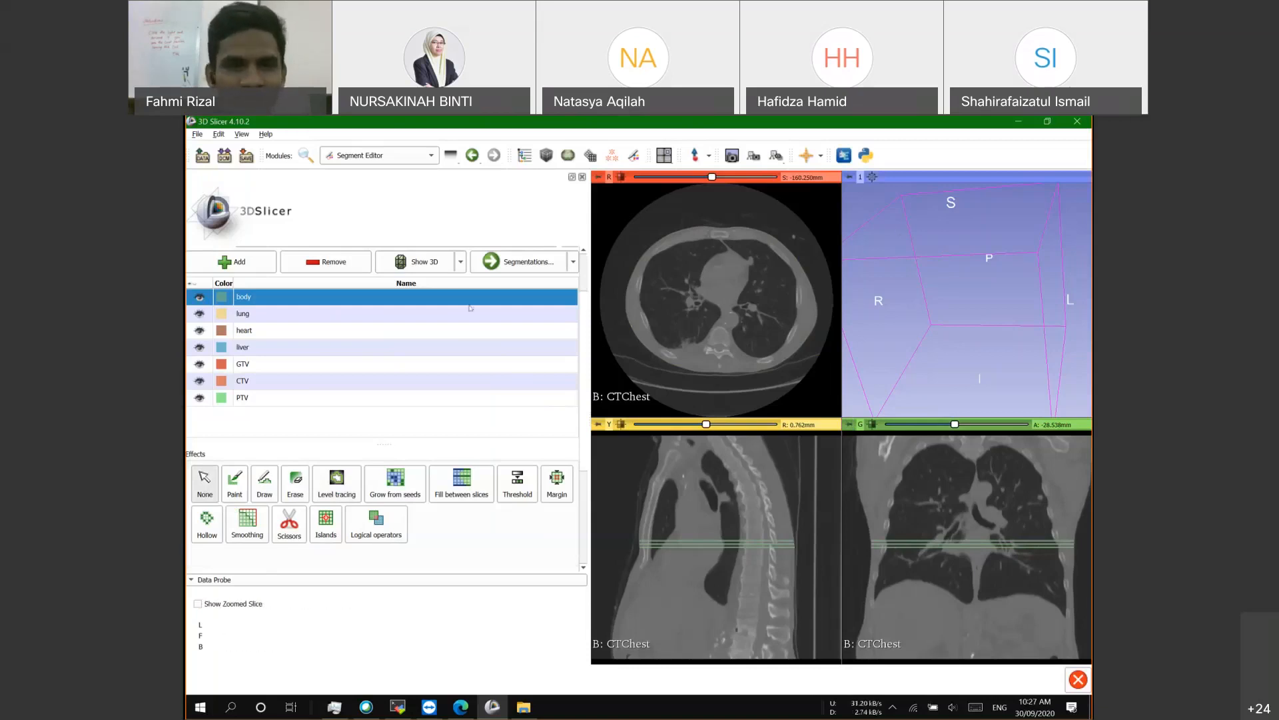
pyautogui.click(335, 488)
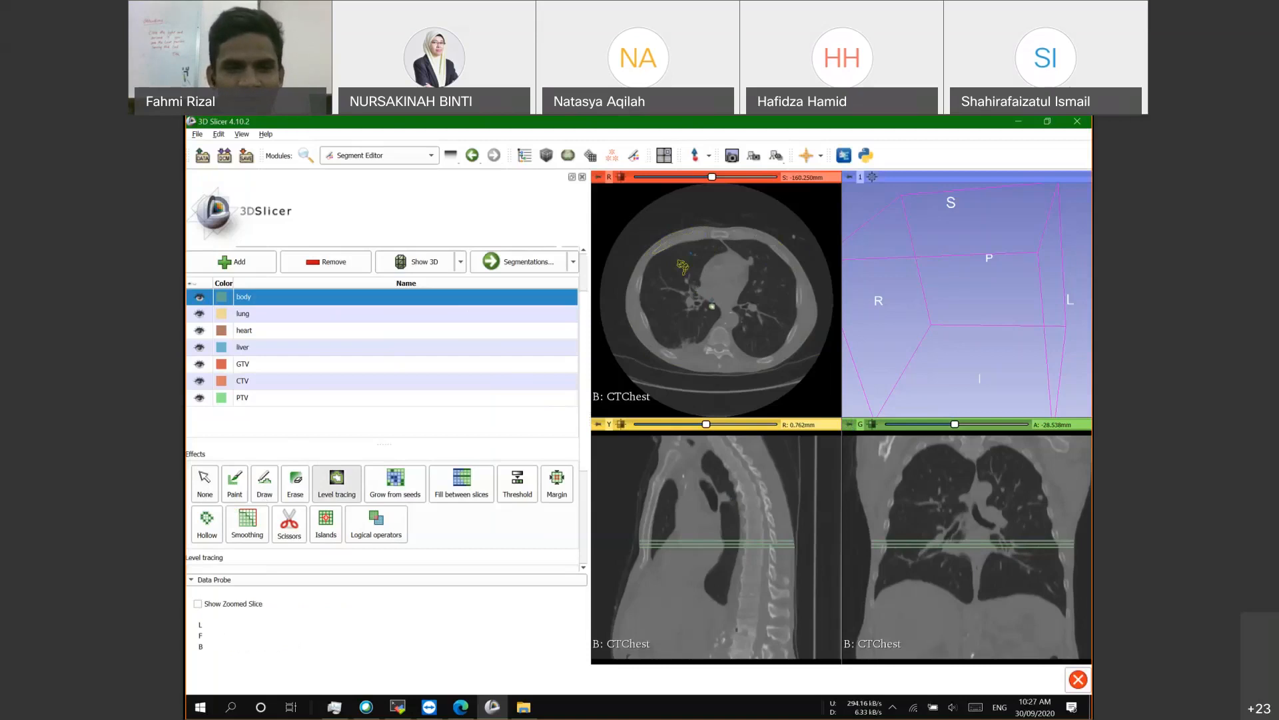
pyautogui.scroll(-4, 708, 334)
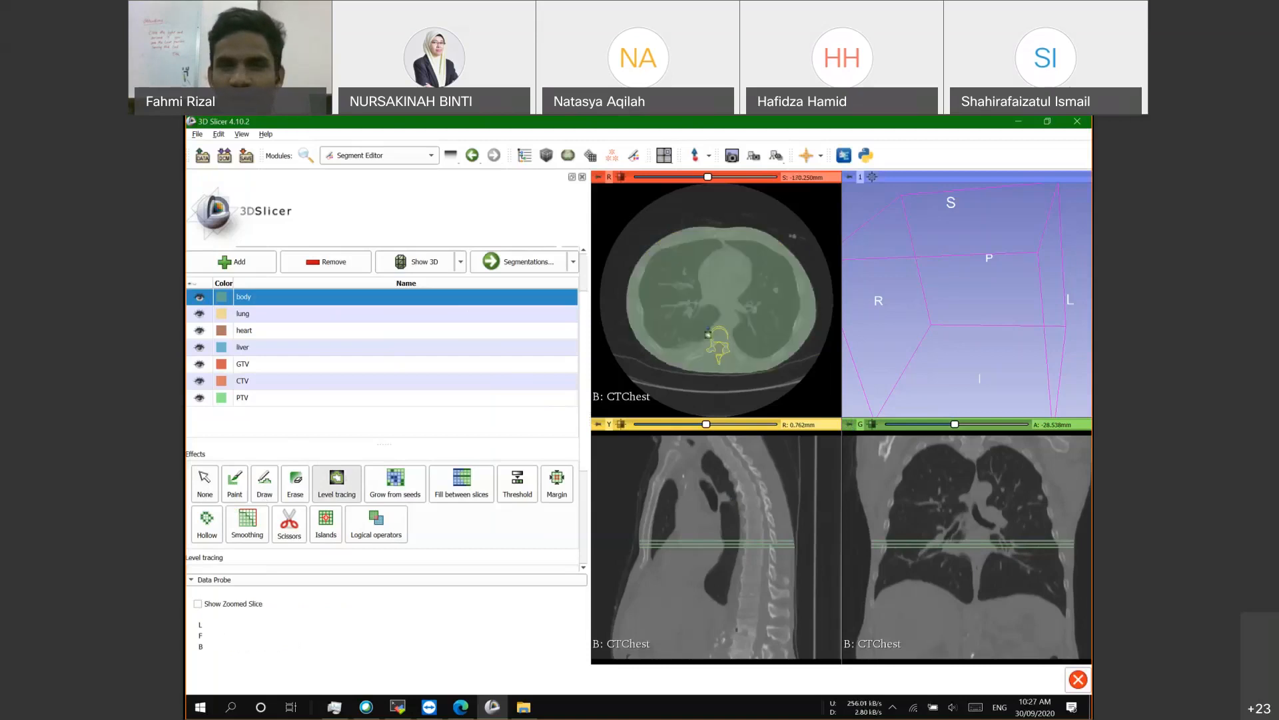
pyautogui.scroll(5, 699, 264)
pyautogui.scroll(2, 699, 265)
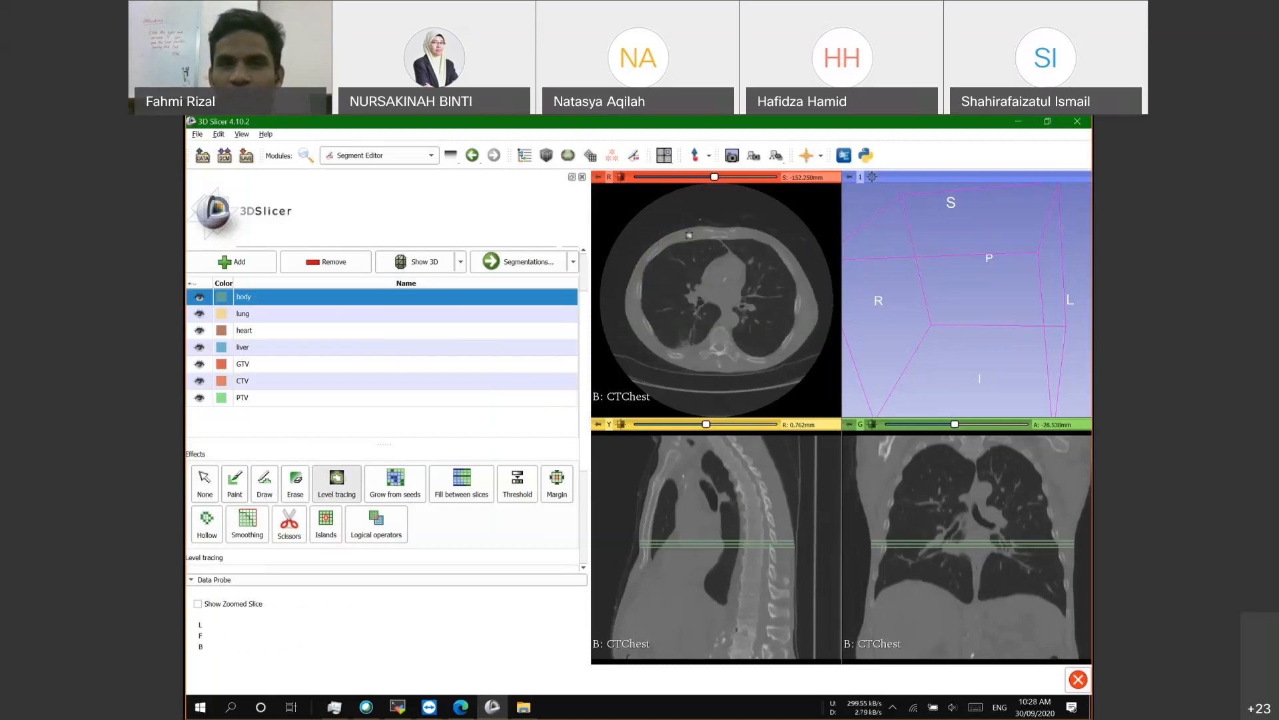
pyautogui.scroll(3, 712, 265)
pyautogui.scroll(1, 710, 264)
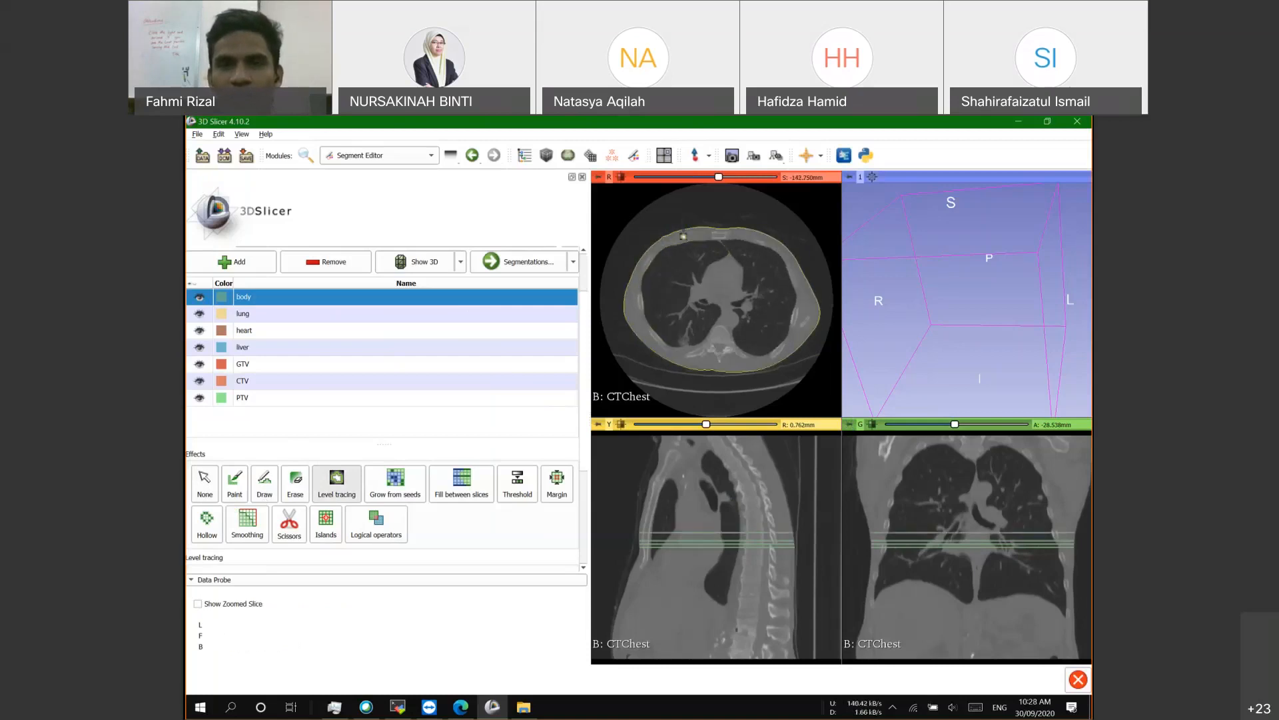
pyautogui.scroll(1, 687, 240)
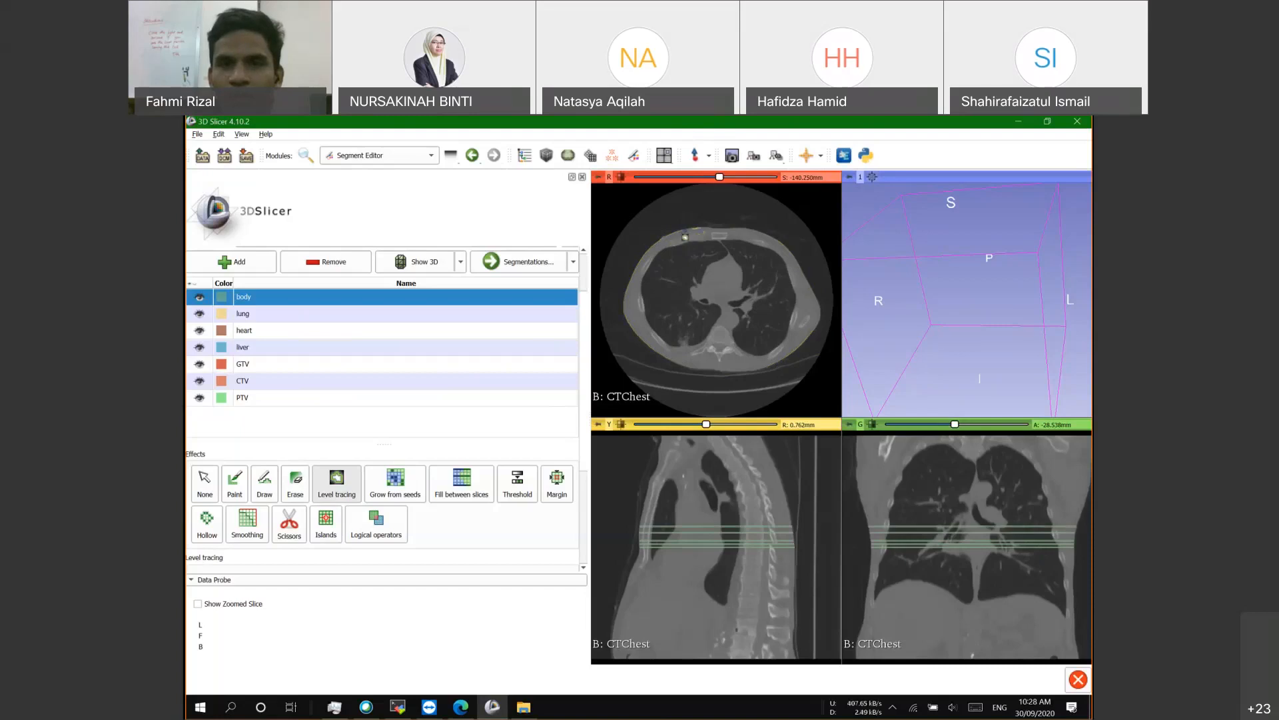
pyautogui.scroll(1, 705, 268)
pyautogui.scroll(3, 701, 292)
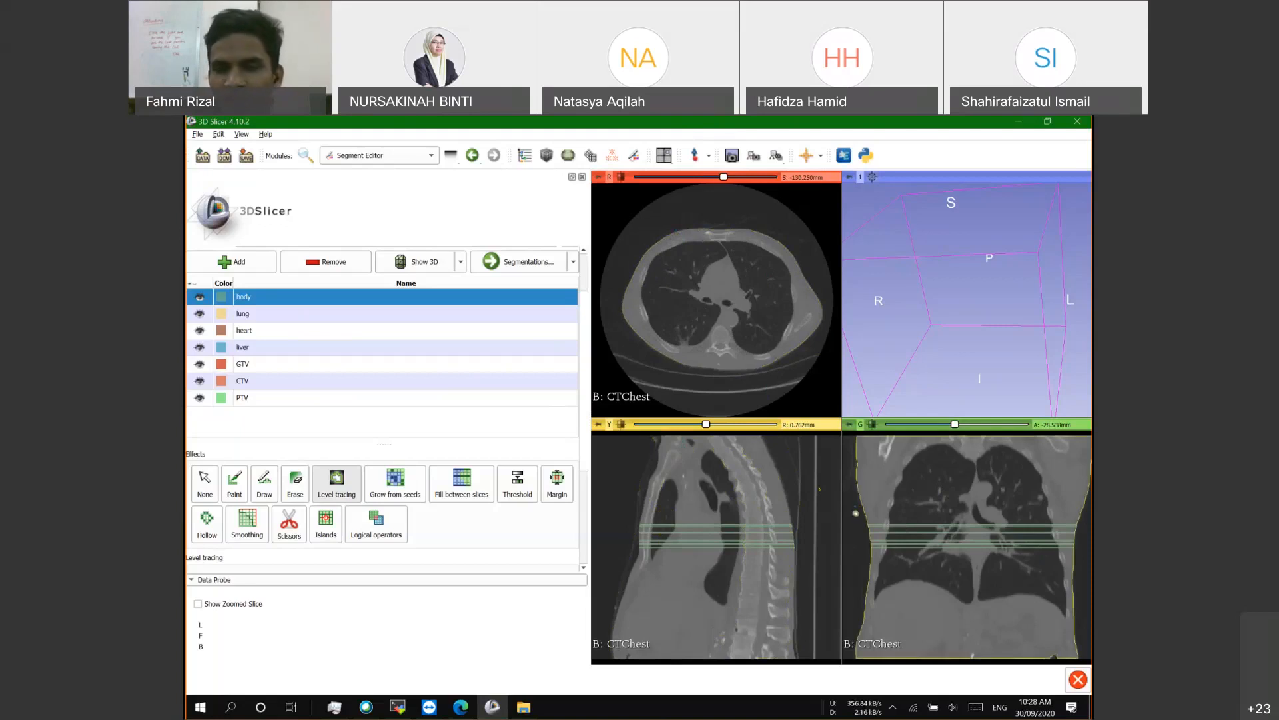
# Step: Add the body outline on two coronal slices using Level tracing
pyautogui.click(950, 567)
pyautogui.scroll(6, 950, 567)
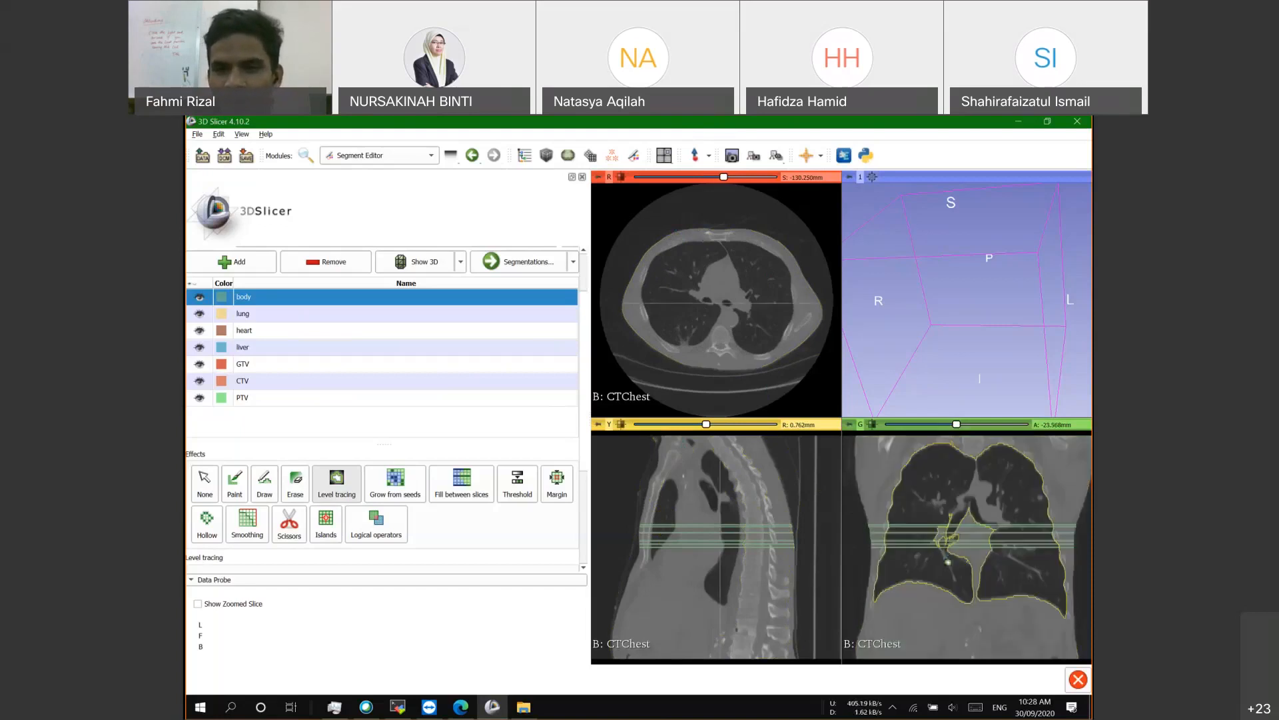
pyautogui.scroll(7, 948, 562)
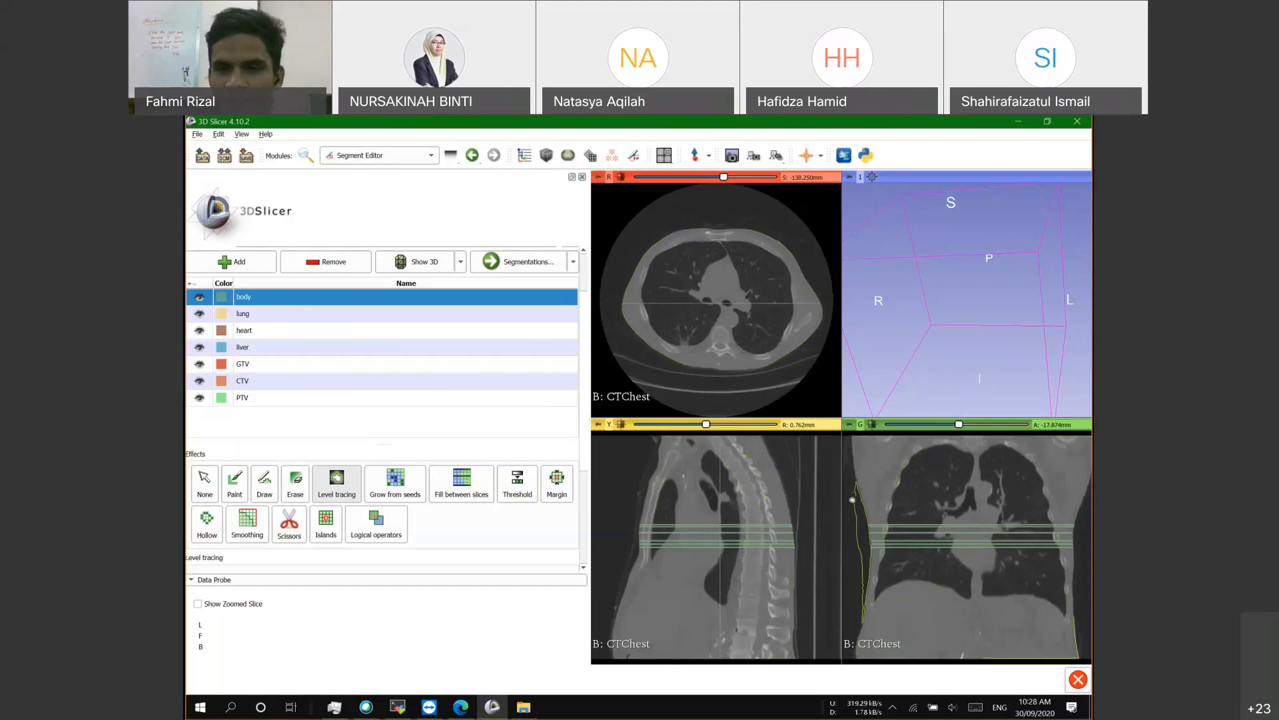
pyautogui.click(942, 452)
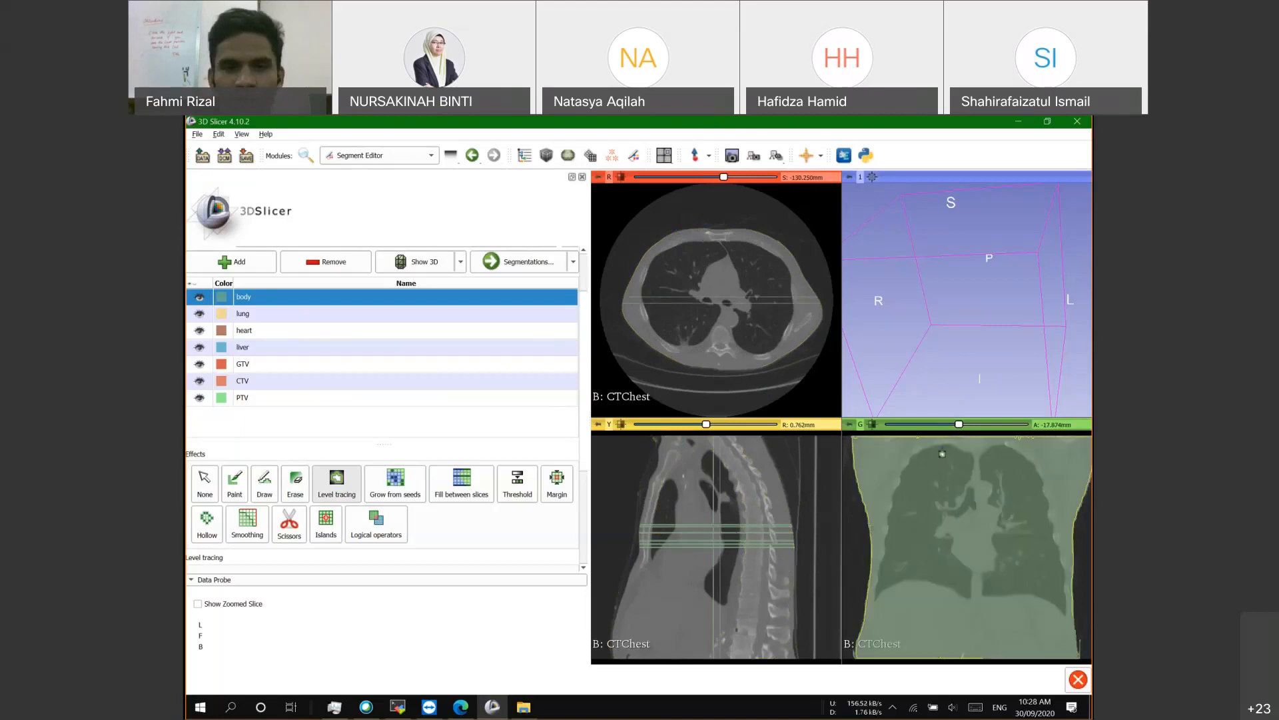
# Step: Switch to Fill between slices and bring its Initialize button into view
pyautogui.click(460, 485)
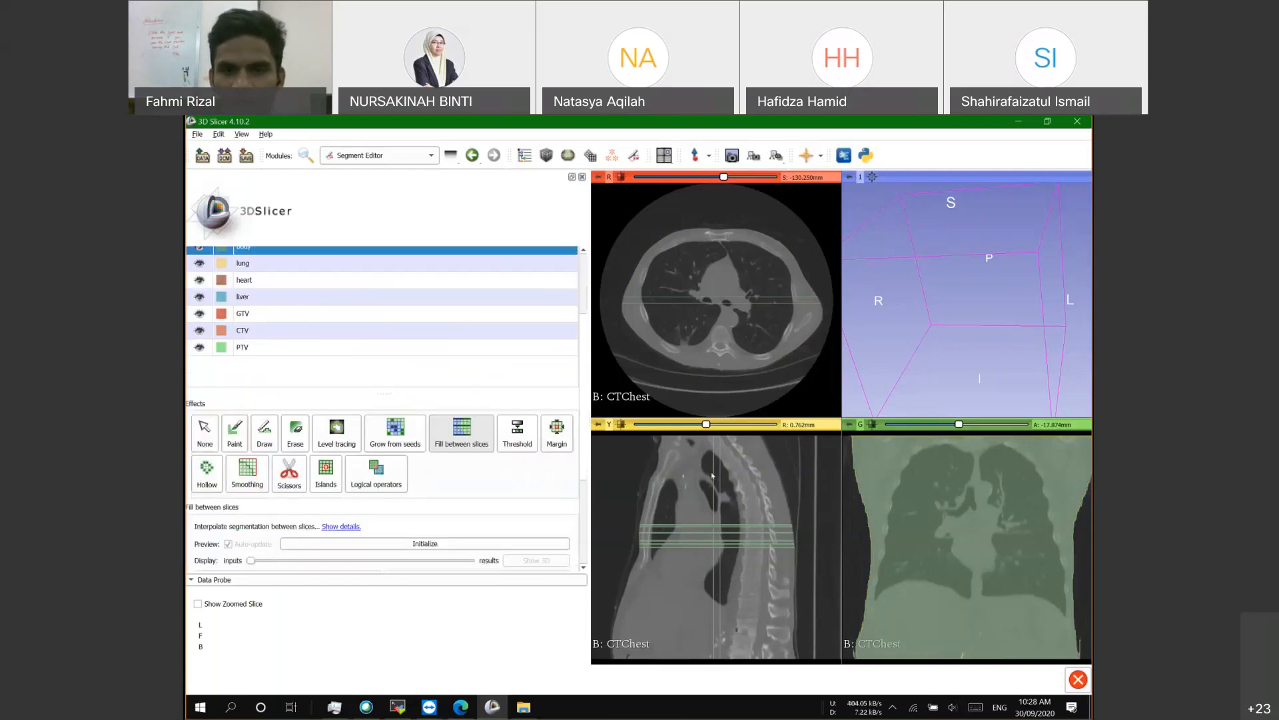
pyautogui.moveTo(703, 426); pyautogui.dragTo(699, 426)
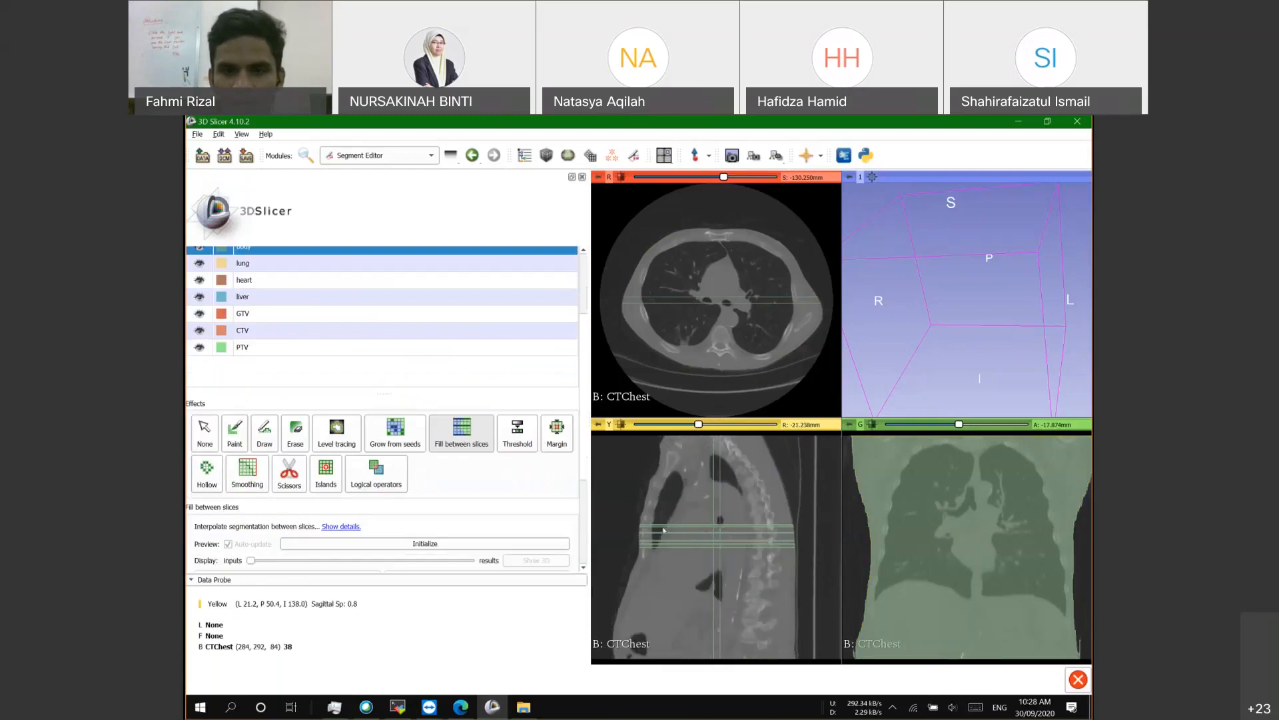
pyautogui.scroll(-3, 356, 558)
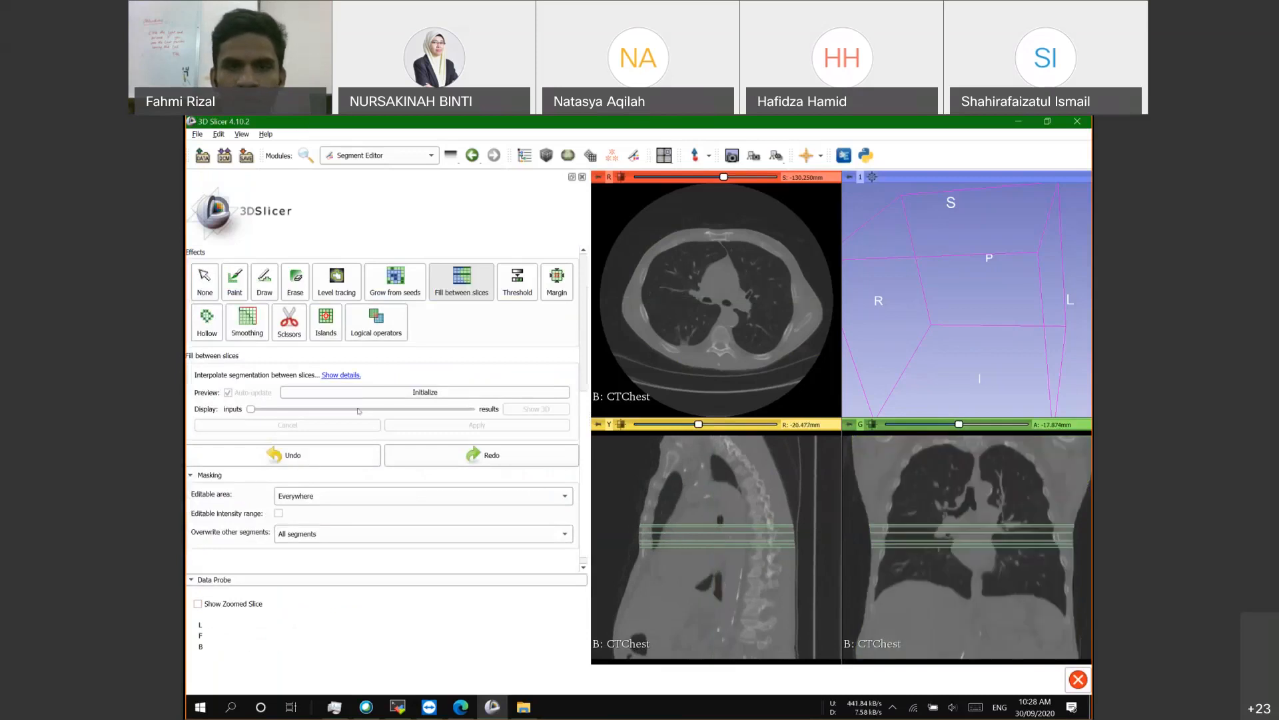
pyautogui.scroll(3, 506, 458)
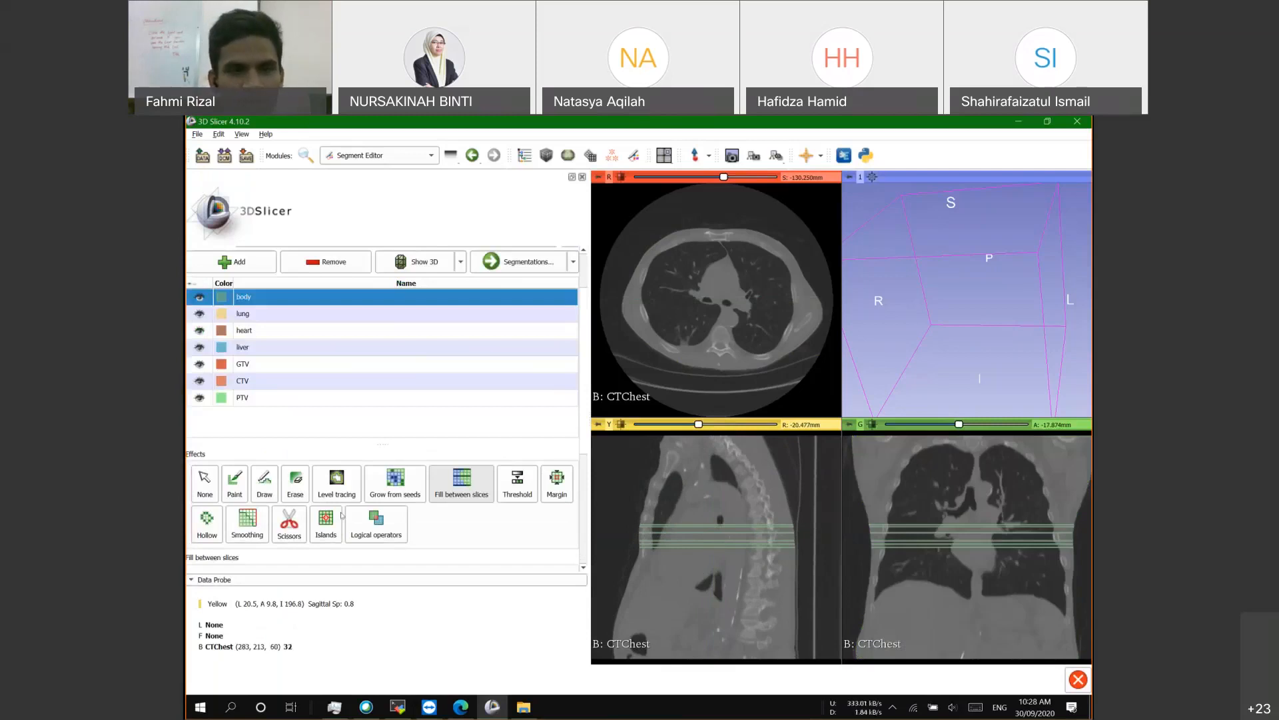
pyautogui.scroll(2, 341, 515)
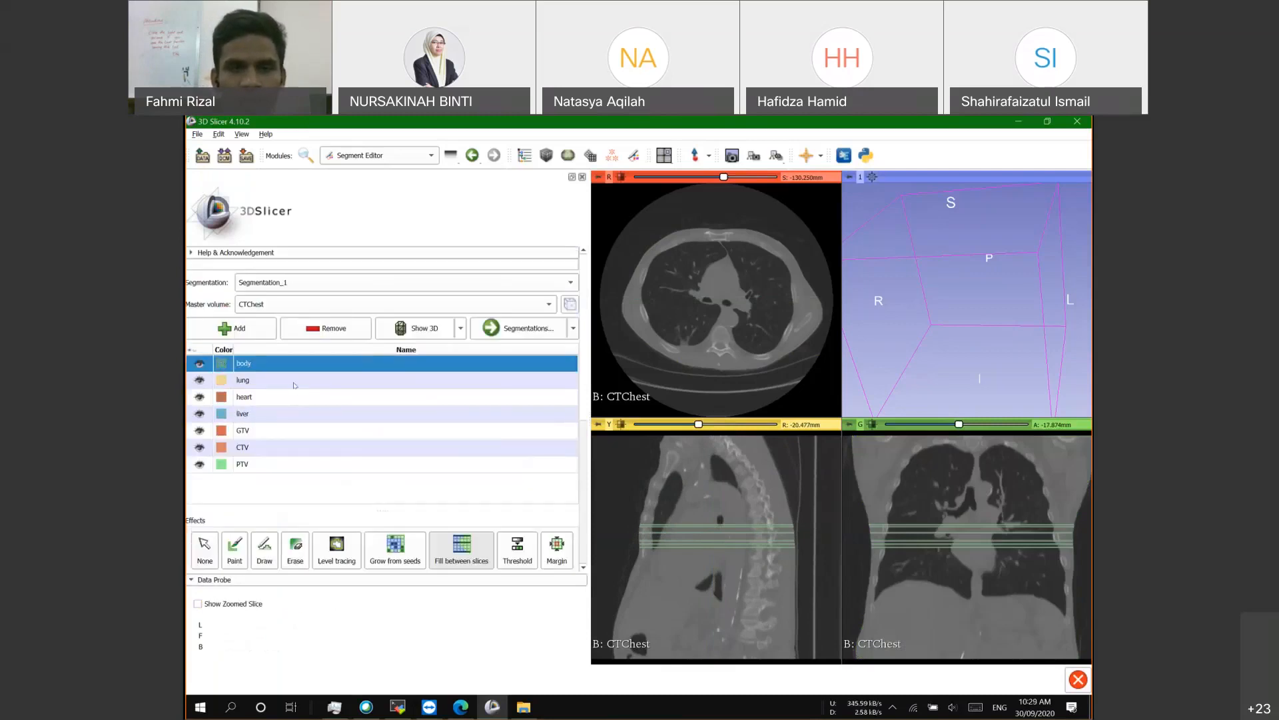
pyautogui.scroll(-1, 373, 413)
pyautogui.scroll(-1, 456, 447)
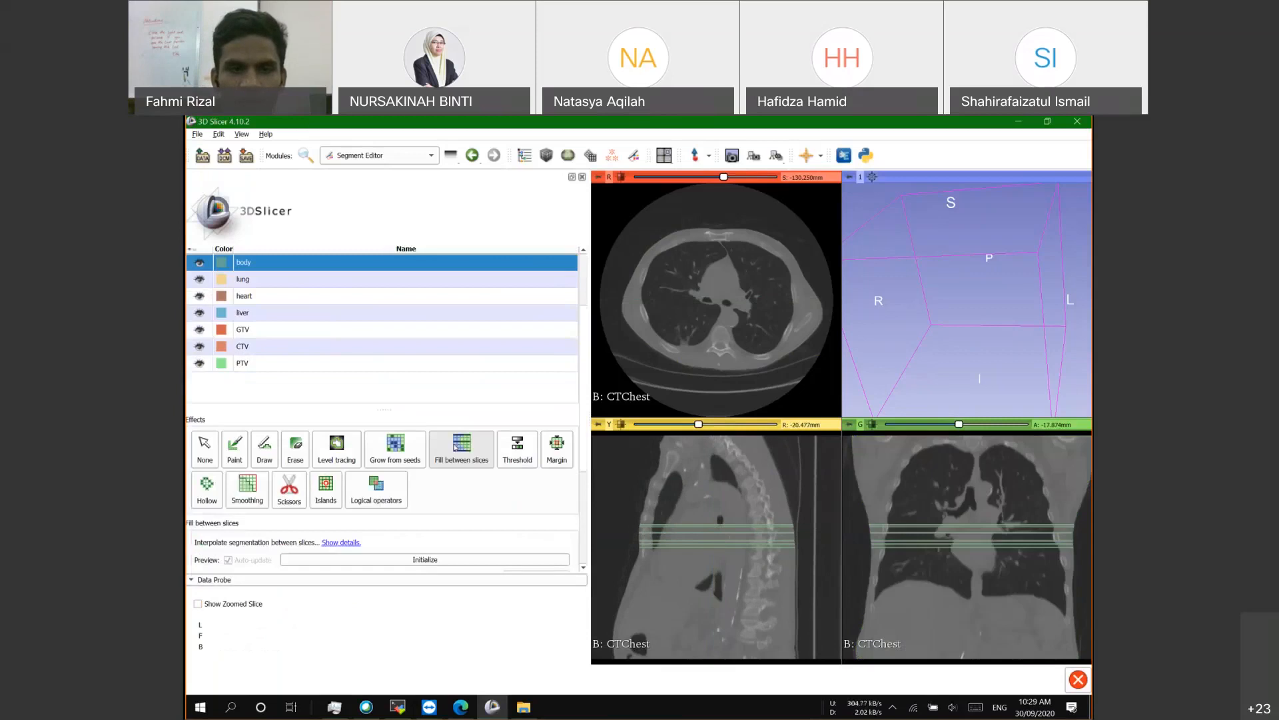
pyautogui.scroll(-1, 400, 515)
# Step: Initialize fill-between-slices interpolation for body and show the segmentation in 3D
pyautogui.click(400, 513)
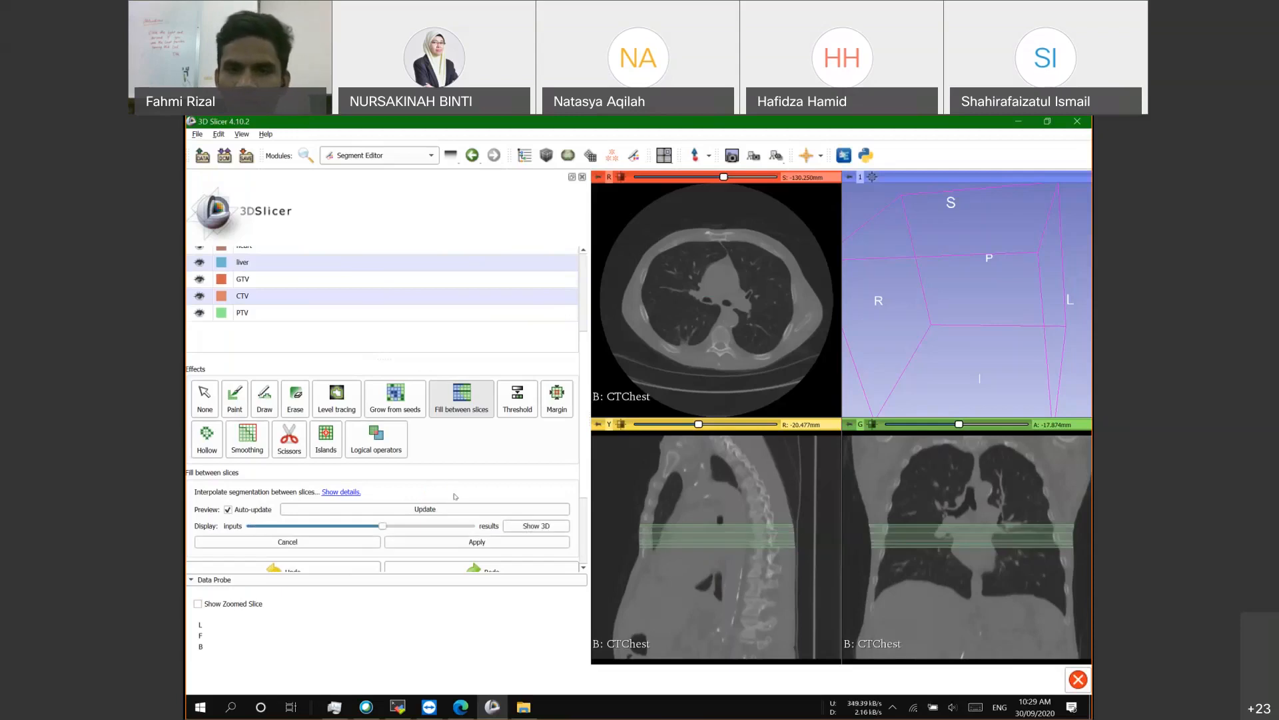
pyautogui.scroll(-3, 466, 500)
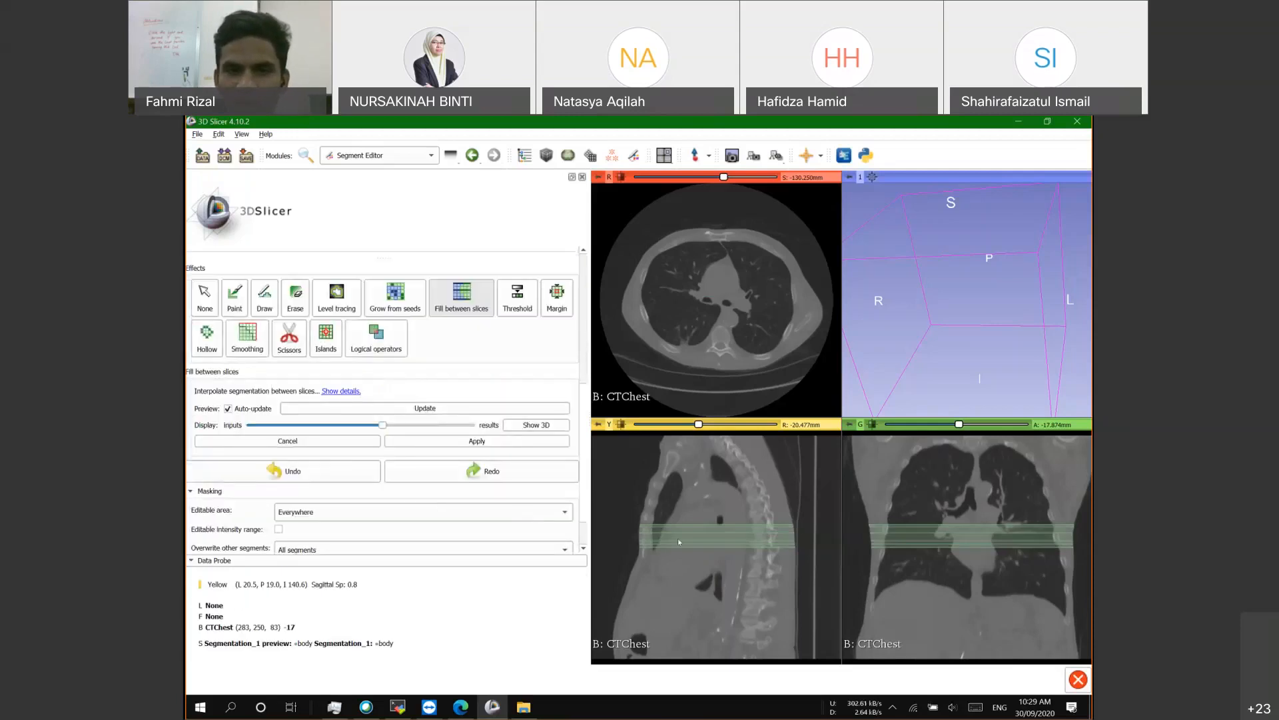
pyautogui.click(534, 426)
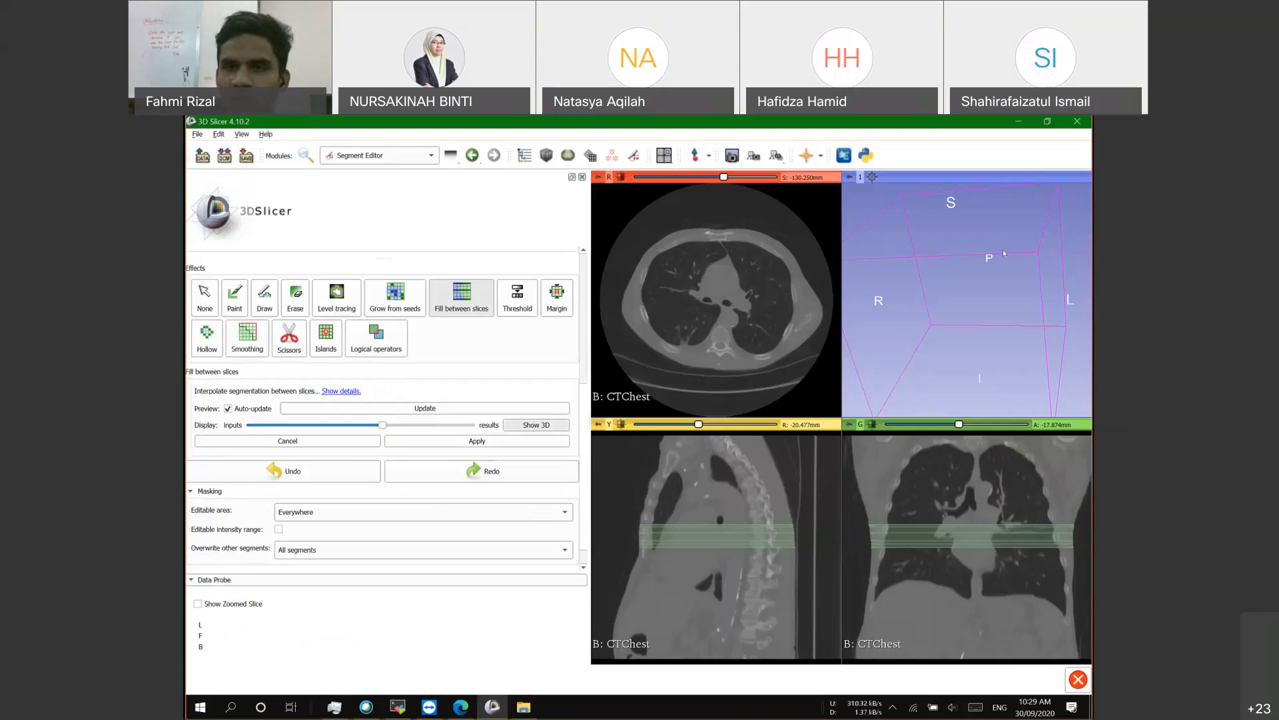
# Step: Orbit and zoom the 3D view to inspect the green slab from below and above
pyautogui.moveTo(1003, 253); pyautogui.dragTo(966, 340)
pyautogui.scroll(1, 966, 340)
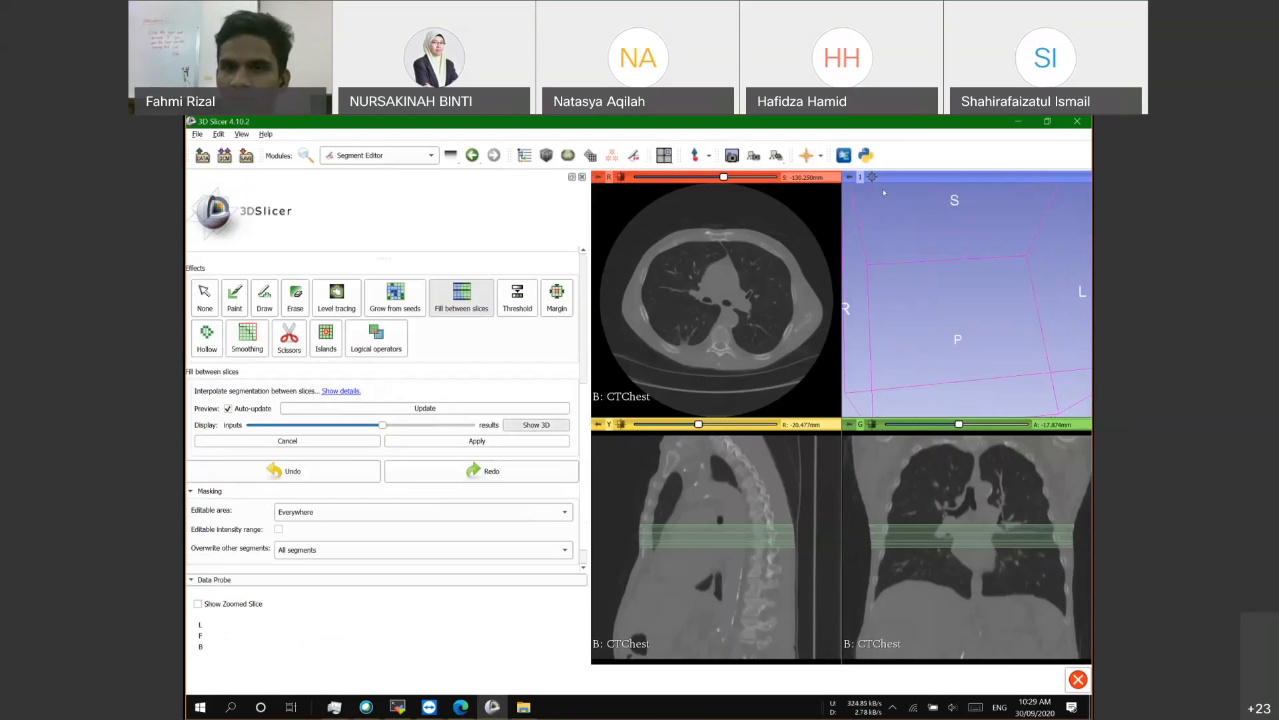
pyautogui.moveTo(951, 308); pyautogui.dragTo(1019, 308)
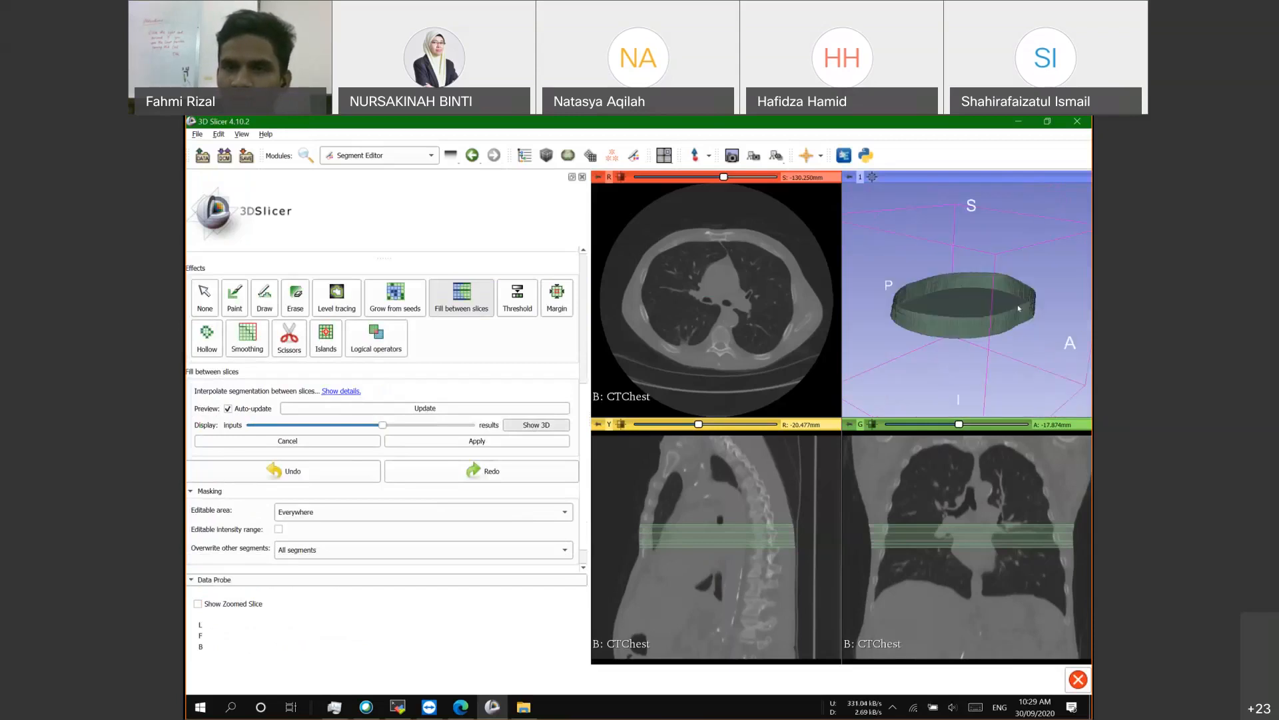
pyautogui.scroll(-5, 951, 316)
pyautogui.scroll(5, 951, 317)
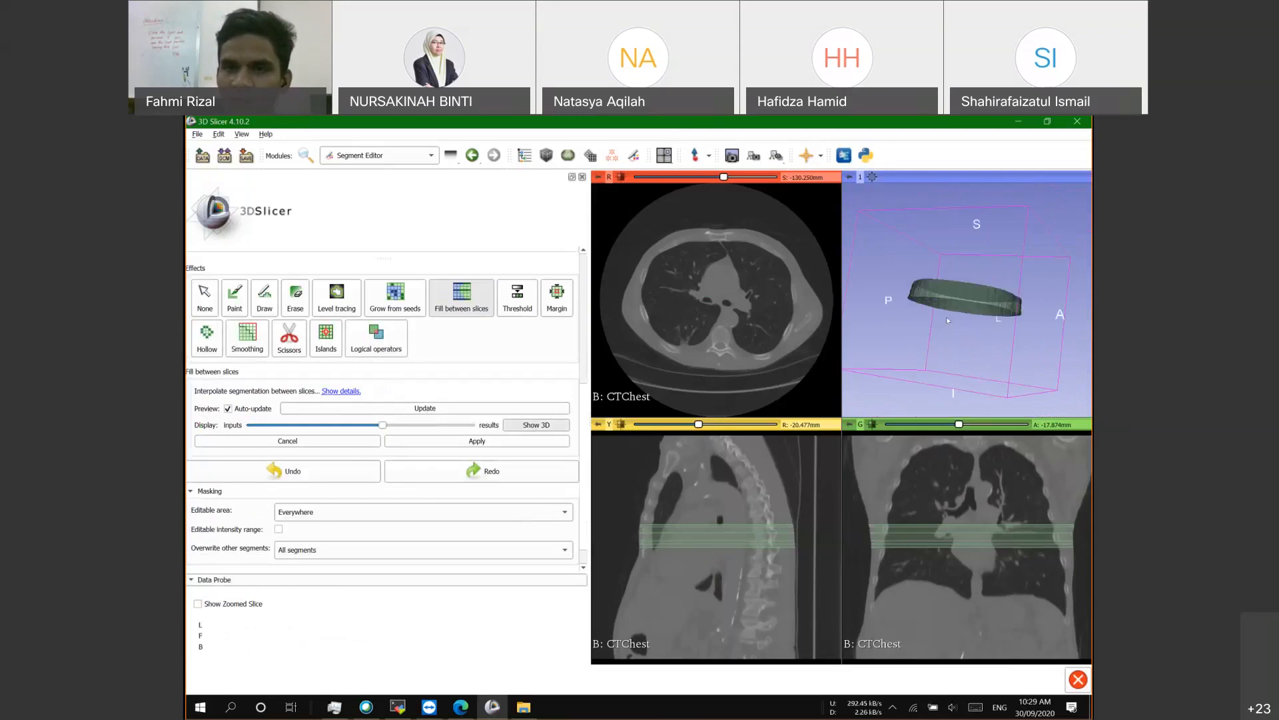
pyautogui.scroll(2, 948, 319)
pyautogui.scroll(3, 950, 321)
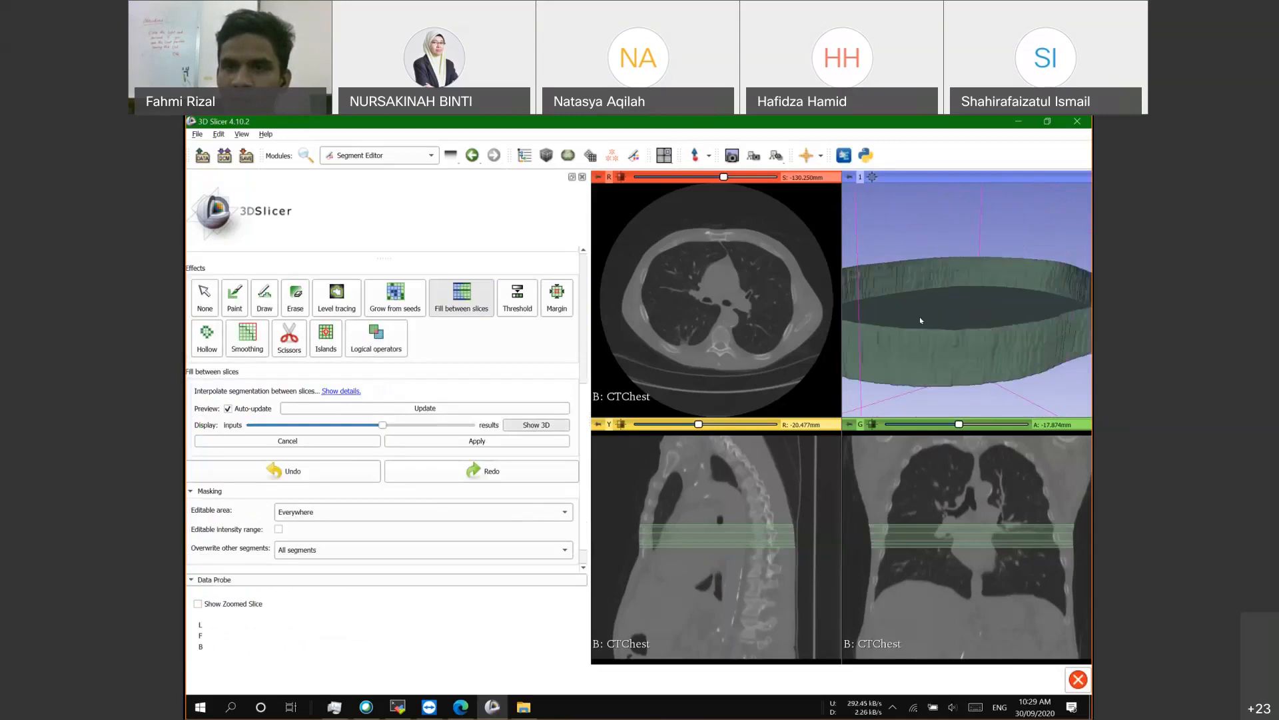
pyautogui.scroll(-4, 919, 317)
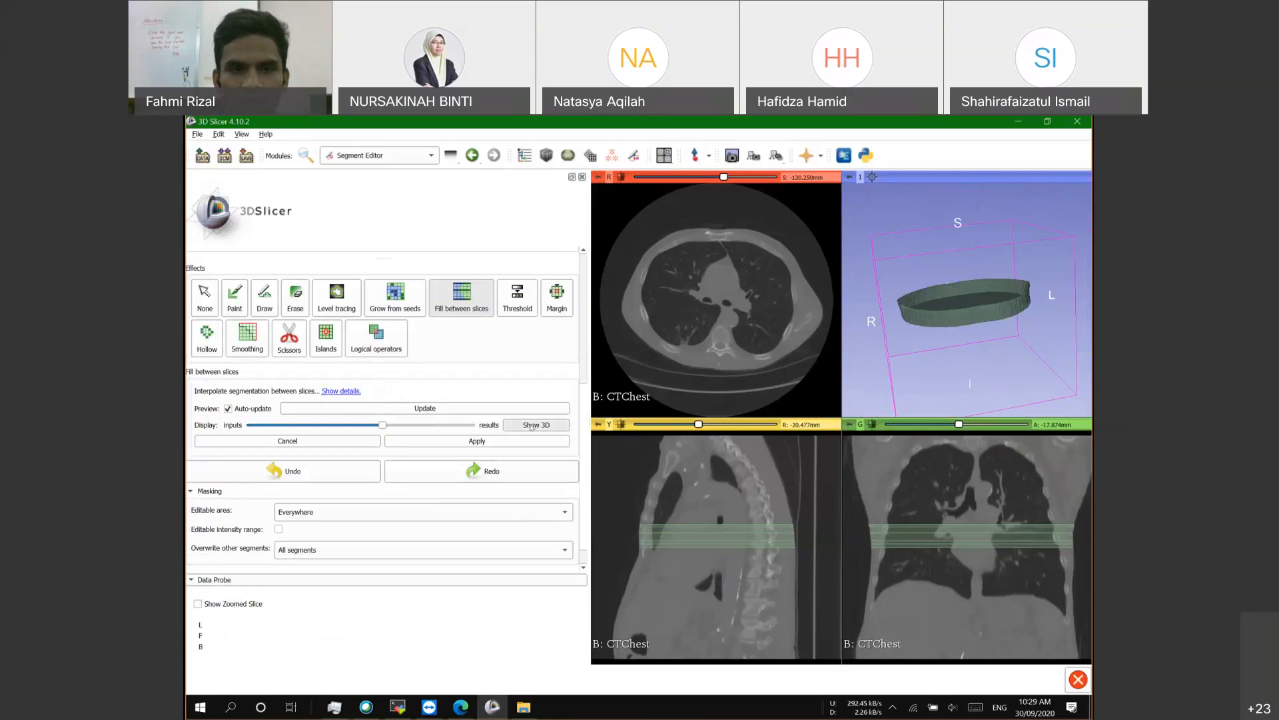
pyautogui.scroll(-2, 467, 416)
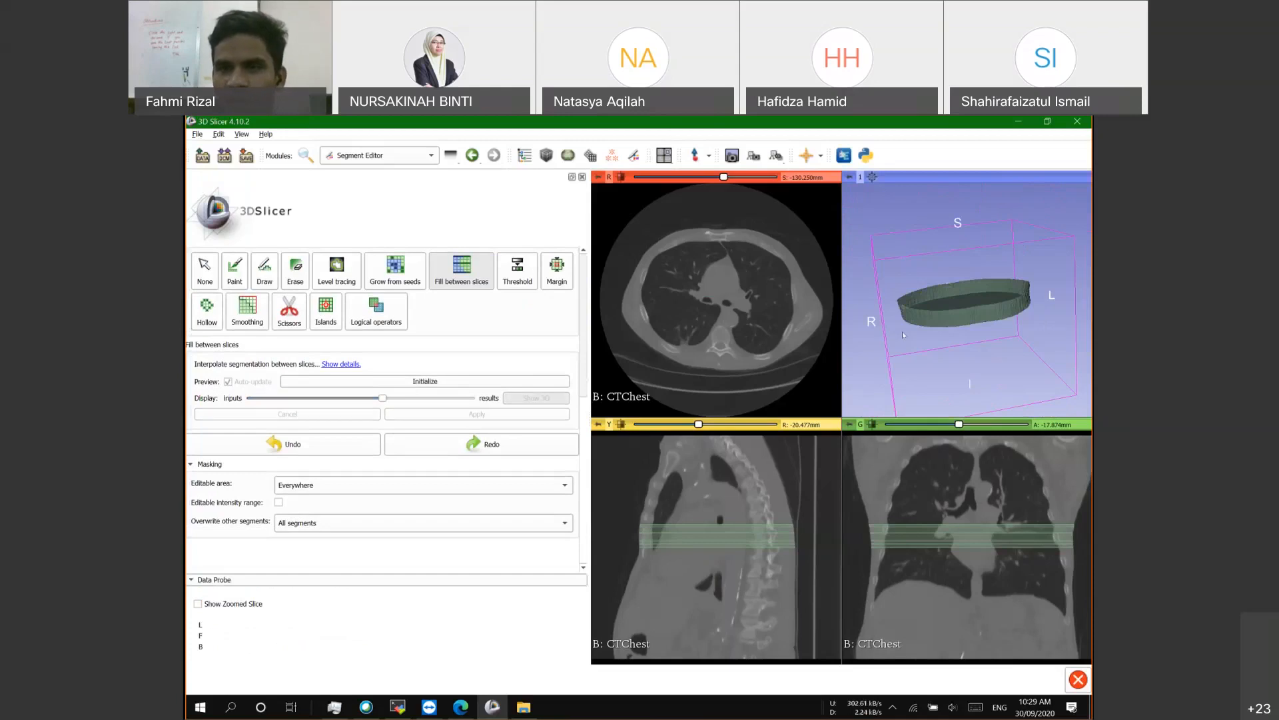
pyautogui.moveTo(902, 330); pyautogui.dragTo(992, 336)
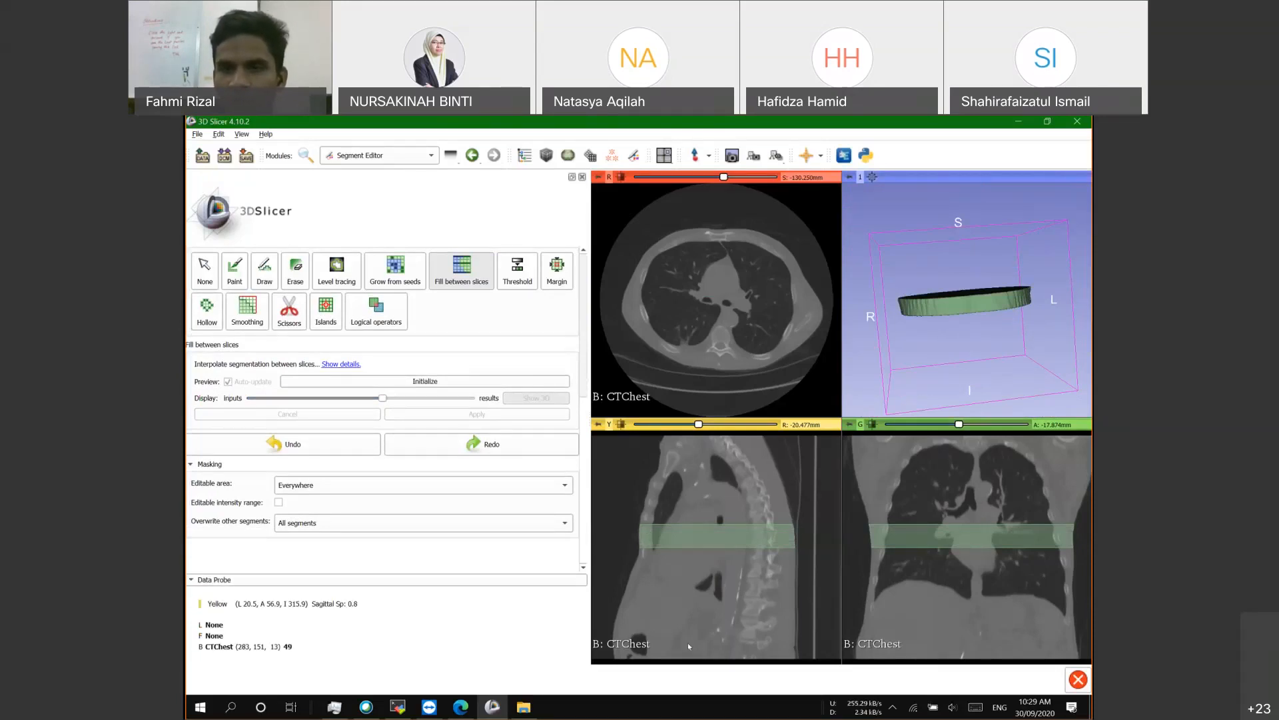
pyautogui.moveTo(981, 288); pyautogui.dragTo(846, 323)
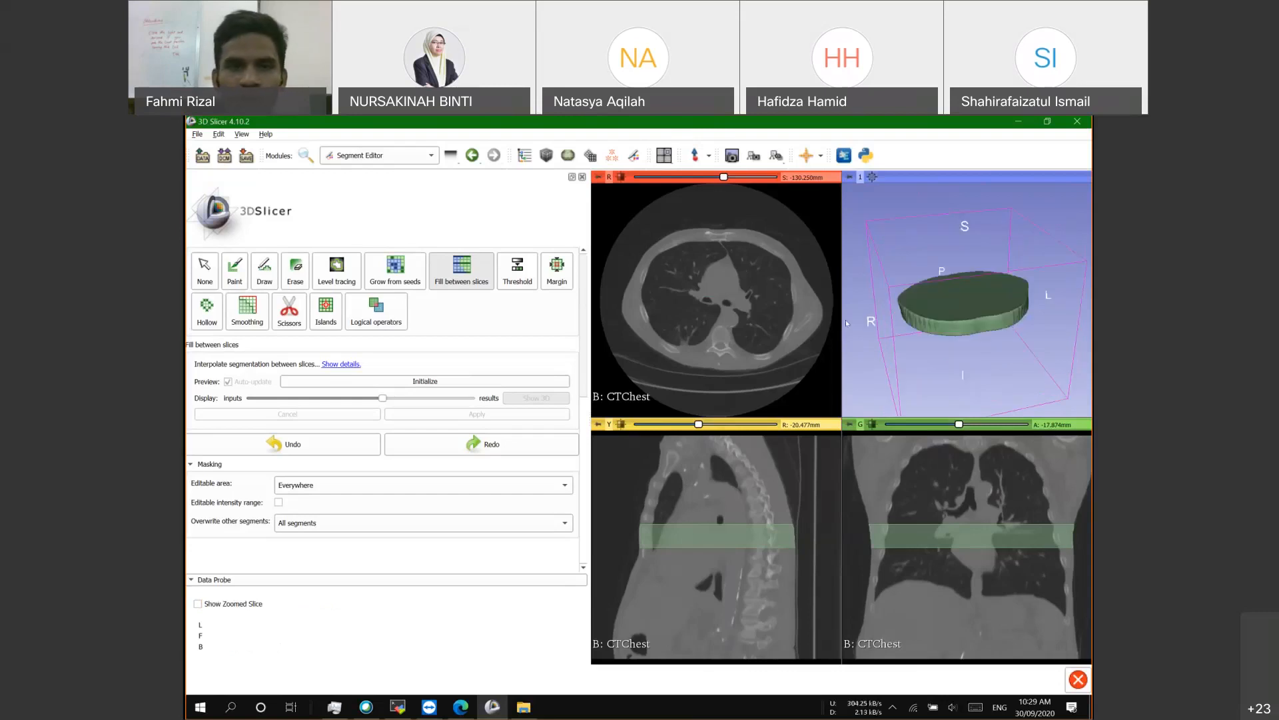
pyautogui.scroll(5, 315, 403)
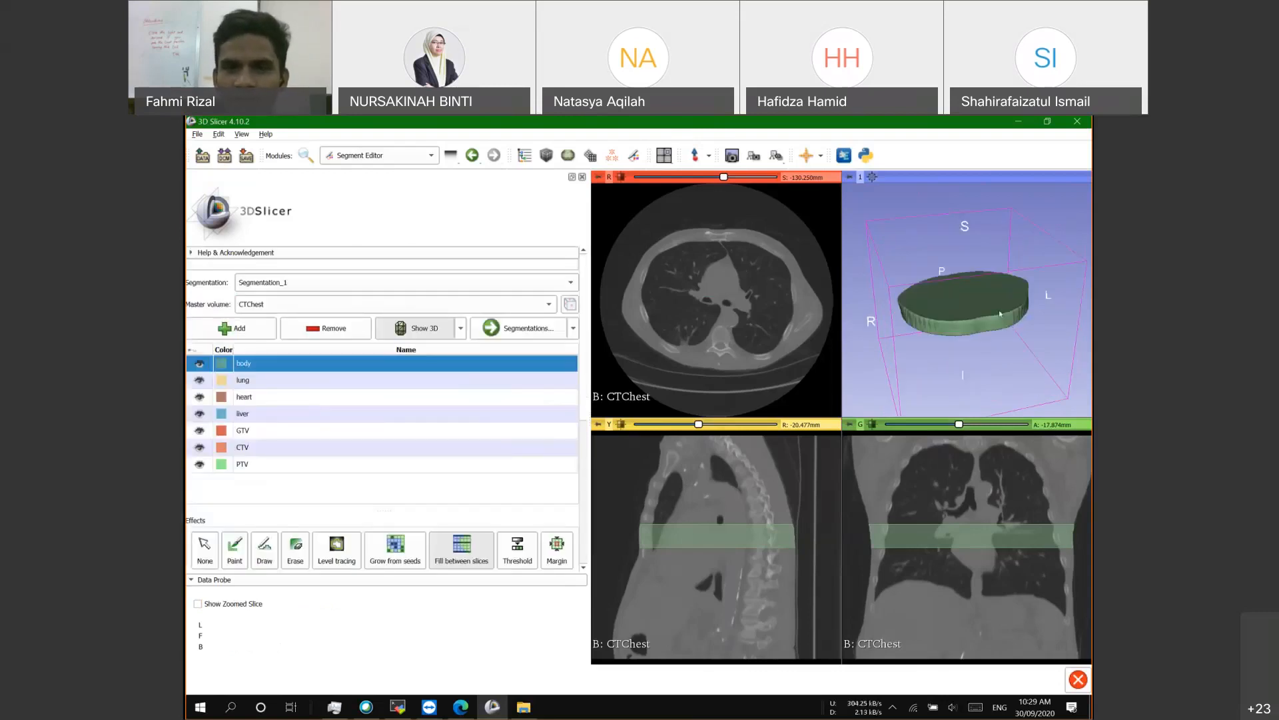
# Step: Turn off the 3D surface, hide the body segment, and select lung for editing
pyautogui.click(420, 328)
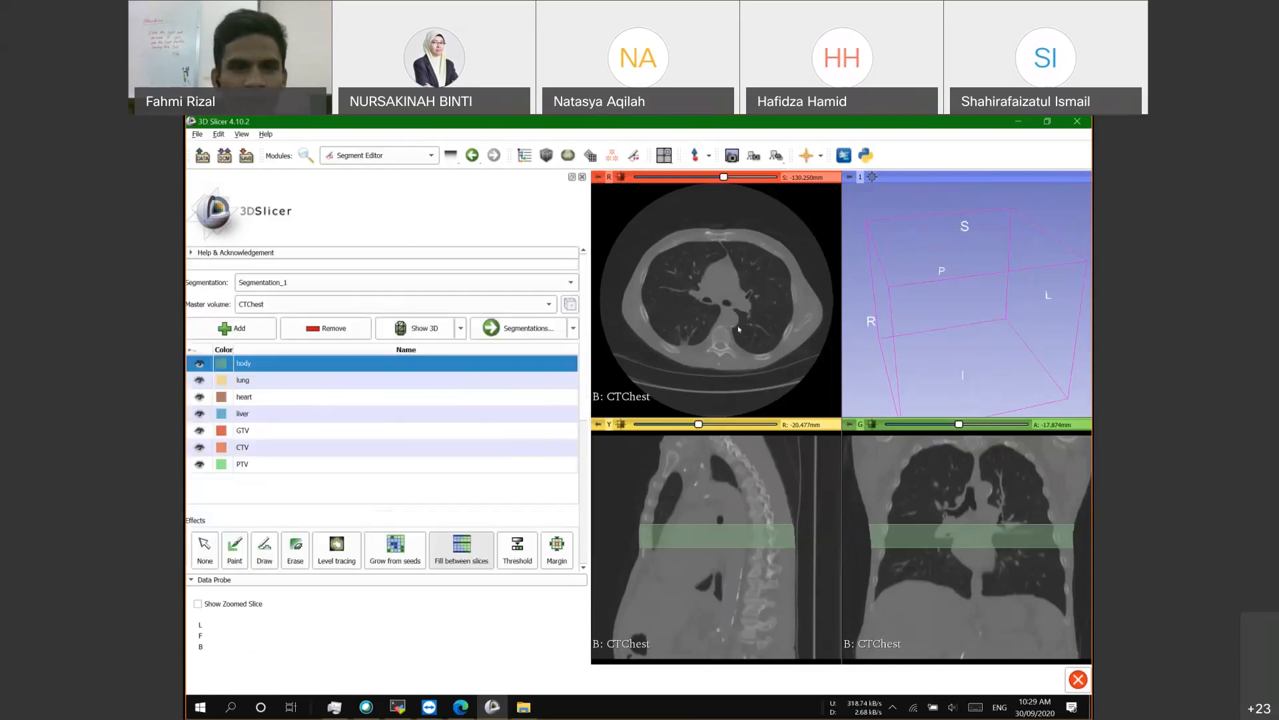
pyautogui.click(209, 369)
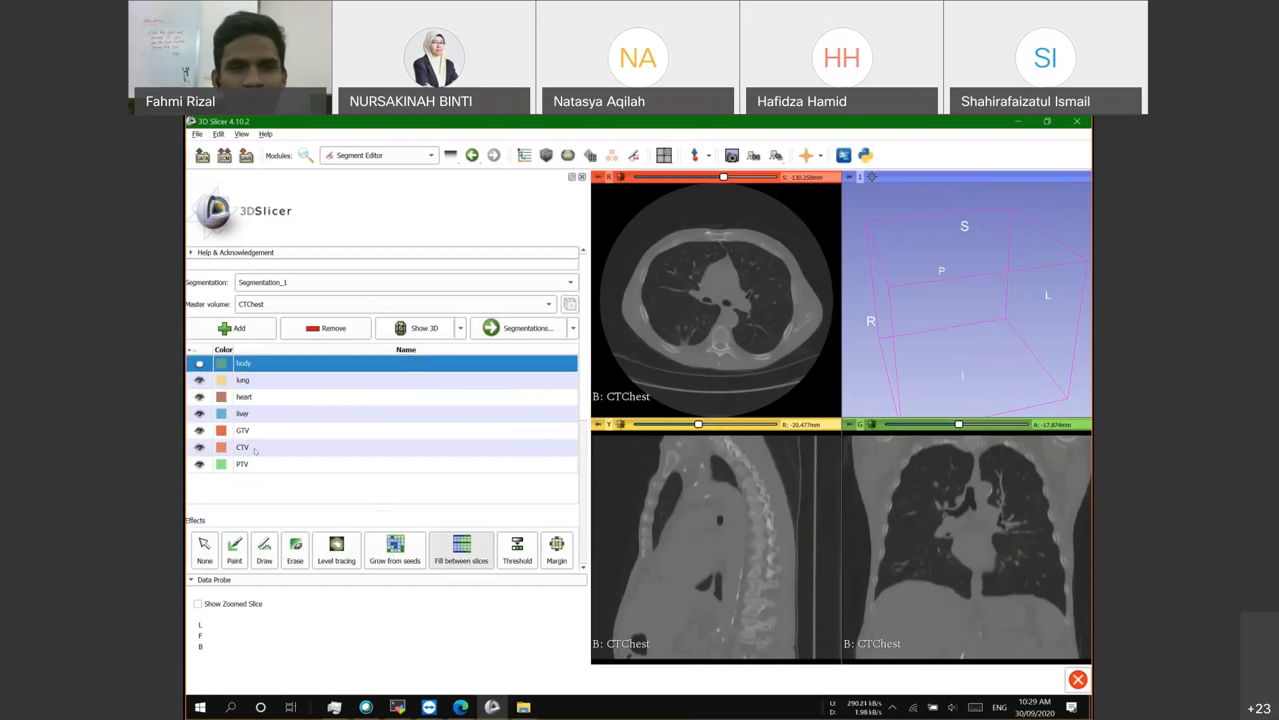
pyautogui.click(263, 381)
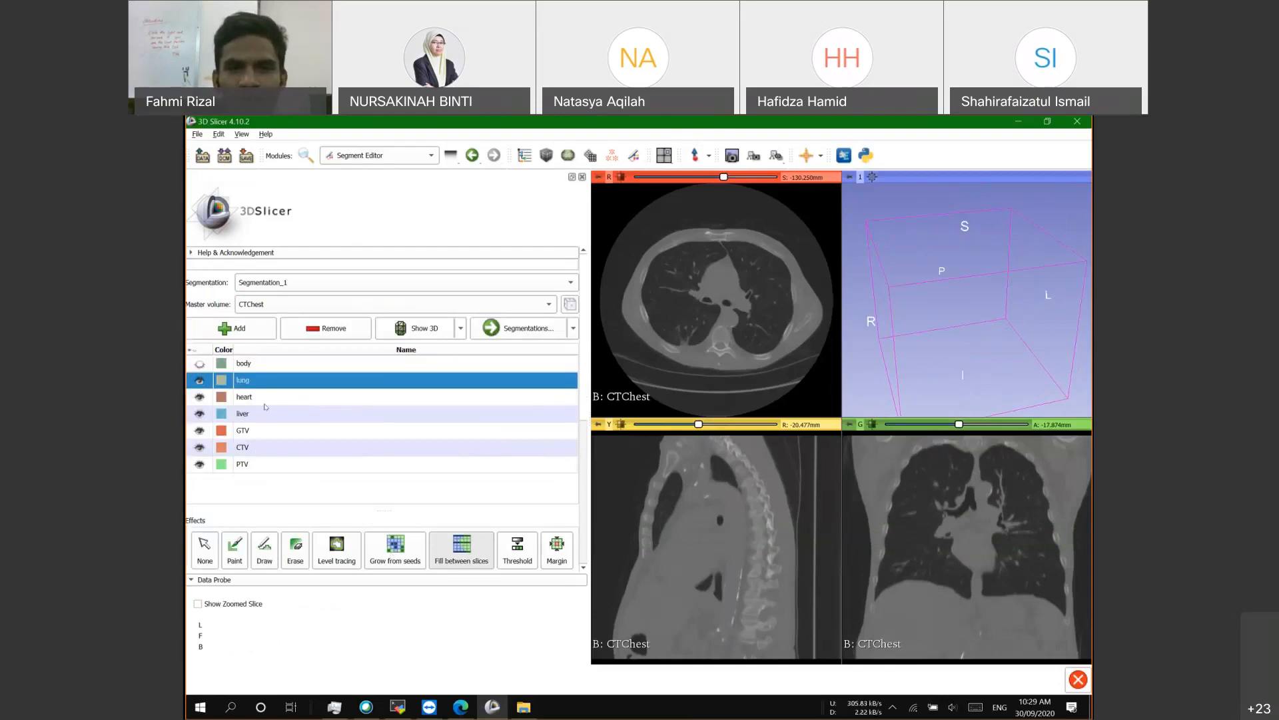
# Step: Check the Overwrite other segments choices, leaving All segments
pyautogui.scroll(-5, 298, 525)
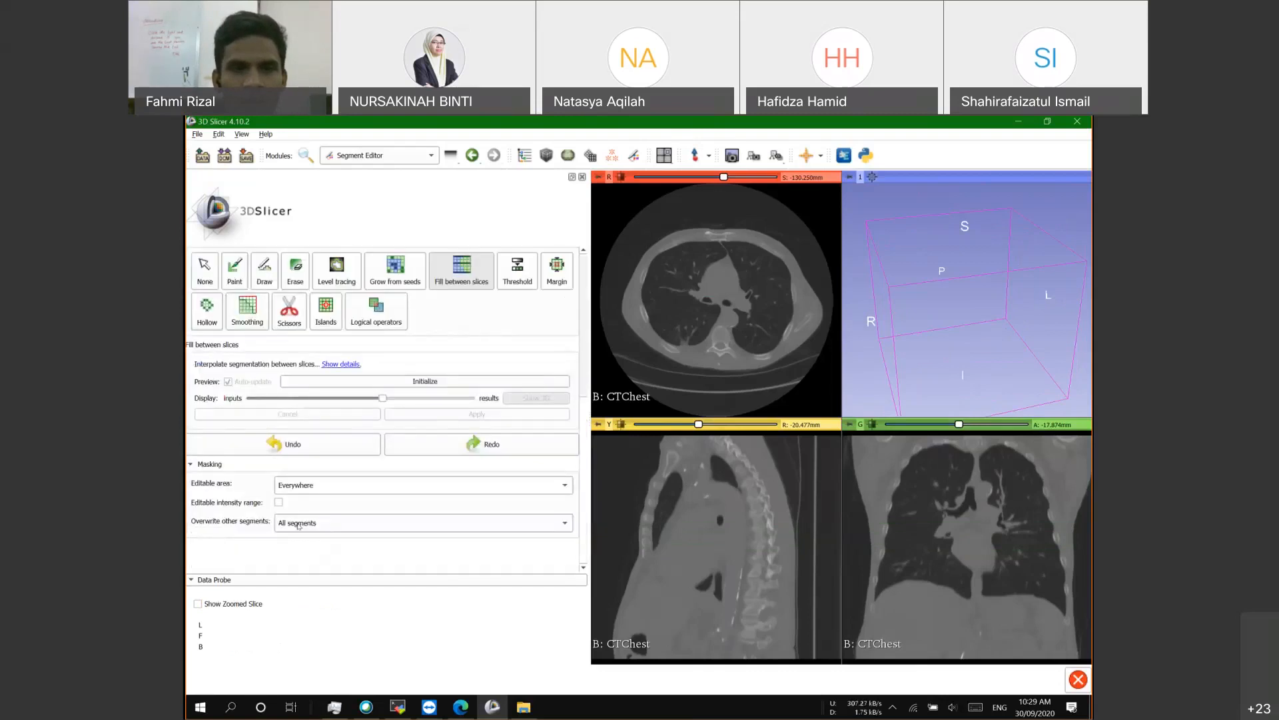
pyautogui.scroll(2, 276, 453)
pyautogui.scroll(-2, 276, 454)
pyautogui.scroll(10, 263, 366)
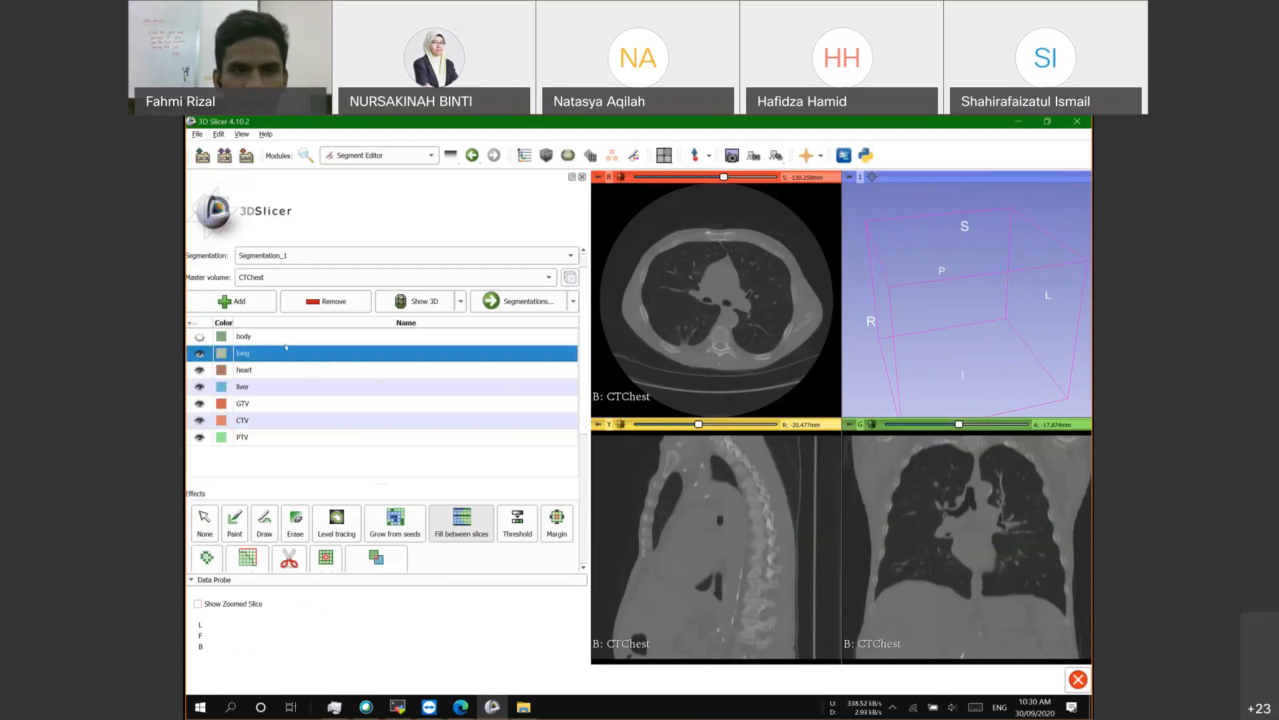
pyautogui.scroll(-10, 266, 357)
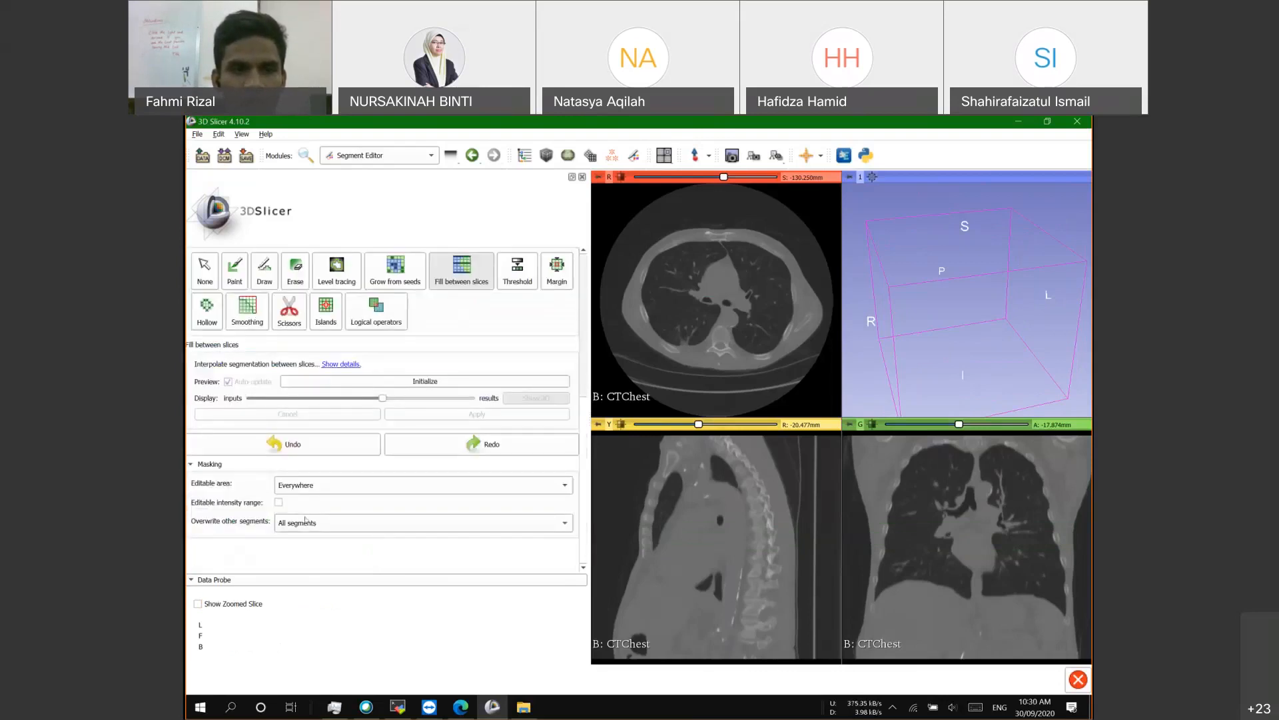
pyautogui.click(305, 521)
pyautogui.click(222, 523)
# Step: Set Overwrite other segments to None and verify the setting
pyautogui.click(311, 521)
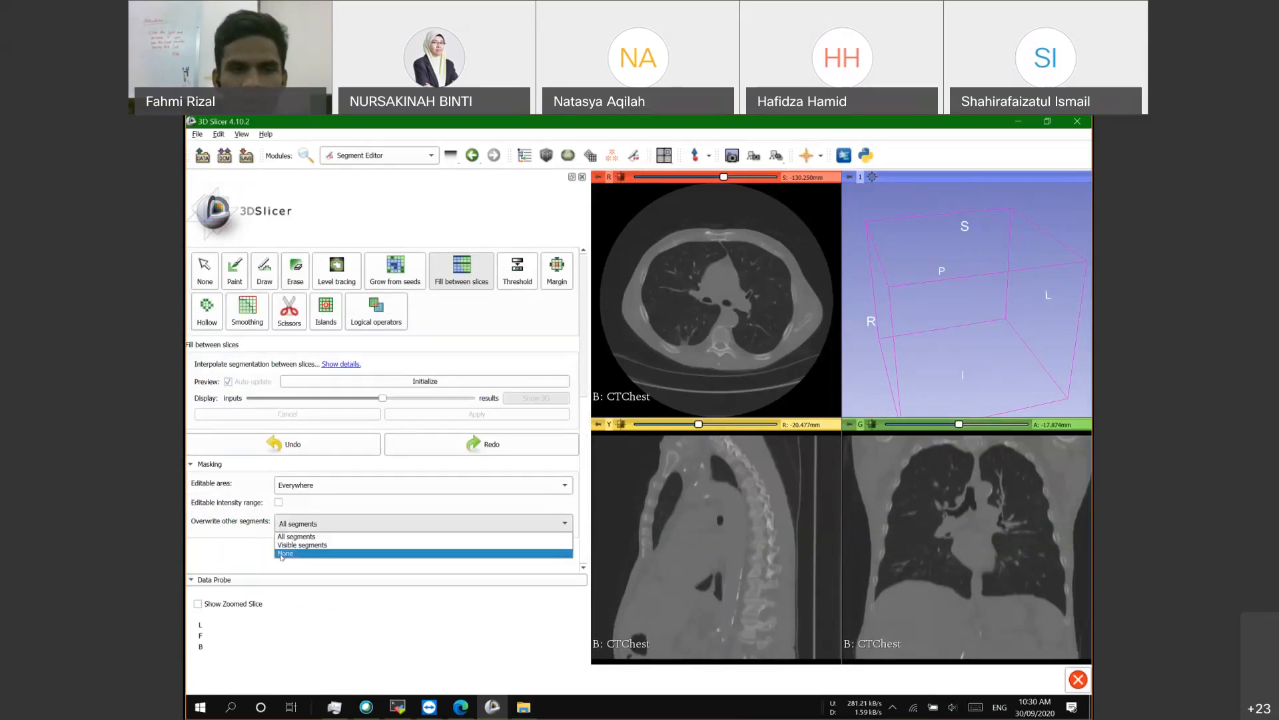
pyautogui.click(281, 553)
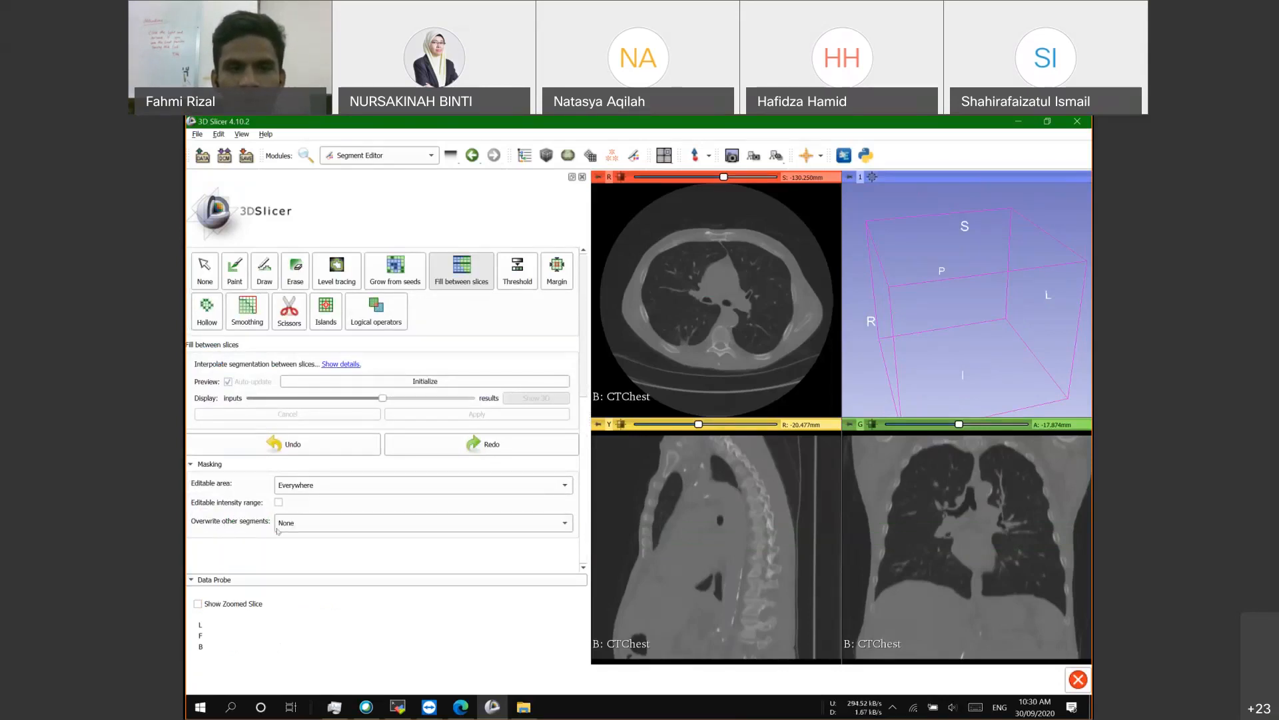
pyautogui.scroll(5, 252, 325)
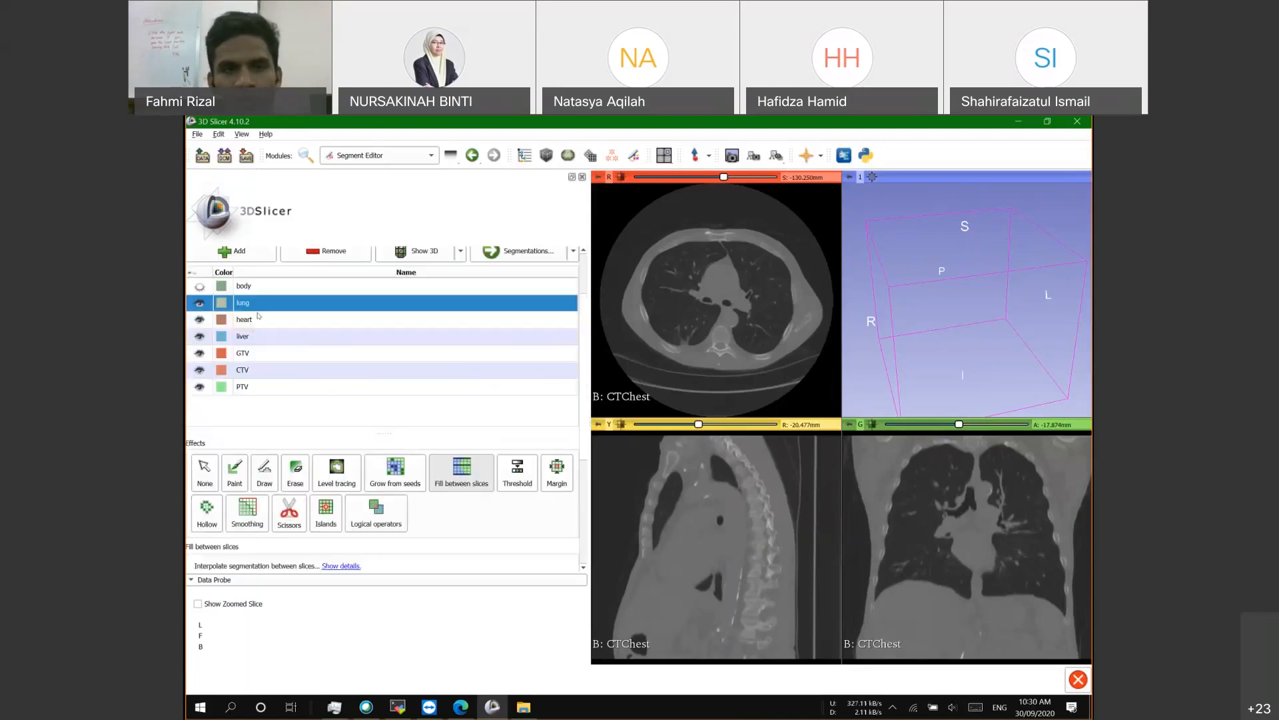
pyautogui.scroll(2, 260, 355)
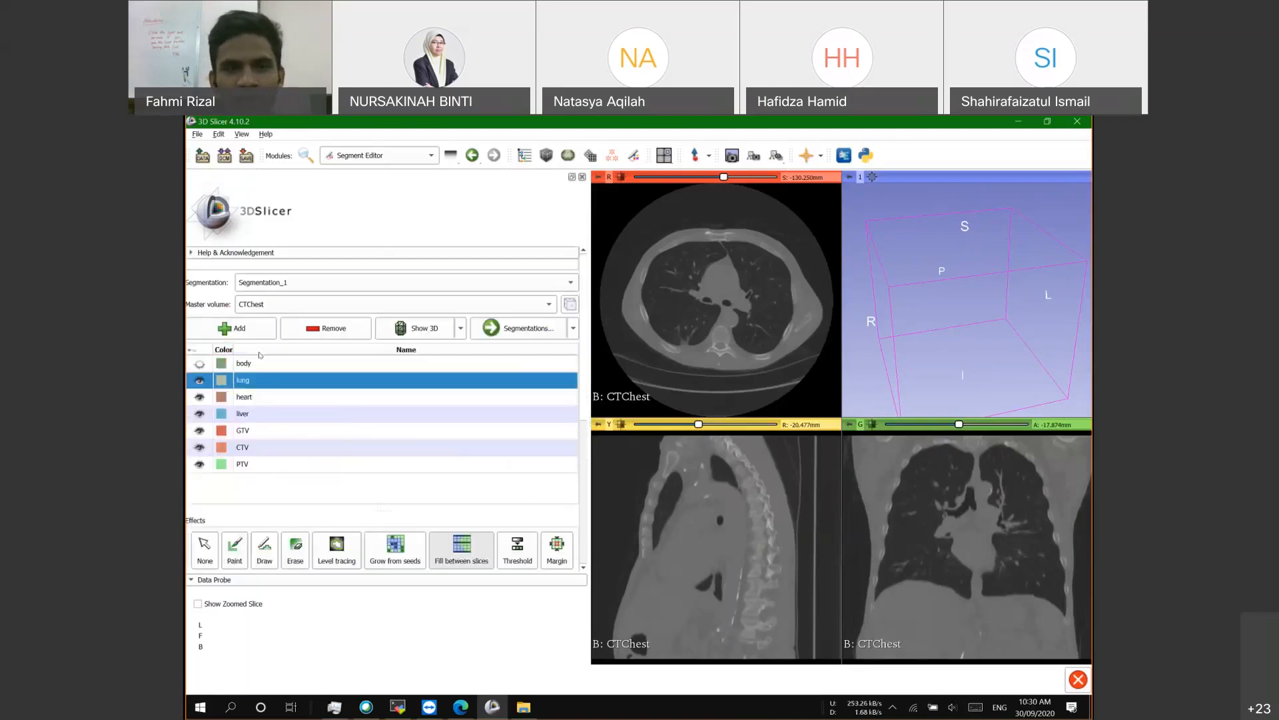
pyautogui.scroll(-6, 259, 355)
pyautogui.scroll(-1, 305, 531)
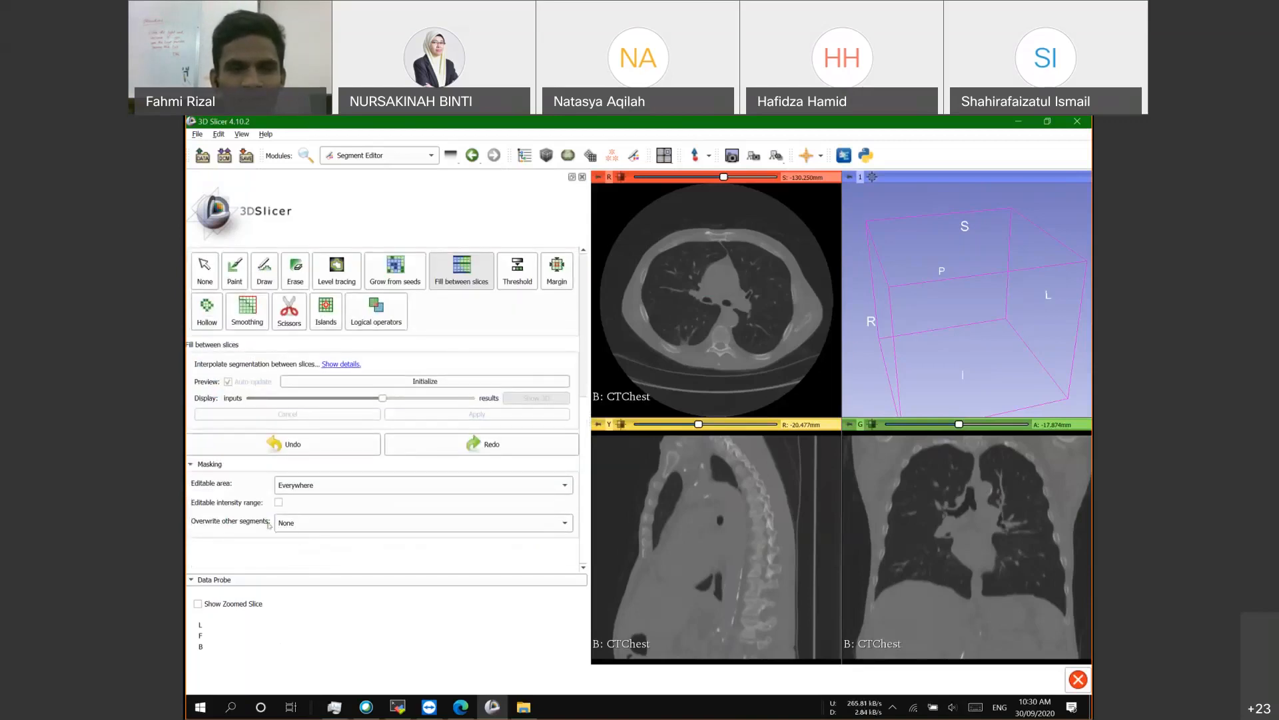
pyautogui.click(277, 523)
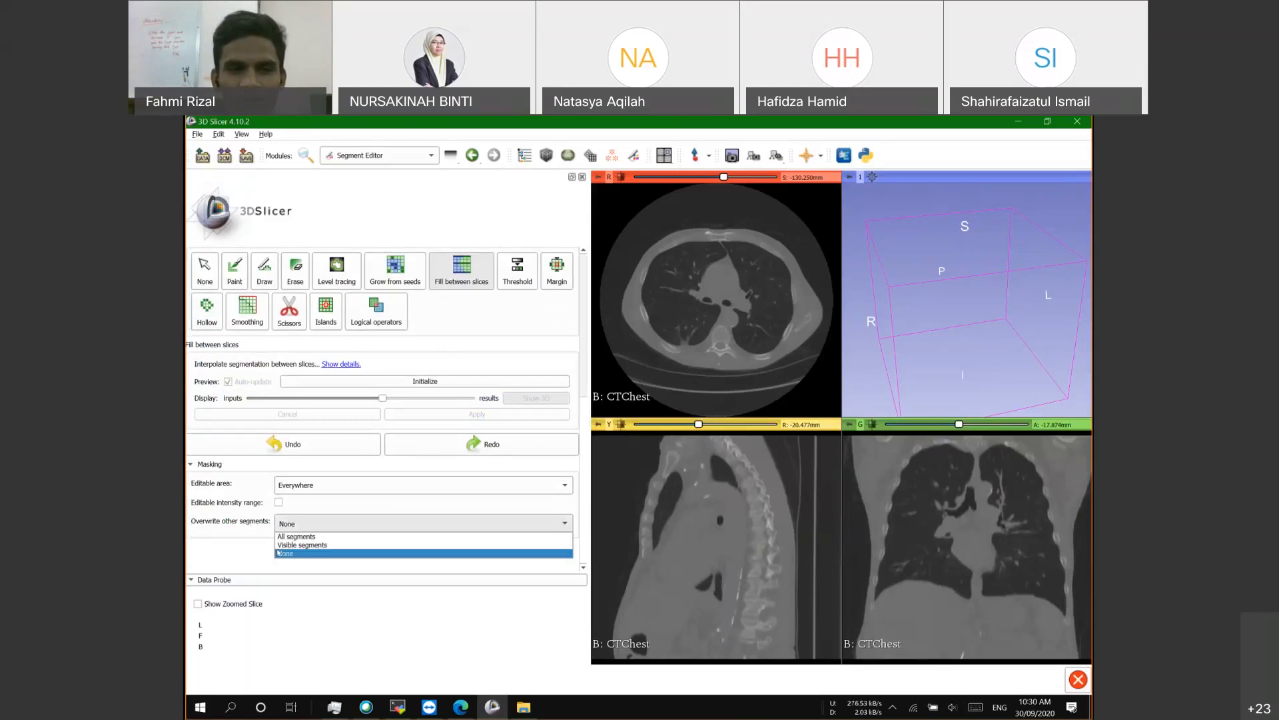
pyautogui.click(278, 552)
pyautogui.scroll(5, 256, 410)
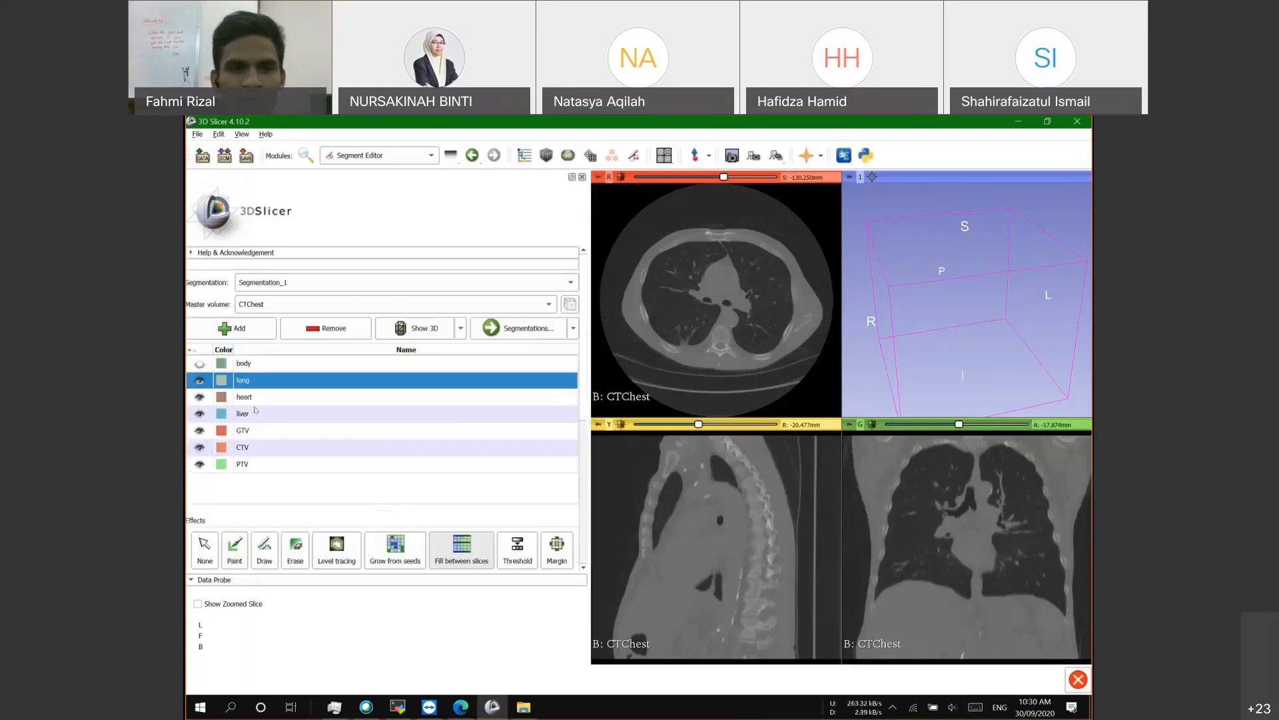
pyautogui.scroll(-1, 445, 359)
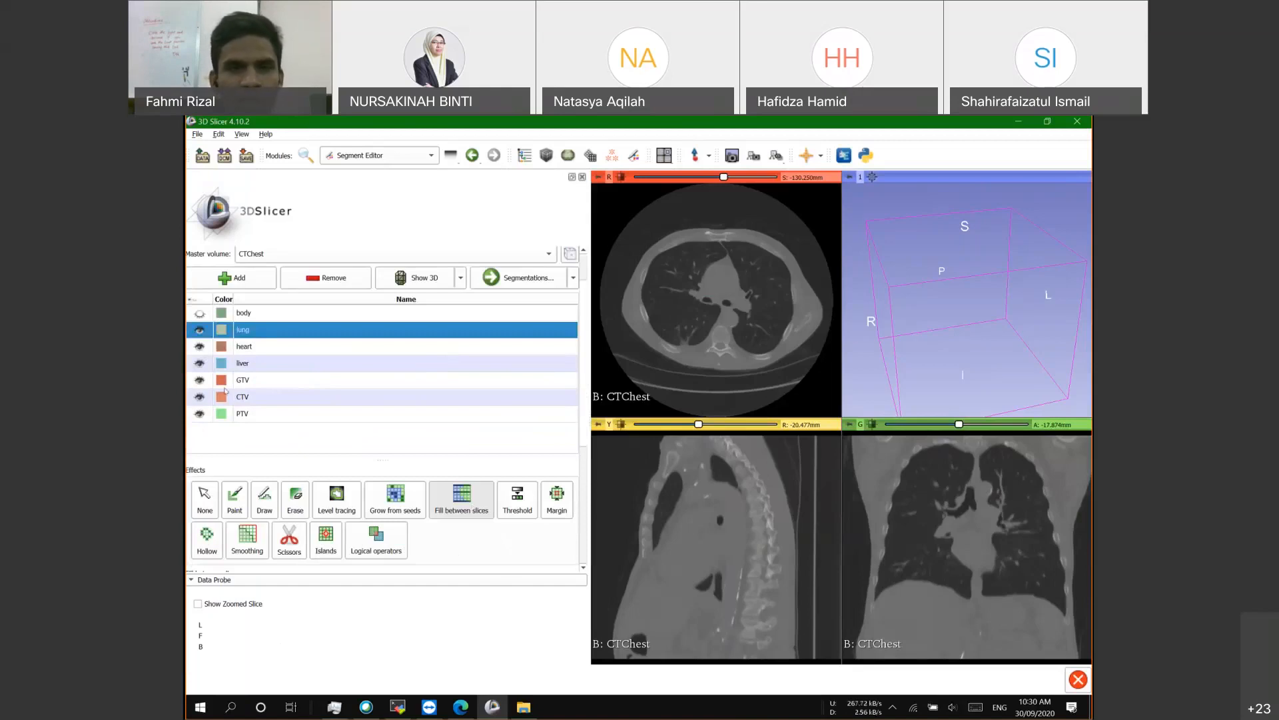
# Step: Select heart, then reselect lung as the segment being edited
pyautogui.click(257, 341)
pyautogui.click(257, 335)
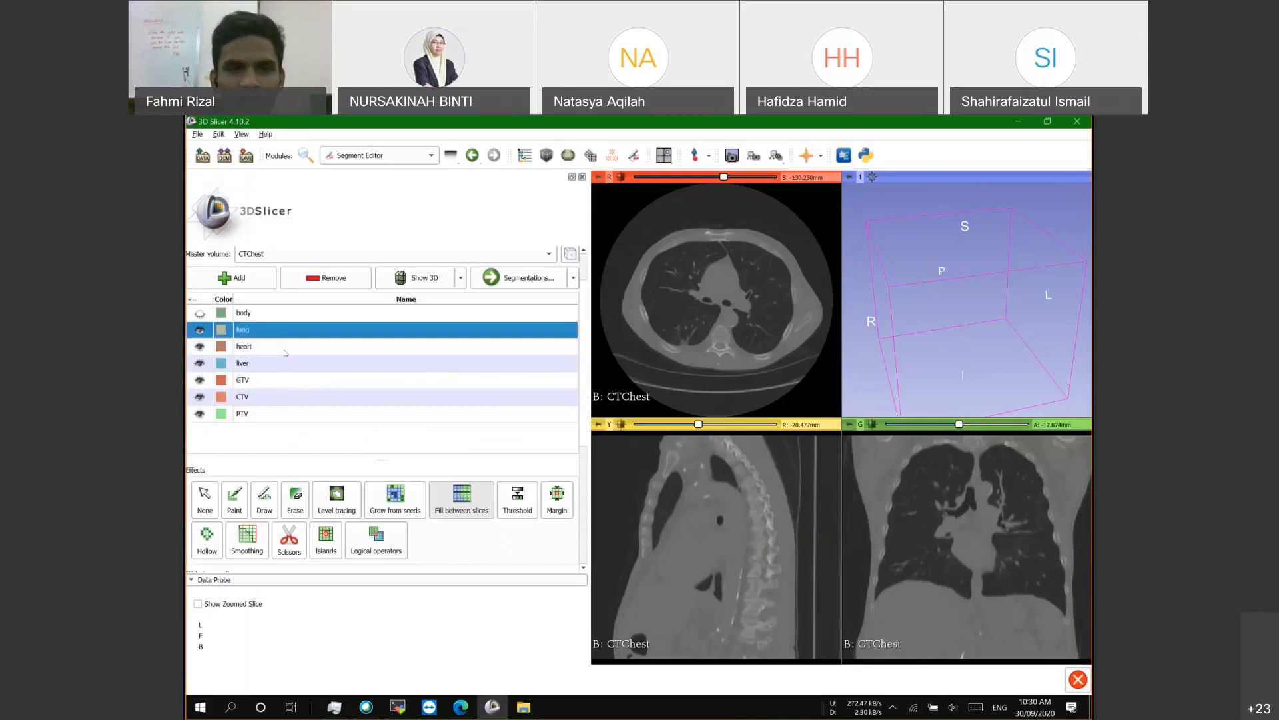
pyautogui.scroll(2, 244, 393)
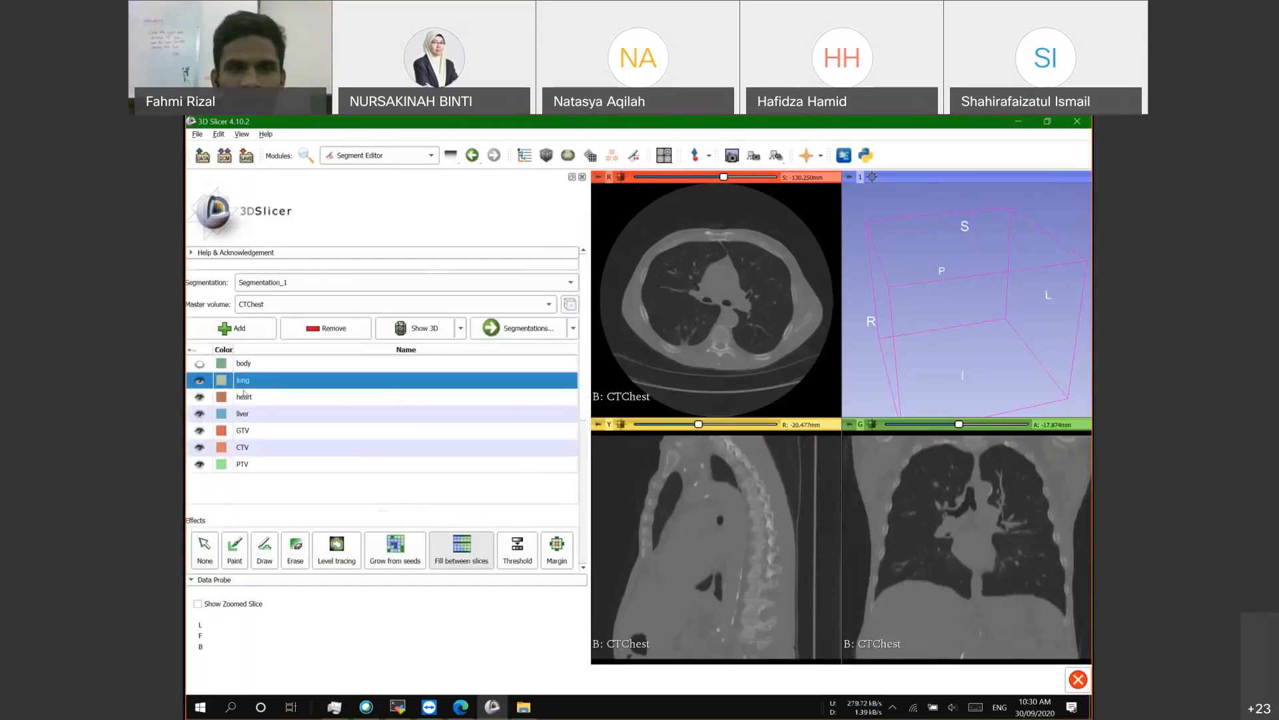
pyautogui.scroll(-2, 244, 393)
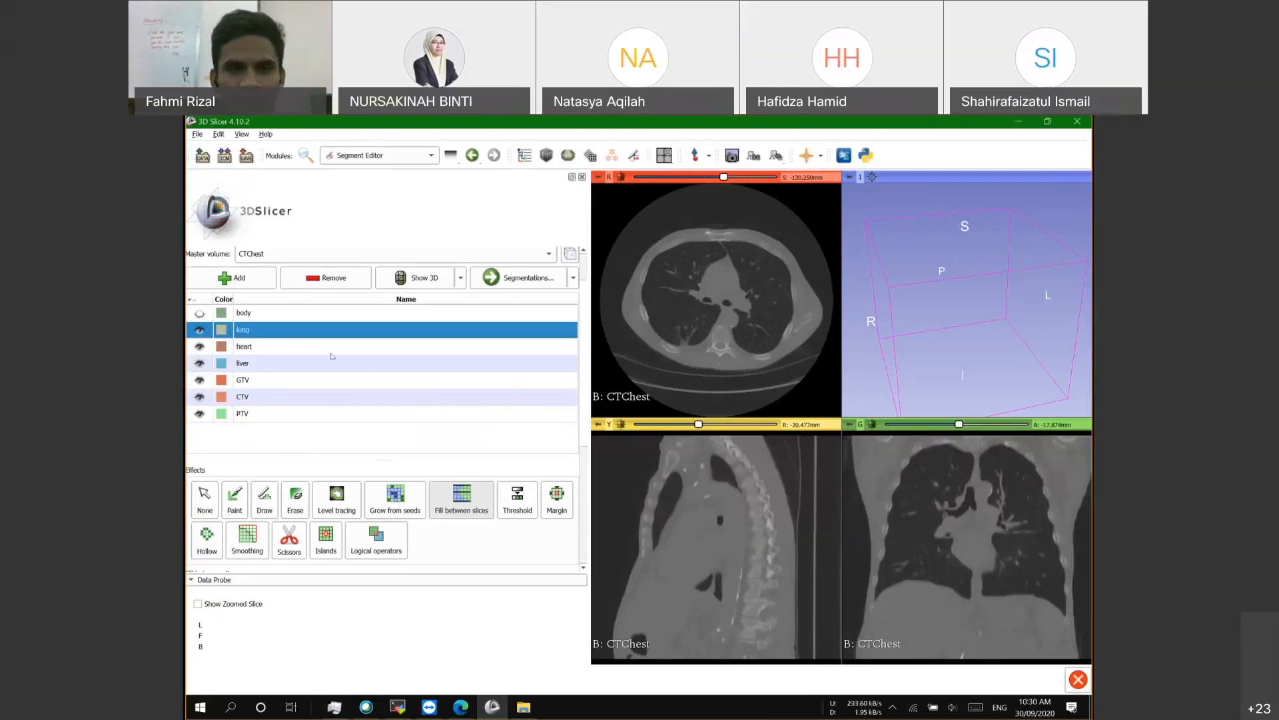
pyautogui.scroll(-1, 326, 466)
pyautogui.scroll(1, 364, 451)
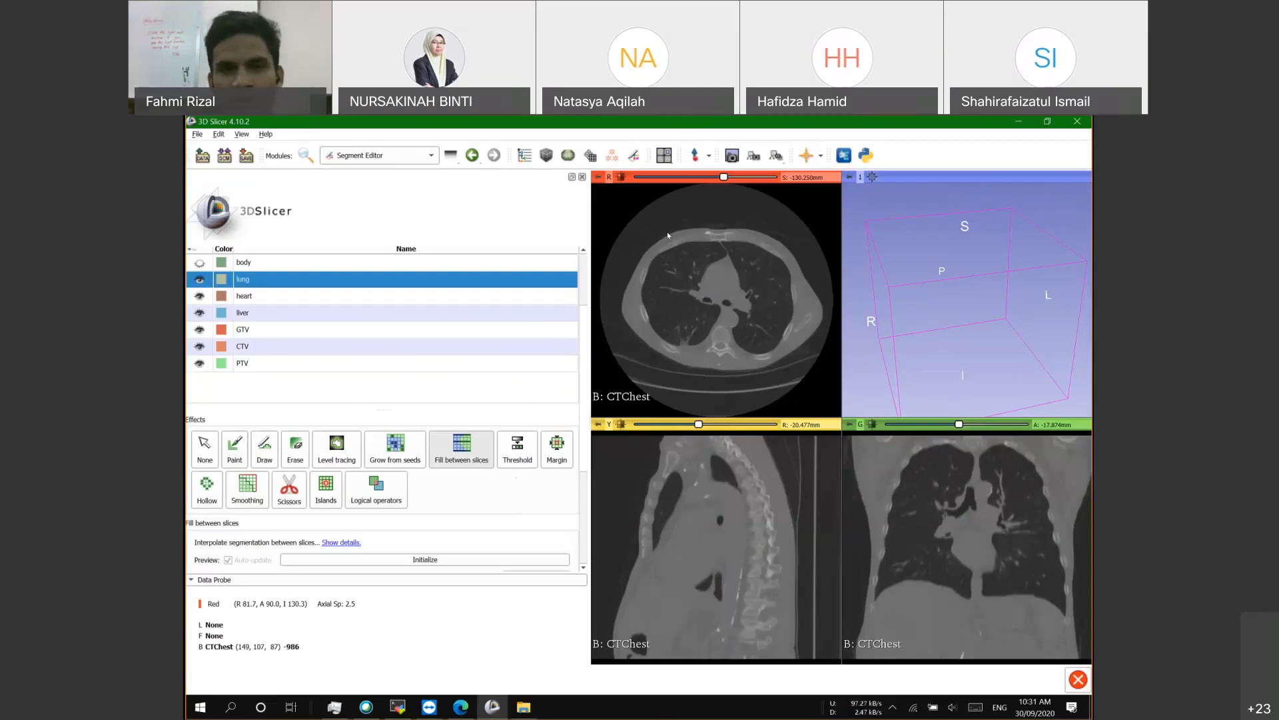
# Step: Threshold the lung segment with range -1073.62 to -177.63 and apply it
pyautogui.click(529, 448)
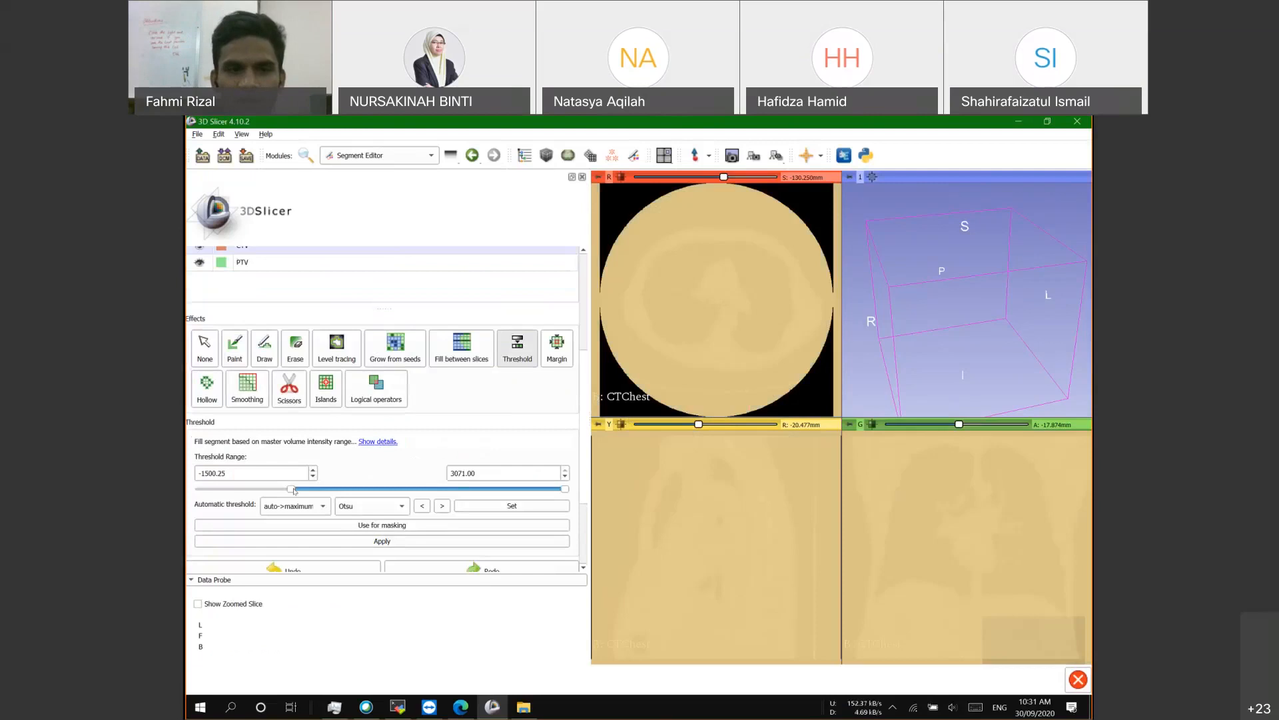
pyautogui.moveTo(291, 490); pyautogui.dragTo(322, 492)
pyautogui.moveTo(565, 489); pyautogui.dragTo(318, 490)
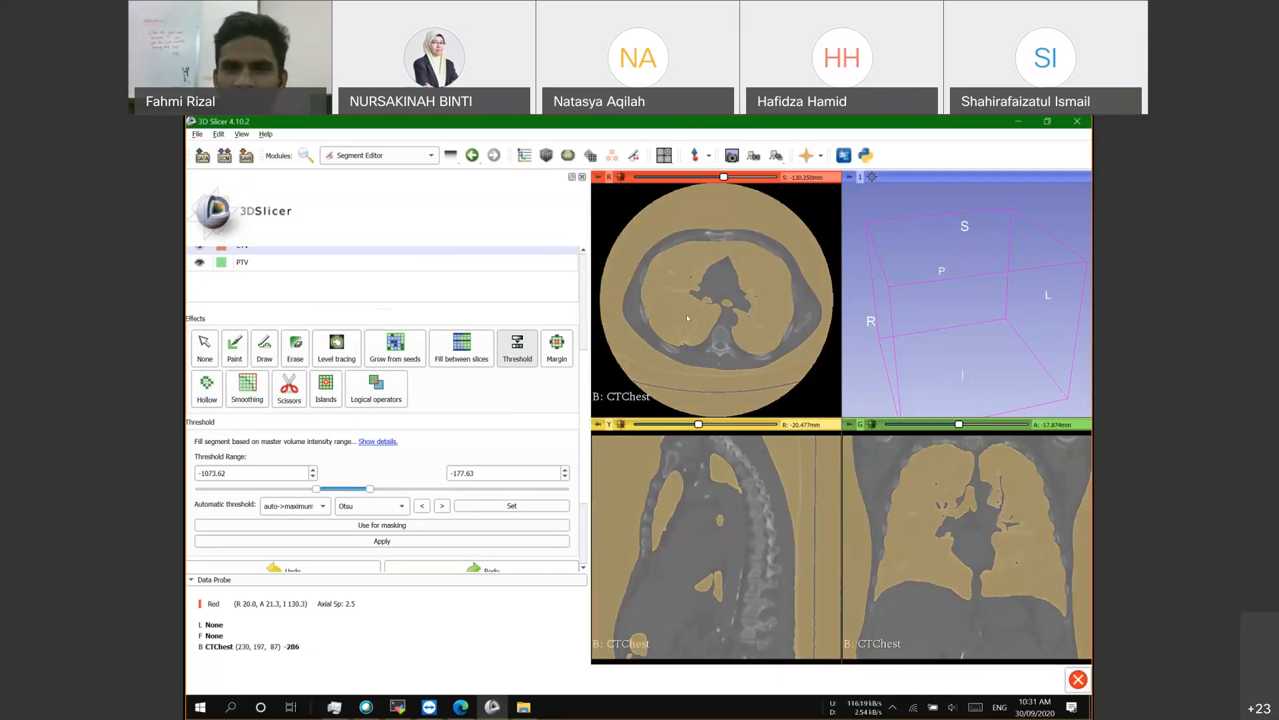
pyautogui.scroll(5, 486, 422)
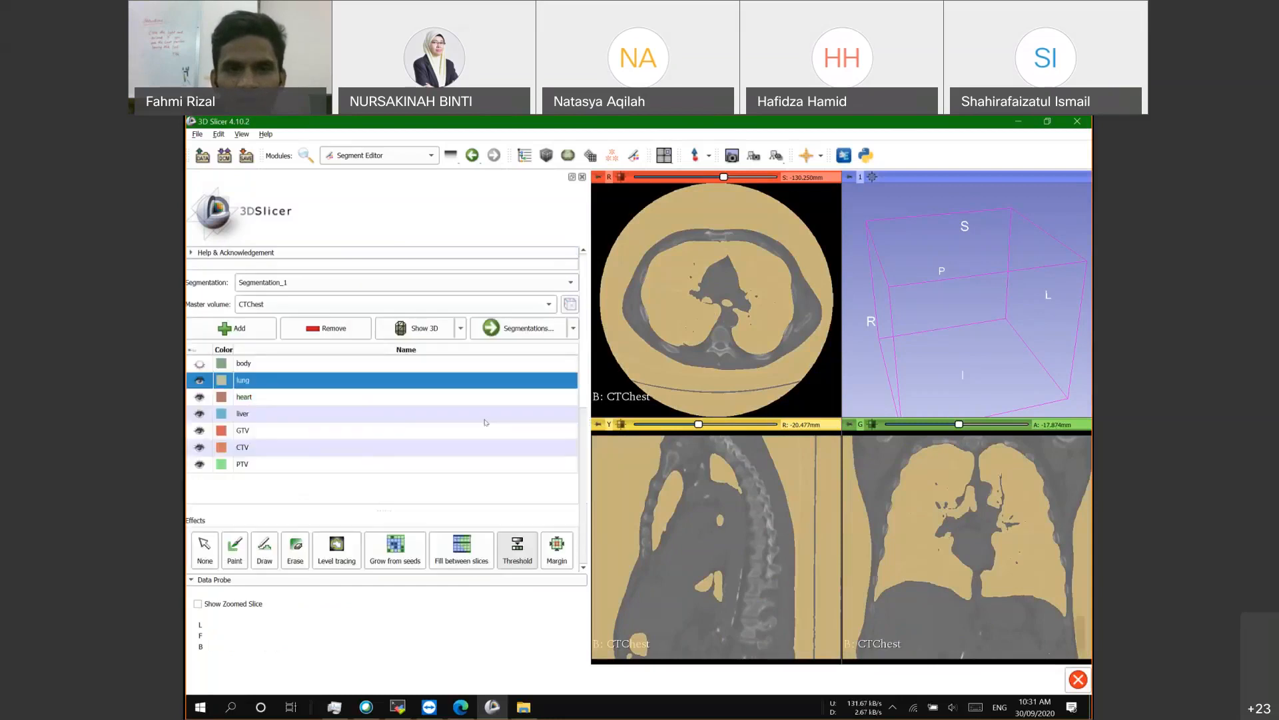
pyautogui.scroll(-5, 486, 422)
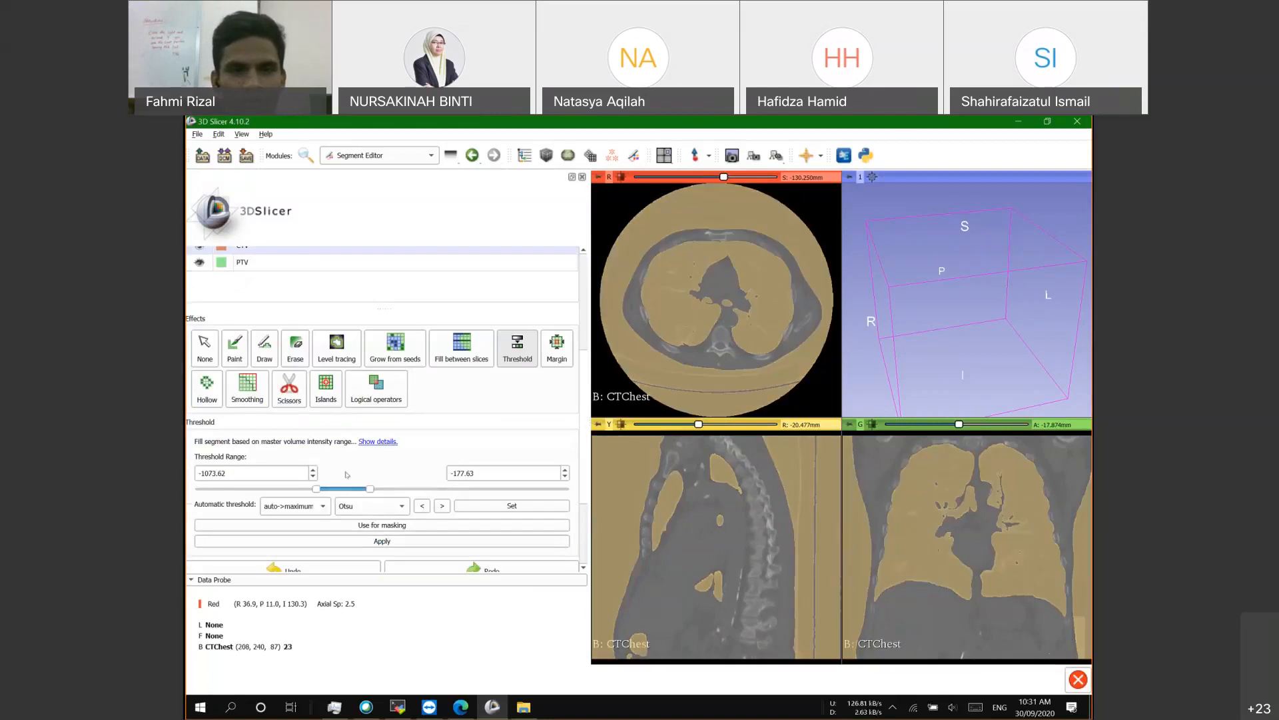
pyautogui.scroll(-2, 386, 433)
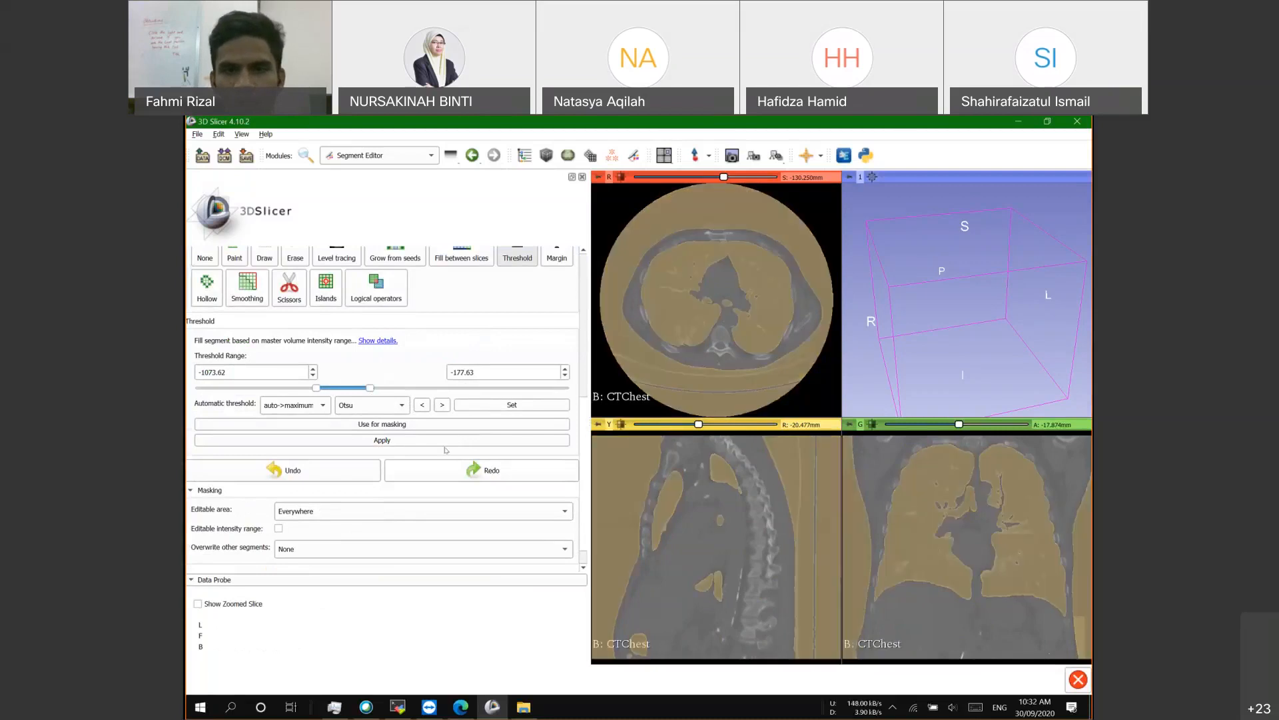
pyautogui.click(371, 439)
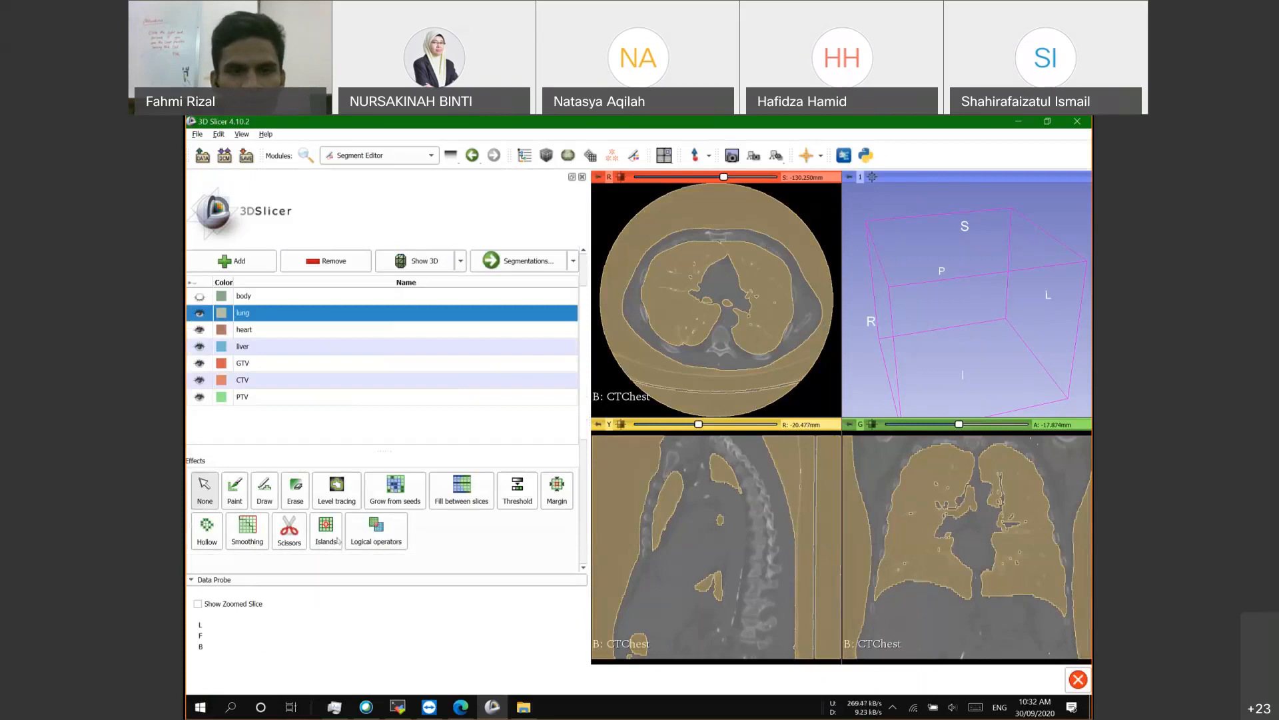
pyautogui.scroll(-3, 396, 439)
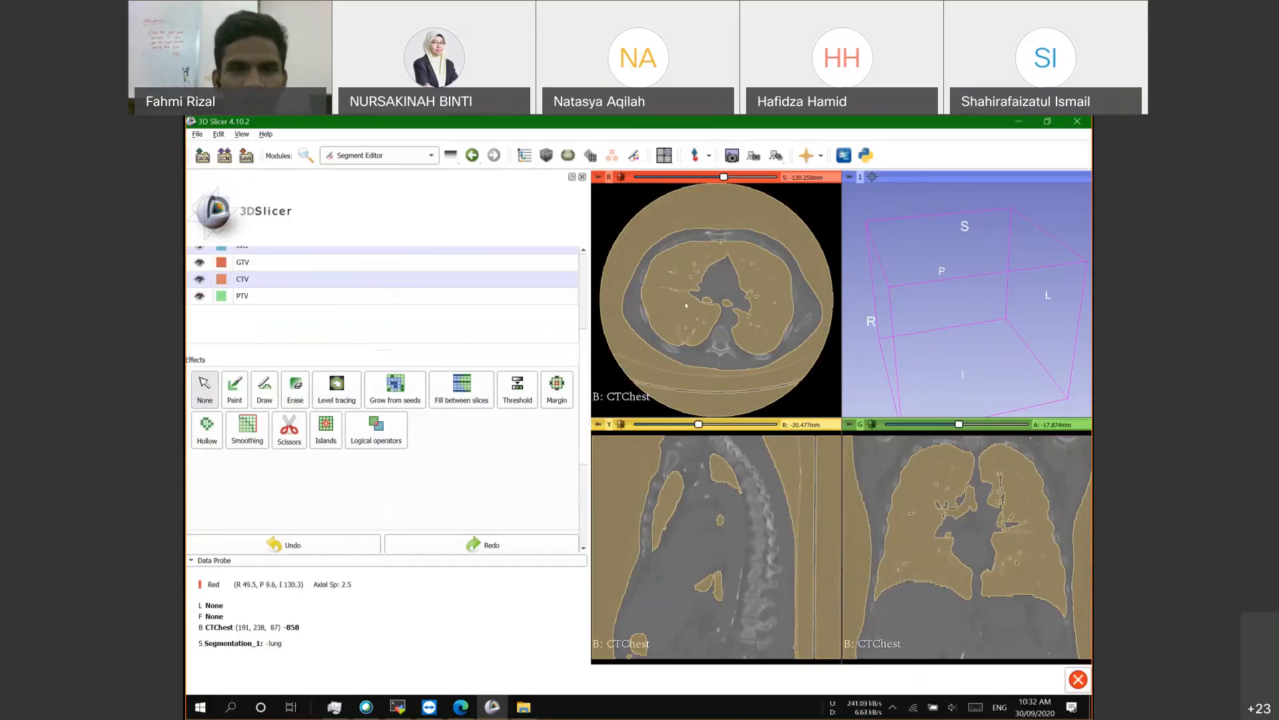
# Step: Use Islands with Keep selected island on the lung region in the axial view
pyautogui.click(328, 431)
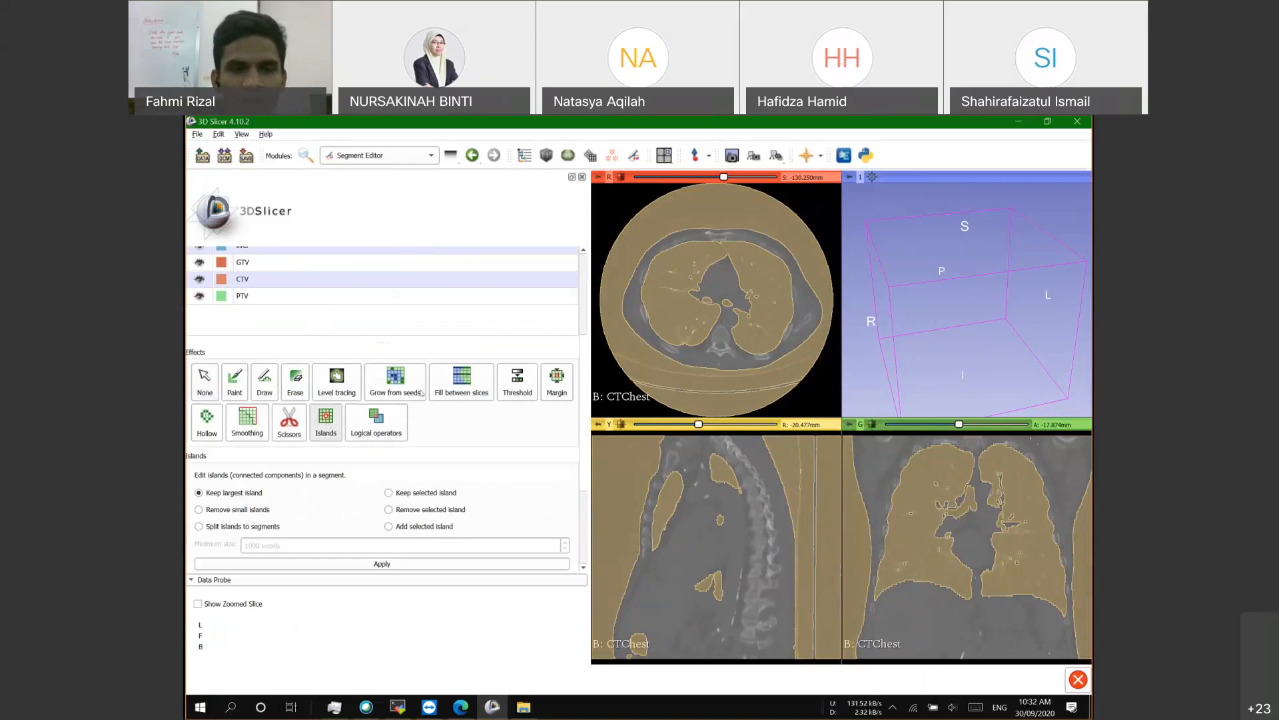
pyautogui.scroll(-3, 421, 393)
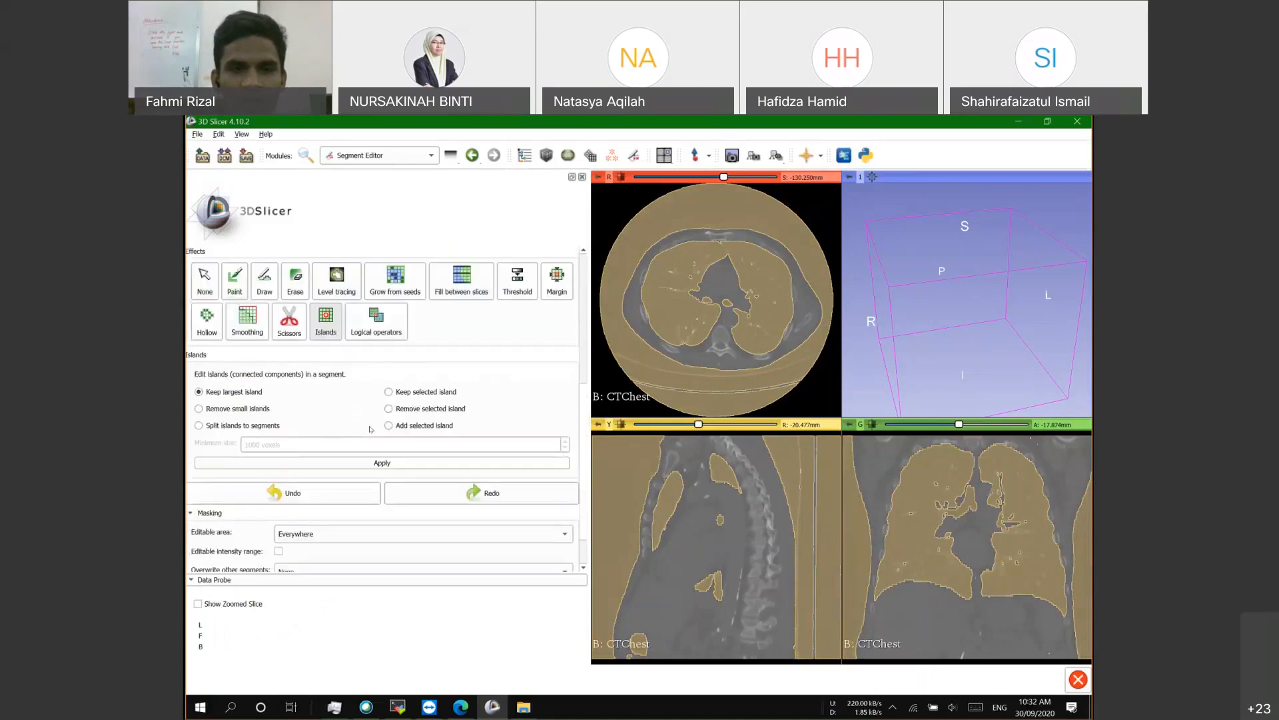
pyautogui.click(389, 393)
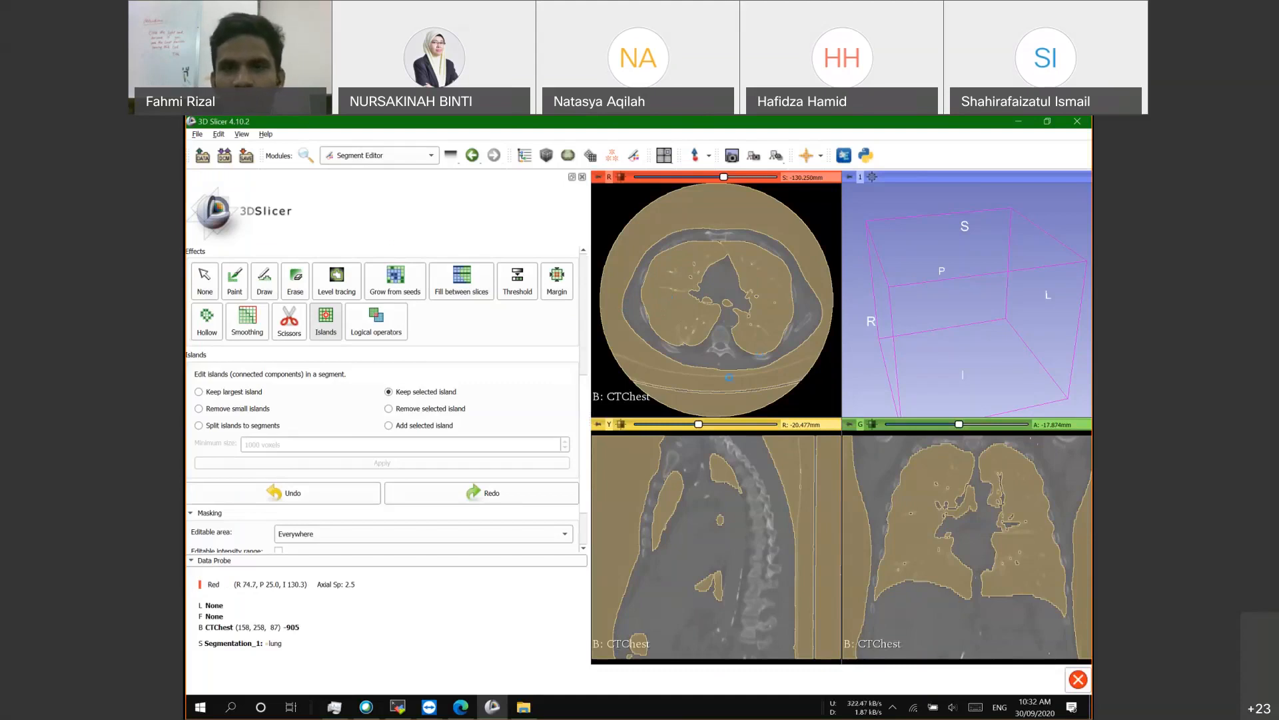
pyautogui.click(760, 252)
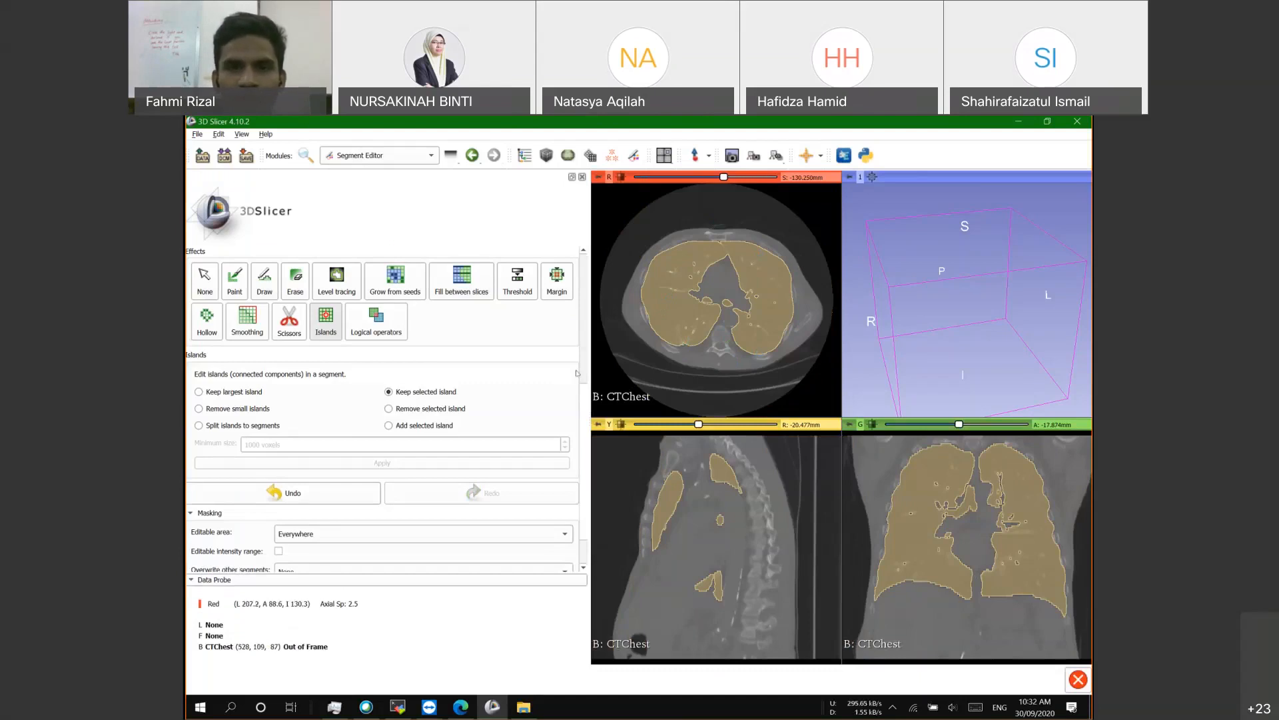
# Step: Browse the axial slices to check the lungs and set the effect to None
pyautogui.scroll(1, 686, 304)
pyautogui.moveTo(724, 177); pyautogui.dragTo(694, 178)
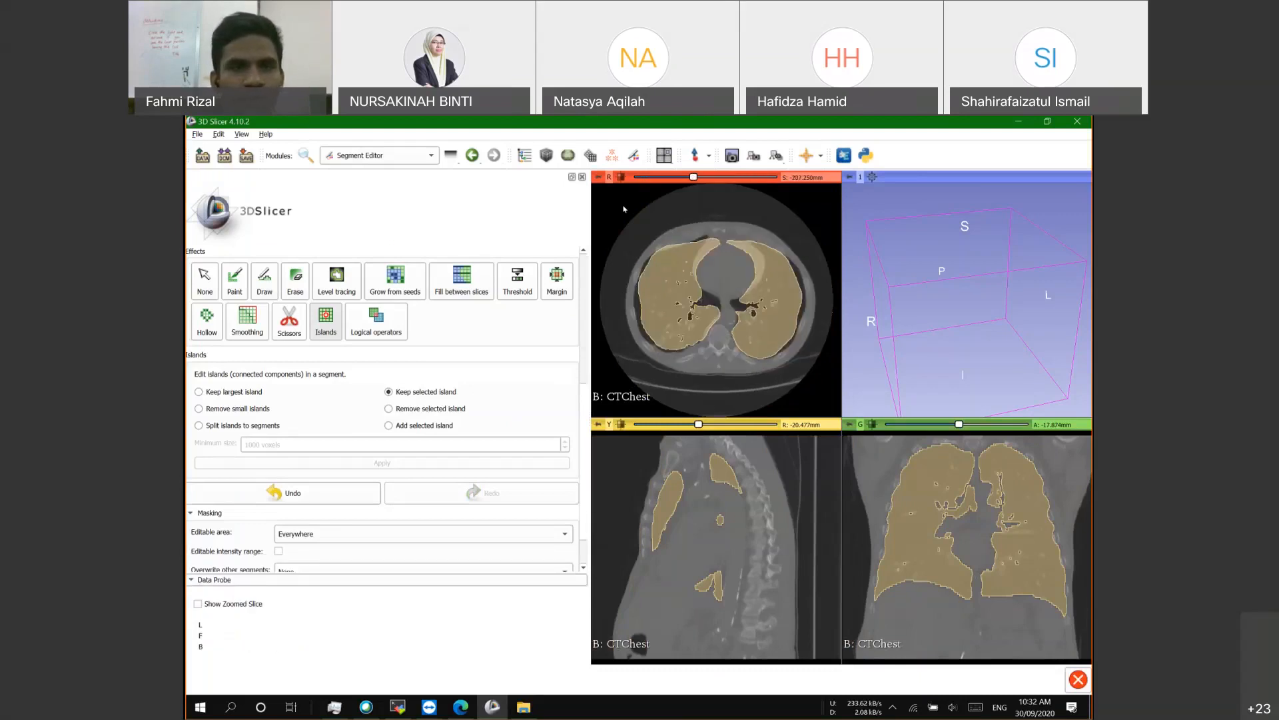
pyautogui.scroll(-1, 625, 208)
pyautogui.scroll(5, 319, 334)
pyautogui.scroll(-3, 280, 384)
pyautogui.click(206, 450)
pyautogui.scroll(4, 336, 390)
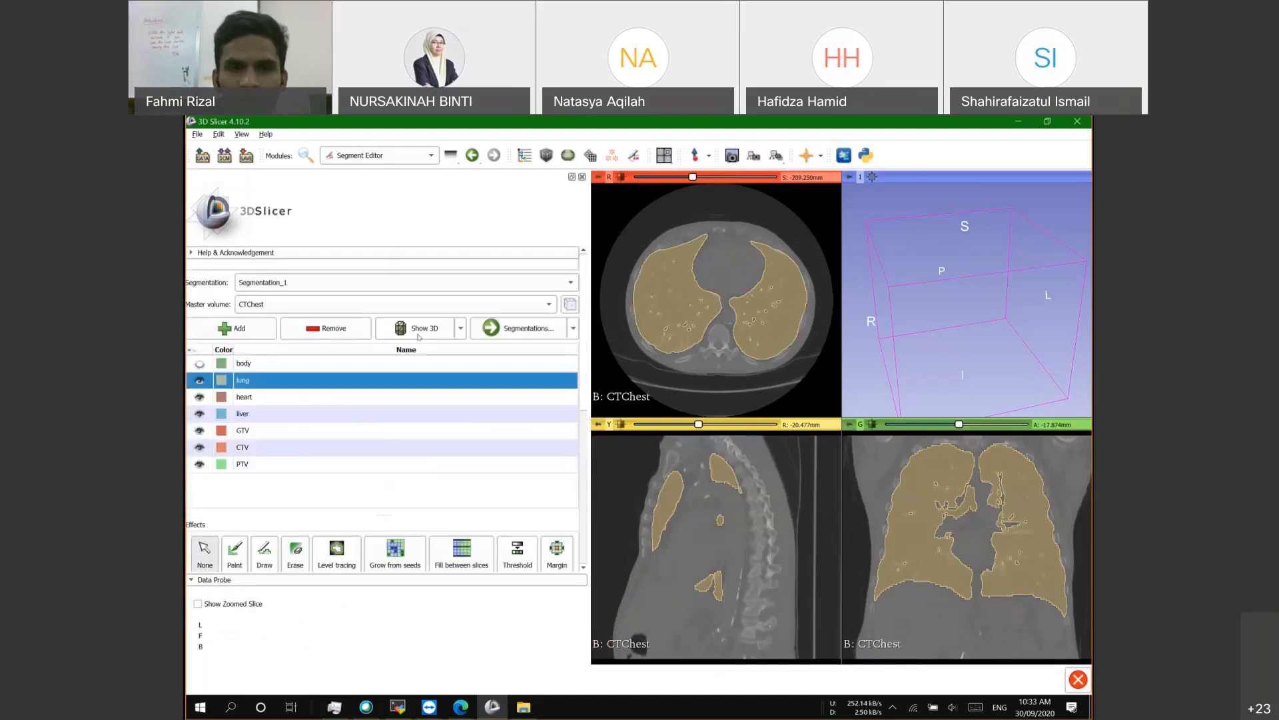
# Step: Build the 3D surface of the lung segment and rotate the 3D view to inspect both lungs
pyautogui.click(419, 336)
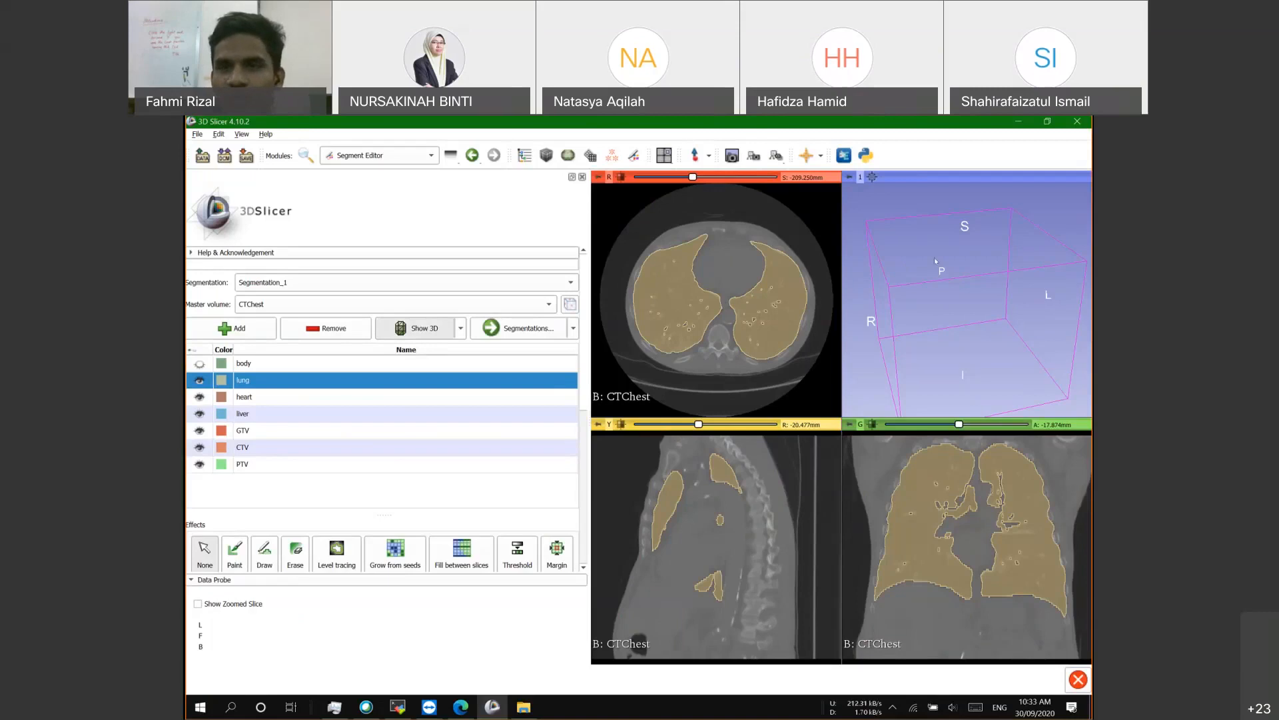
pyautogui.click(509, 329)
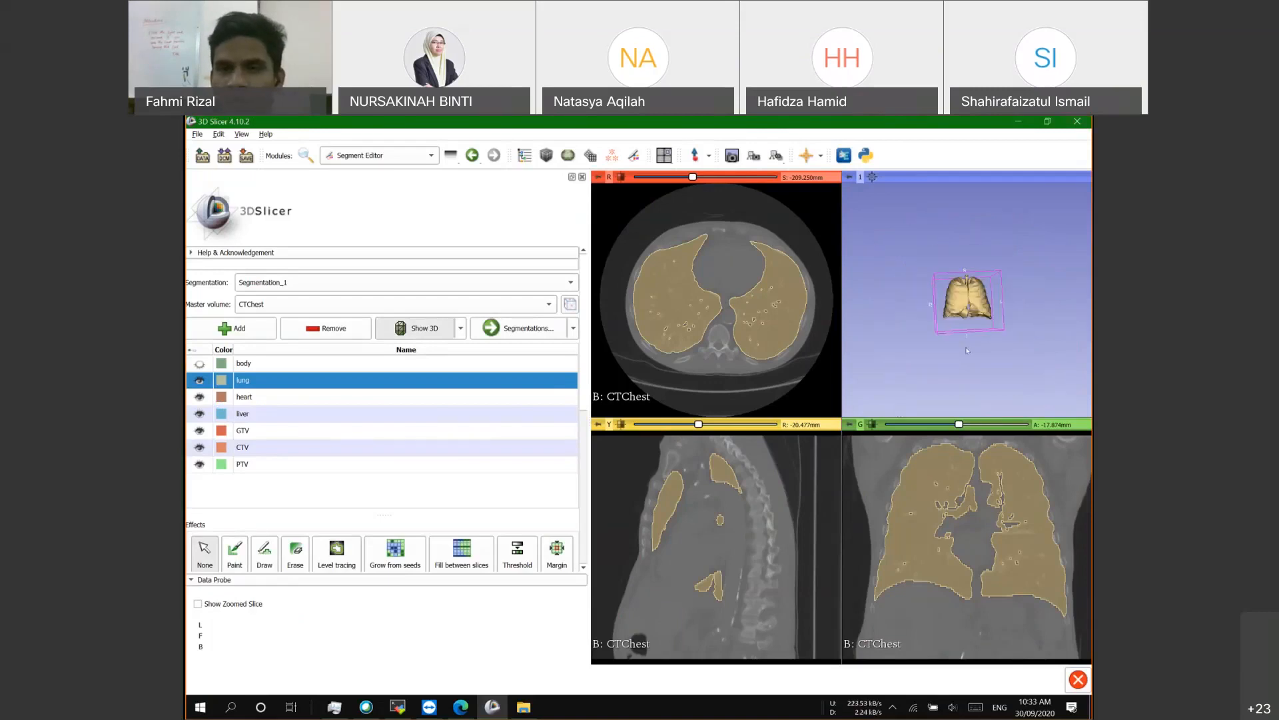
pyautogui.scroll(10, 956, 320)
pyautogui.moveTo(956, 321)
pyautogui.mouseDown()
pyautogui.moveTo(975, 281)
pyautogui.moveTo(962, 337)
pyautogui.moveTo(981, 313)
pyautogui.moveTo(975, 321)
pyautogui.mouseUp()
pyautogui.scroll(-6, 961, 317)
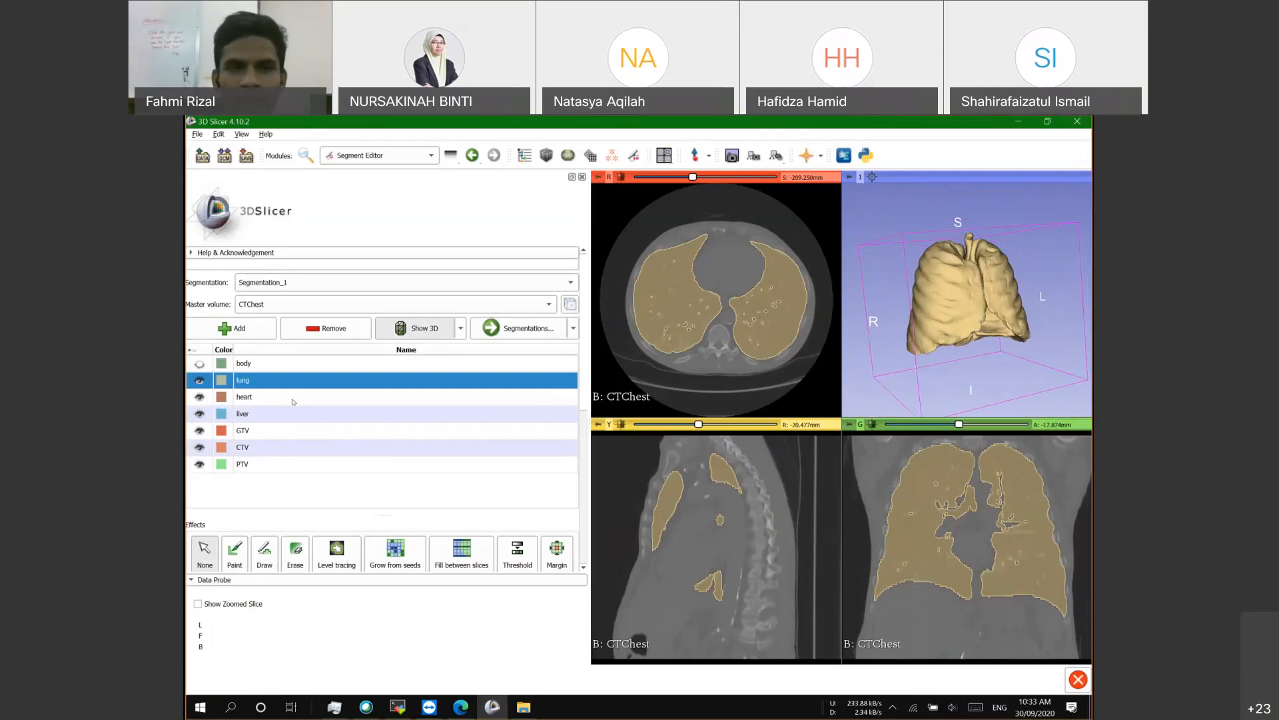
# Step: Toggle the body segment's visibility on and off, leaving it hidden
pyautogui.click(199, 363)
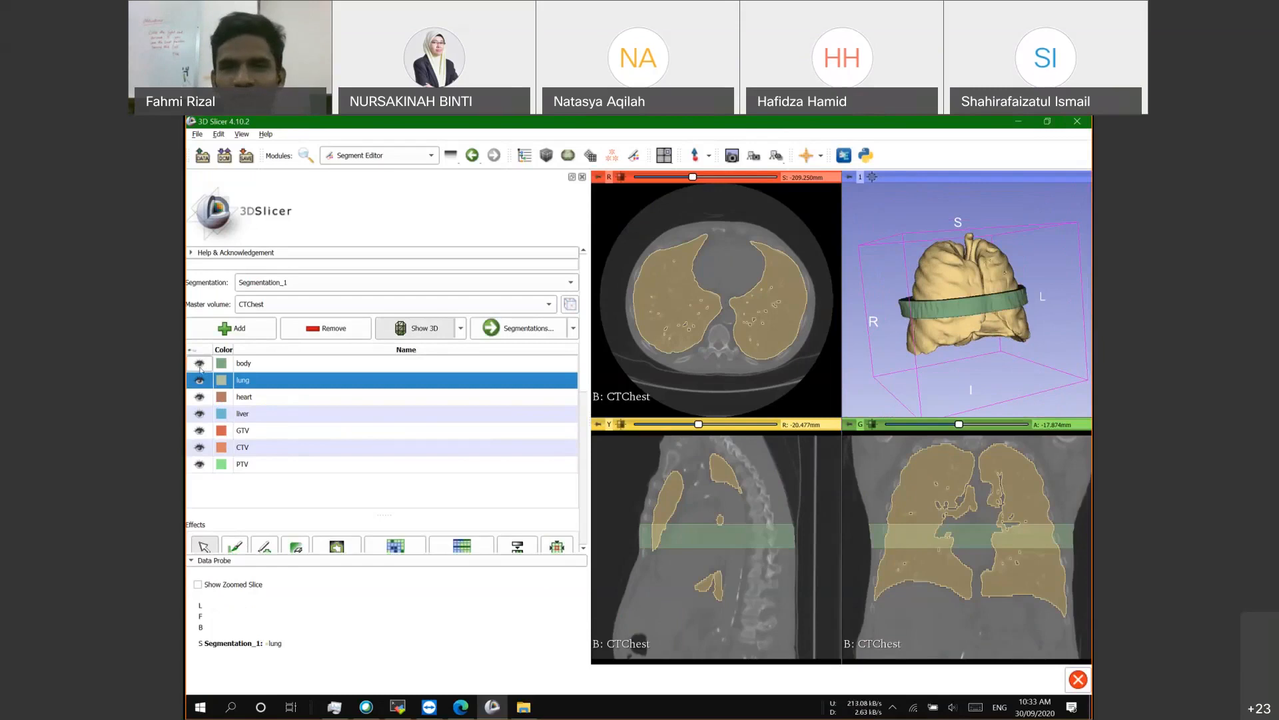
pyautogui.click(199, 364)
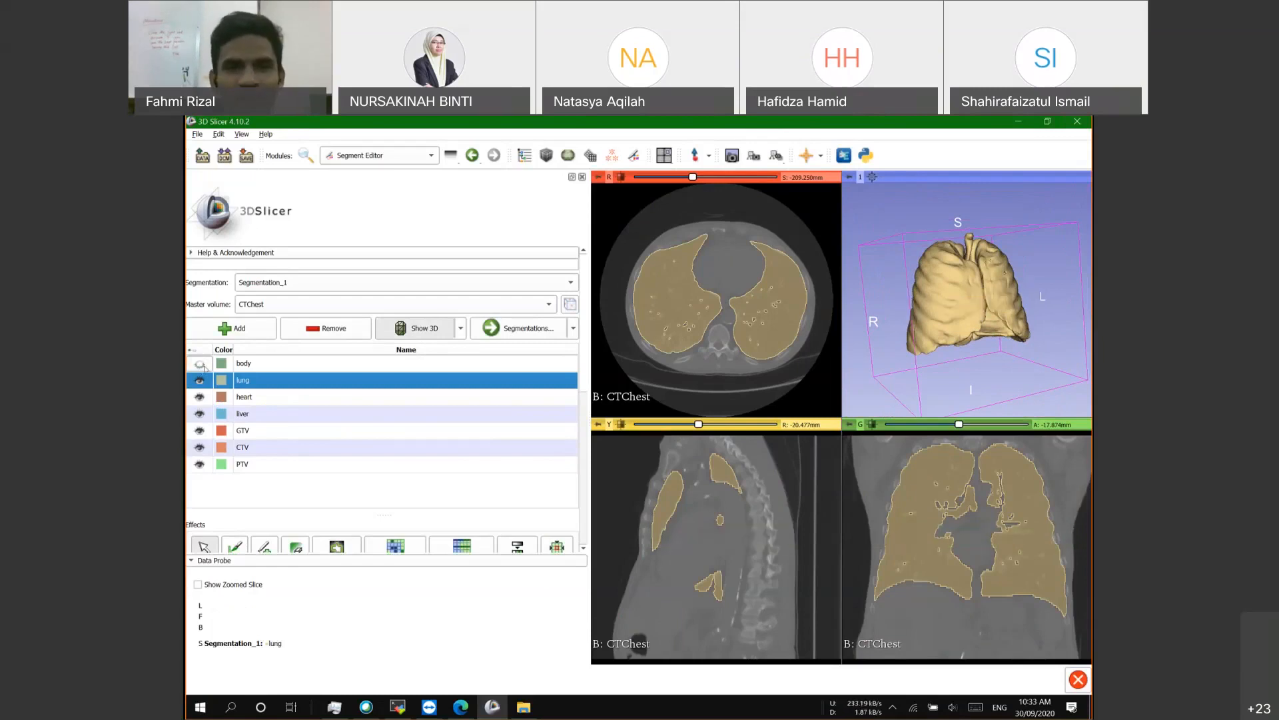
pyautogui.click(201, 364)
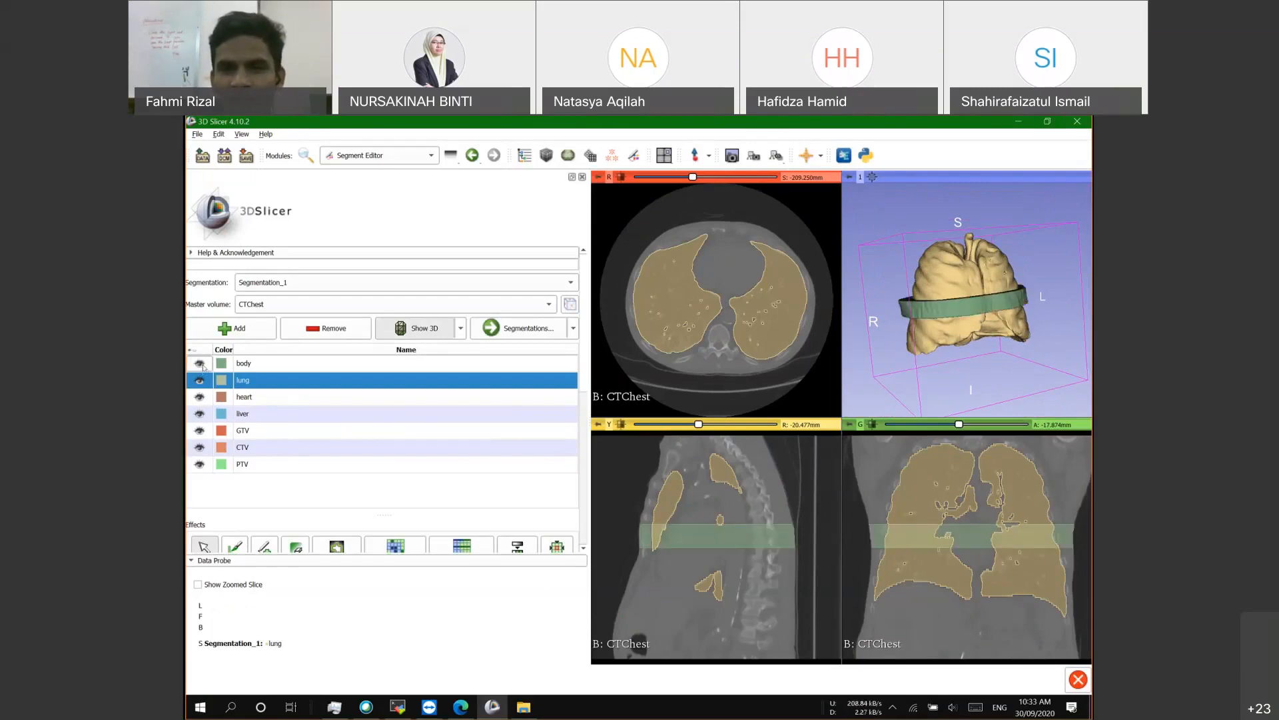
pyautogui.click(201, 363)
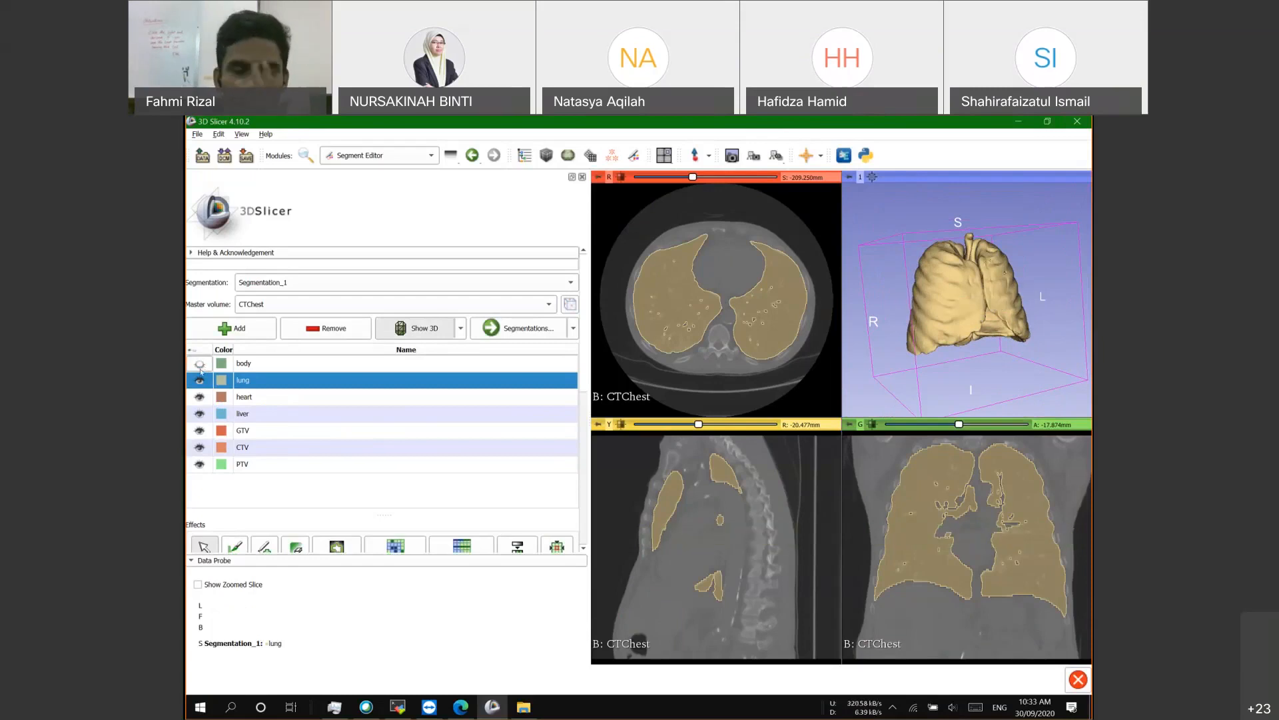
pyautogui.scroll(-1, 229, 386)
pyautogui.scroll(1, 266, 404)
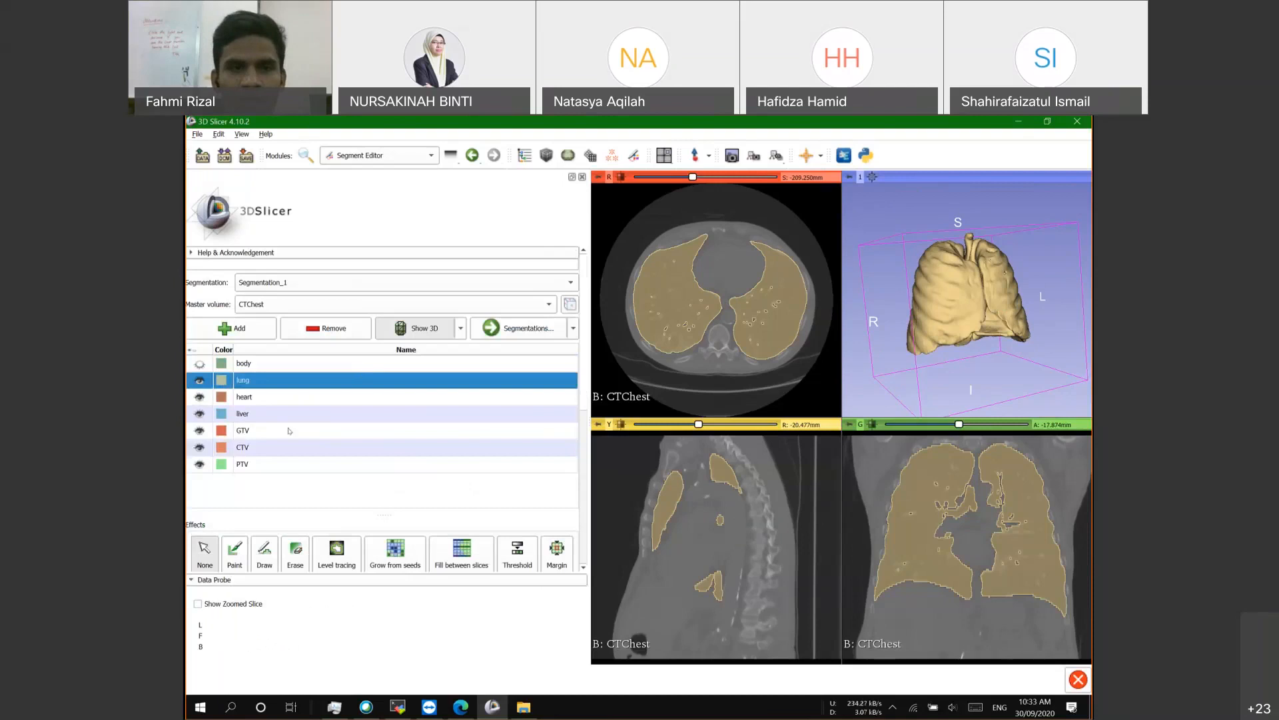
# Step: Select the heart row and toggle the body and lung eye icons, leaving body hidden
pyautogui.click(266, 400)
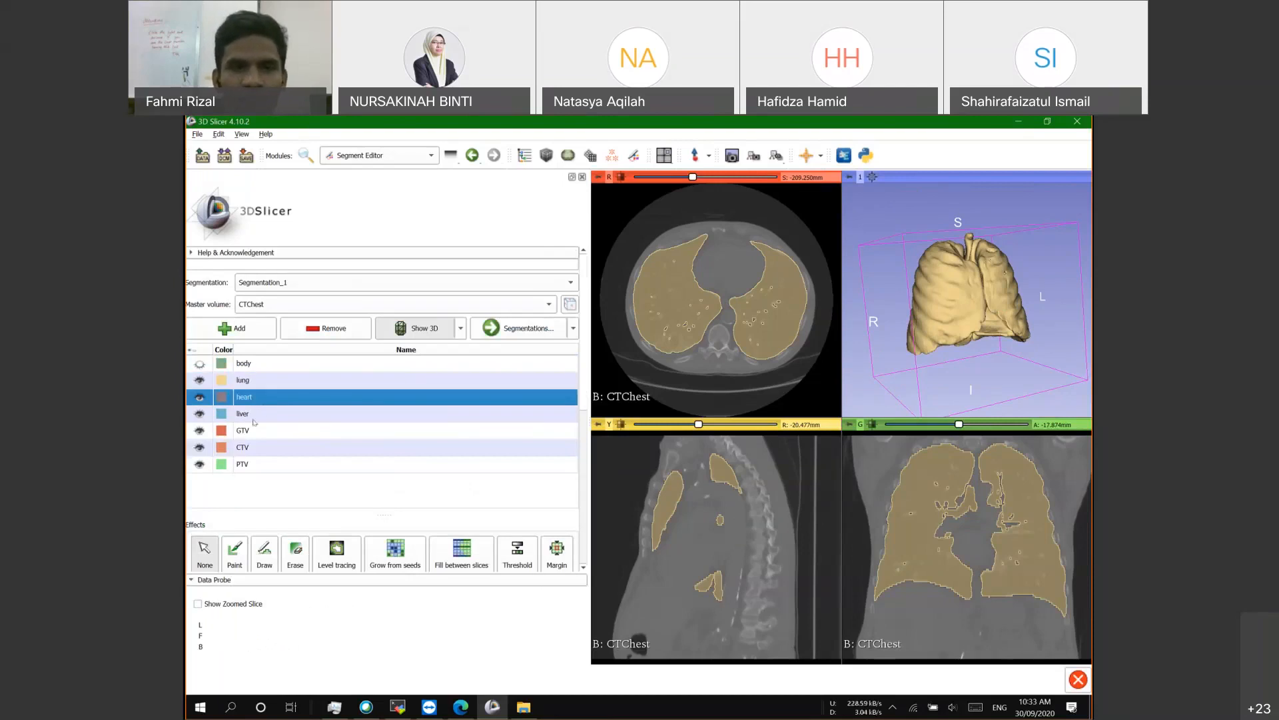
pyautogui.scroll(-1, 254, 422)
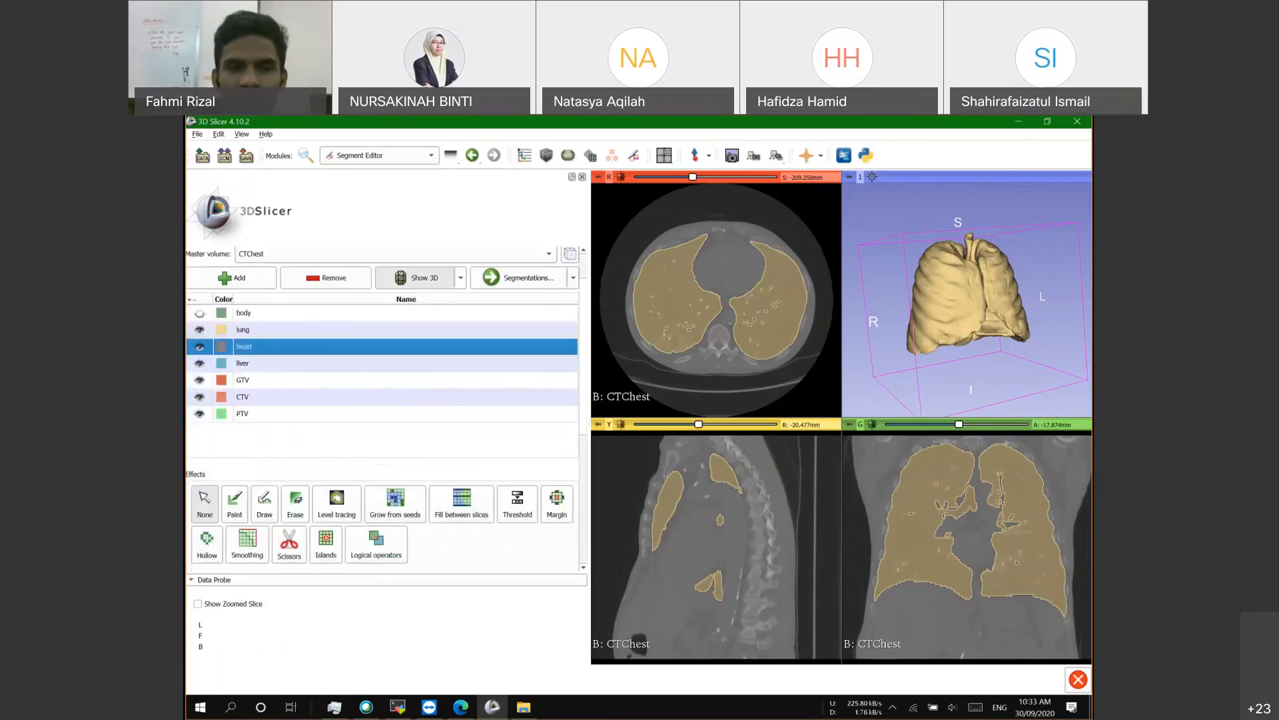
pyautogui.scroll(1, 270, 373)
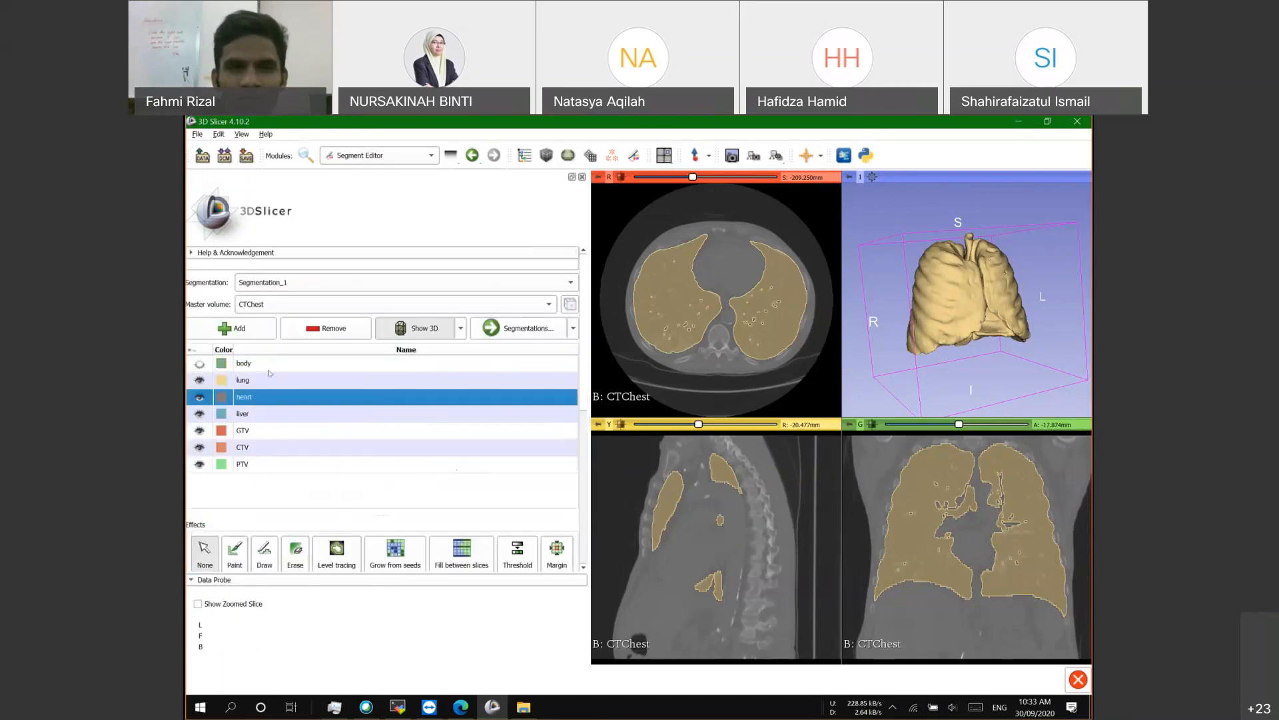
pyautogui.click(200, 364)
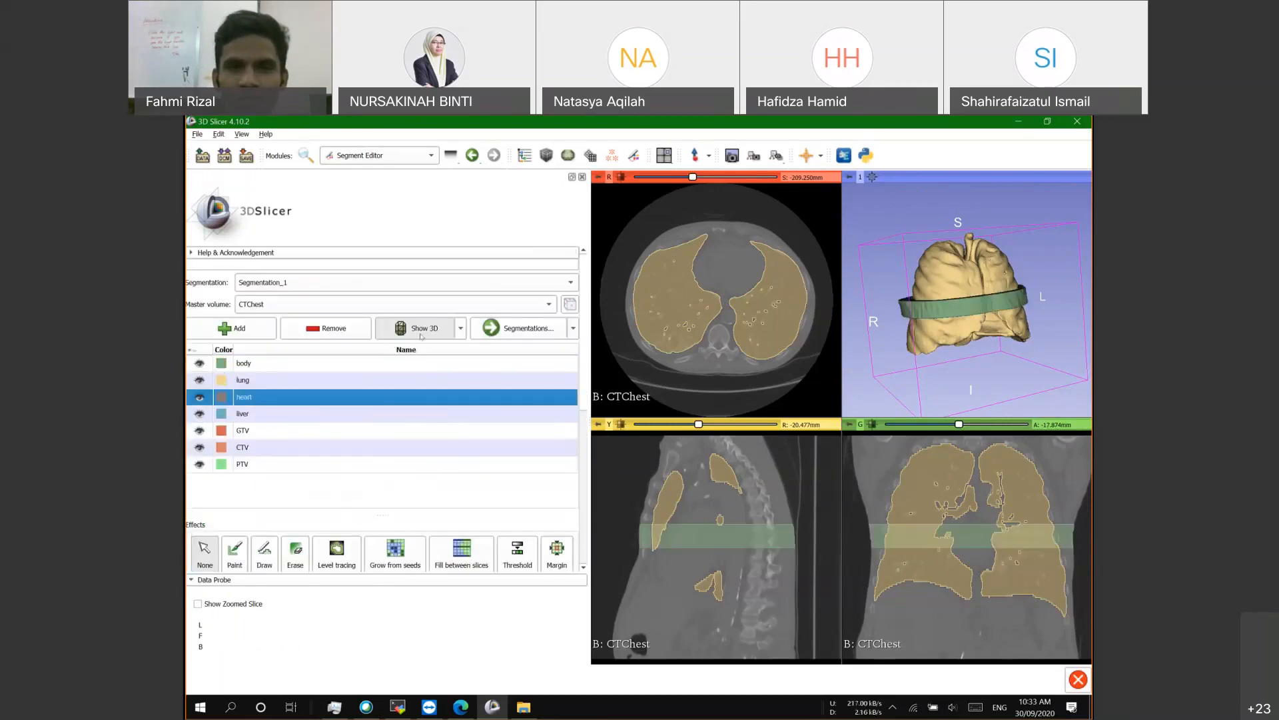
pyautogui.click(199, 379)
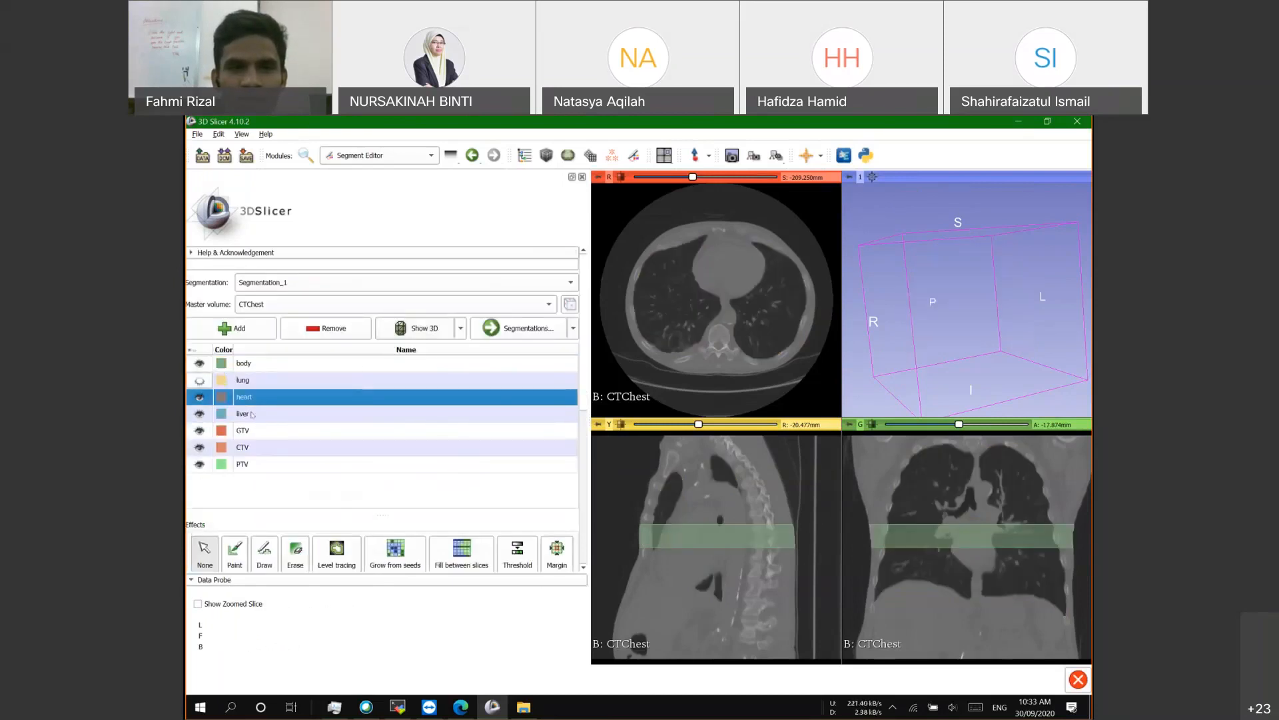
pyautogui.click(199, 364)
pyautogui.scroll(-1, 226, 394)
pyautogui.click(200, 329)
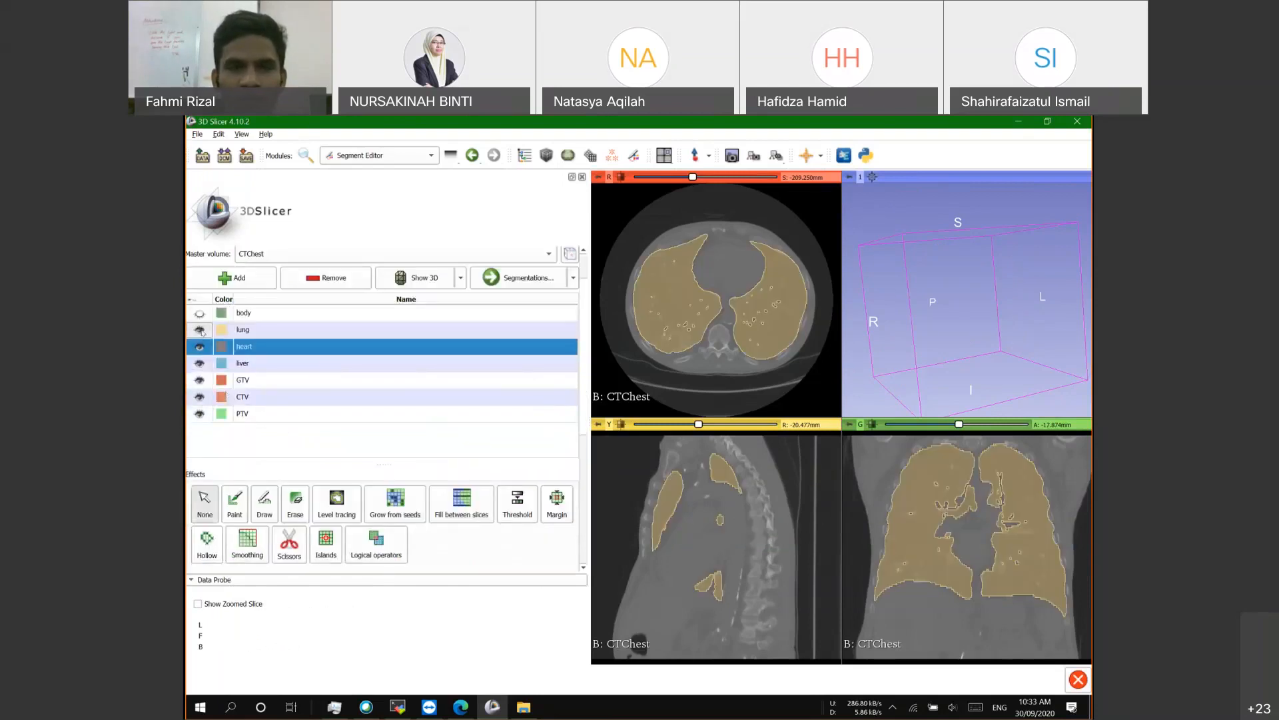
pyautogui.click(200, 330)
pyautogui.click(200, 330)
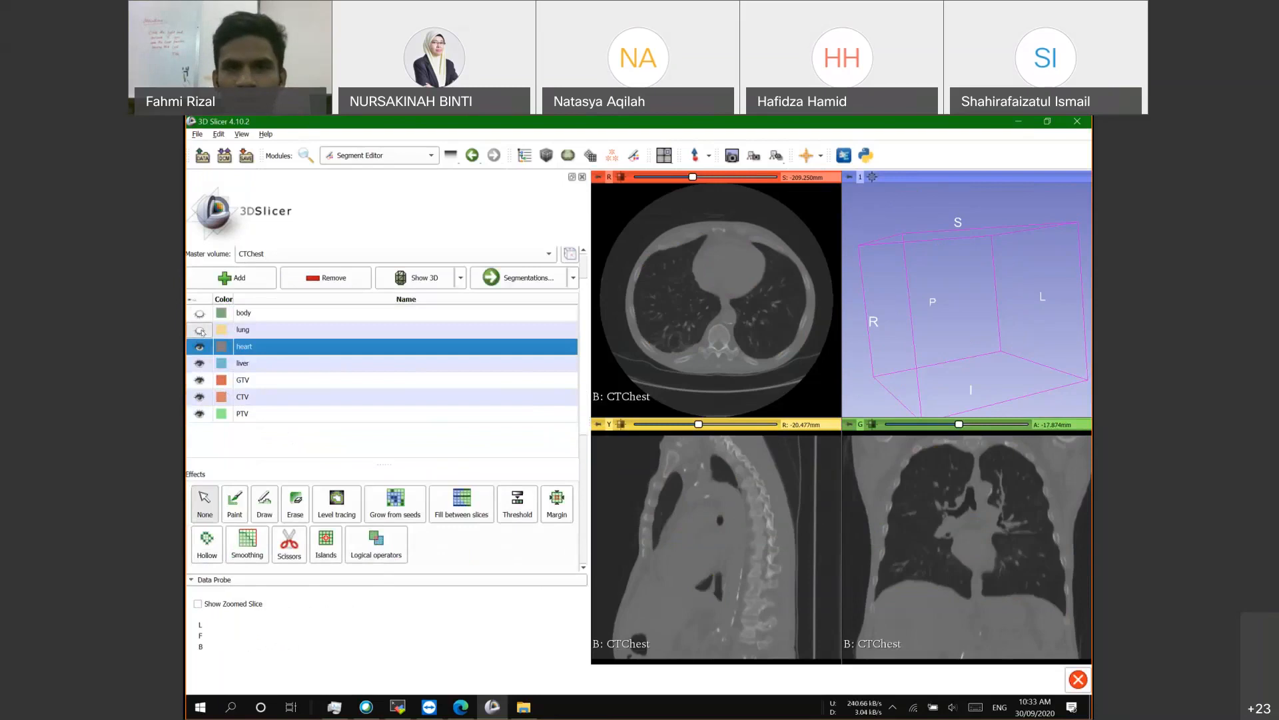
pyautogui.scroll(-3, 255, 443)
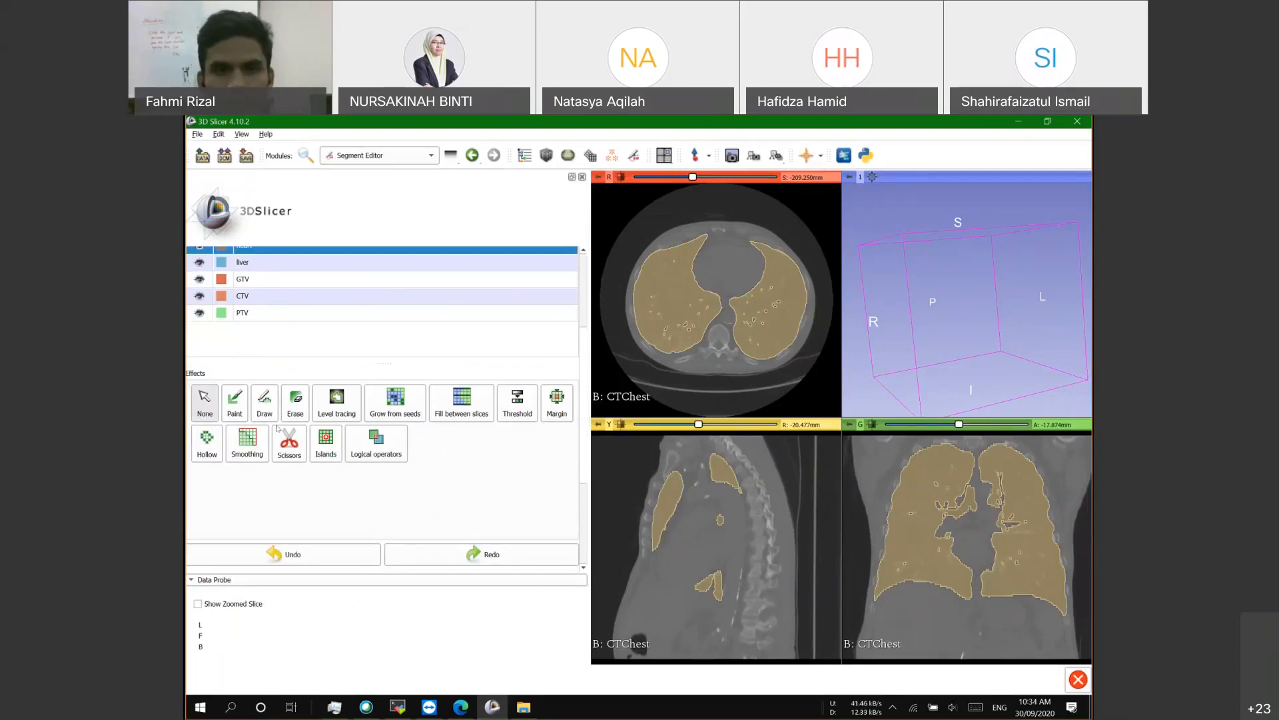
pyautogui.scroll(-2, 444, 515)
pyautogui.scroll(4, 444, 516)
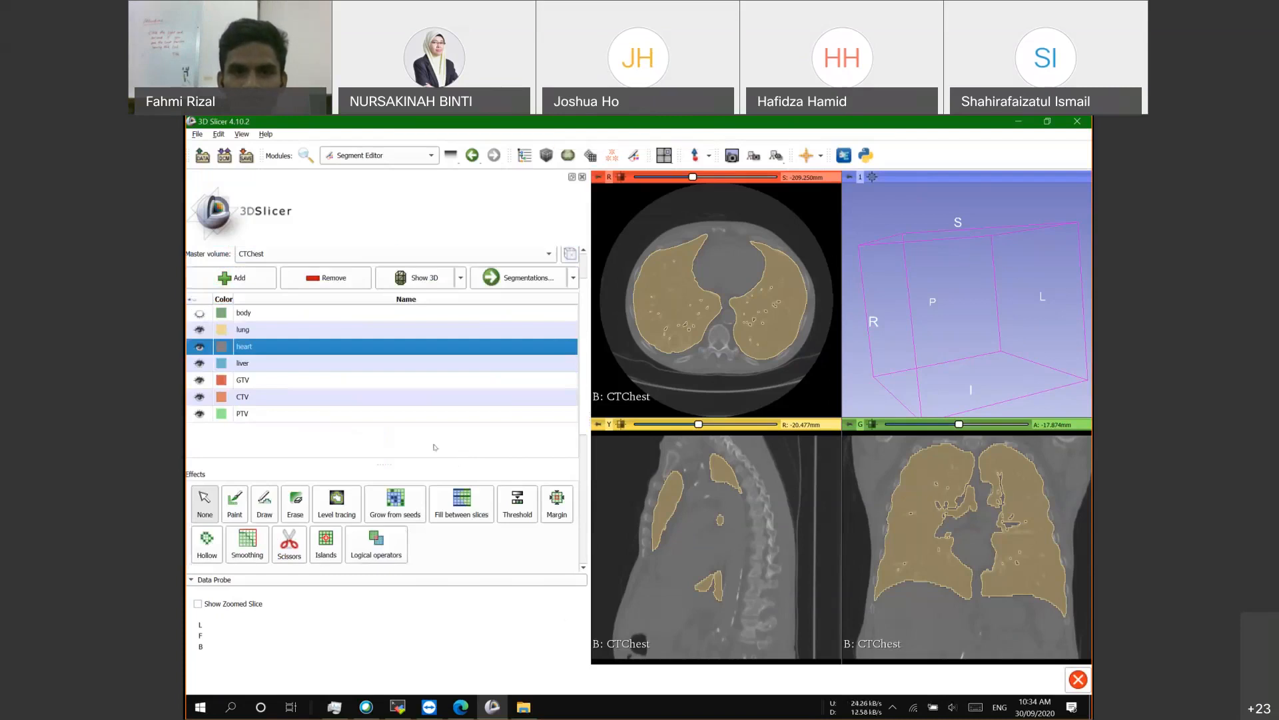
pyautogui.click(934, 707)
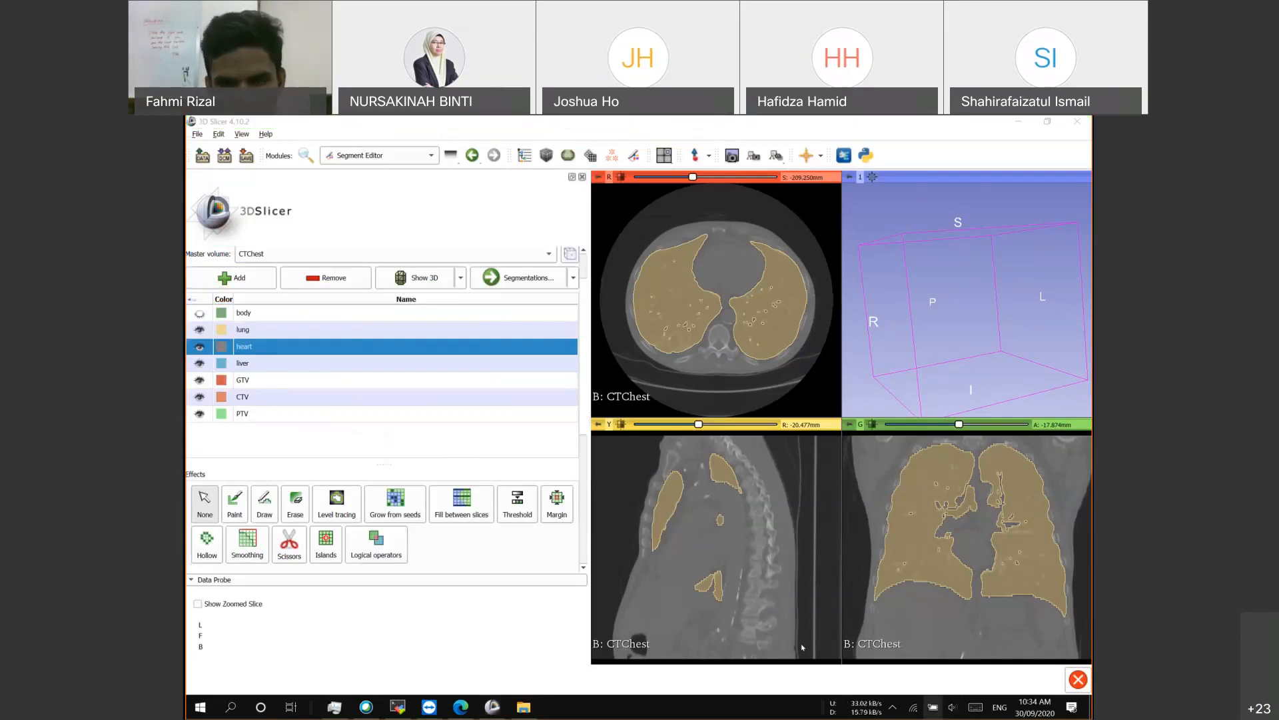
pyautogui.click(953, 707)
pyautogui.scroll(20, 930, 673)
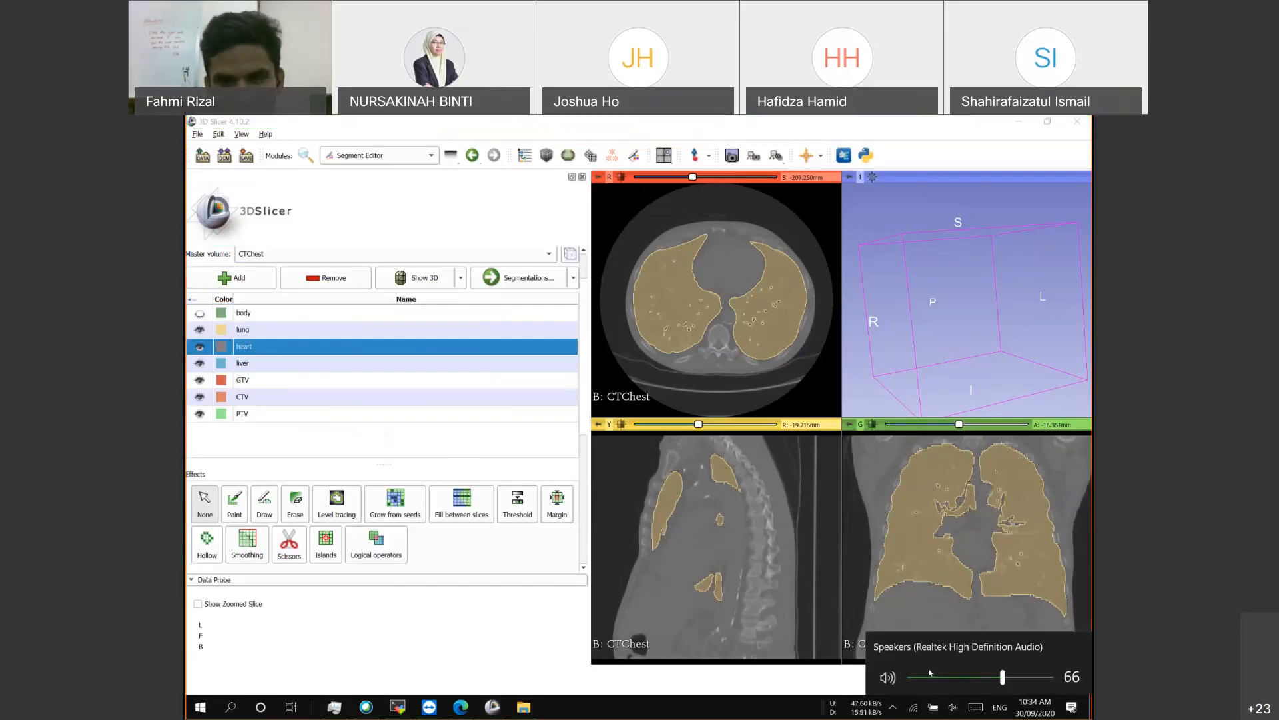
pyautogui.scroll(4, 930, 673)
pyautogui.scroll(-2, 930, 675)
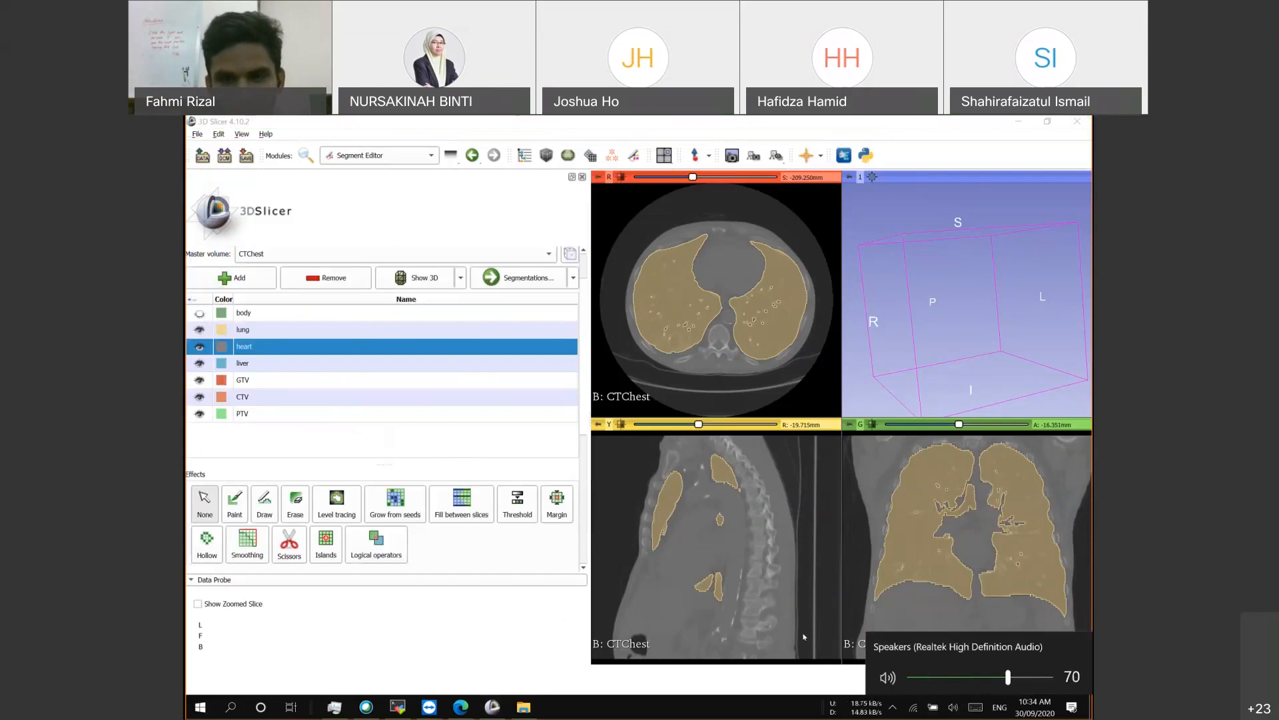
pyautogui.click(490, 449)
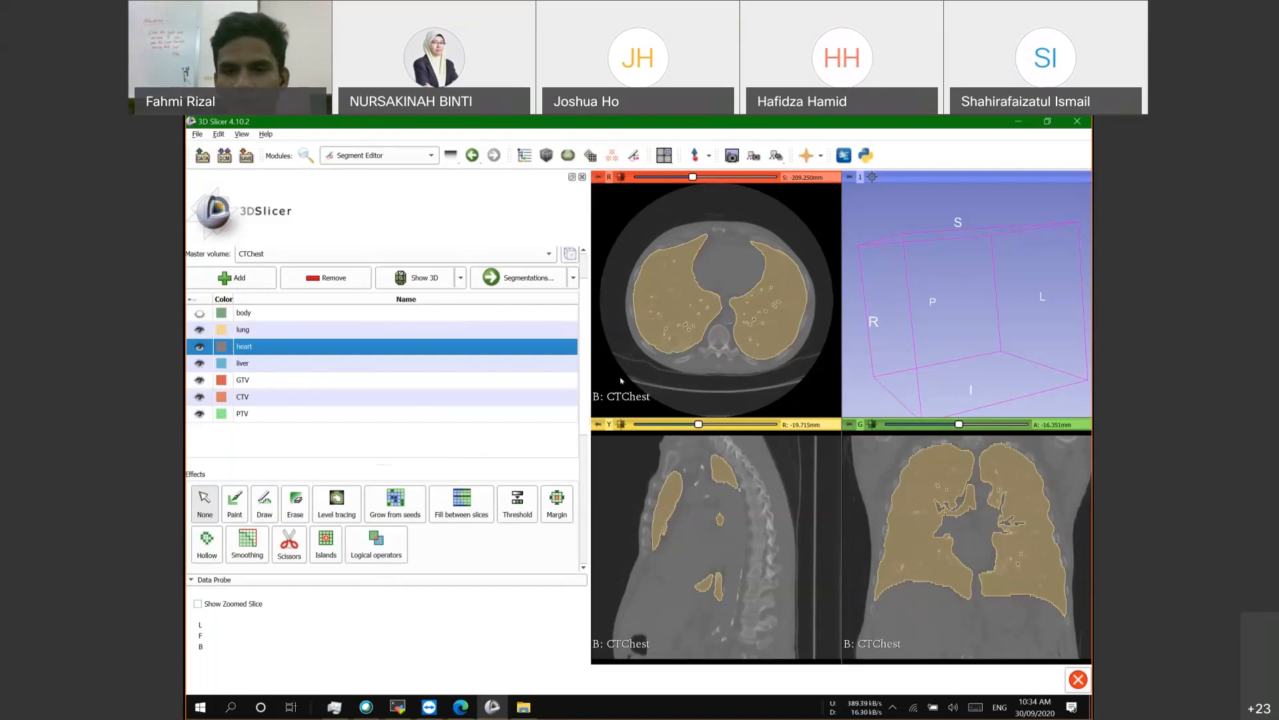
pyautogui.click(953, 707)
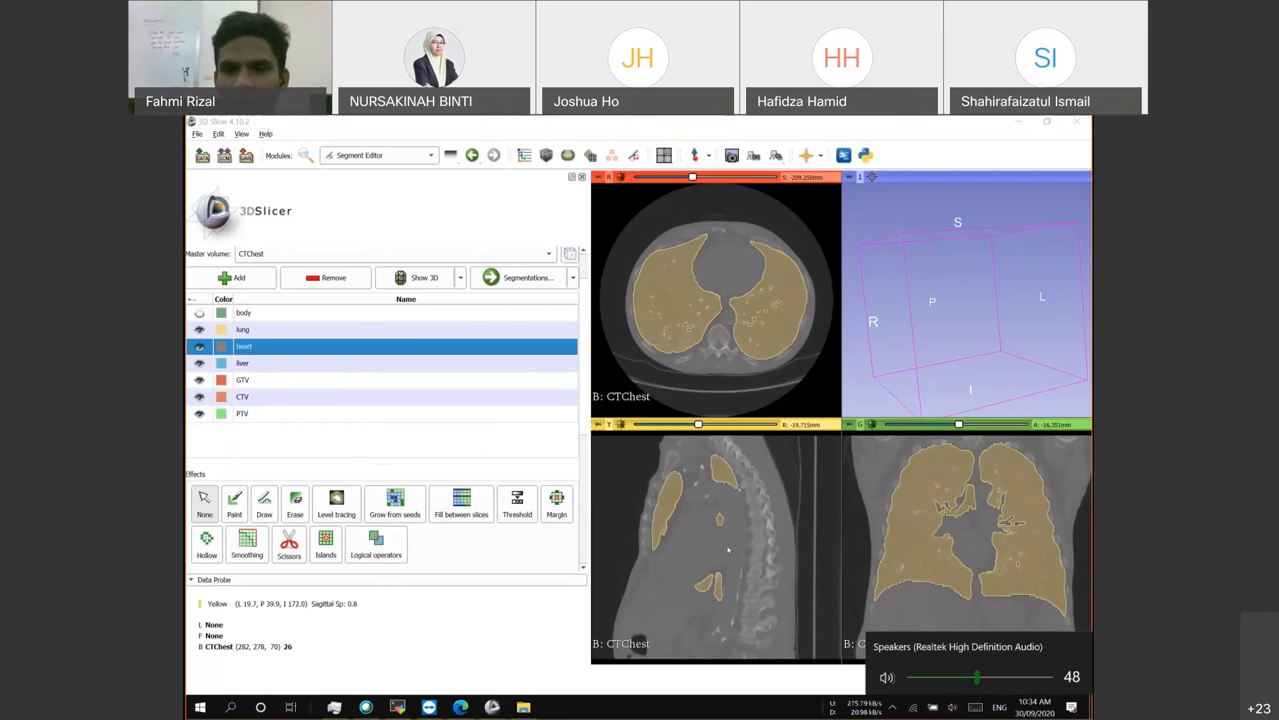
pyautogui.scroll(-14, 727, 553)
pyautogui.scroll(1, 727, 553)
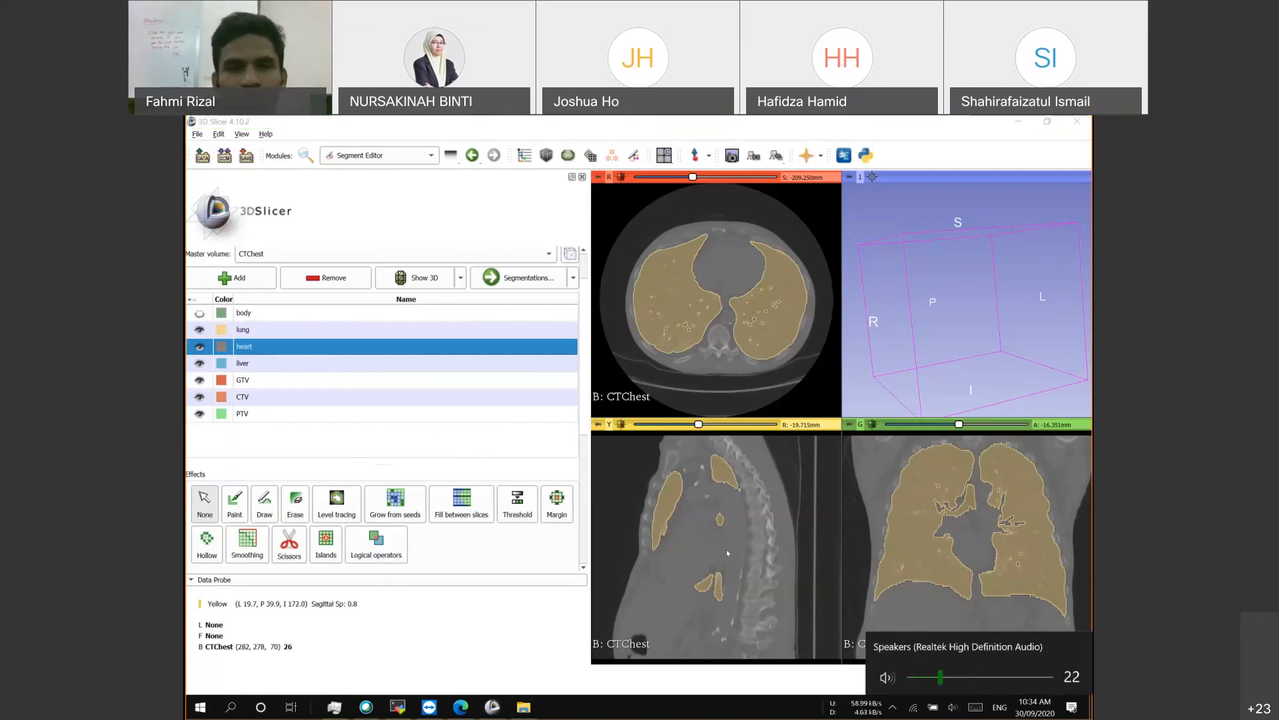
pyautogui.click(412, 432)
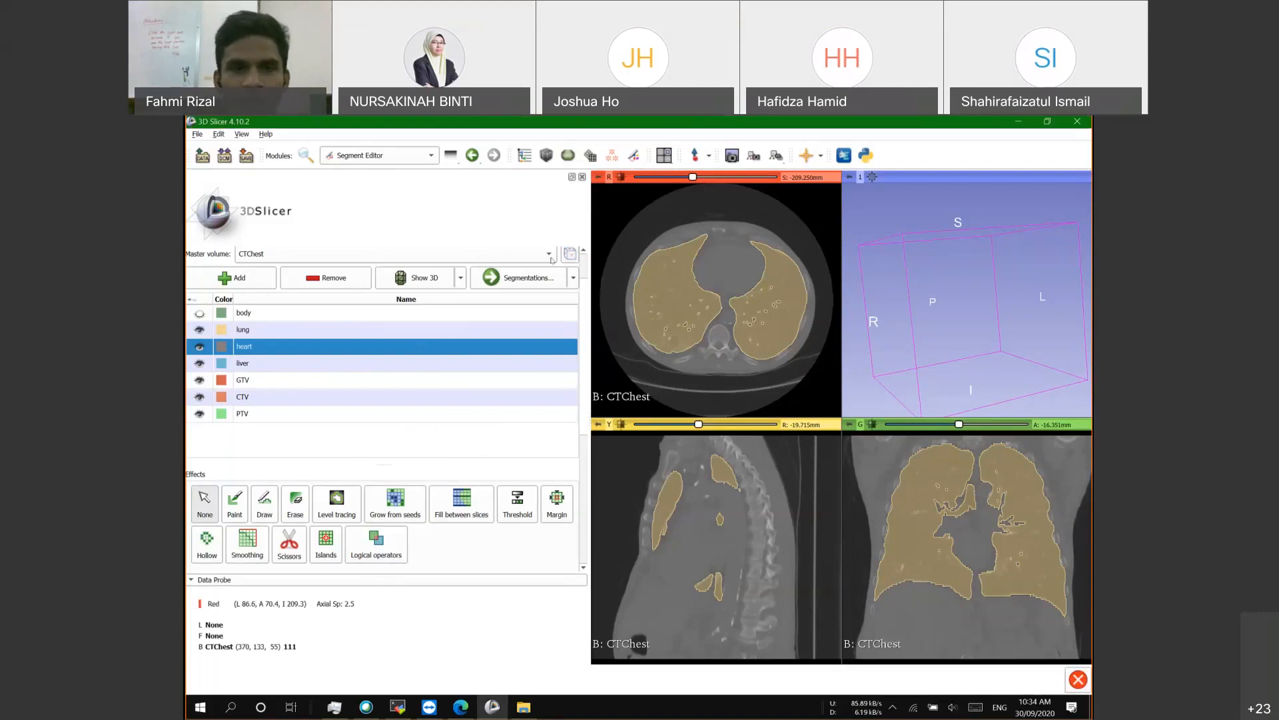
# Step: Step the selected segment from lung down to liver and activate the Level tracing effect
pyautogui.click(247, 329)
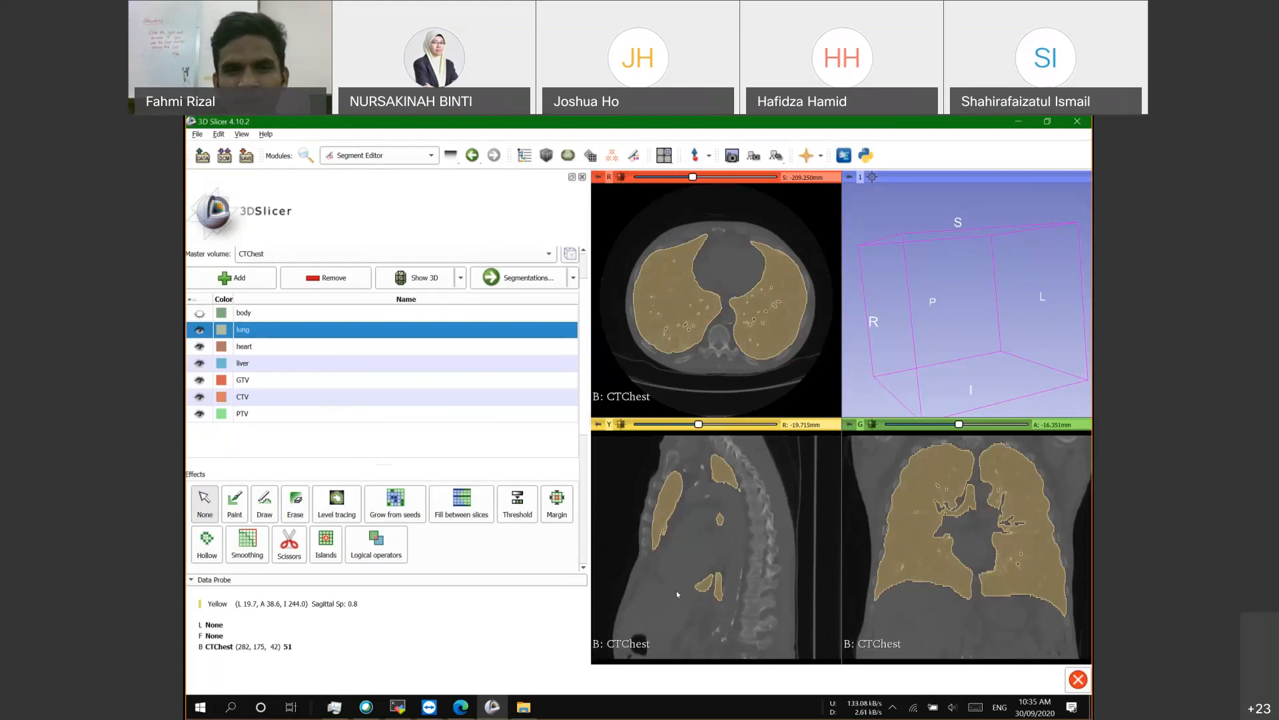
pyautogui.scroll(-2, 332, 440)
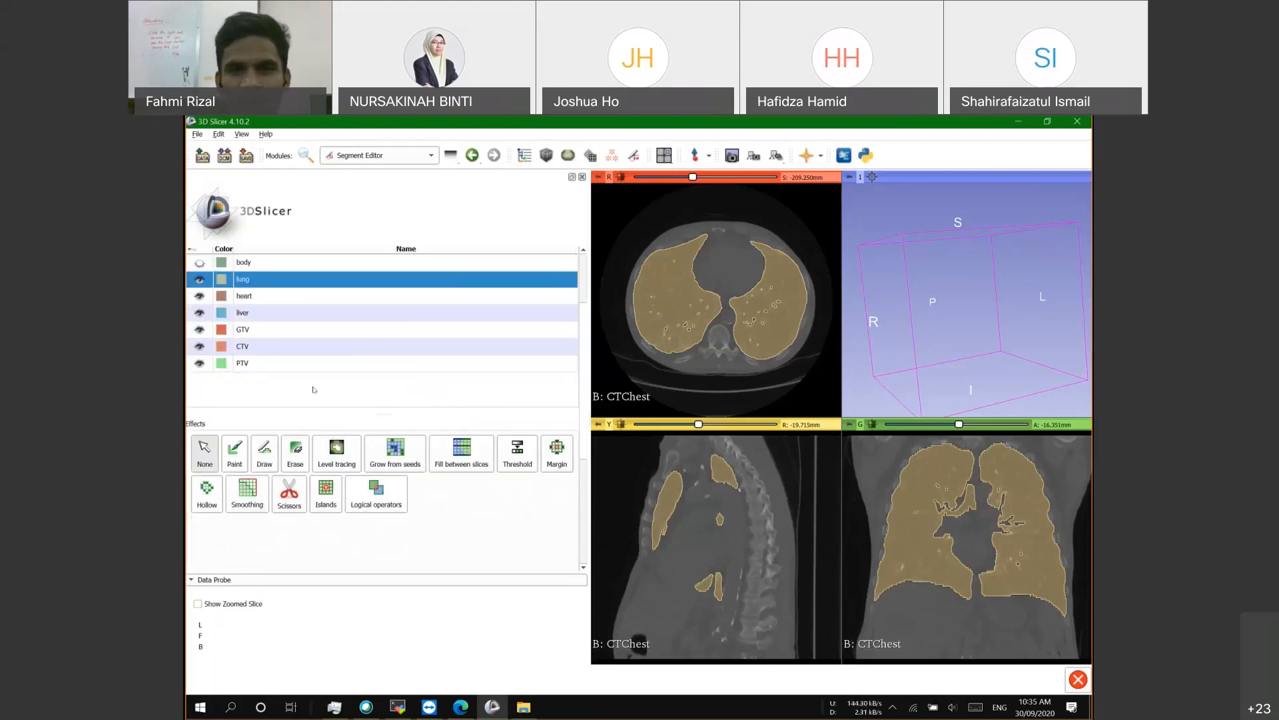
pyautogui.press('Down')
pyautogui.press('Down')
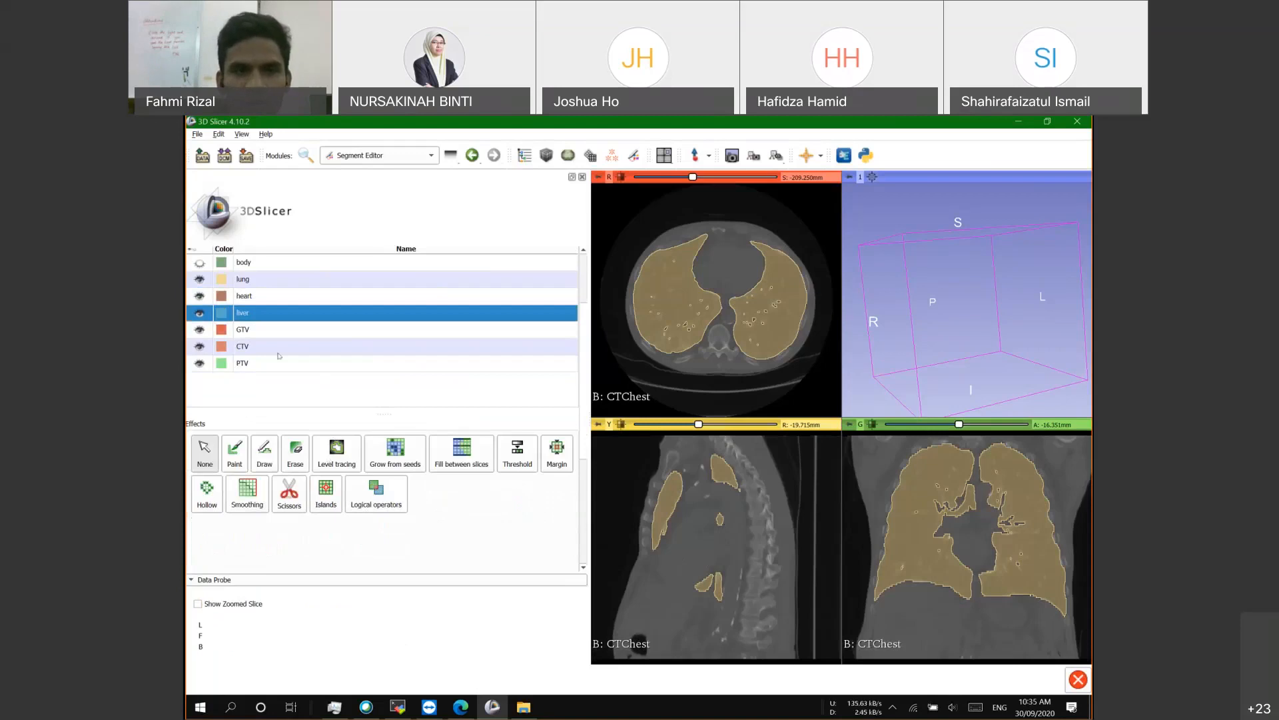
pyautogui.click(322, 471)
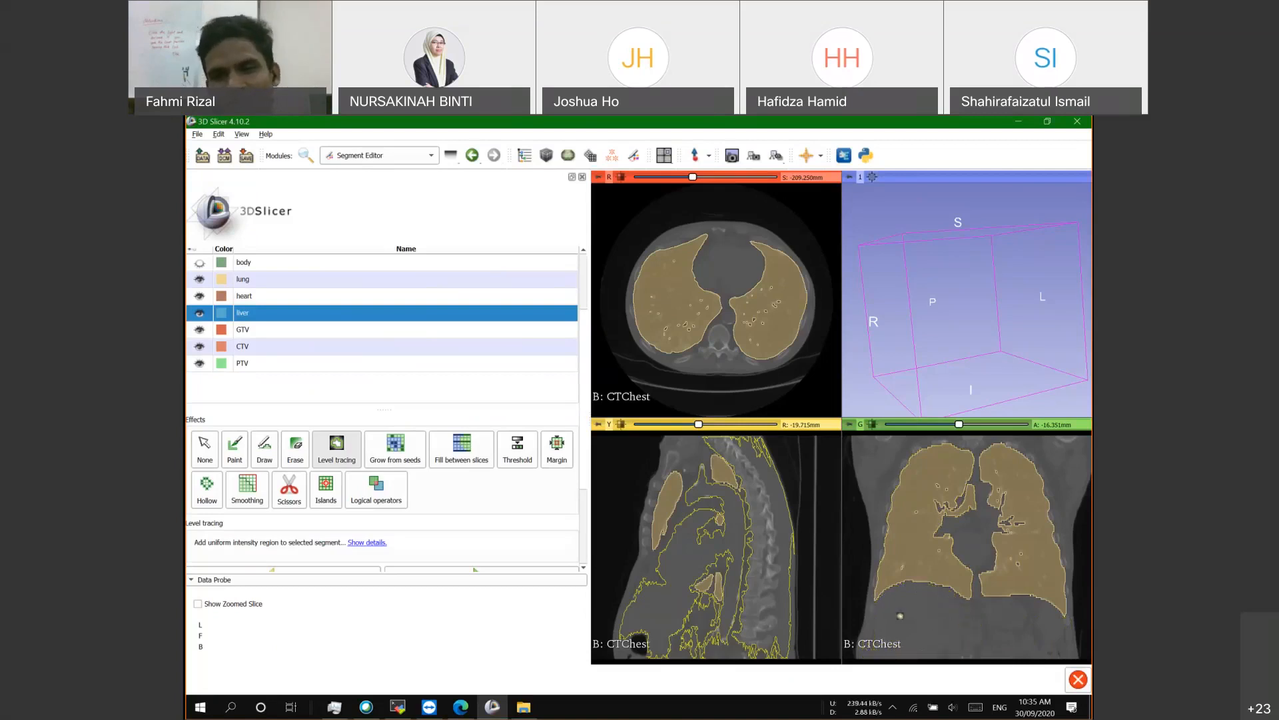
# Step: Fit the sagittal and axial slice views to the window, then select lung and try Paint
pyautogui.scroll(-8, 915, 484)
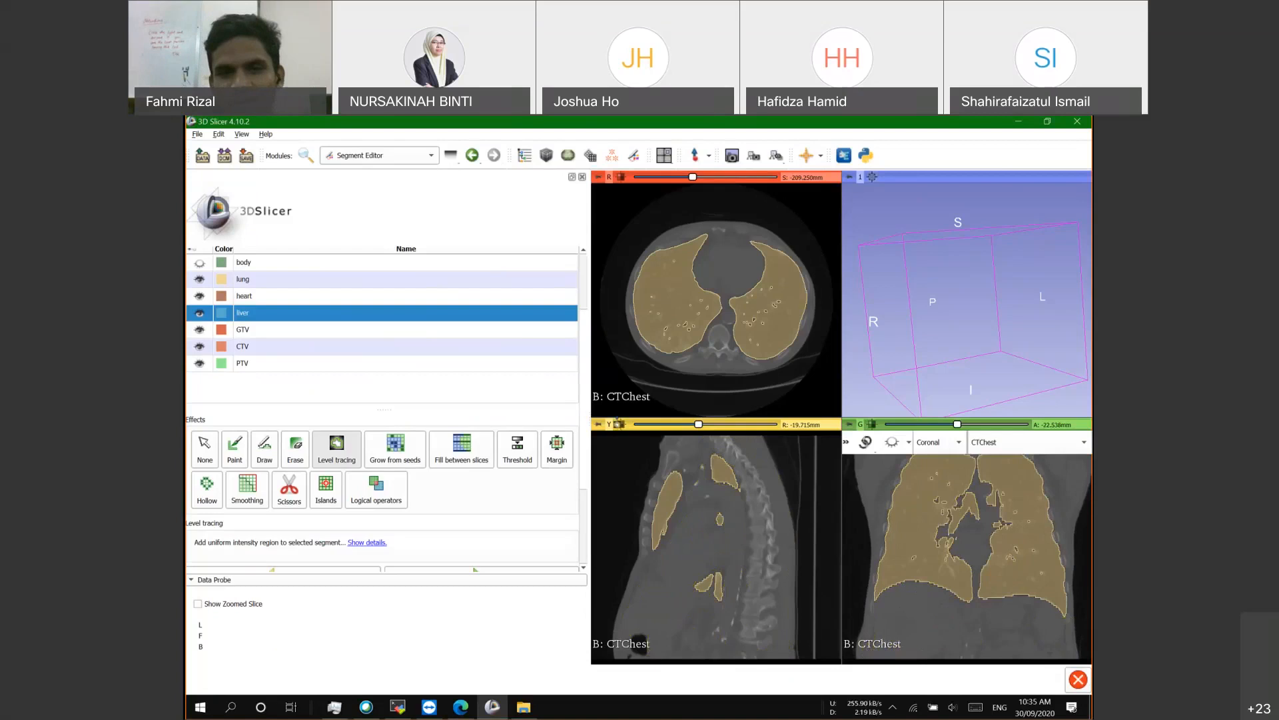
pyautogui.click(618, 423)
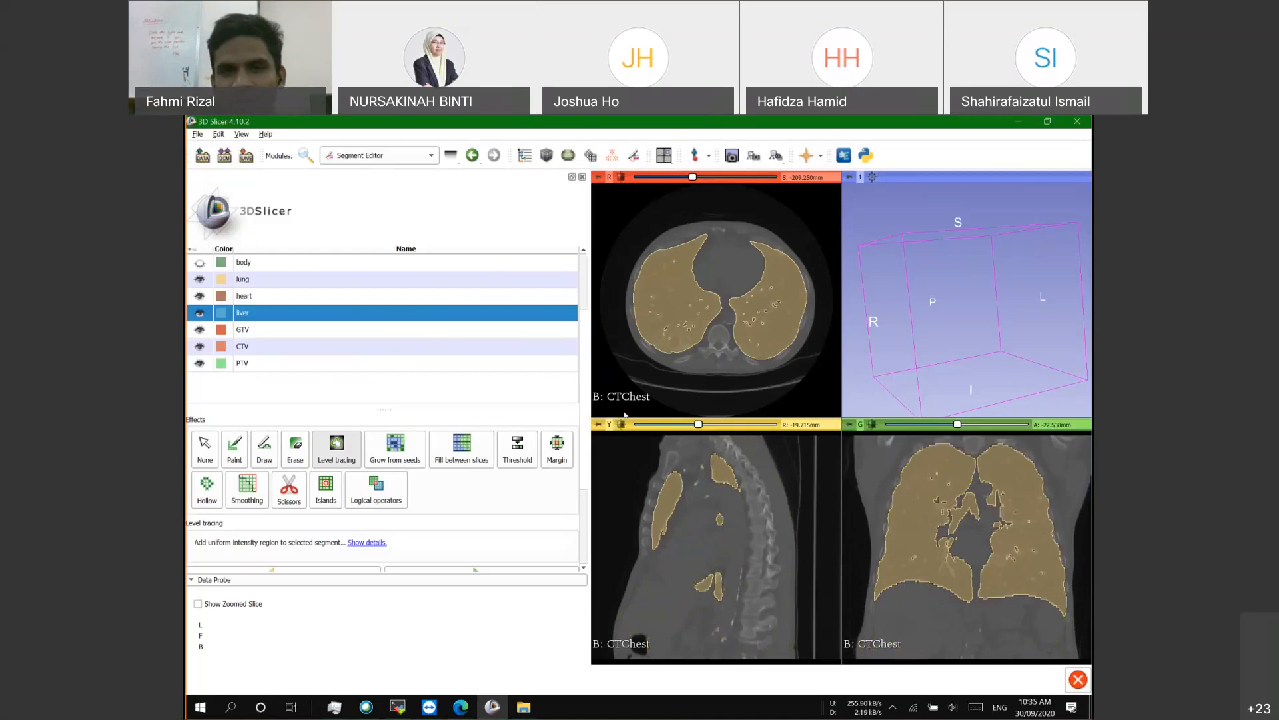
pyautogui.click(623, 177)
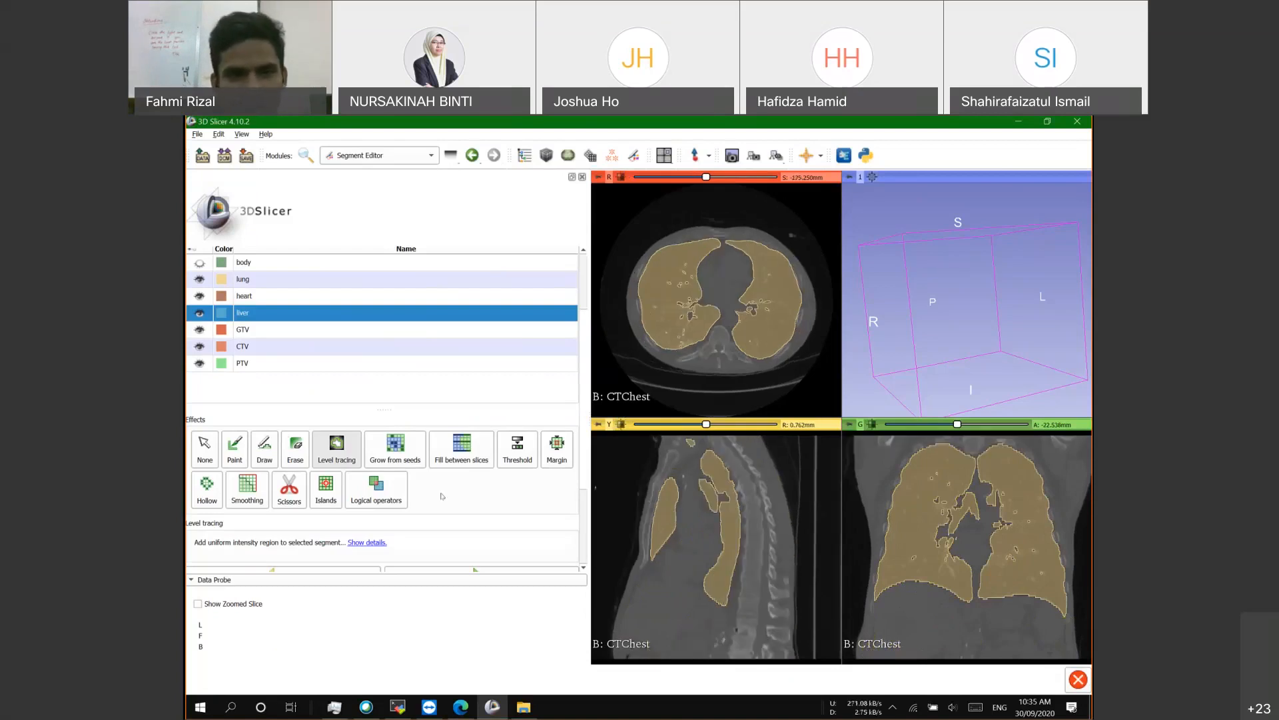
pyautogui.click(243, 280)
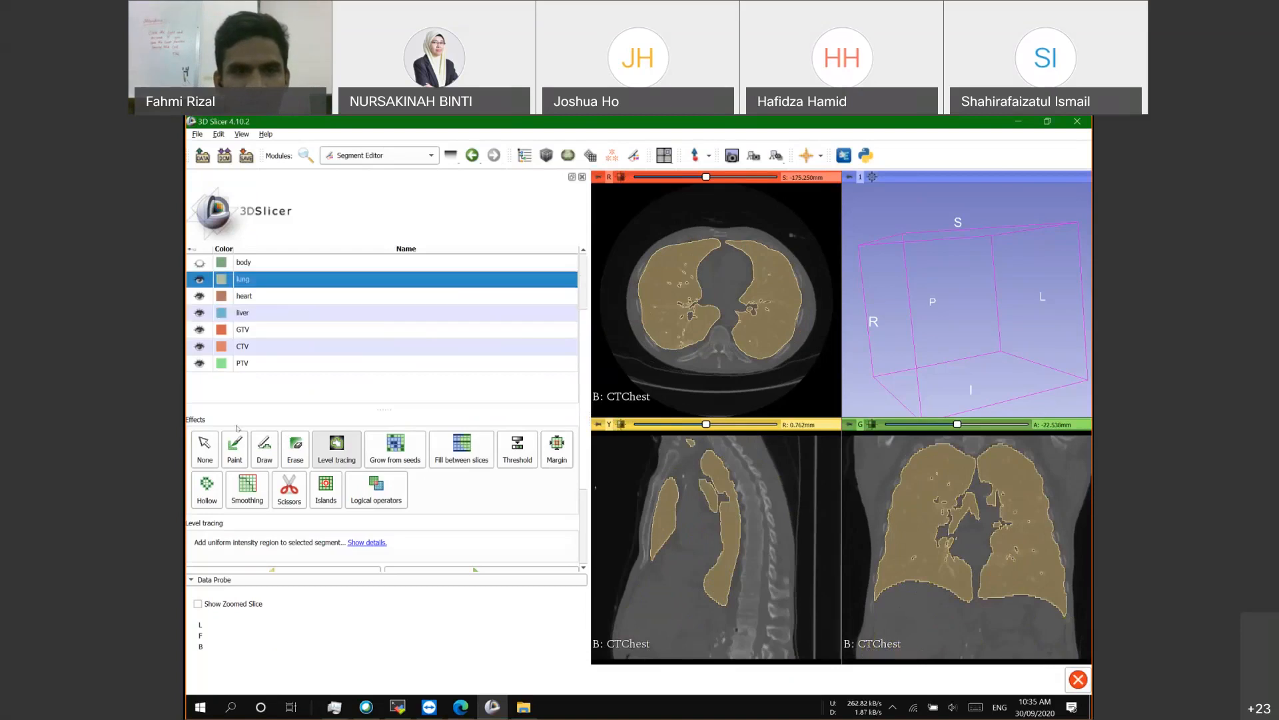
pyautogui.click(235, 445)
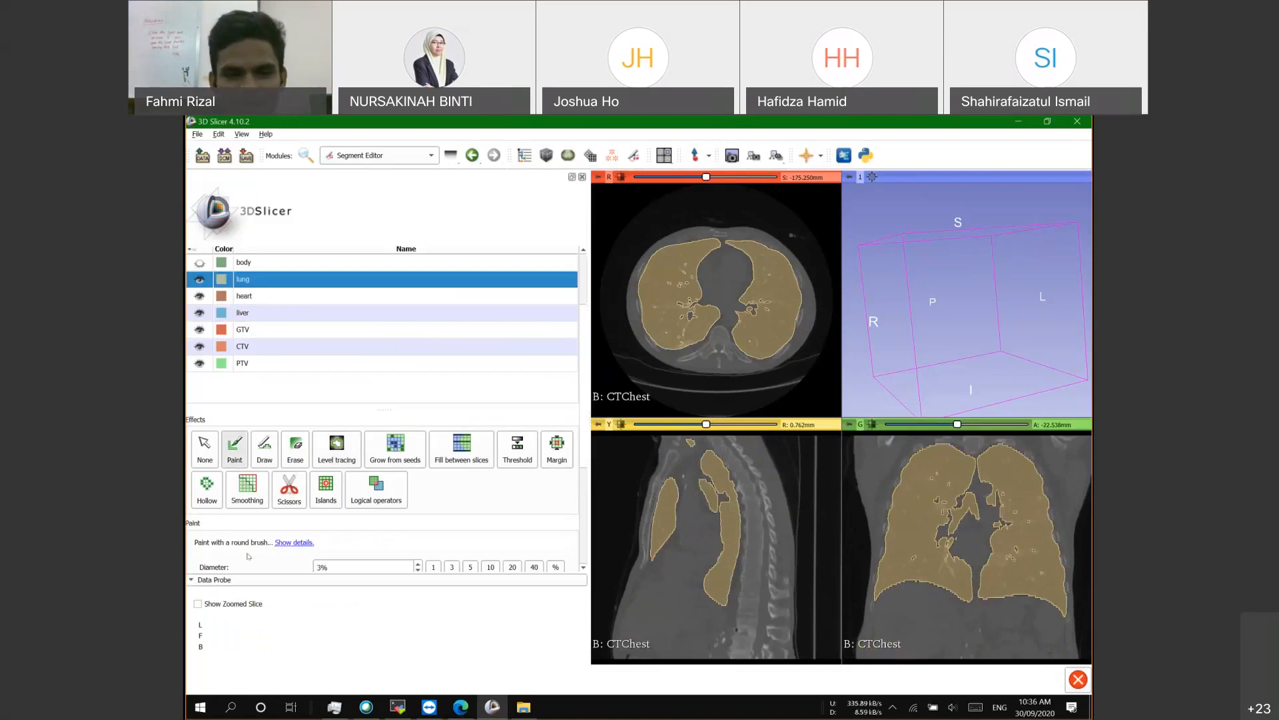
# Step: Dismiss the Webex meetings window and select the liver segment
pyautogui.click(367, 705)
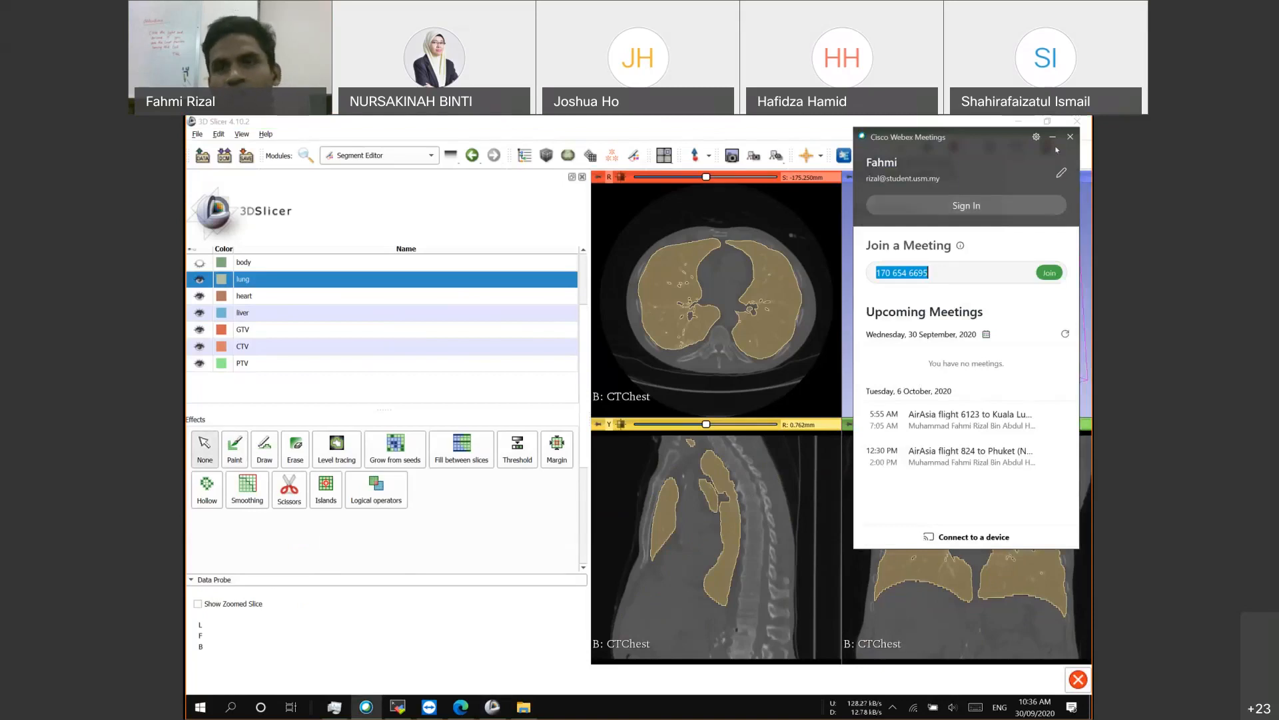
pyautogui.click(707, 301)
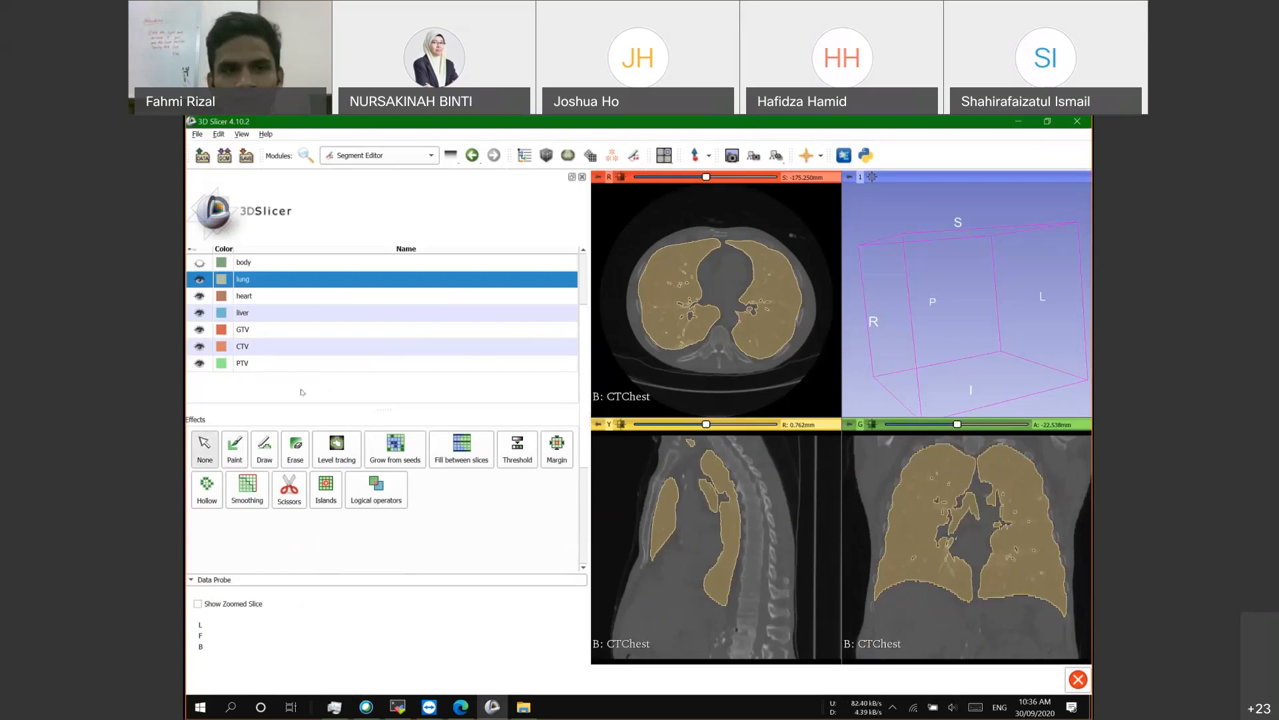
pyautogui.click(268, 313)
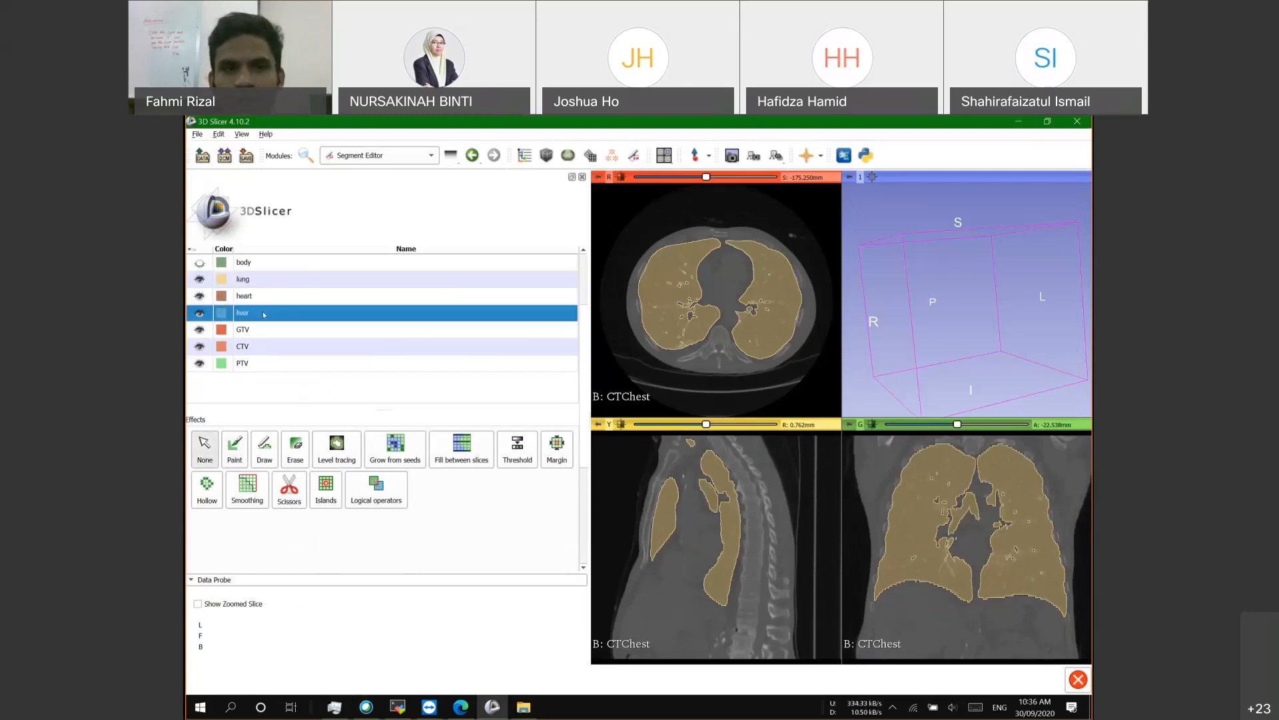
# Step: Raise the speaker volume to 50 and return to Slicer
pyautogui.click(952, 707)
pyautogui.click(975, 679)
pyautogui.moveTo(974, 679); pyautogui.dragTo(982, 678)
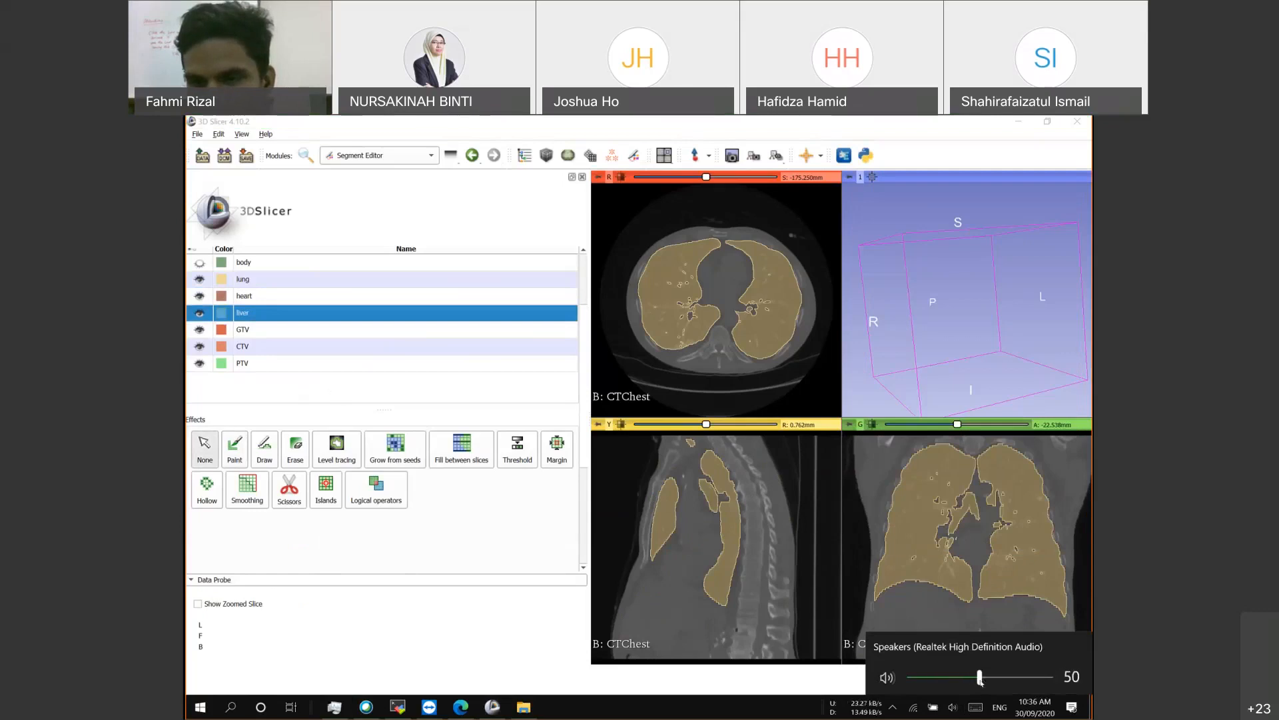
pyautogui.click(486, 400)
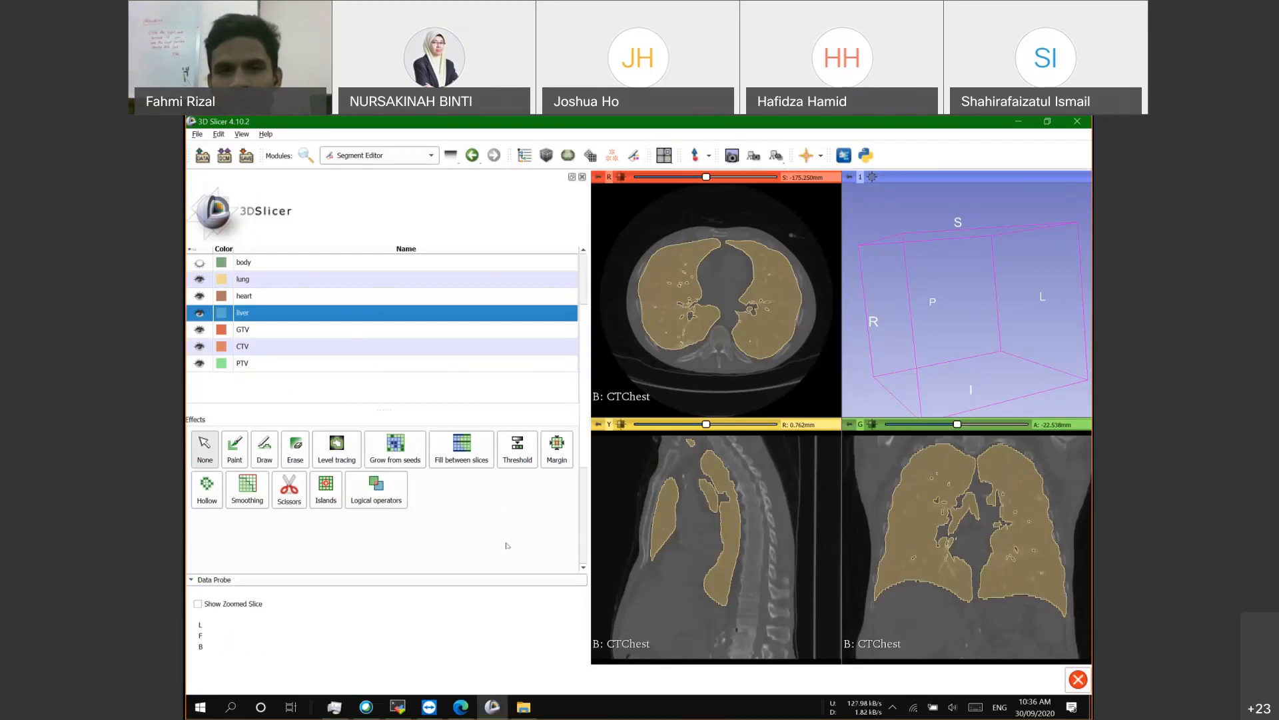
pyautogui.scroll(3, 506, 545)
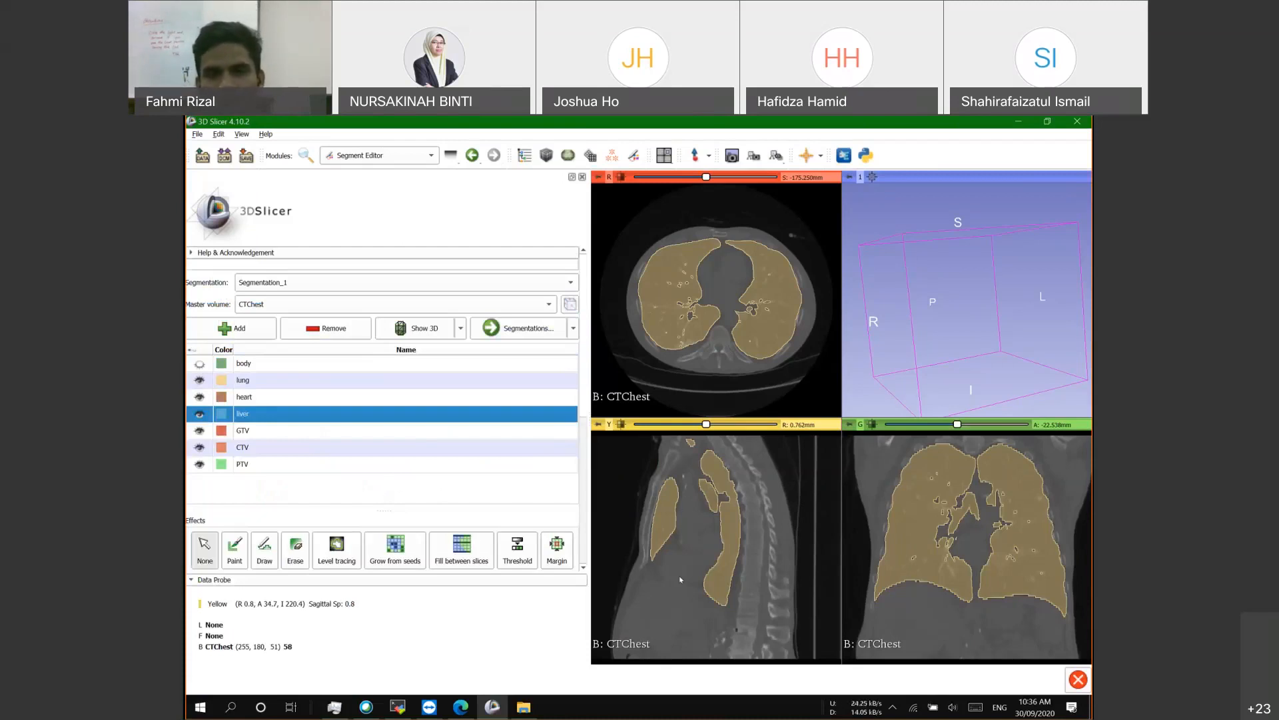
# Step: Select the body segment, show it, and hide the lung segment
pyautogui.click(265, 361)
pyautogui.click(199, 363)
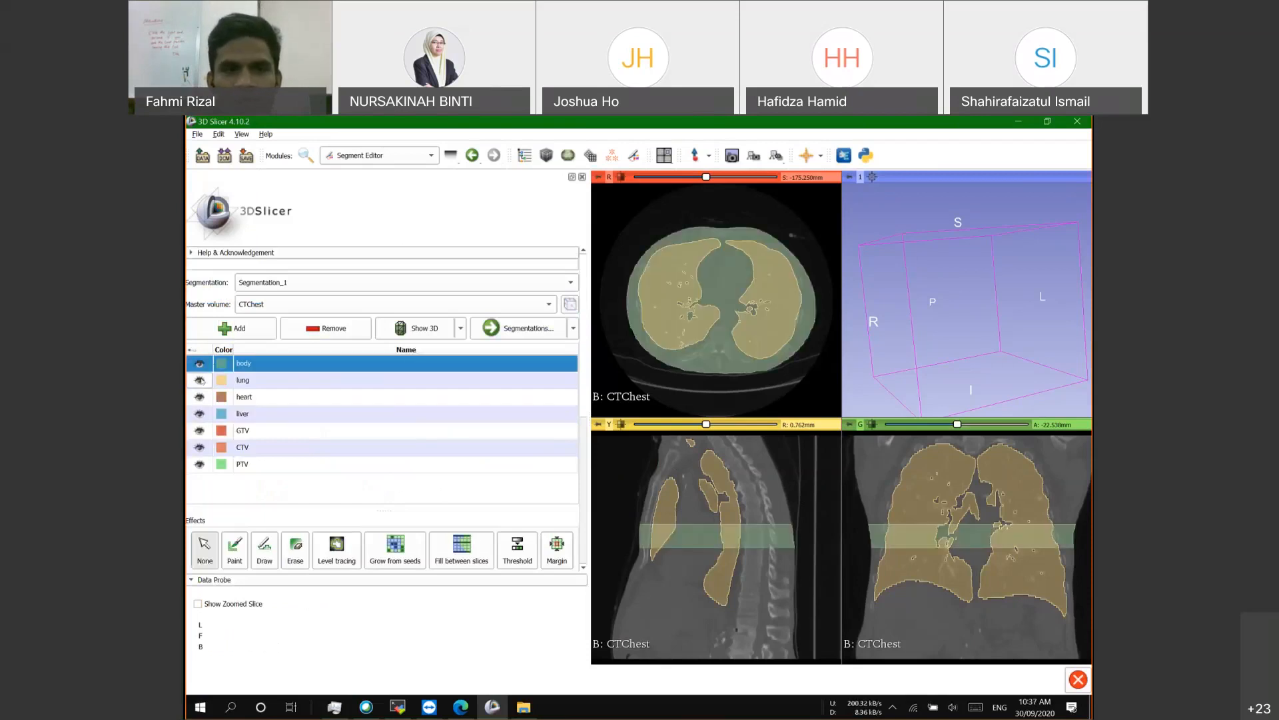
pyautogui.click(199, 380)
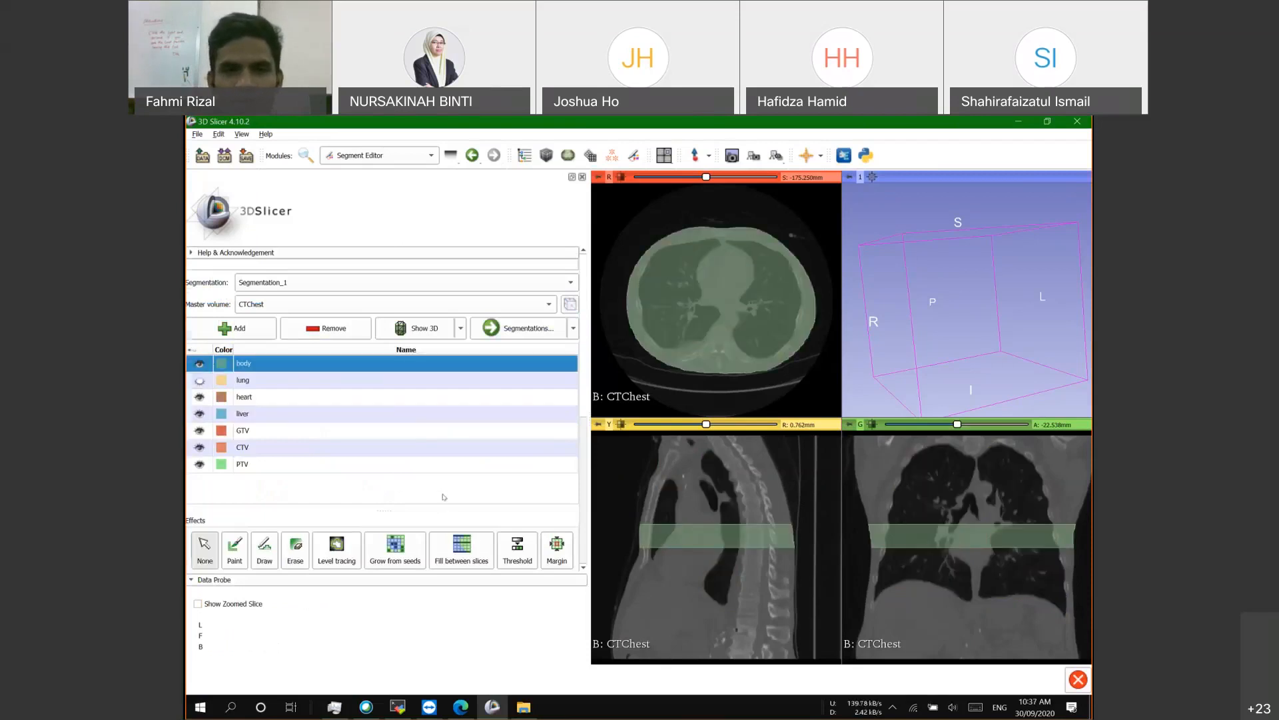
pyautogui.scroll(-1, 493, 477)
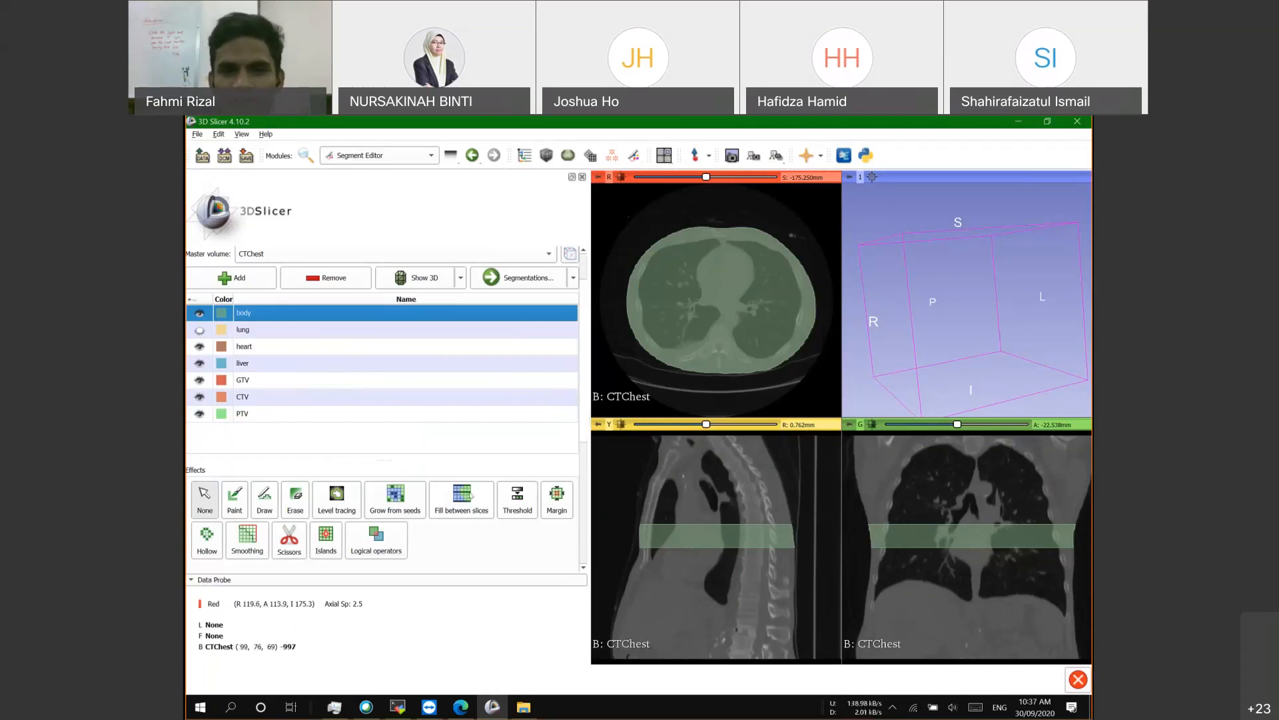
# Step: Activate Threshold and set its intensity range to -854.20 to 913.39
pyautogui.press('7')
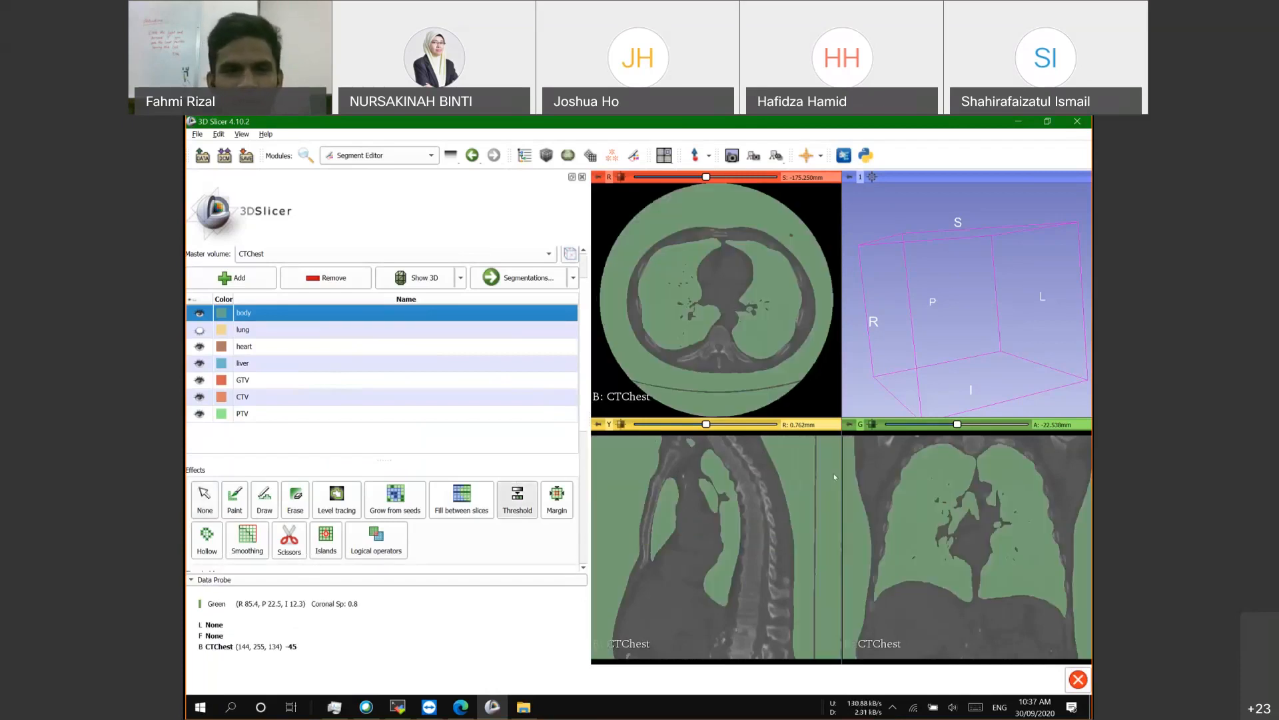
pyautogui.scroll(-5, 403, 440)
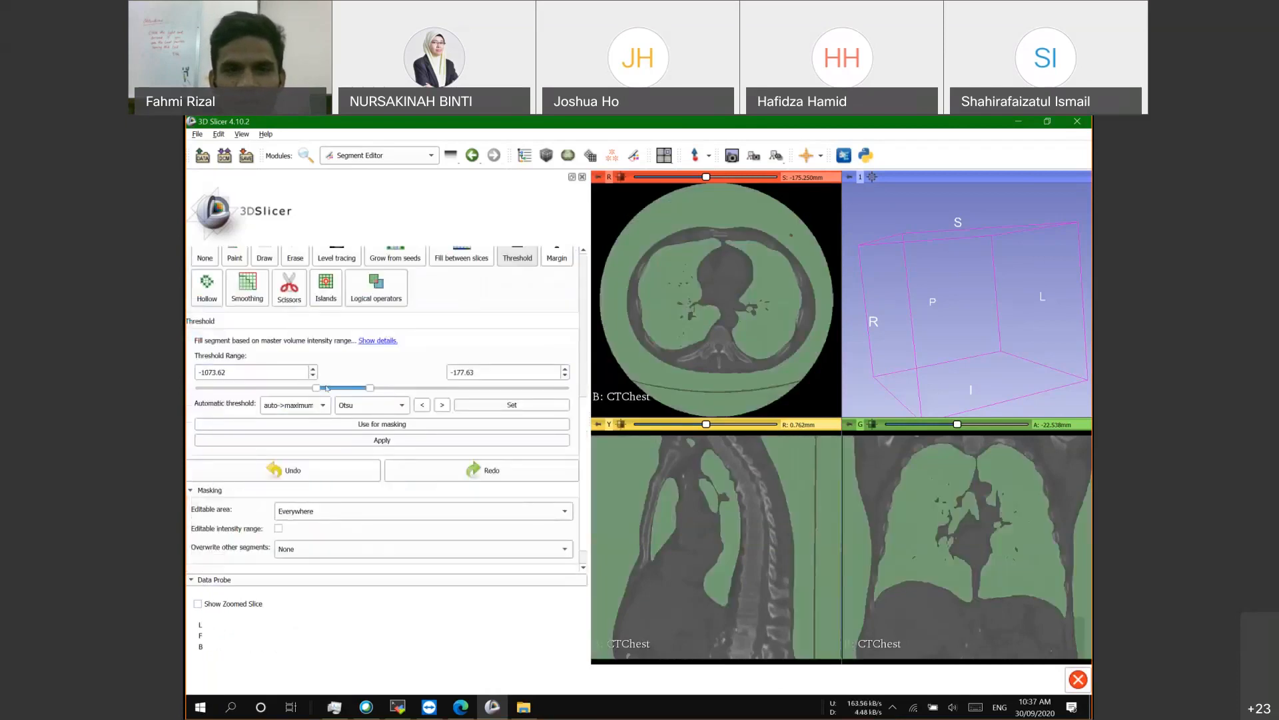
pyautogui.moveTo(294, 389); pyautogui.dragTo(274, 387)
pyautogui.moveTo(370, 388); pyautogui.dragTo(438, 389)
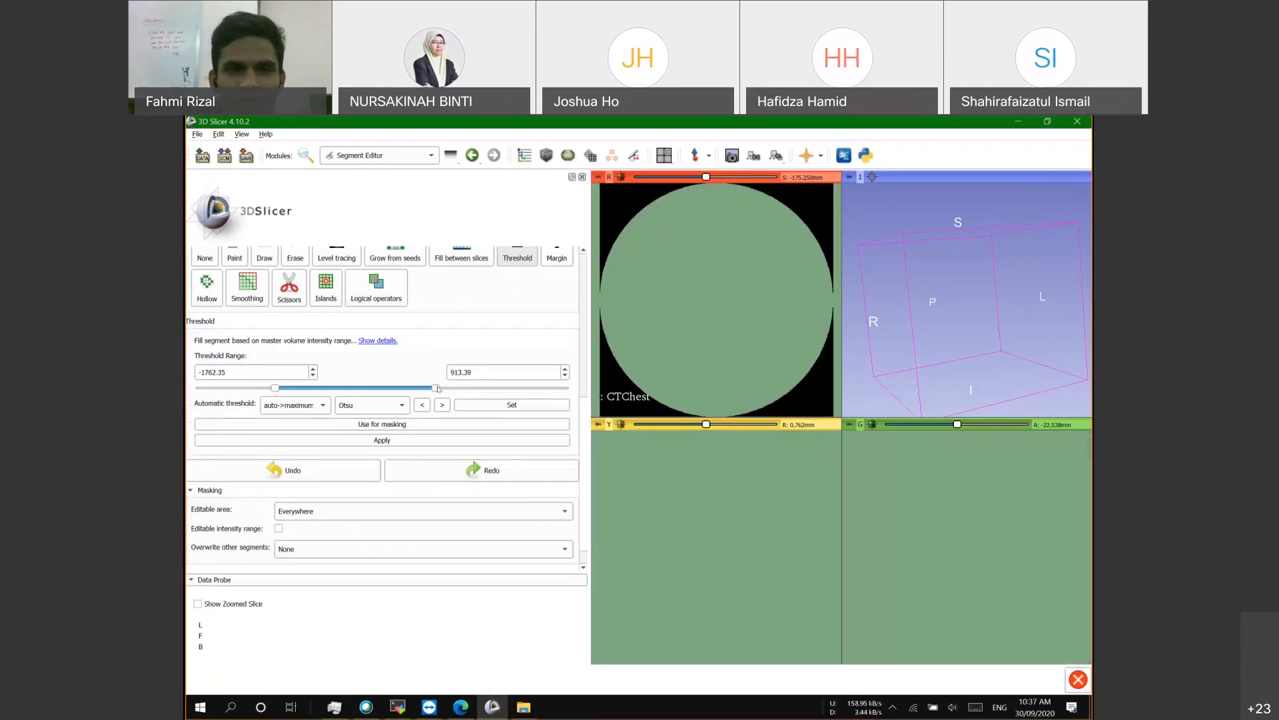
pyautogui.moveTo(275, 388); pyautogui.dragTo(331, 385)
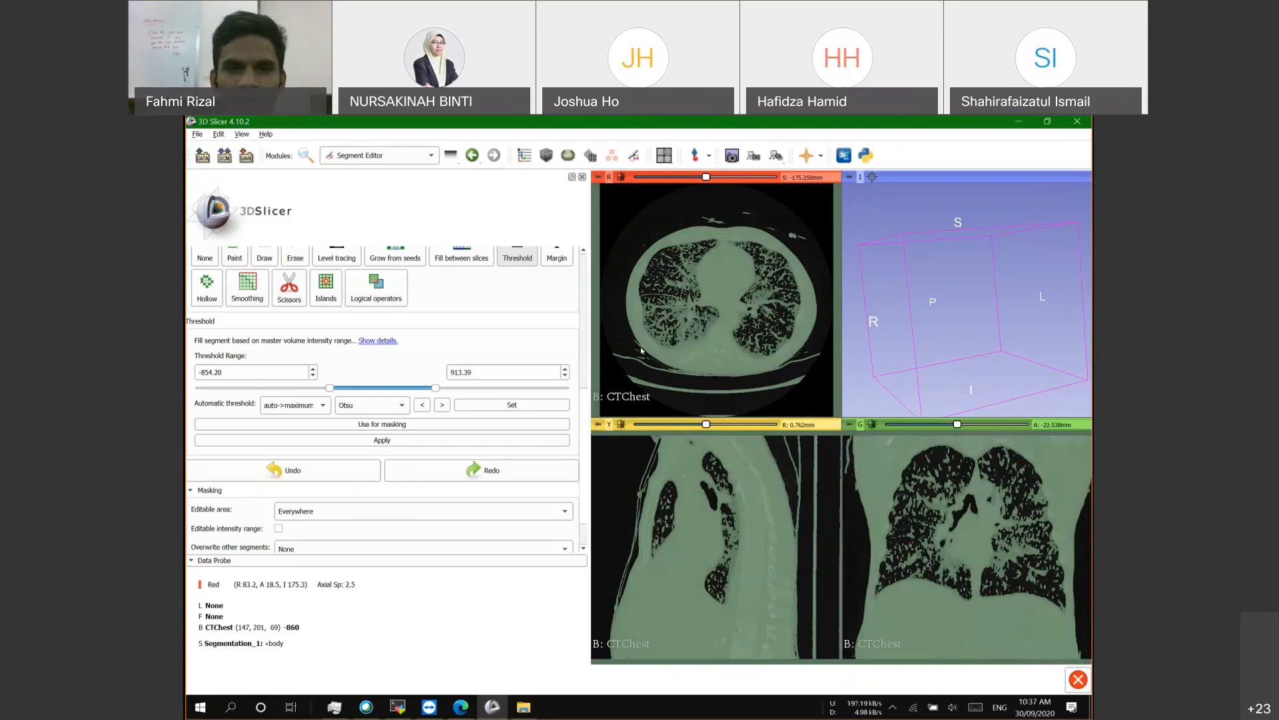
pyautogui.scroll(2, 443, 456)
pyautogui.scroll(5, 487, 453)
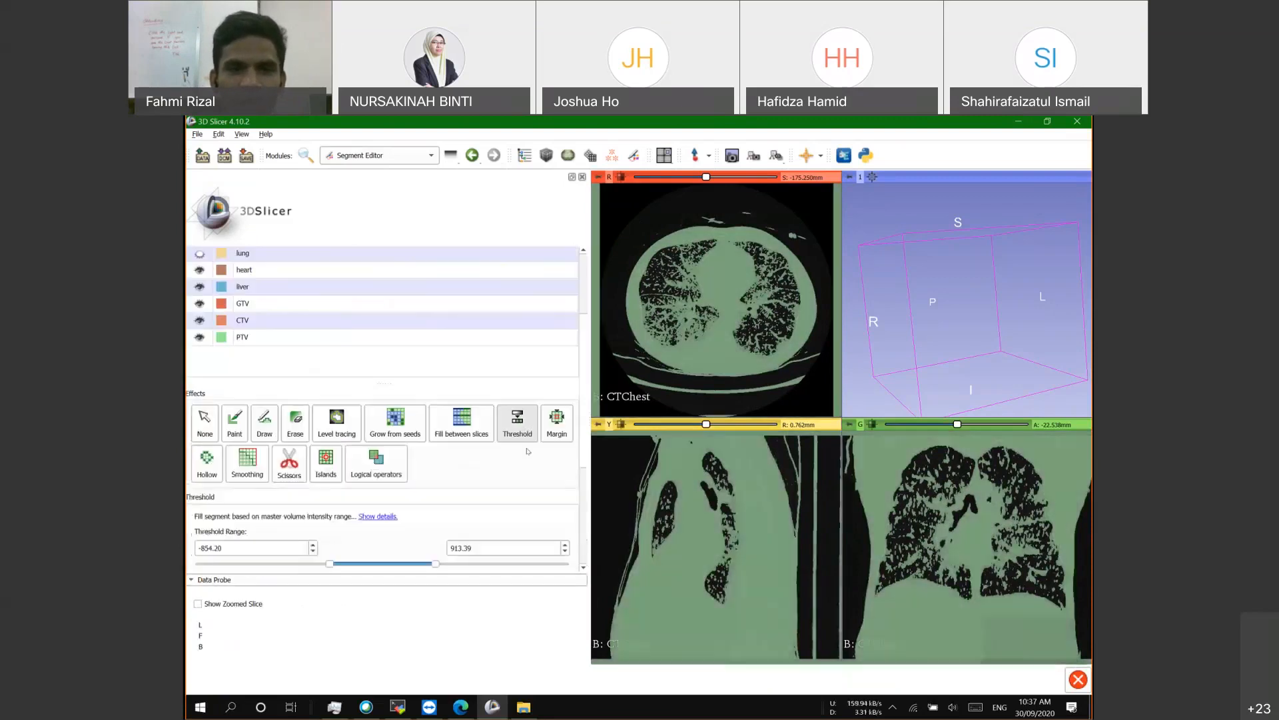
pyautogui.scroll(-3, 528, 451)
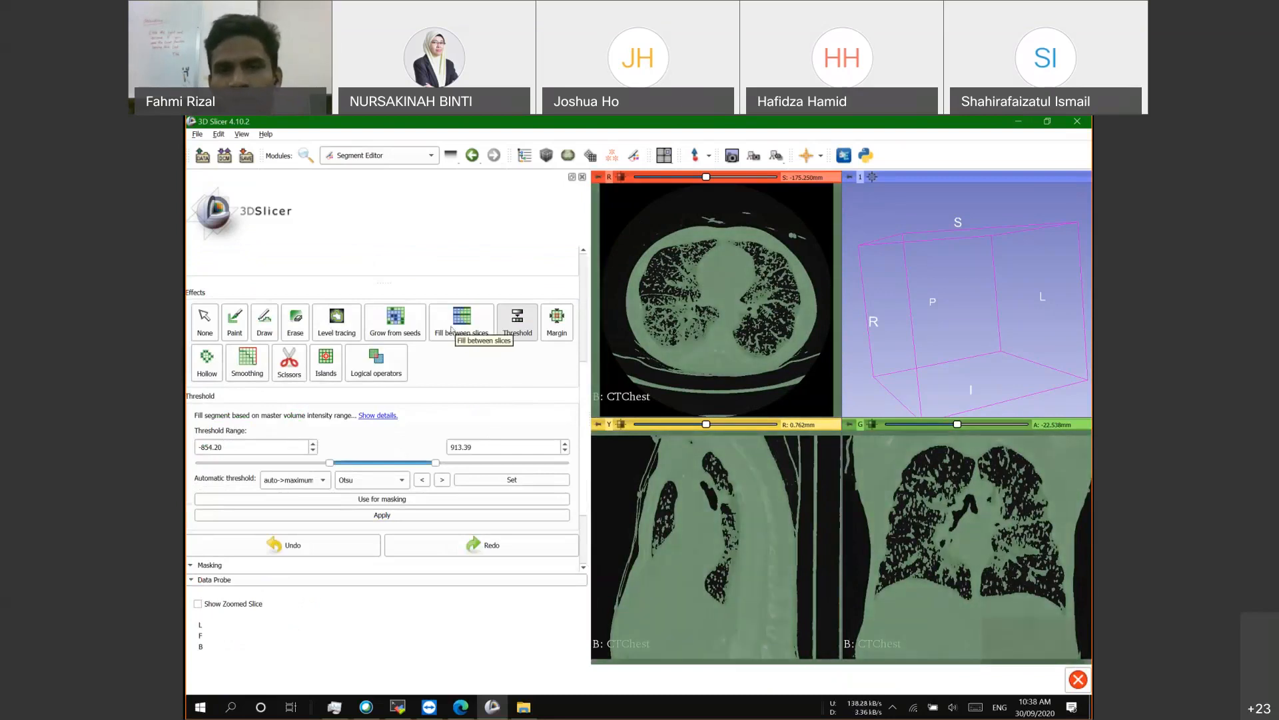
pyautogui.scroll(5, 454, 464)
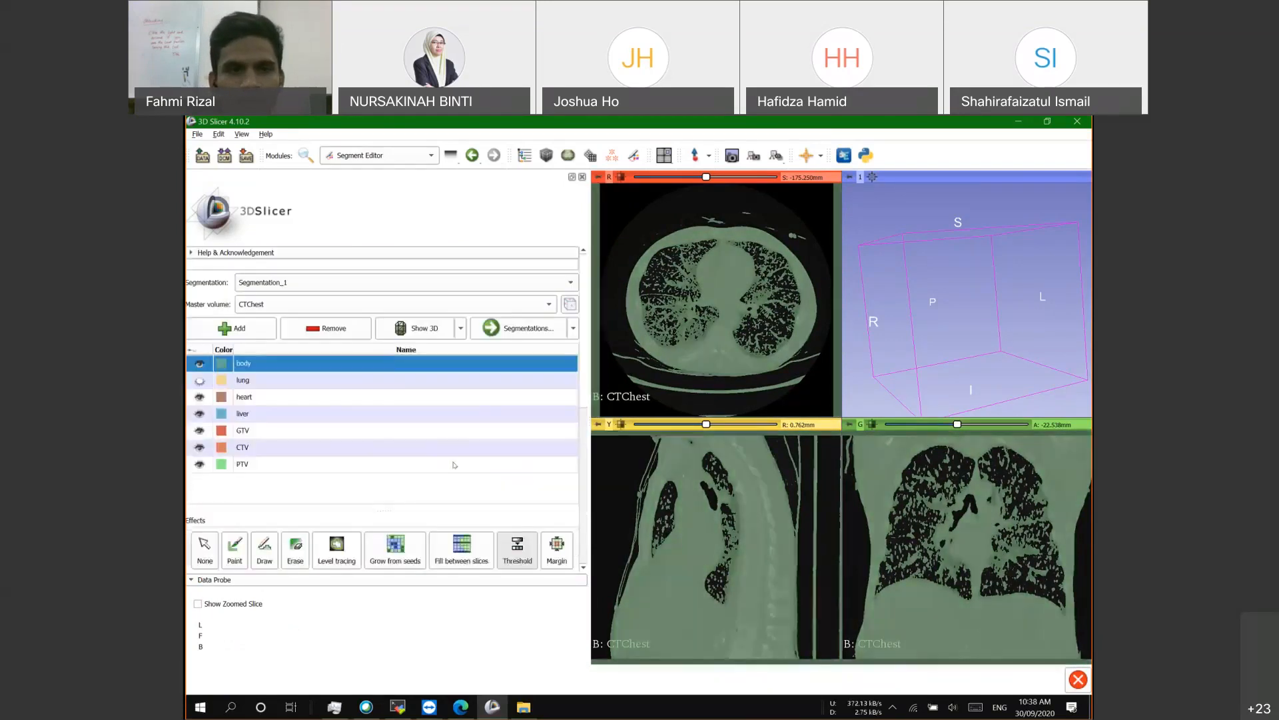
pyautogui.scroll(-3, 454, 465)
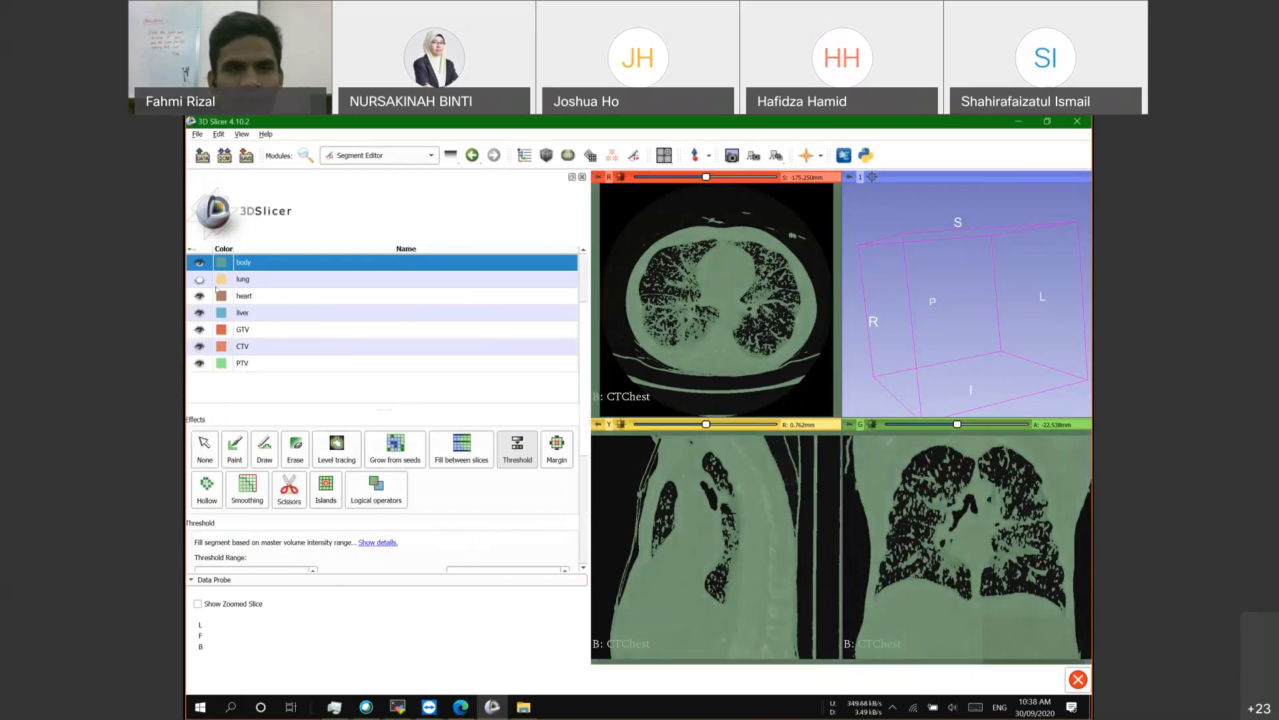
pyautogui.click(199, 263)
pyautogui.press('Escape')
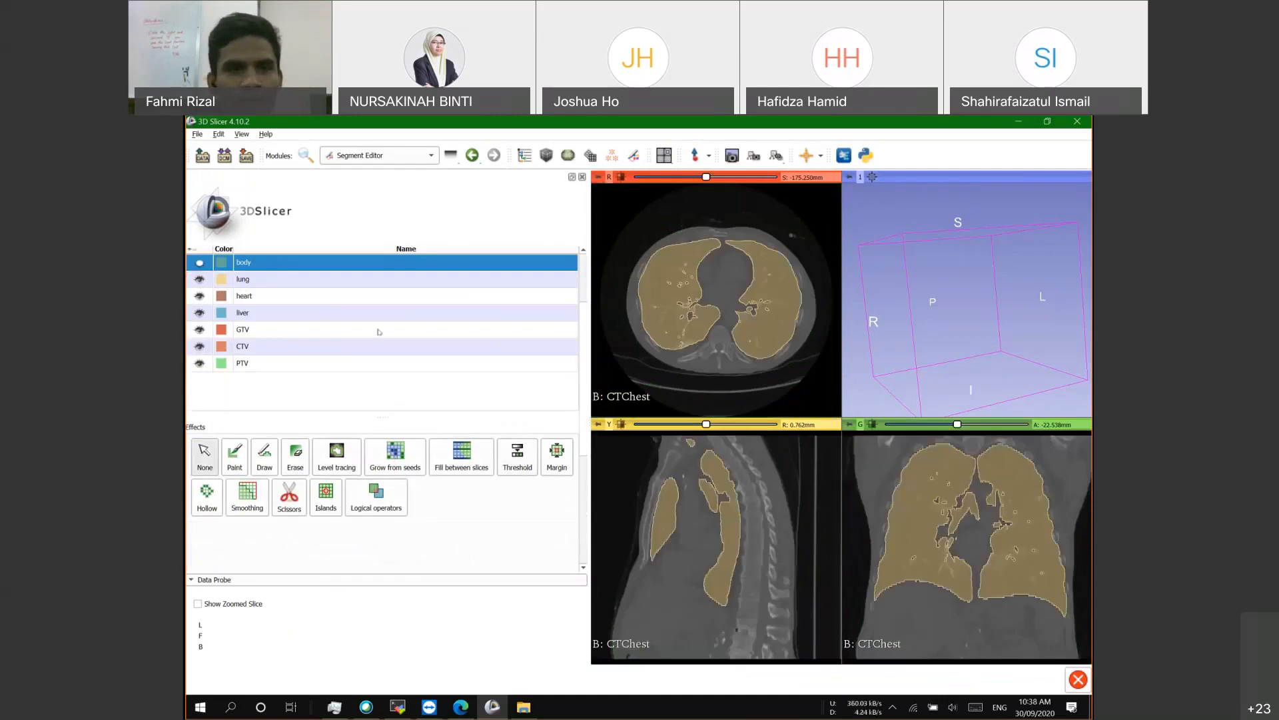
pyautogui.click(245, 296)
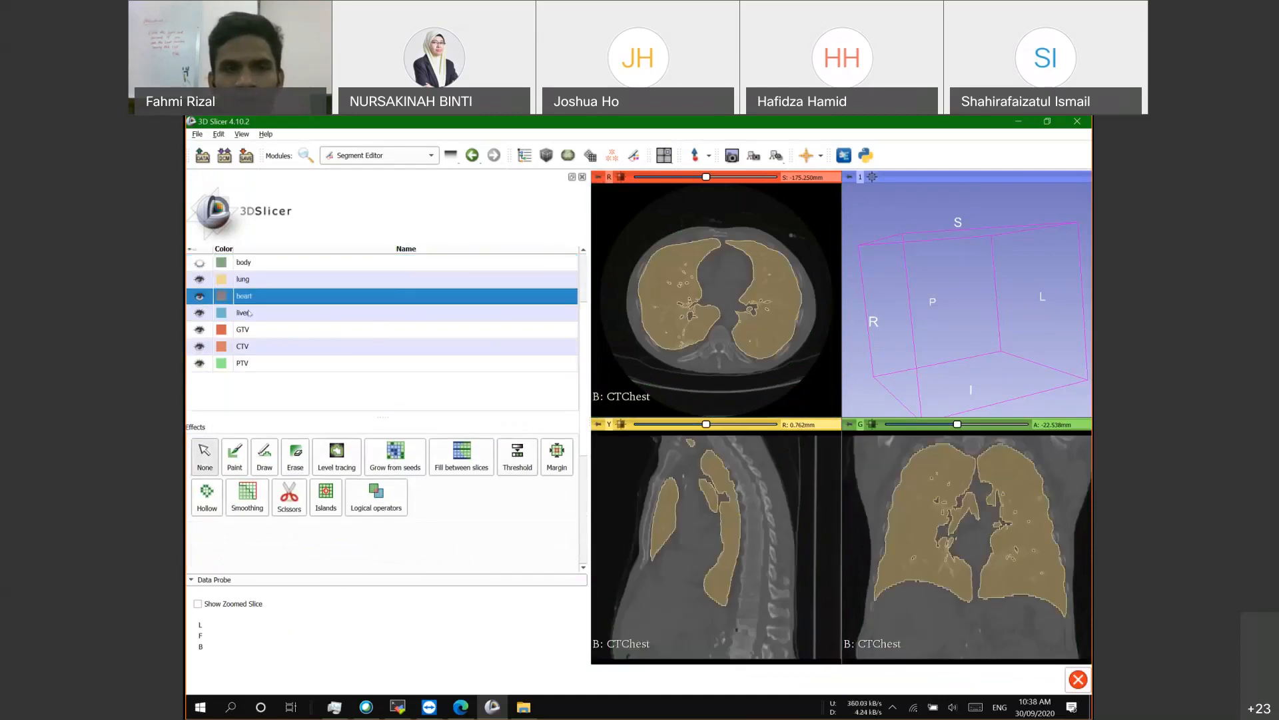
pyautogui.click(255, 310)
pyautogui.scroll(-1, 643, 514)
pyautogui.click(241, 456)
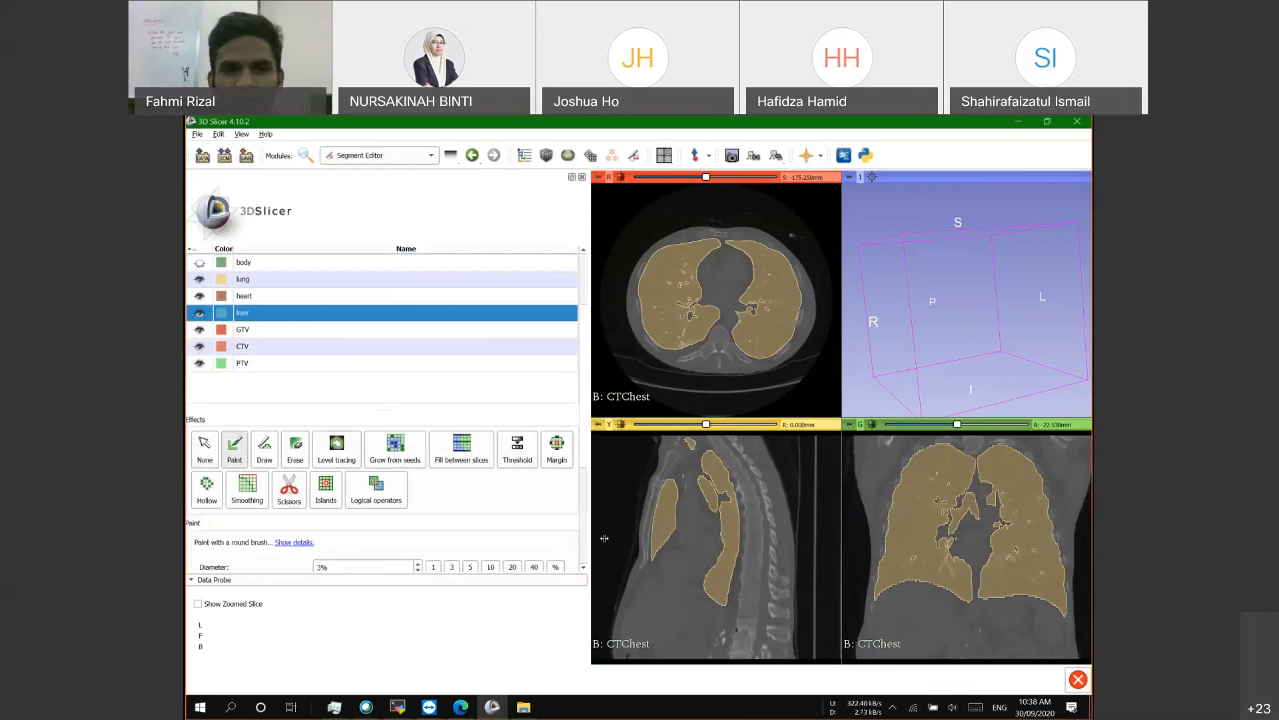
pyautogui.scroll(-3, 493, 394)
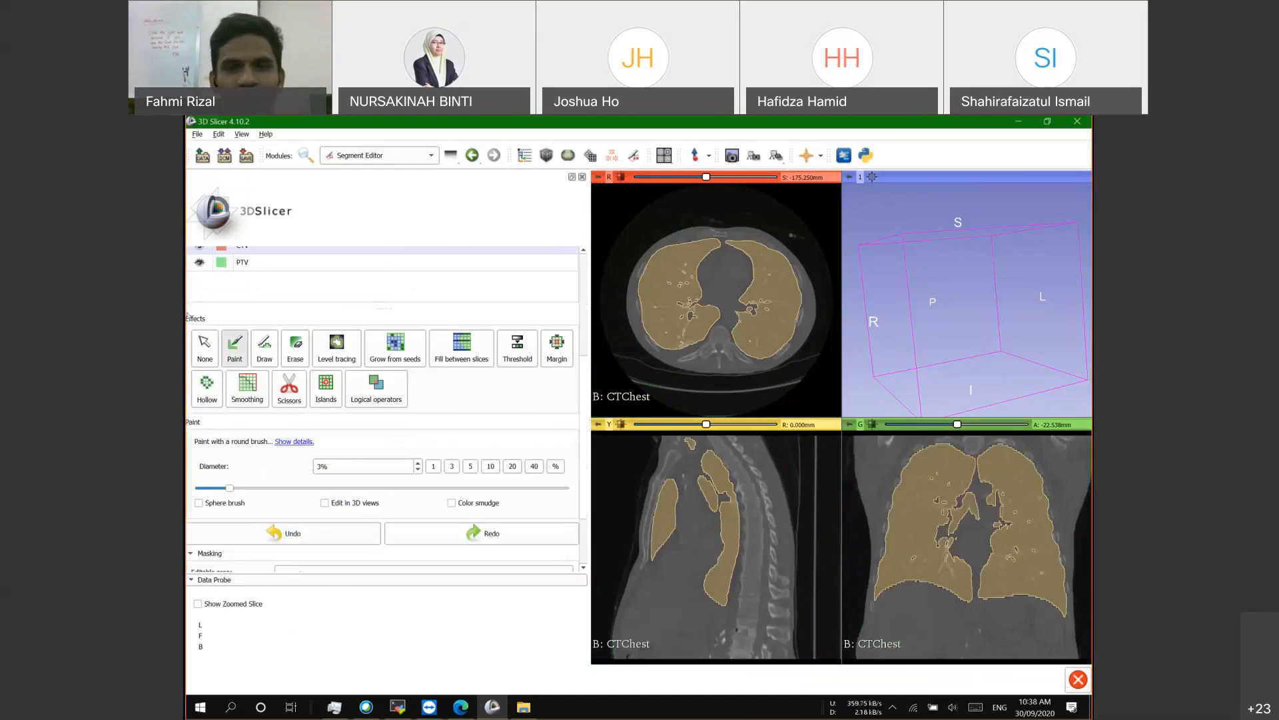
pyautogui.scroll(-2, 191, 368)
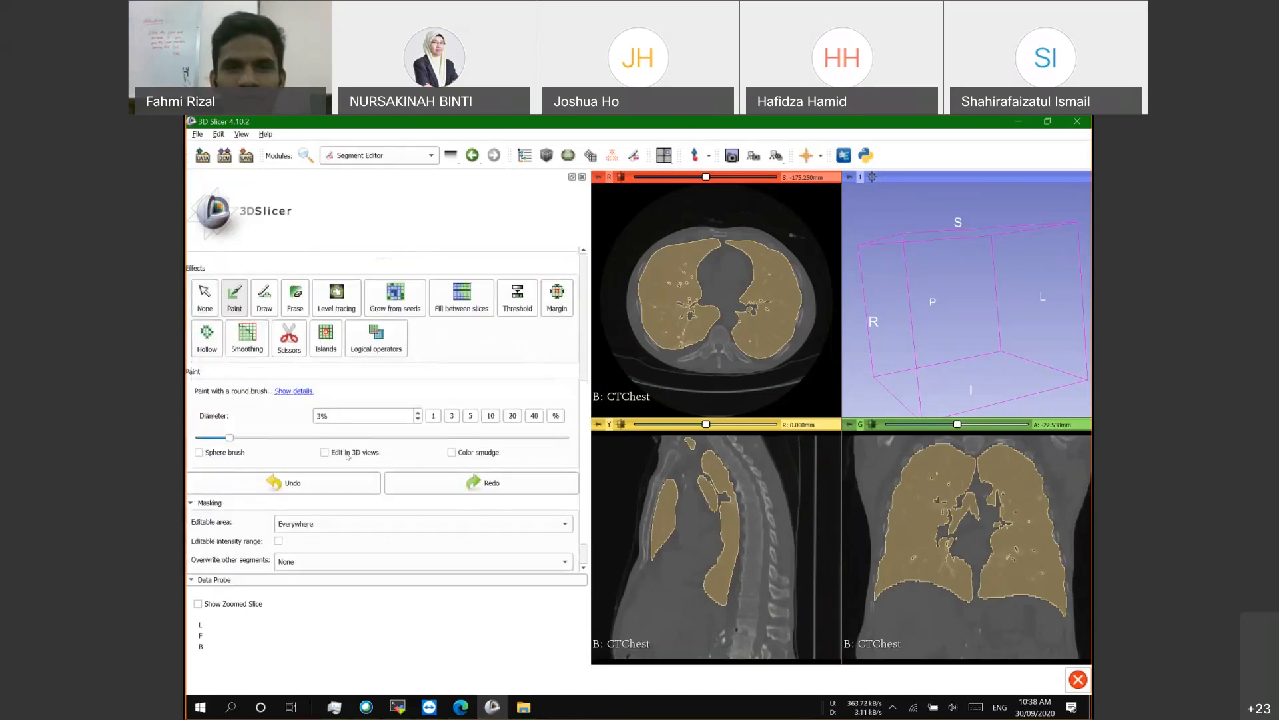
pyautogui.scroll(4, 346, 455)
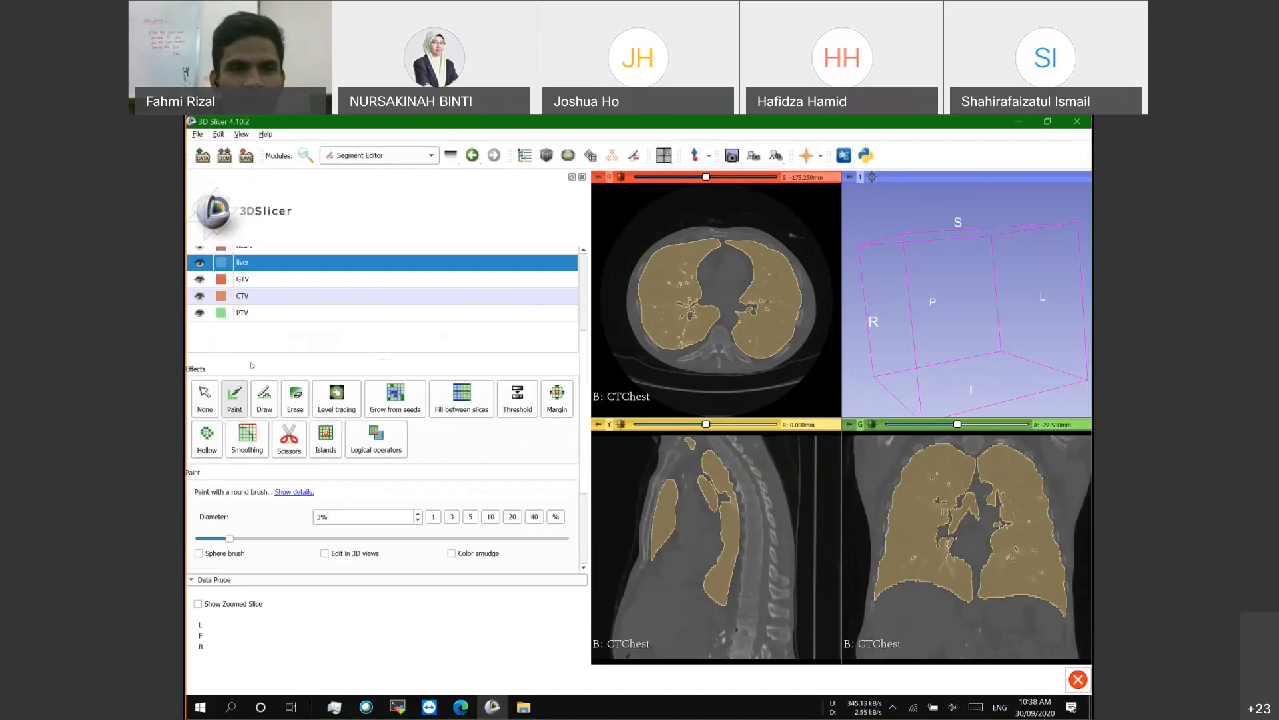
pyautogui.scroll(-4, 252, 365)
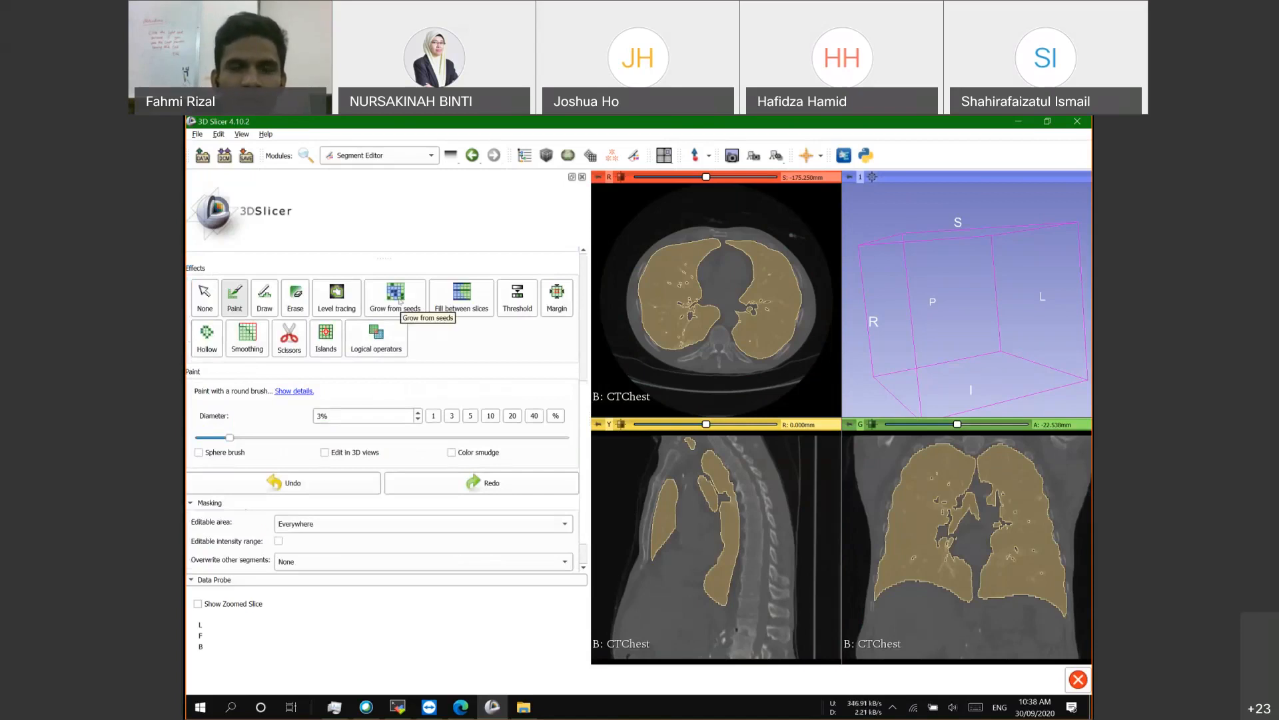
pyautogui.scroll(2, 394, 354)
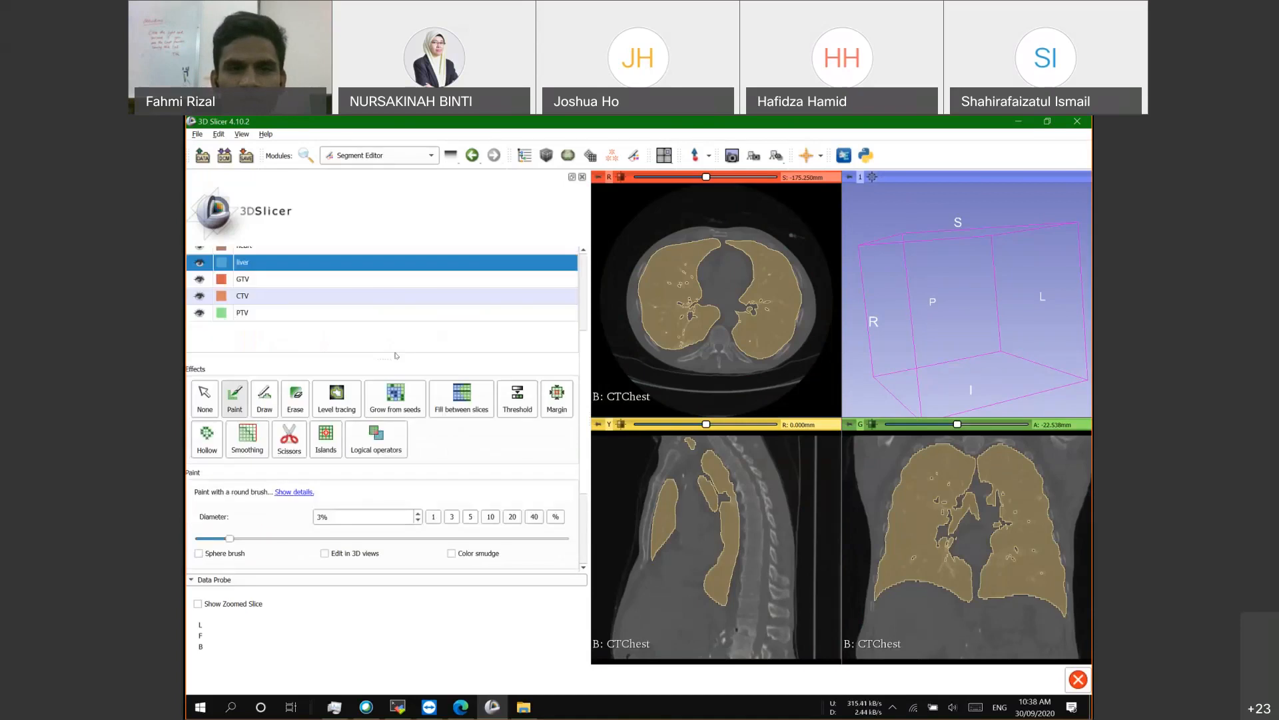
pyautogui.scroll(1, 391, 449)
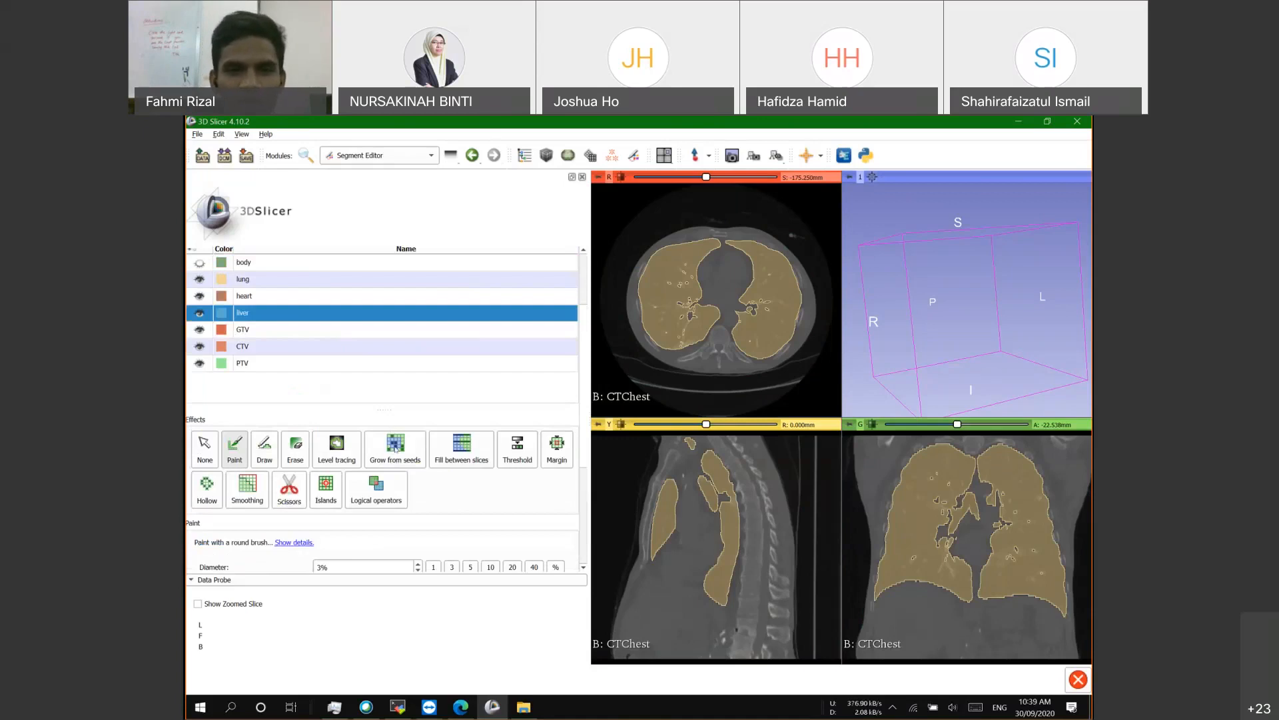
# Step: Scroll through the segment list and select the heart segment
pyautogui.scroll(-2, 438, 484)
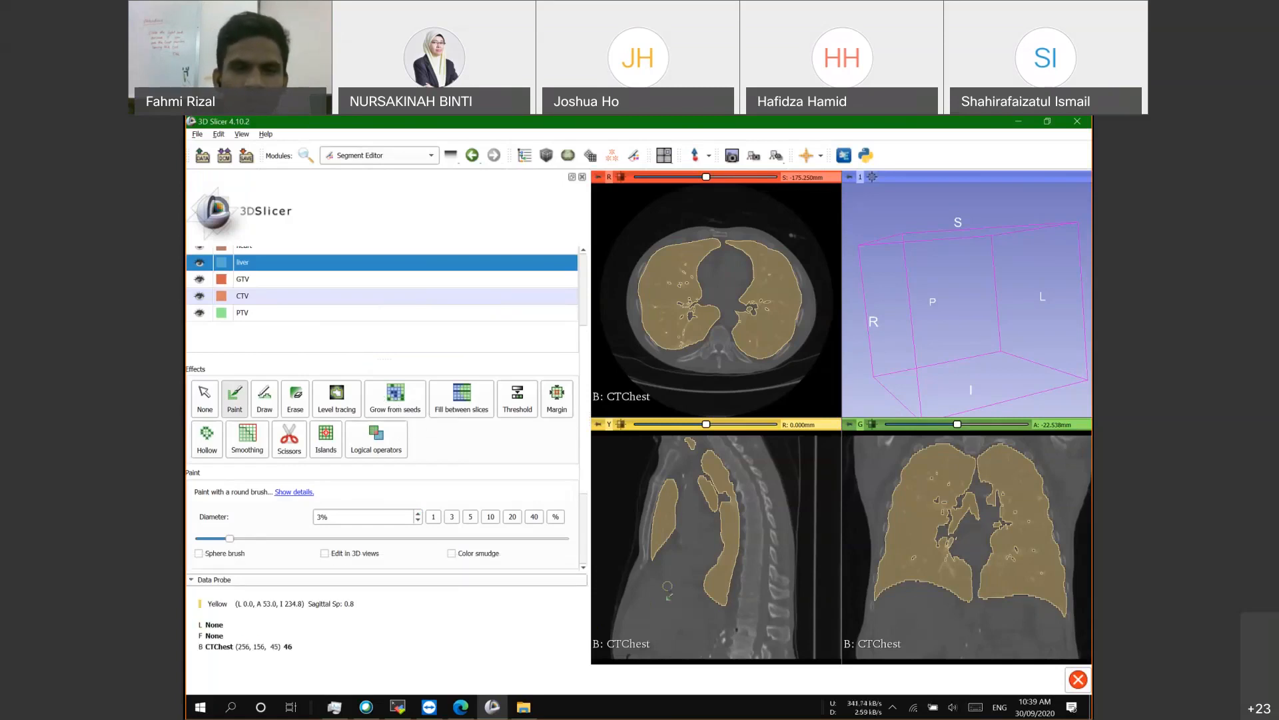
pyautogui.scroll(-2, 297, 411)
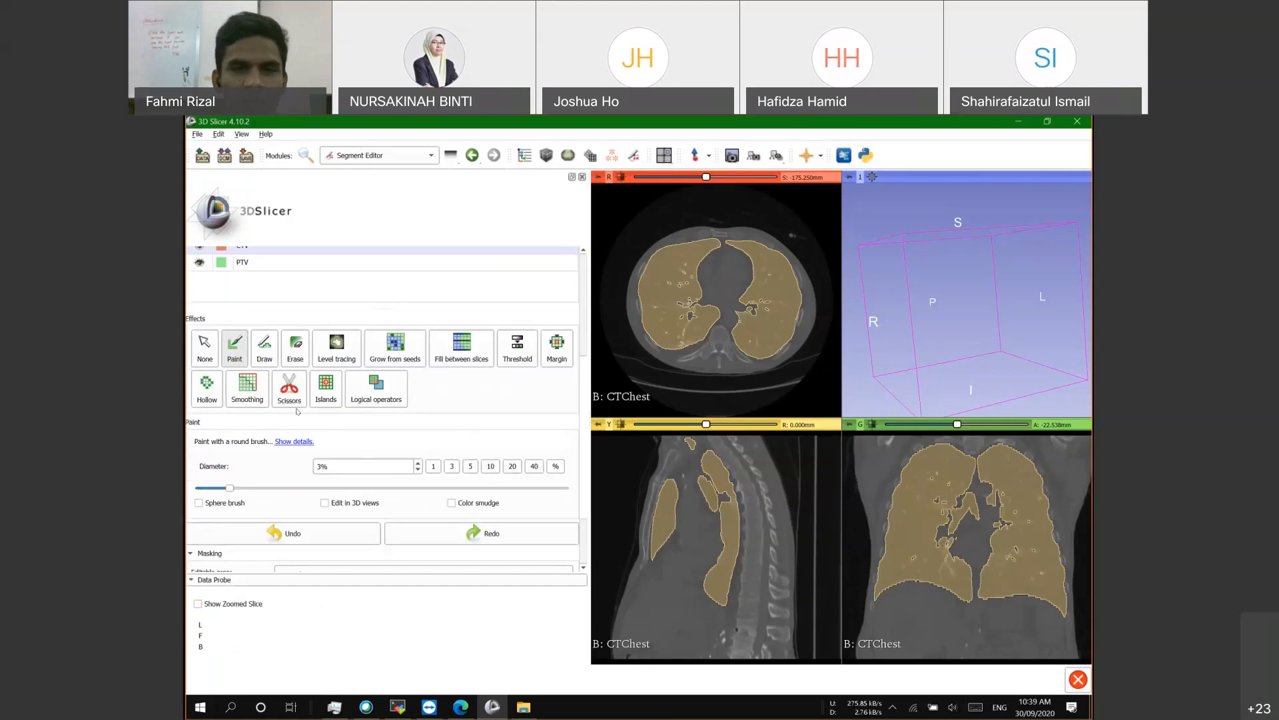
pyautogui.scroll(2, 467, 428)
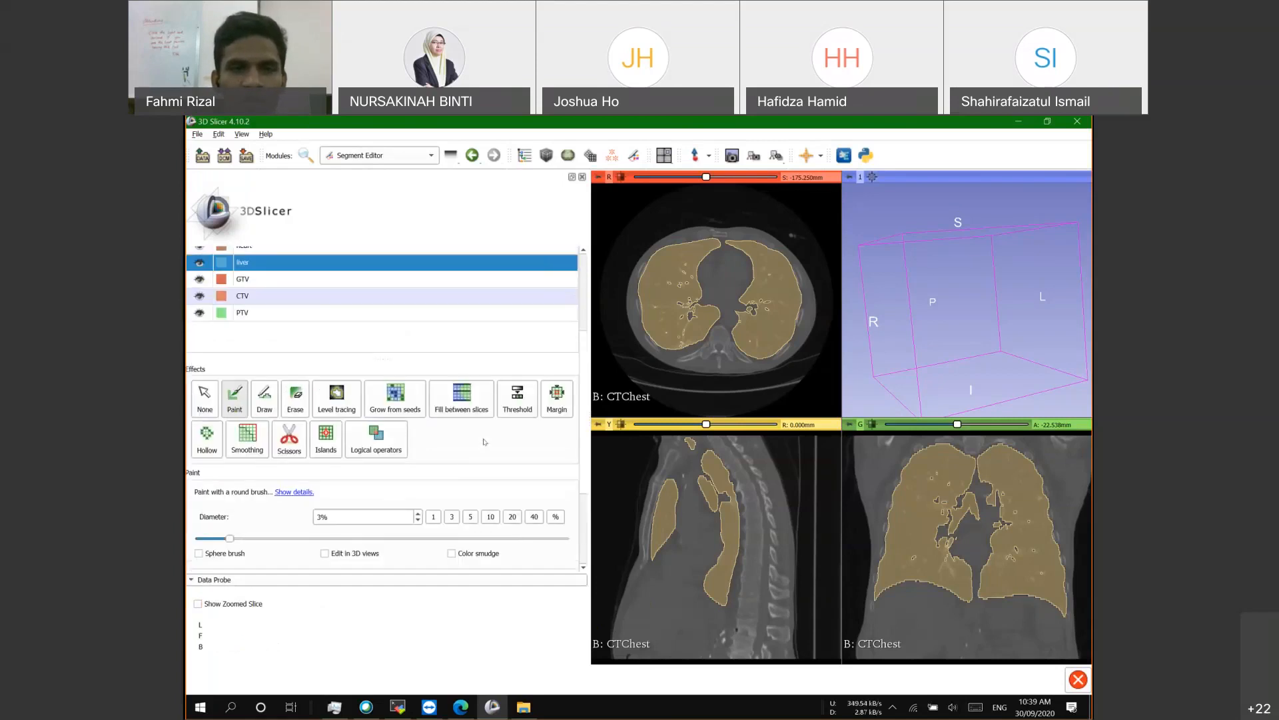
pyautogui.scroll(2, 356, 395)
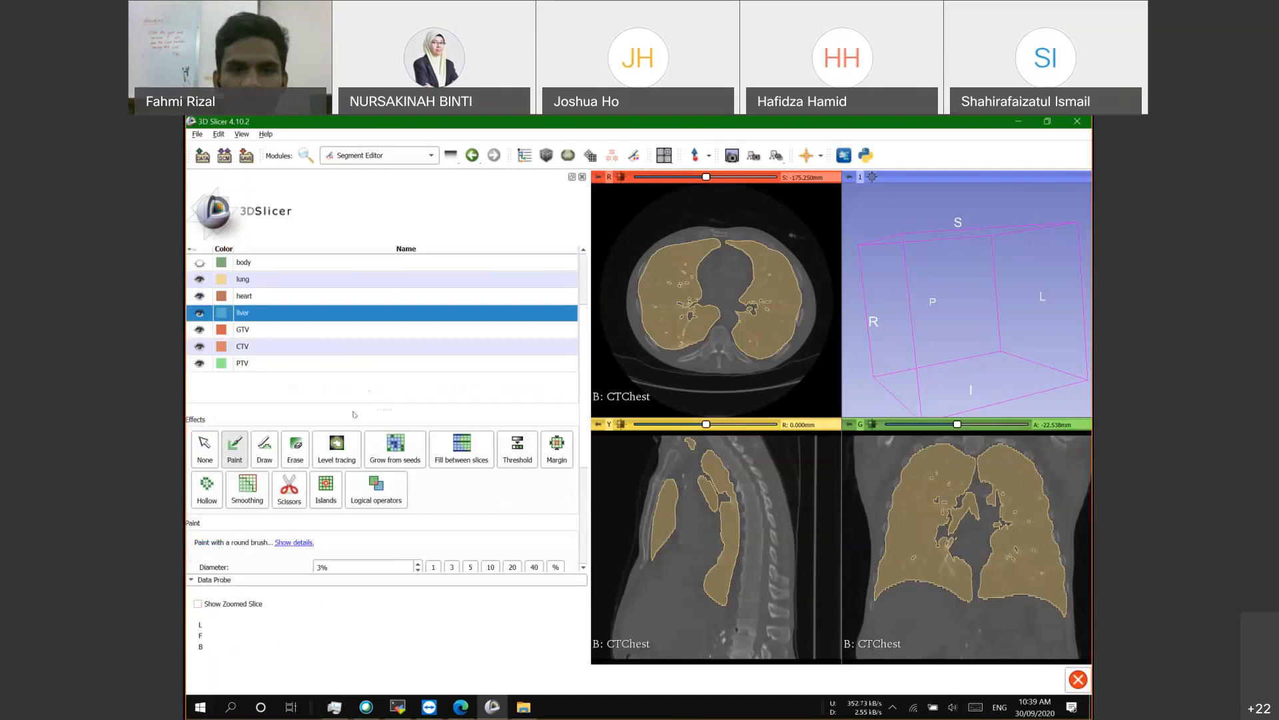
pyautogui.scroll(-2, 354, 414)
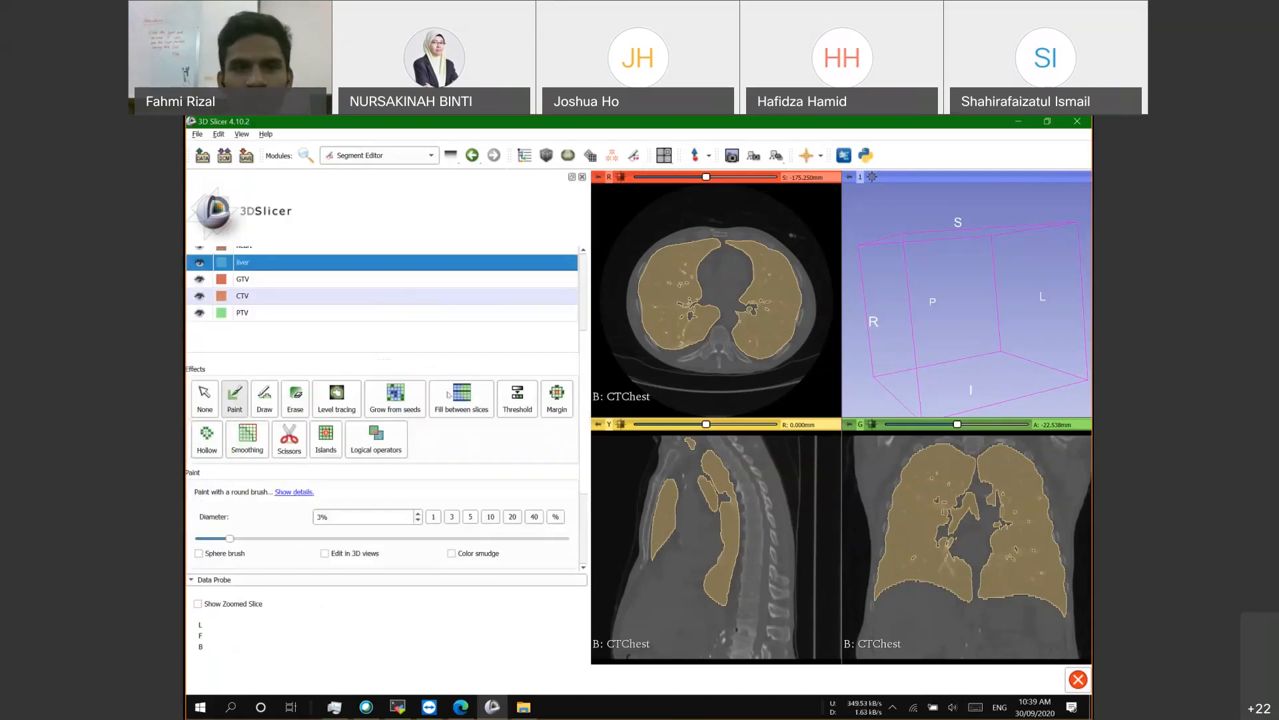
pyautogui.scroll(6, 244, 404)
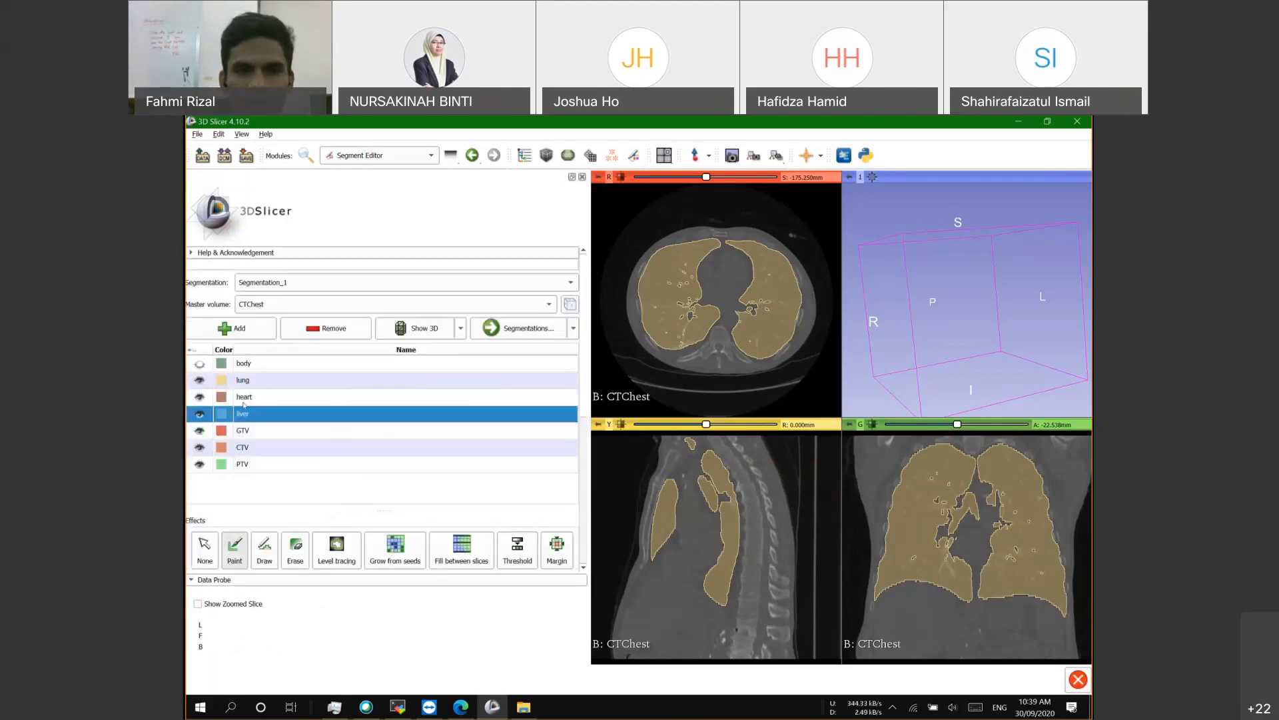
pyautogui.click(211, 398)
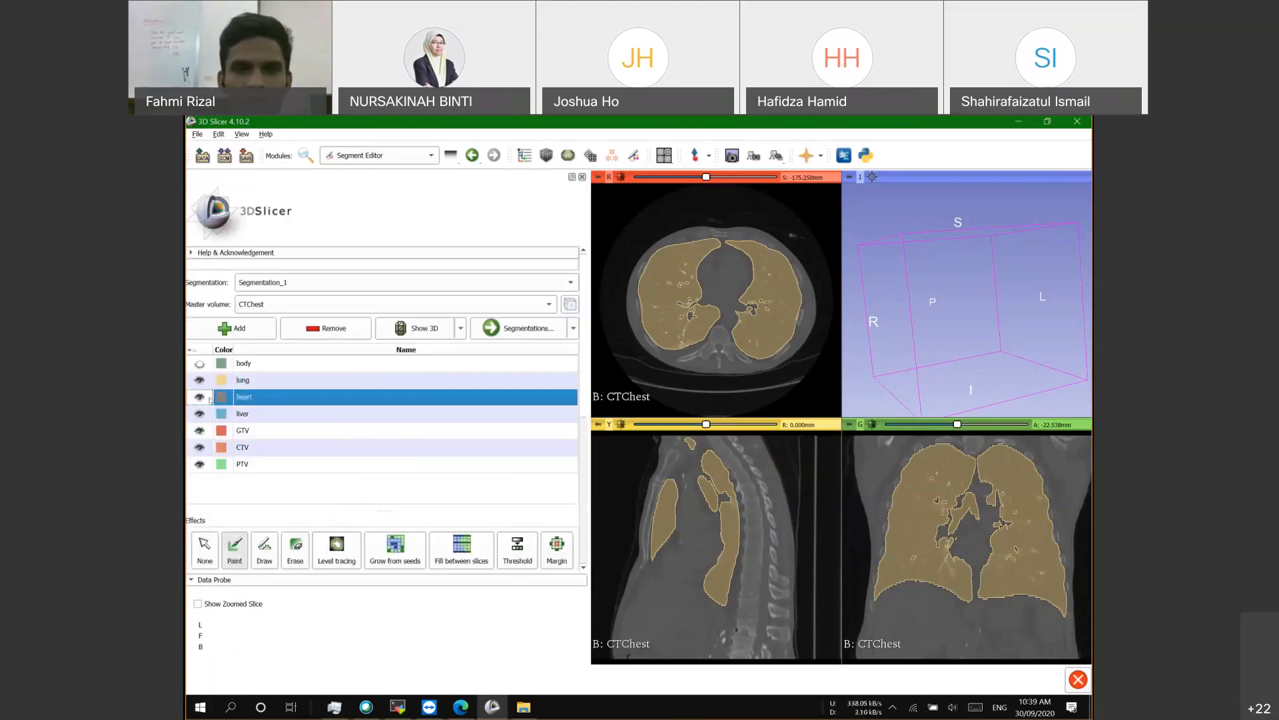
# Step: Open the File menu with its add-data, save and close-scene actions
pyautogui.scroll(-4, 382, 475)
pyautogui.scroll(-2, 381, 476)
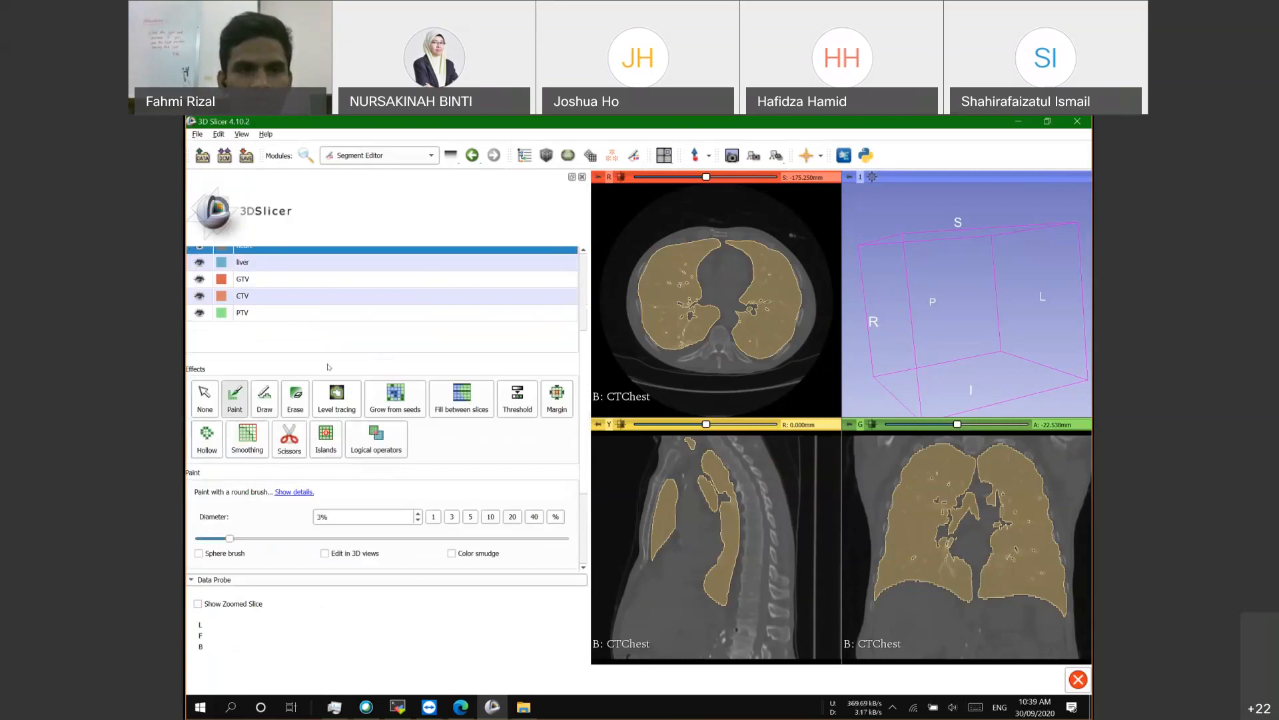
pyautogui.scroll(3, 329, 368)
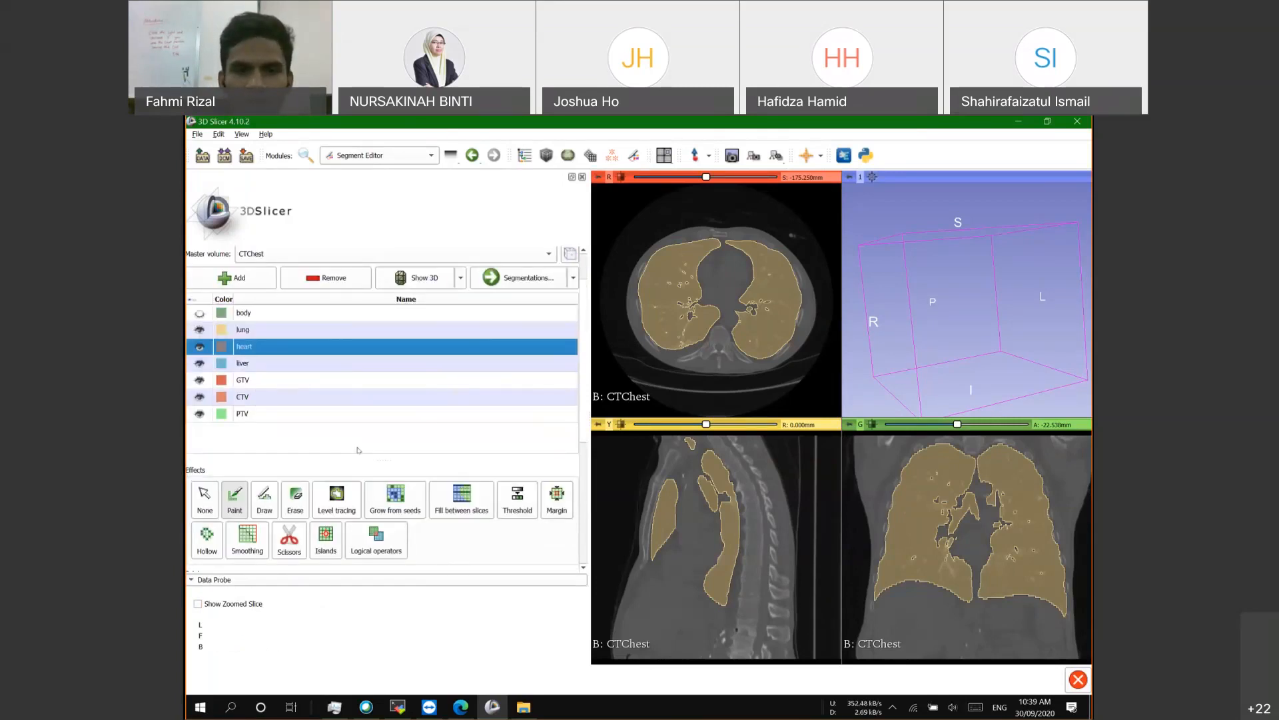
pyautogui.scroll(-3, 472, 465)
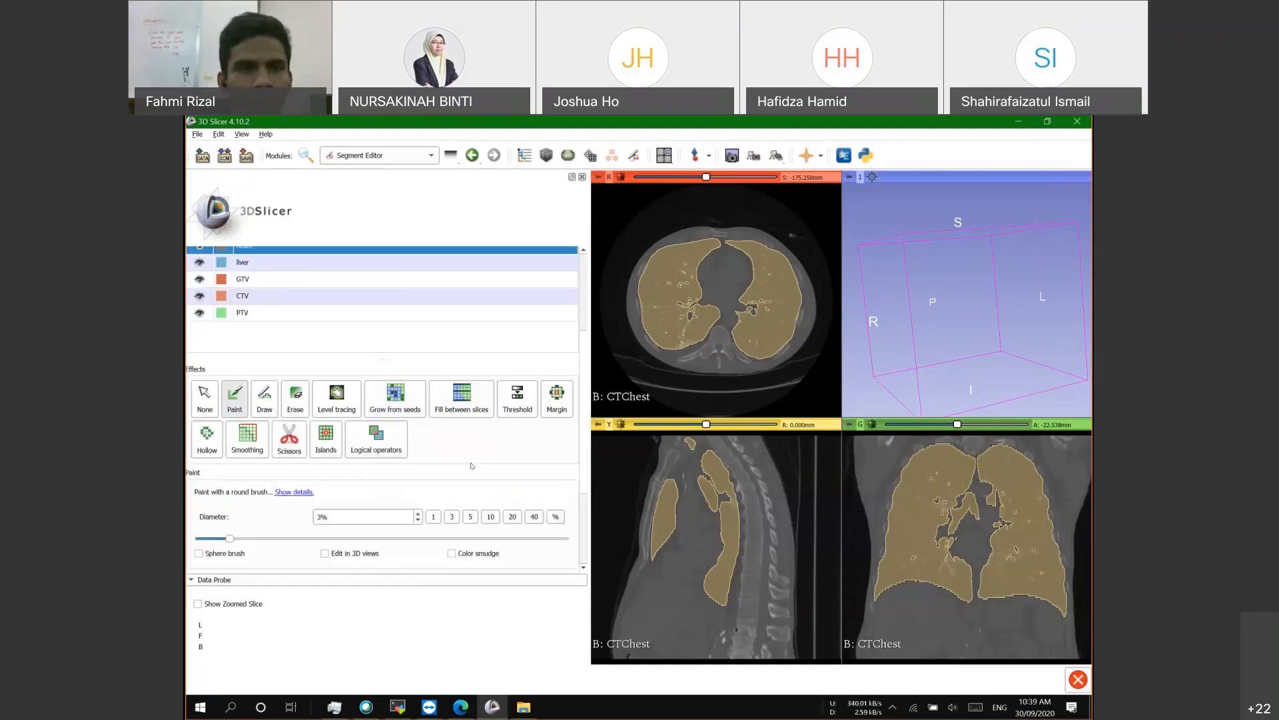
pyautogui.scroll(5, 472, 465)
pyautogui.click(197, 134)
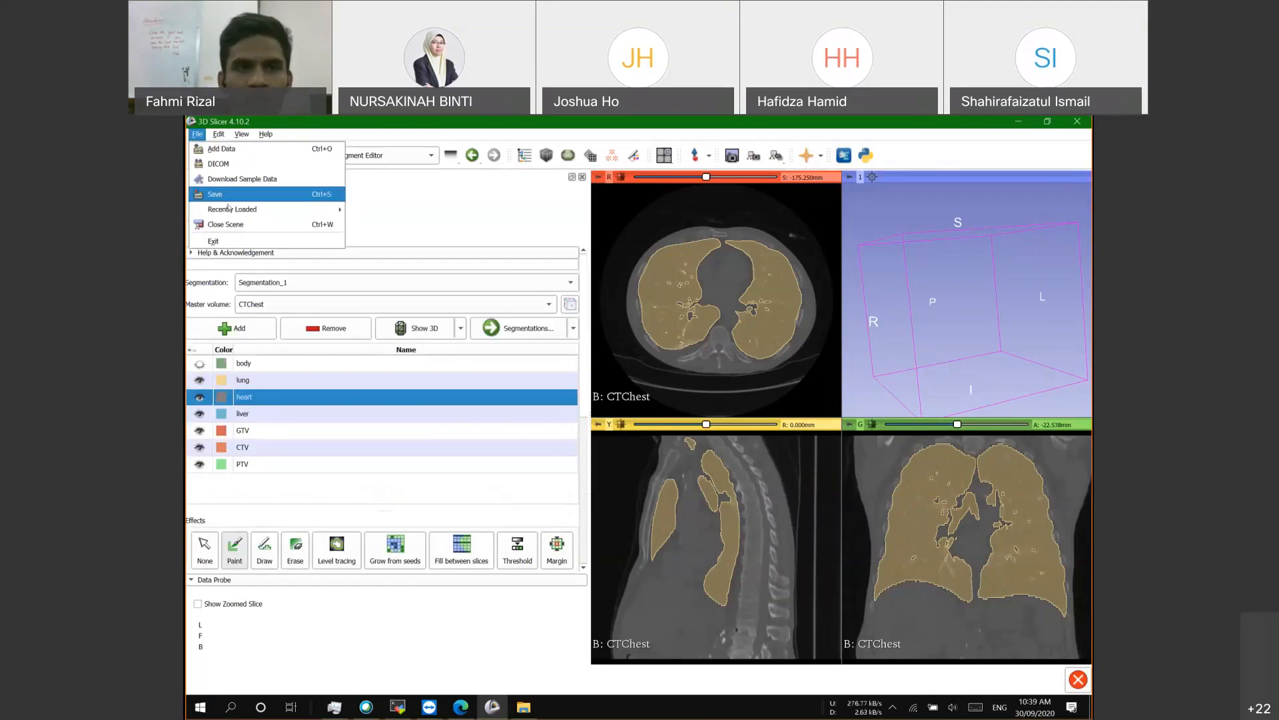
# Step: In Add Data, choose full_contour.seg.nrrd from Desktop\tps_slicer_session
pyautogui.click(232, 150)
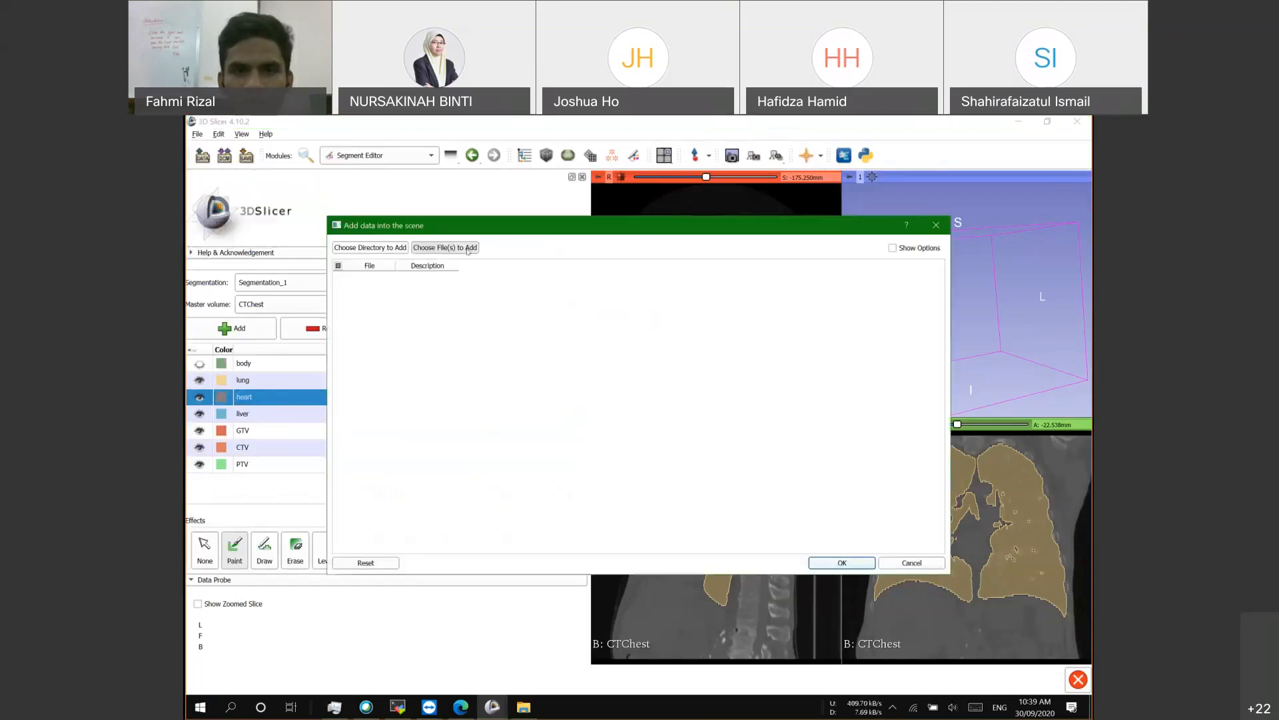
pyautogui.click(453, 248)
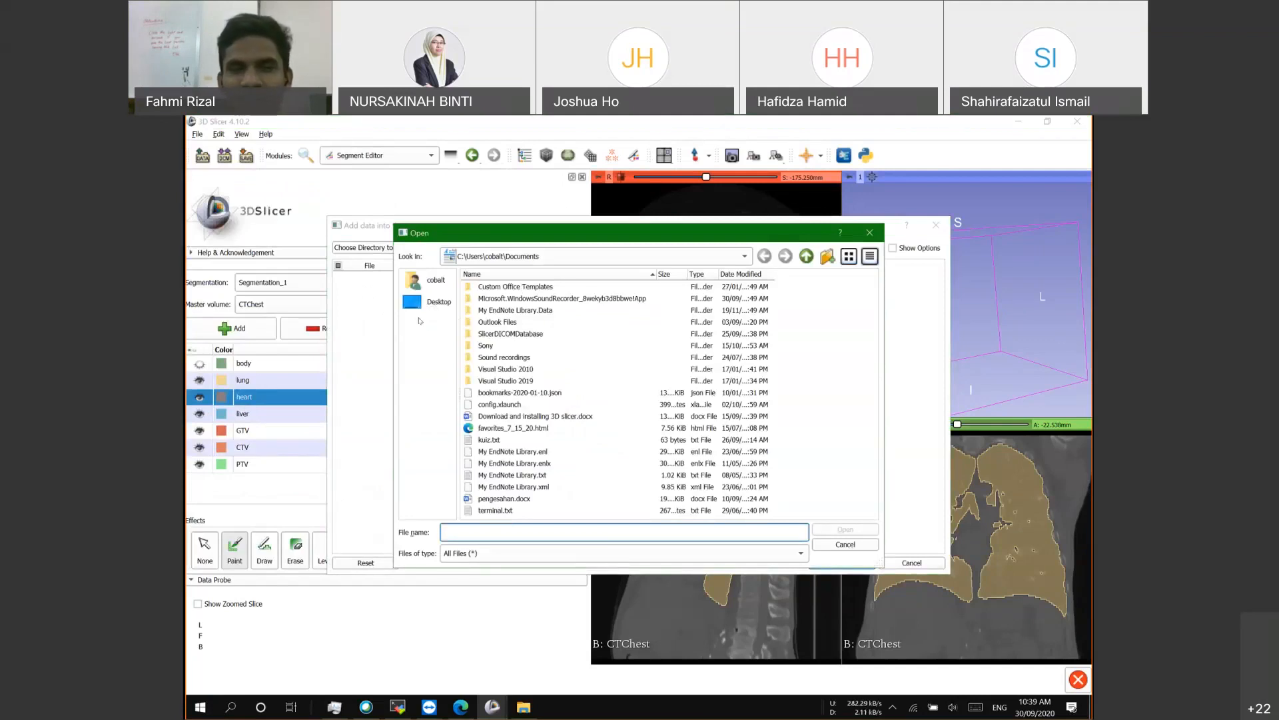
pyautogui.click(441, 304)
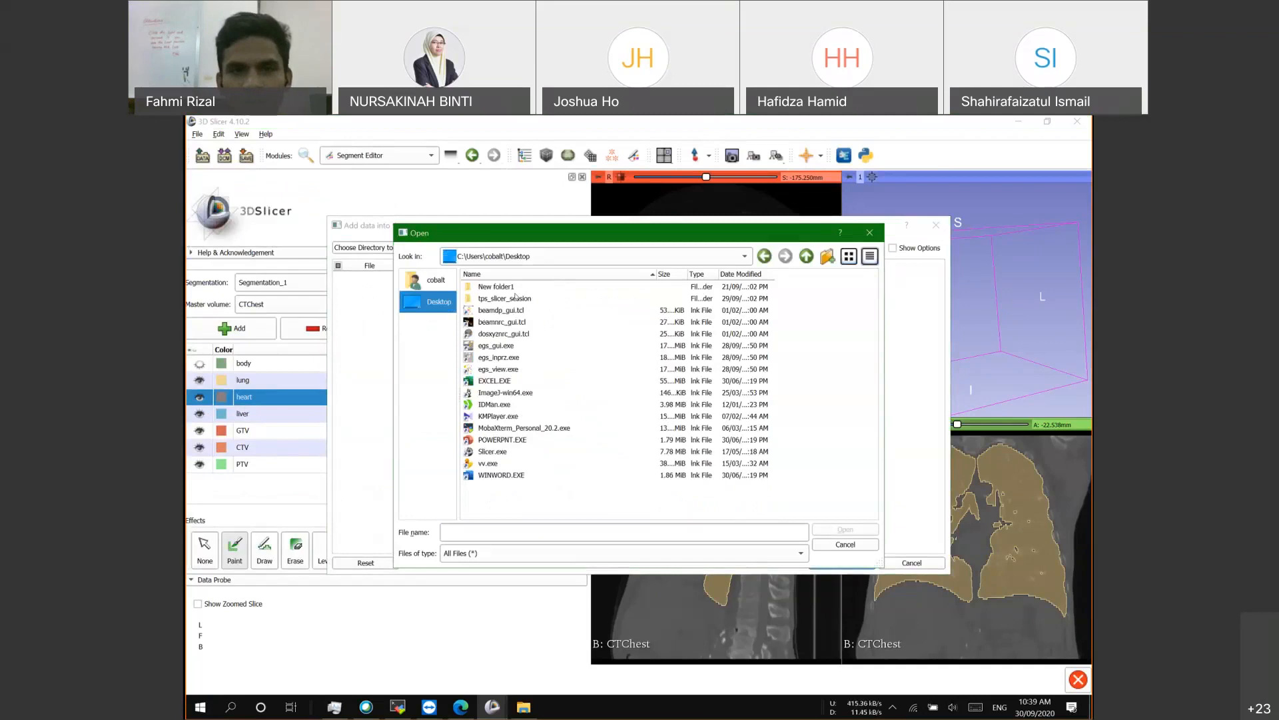
pyautogui.doubleClick(515, 298)
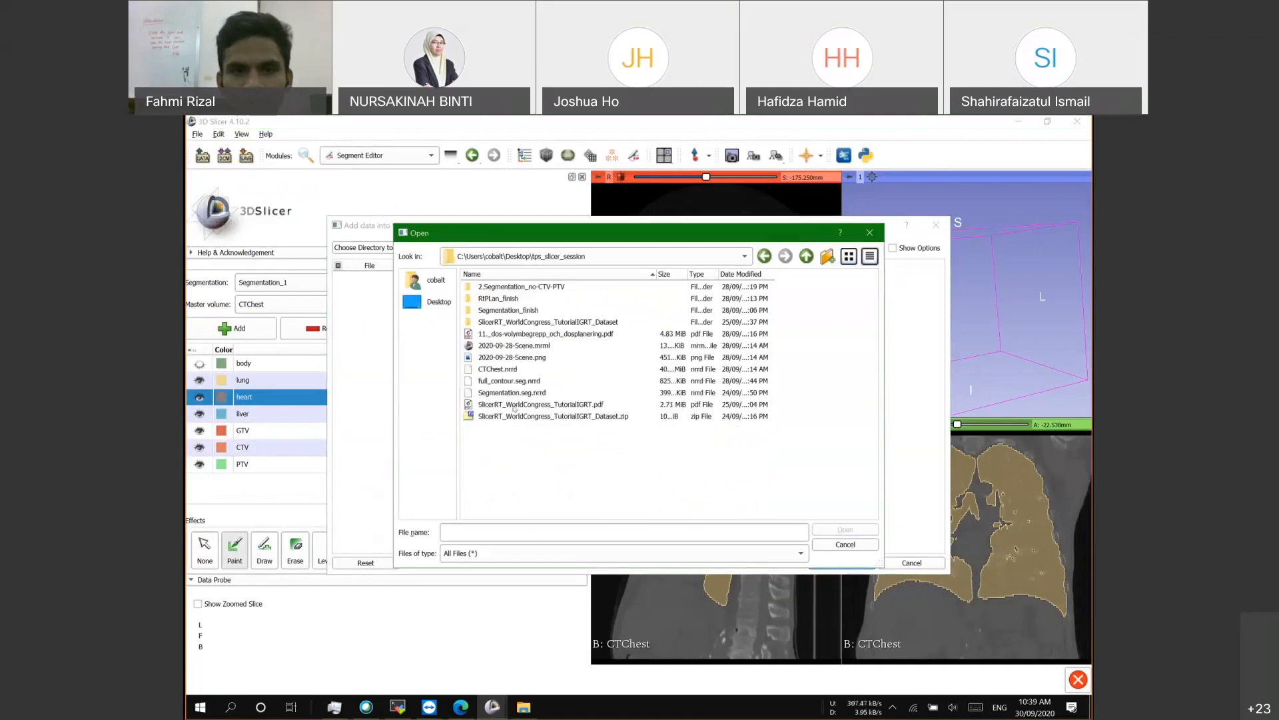
pyautogui.click(522, 383)
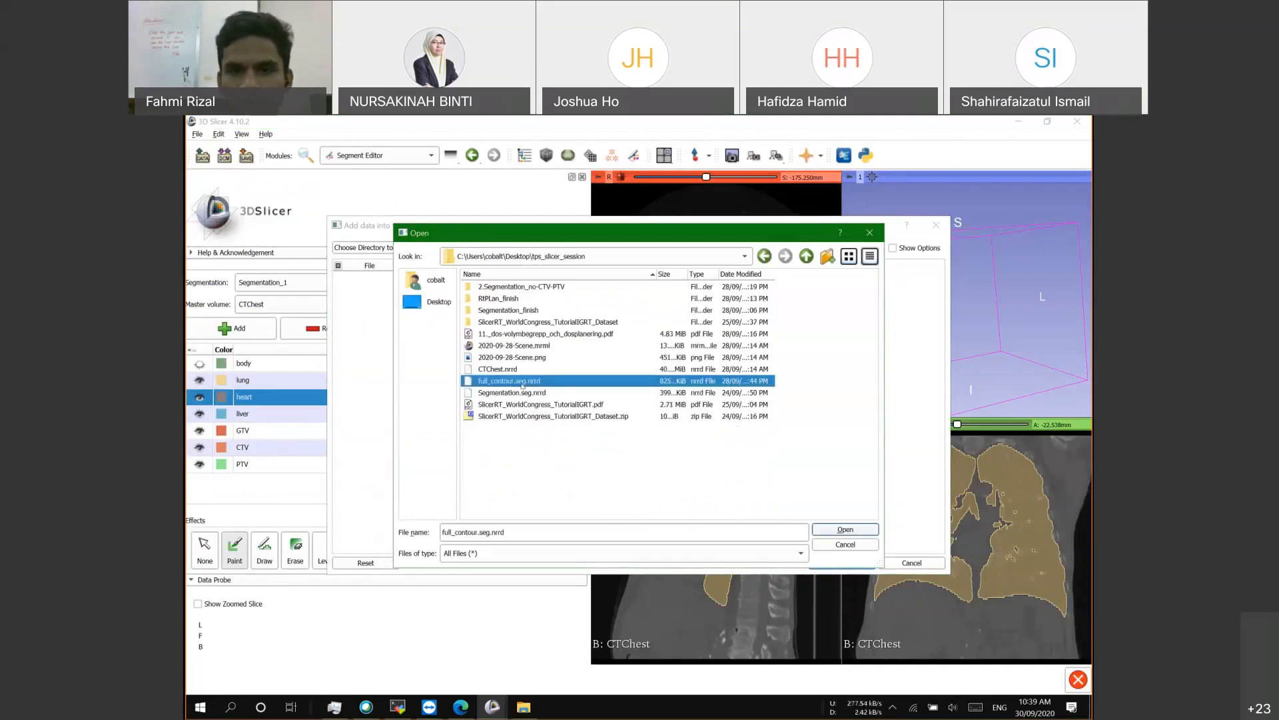
pyautogui.doubleClick(523, 385)
# Step: Load full_contour into the scene, rotate the 3D view, and show its segments in 3D
pyautogui.click(834, 562)
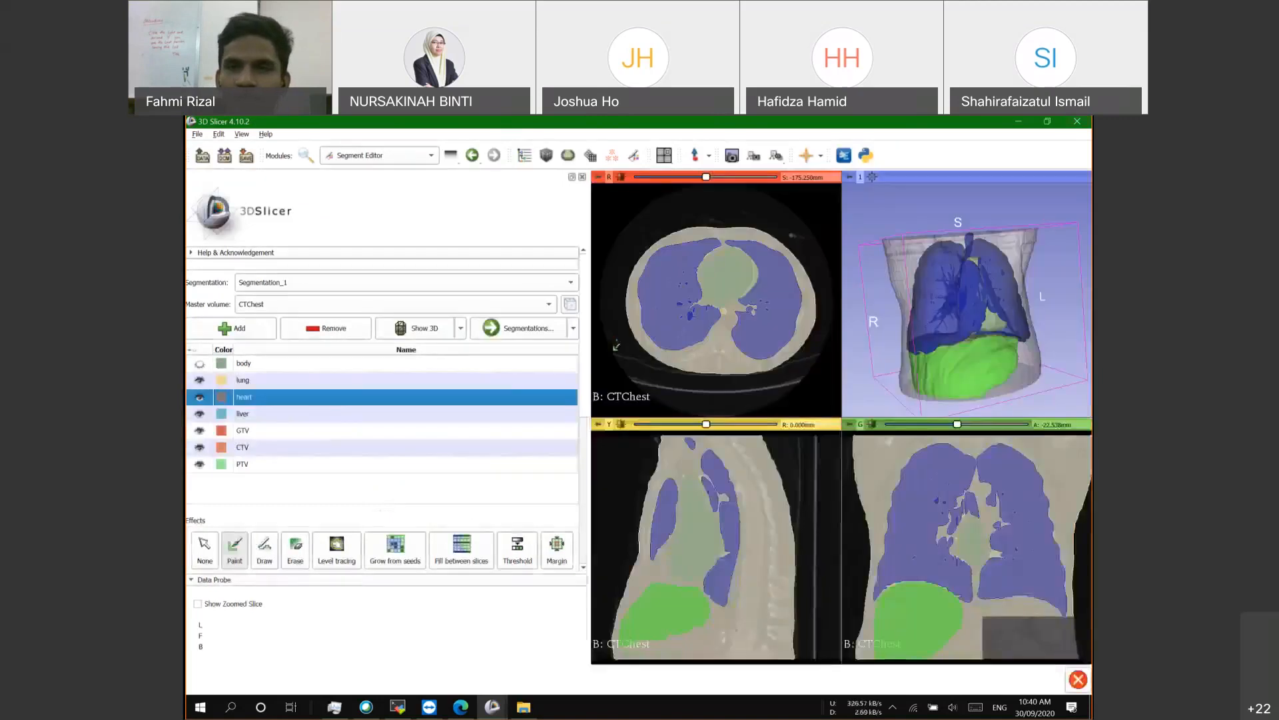
pyautogui.moveTo(940, 303); pyautogui.dragTo(917, 308)
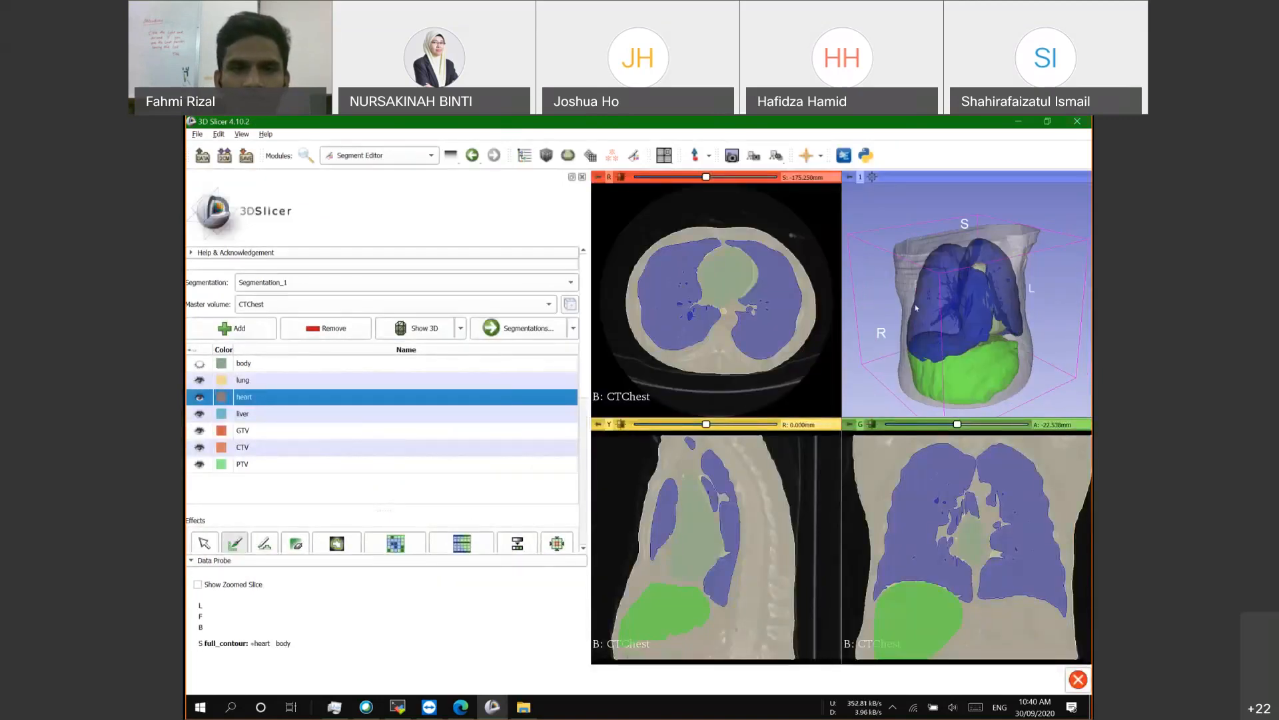
pyautogui.click(419, 328)
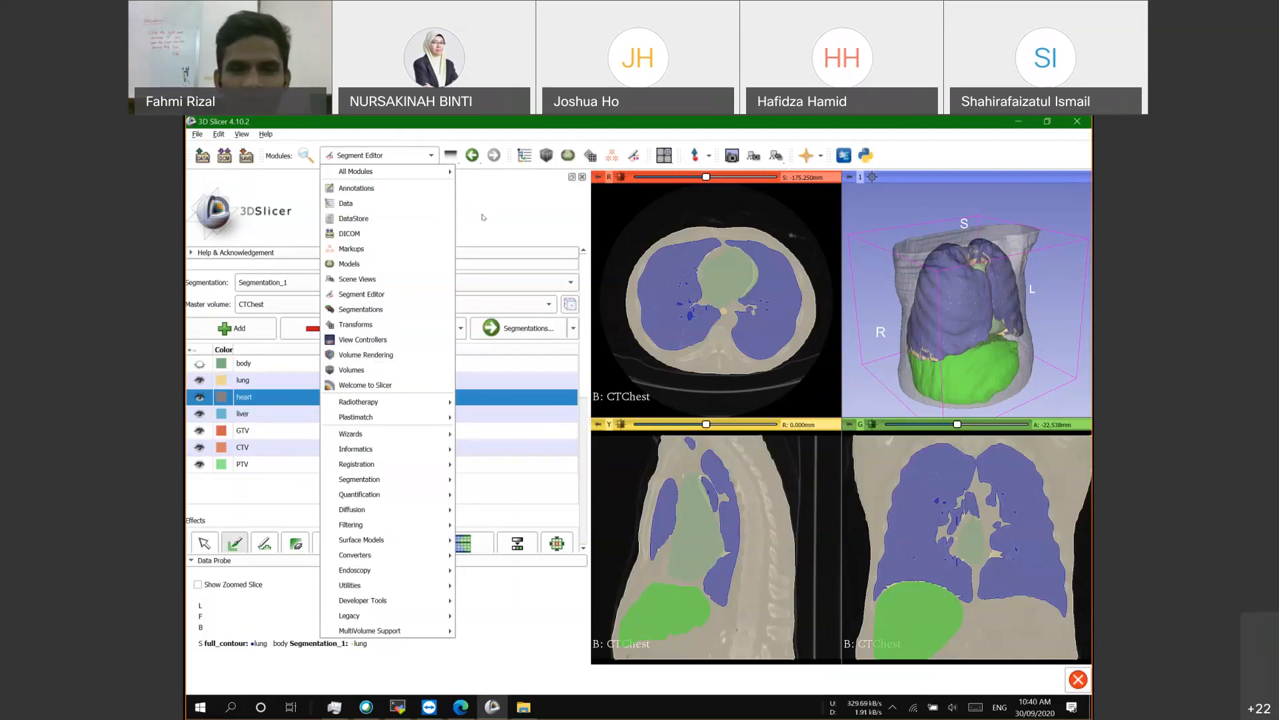
# Step: Check the SlicerApp-real.exe process in Task Manager and return to 3D Slicer
pyautogui.click(334, 706)
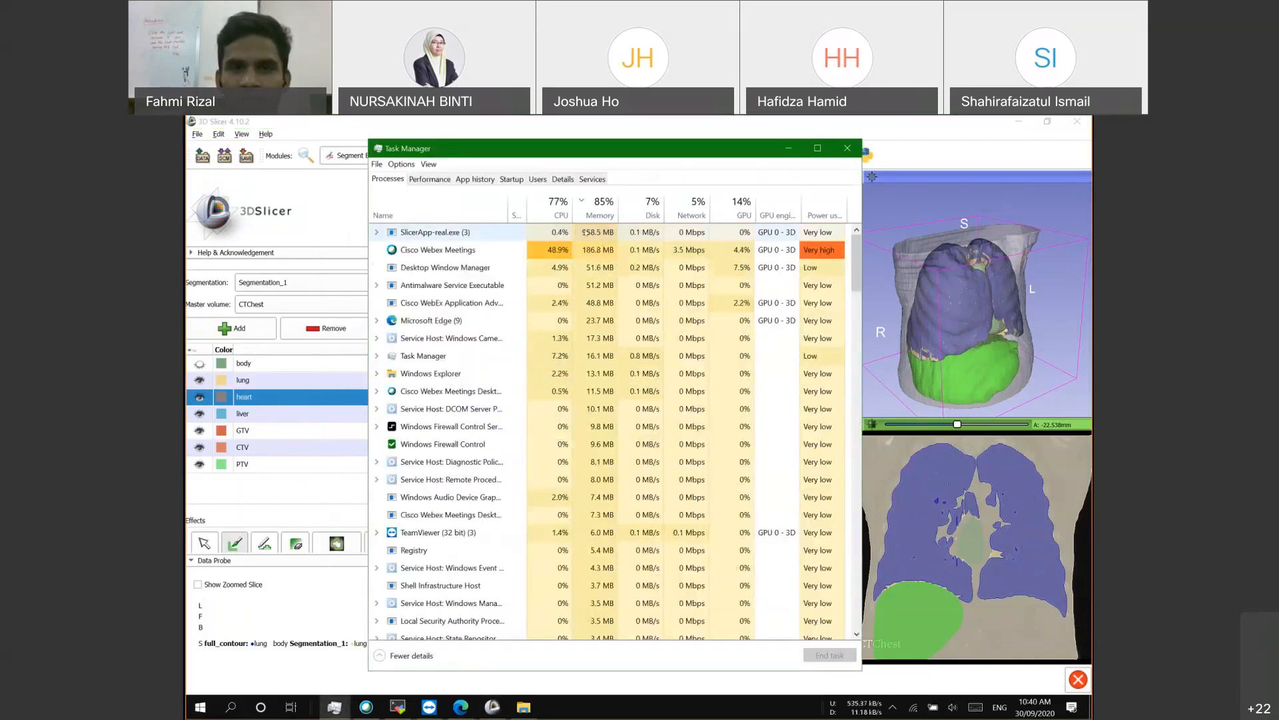
pyautogui.click(592, 232)
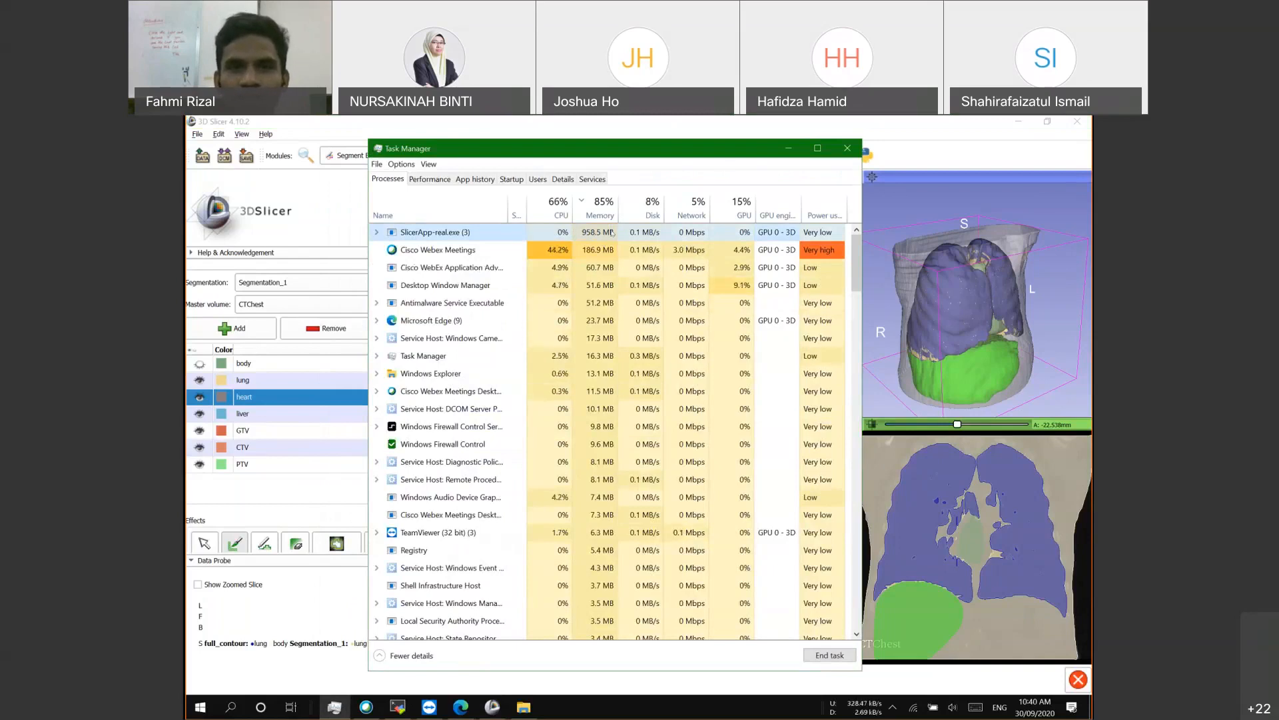
pyautogui.click(752, 129)
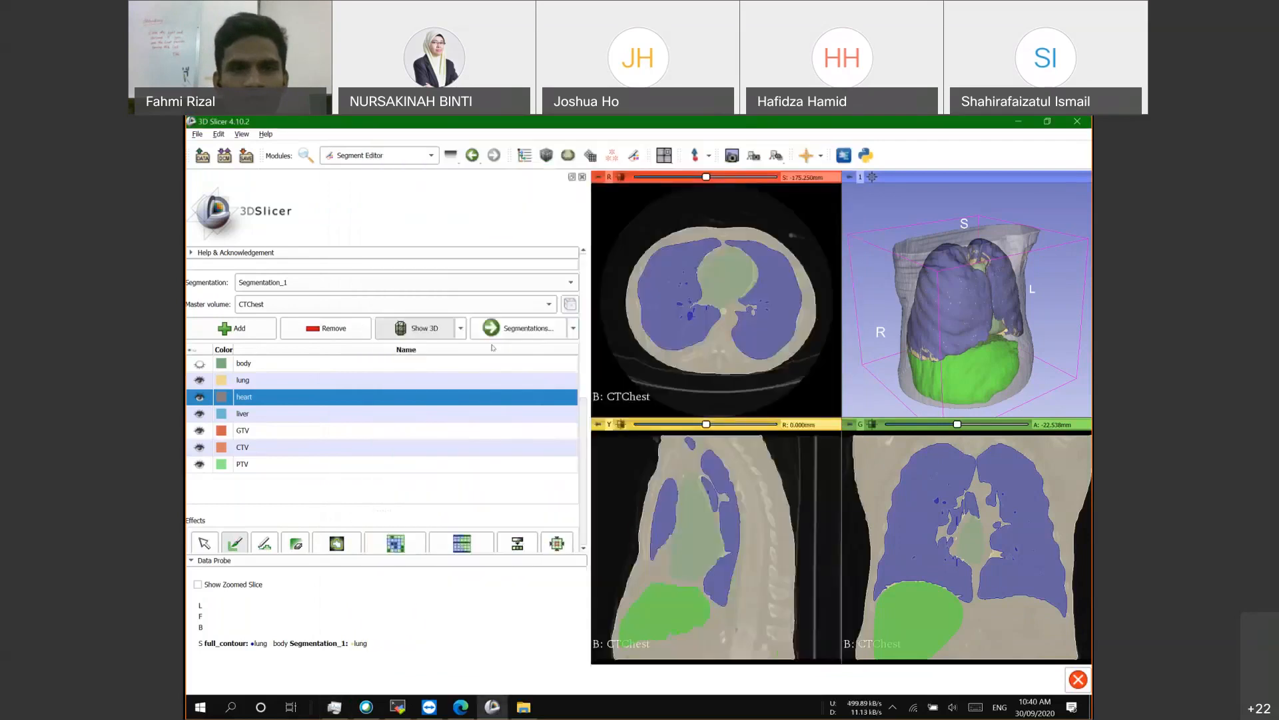
# Step: In the Data module, delete the seven old segments inside Segmentation_1
pyautogui.click(384, 157)
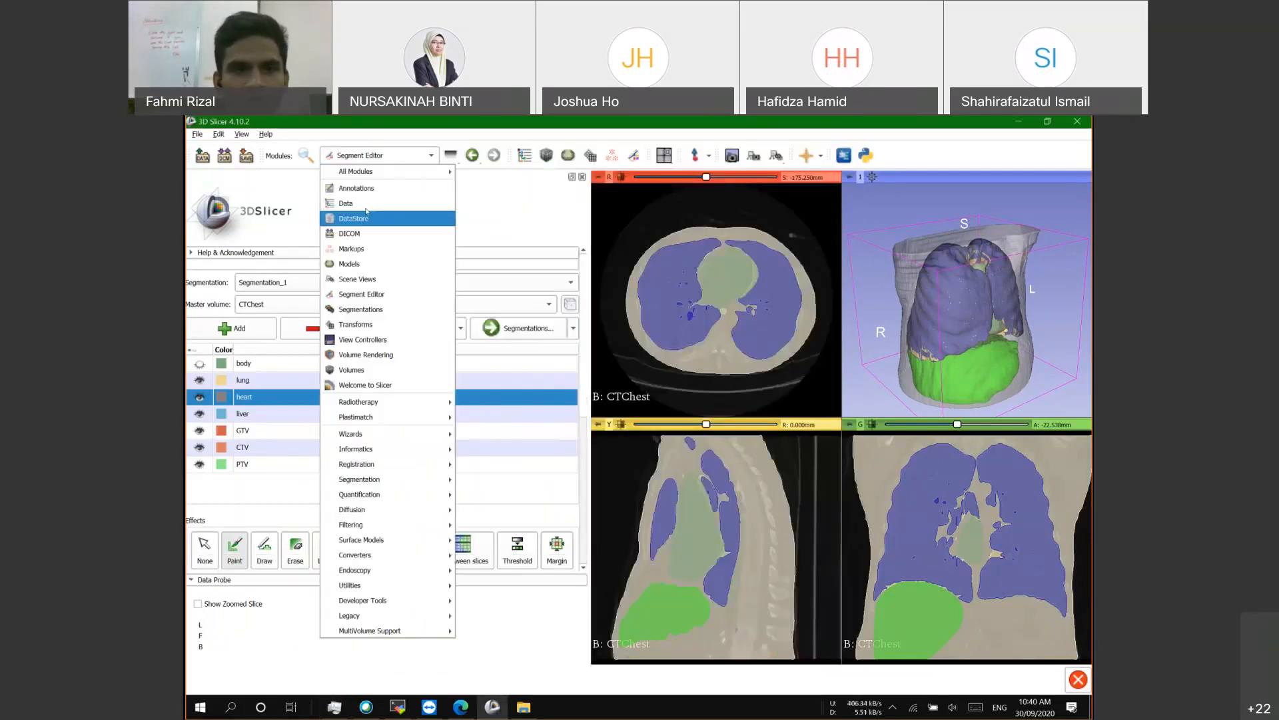
pyautogui.click(366, 204)
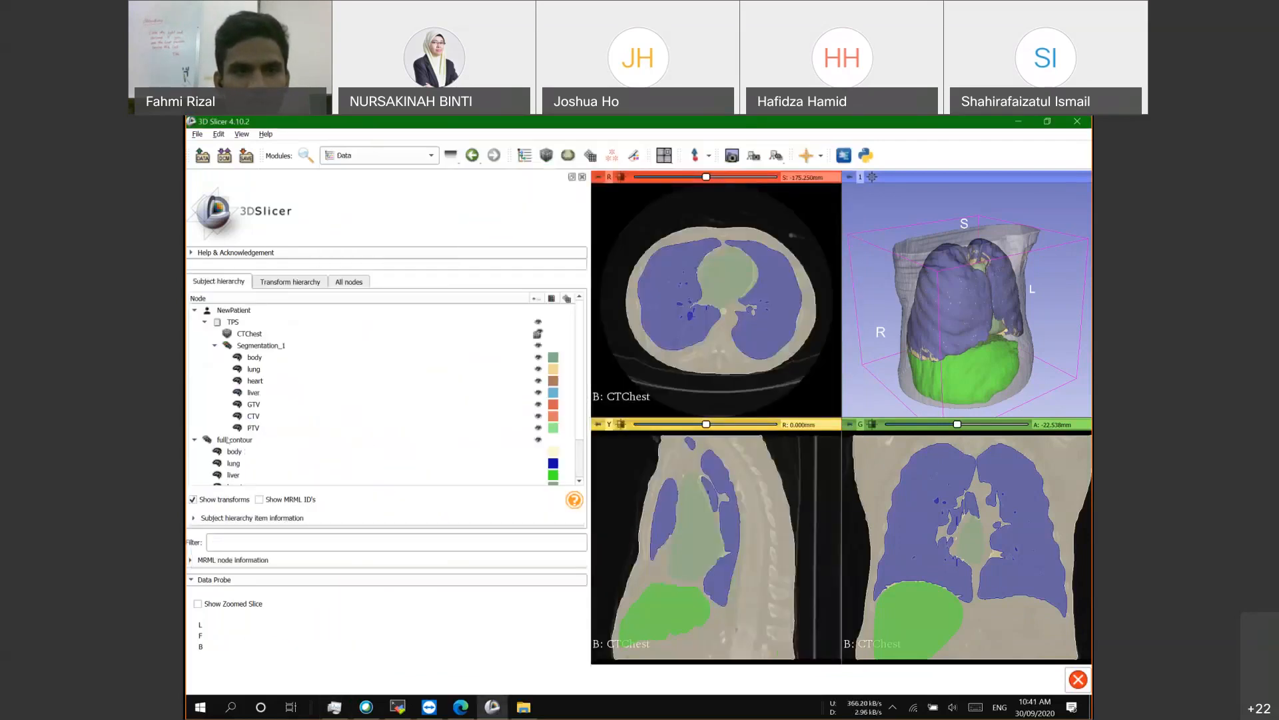
pyautogui.click(244, 348)
pyautogui.moveTo(247, 358); pyautogui.dragTo(254, 417)
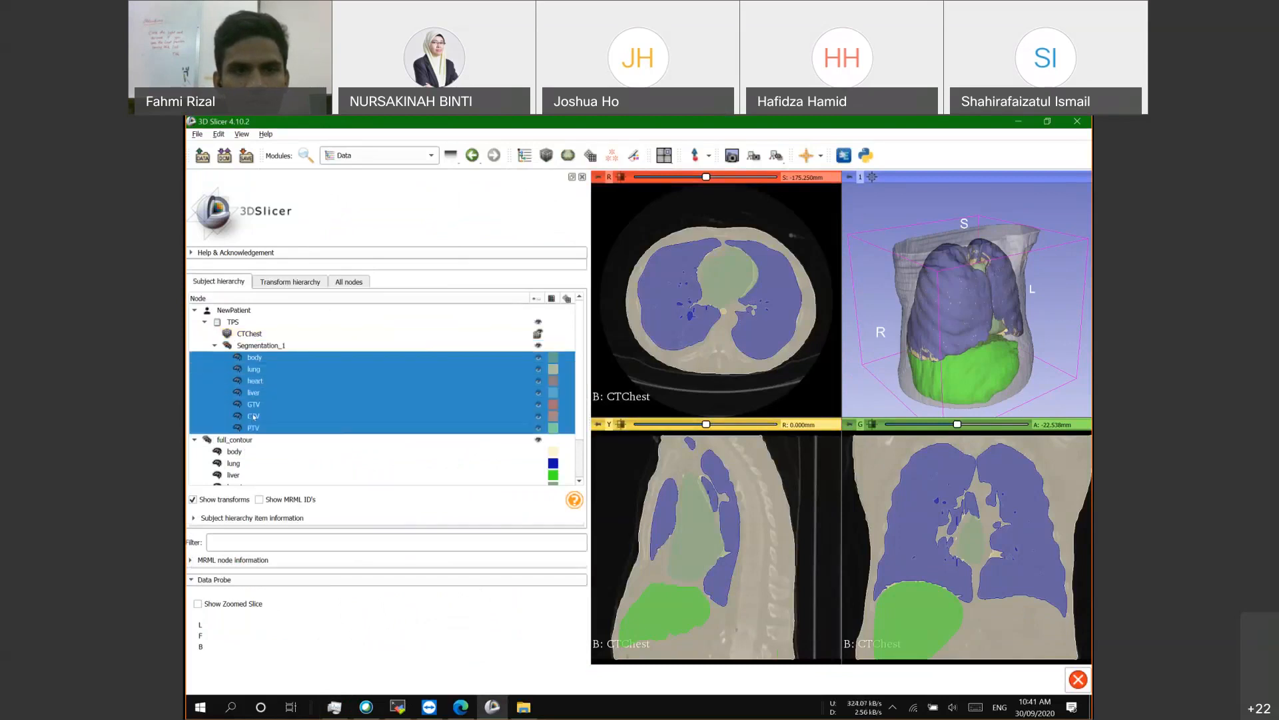
pyautogui.rightClick(259, 398)
pyautogui.click(308, 406)
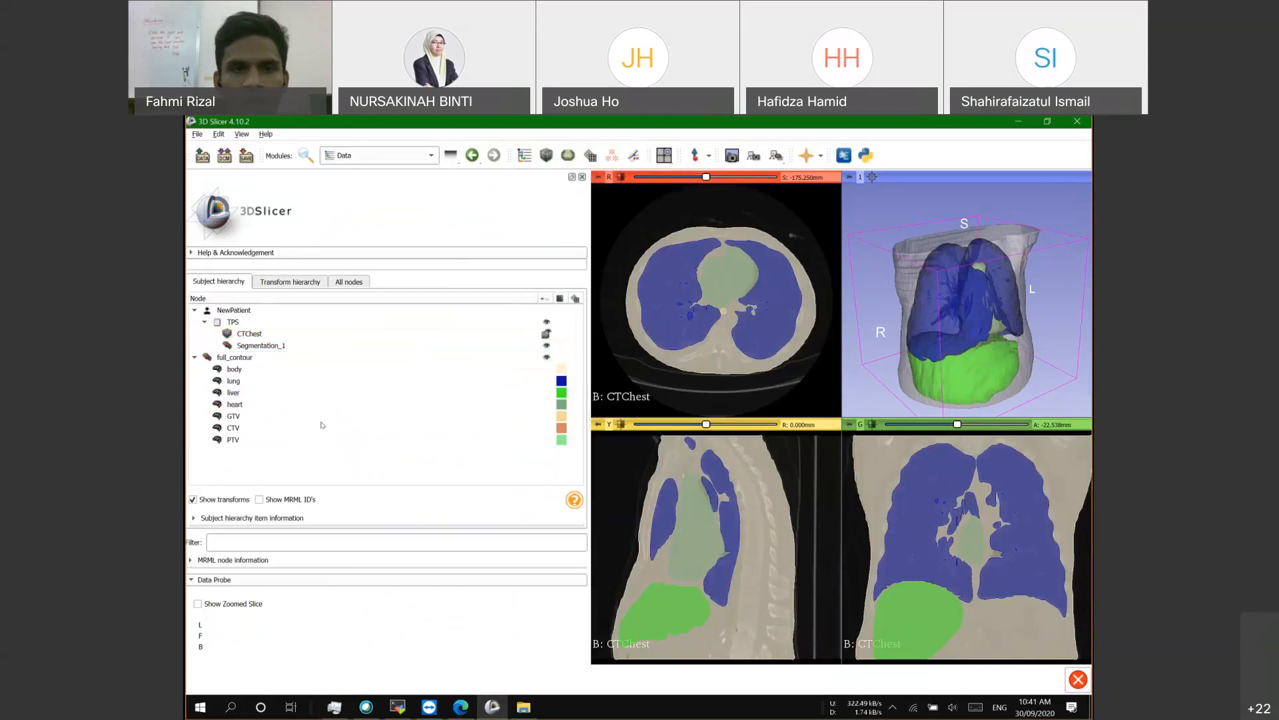
# Step: Move the seven full_contour segments into Segmentation_1, delete full_contour, and open Segment Editor
pyautogui.moveTo(234, 449); pyautogui.dragTo(278, 348)
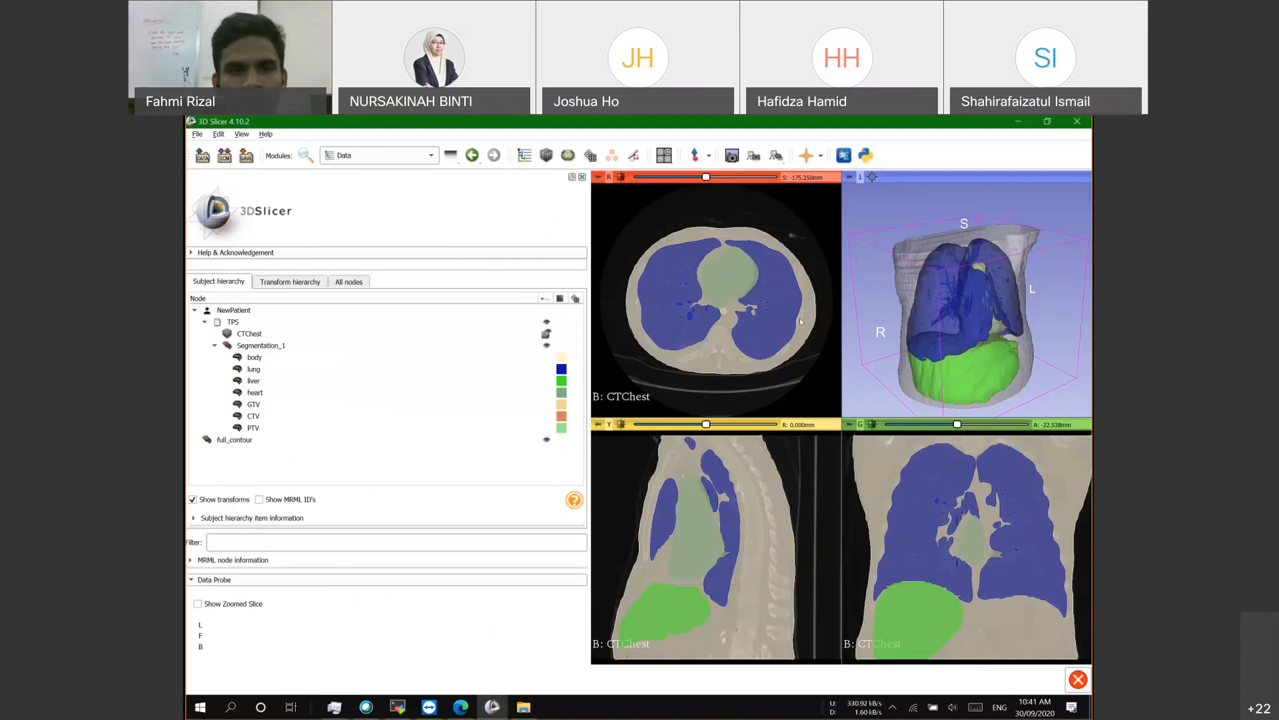
pyautogui.rightClick(224, 440)
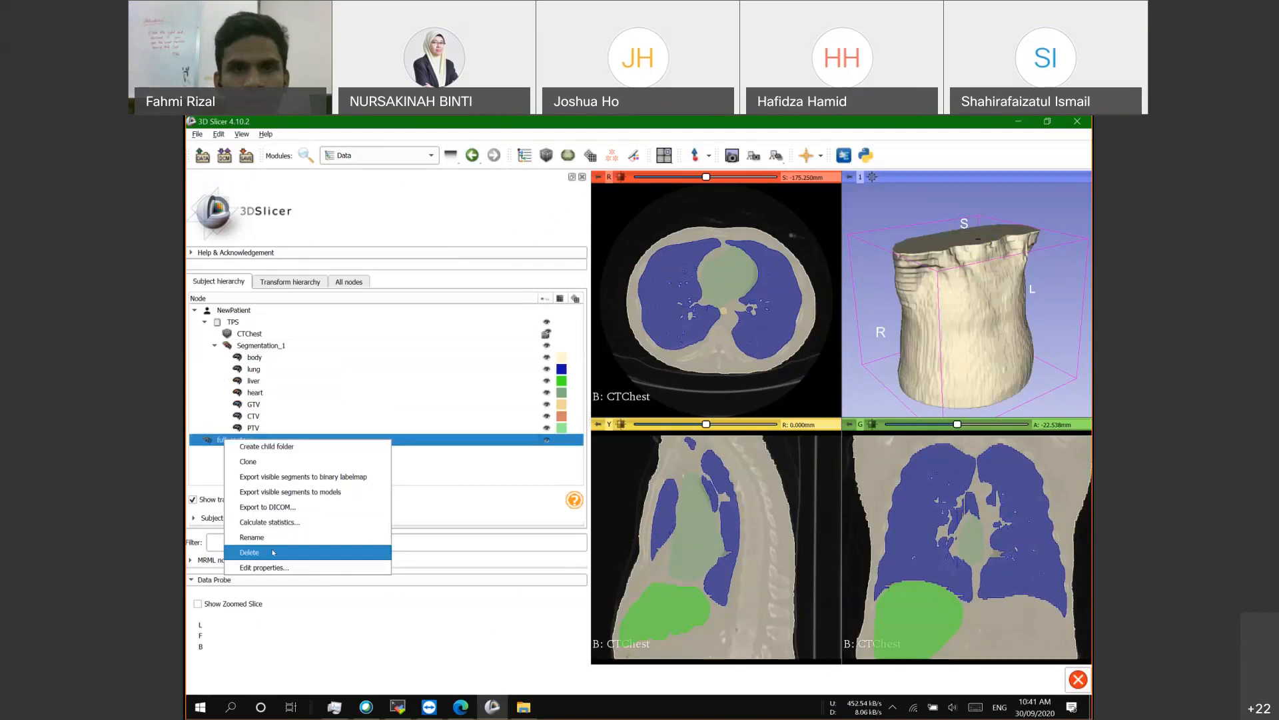
pyautogui.click(273, 552)
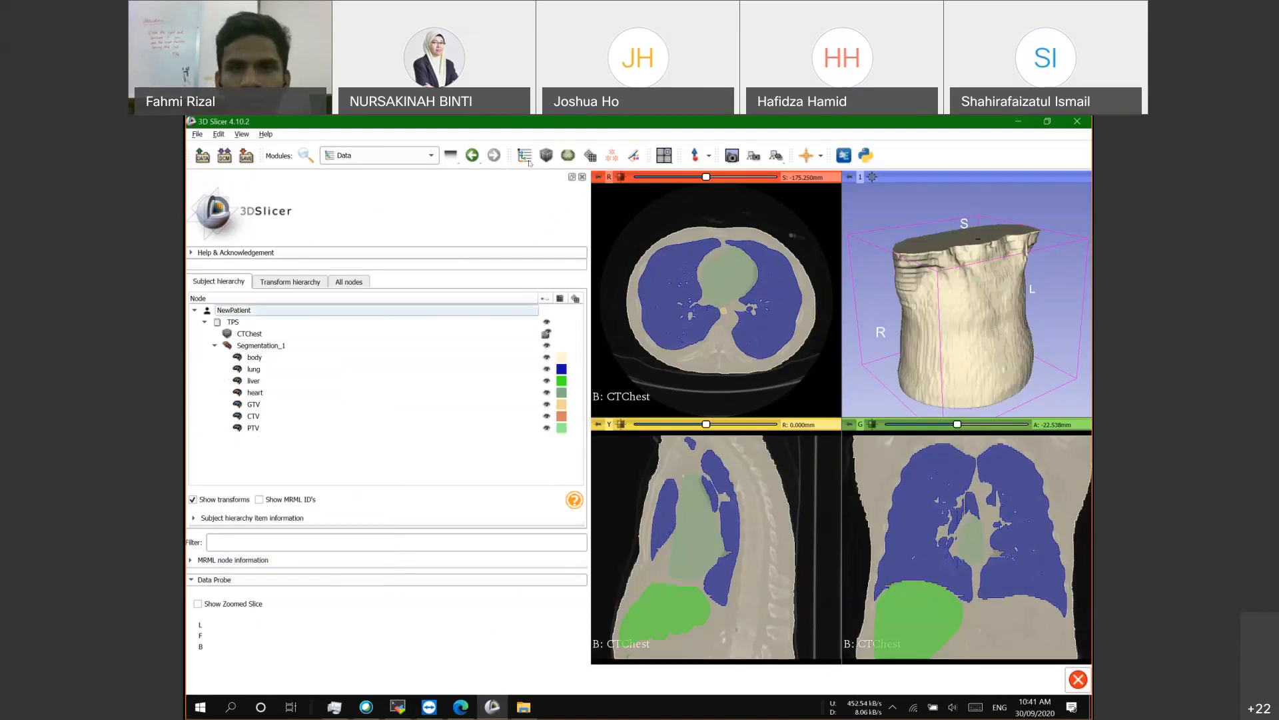
pyautogui.click(630, 163)
# Step: Hide the body segment, briefly toggling lung, liver and heart visibility
pyautogui.click(199, 364)
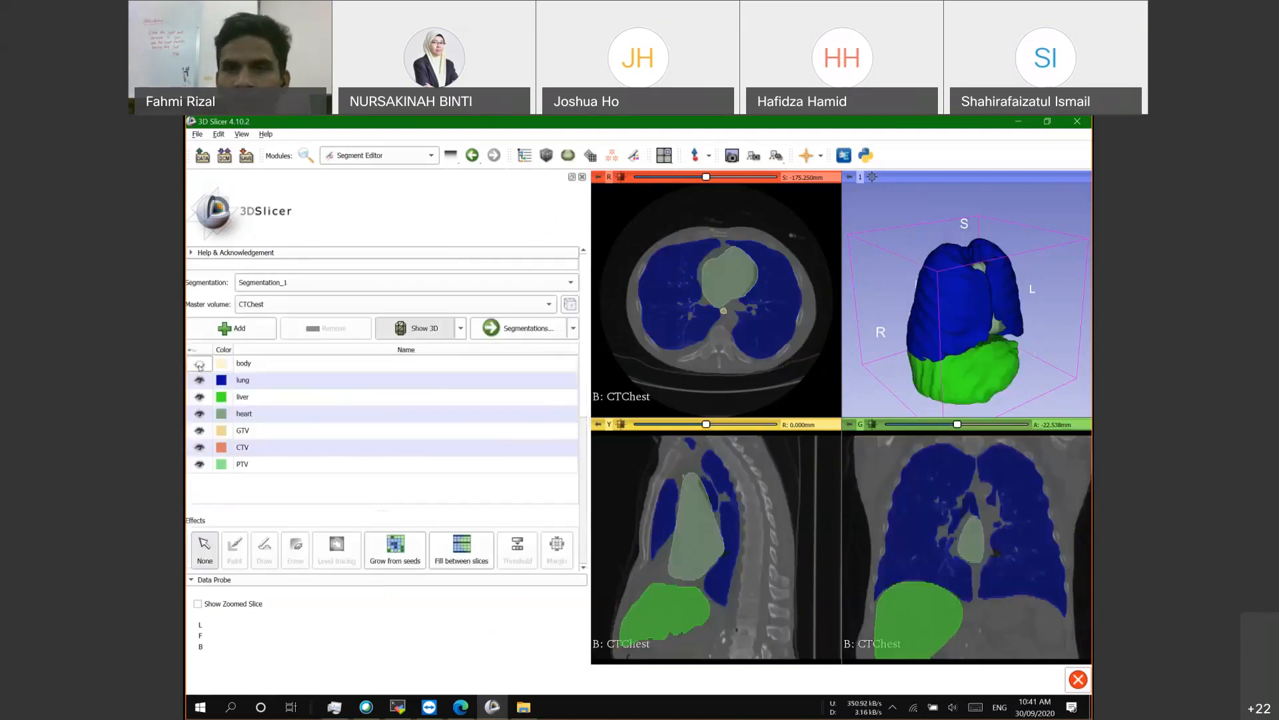
pyautogui.click(200, 364)
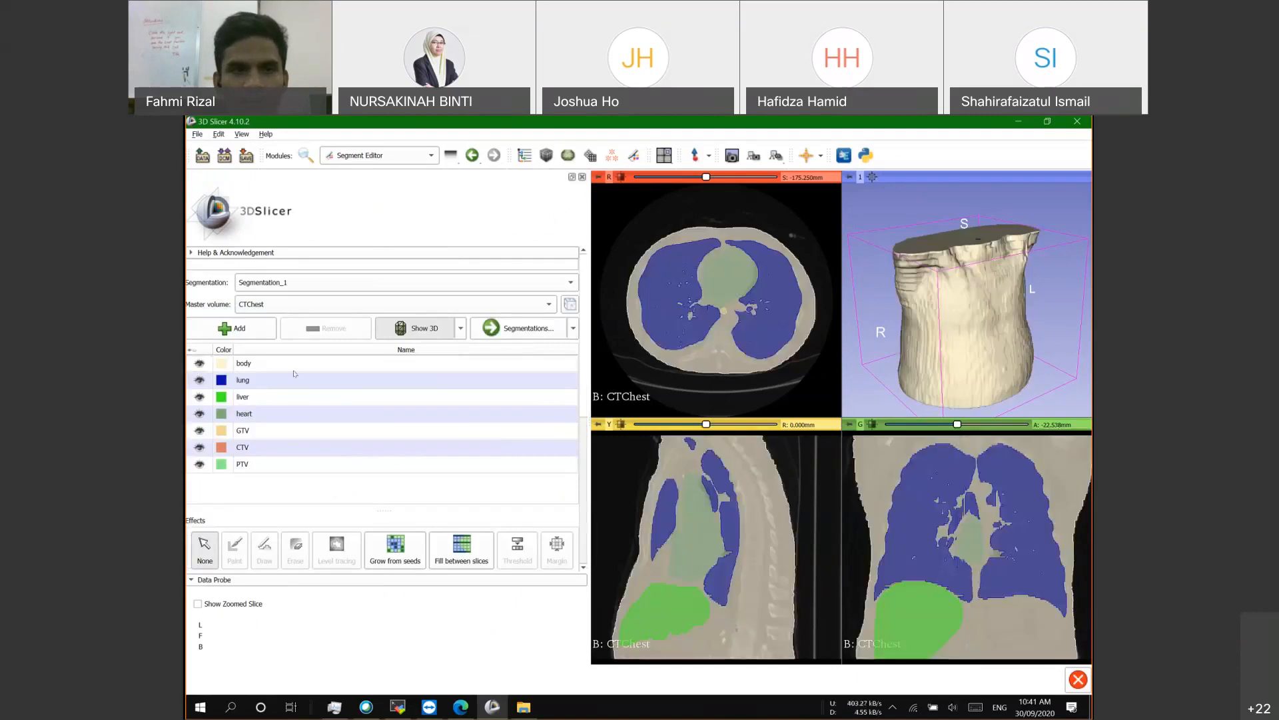
pyautogui.click(199, 365)
pyautogui.click(200, 381)
pyautogui.click(200, 381)
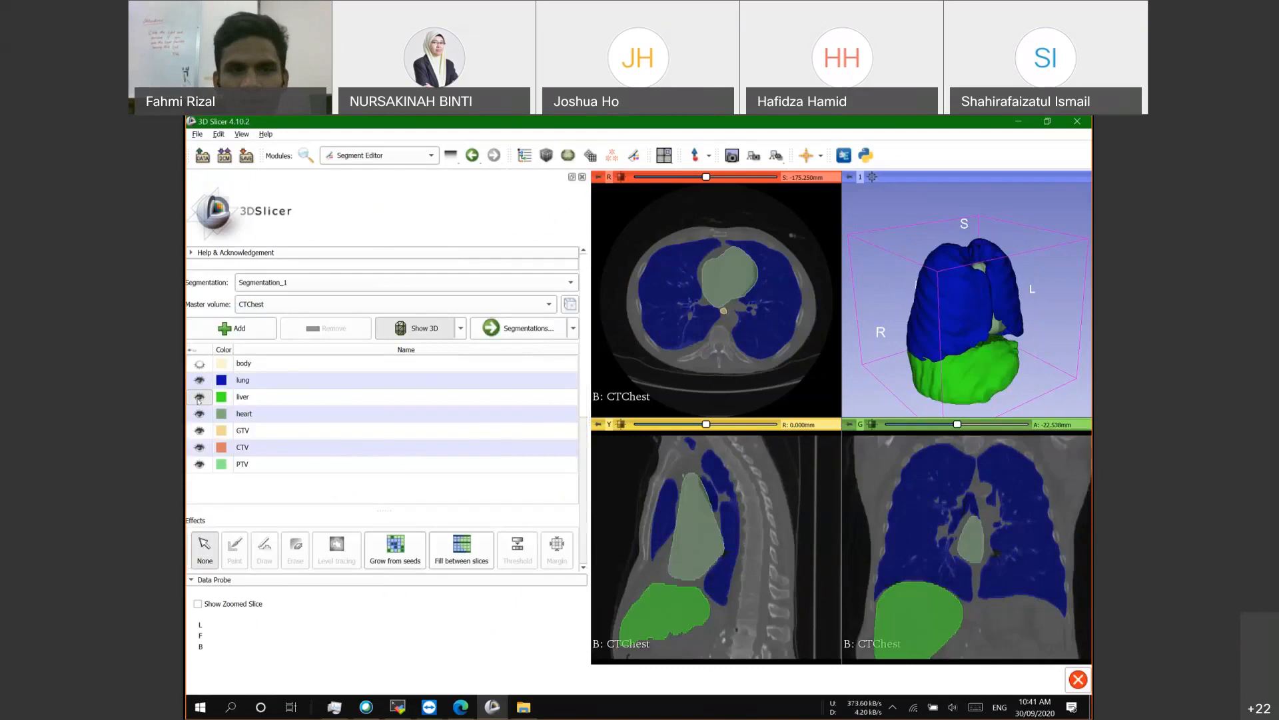
pyautogui.click(199, 398)
pyautogui.click(200, 413)
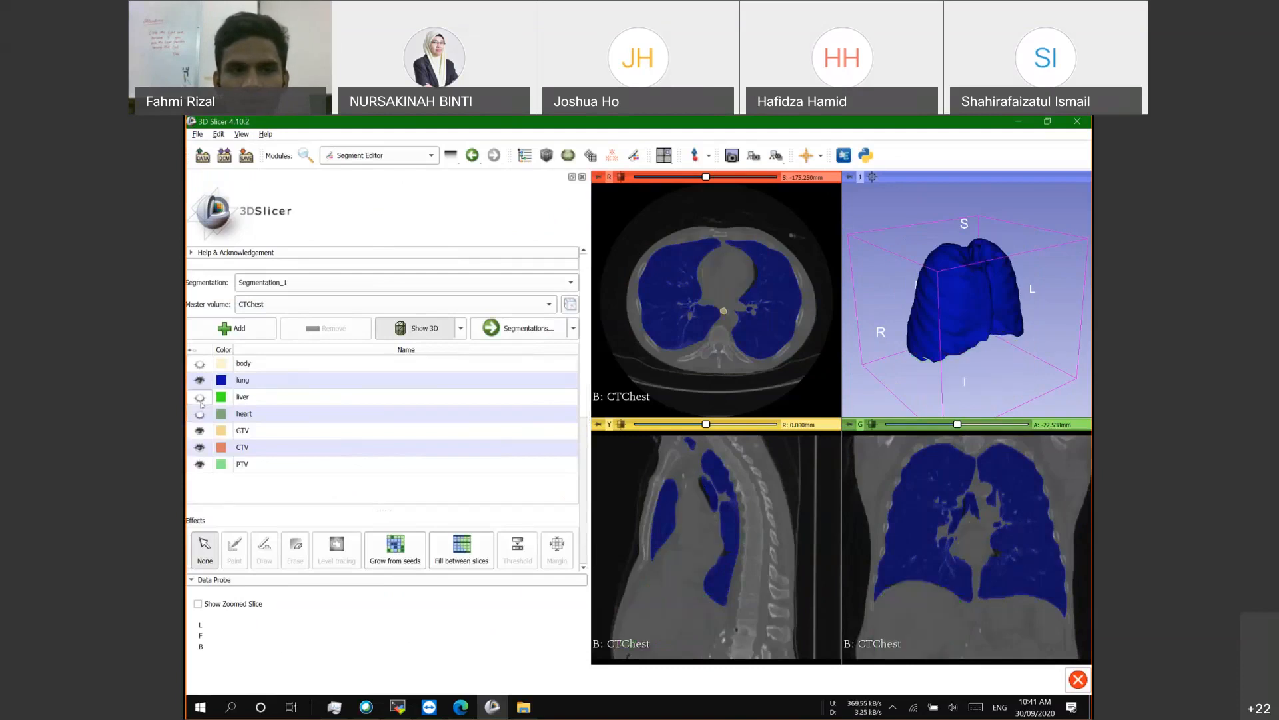
pyautogui.click(199, 397)
pyautogui.click(200, 414)
# Step: Hide CTV and heart, keep lung and liver shown, and rotate the 3D model frontally
pyautogui.click(199, 447)
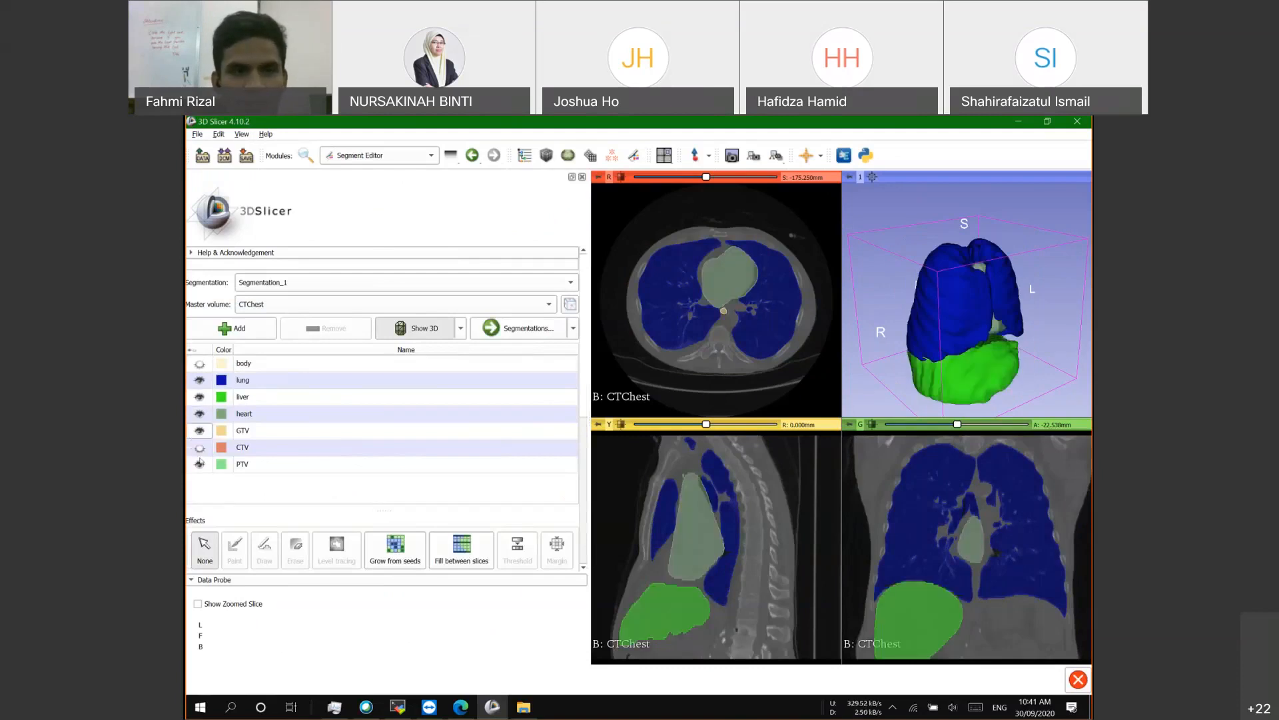
pyautogui.click(199, 414)
pyautogui.click(200, 397)
pyautogui.click(199, 380)
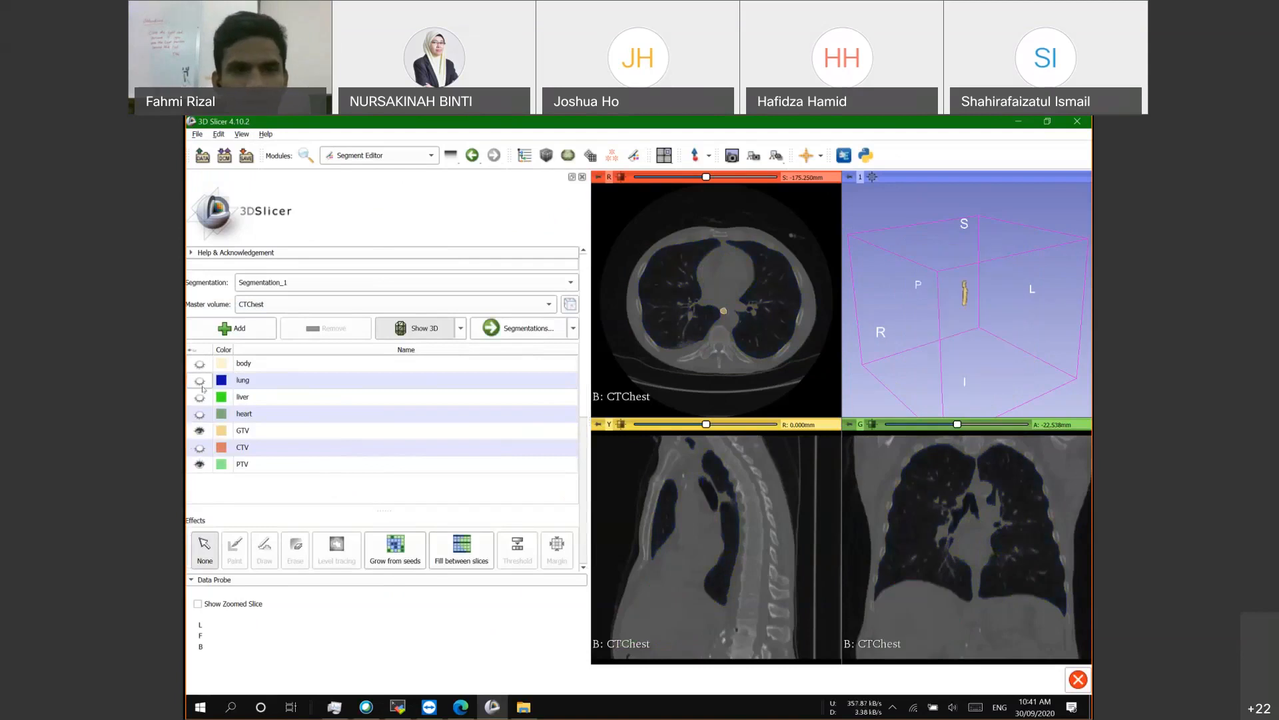
pyautogui.click(200, 397)
pyautogui.click(199, 380)
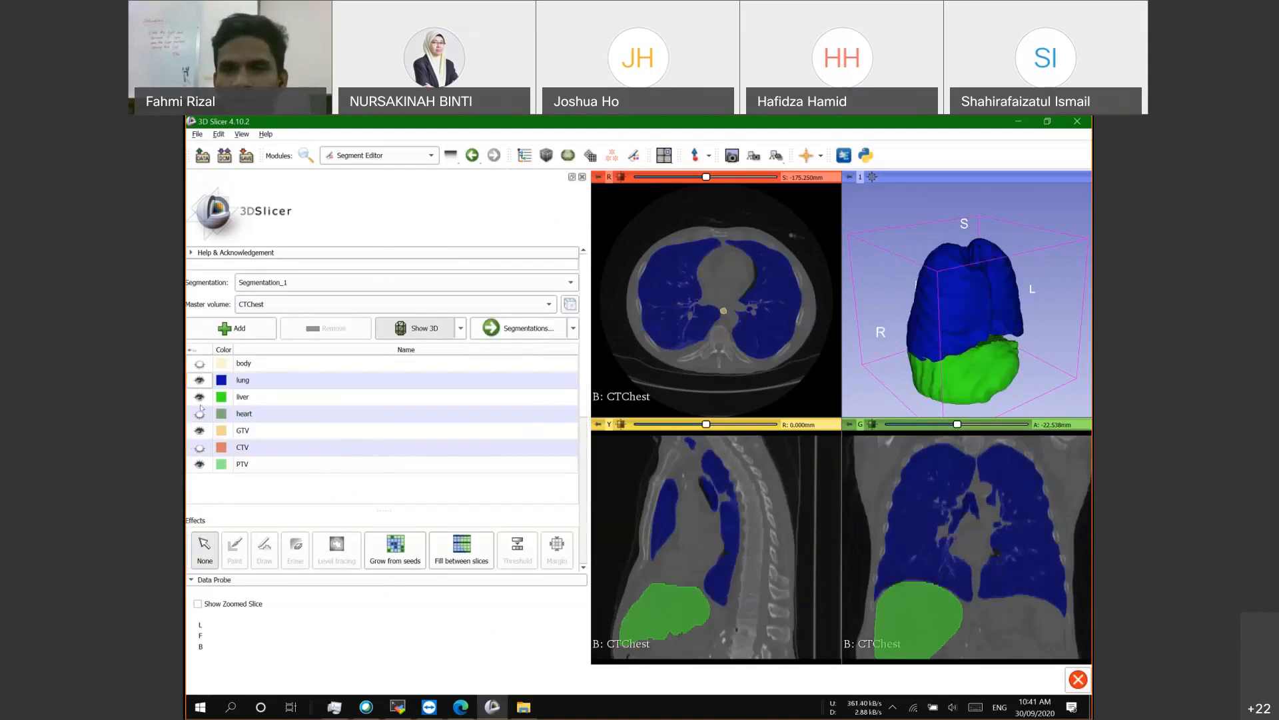
pyautogui.moveTo(891, 337); pyautogui.dragTo(979, 357)
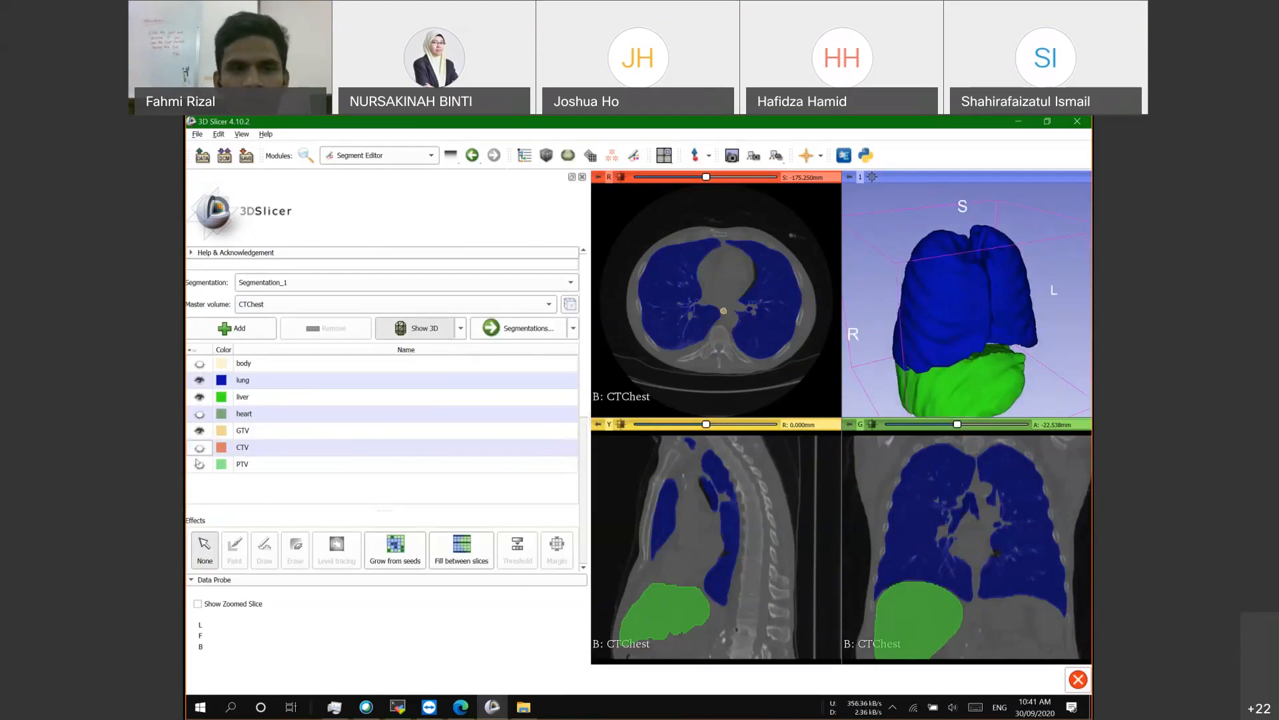
# Step: Select GTV, show heart and GTV, and bring the lecture PDF's GTV slide forward
pyautogui.click(270, 436)
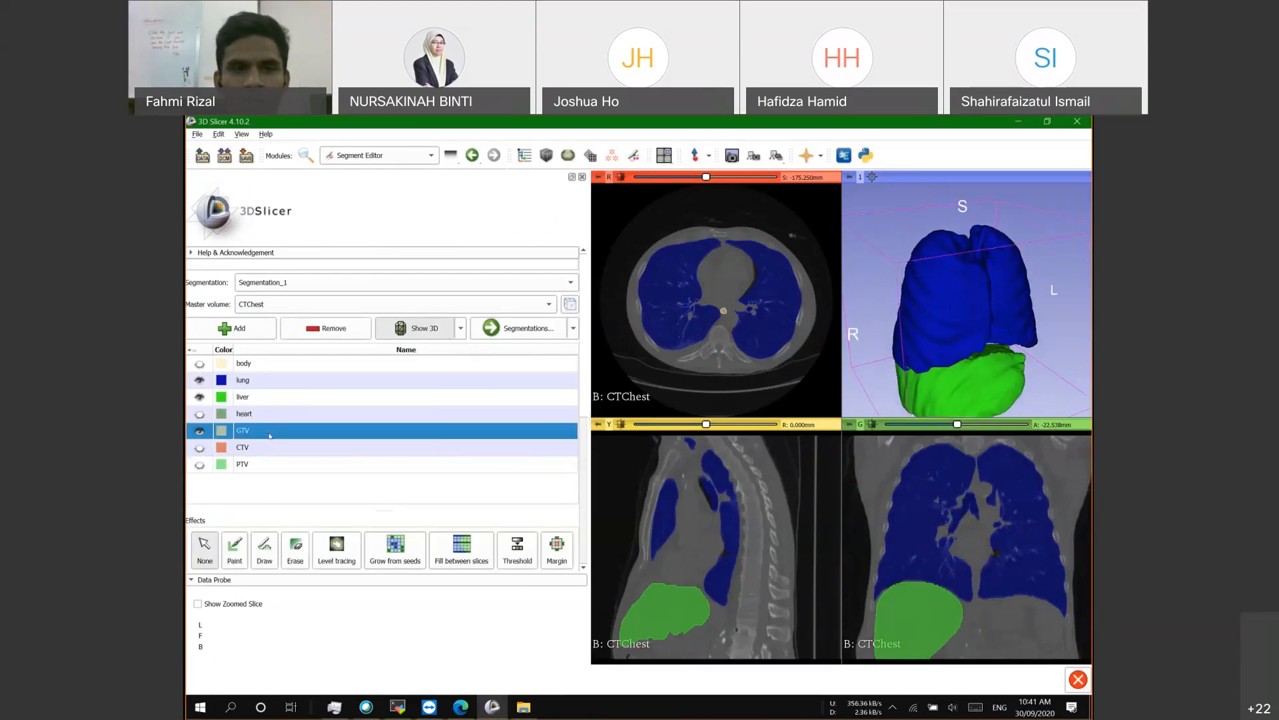
pyautogui.click(199, 415)
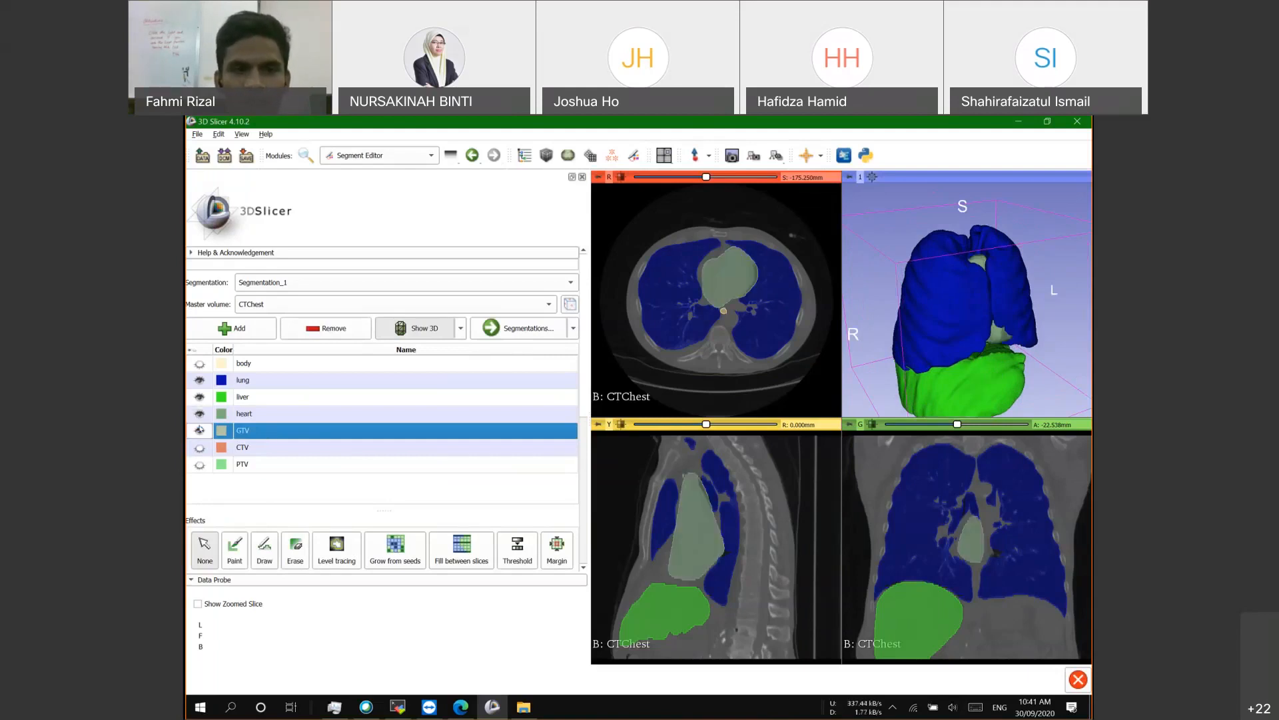
pyautogui.click(199, 430)
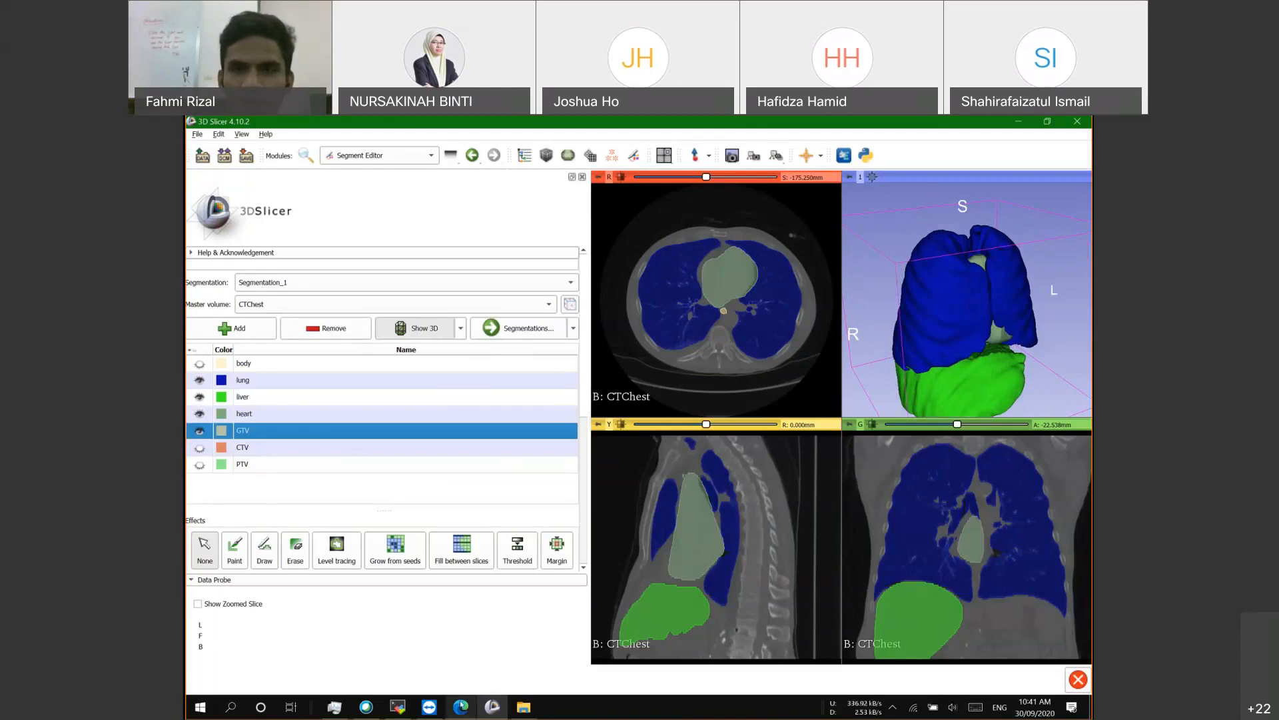
pyautogui.click(460, 706)
pyautogui.click(733, 124)
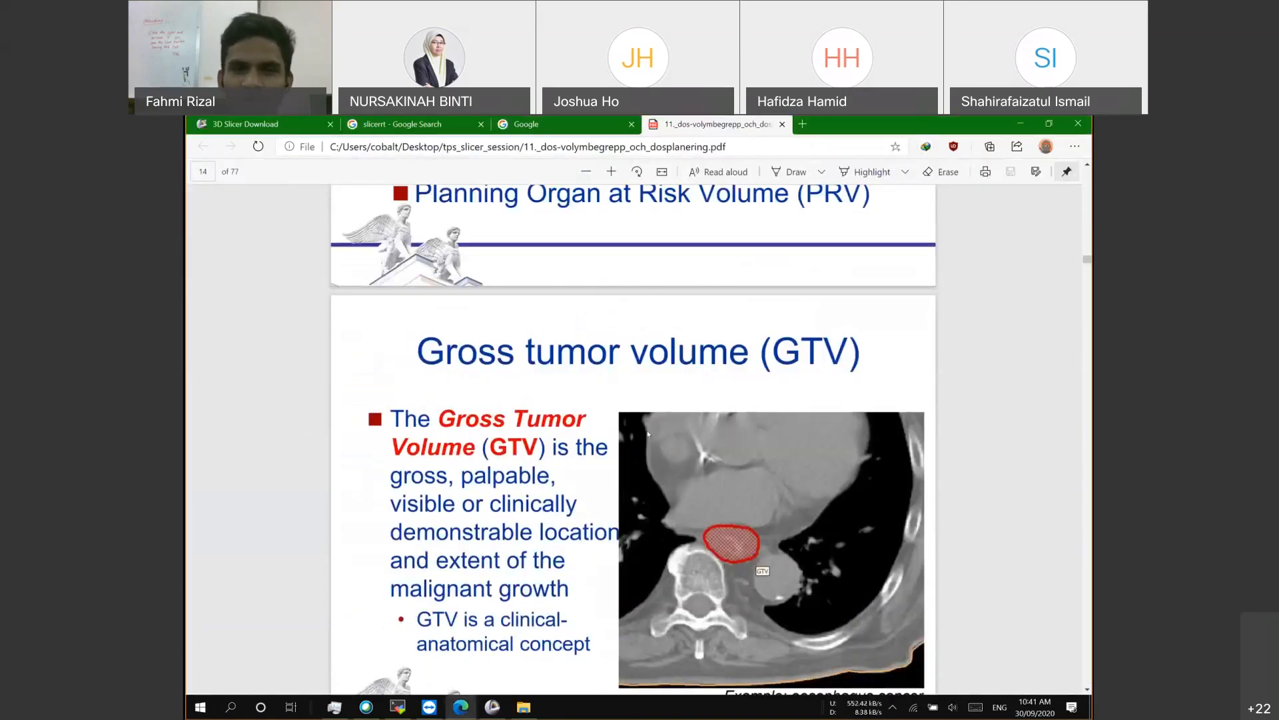
# Step: Scroll through the Gross tumor volume (GTV) definition slide on page 14 of the PDF
pyautogui.scroll(-2, 399, 316)
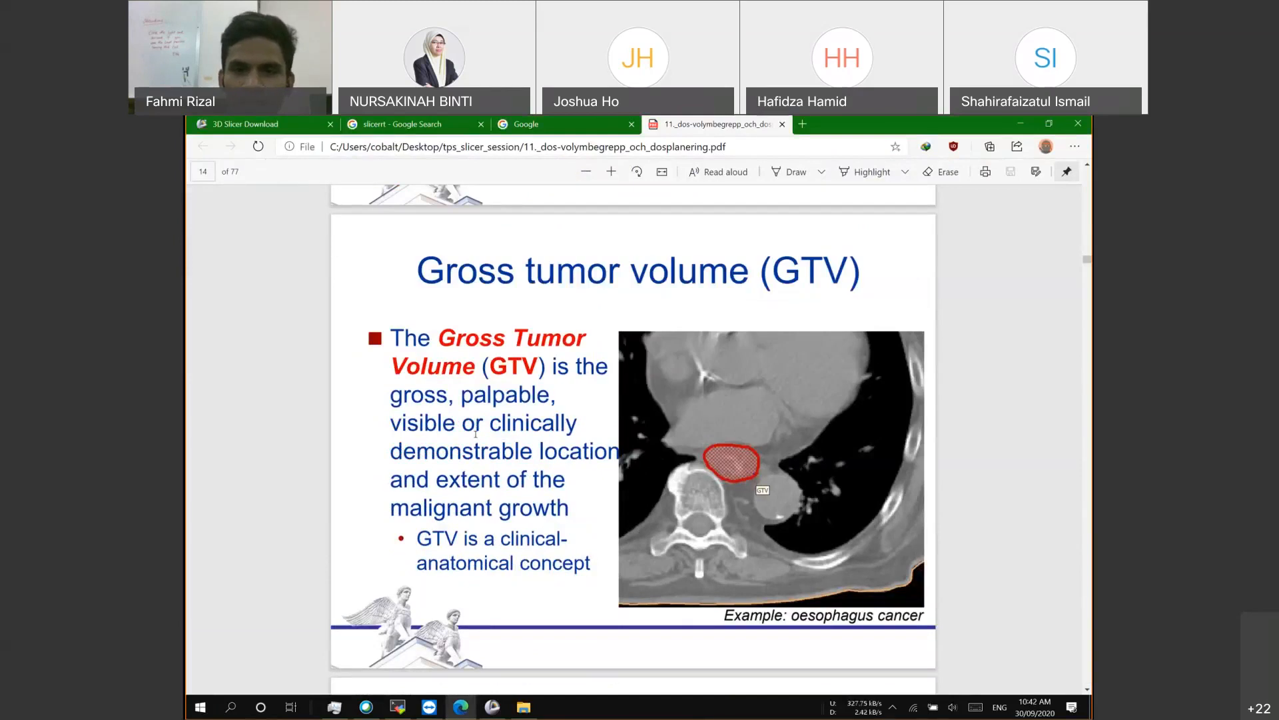
pyautogui.scroll(-1, 748, 364)
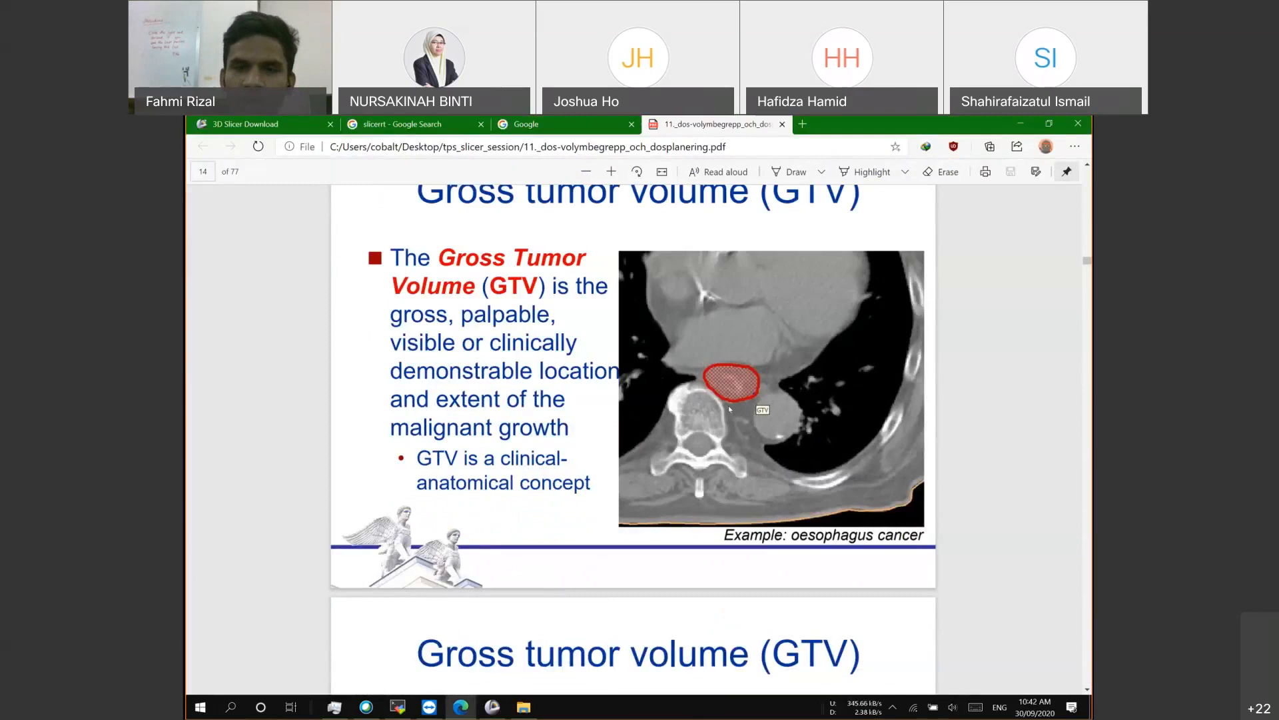
pyautogui.scroll(-5, 701, 449)
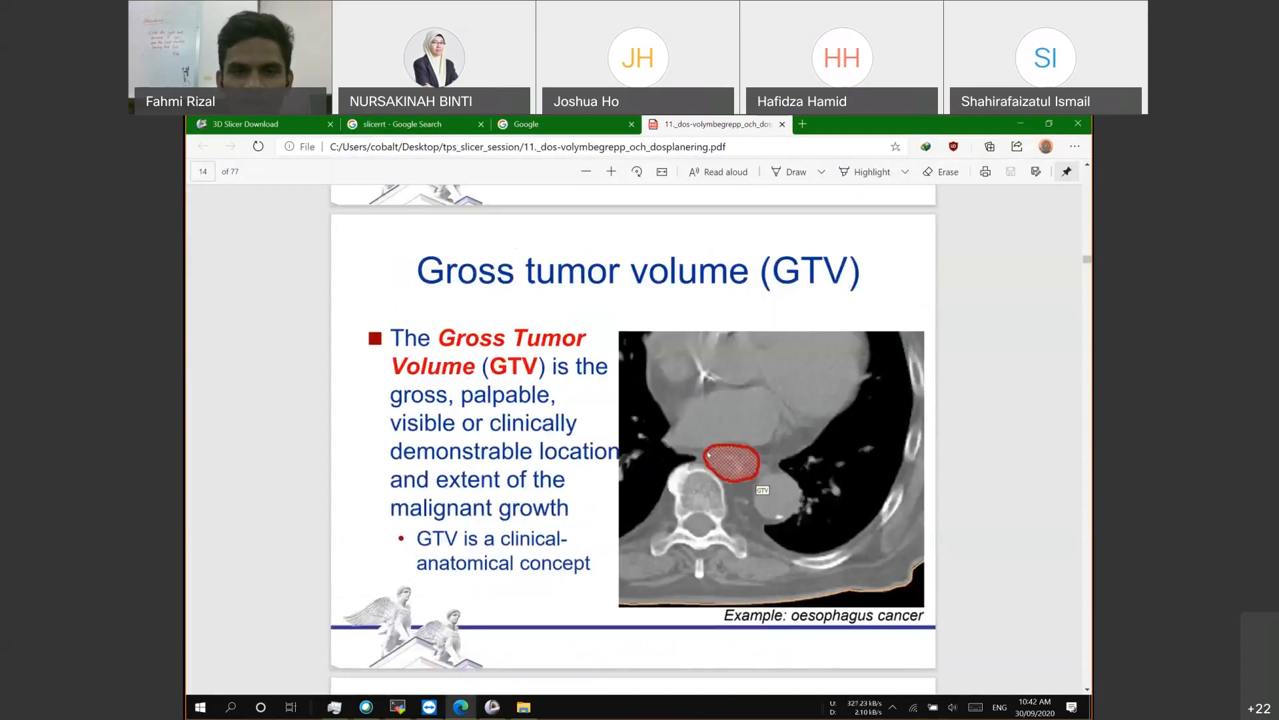
pyautogui.scroll(-1, 683, 426)
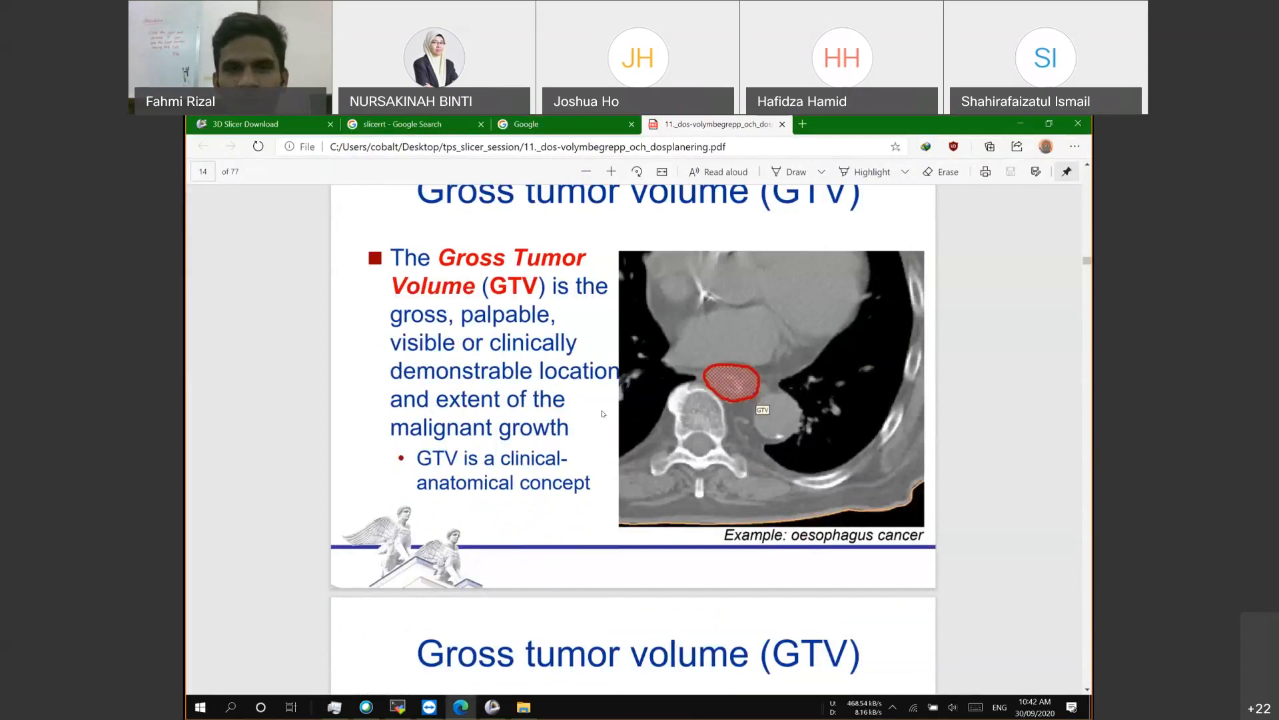
pyautogui.scroll(1, 603, 413)
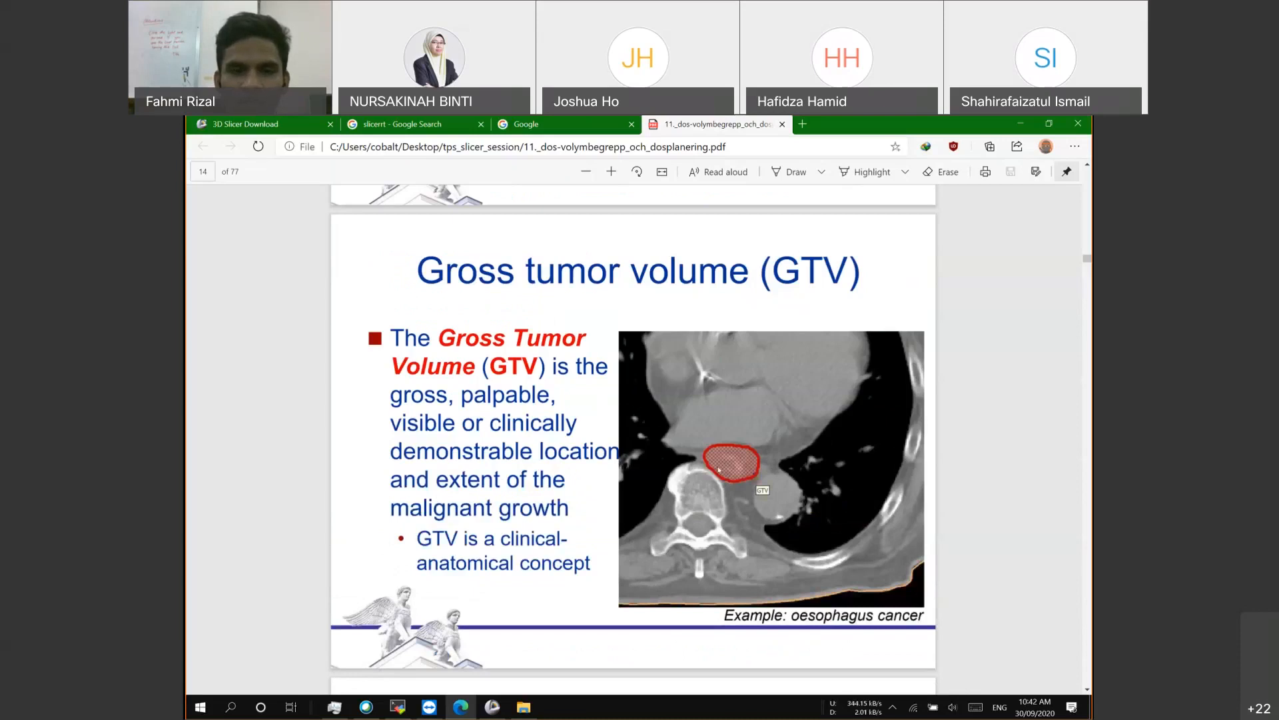
# Step: Hide the heart, liver and lung segments in 3D Slicer
pyautogui.click(491, 707)
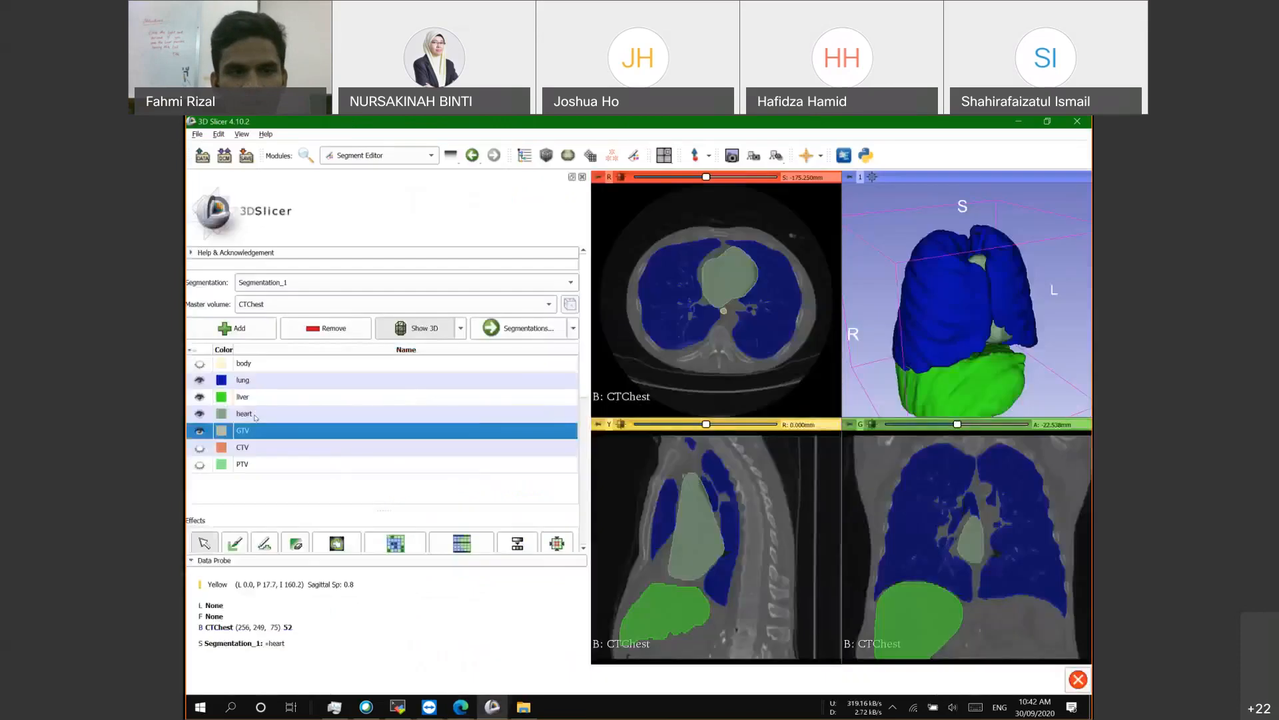
pyautogui.click(199, 413)
pyautogui.click(200, 396)
pyautogui.click(199, 379)
# Step: Browse the axial slices through the chest, zooming in and then refitting the view
pyautogui.moveTo(962, 320); pyautogui.dragTo(974, 331)
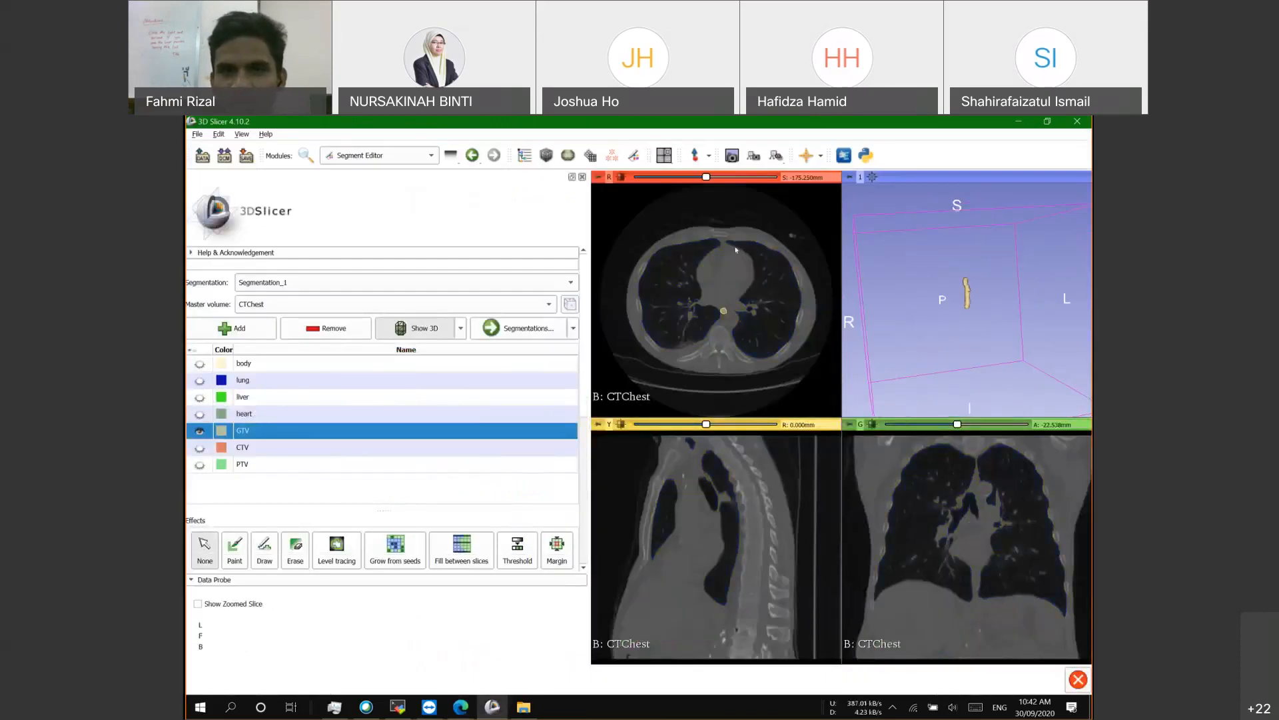
pyautogui.click(697, 177)
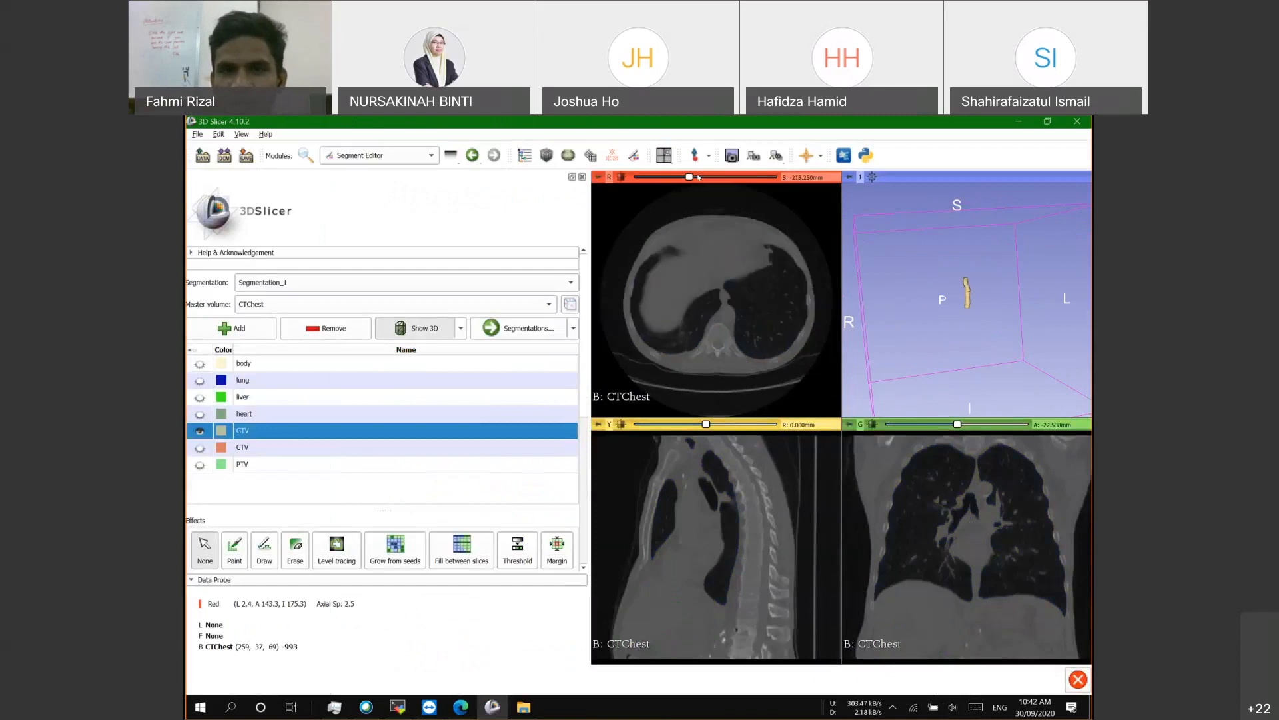
pyautogui.click(721, 177)
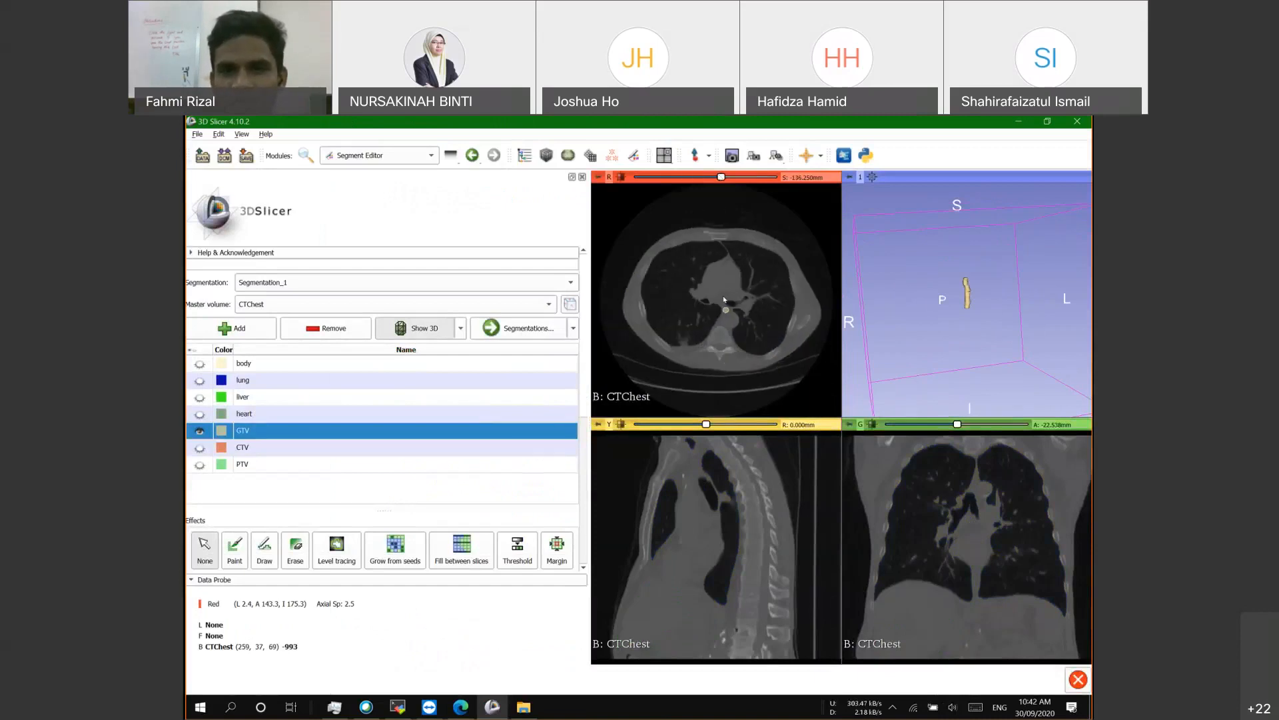
pyautogui.moveTo(725, 300); pyautogui.dragTo(729, 319, button='right')
pyautogui.keyDown('ctrl'); pyautogui.scroll(1, 729, 315); pyautogui.keyUp('ctrl')
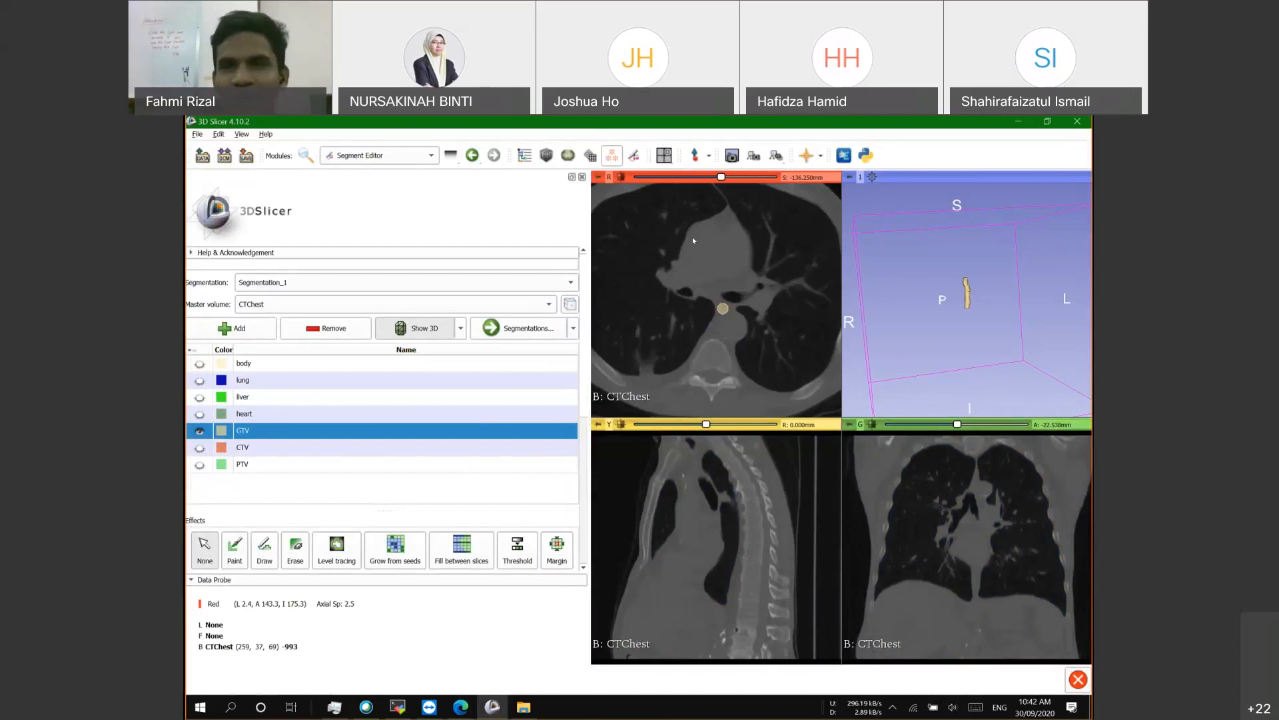
pyautogui.click(621, 178)
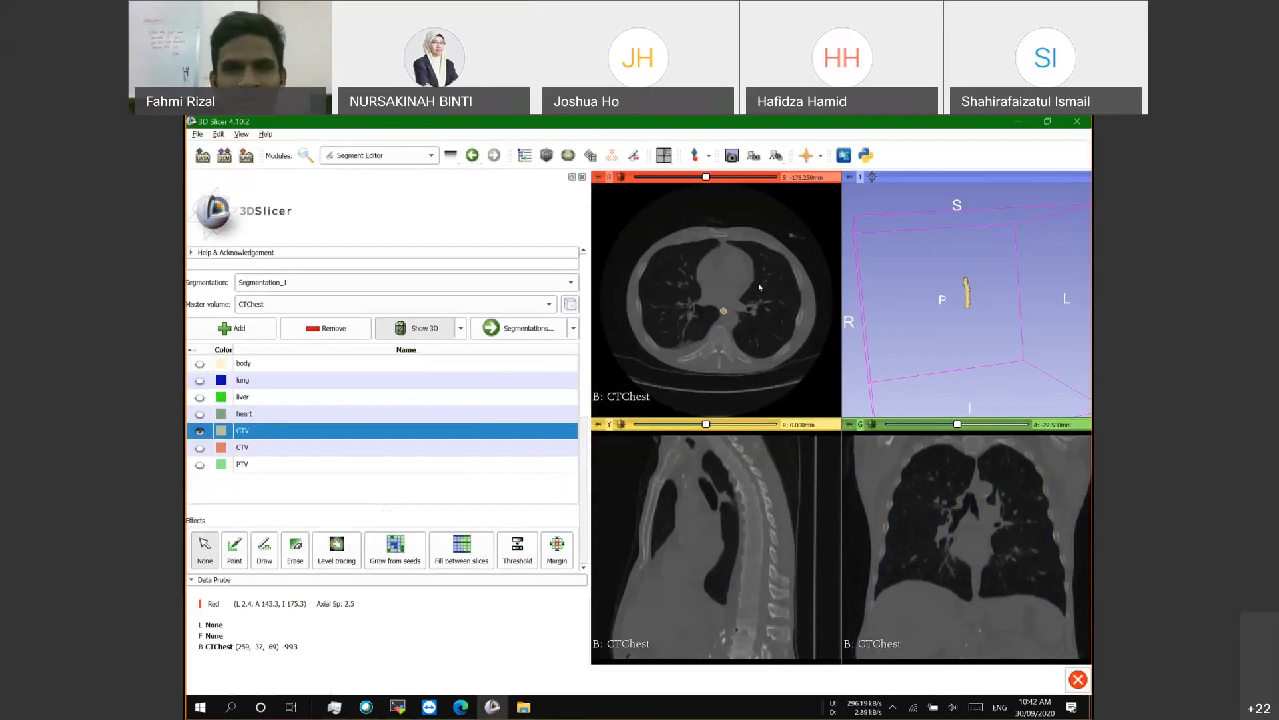
# Step: Make the CTV and PTV segments visible, then return to the lecture PDF
pyautogui.click(199, 414)
pyautogui.click(199, 413)
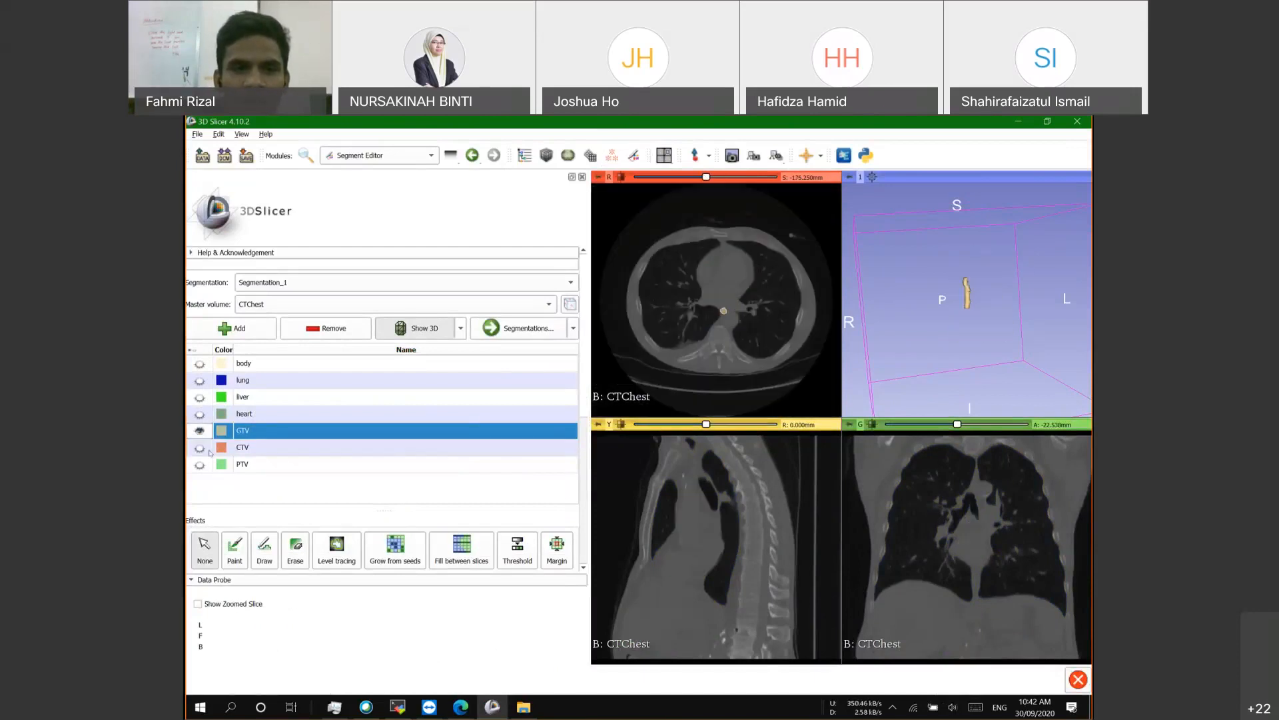
pyautogui.click(208, 449)
pyautogui.click(199, 465)
pyautogui.click(199, 447)
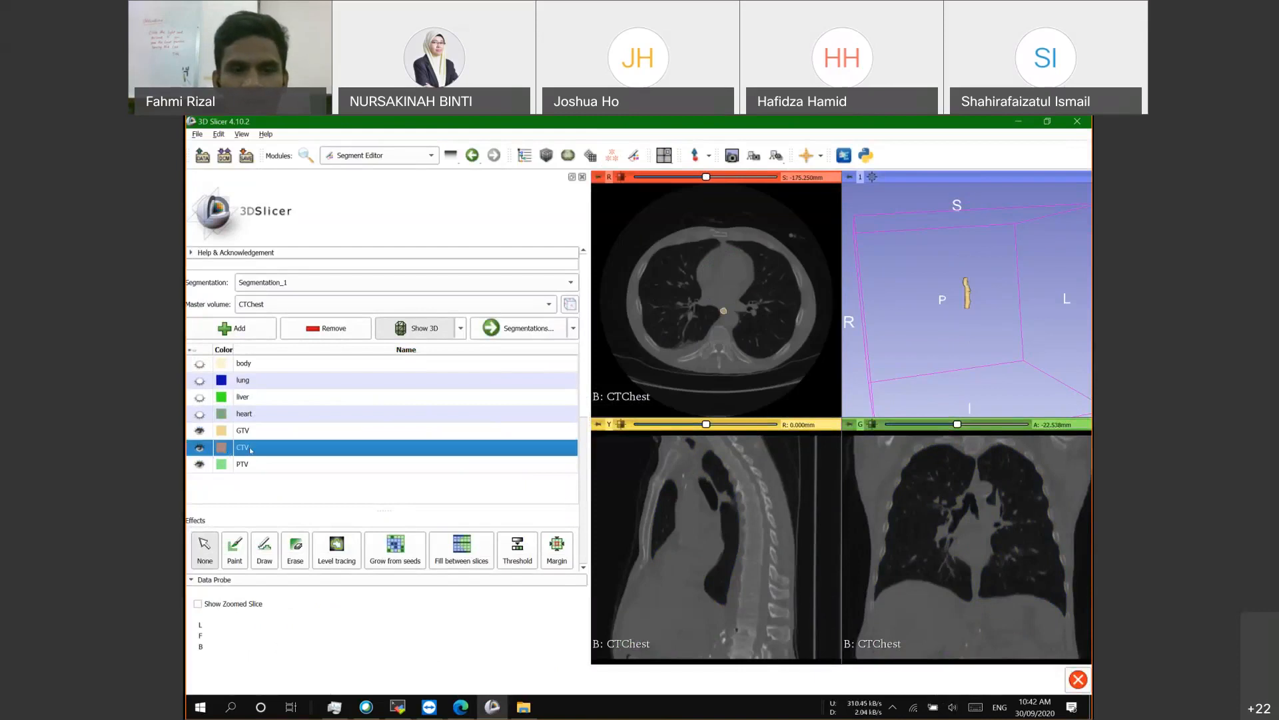
pyautogui.click(461, 706)
pyautogui.scroll(5, 596, 452)
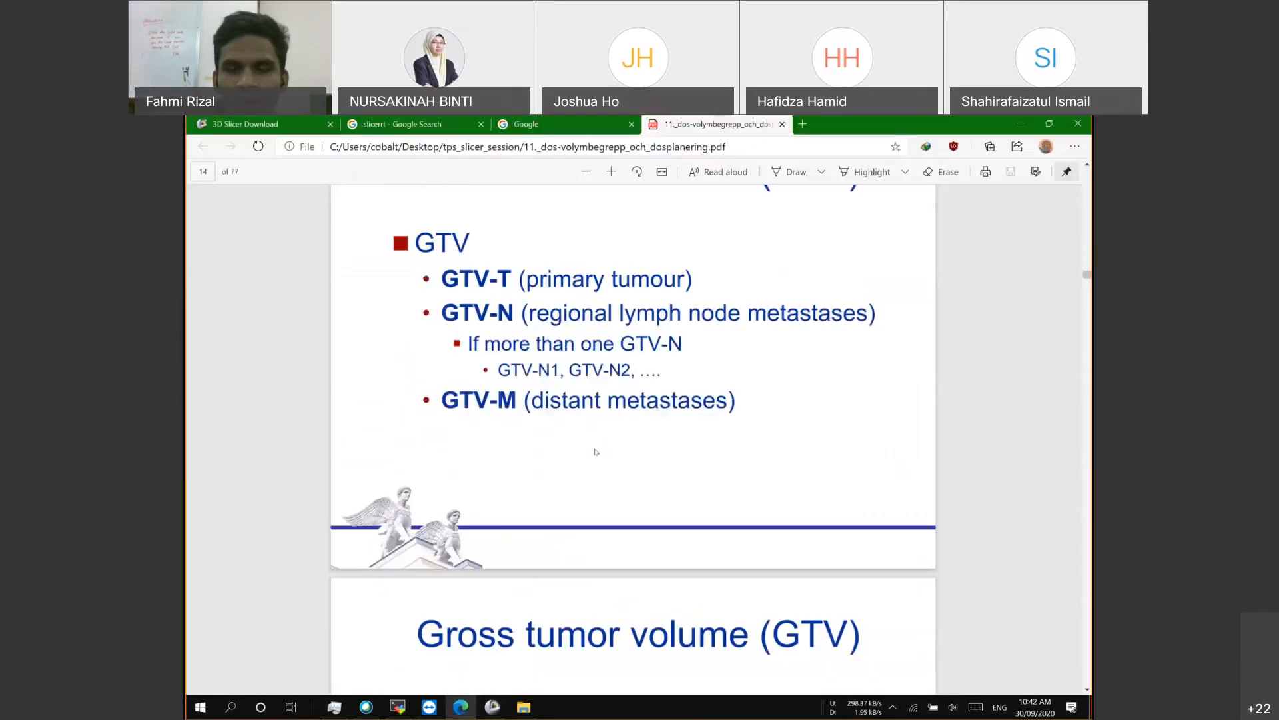
# Step: Scroll down the PDF to the Clinical Target Volume (CTV) definition slide
pyautogui.scroll(-5, 596, 451)
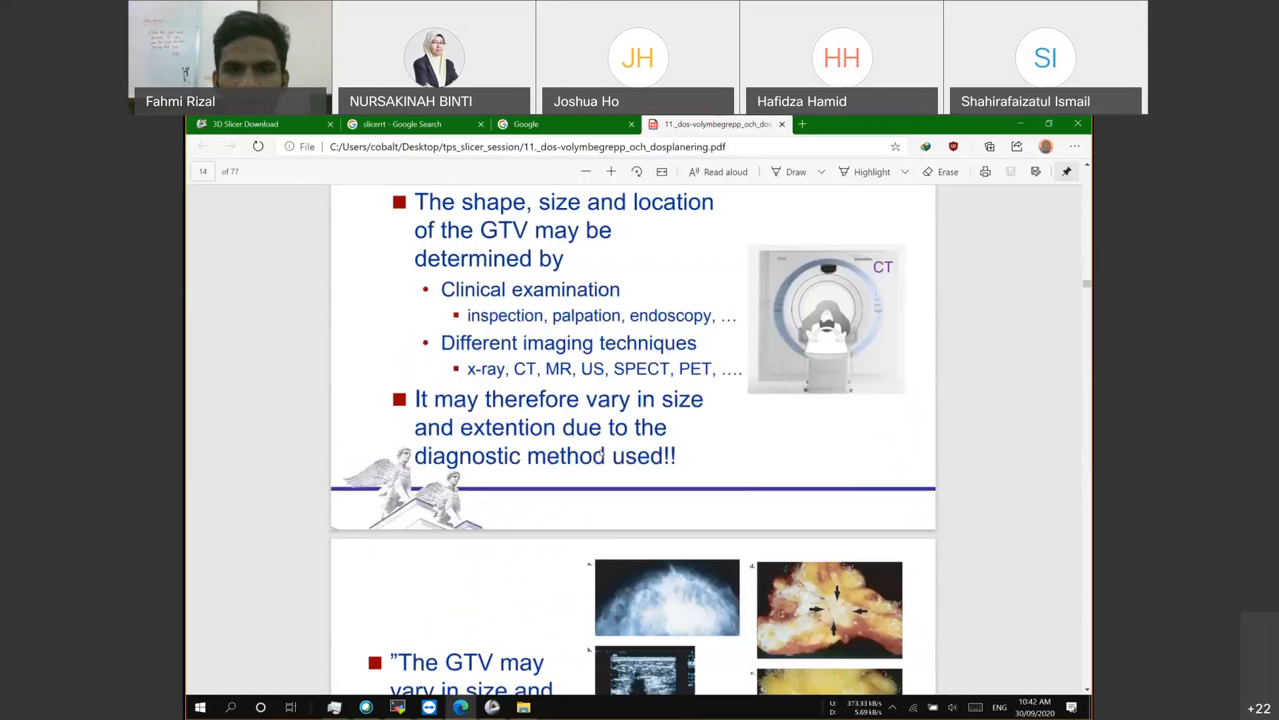
pyautogui.scroll(-10, 601, 453)
pyautogui.scroll(-3, 600, 453)
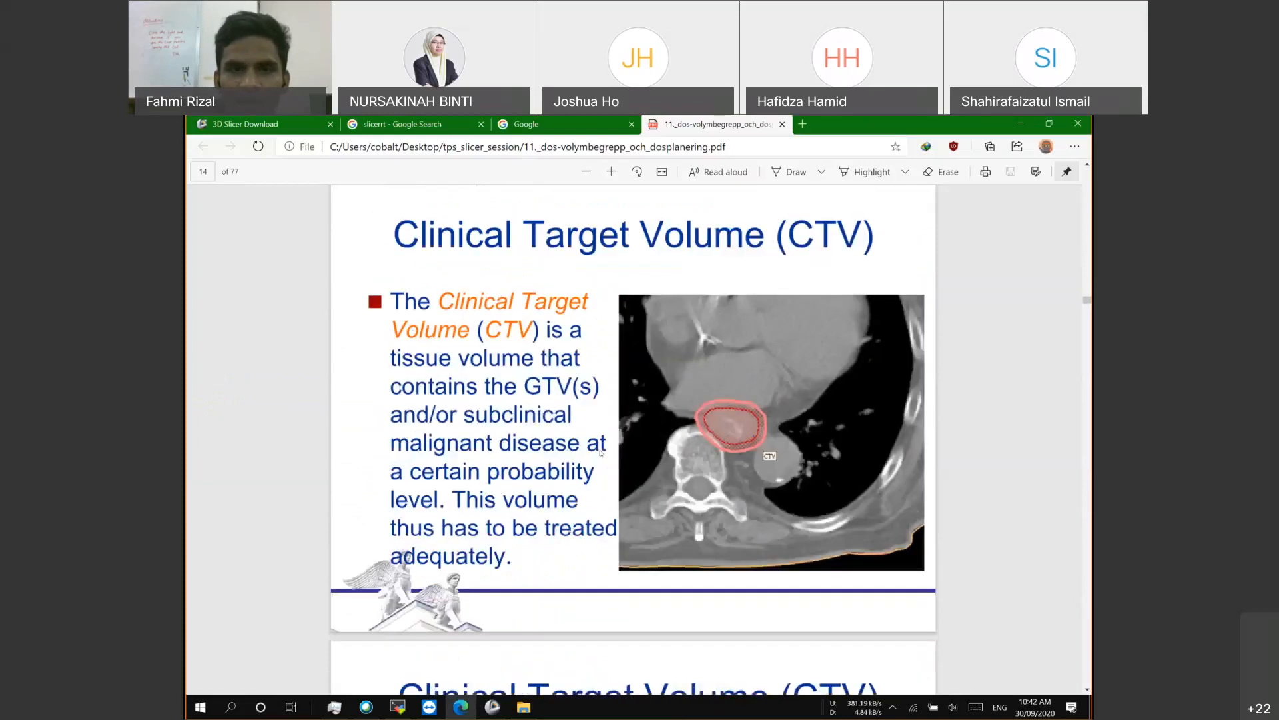
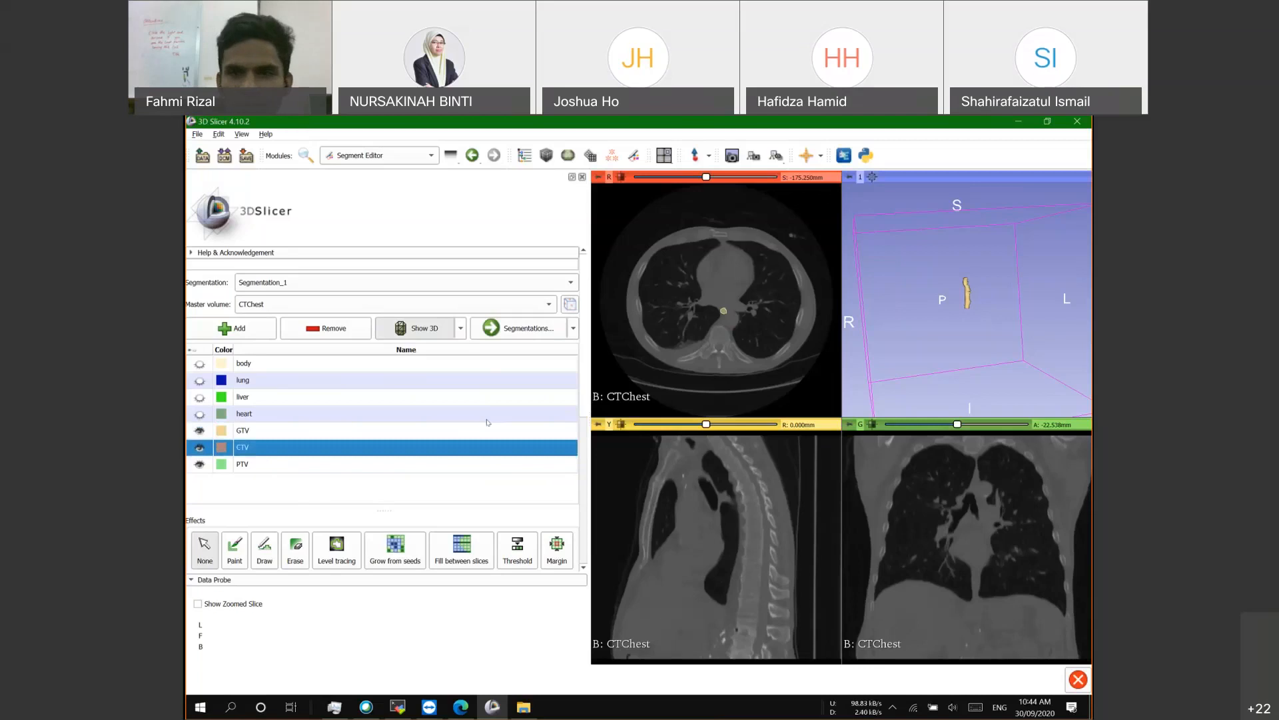
# Step: Open the Margin grow/shrink effect for the selected CTV segment
pyautogui.scroll(-3, 402, 489)
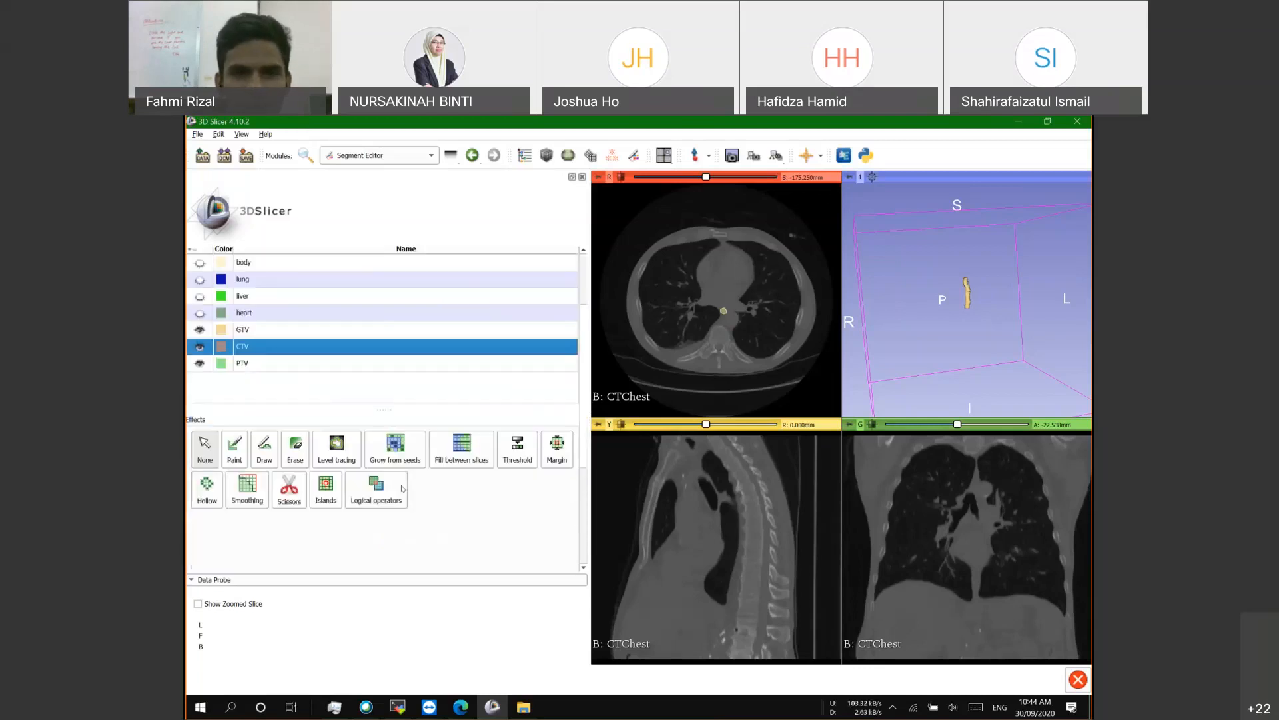
pyautogui.click(557, 448)
pyautogui.scroll(-5, 400, 493)
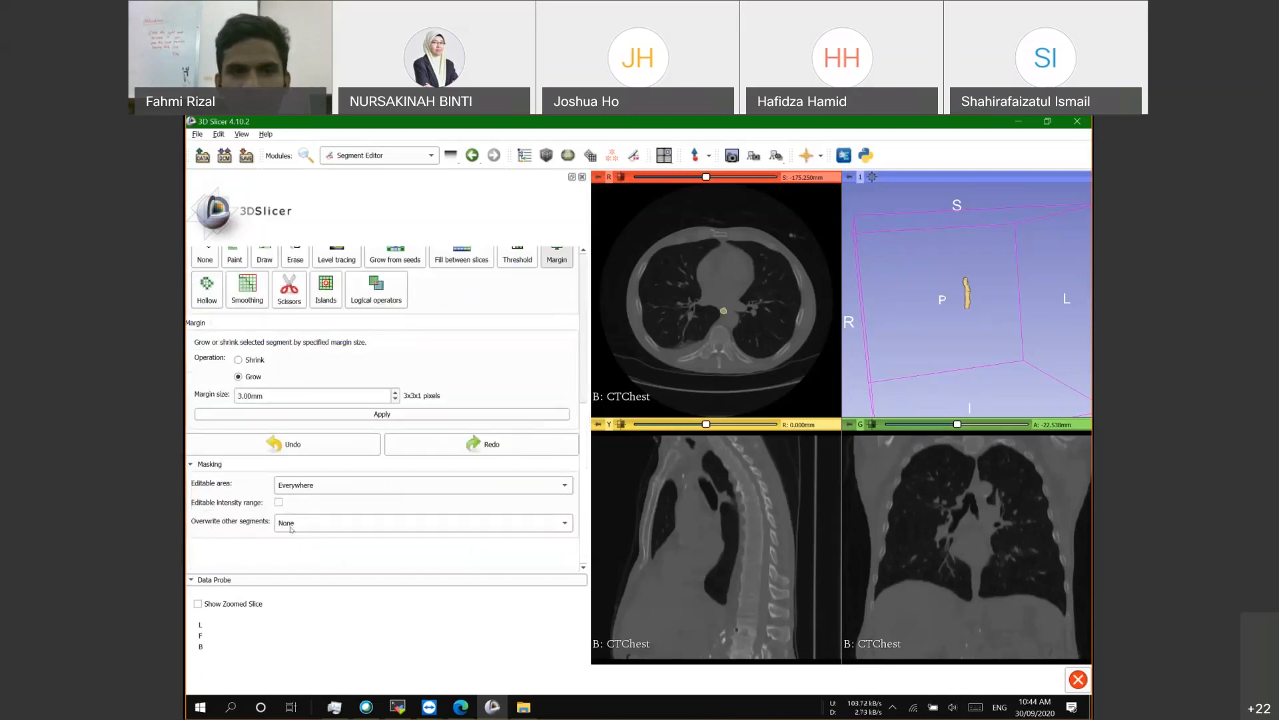
pyautogui.scroll(3, 291, 530)
pyautogui.scroll(-2, 519, 373)
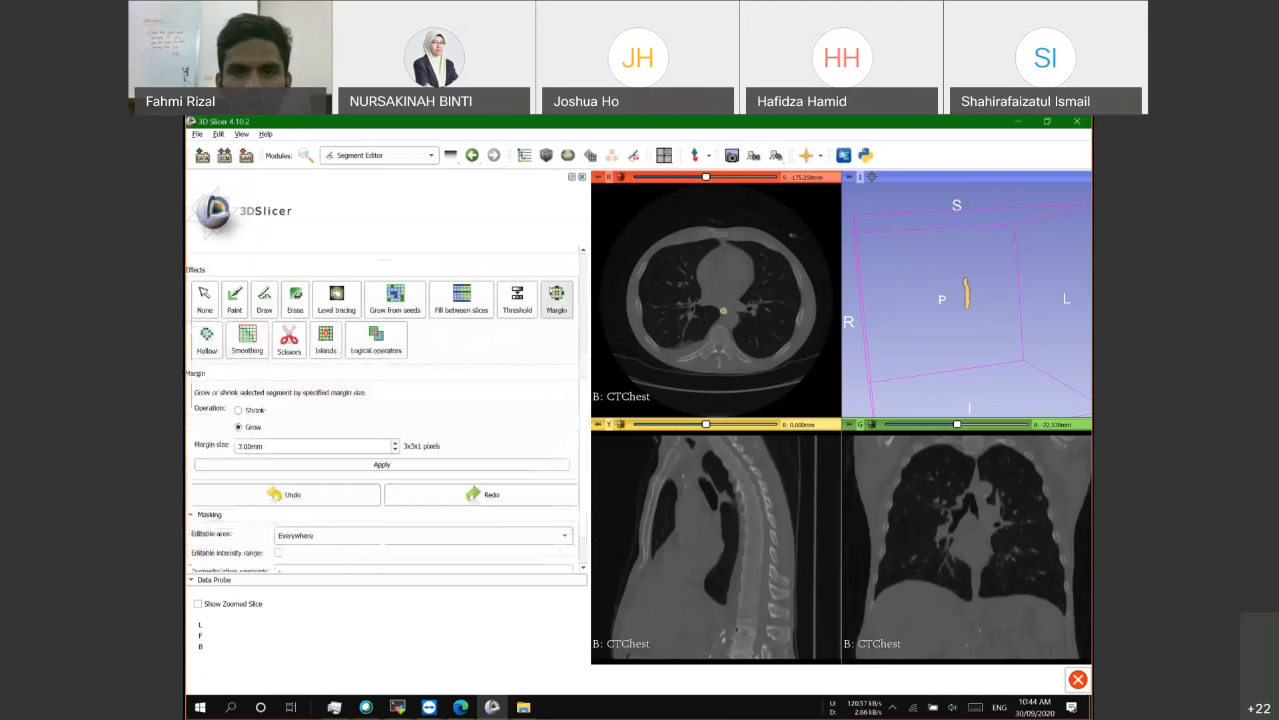
pyautogui.scroll(2, 460, 339)
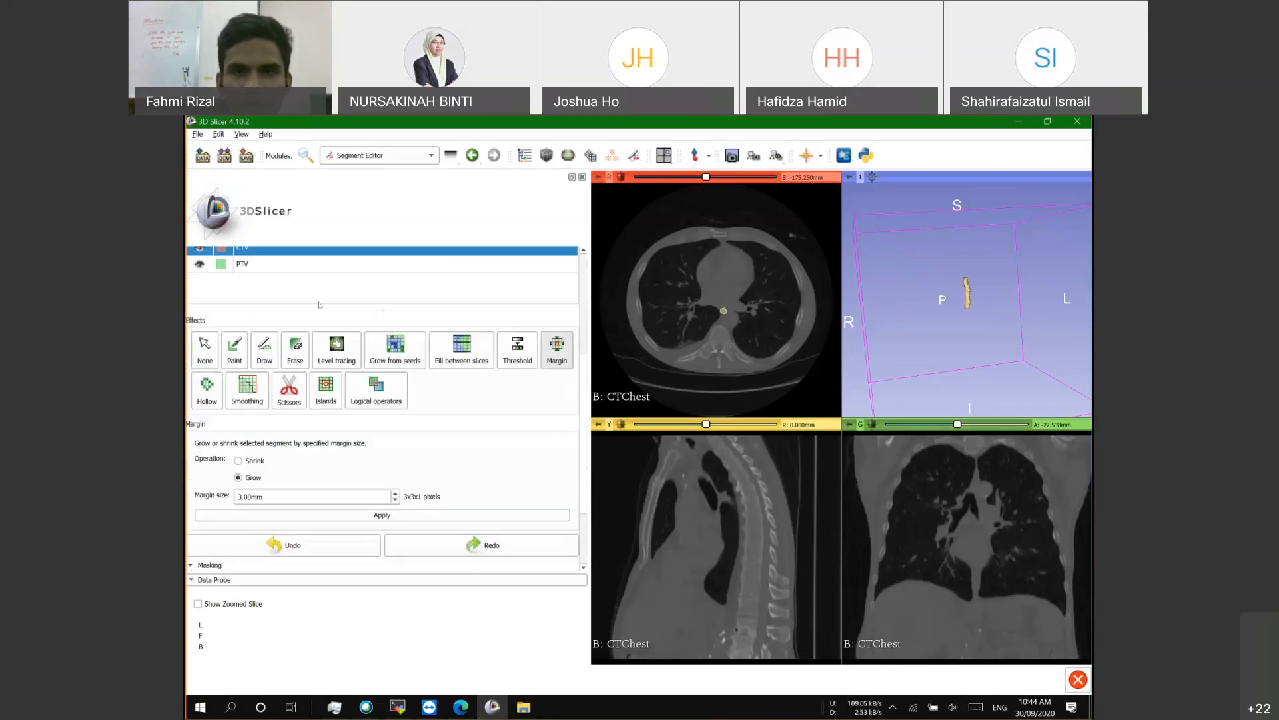
pyautogui.scroll(2, 550, 335)
# Step: Hide the CTV and PTV segments, then make both visible again
pyautogui.click(199, 298)
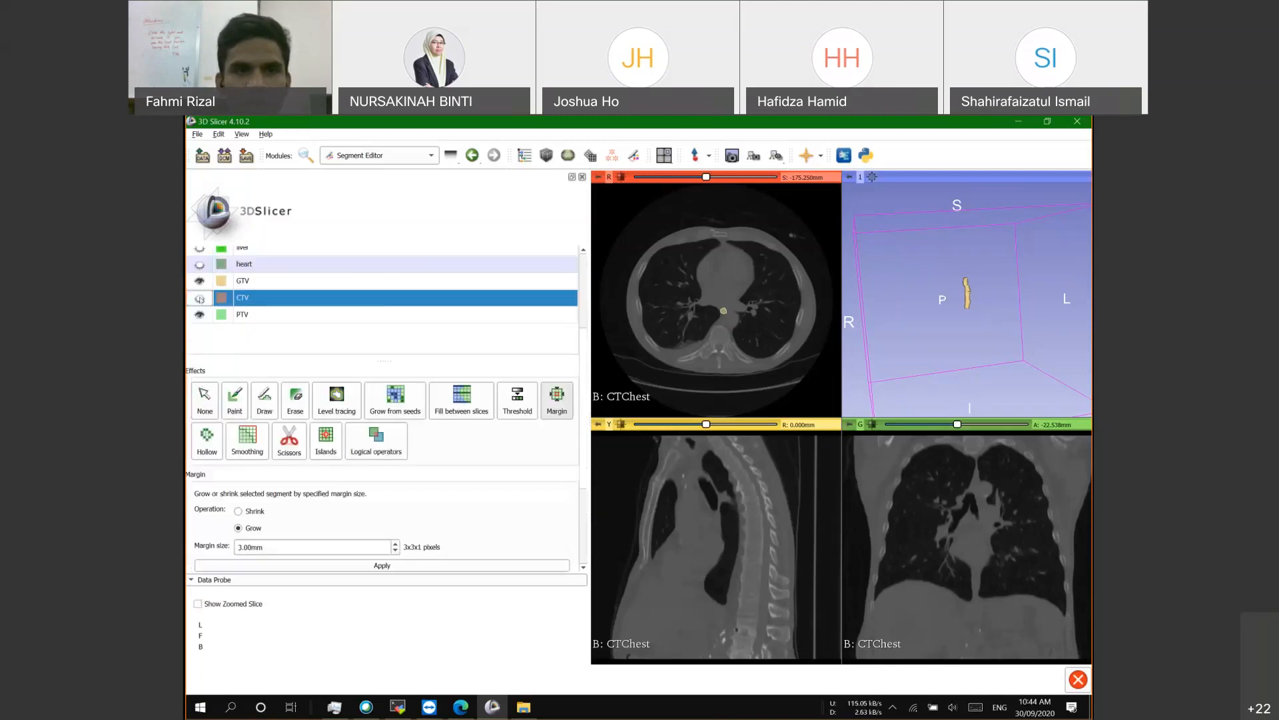
pyautogui.click(198, 317)
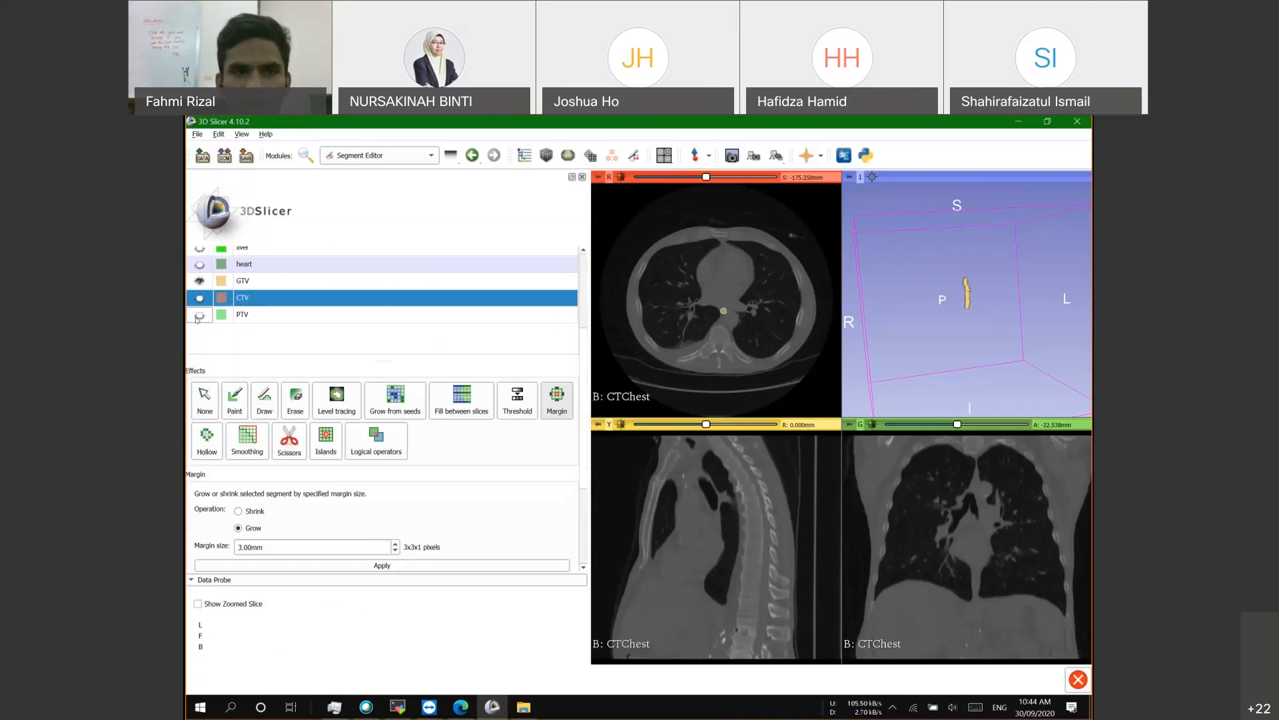
pyautogui.click(199, 302)
pyautogui.click(199, 314)
pyautogui.scroll(-2, 300, 339)
pyautogui.scroll(2, 272, 352)
pyautogui.scroll(-2, 433, 357)
# Step: Switch to the Logical operators effect with Copy as the operation
pyautogui.click(377, 391)
pyautogui.scroll(-2, 428, 365)
pyautogui.scroll(-2, 390, 366)
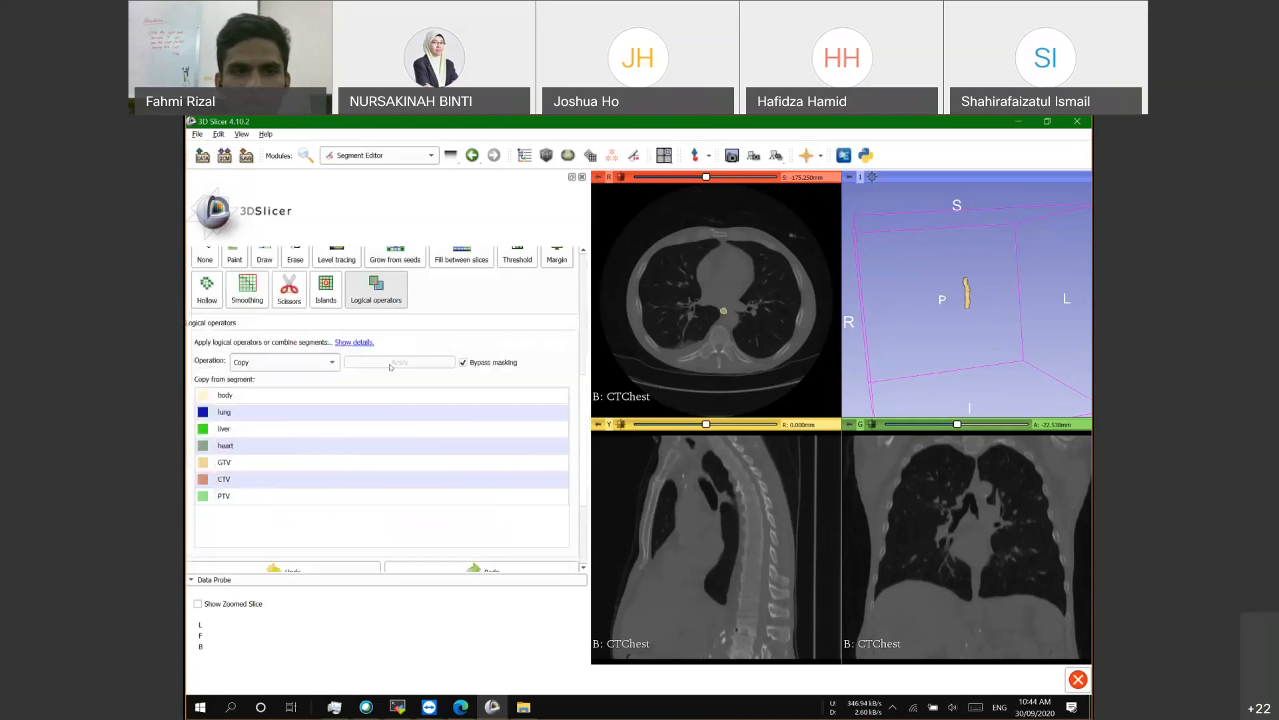
pyautogui.scroll(2, 239, 394)
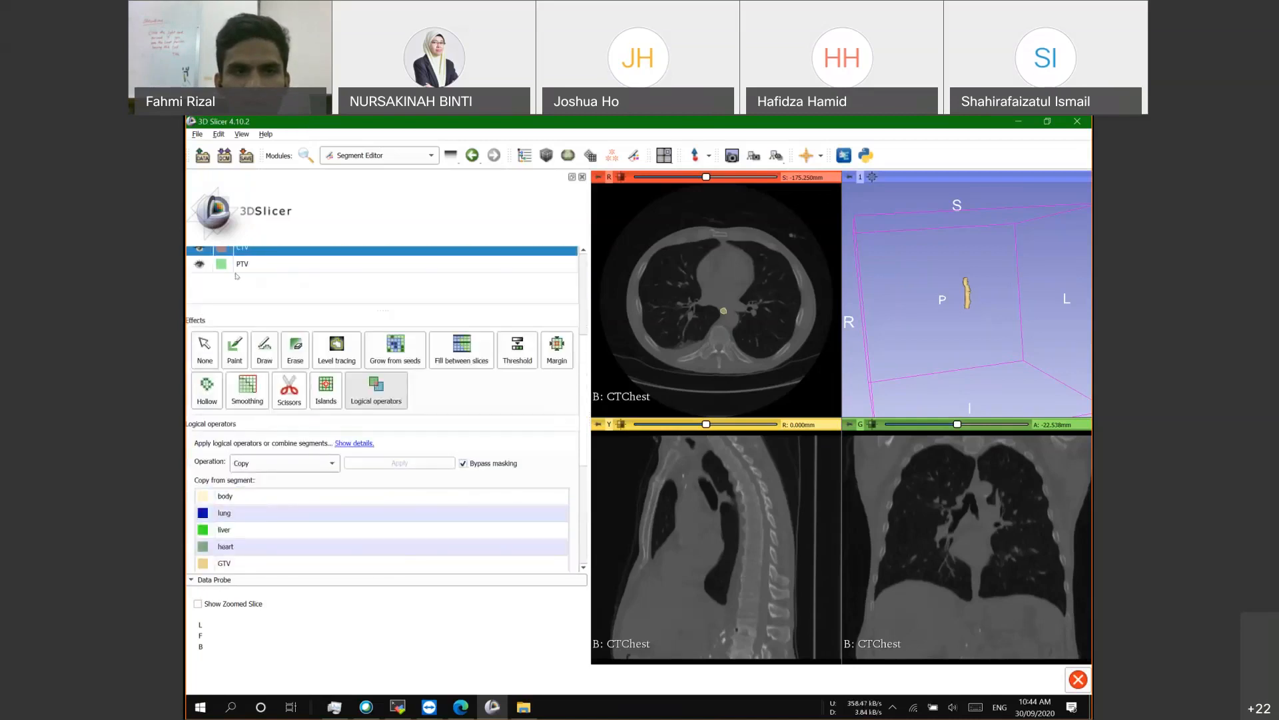
pyautogui.scroll(1, 236, 276)
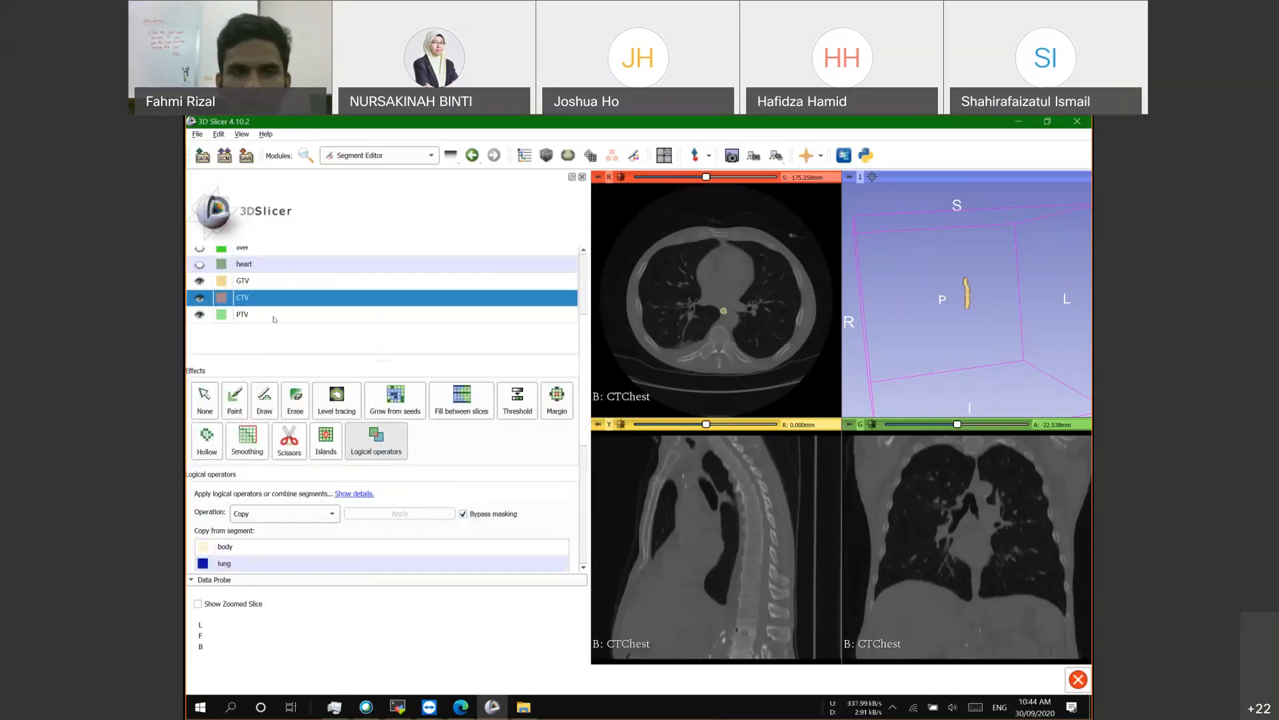
pyautogui.scroll(-1, 240, 305)
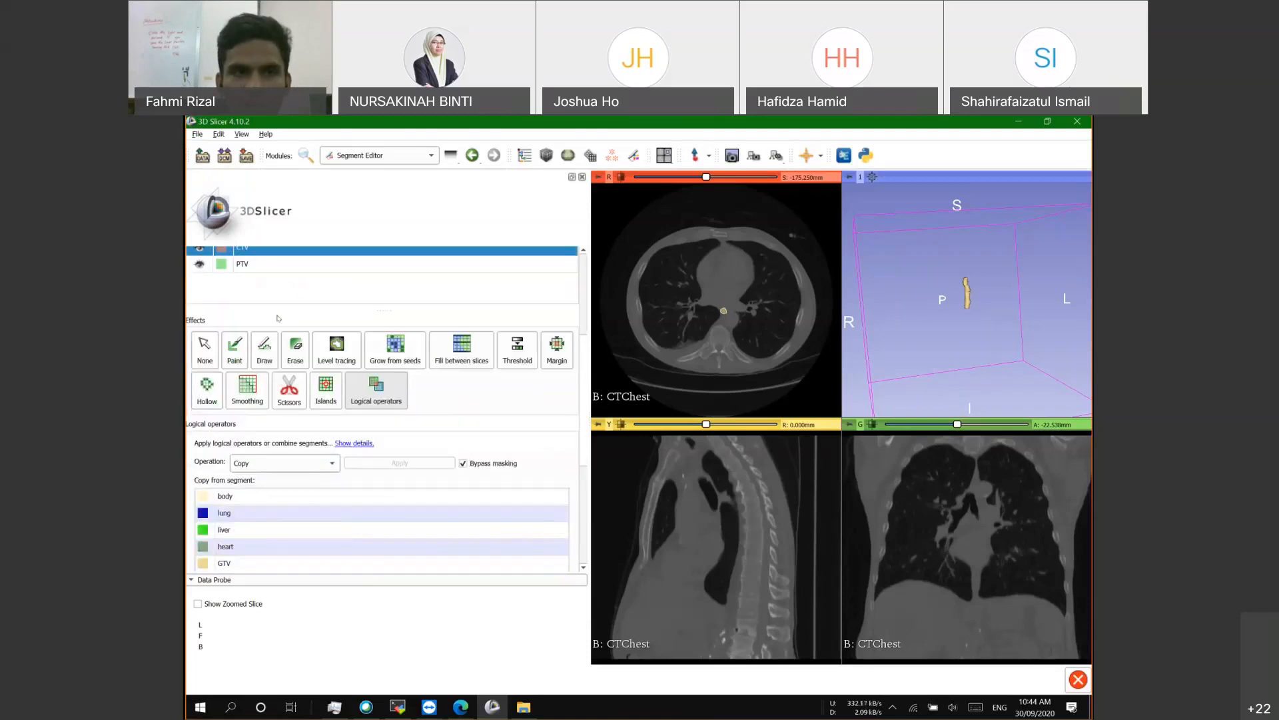
pyautogui.scroll(1, 287, 321)
pyautogui.scroll(-3, 253, 400)
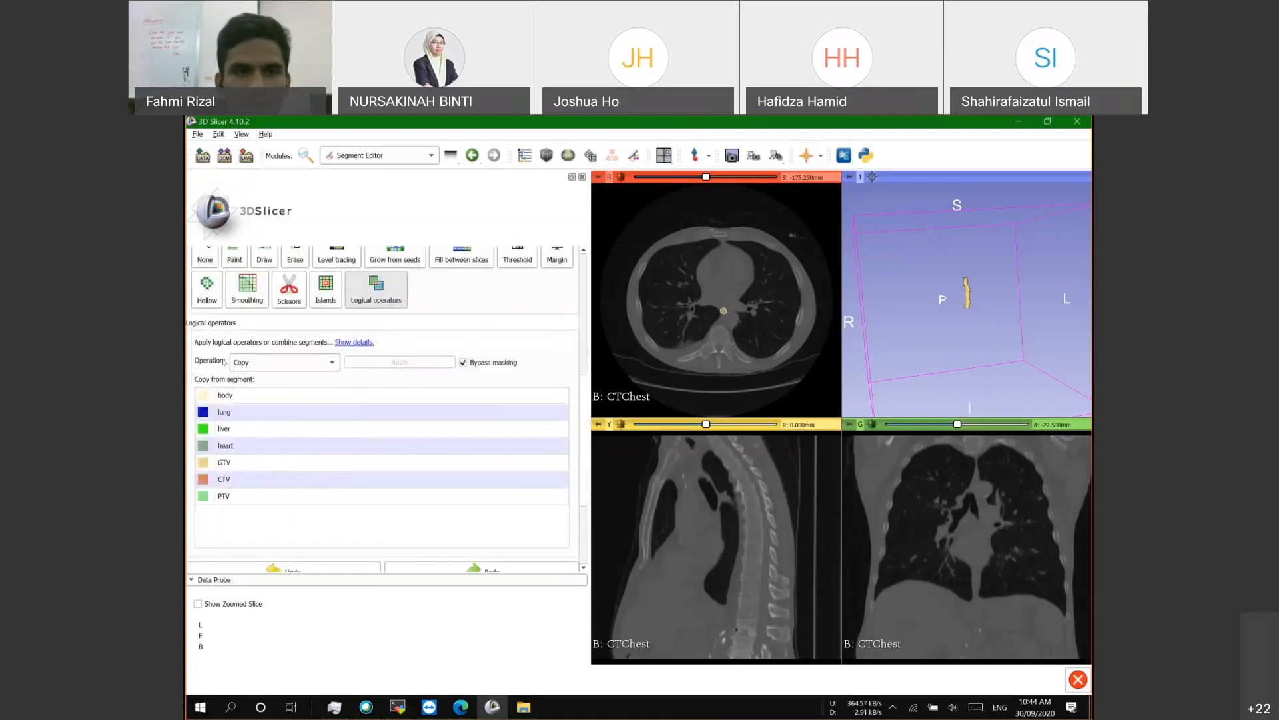
pyautogui.click(258, 363)
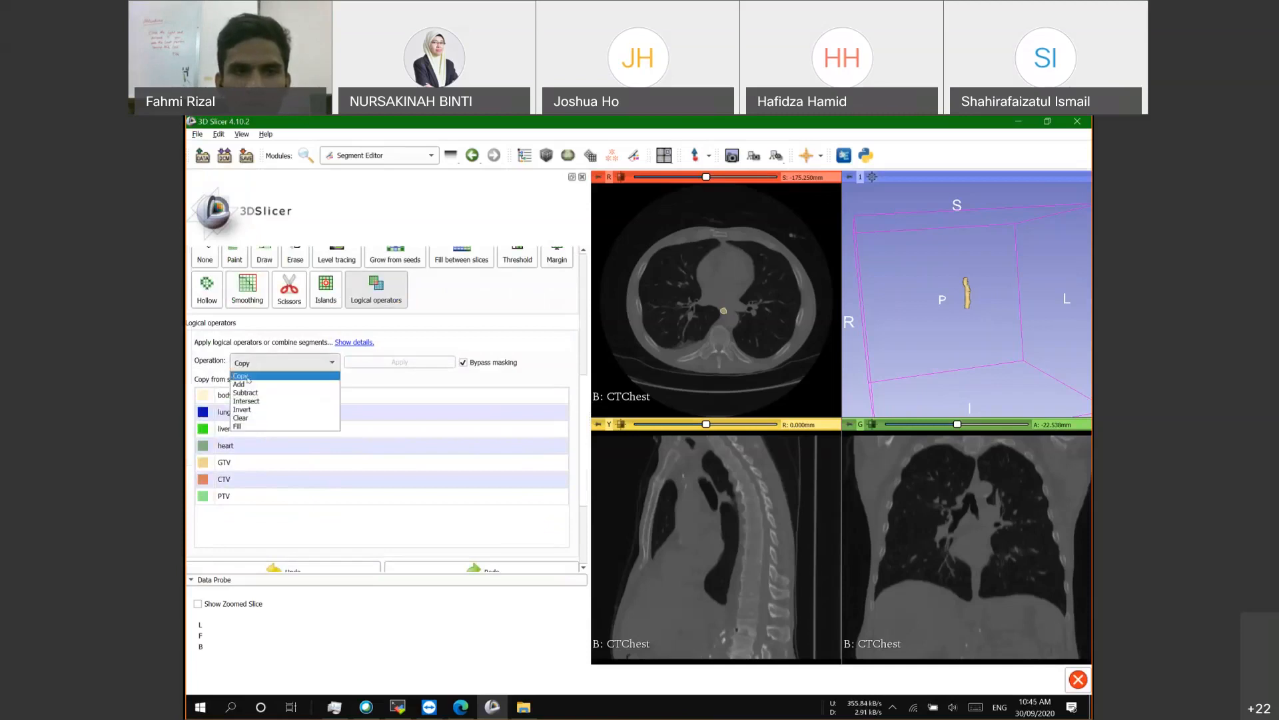
pyautogui.click(293, 375)
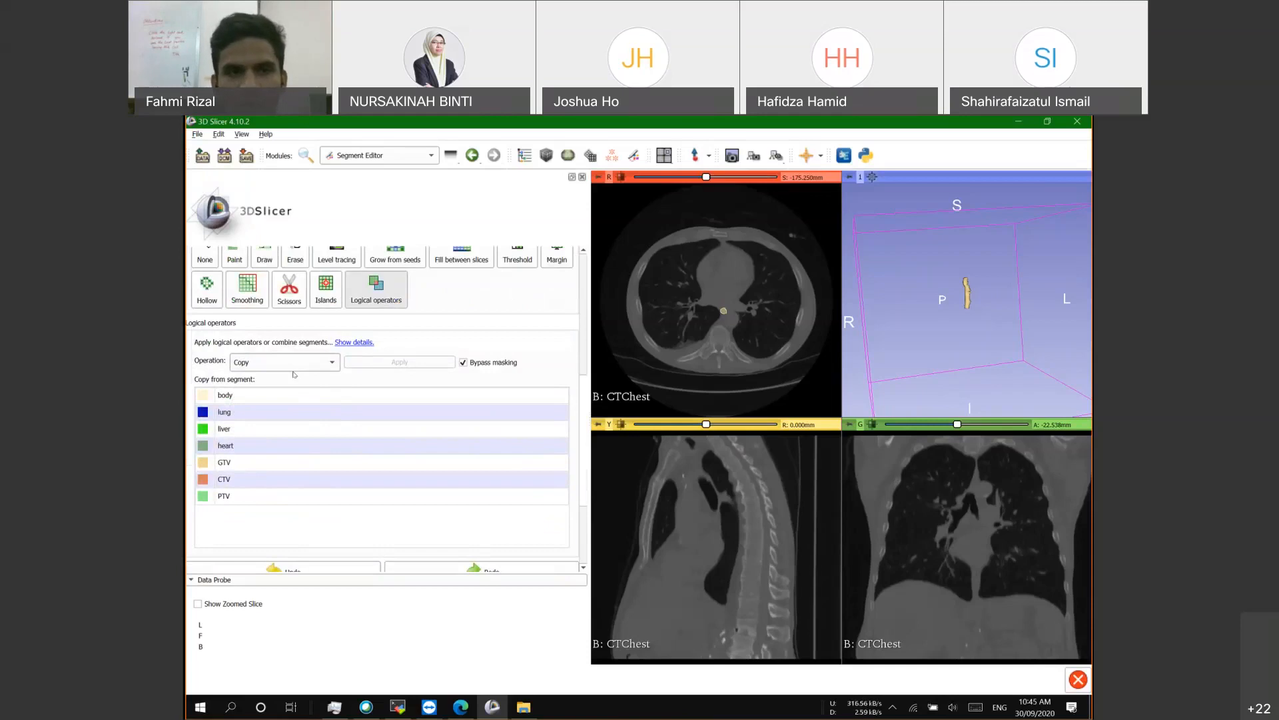
# Step: Copy the GTV segment into CTV, then return to the Margin effect
pyautogui.click(254, 461)
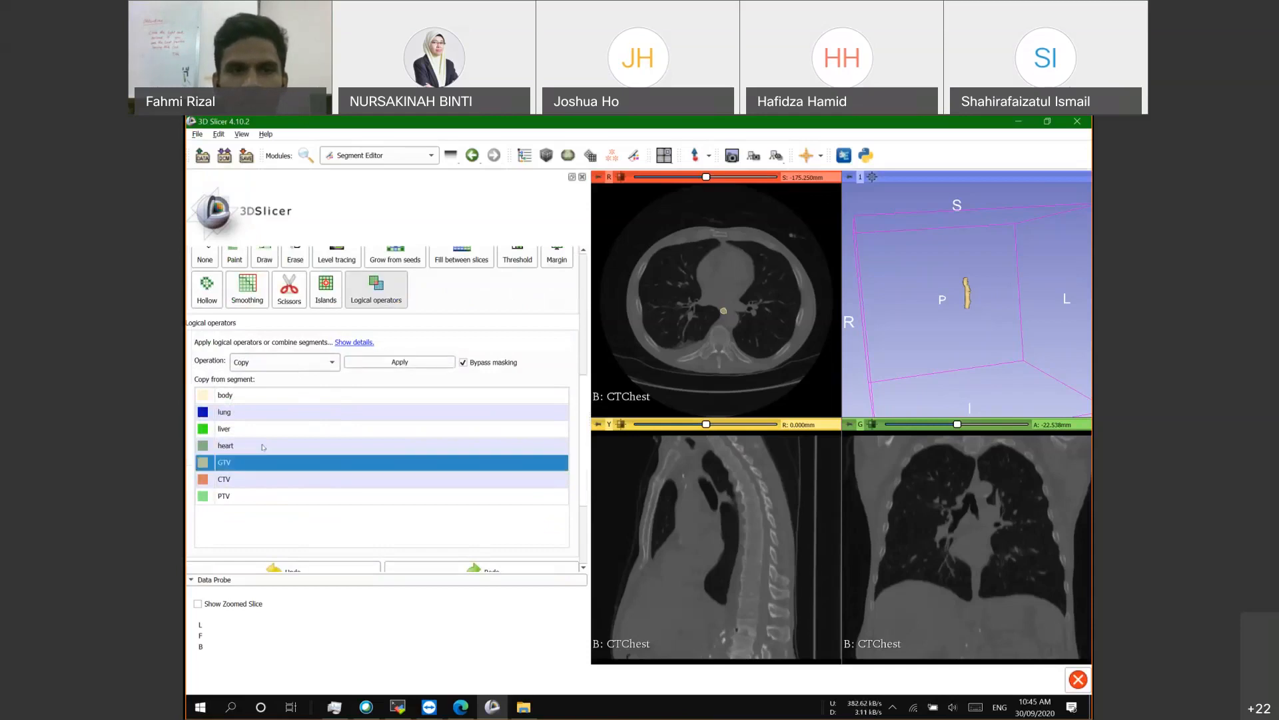
pyautogui.scroll(3, 228, 462)
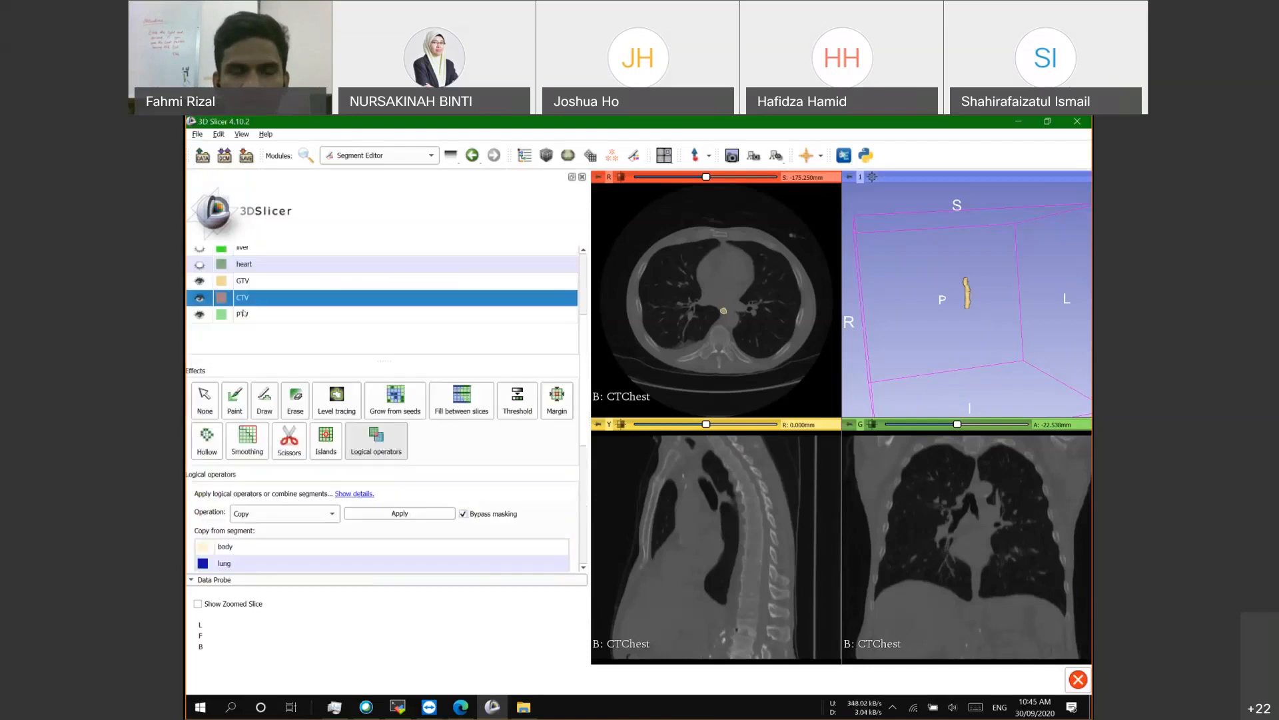
pyautogui.scroll(-1, 440, 471)
pyautogui.click(401, 464)
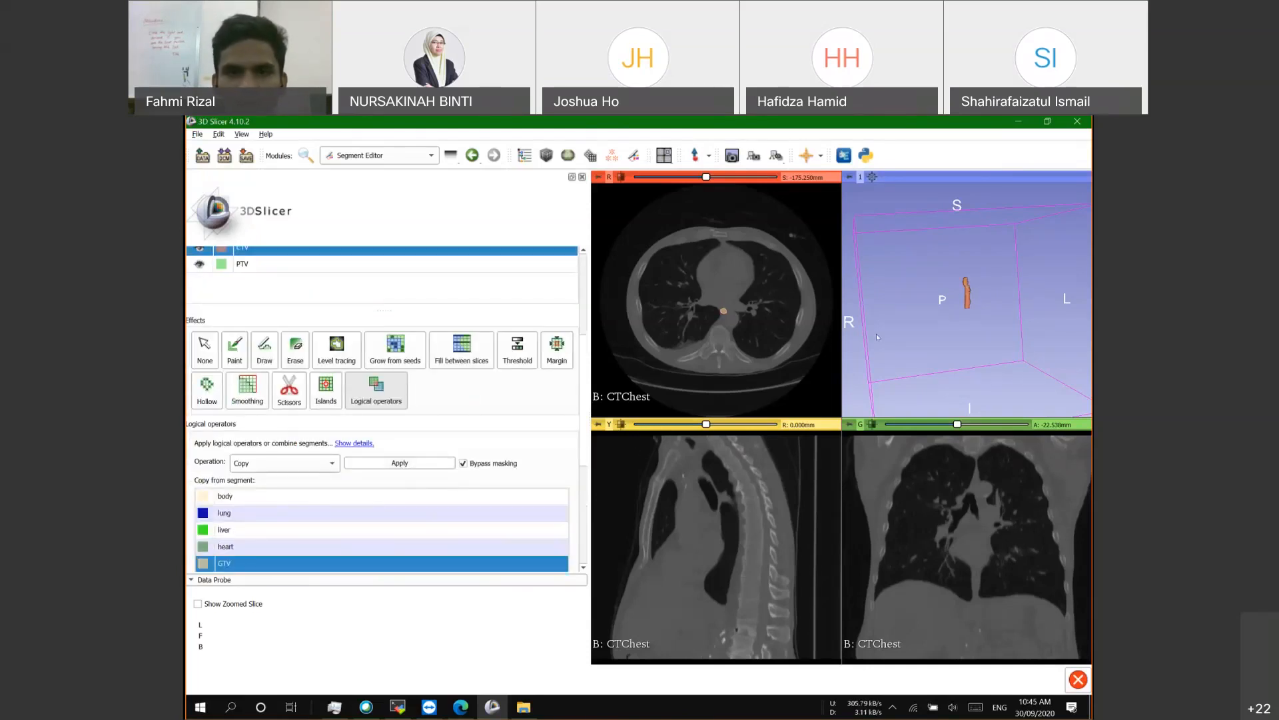
pyautogui.scroll(1, 458, 349)
pyautogui.scroll(1, 458, 350)
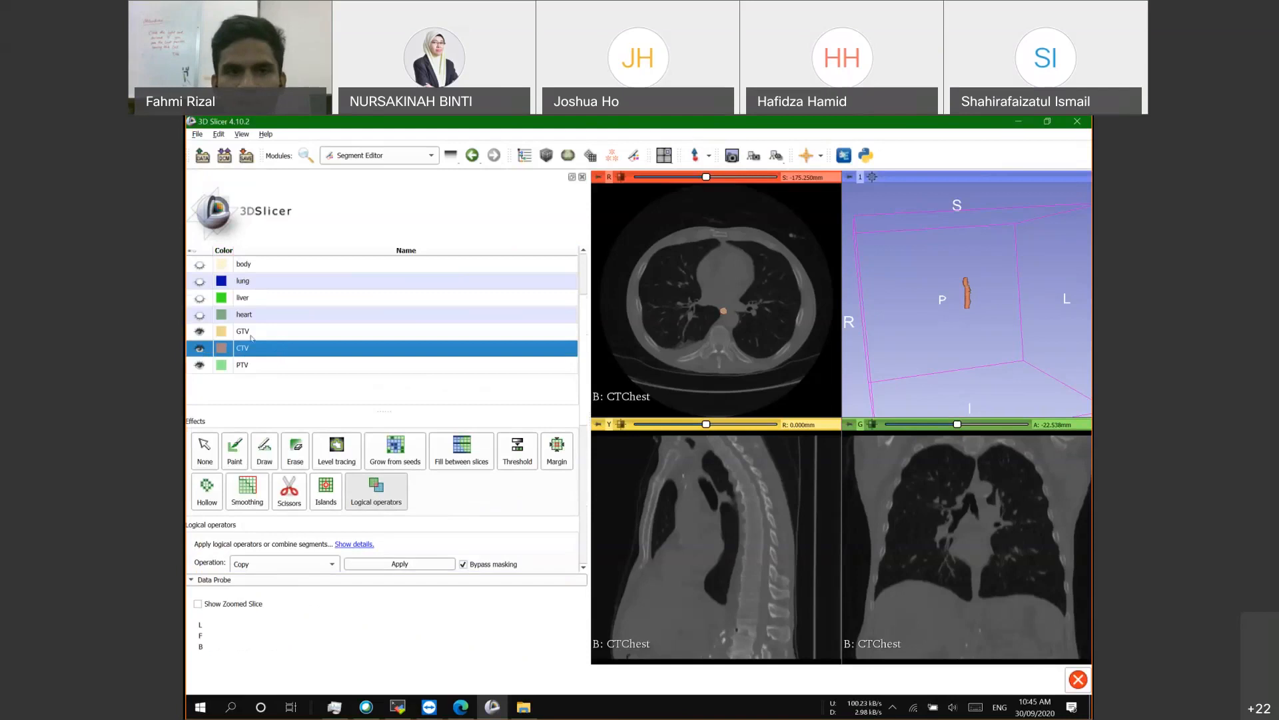
pyautogui.scroll(-2, 252, 337)
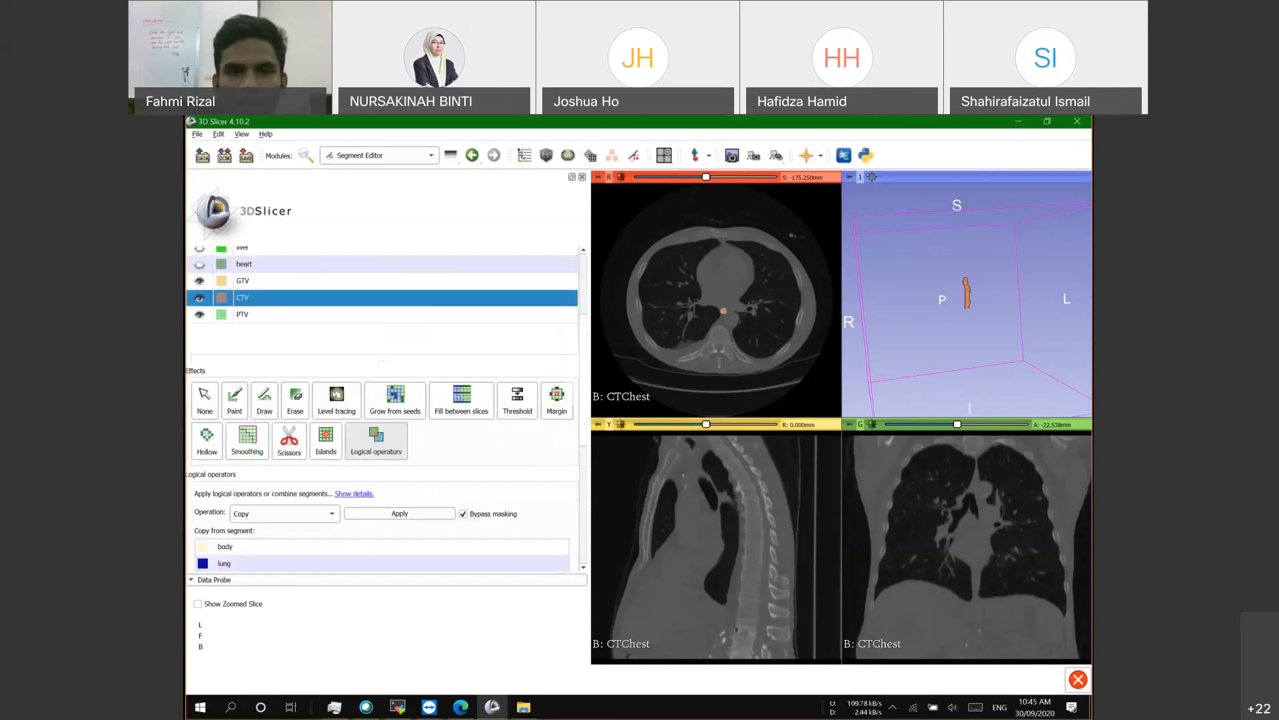
pyautogui.click(560, 361)
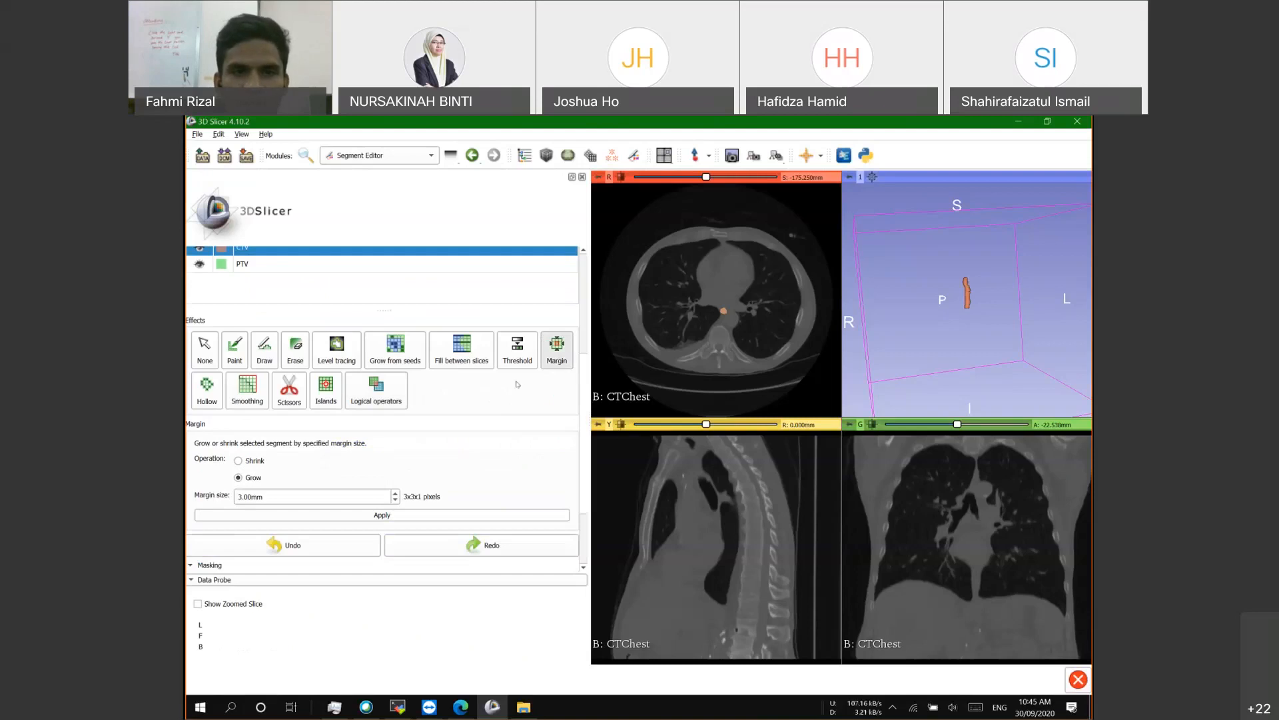
# Step: Grow the CTV by a 5.00 mm margin and zoom the axial view to inspect it
pyautogui.scroll(-2, 255, 385)
pyautogui.click(238, 395)
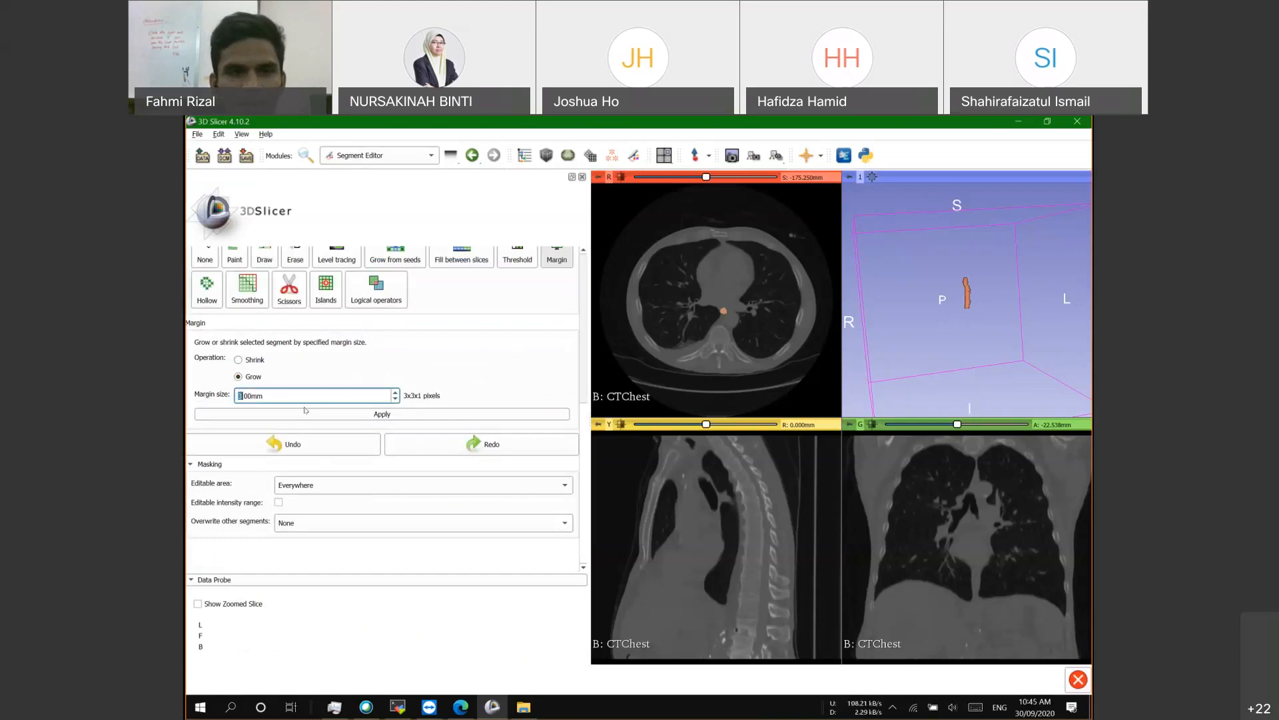
pyautogui.write('5')
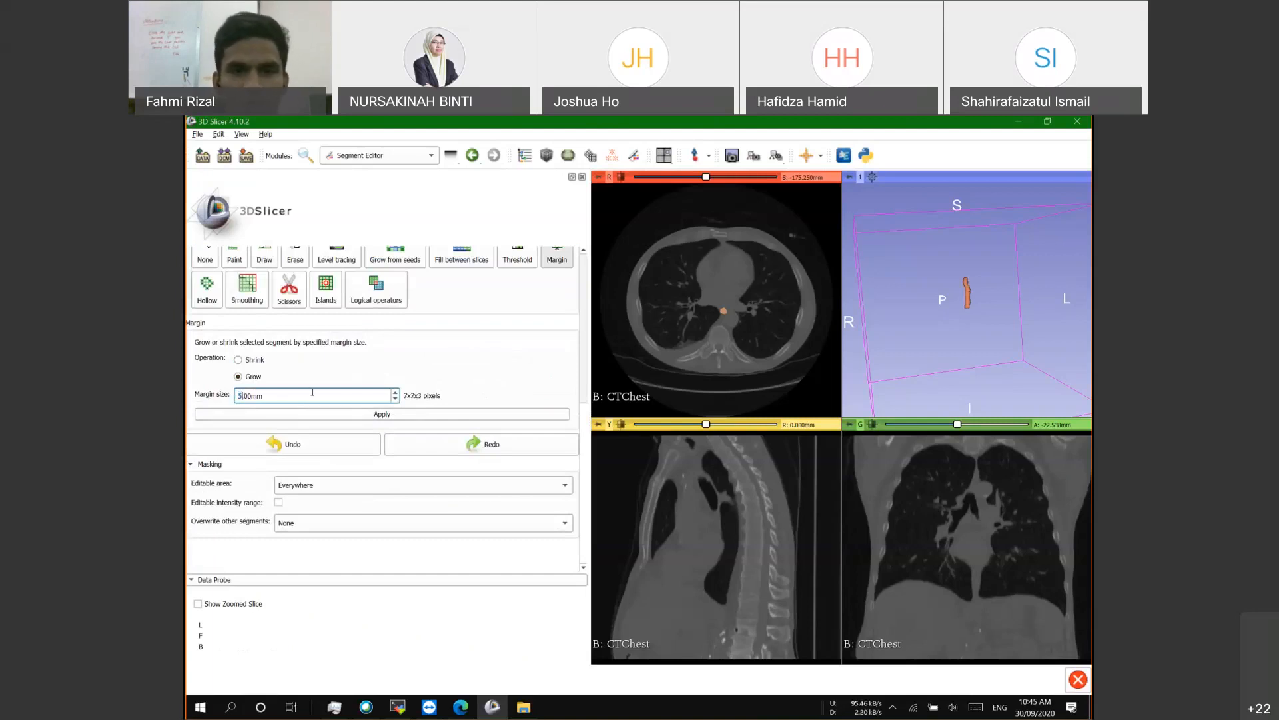
pyautogui.scroll(2, 260, 379)
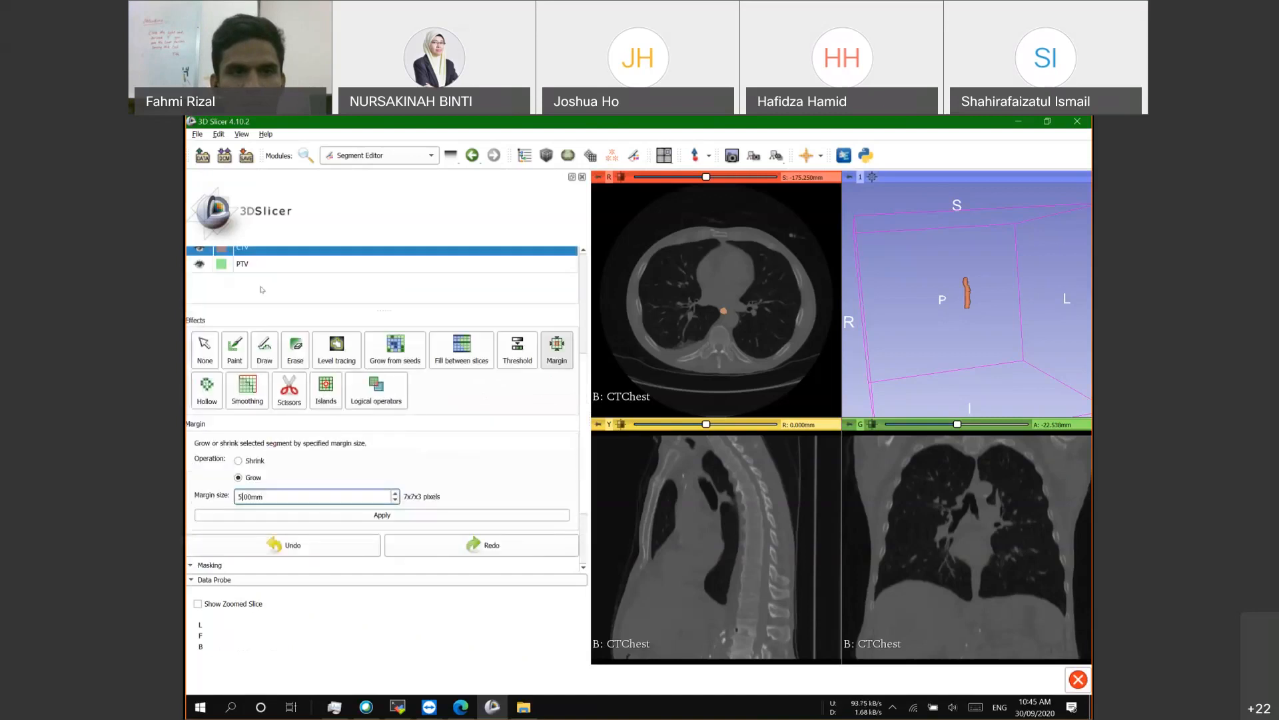
pyautogui.scroll(-1, 260, 363)
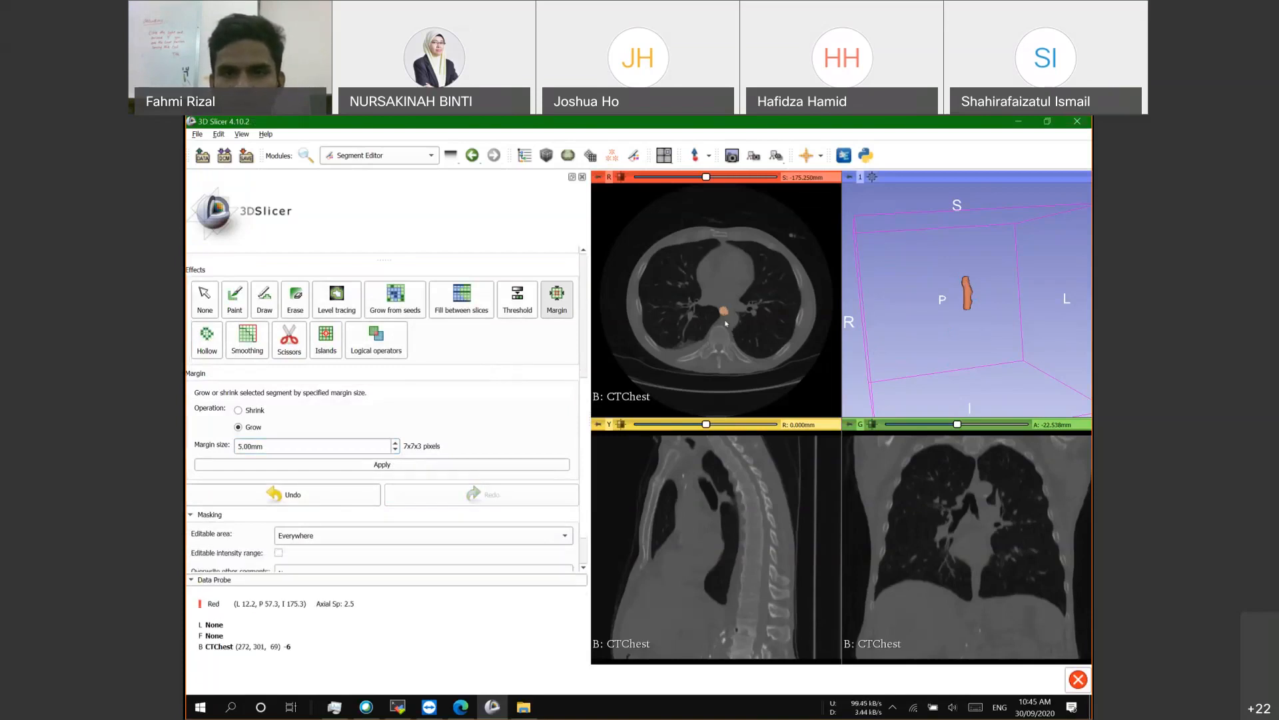
pyautogui.keyDown('ctrl'); pyautogui.scroll(4, 726, 323); pyautogui.keyUp('ctrl')
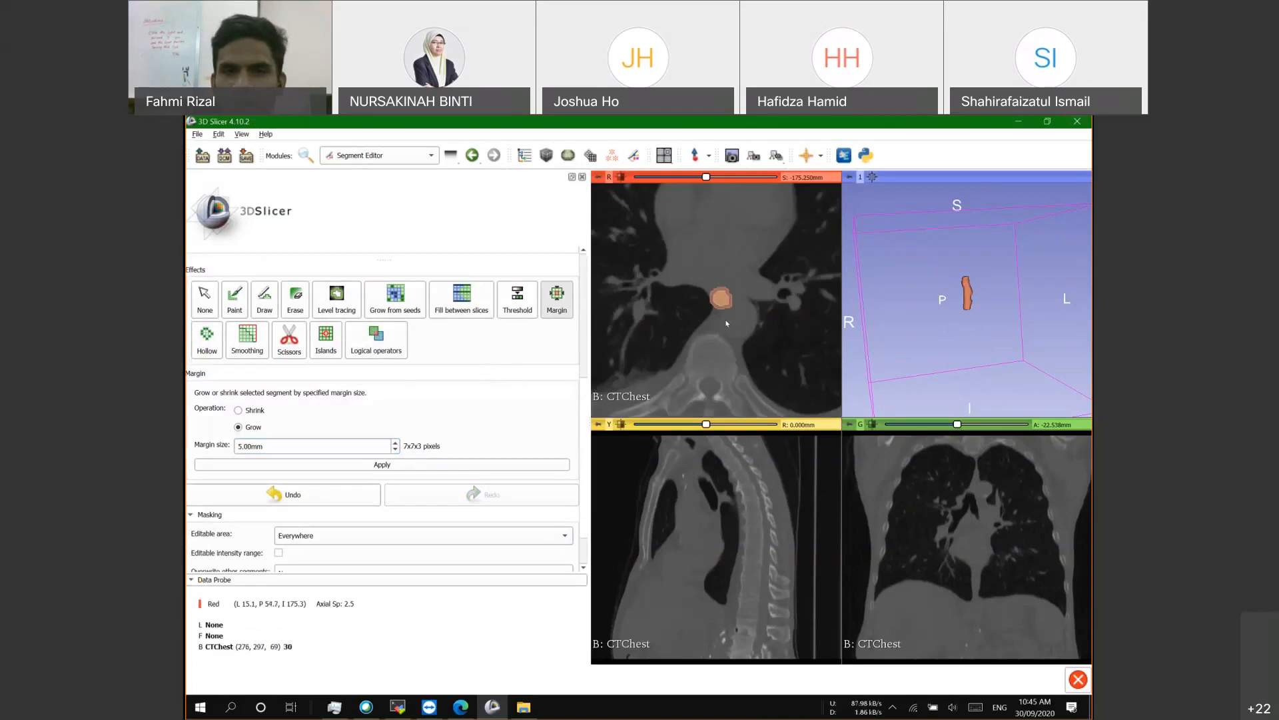
pyautogui.keyDown('ctrl'); pyautogui.scroll(3, 716, 308); pyautogui.keyUp('ctrl')
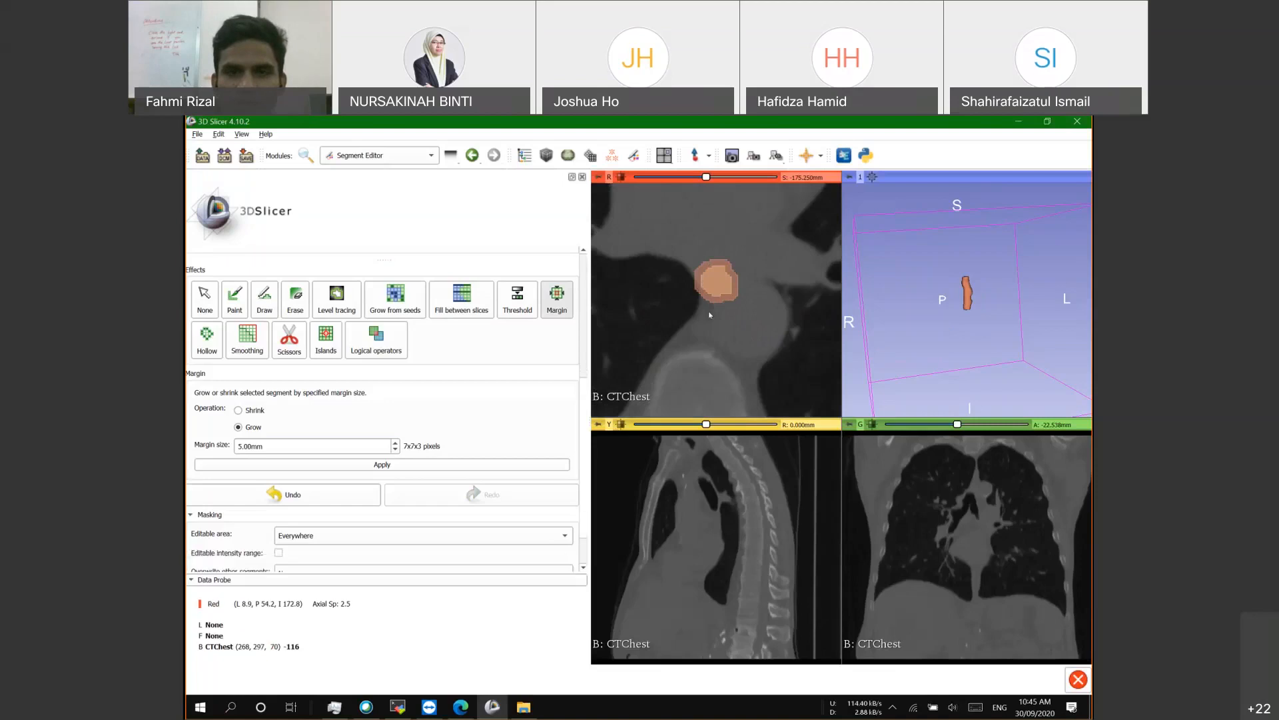
pyautogui.scroll(-2, 709, 306)
pyautogui.scroll(9, 710, 308)
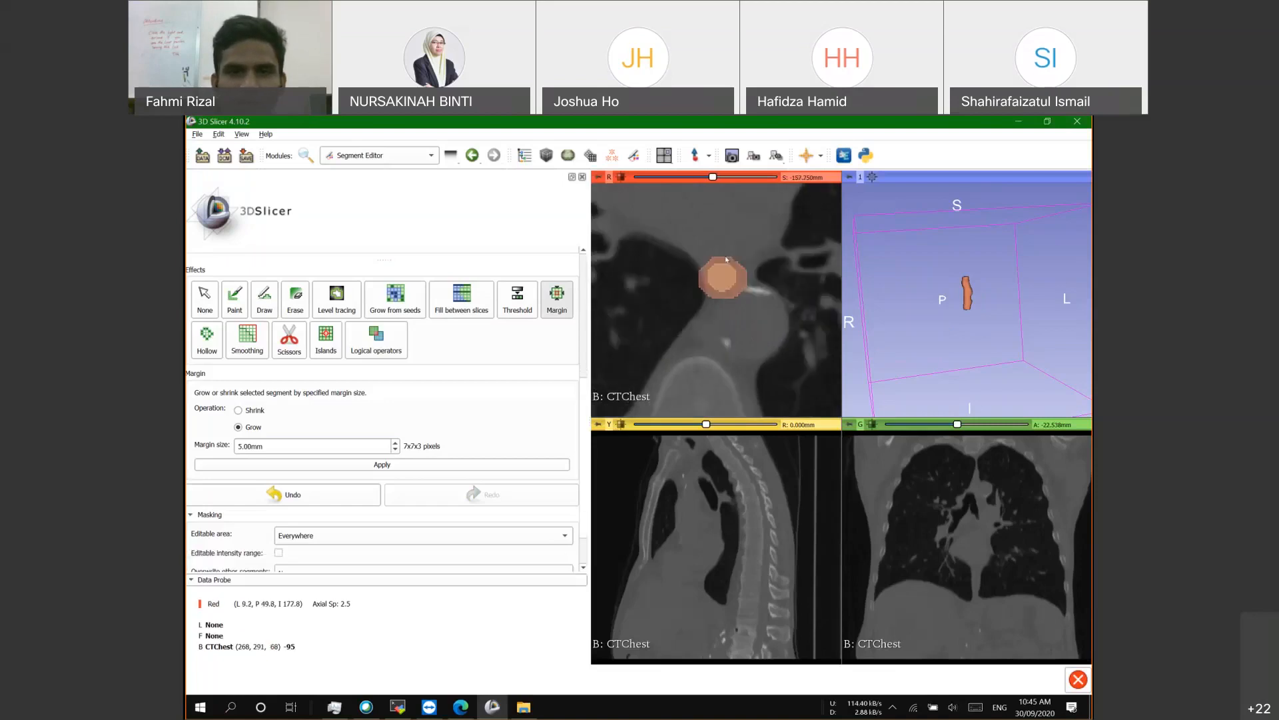
pyautogui.scroll(3, 359, 402)
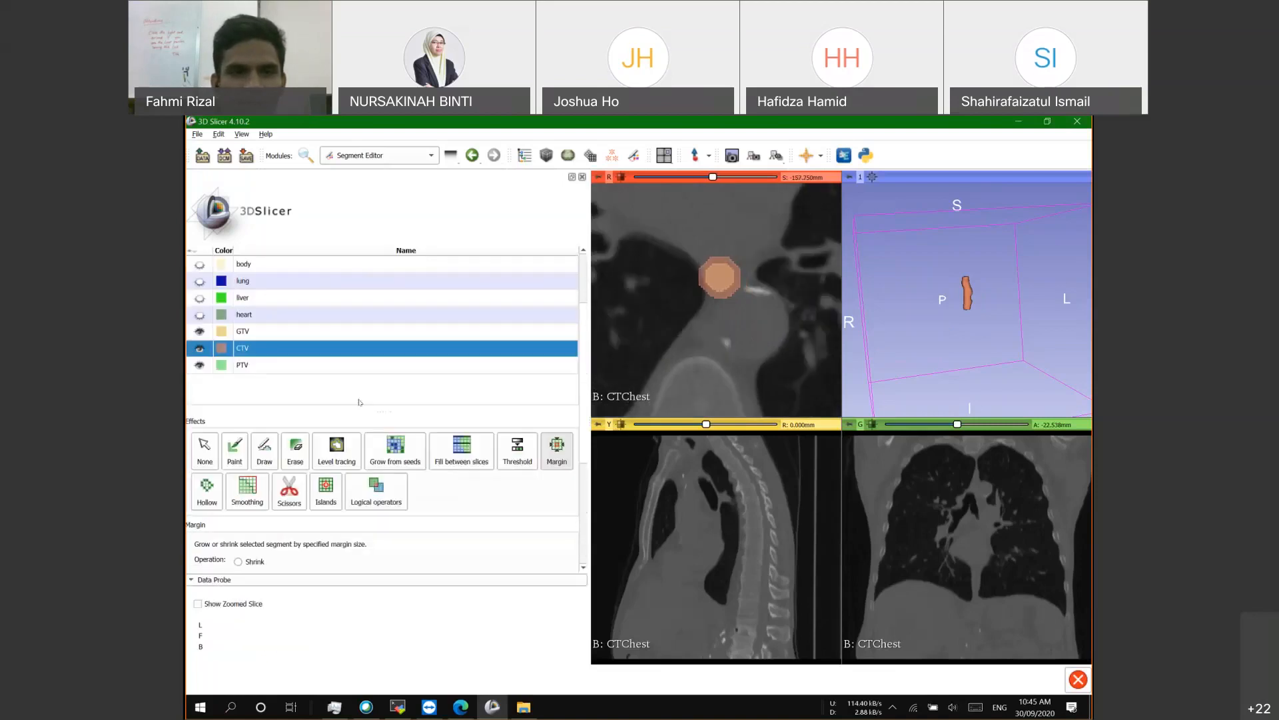
# Step: Select the PTV segment and copy the CTV into it with Logical operators
pyautogui.click(251, 366)
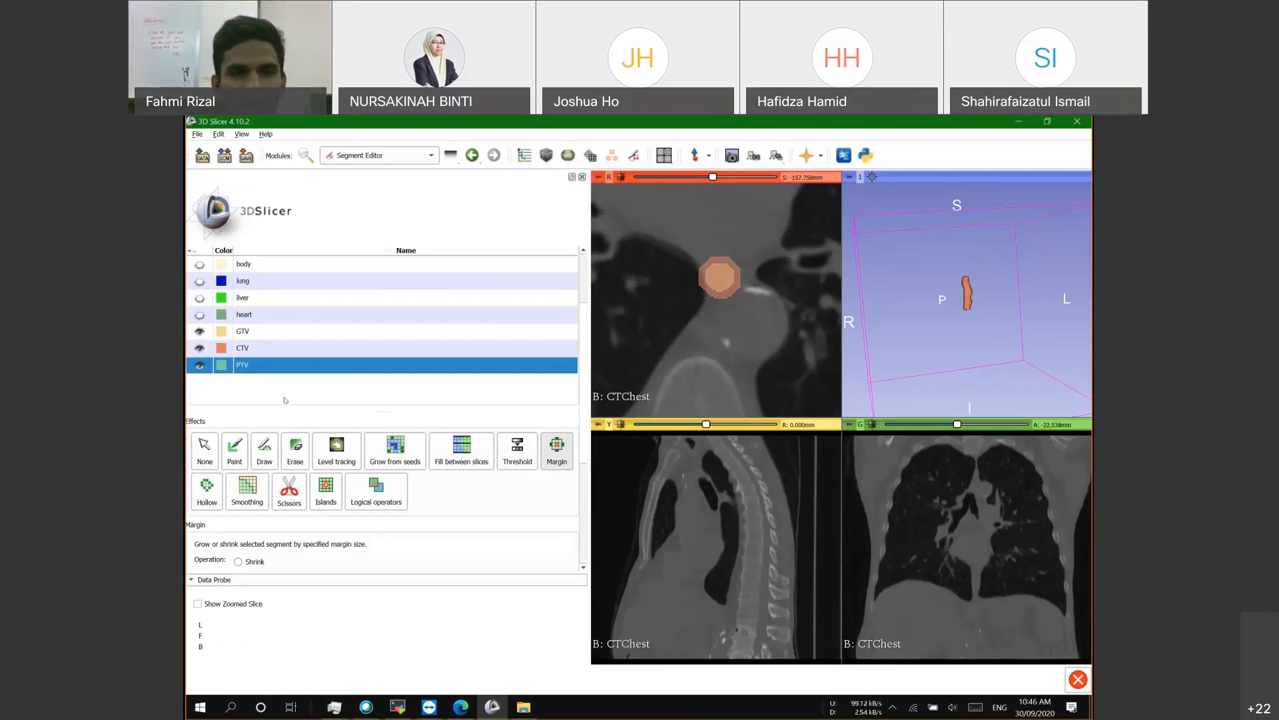
pyautogui.scroll(-1, 284, 400)
pyautogui.scroll(-1, 309, 321)
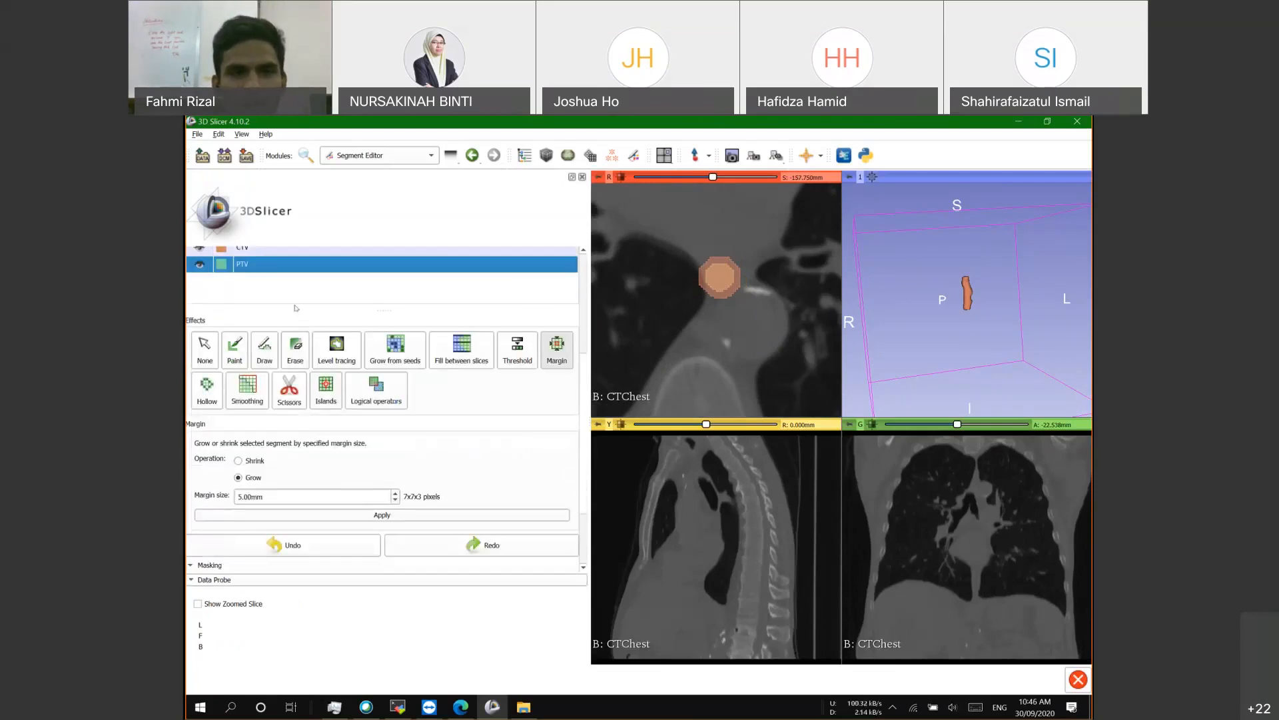
pyautogui.scroll(-1, 380, 386)
pyautogui.click(375, 354)
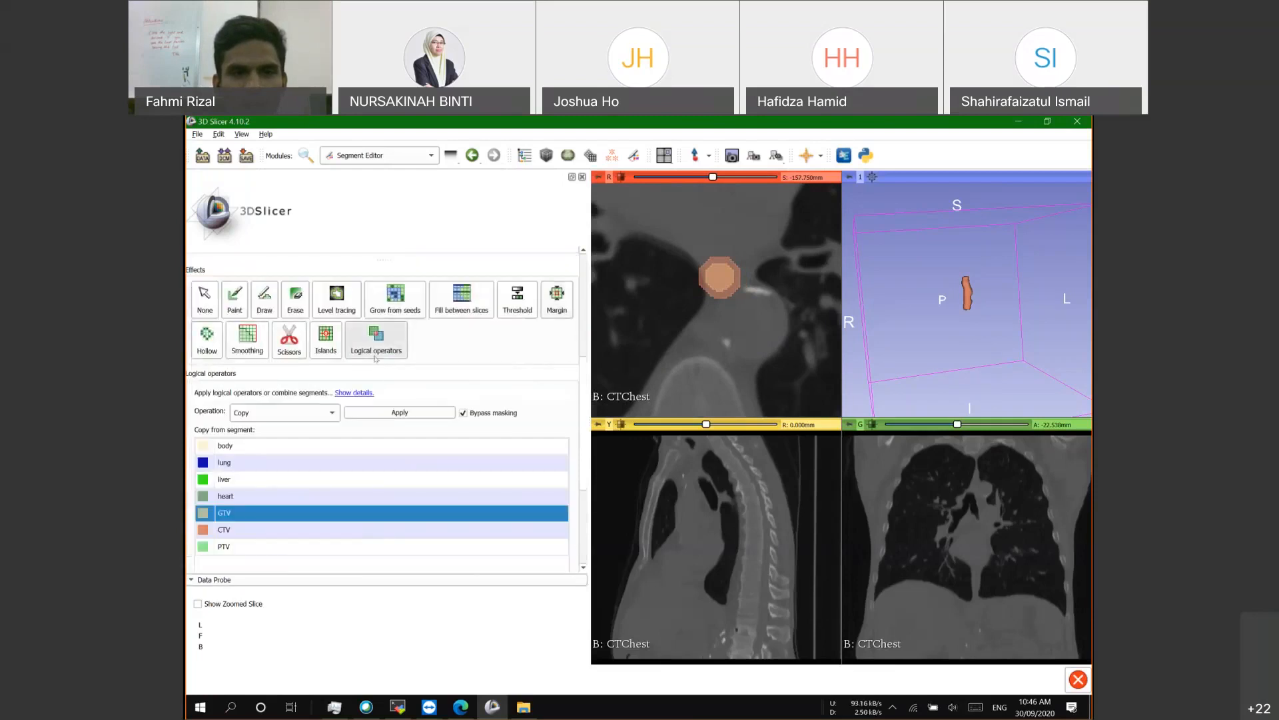
pyautogui.scroll(2, 261, 391)
pyautogui.scroll(-1, 291, 459)
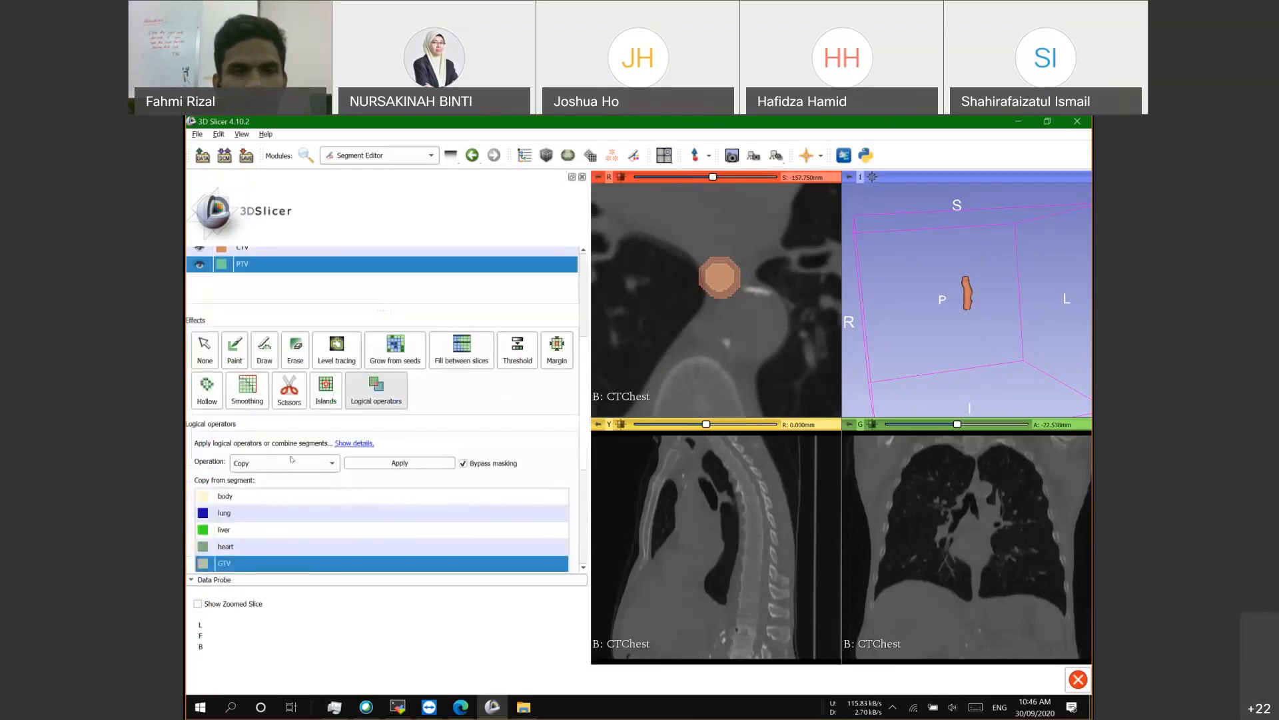
pyautogui.scroll(2, 243, 407)
pyautogui.scroll(-2, 245, 369)
pyautogui.scroll(-1, 309, 438)
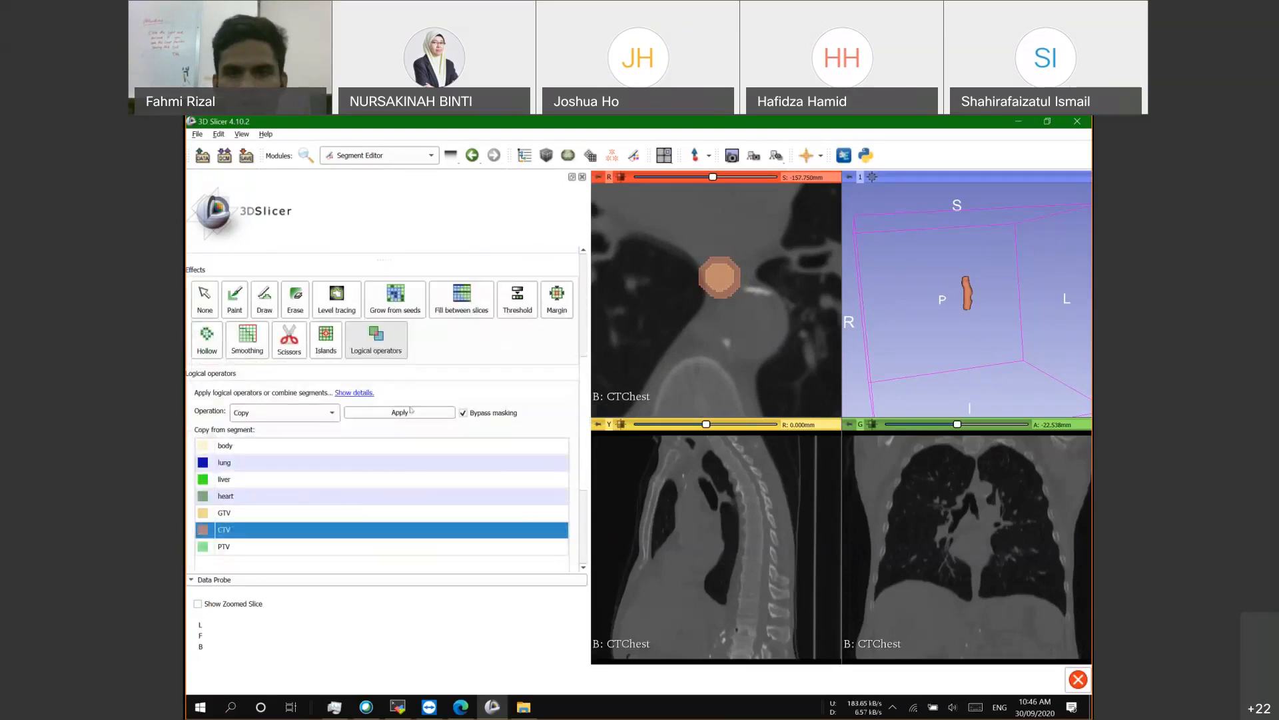
pyautogui.scroll(1, 550, 351)
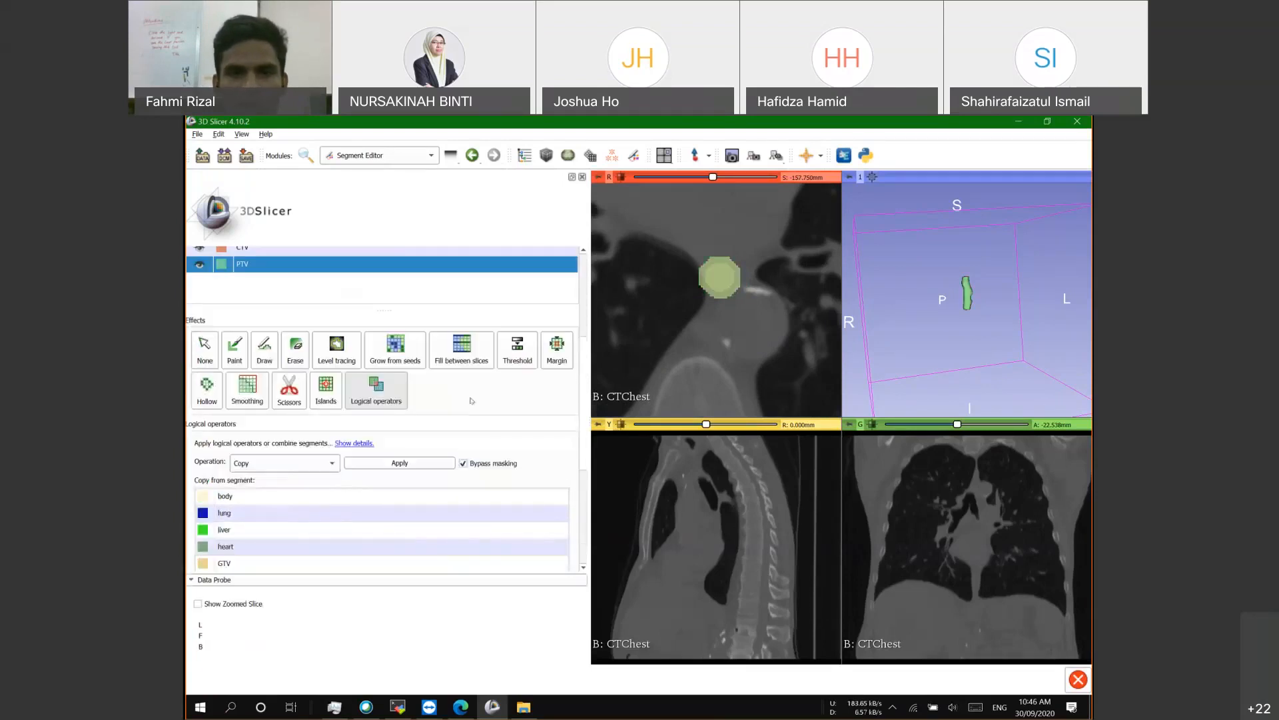
# Step: Grow the PTV by a 5.00 mm margin and scroll through axial slices to check
pyautogui.click(550, 351)
pyautogui.scroll(-1, 266, 433)
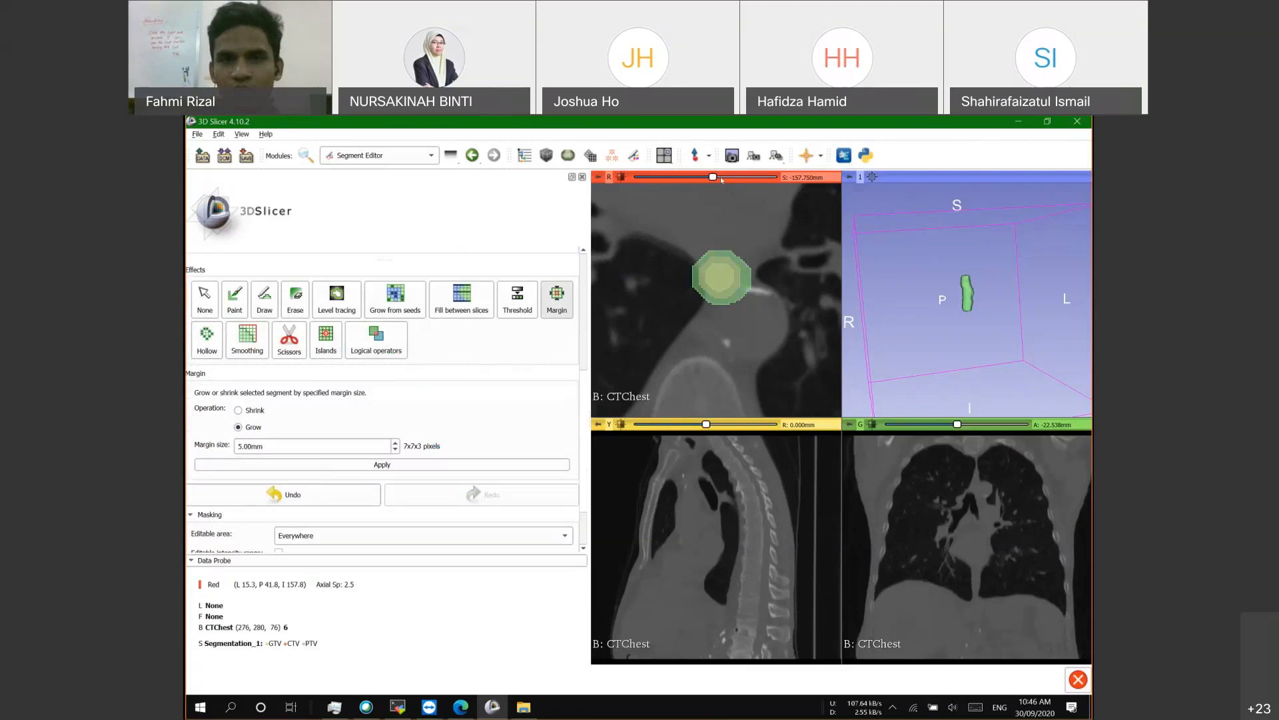
pyautogui.scroll(-5, 721, 179)
pyautogui.scroll(10, 722, 178)
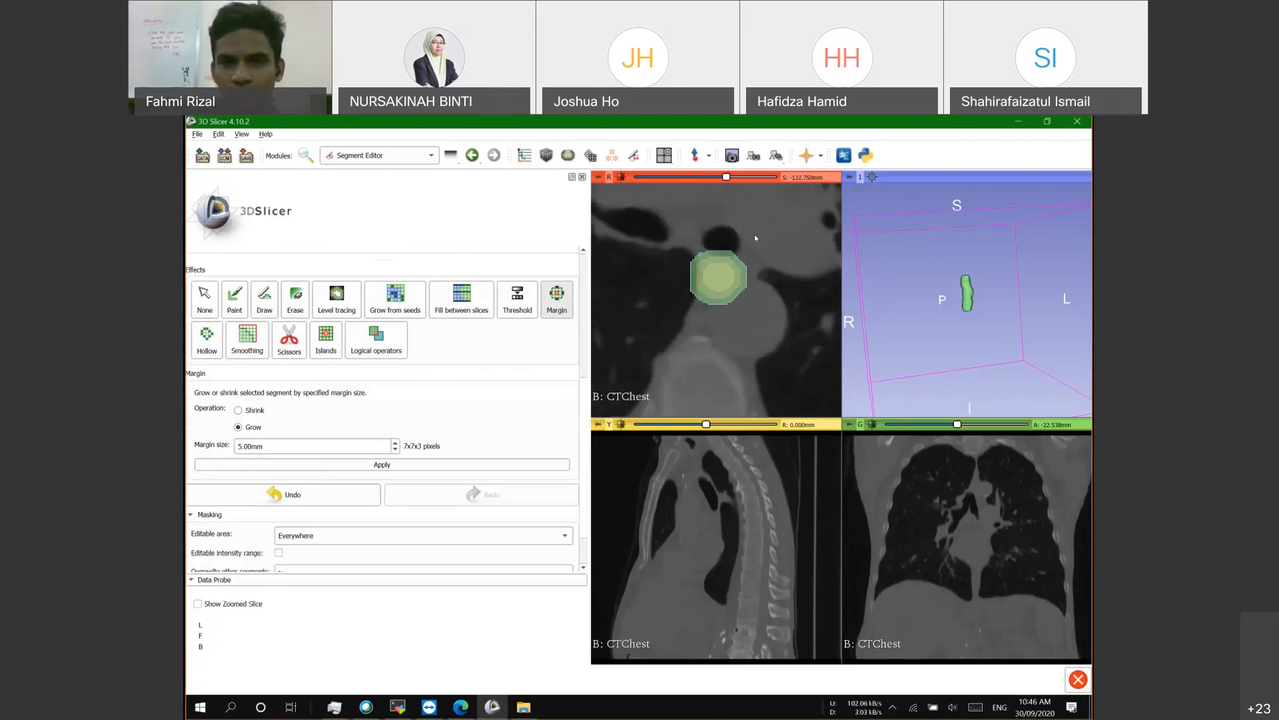
pyautogui.scroll(4, 721, 297)
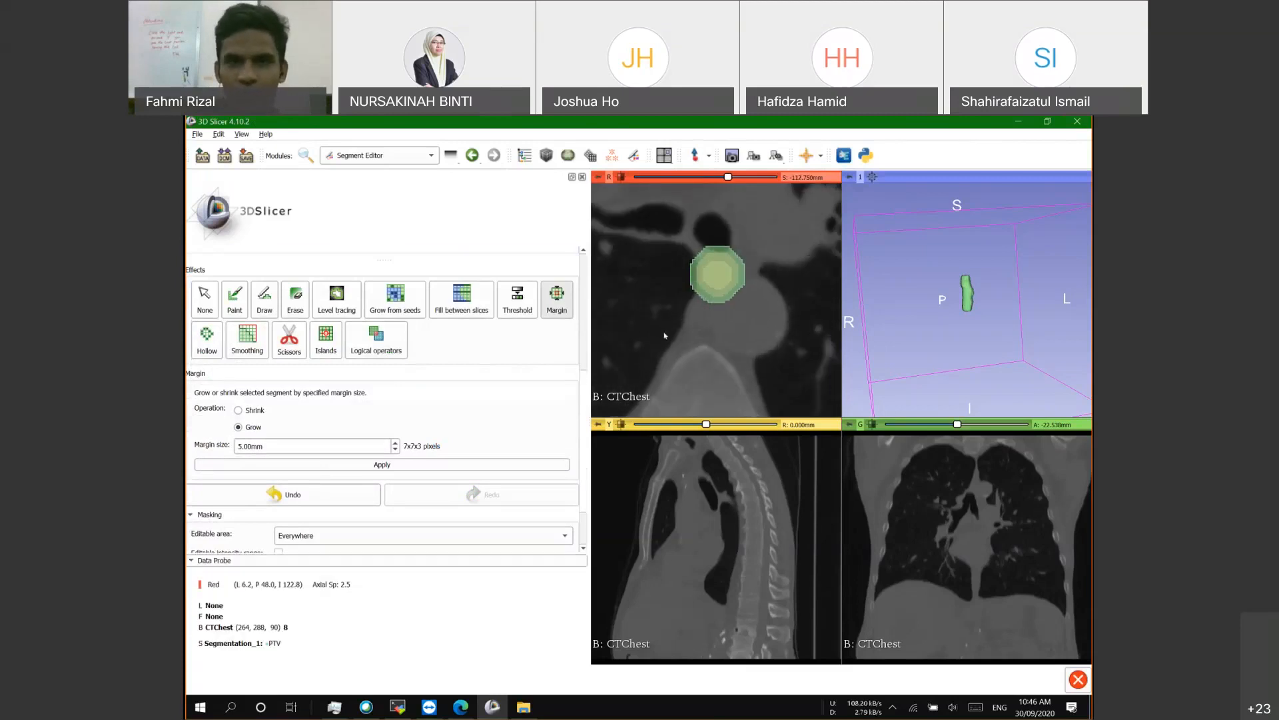
pyautogui.scroll(-2, 664, 336)
pyautogui.scroll(7, 426, 400)
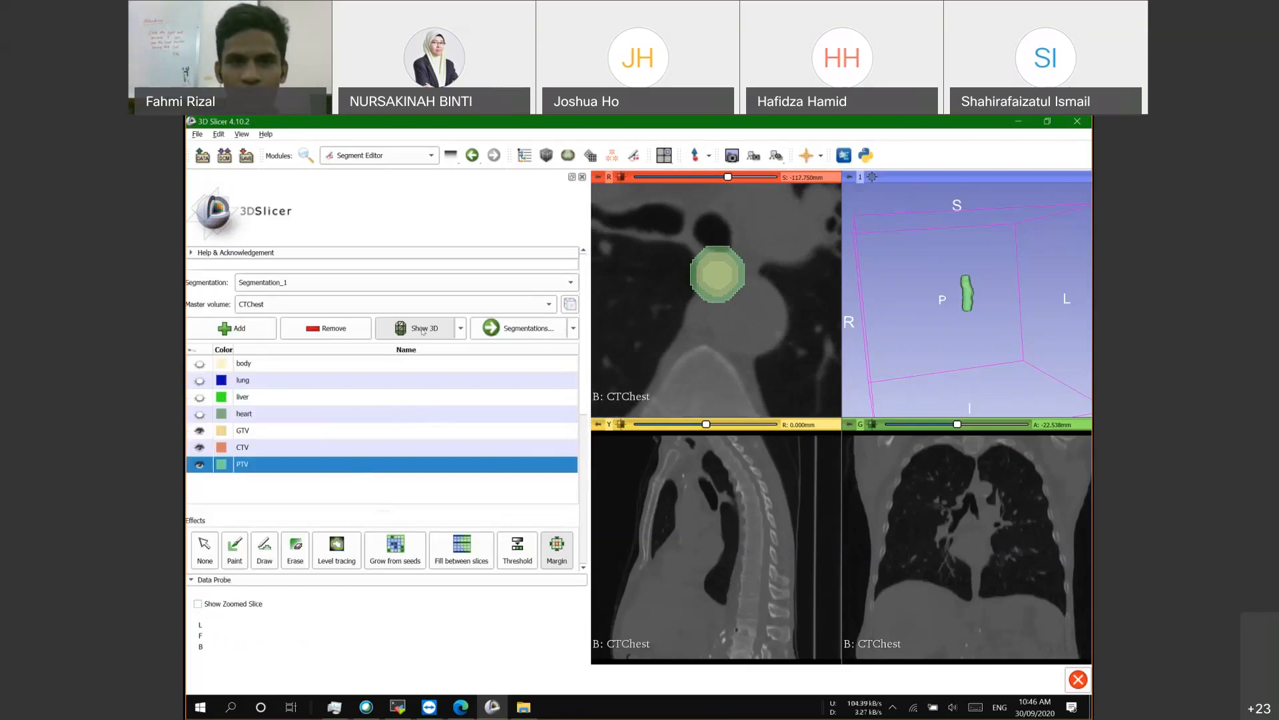
# Step: Lower segment opacity to 0.40 slice fill and 0.60 in 3D, then return to Segment Editor
pyautogui.click(530, 324)
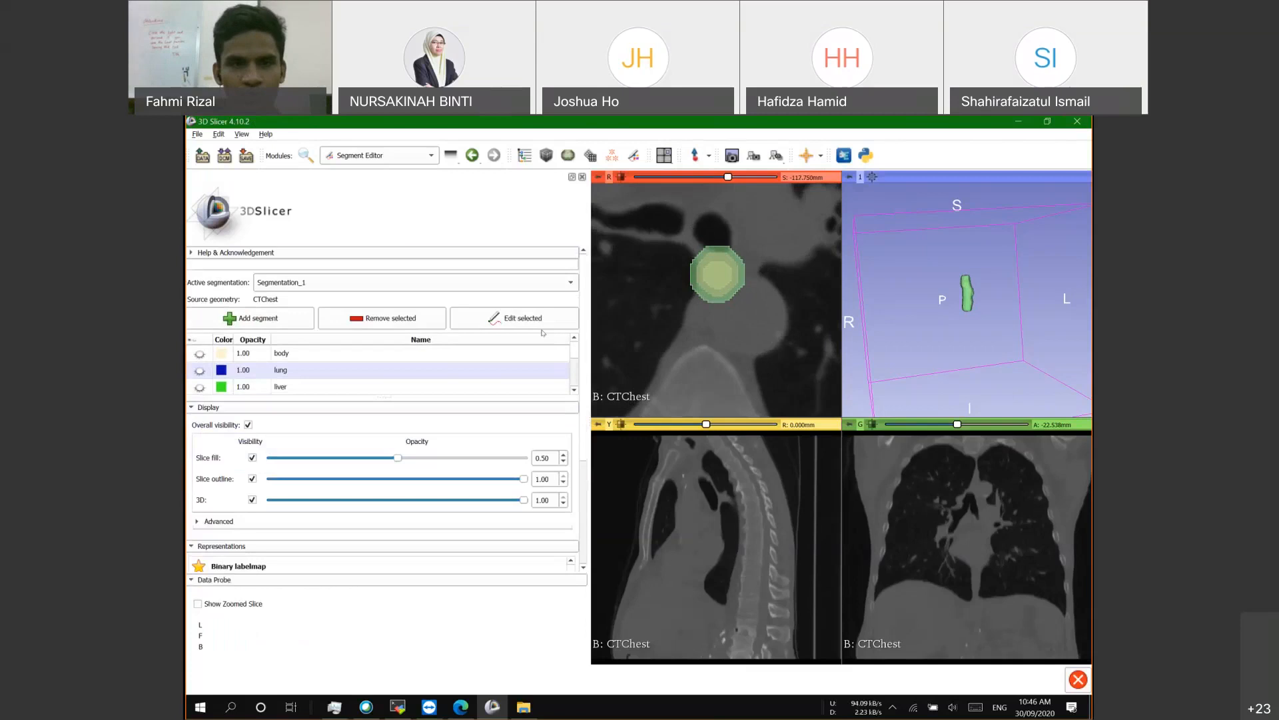
pyautogui.moveTo(519, 503); pyautogui.dragTo(457, 510)
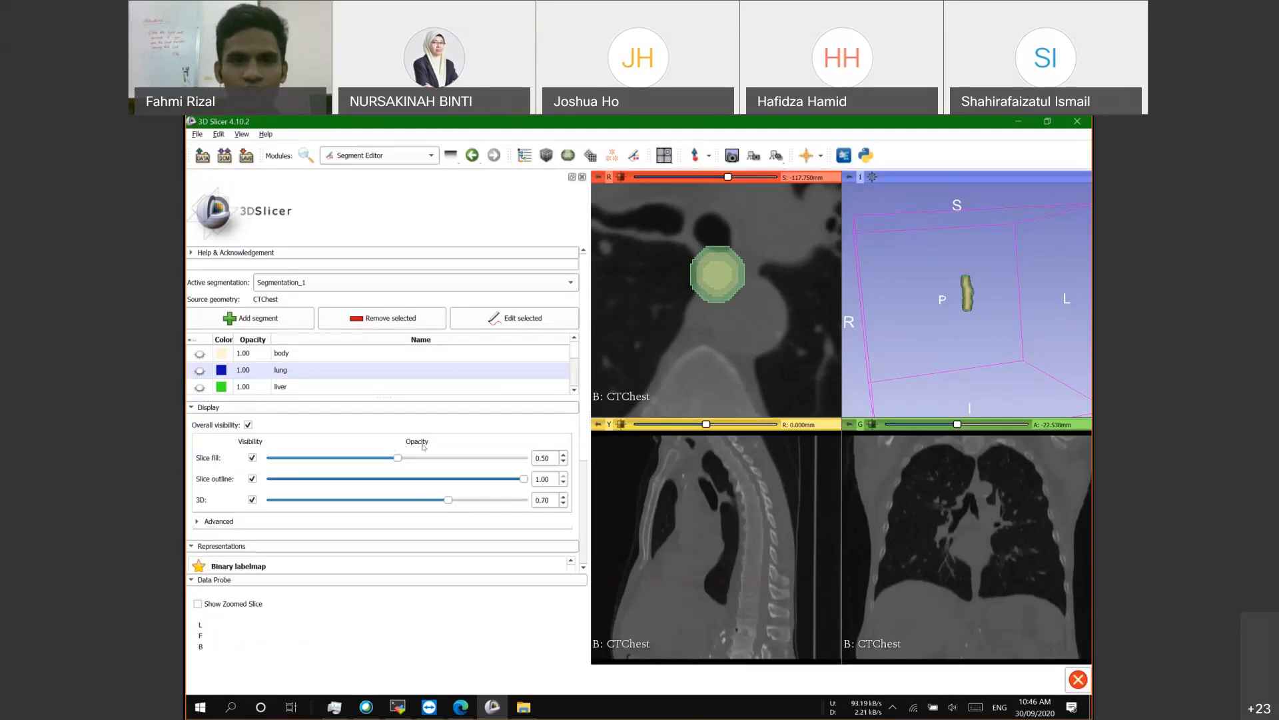
pyautogui.moveTo(398, 458); pyautogui.dragTo(370, 463)
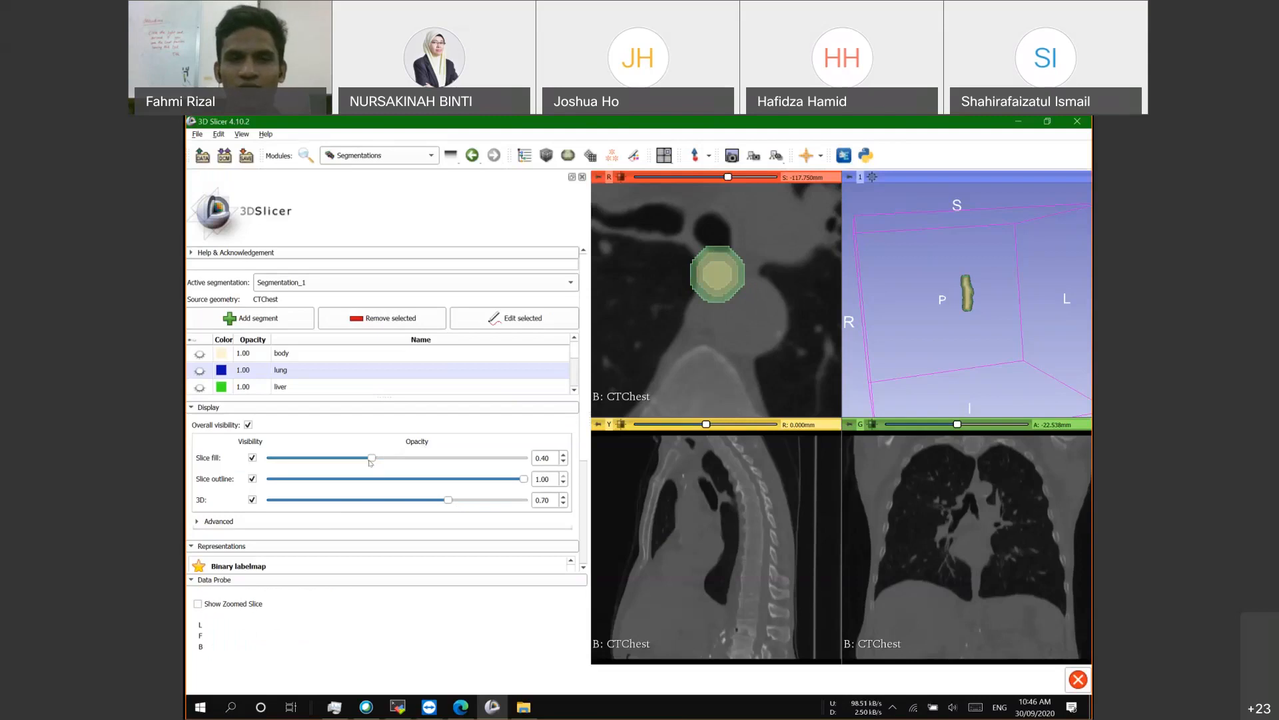
pyautogui.moveTo(448, 500); pyautogui.dragTo(422, 500)
pyautogui.moveTo(372, 458); pyautogui.dragTo(352, 460)
pyautogui.moveTo(422, 500); pyautogui.dragTo(397, 500)
pyautogui.click(516, 319)
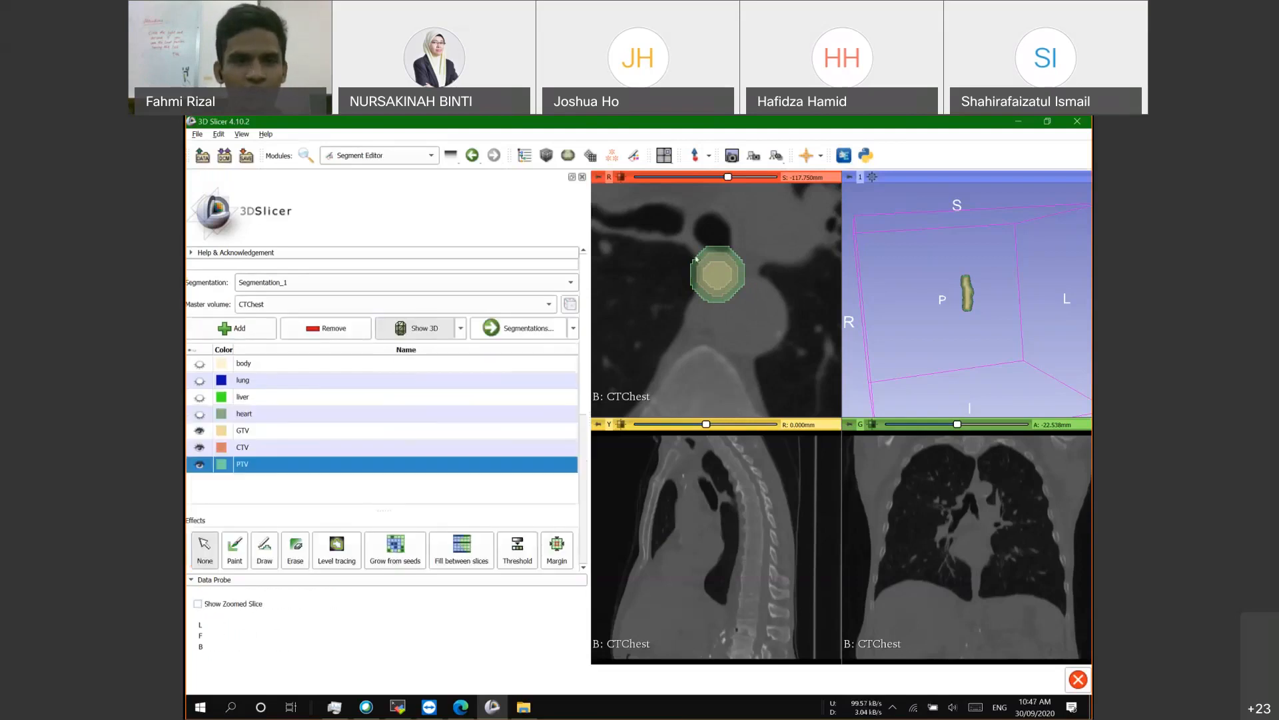
# Step: Make the body, lung, liver and heart segments visible
pyautogui.scroll(-5, 413, 433)
pyautogui.scroll(5, 410, 432)
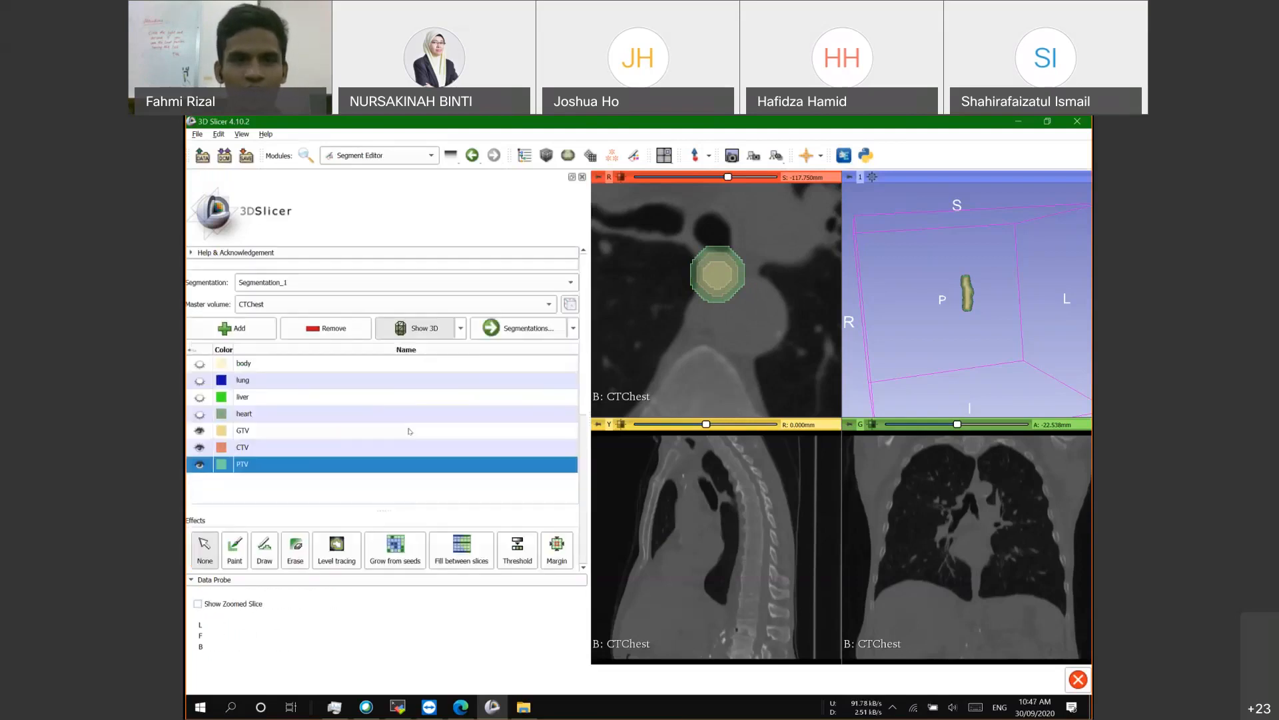
pyautogui.click(201, 364)
pyautogui.click(199, 364)
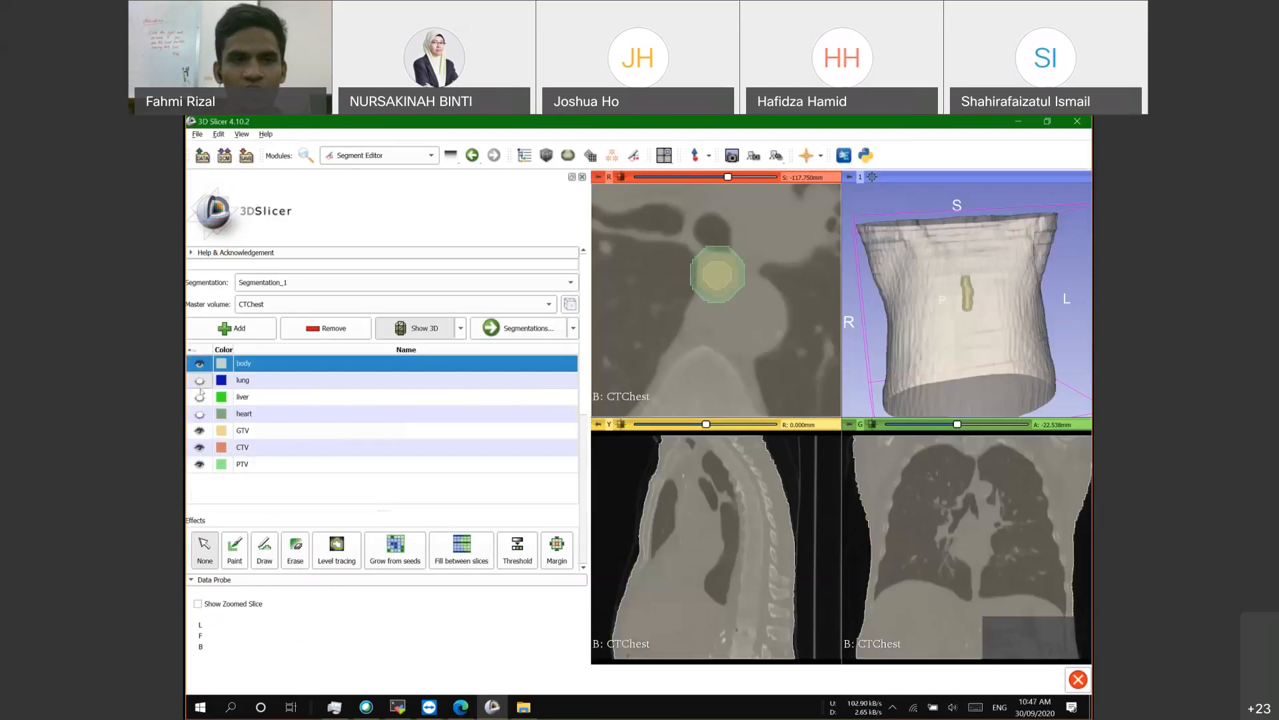
pyautogui.click(199, 380)
pyautogui.click(199, 397)
pyautogui.click(199, 414)
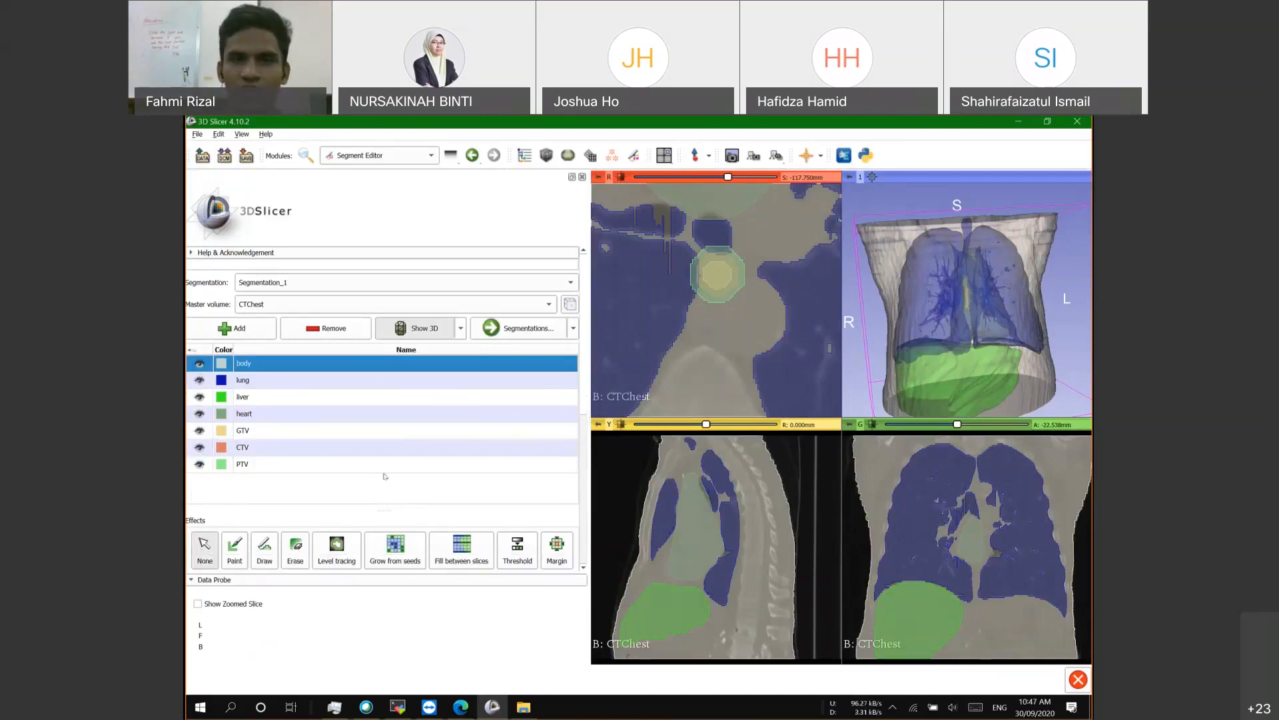
pyautogui.scroll(-3, 401, 473)
pyautogui.scroll(5, 401, 473)
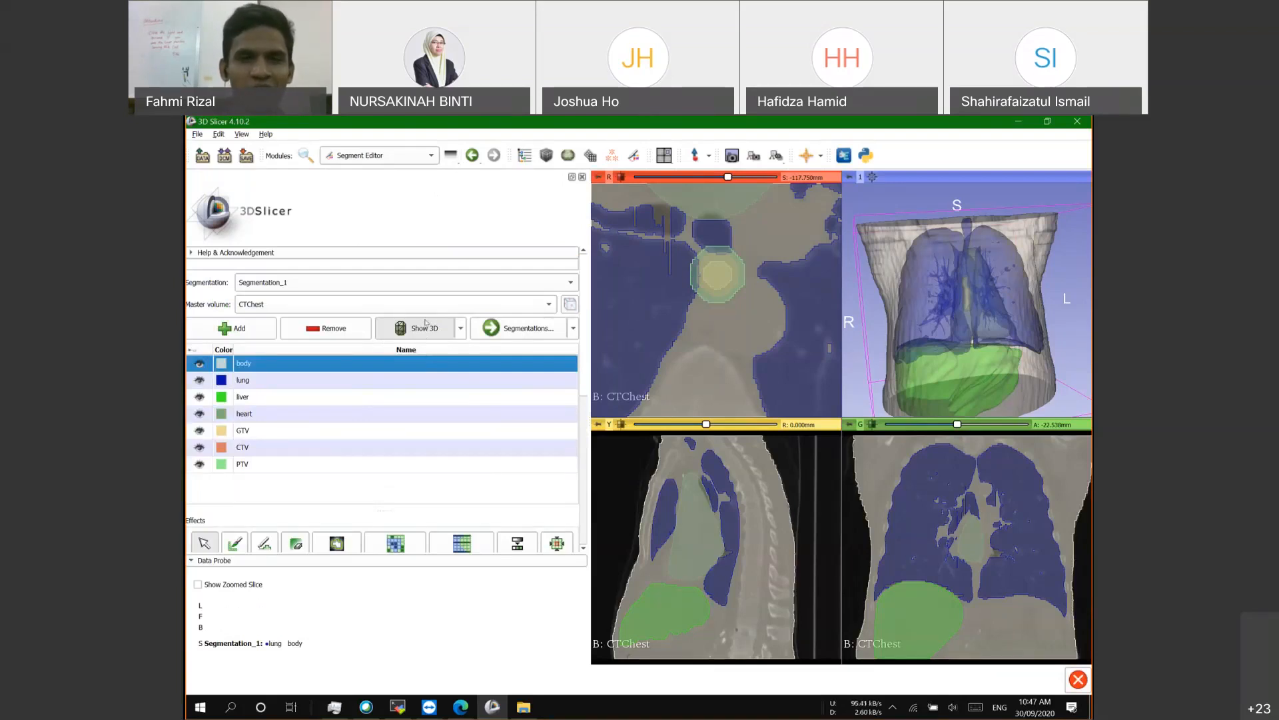
# Step: Toggle Show 3D off and on and rotate the 3D view to inspect the torso surfaces
pyautogui.click(258, 396)
pyautogui.click(270, 368)
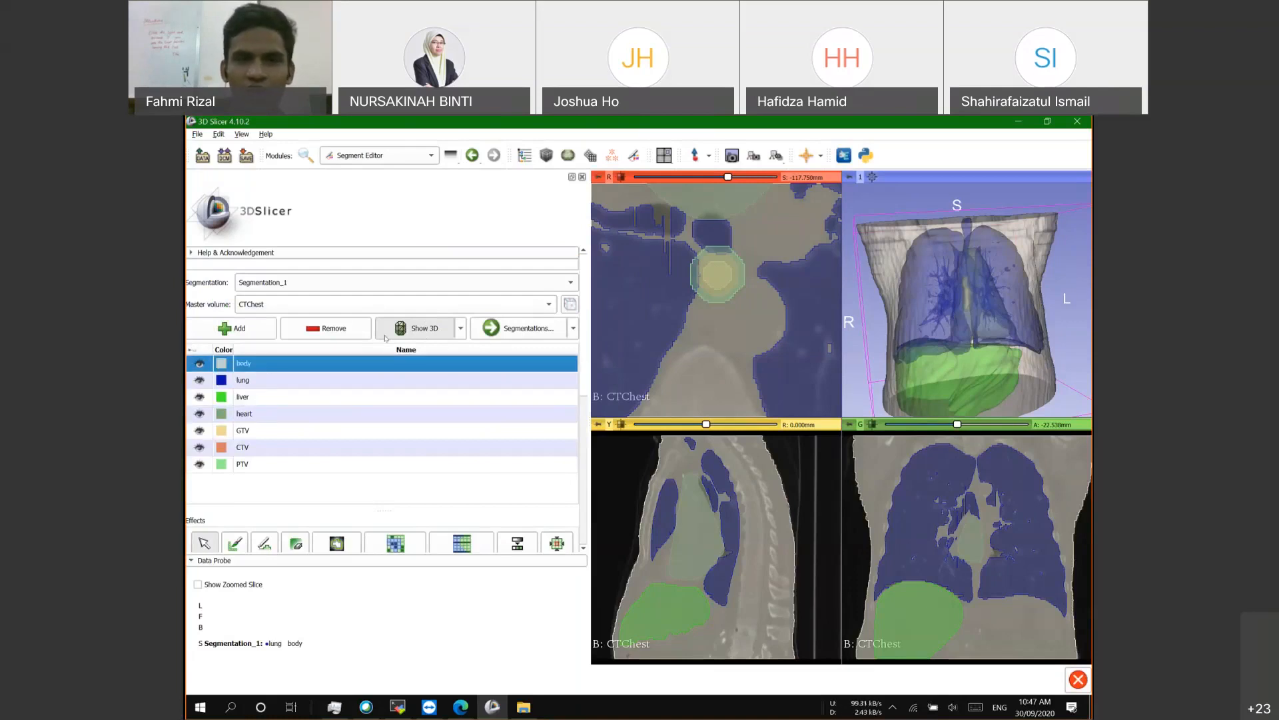
pyautogui.click(409, 335)
pyautogui.moveTo(992, 258); pyautogui.dragTo(981, 288)
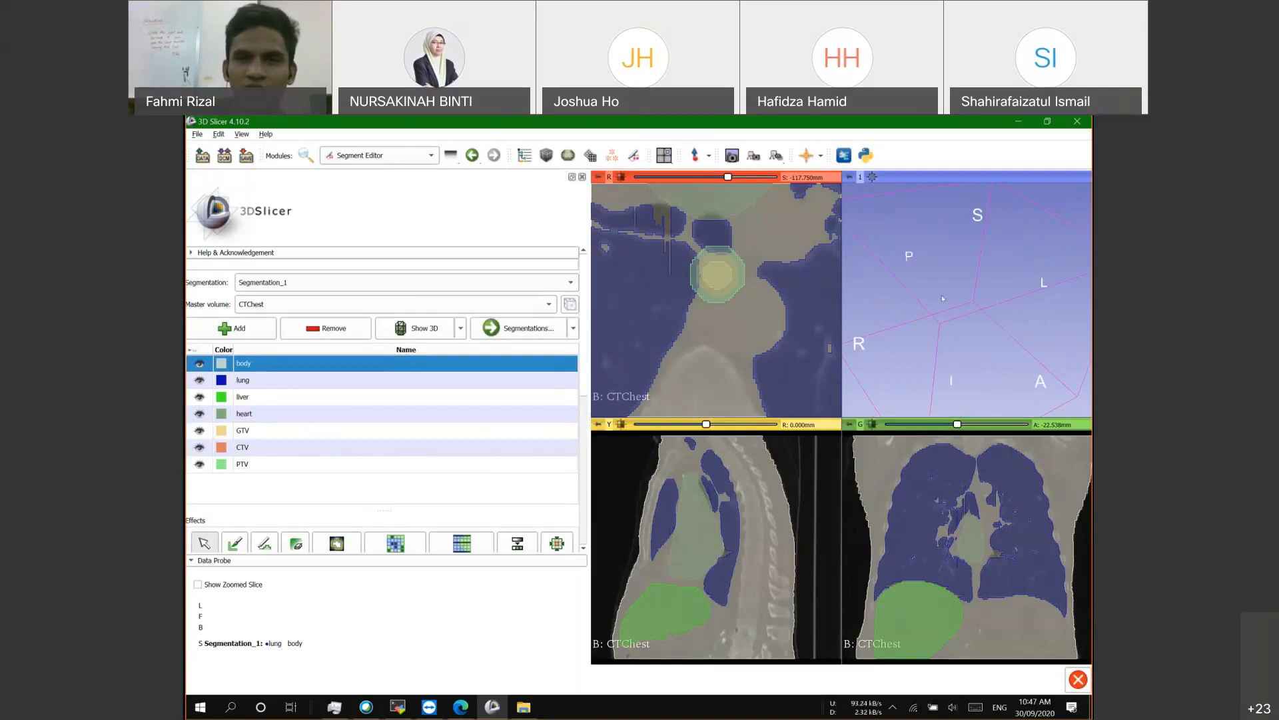
pyautogui.moveTo(947, 297); pyautogui.dragTo(937, 283)
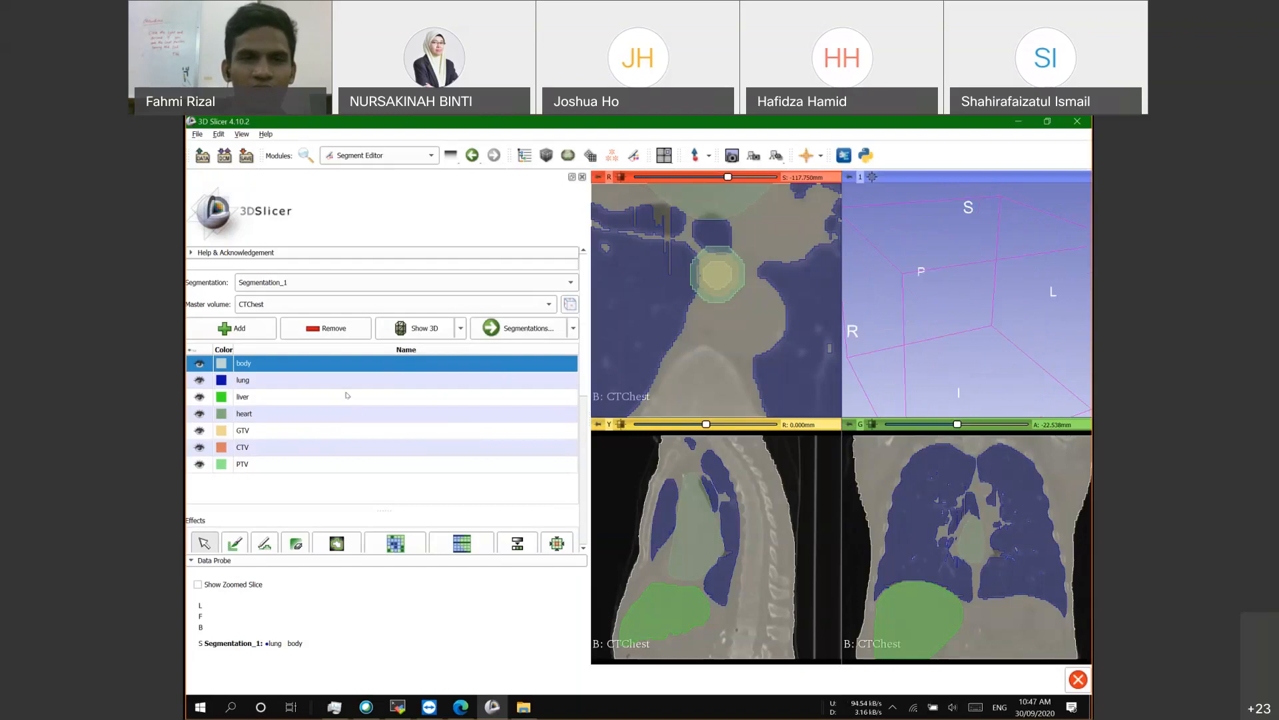
pyautogui.click(267, 380)
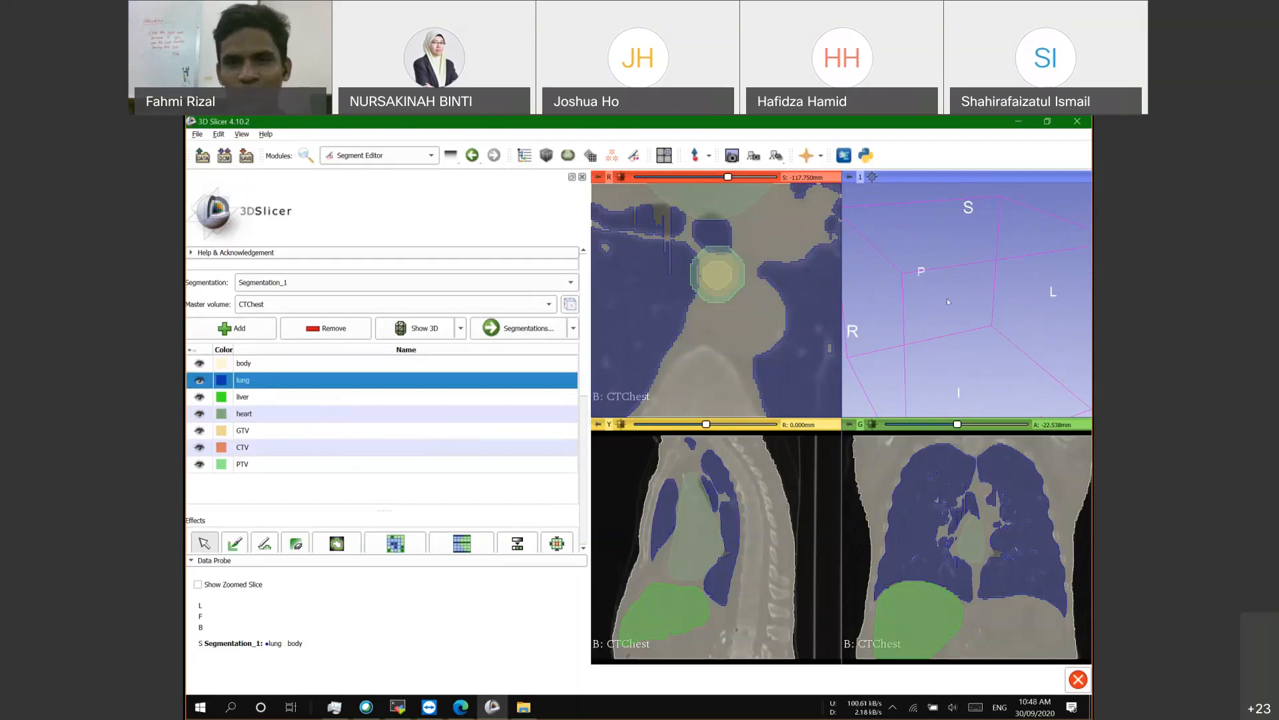
pyautogui.click(426, 334)
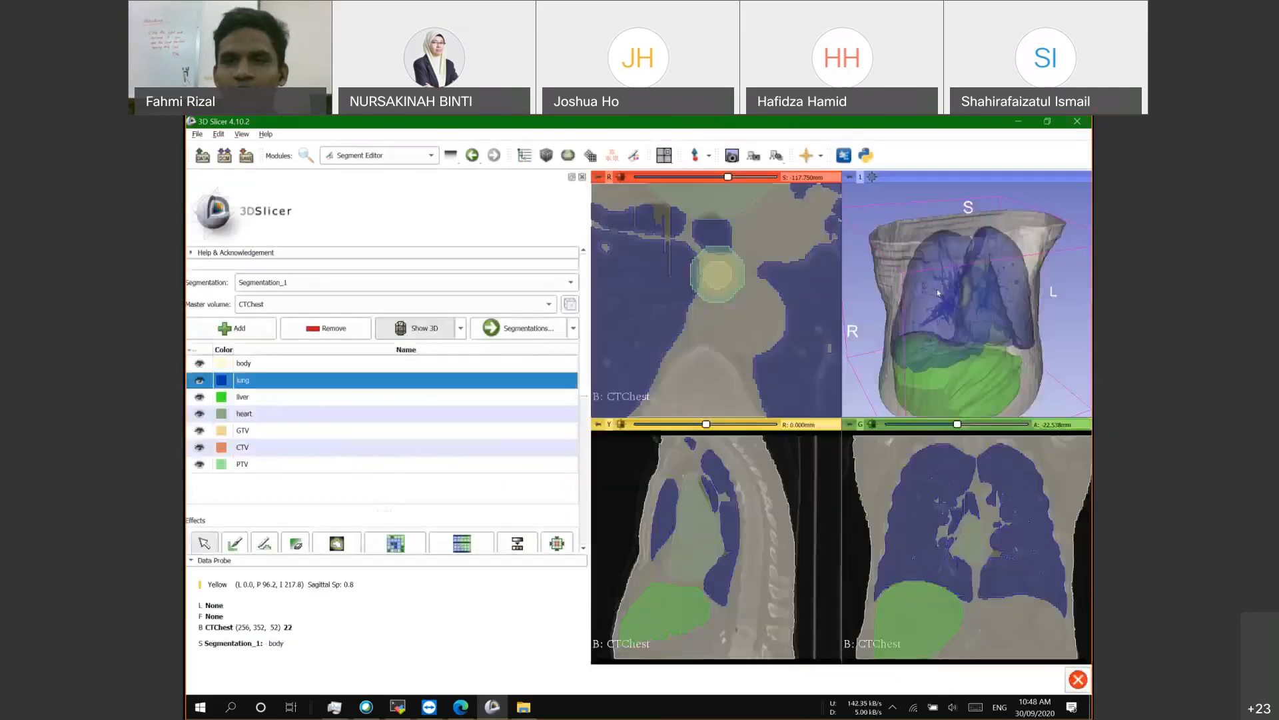
pyautogui.moveTo(985, 285)
pyautogui.mouseDown()
pyautogui.moveTo(988, 319)
pyautogui.moveTo(990, 267)
pyautogui.mouseUp()
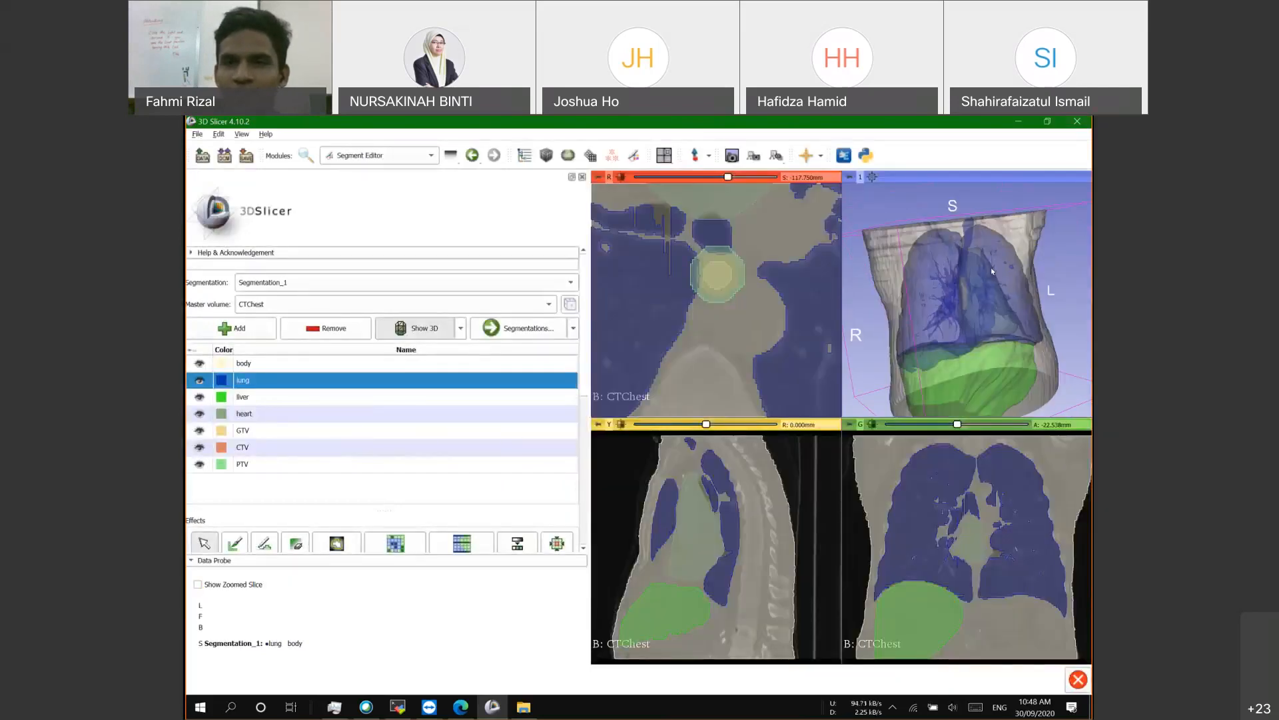
pyautogui.scroll(3, 972, 301)
pyautogui.scroll(-5, 973, 300)
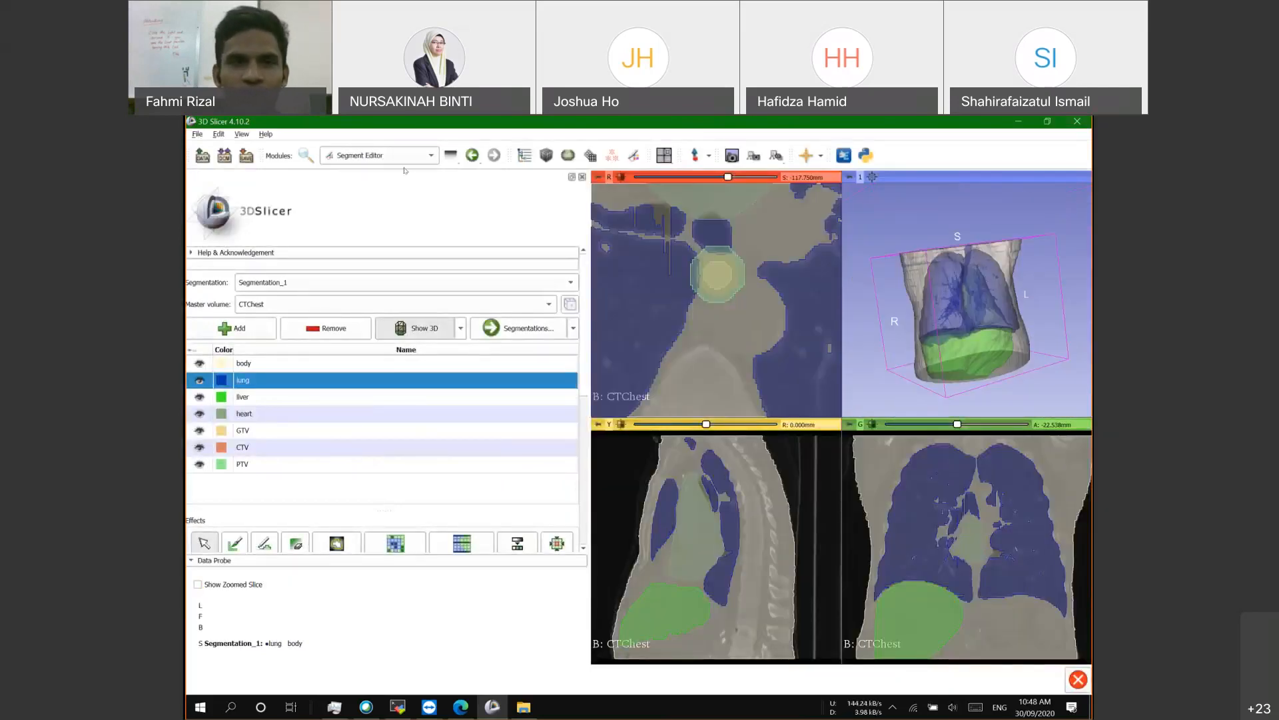
# Step: Briefly open External Beam Planning, then return to Segment Editor to review GTV, CTV and PTV
pyautogui.click(384, 158)
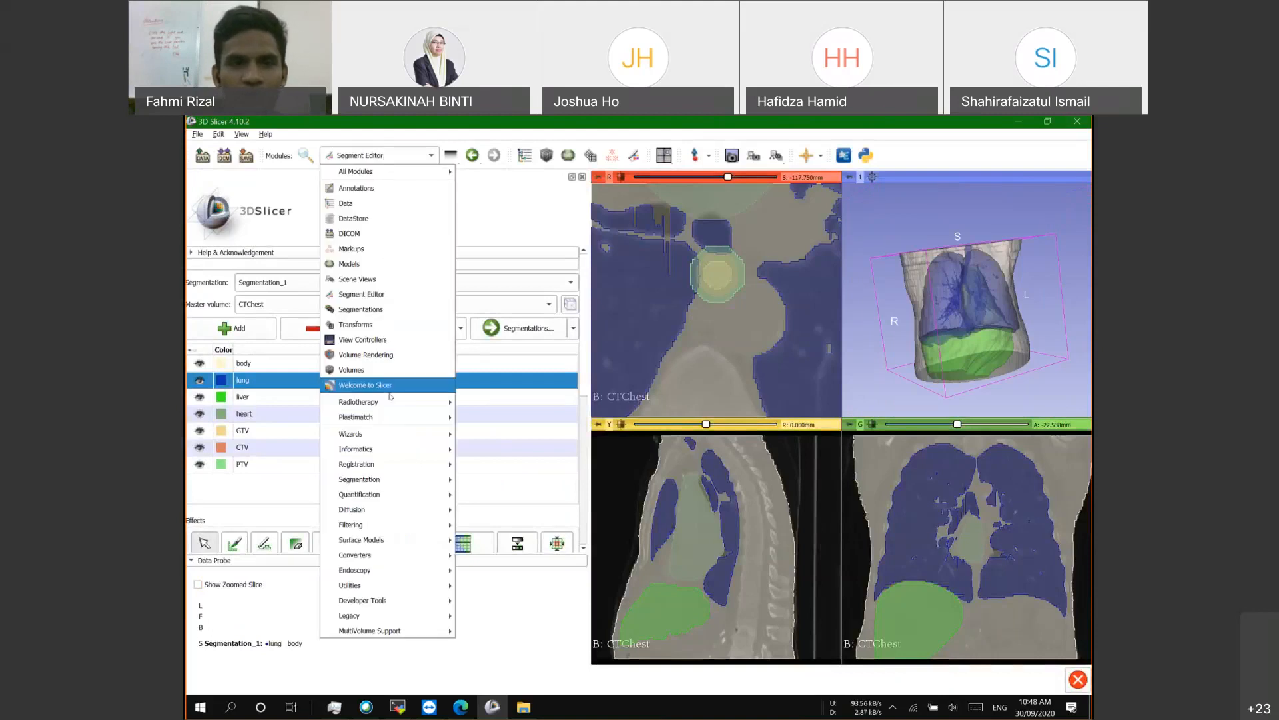
pyautogui.moveTo(390, 402)
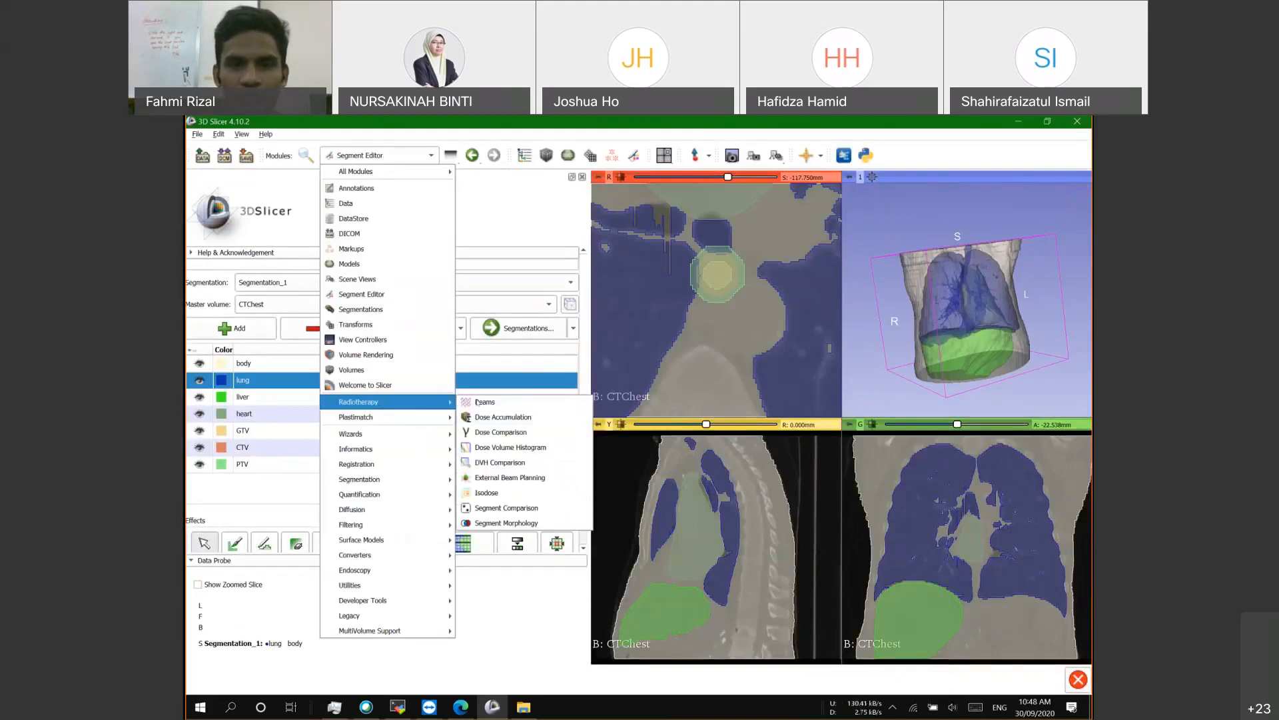
pyautogui.click(515, 477)
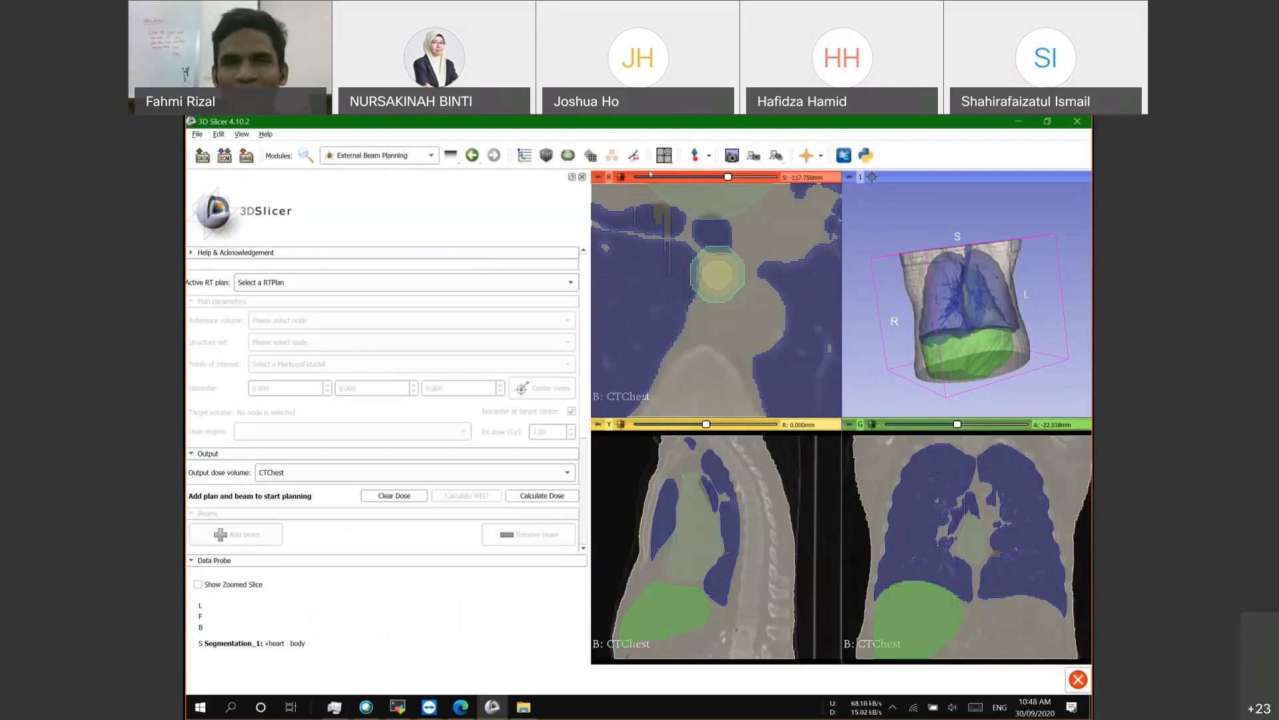
pyautogui.click(663, 155)
pyautogui.click(634, 156)
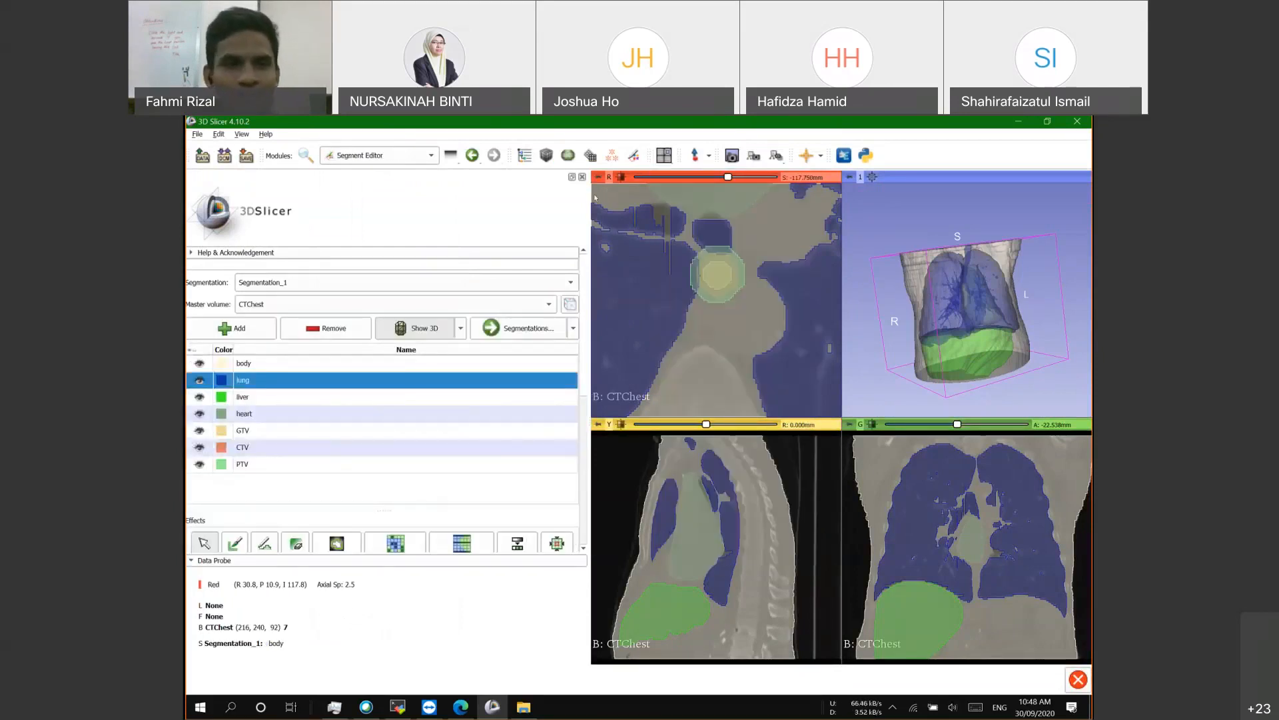
pyautogui.click(270, 431)
pyautogui.click(265, 448)
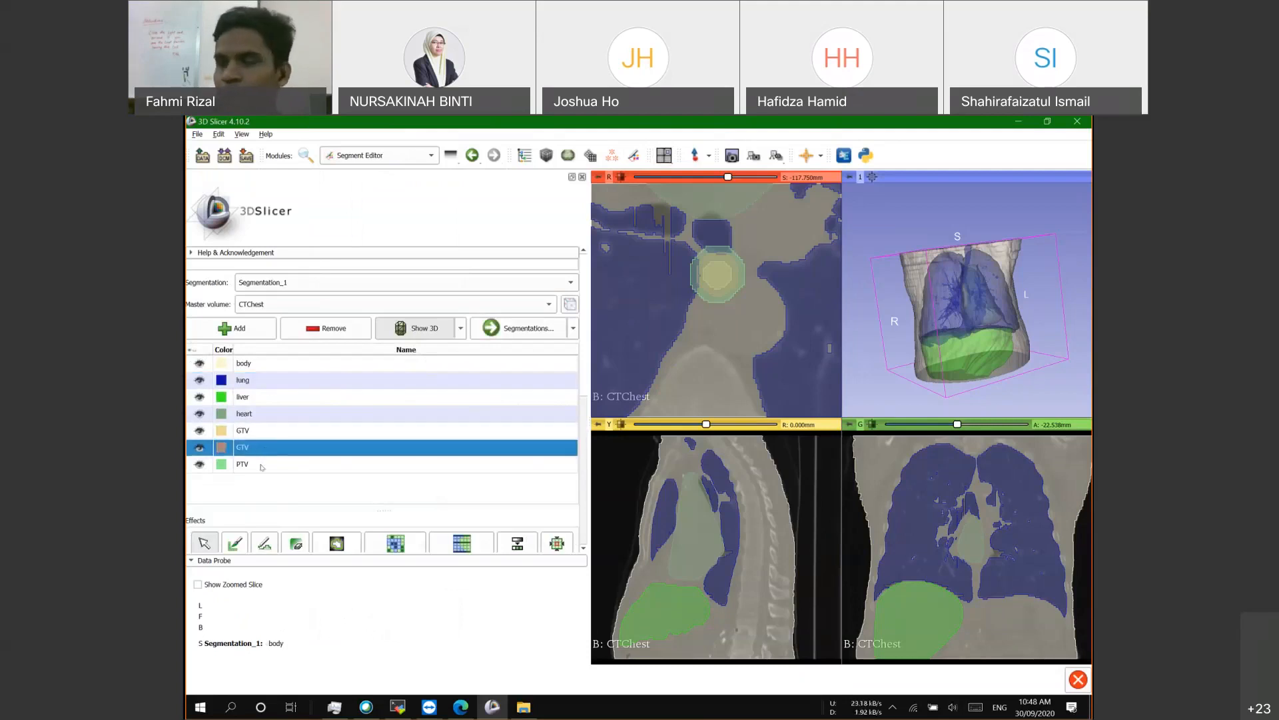
pyautogui.click(242, 461)
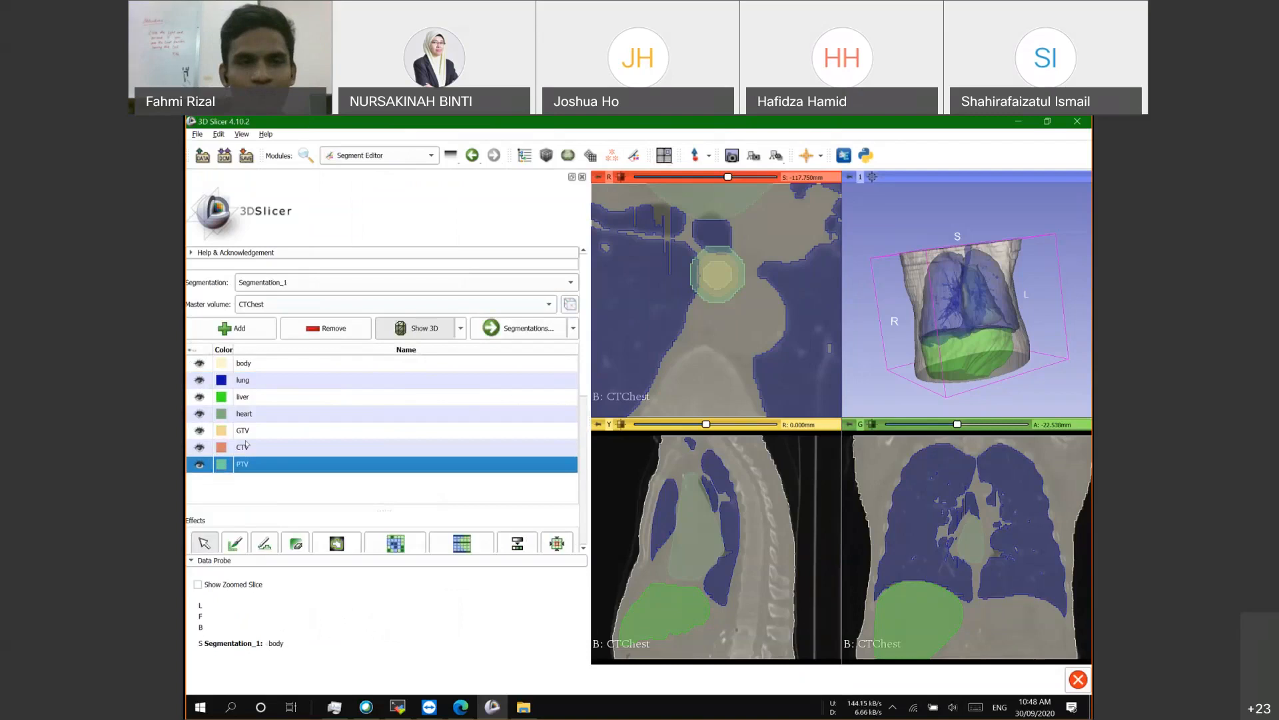
pyautogui.click(250, 432)
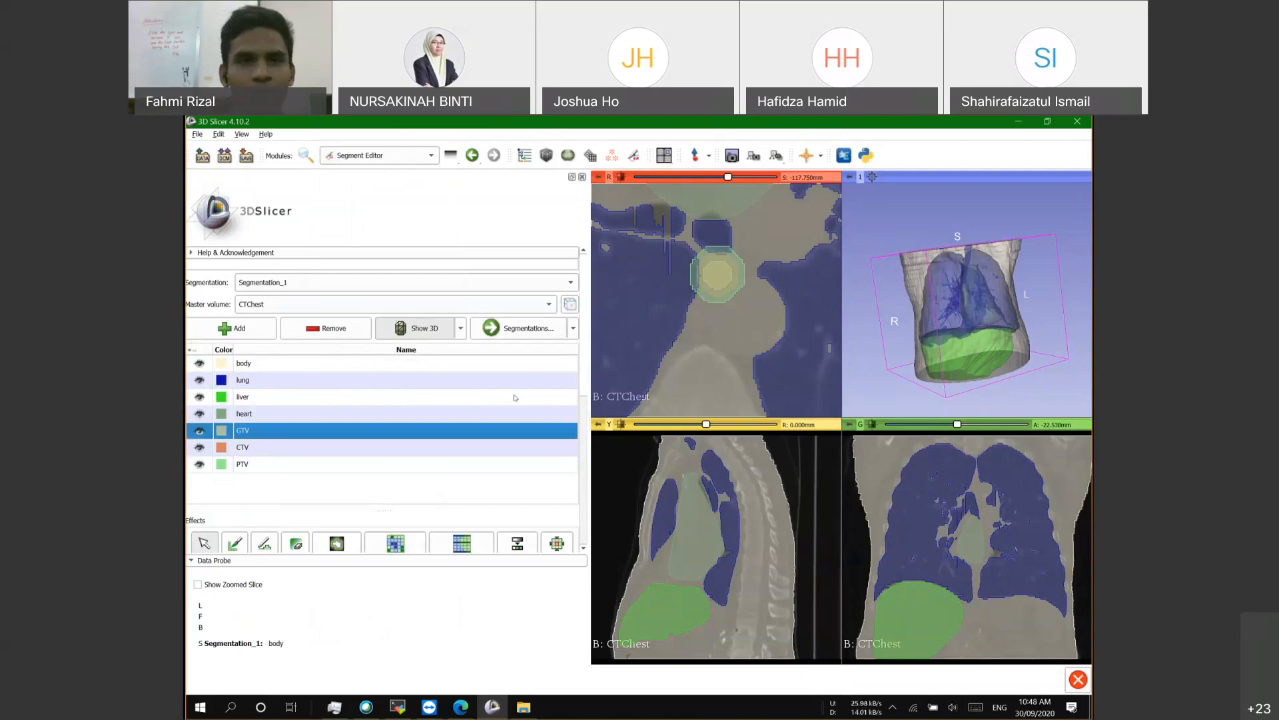
# Step: Open Modules > Radiotherapy > External Beam Planning again
pyautogui.click(380, 159)
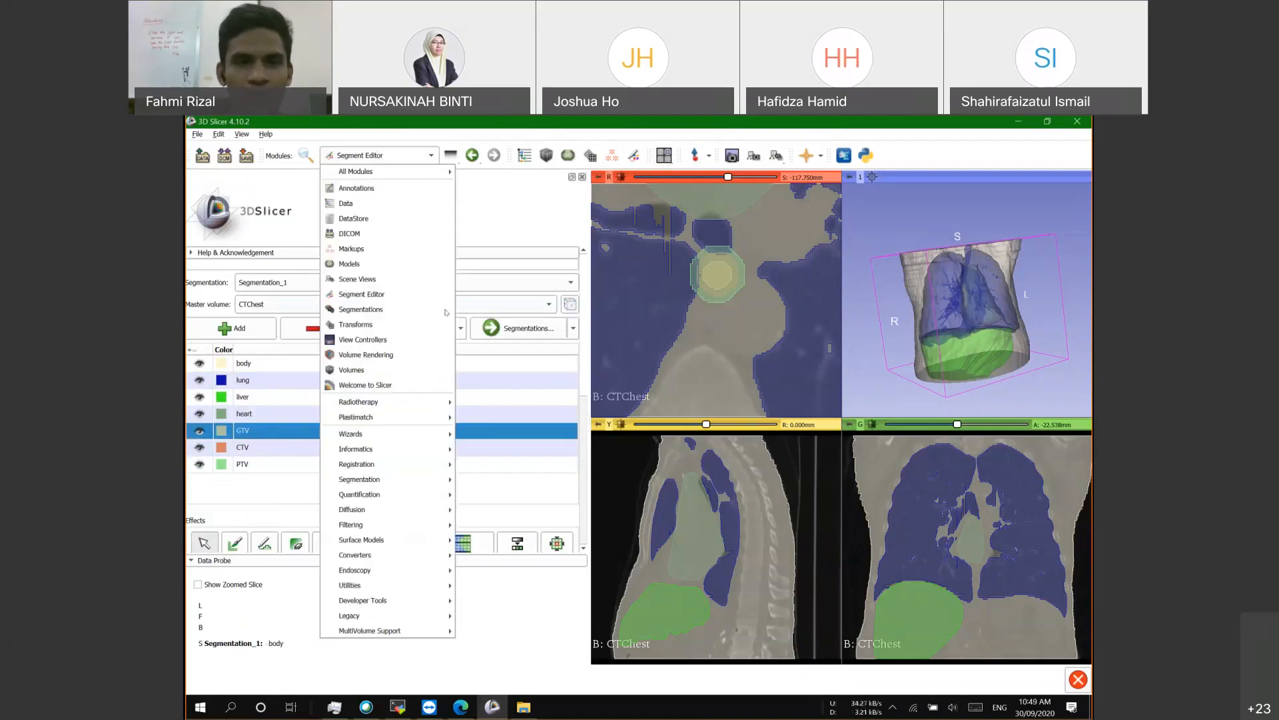
pyautogui.moveTo(399, 402)
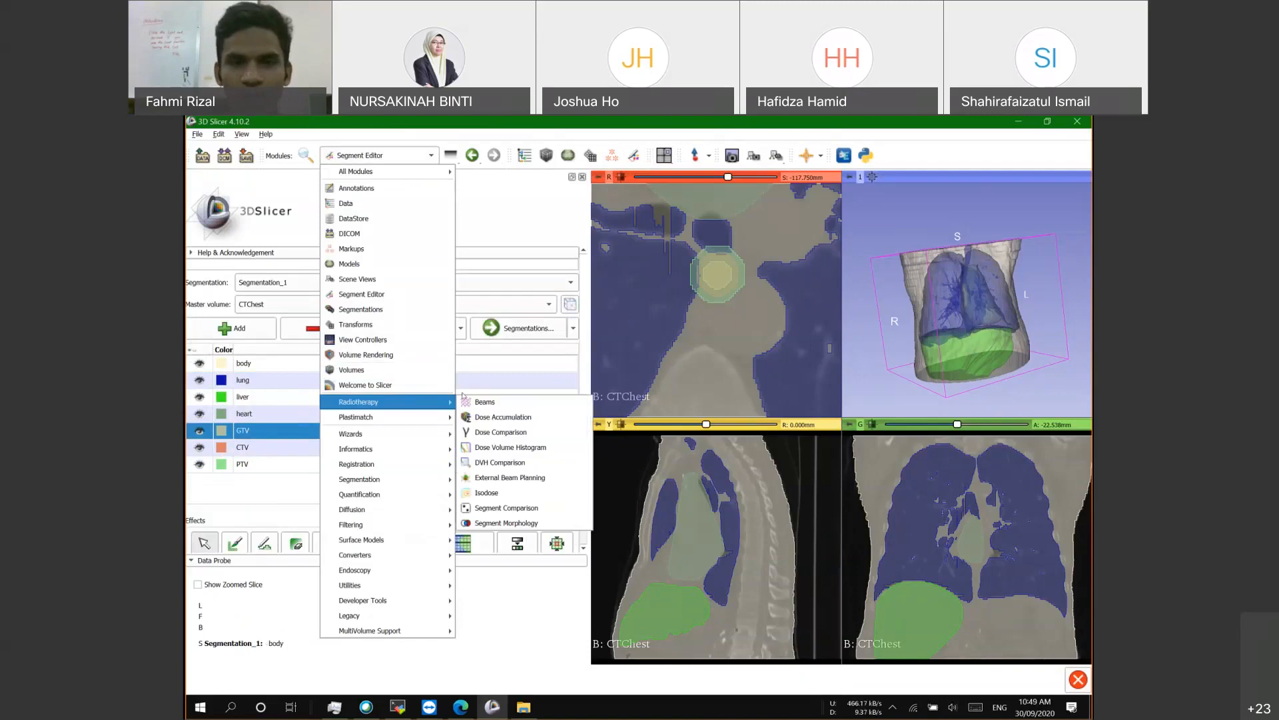
pyautogui.click(513, 478)
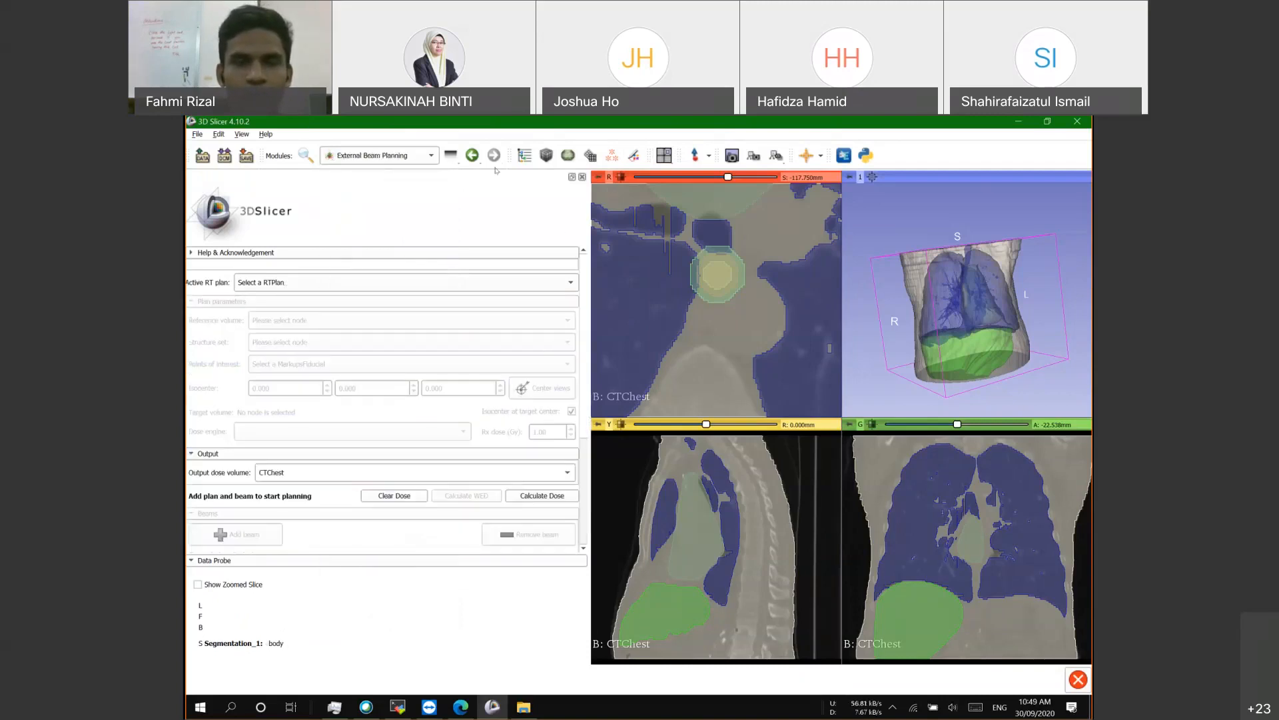
pyautogui.scroll(-2, 398, 317)
pyautogui.scroll(2, 394, 287)
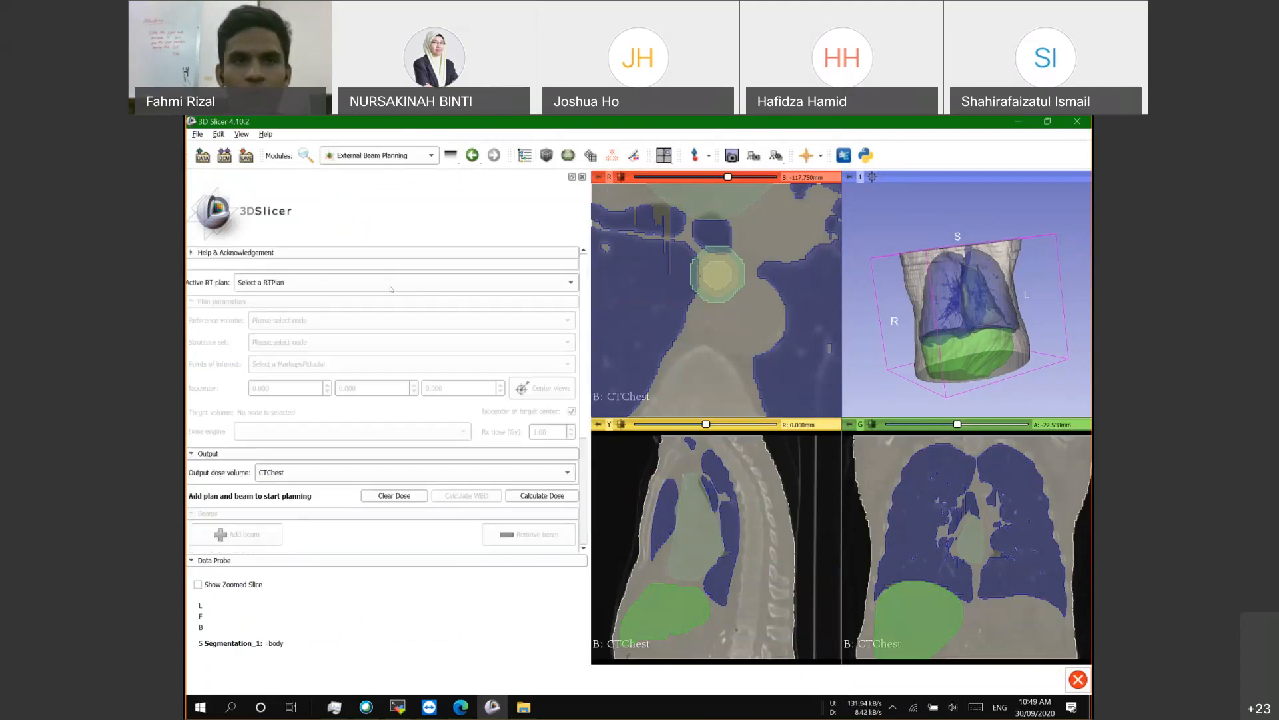
pyautogui.click(377, 157)
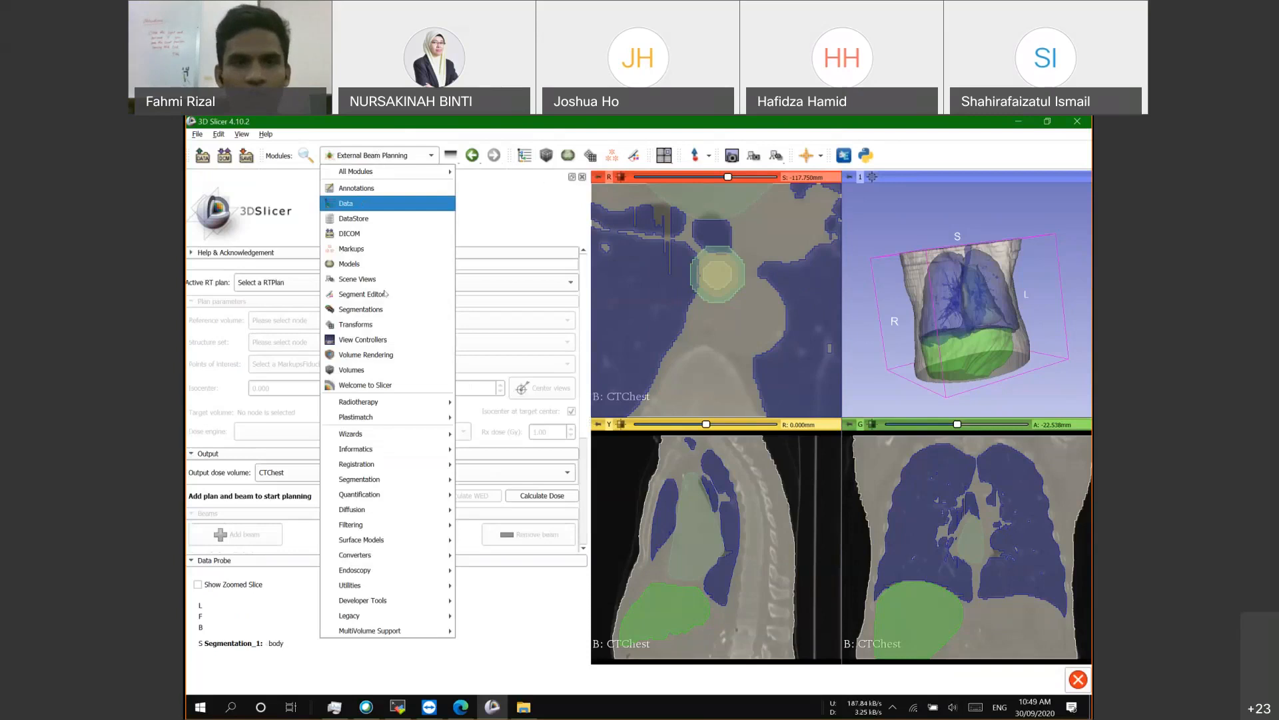
pyautogui.moveTo(331, 399)
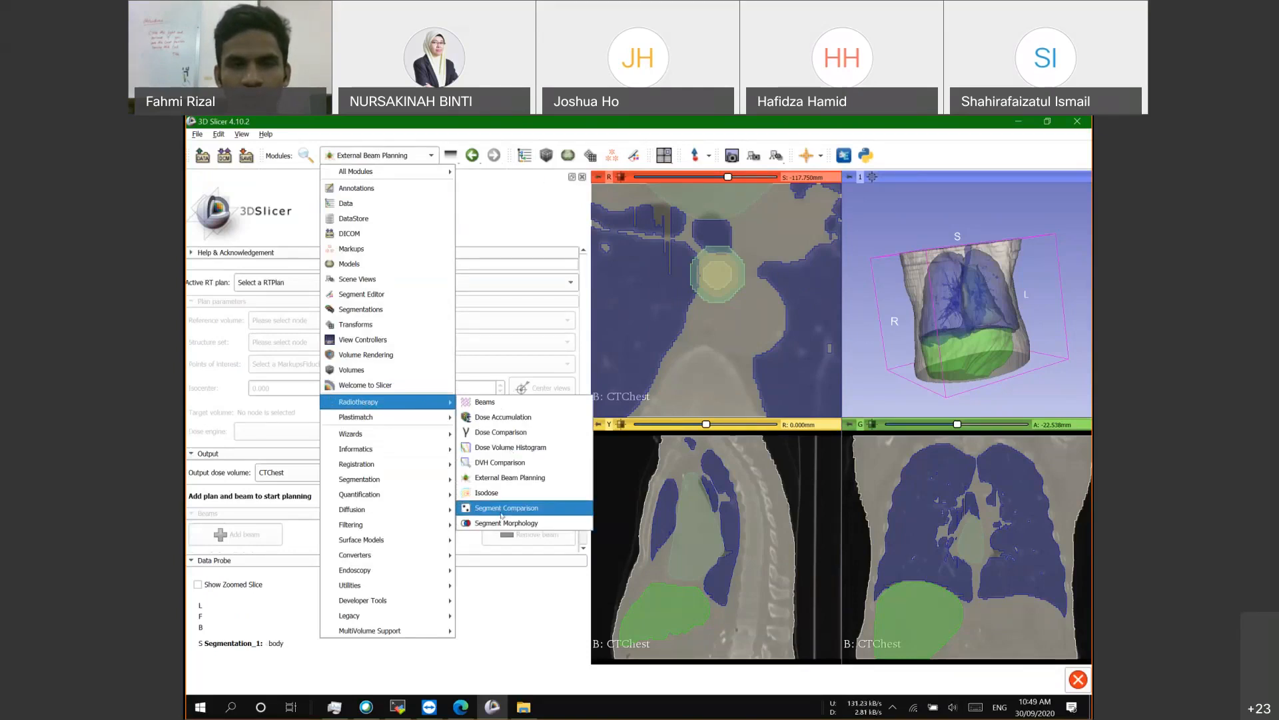
pyautogui.click(519, 479)
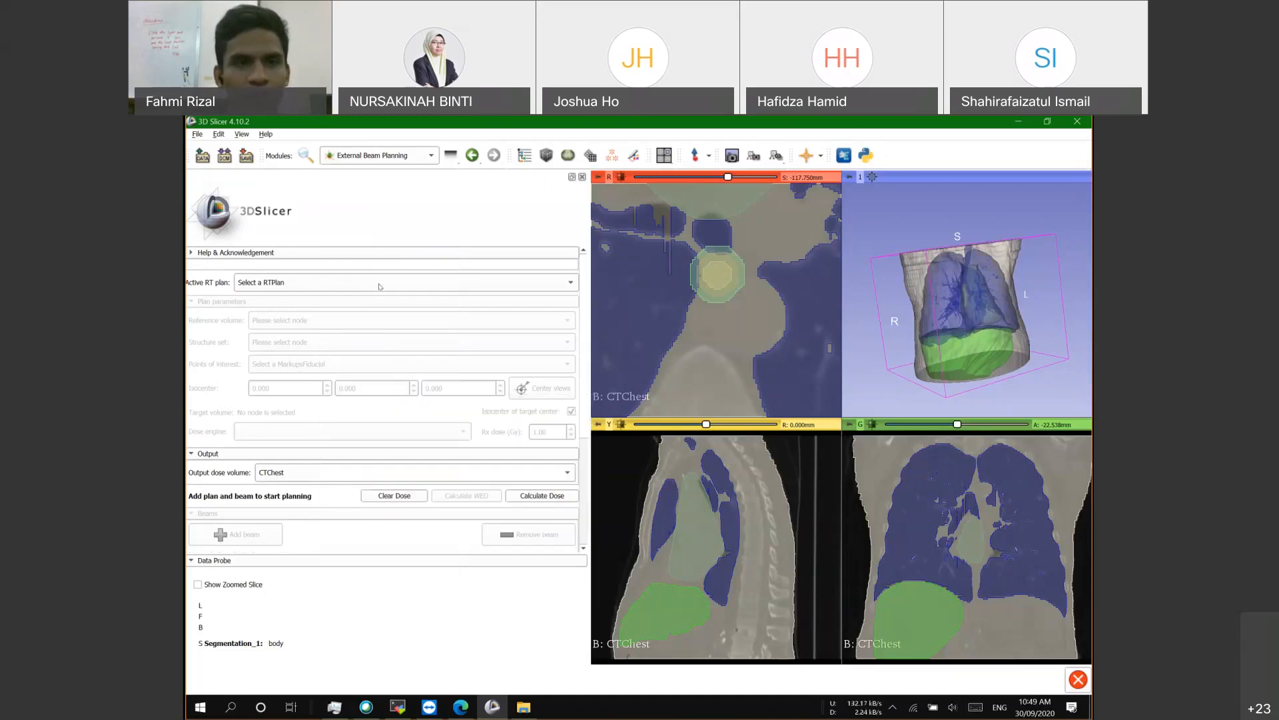
# Step: Create a new RTPlan using CTChest as reference volume and Segmentation_1 as structure set
pyautogui.click(280, 283)
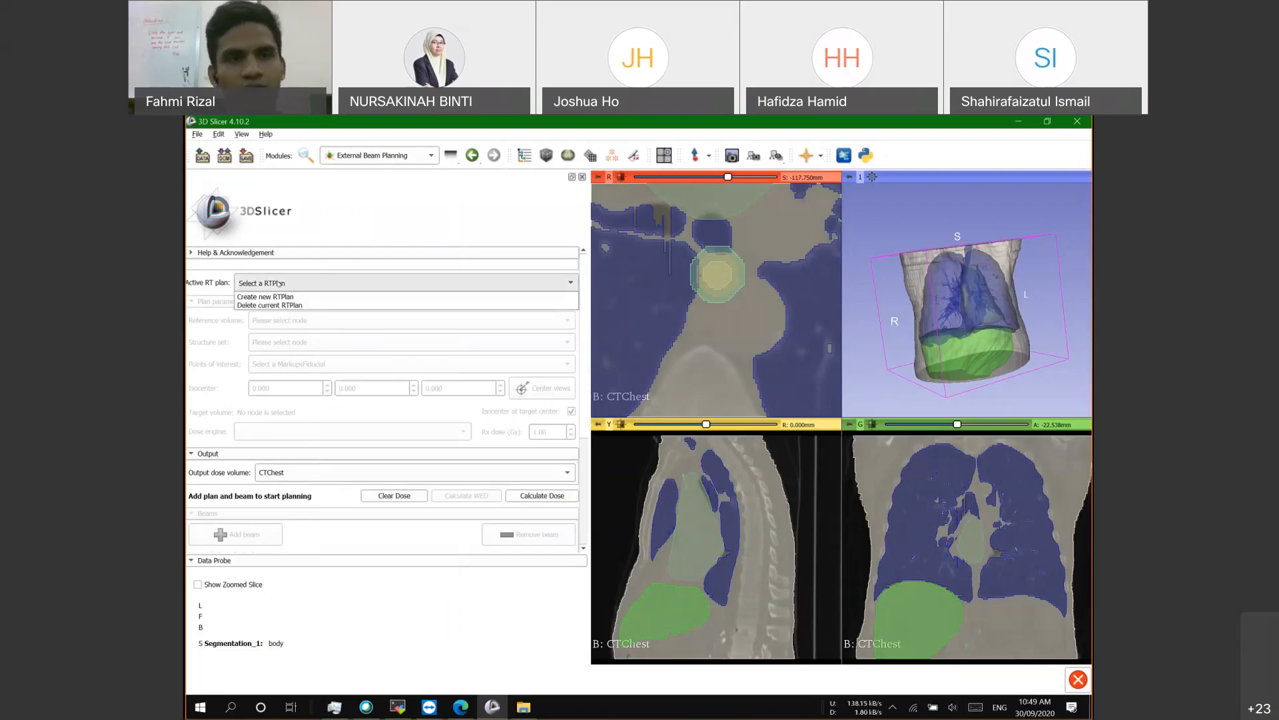
pyautogui.click(255, 298)
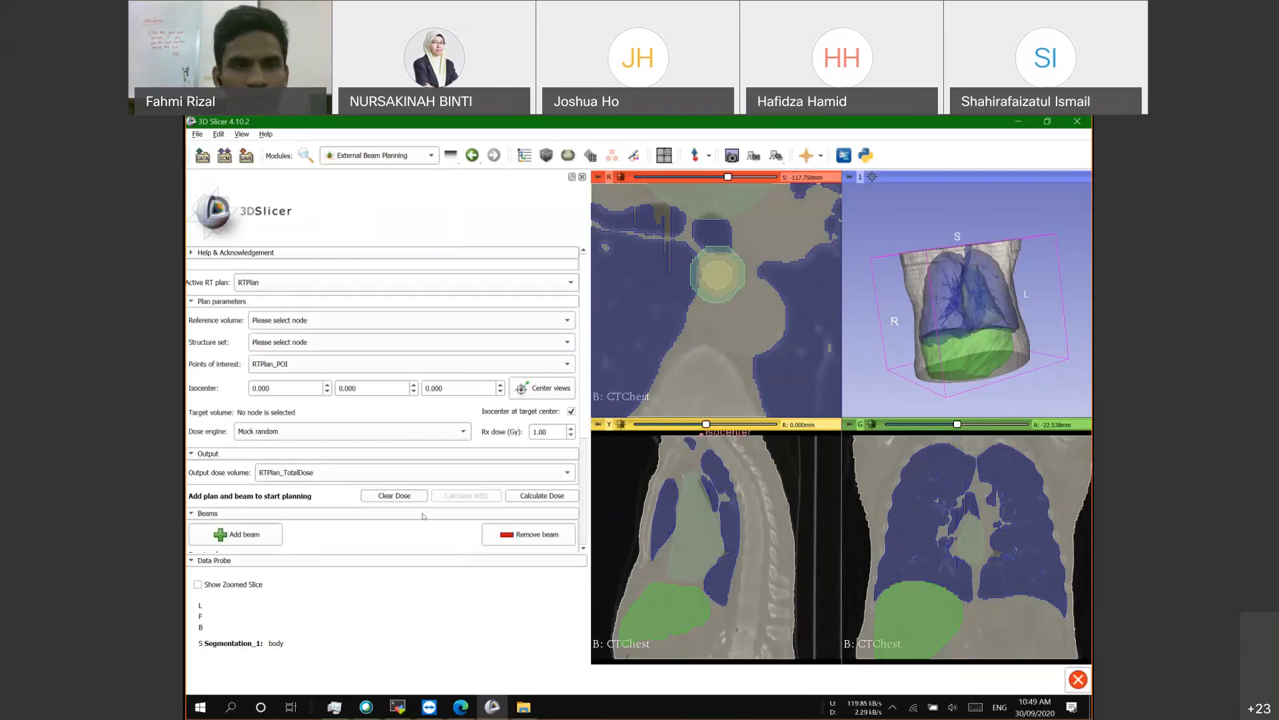
pyautogui.click(267, 322)
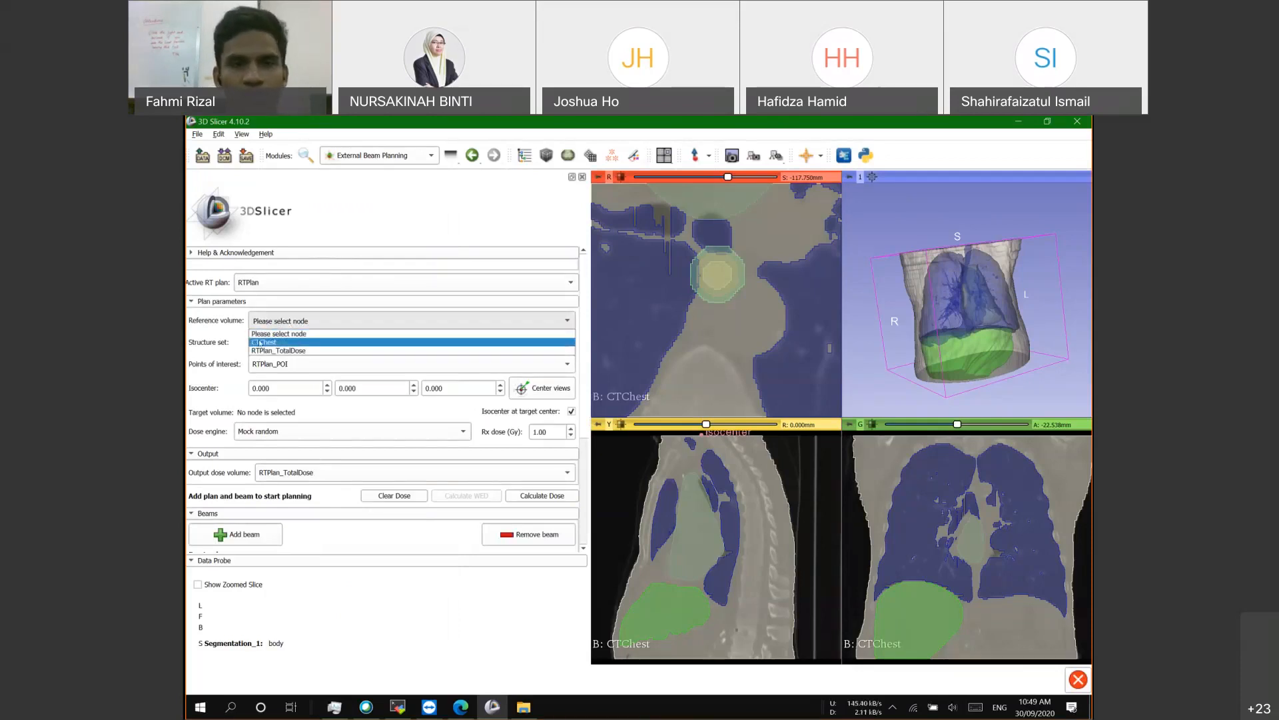
pyautogui.click(304, 343)
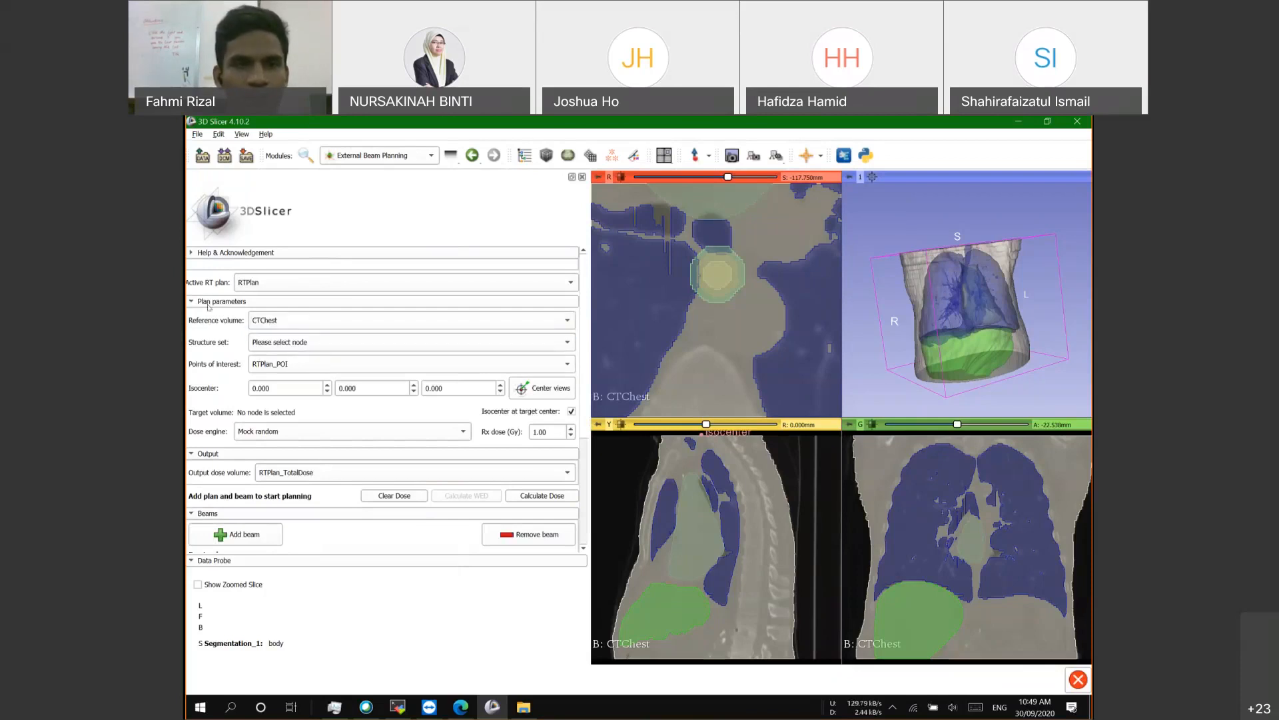
pyautogui.scroll(-2, 253, 366)
pyautogui.scroll(2, 266, 360)
pyautogui.click(288, 342)
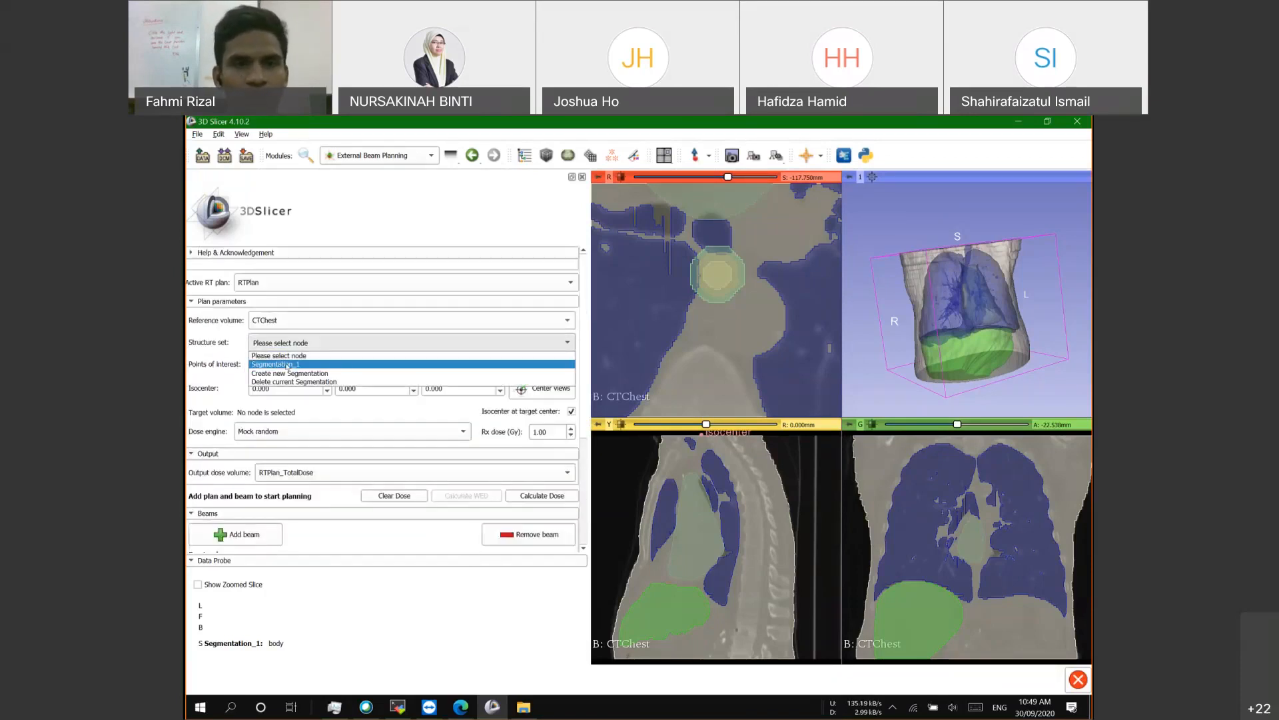
pyautogui.click(265, 342)
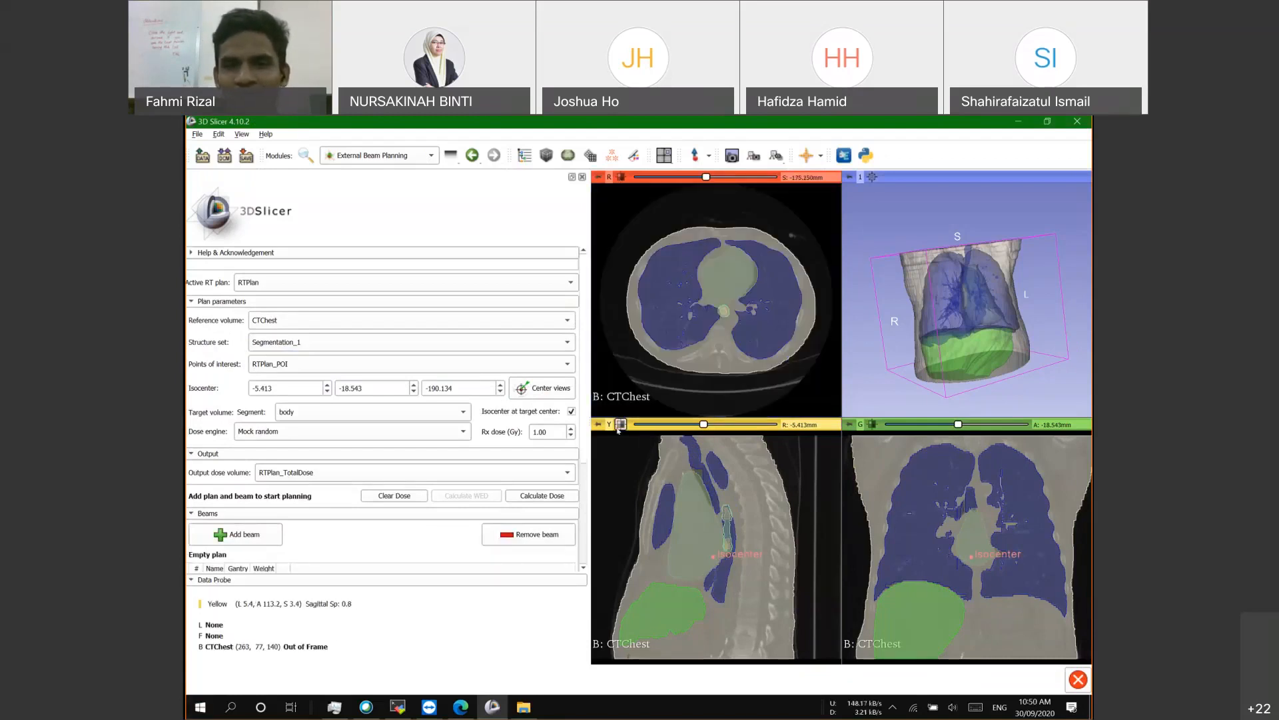
# Step: Keep RTPlan_POI as points of interest and set the target volume segment to PTV
pyautogui.click(872, 425)
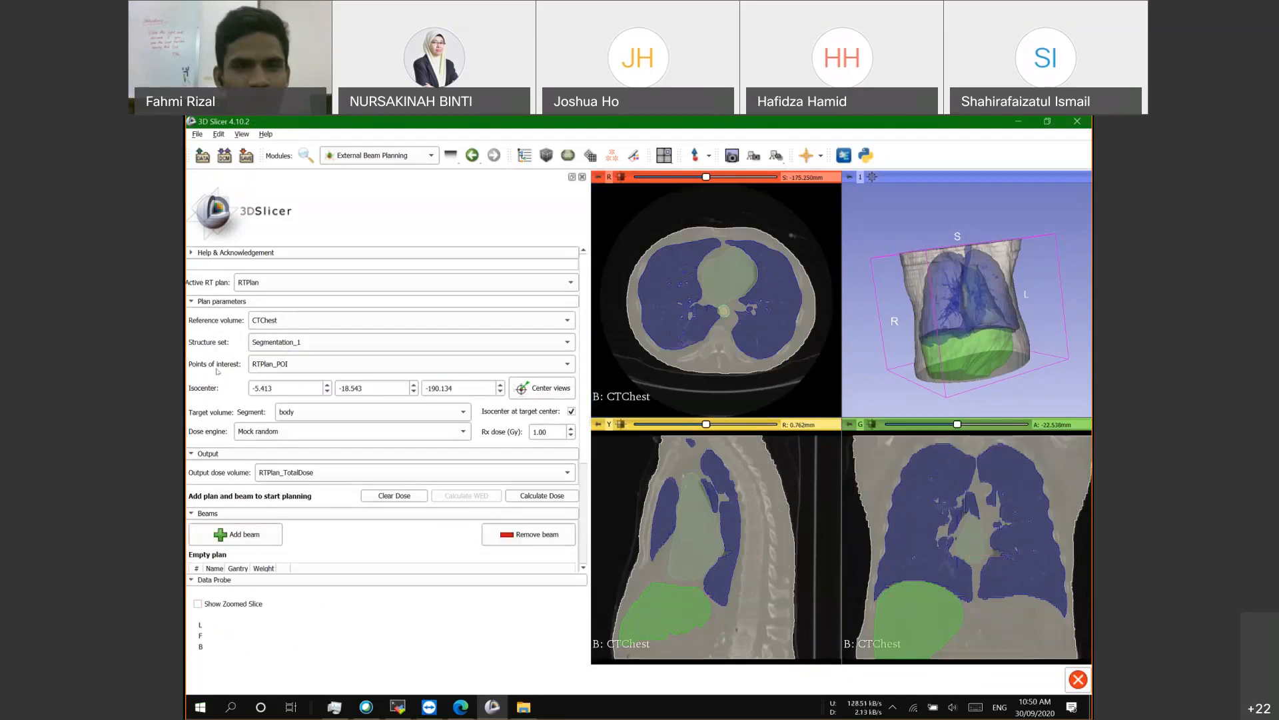
pyautogui.scroll(-3, 207, 390)
pyautogui.scroll(3, 208, 390)
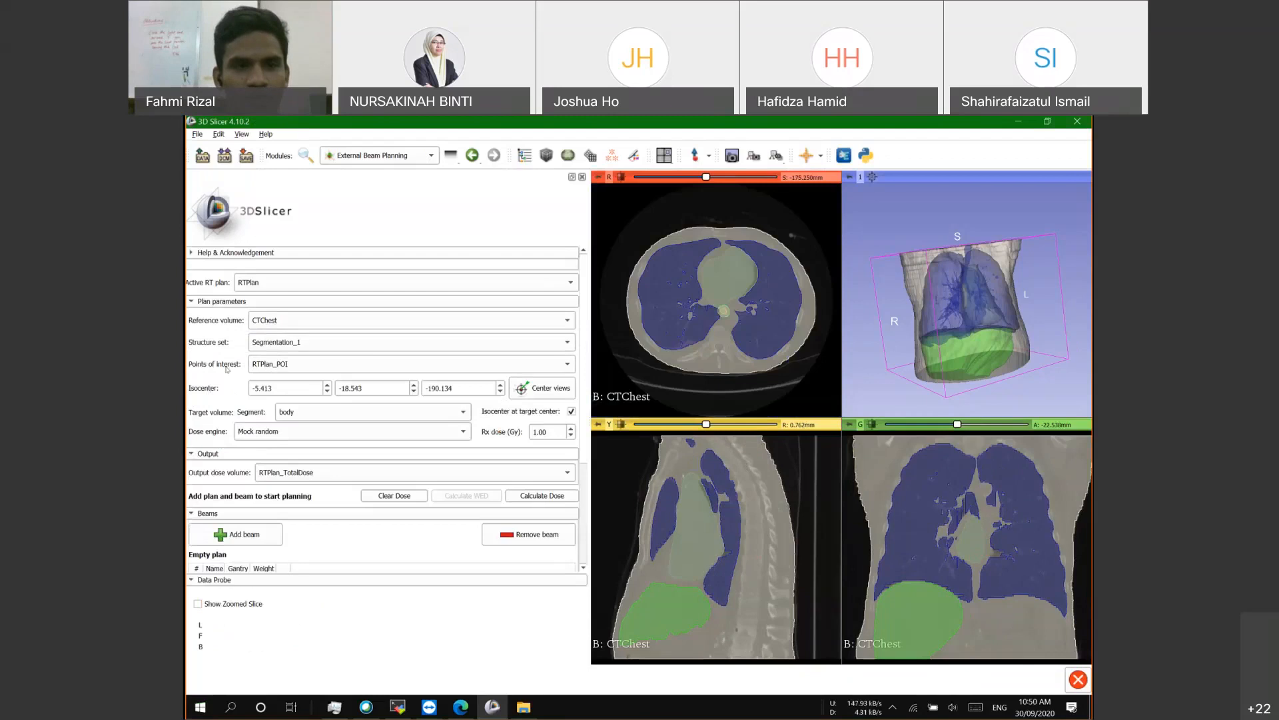
pyautogui.click(289, 365)
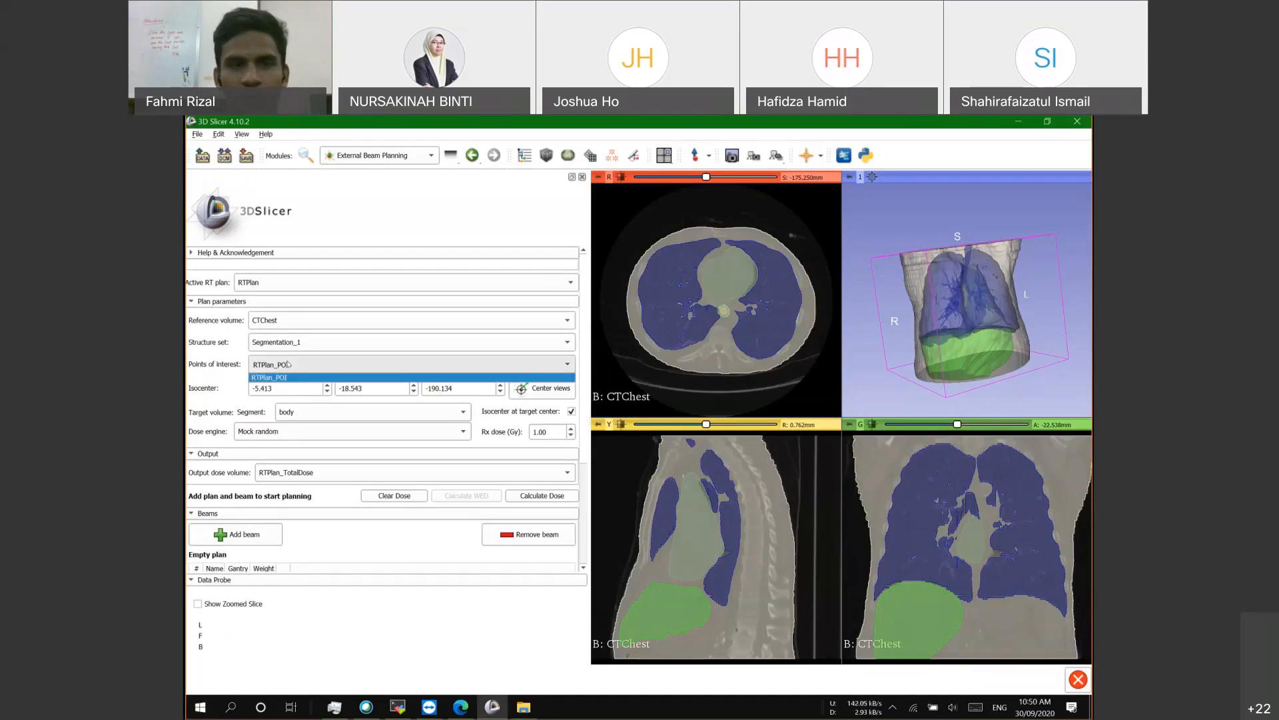
pyautogui.click(280, 377)
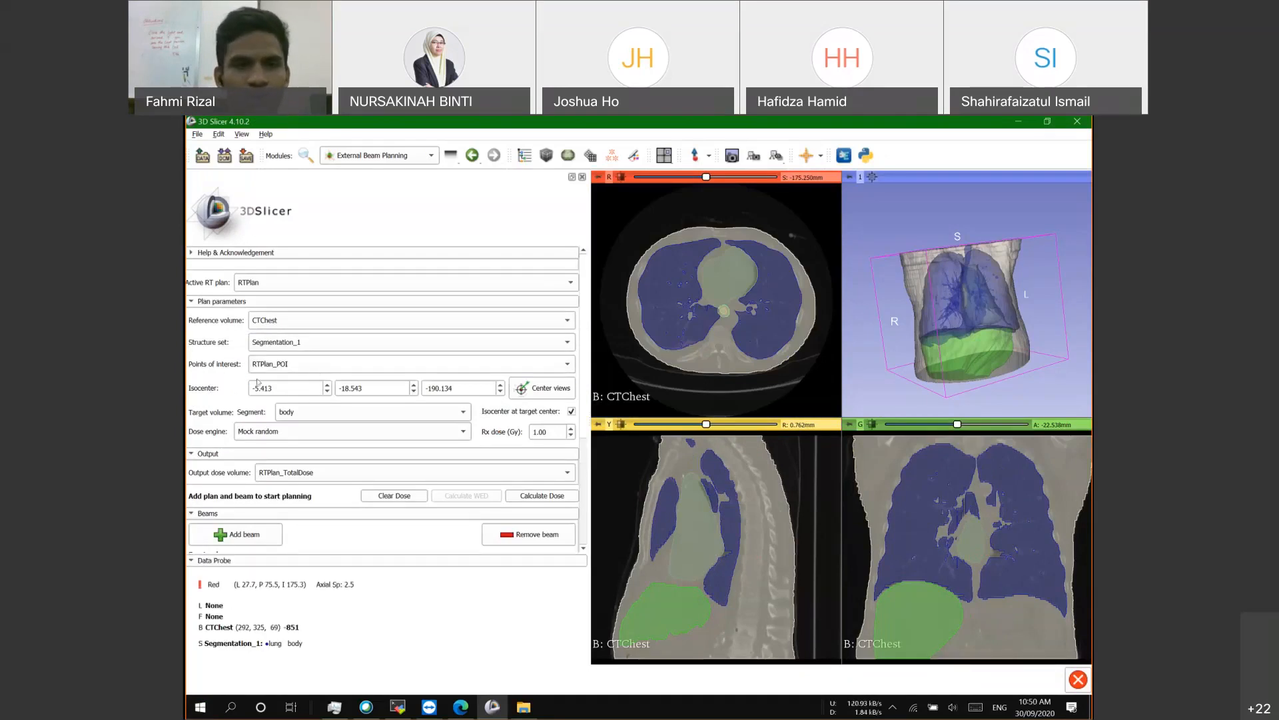
pyautogui.click(263, 368)
pyautogui.click(217, 366)
pyautogui.scroll(-1, 214, 366)
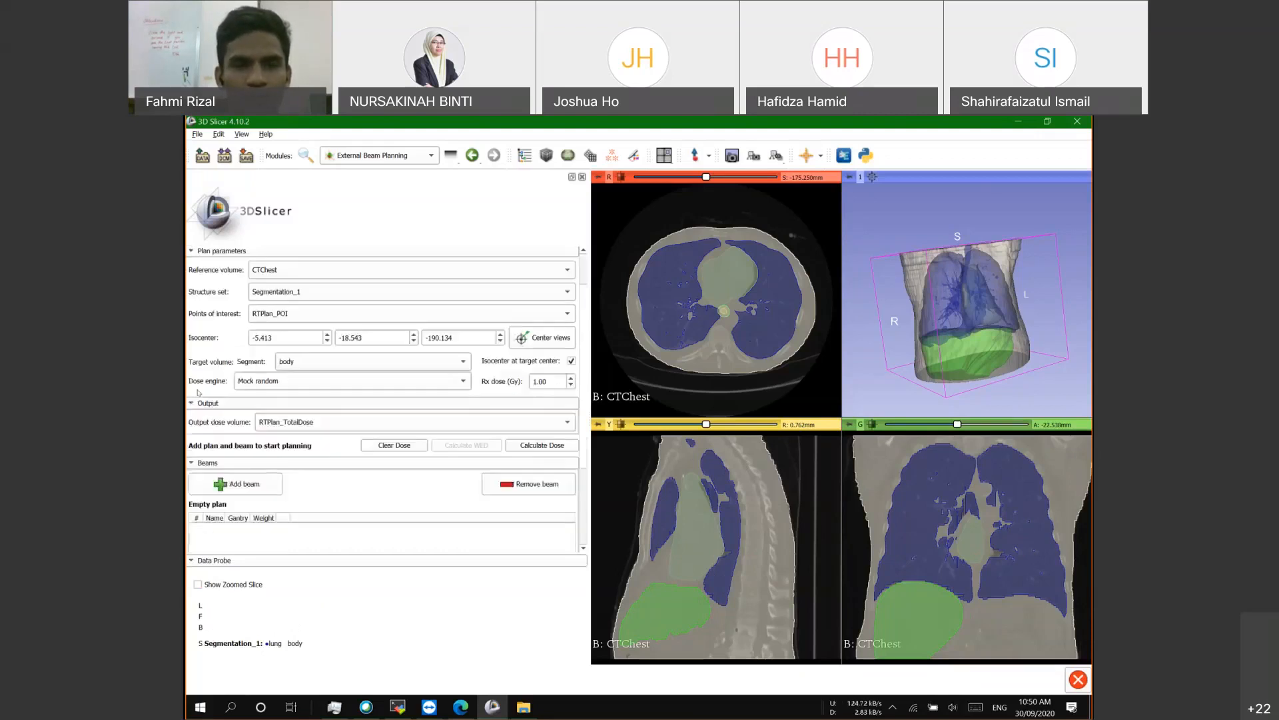
pyautogui.scroll(1, 198, 393)
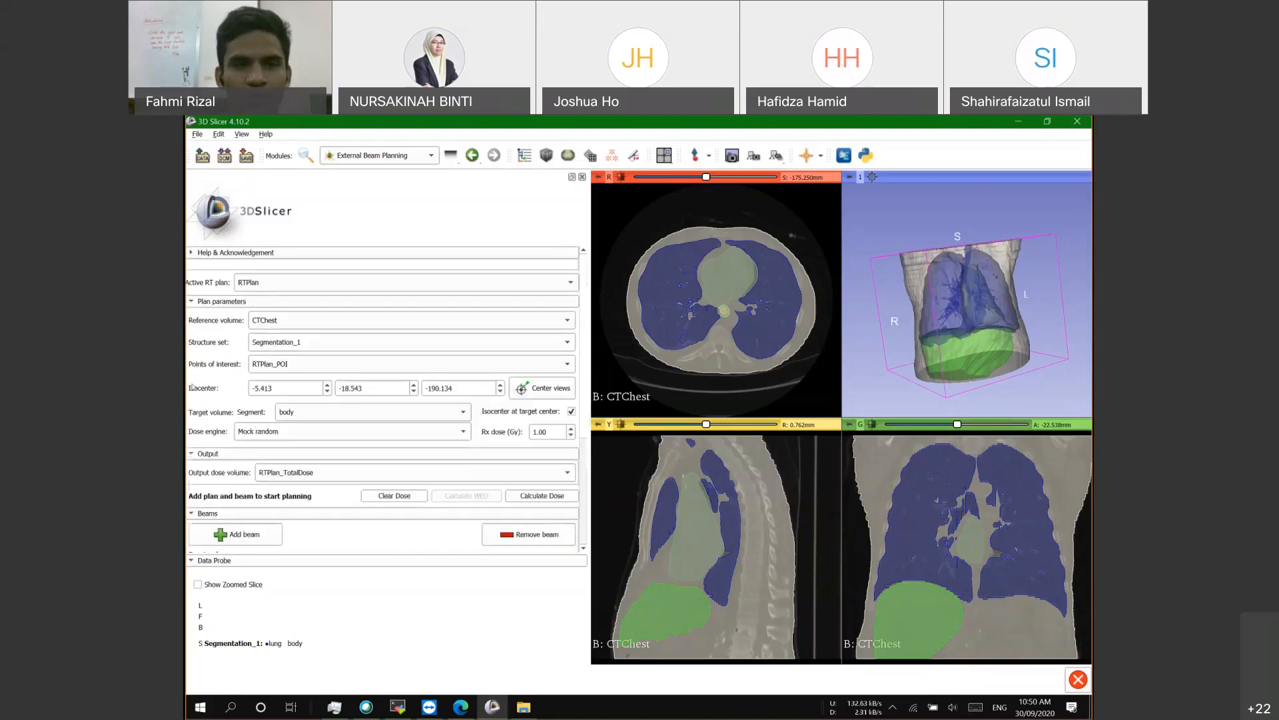
pyautogui.click(313, 413)
pyautogui.click(286, 466)
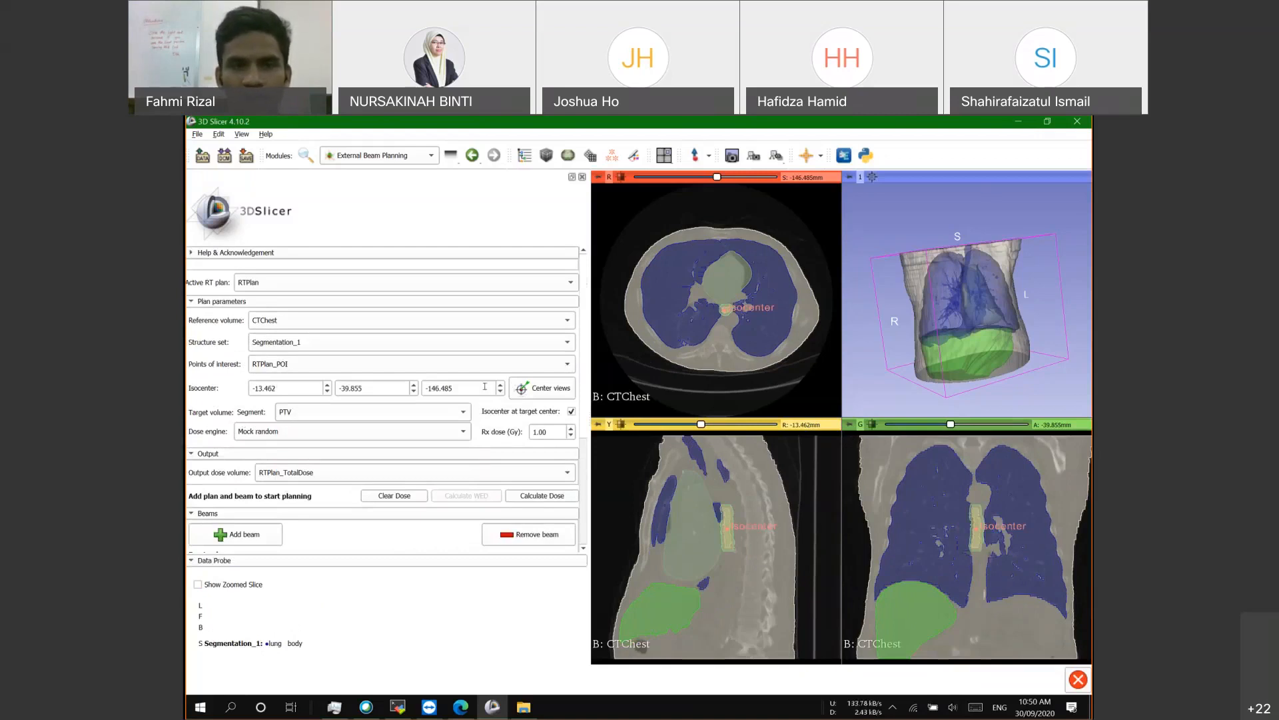
# Step: Drag the isocenter in the axial view, toggling Isocenter at target center off and on
pyautogui.moveTo(725, 314); pyautogui.dragTo(725, 316)
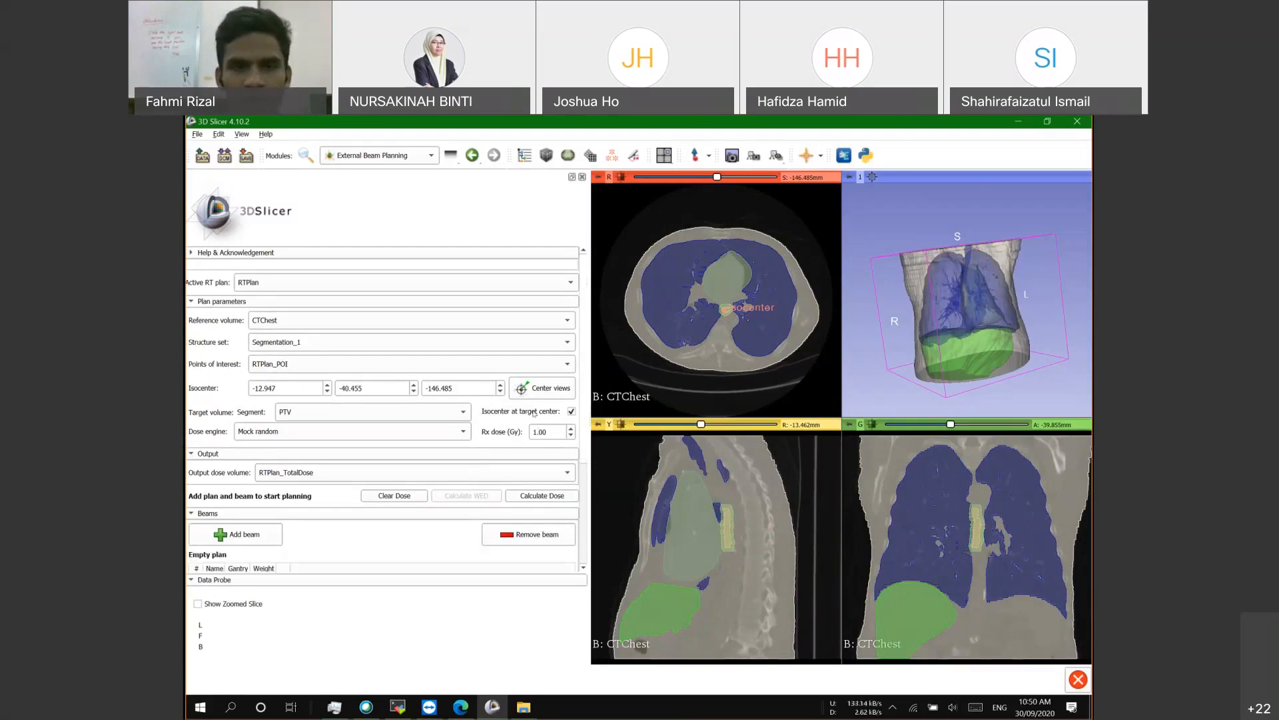
pyautogui.click(571, 411)
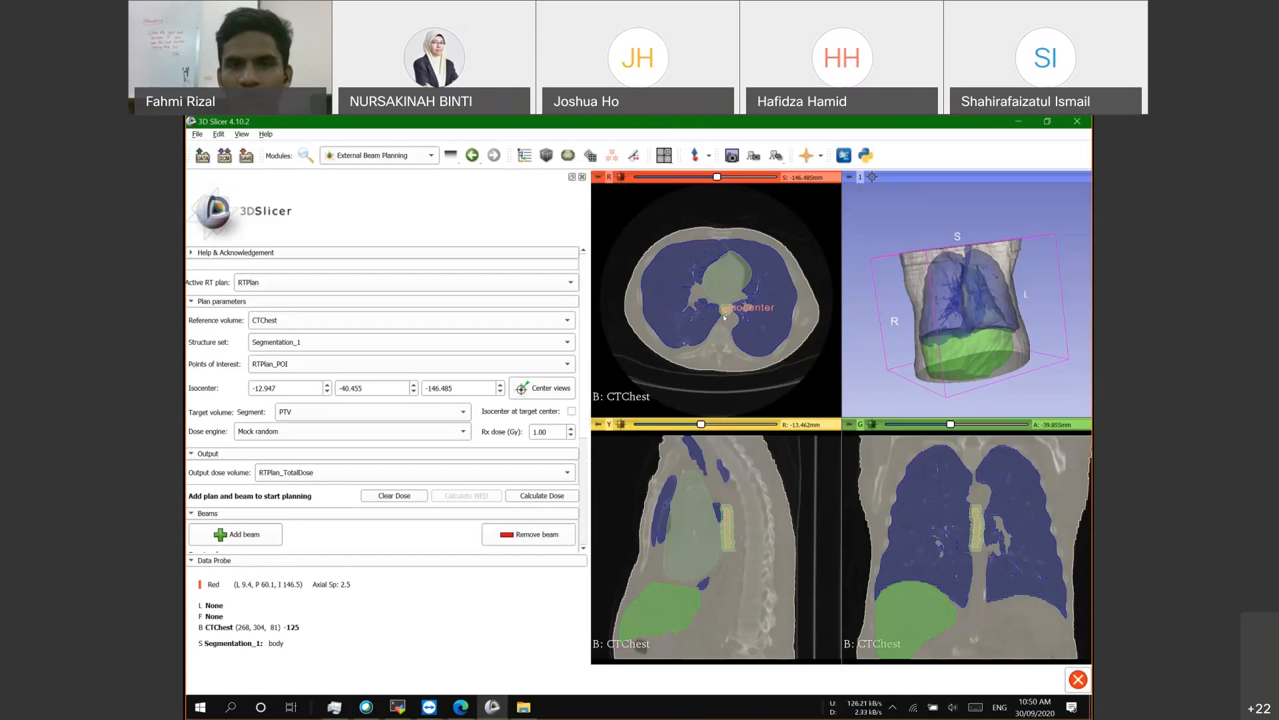
pyautogui.moveTo(727, 314)
pyautogui.mouseDown()
pyautogui.moveTo(748, 307)
pyautogui.moveTo(723, 313)
pyautogui.mouseUp()
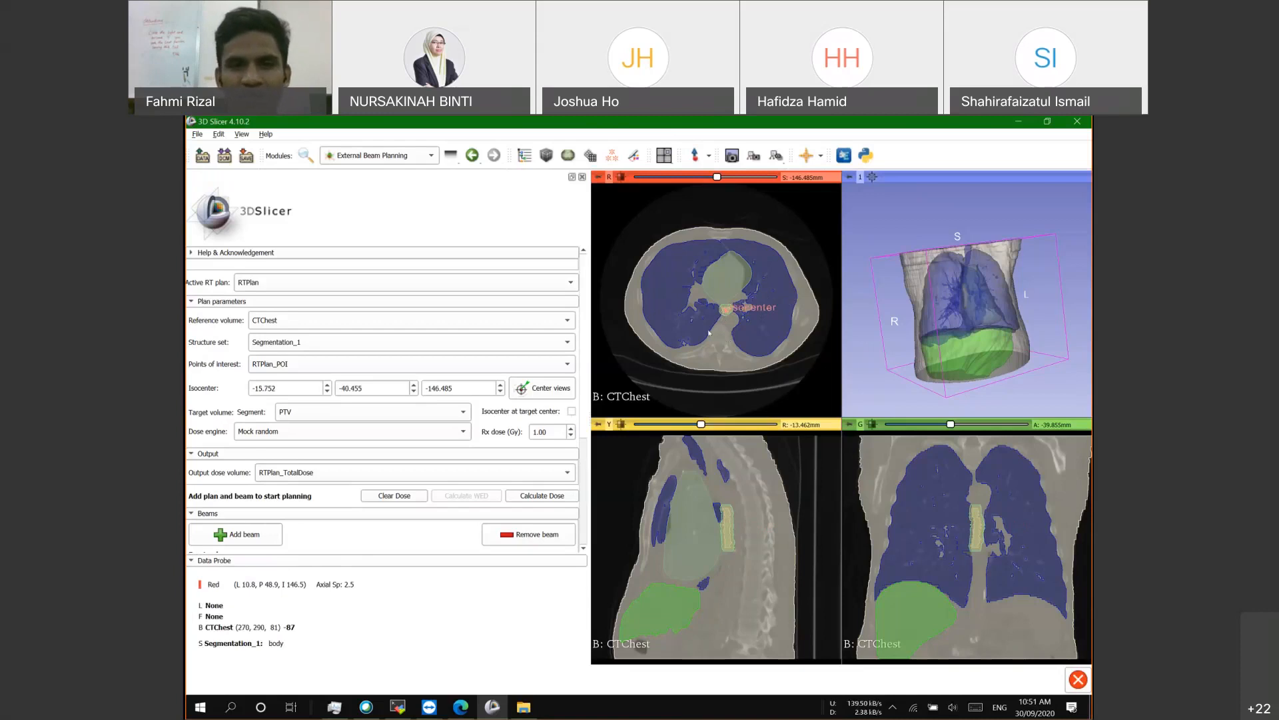
pyautogui.click(571, 412)
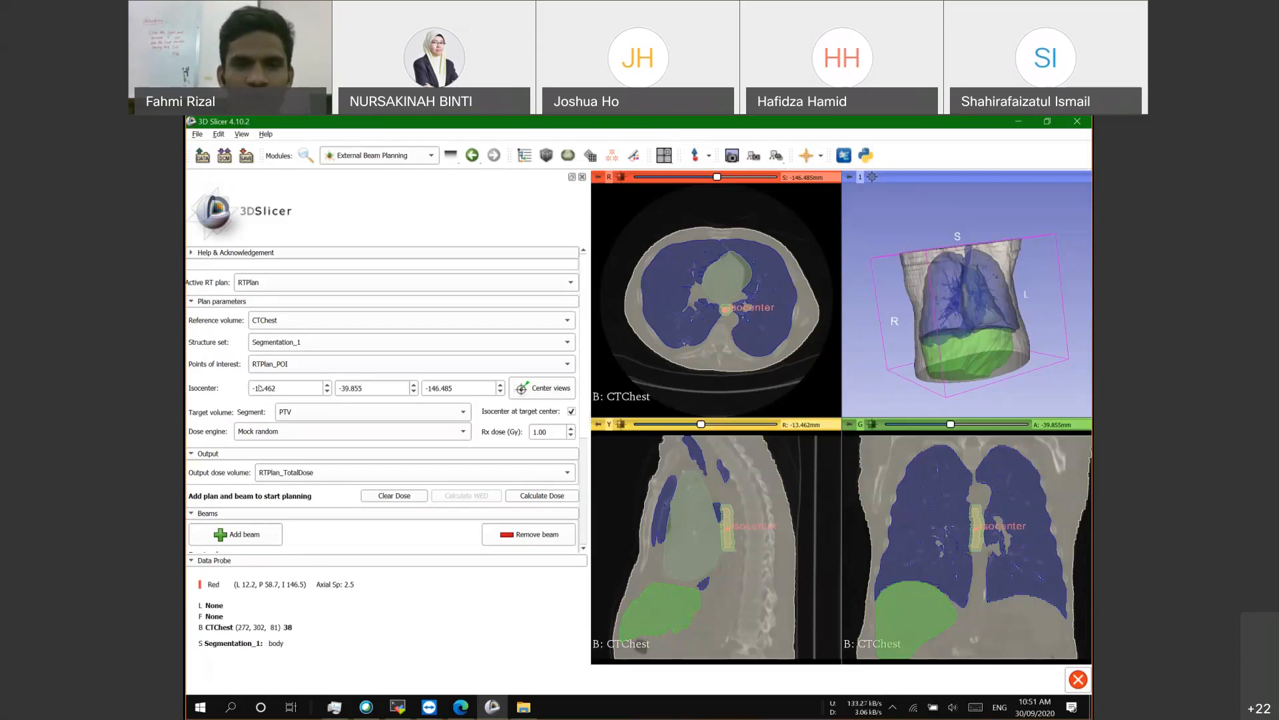
pyautogui.scroll(-5, 217, 409)
pyautogui.scroll(5, 402, 452)
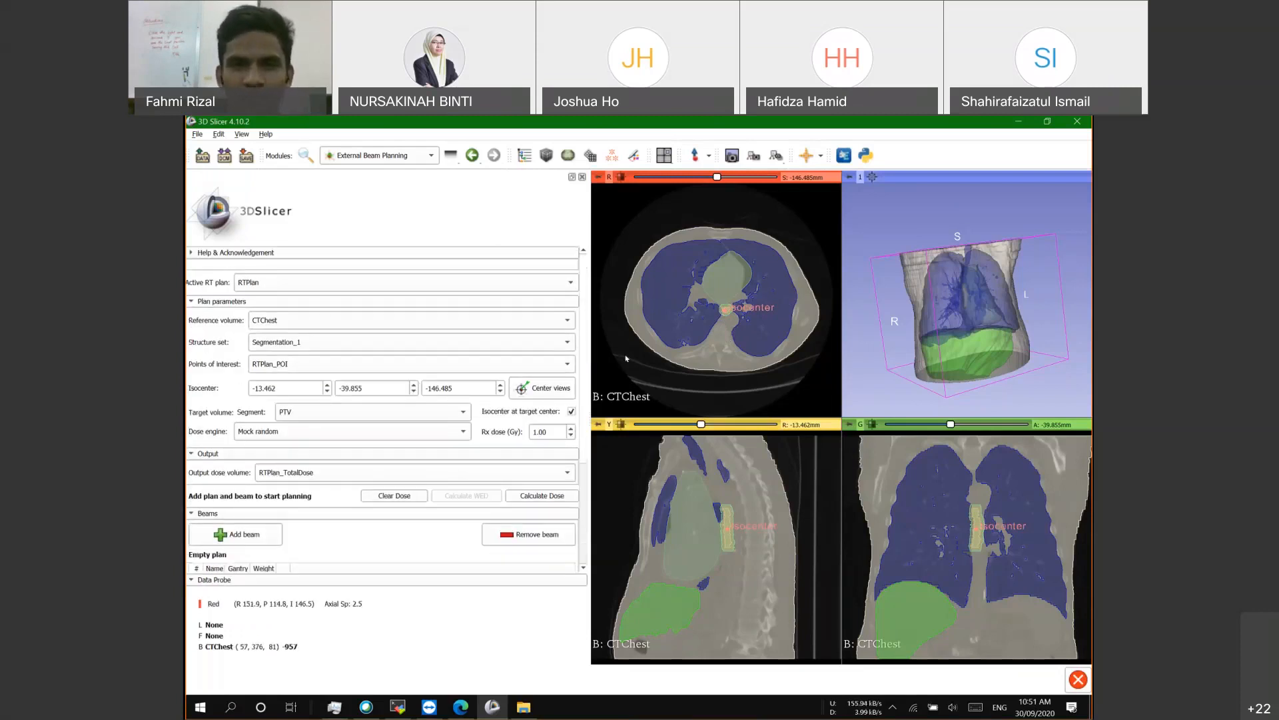
pyautogui.scroll(-2, 445, 414)
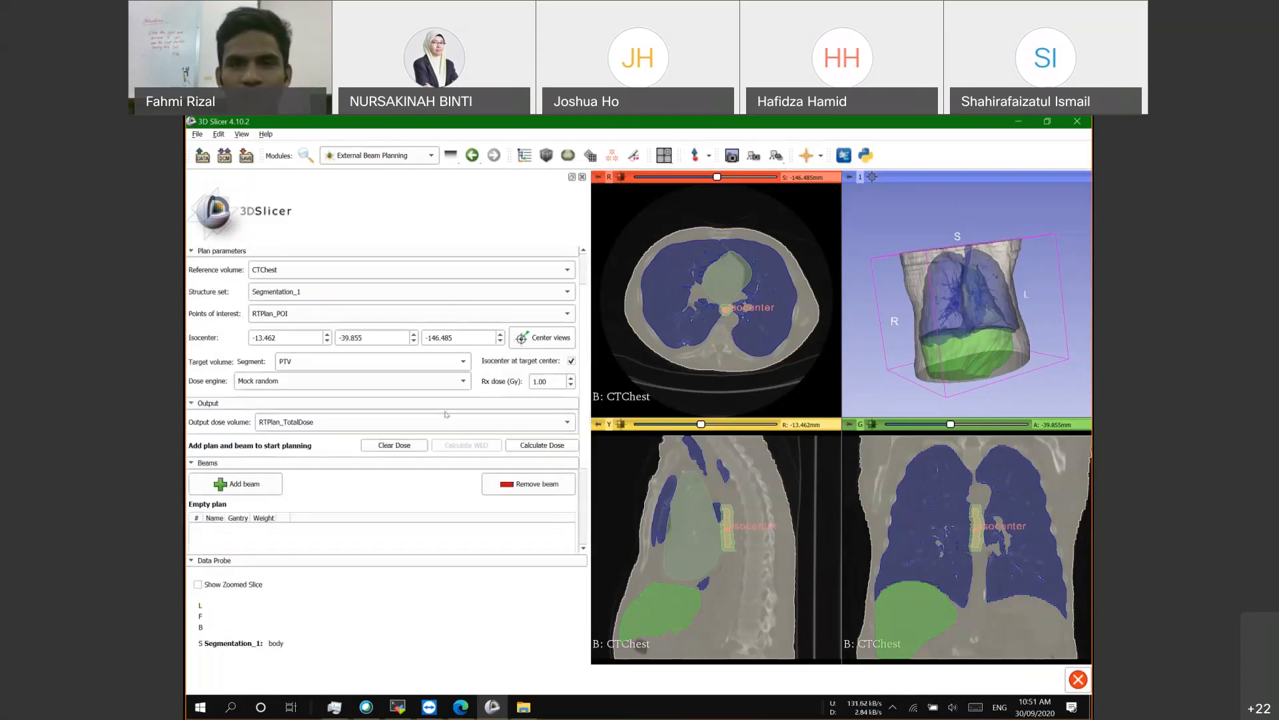
pyautogui.scroll(2, 445, 408)
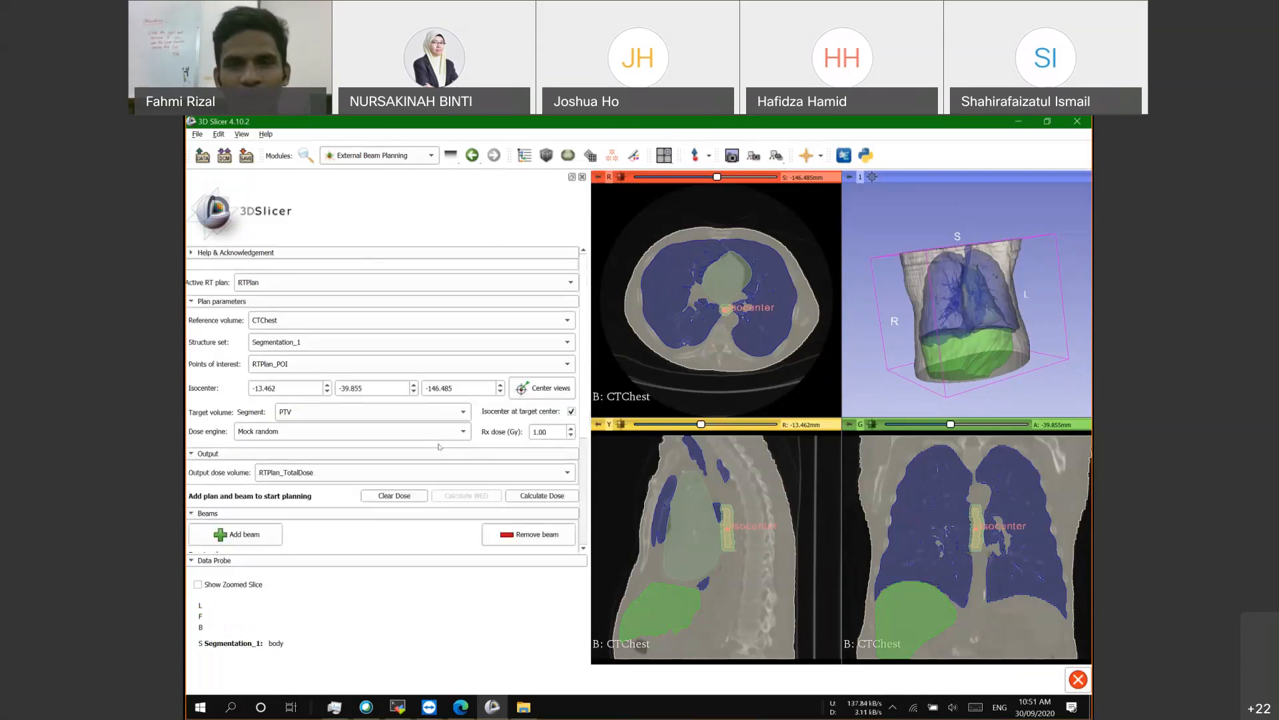
# Step: Lock the isocenter to the PTV centre at -12.947, -40.455, -146.485 and scroll to Beams
pyautogui.click(571, 412)
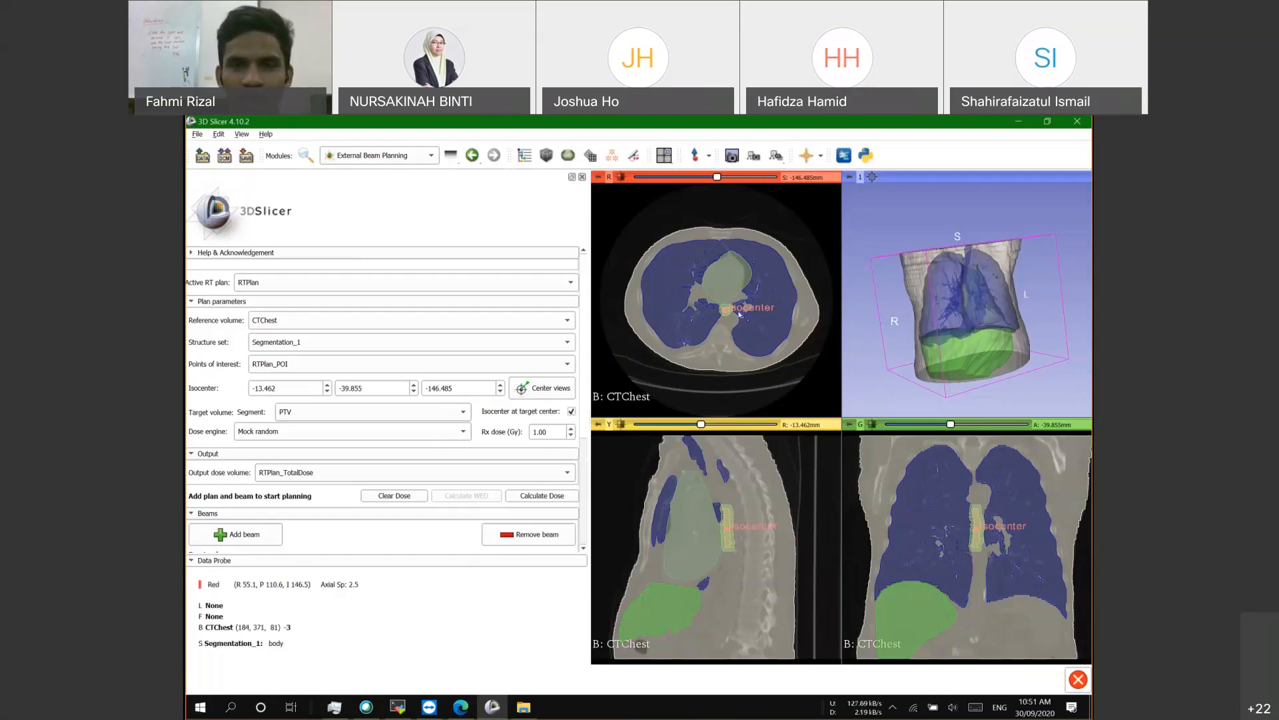
pyautogui.moveTo(726, 309); pyautogui.dragTo(734, 298)
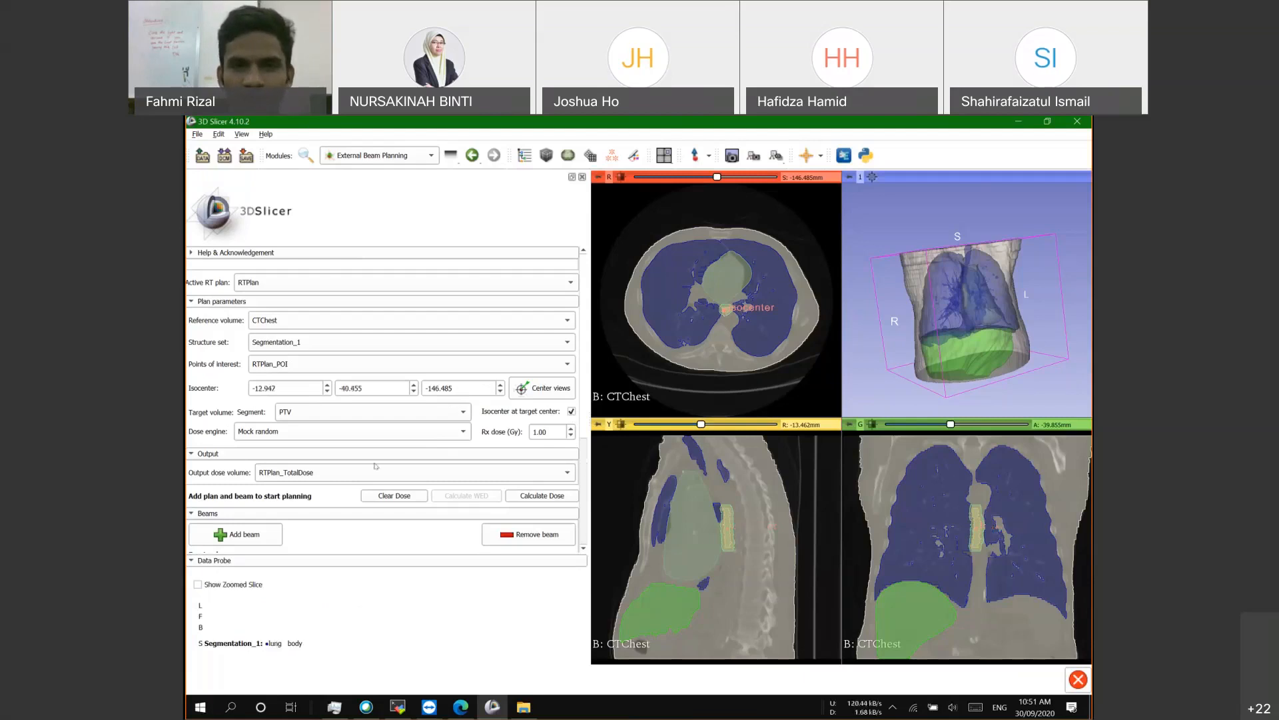
pyautogui.scroll(-2, 263, 402)
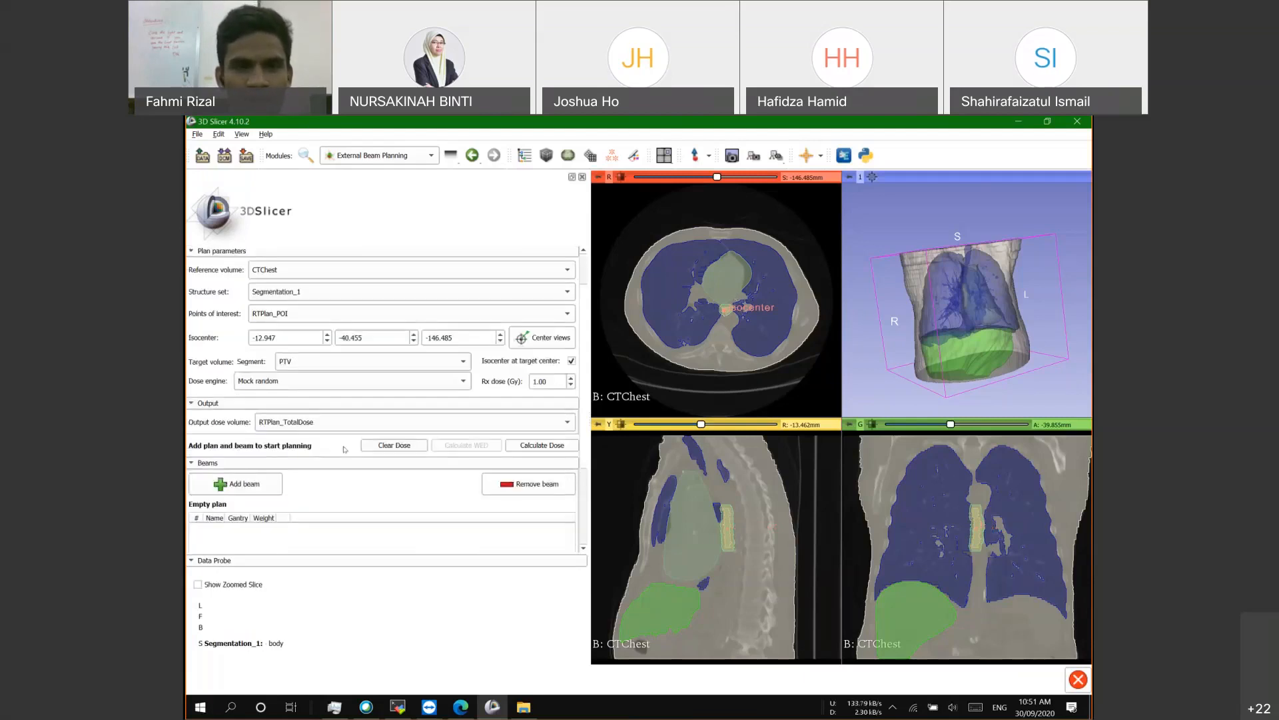
pyautogui.scroll(2, 264, 403)
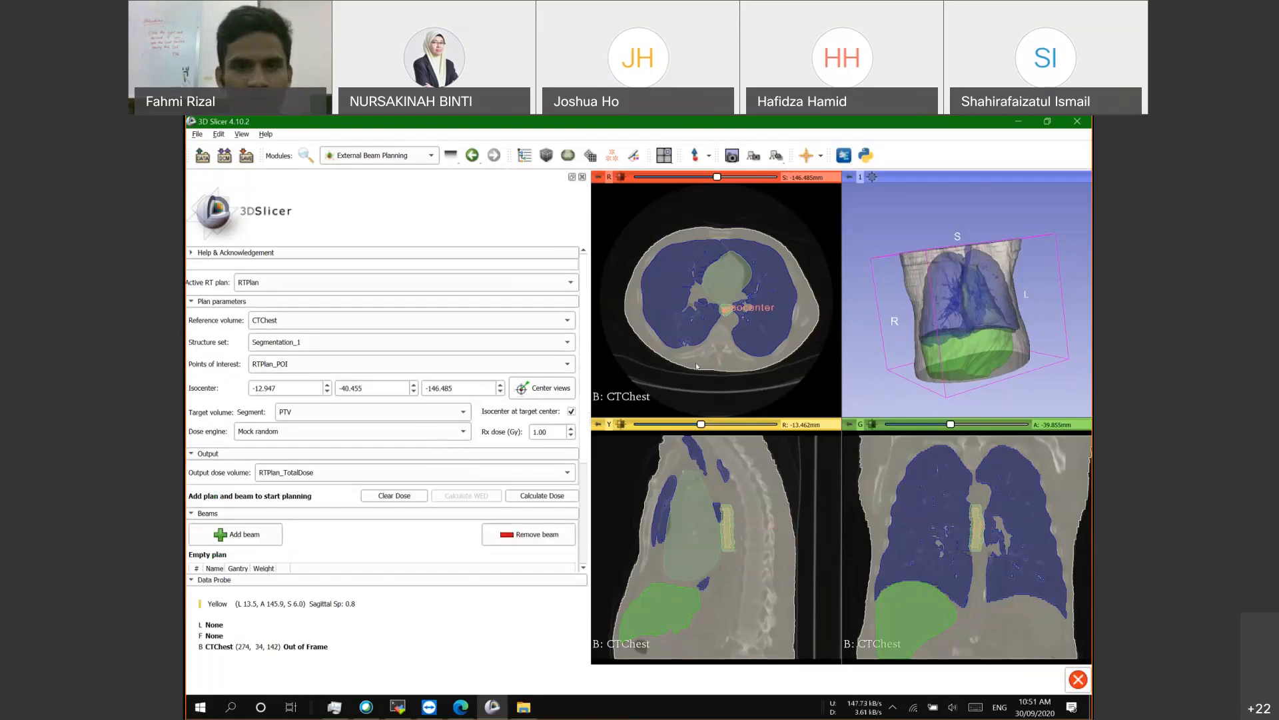
pyautogui.scroll(-2, 371, 443)
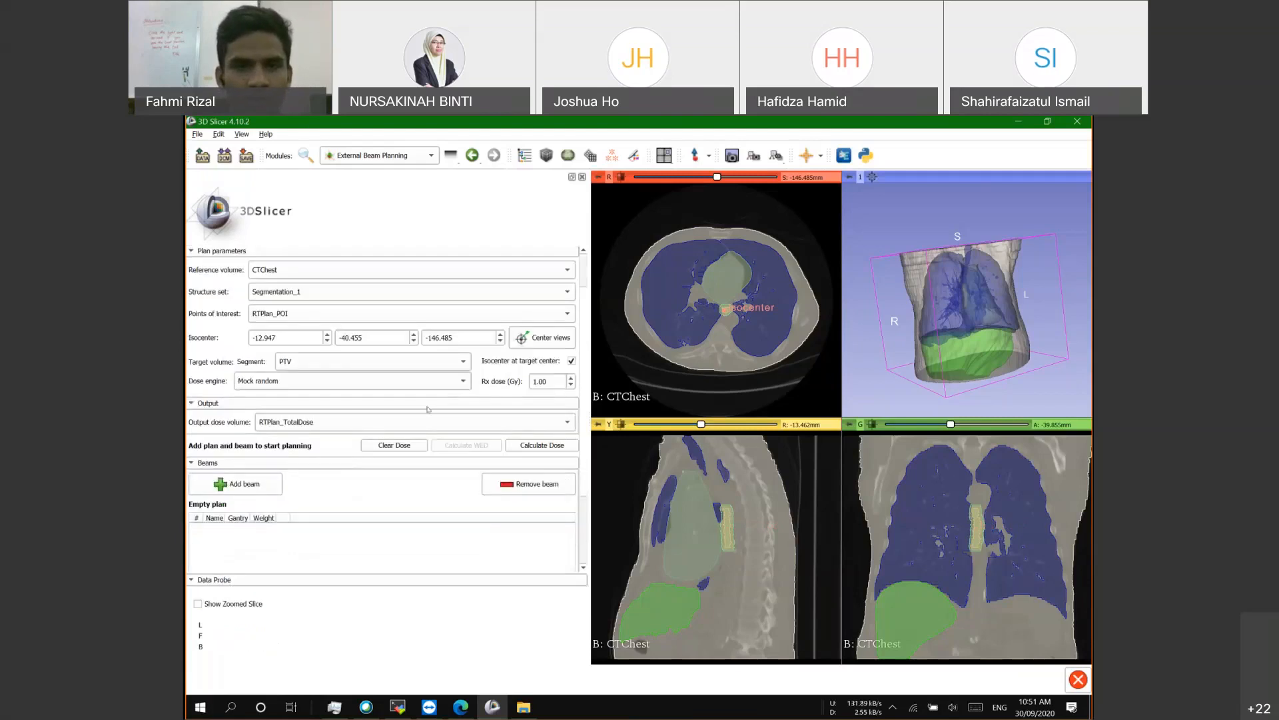
pyautogui.scroll(-2, 427, 409)
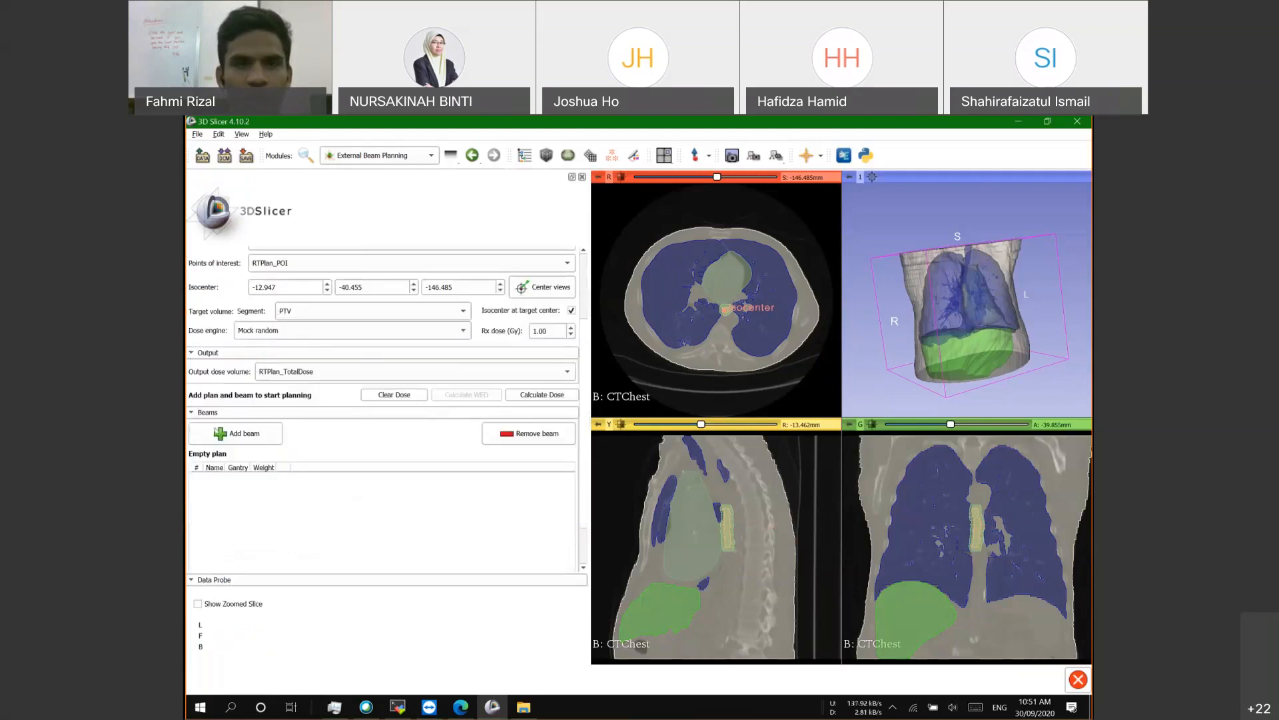
pyautogui.scroll(-2, 428, 380)
# Step: Add a new beam to the plan, rename it AP, and open its beam parameters
pyautogui.click(236, 385)
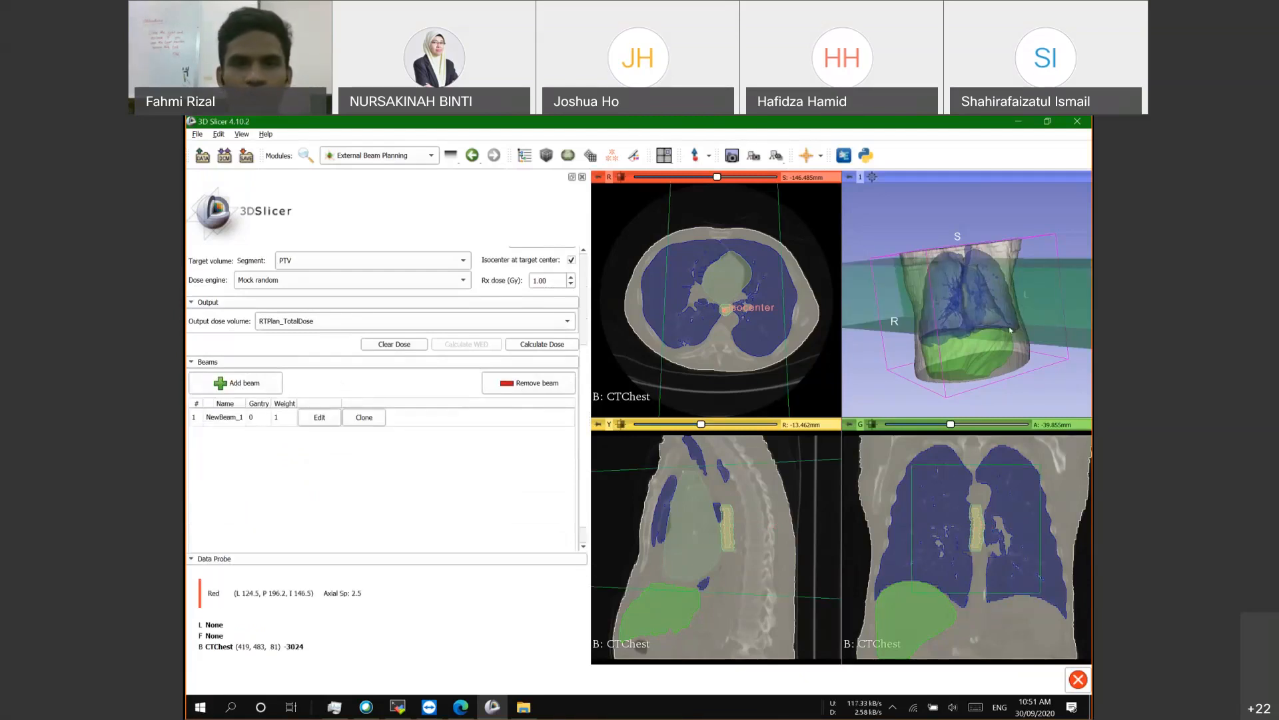
pyautogui.click(224, 417)
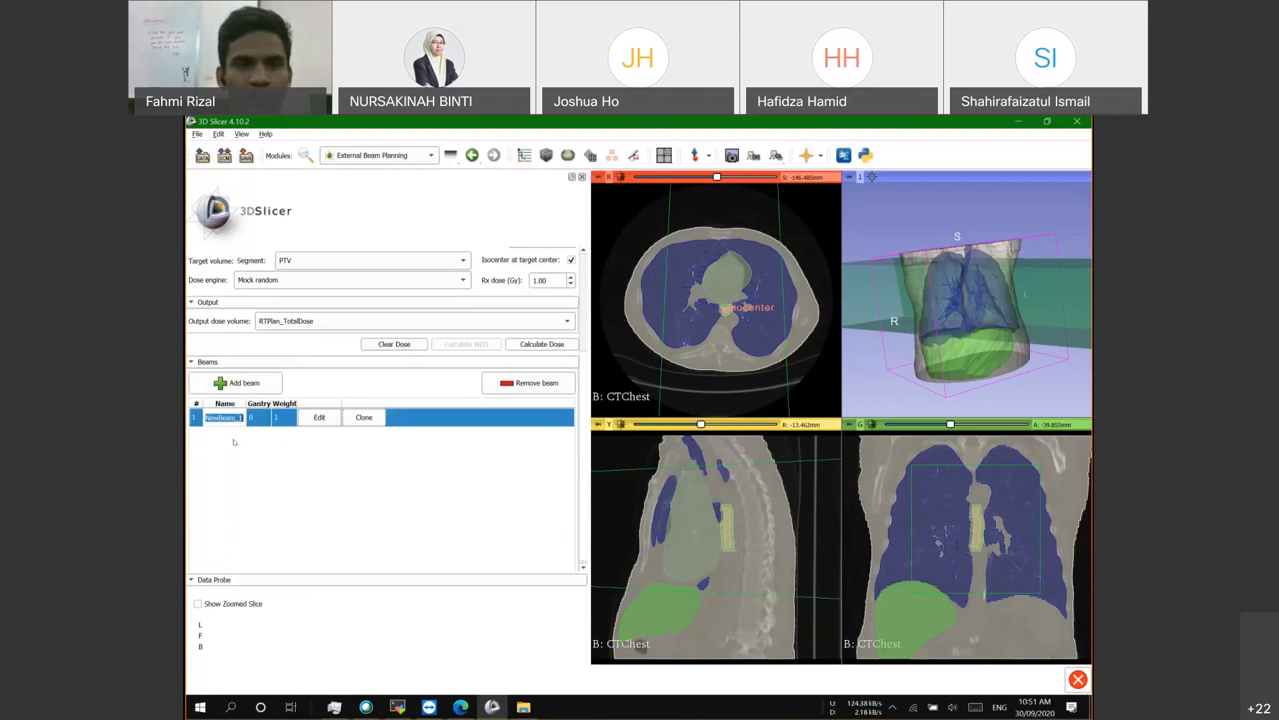
pyautogui.write('AP')
pyautogui.press('Return')
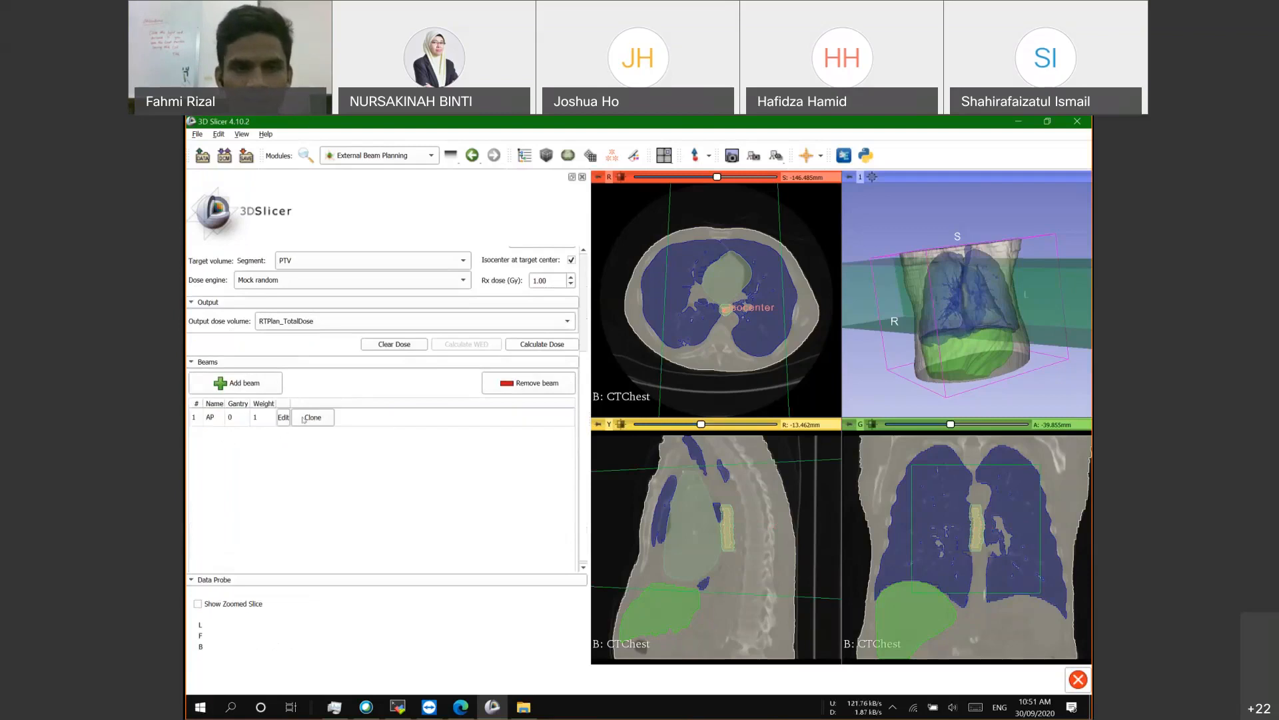
pyautogui.click(283, 417)
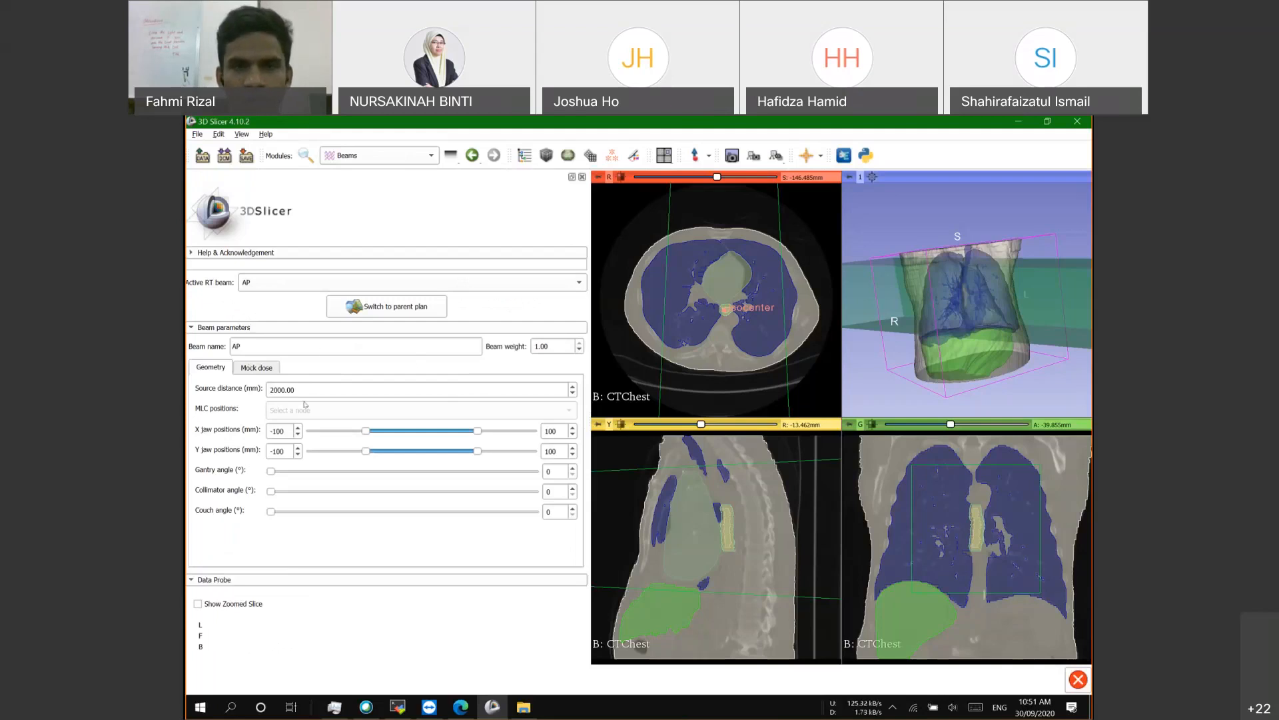
# Step: Zoom and orbit the 3D view to see the green AP beam passing through the translucent chest
pyautogui.scroll(3, 970, 318)
pyautogui.scroll(-5, 993, 307)
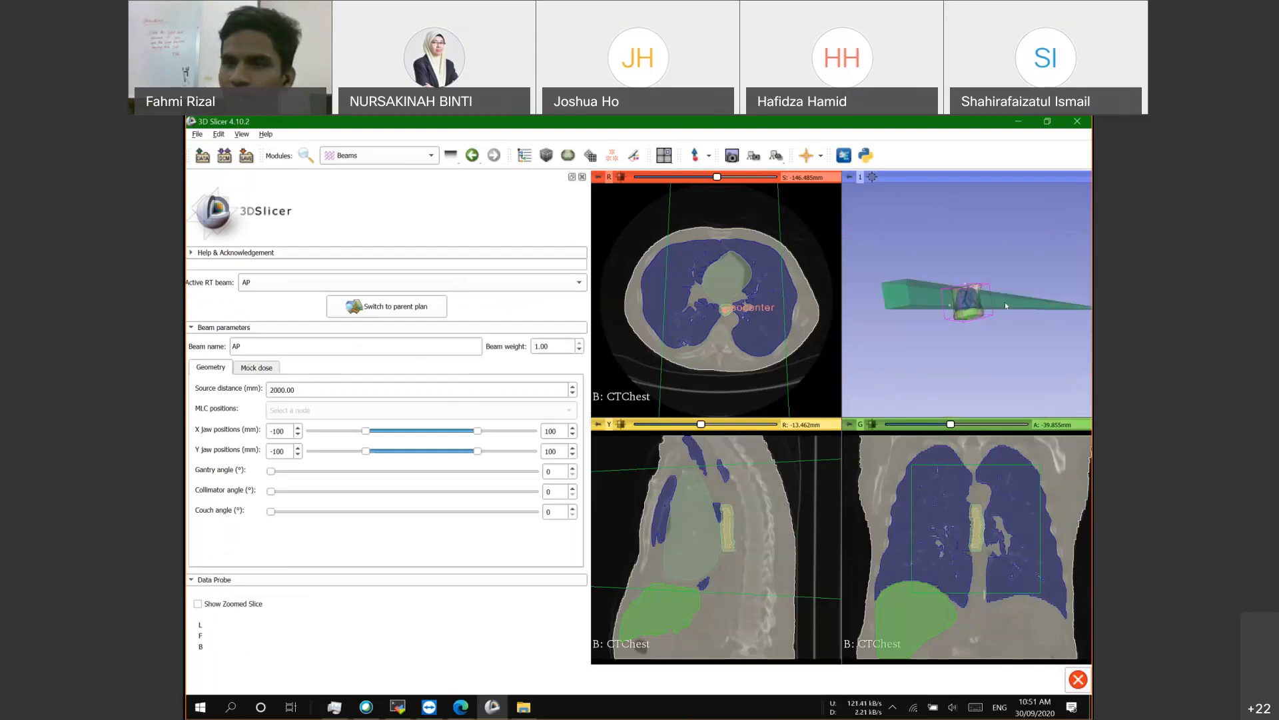
pyautogui.moveTo(1052, 281); pyautogui.dragTo(973, 281)
pyautogui.scroll(2, 960, 312)
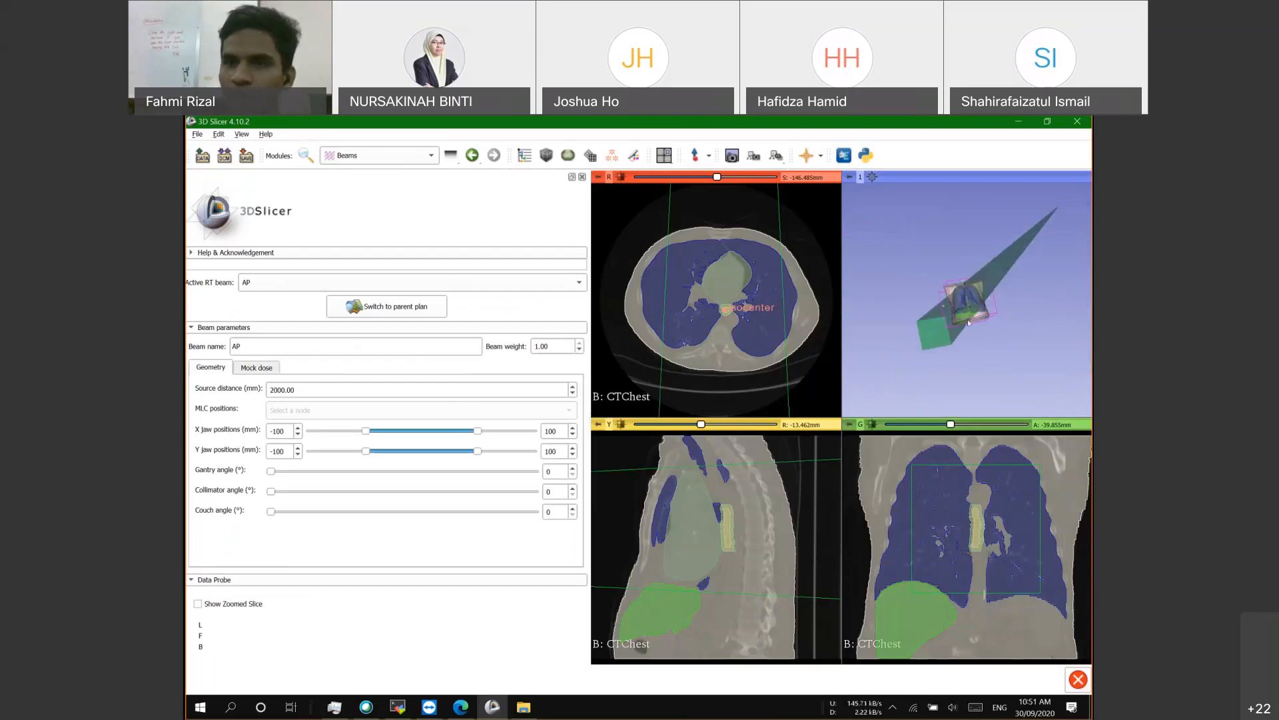
pyautogui.moveTo(994, 325); pyautogui.dragTo(1041, 305)
pyautogui.scroll(4, 1029, 311)
pyautogui.scroll(-5, 1027, 313)
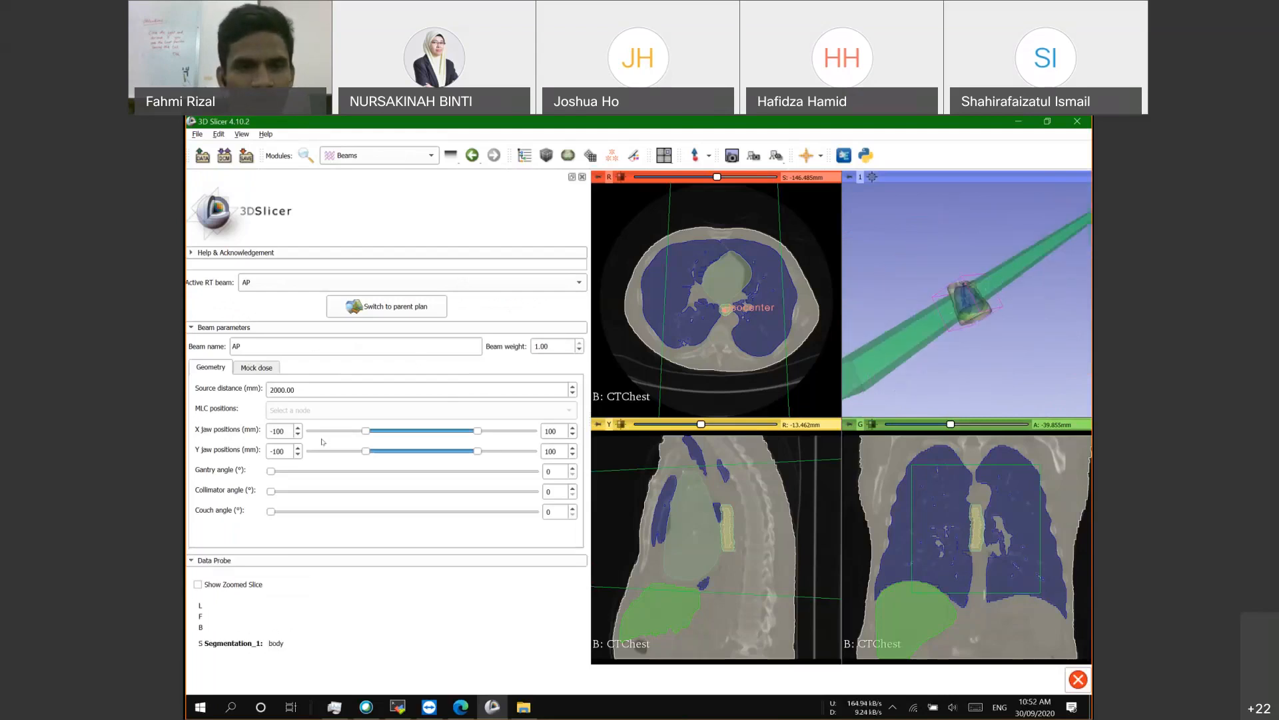
# Step: Change the AP beam's source distance from 2000.00 to 1000.00 mm
pyautogui.click(271, 389)
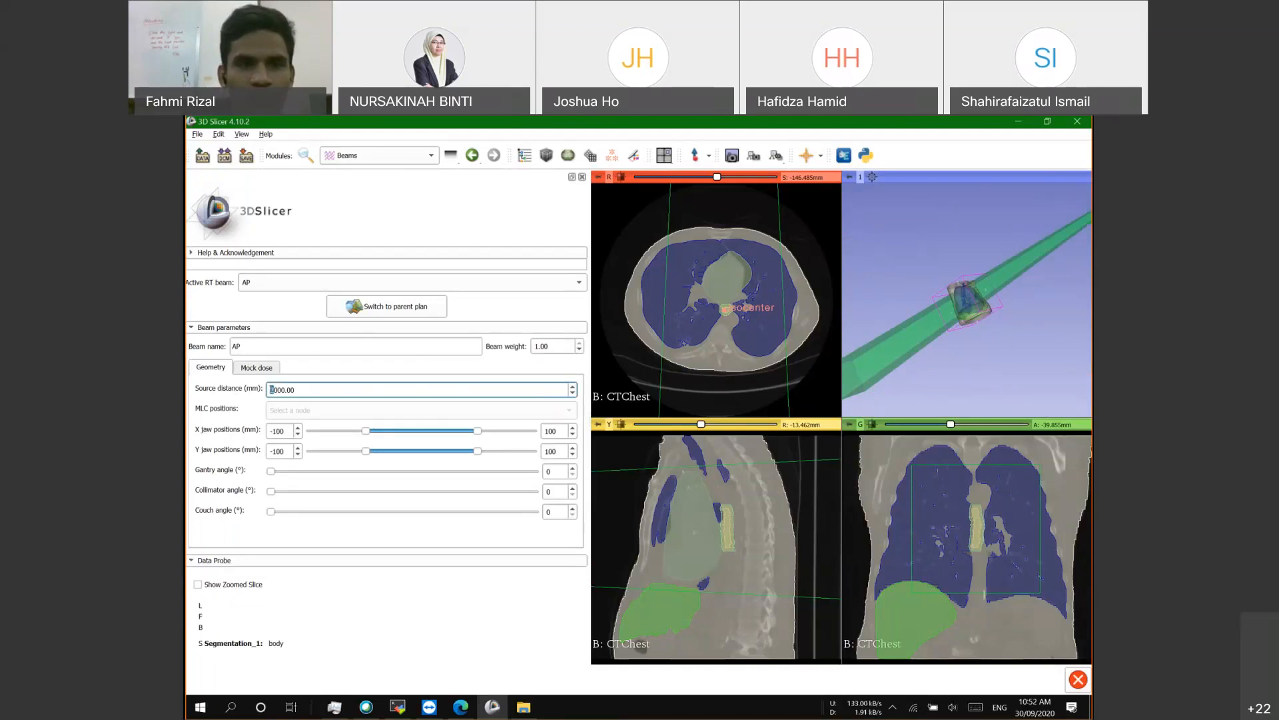
pyautogui.write('1')
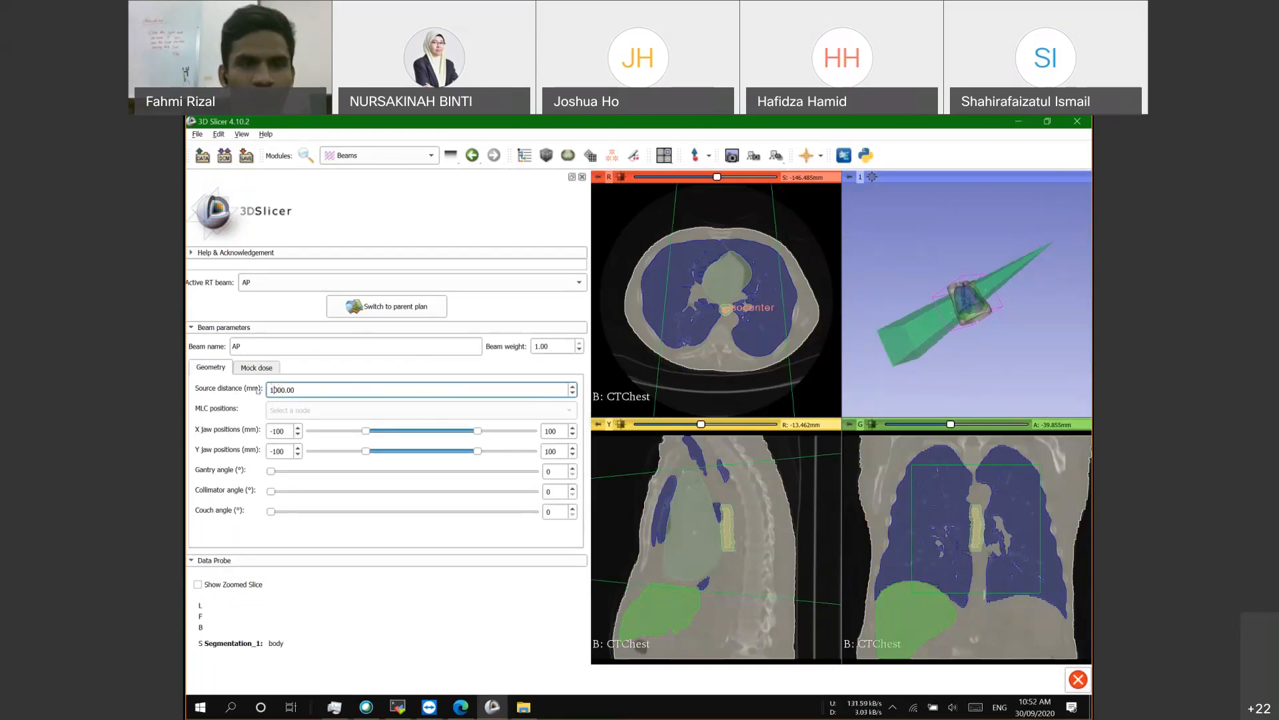
pyautogui.click(248, 389)
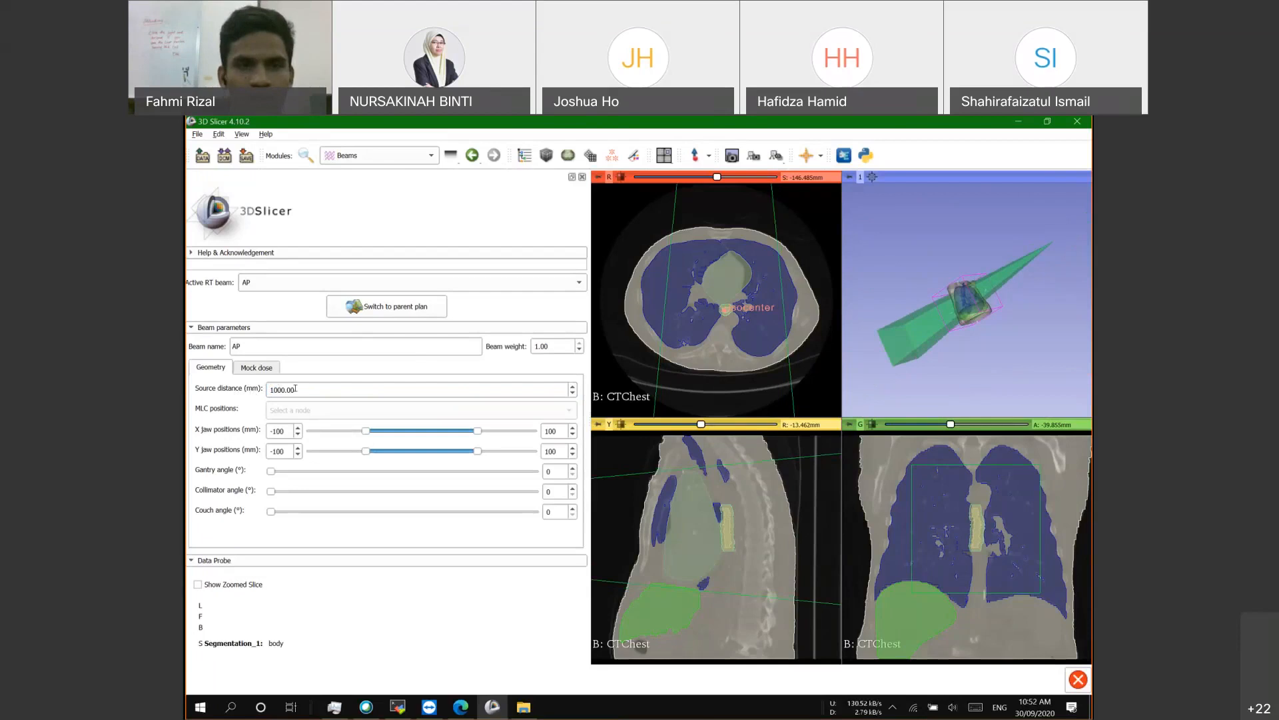
pyautogui.click(296, 389)
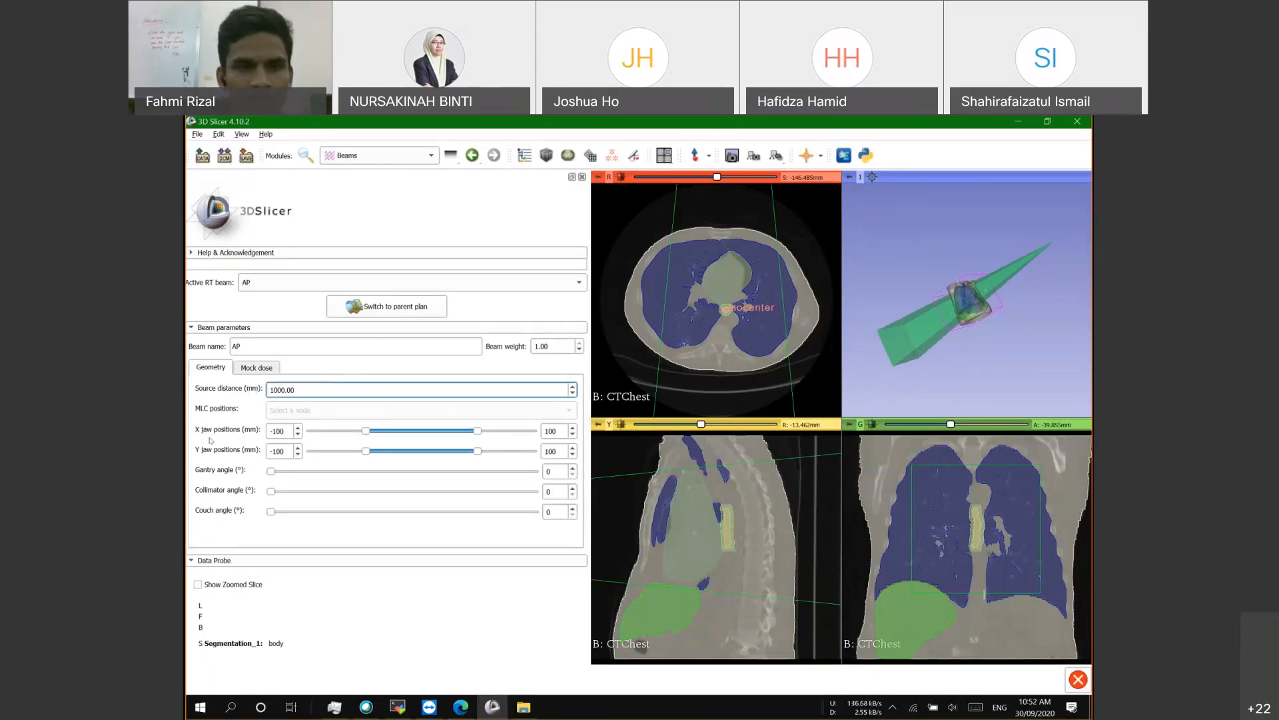
pyautogui.click(270, 427)
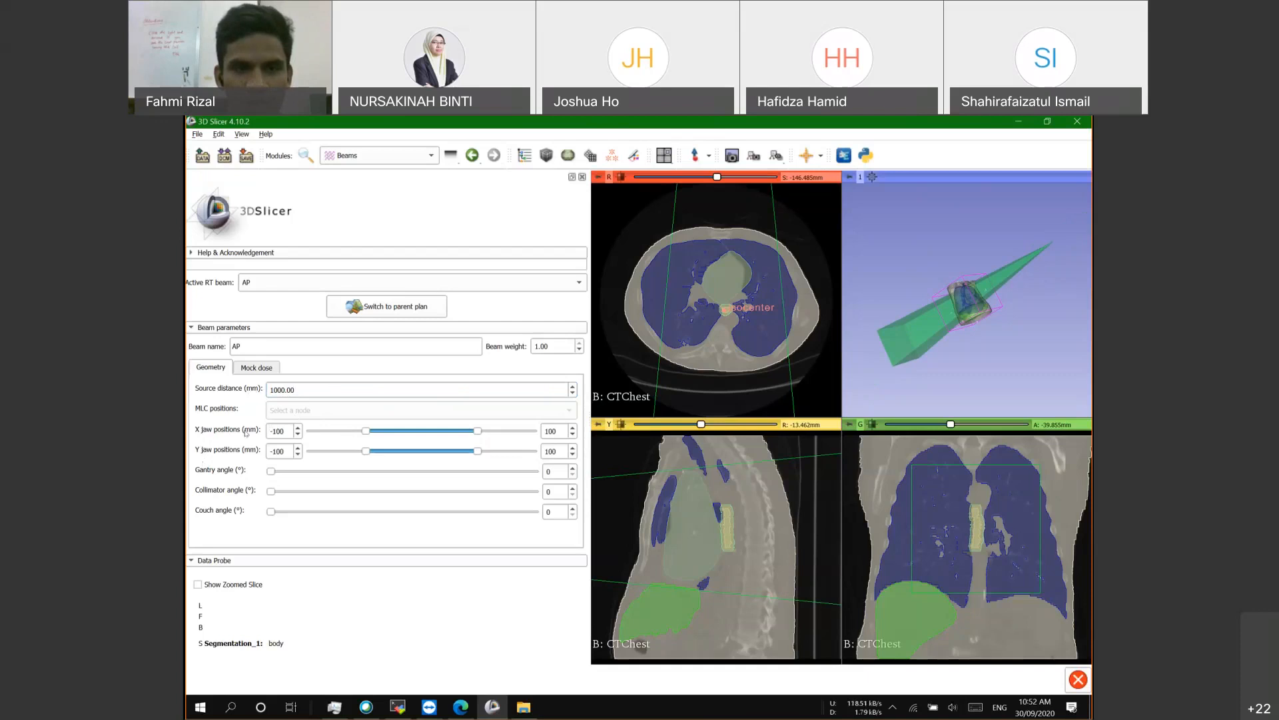
# Step: Drag the AP beam's jaws to X -43 to 43 mm and Y -23 to 22 mm
pyautogui.moveTo(477, 431); pyautogui.dragTo(464, 430)
pyautogui.moveTo(365, 431); pyautogui.dragTo(431, 427)
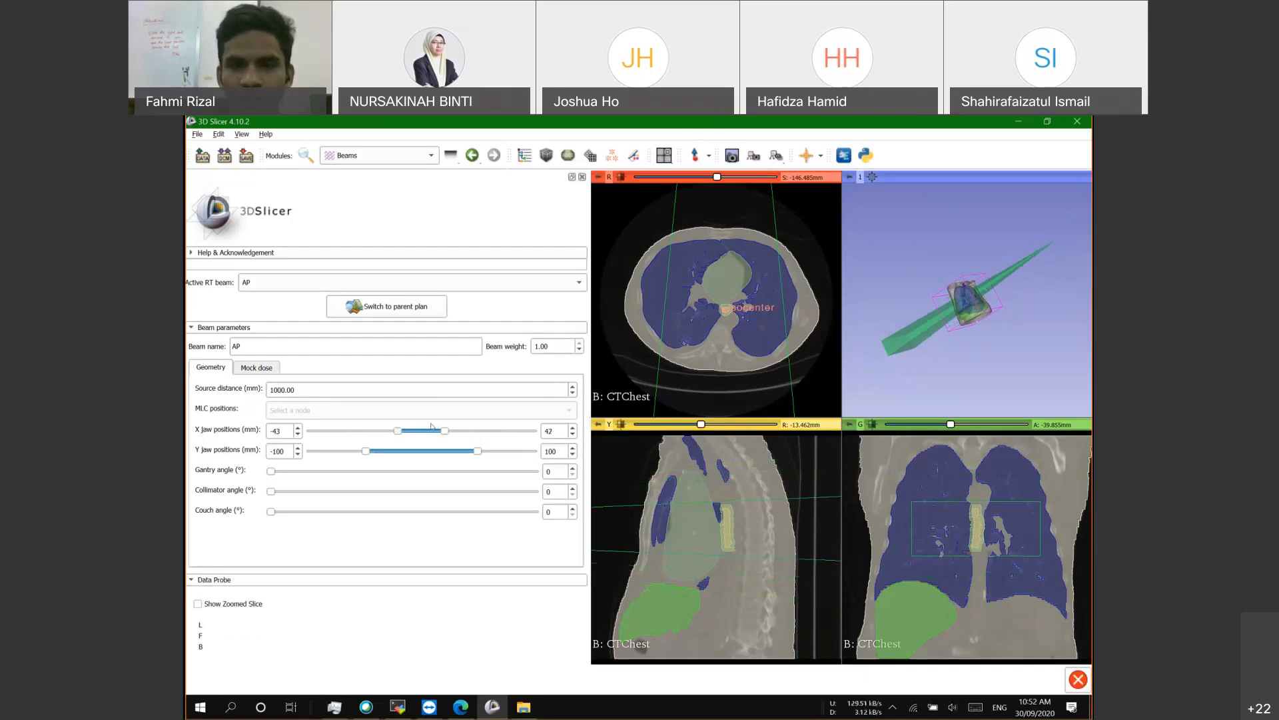
pyautogui.click(442, 422)
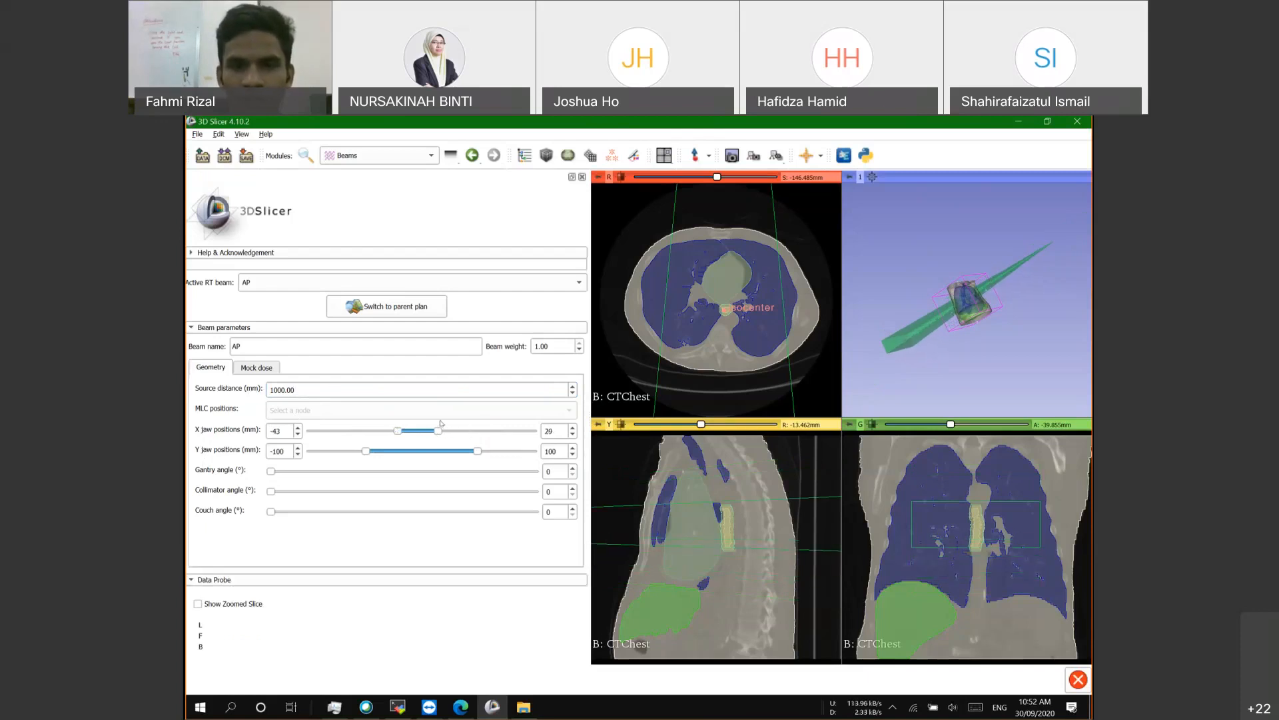
pyautogui.moveTo(442, 423); pyautogui.dragTo(447, 423)
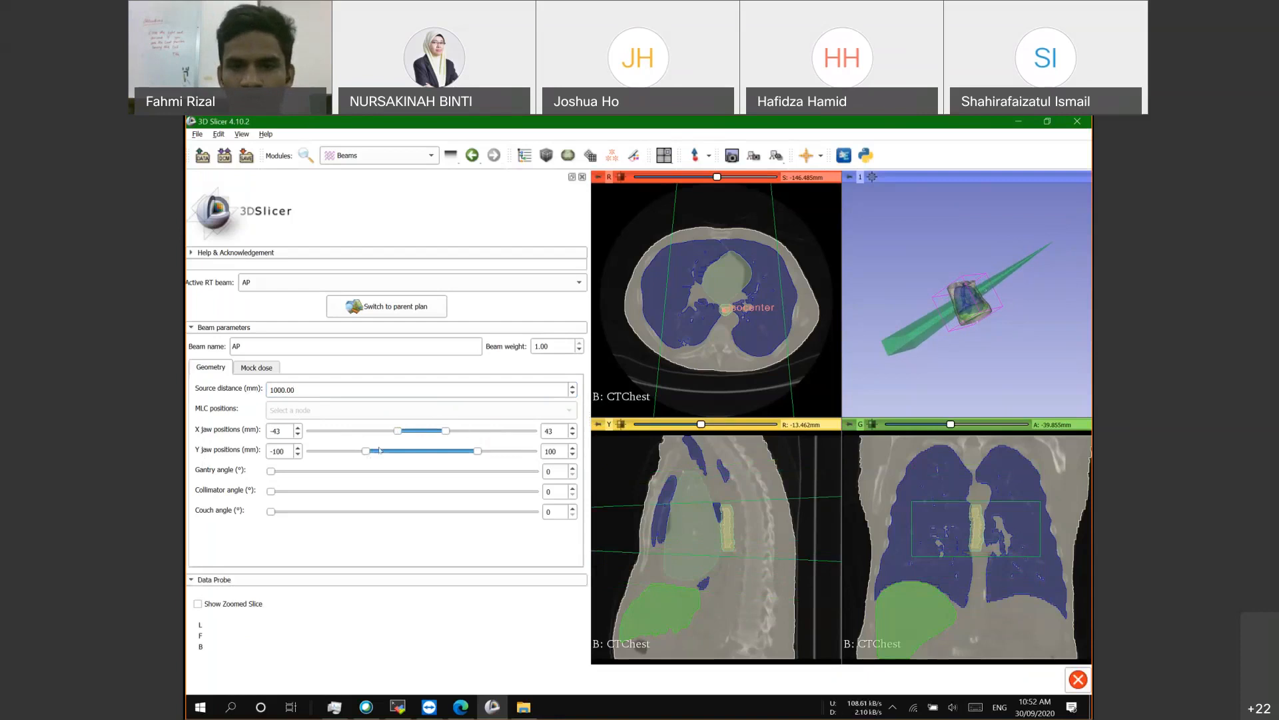
pyautogui.moveTo(365, 451); pyautogui.dragTo(440, 454)
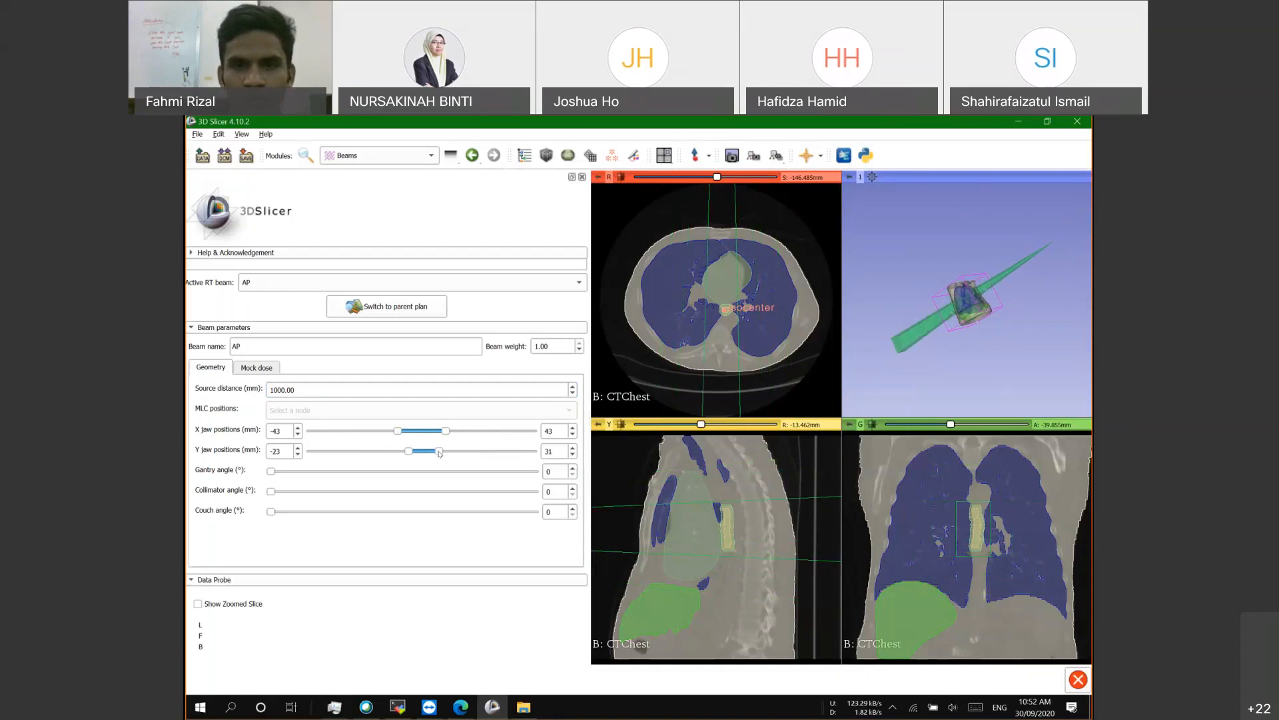
pyautogui.moveTo(439, 453); pyautogui.dragTo(434, 454)
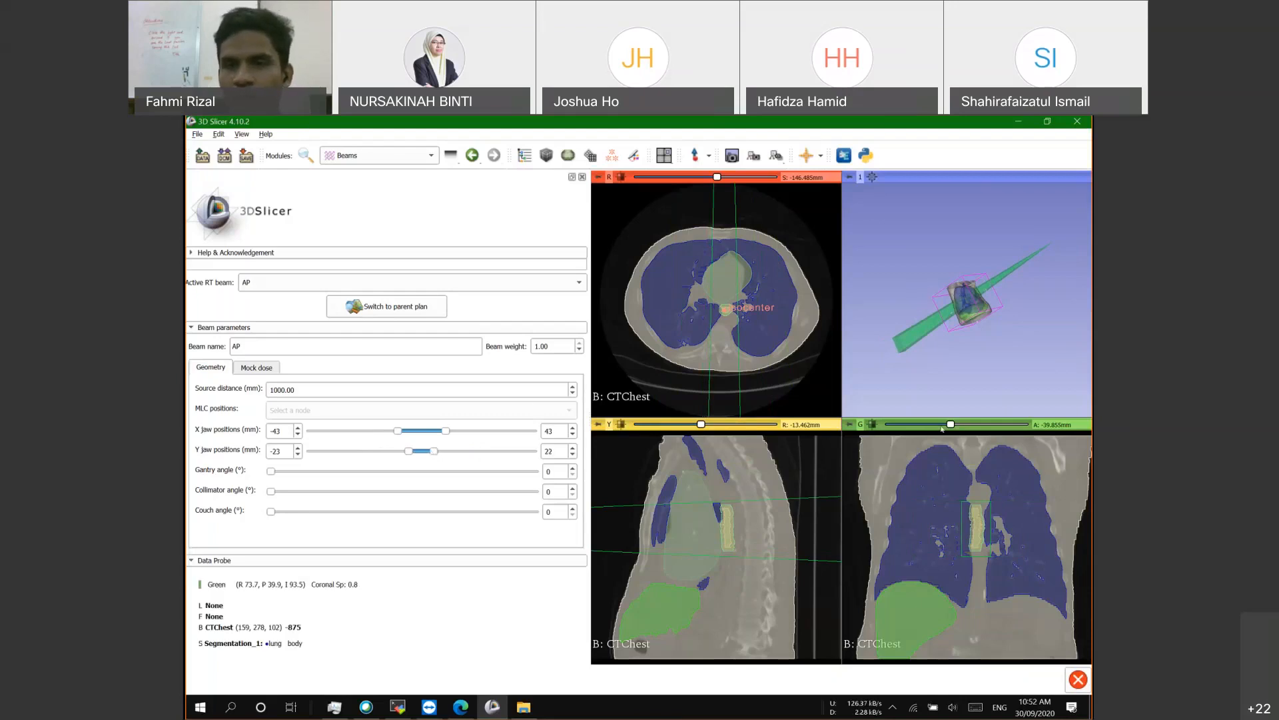
pyautogui.moveTo(951, 424); pyautogui.dragTo(958, 424)
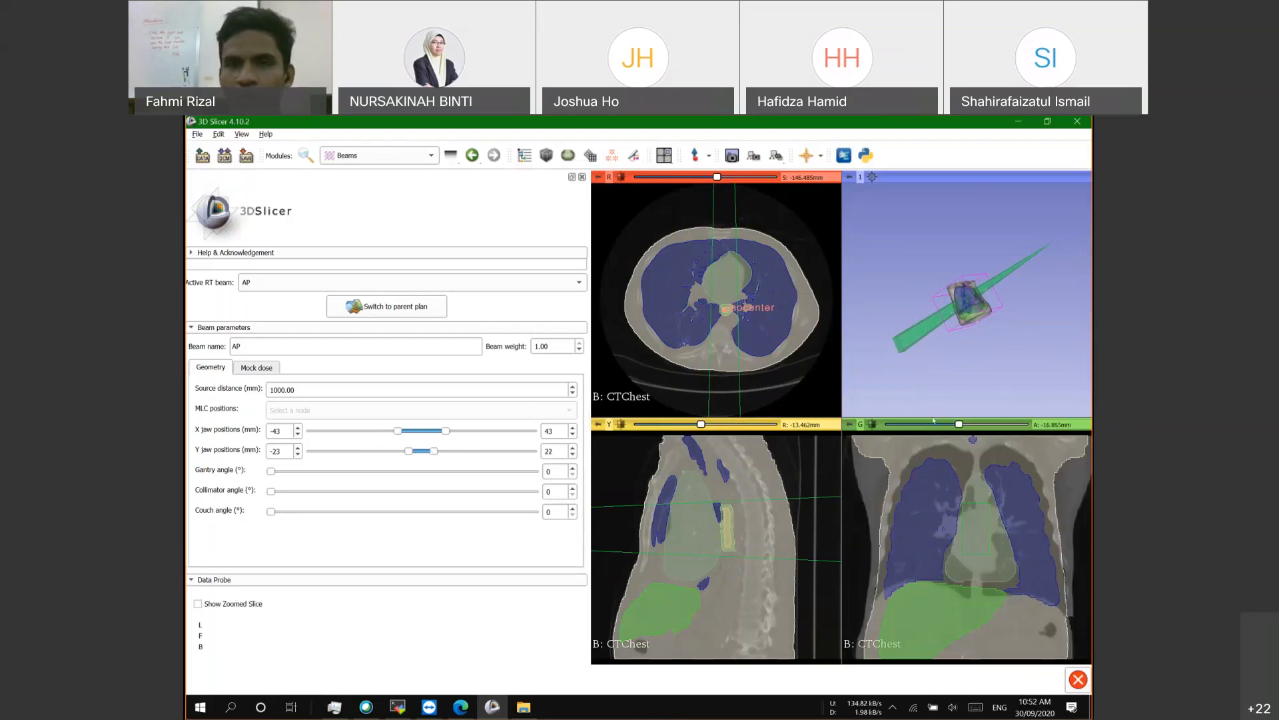
# Step: Page through coronal and sagittal slices to compare the narrowed AP beam outline with the lungs
pyautogui.click(935, 424)
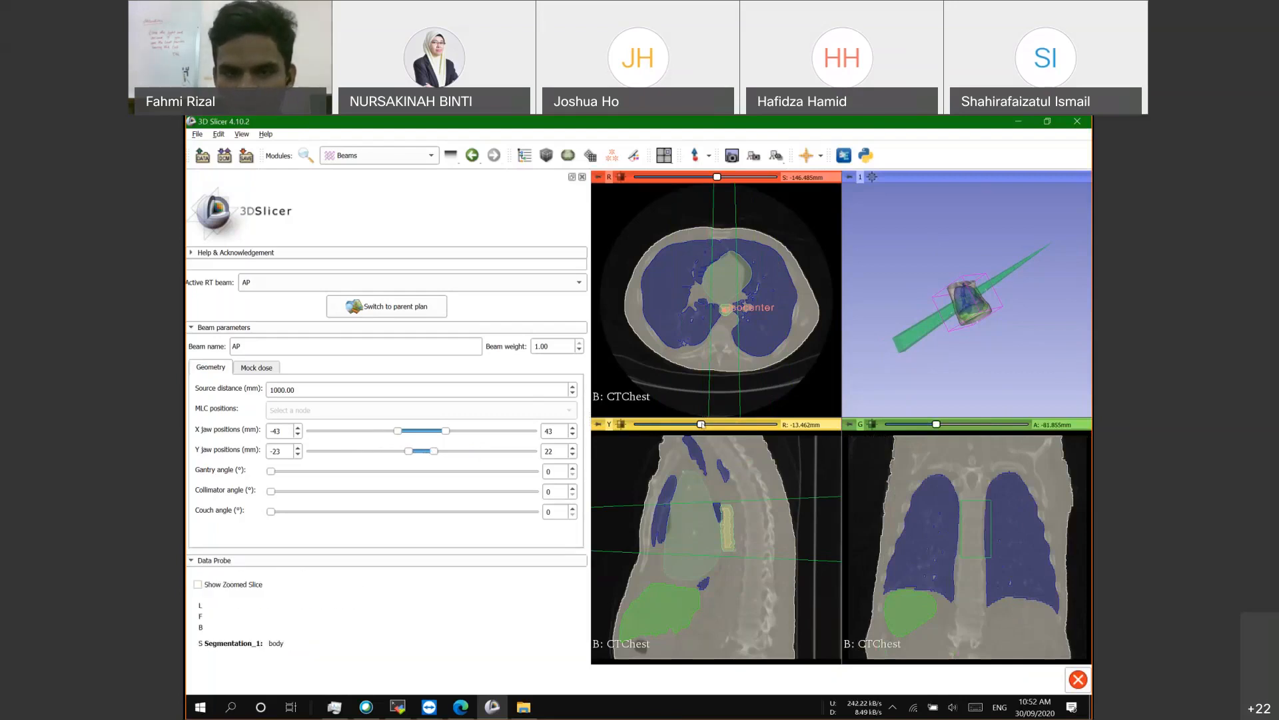
pyautogui.scroll(-10, 712, 428)
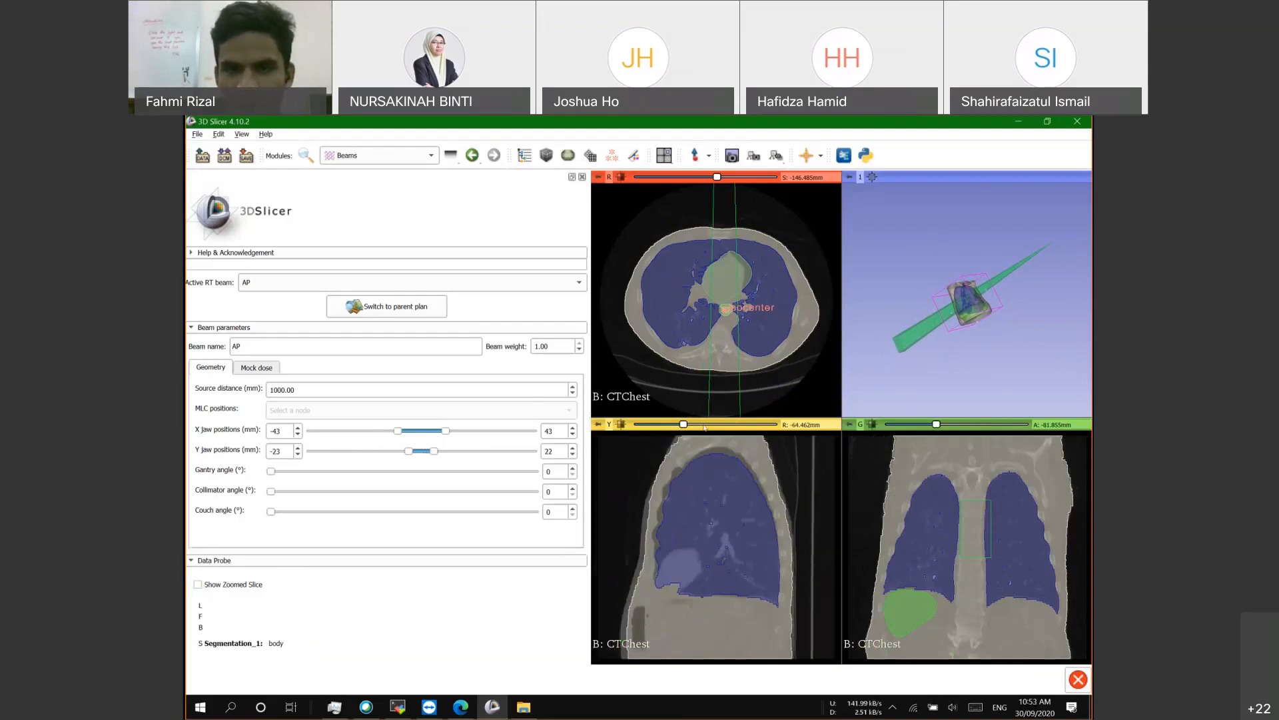
pyautogui.moveTo(712, 429); pyautogui.dragTo(719, 454)
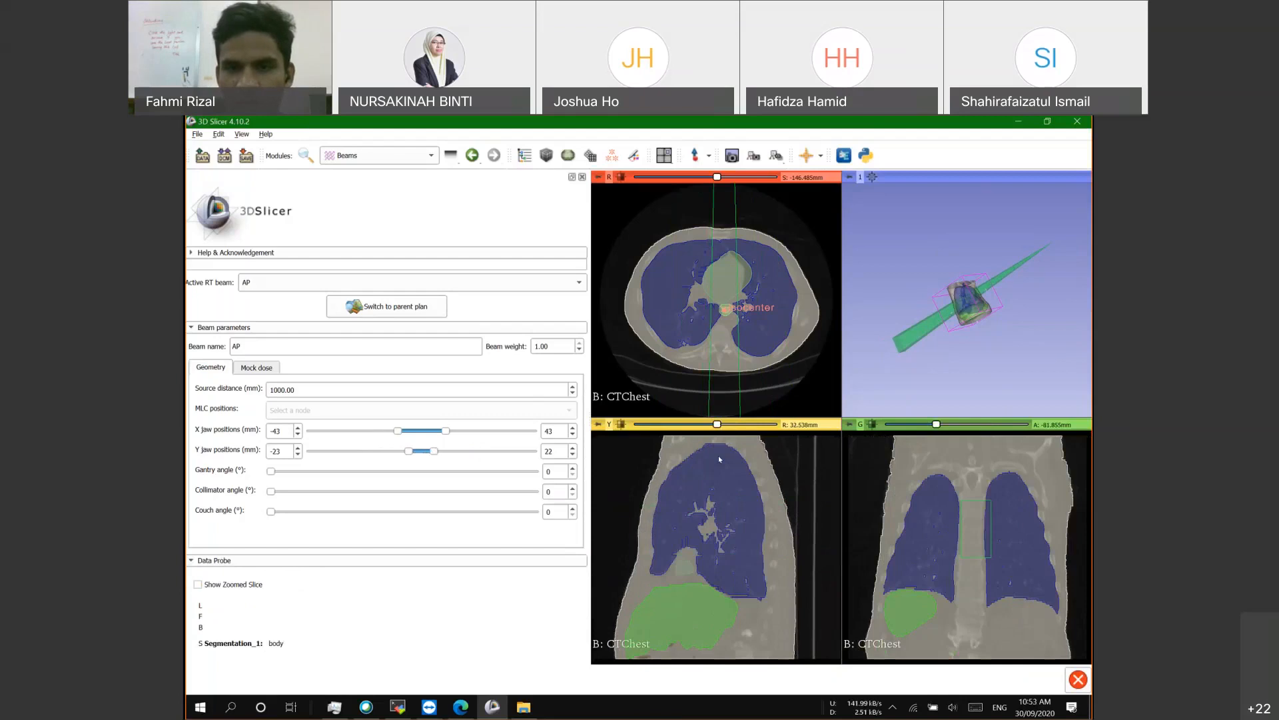
pyautogui.scroll(4, 708, 526)
pyautogui.scroll(-5, 707, 523)
pyautogui.scroll(-12, 706, 520)
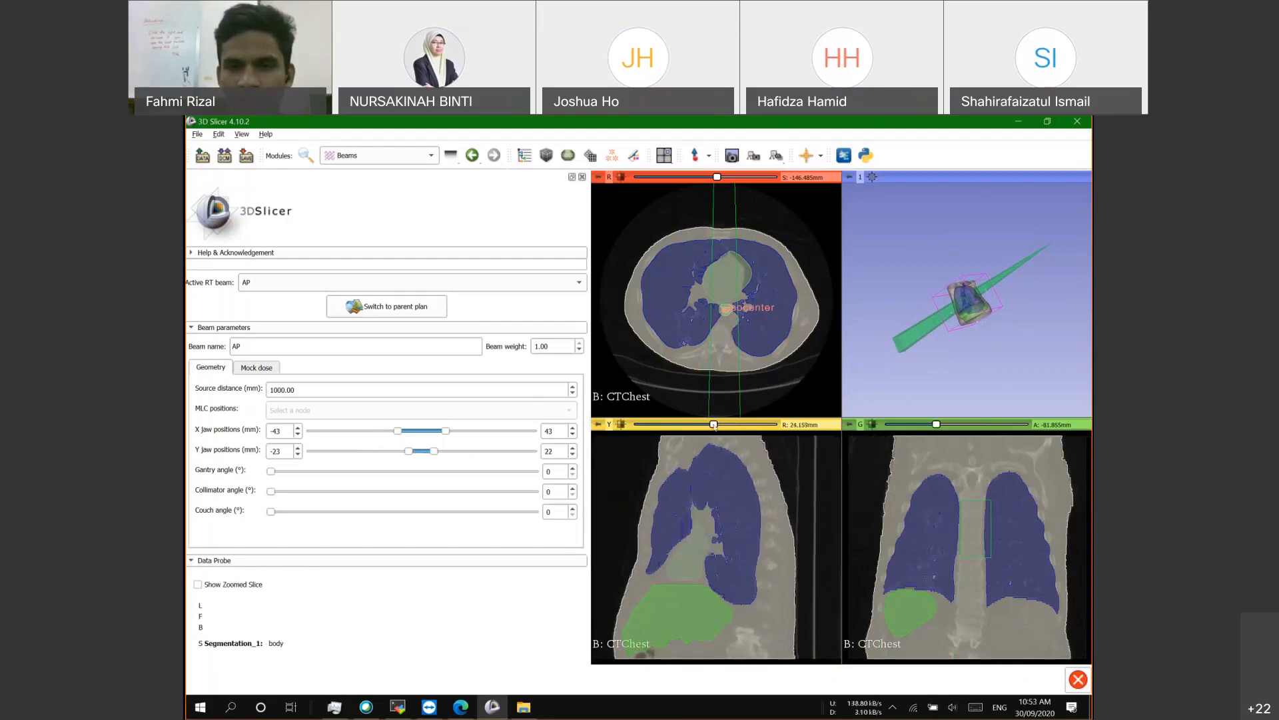
pyautogui.moveTo(714, 424); pyautogui.dragTo(708, 424)
pyautogui.scroll(-20, 686, 474)
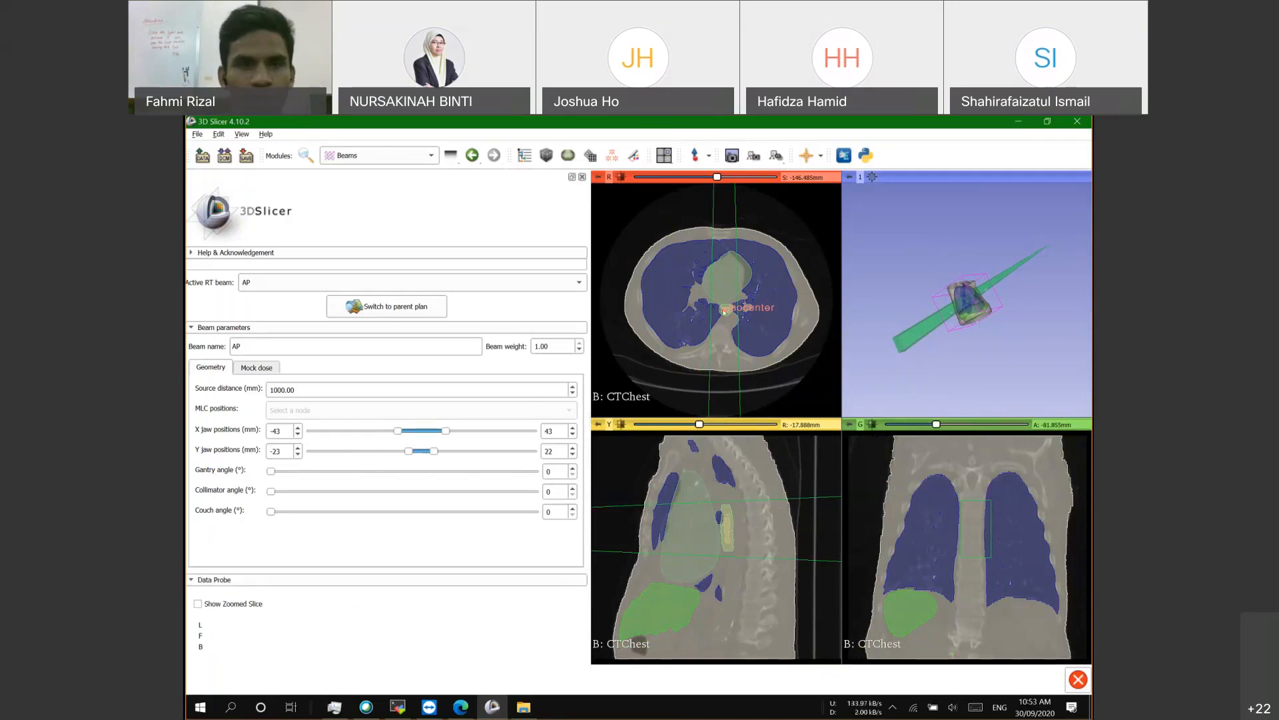
# Step: Return to the plan's beam list, add a NewBeam_2, then delete that unwanted beam
pyautogui.click(371, 308)
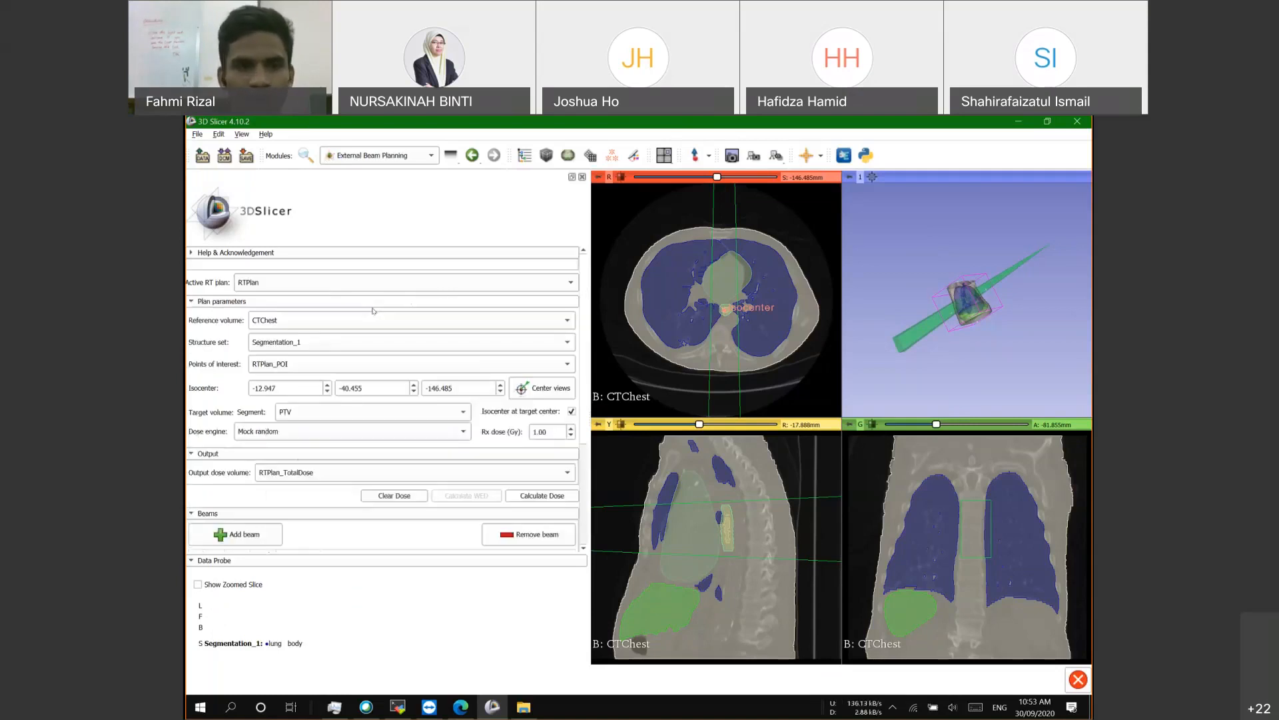
pyautogui.click(230, 385)
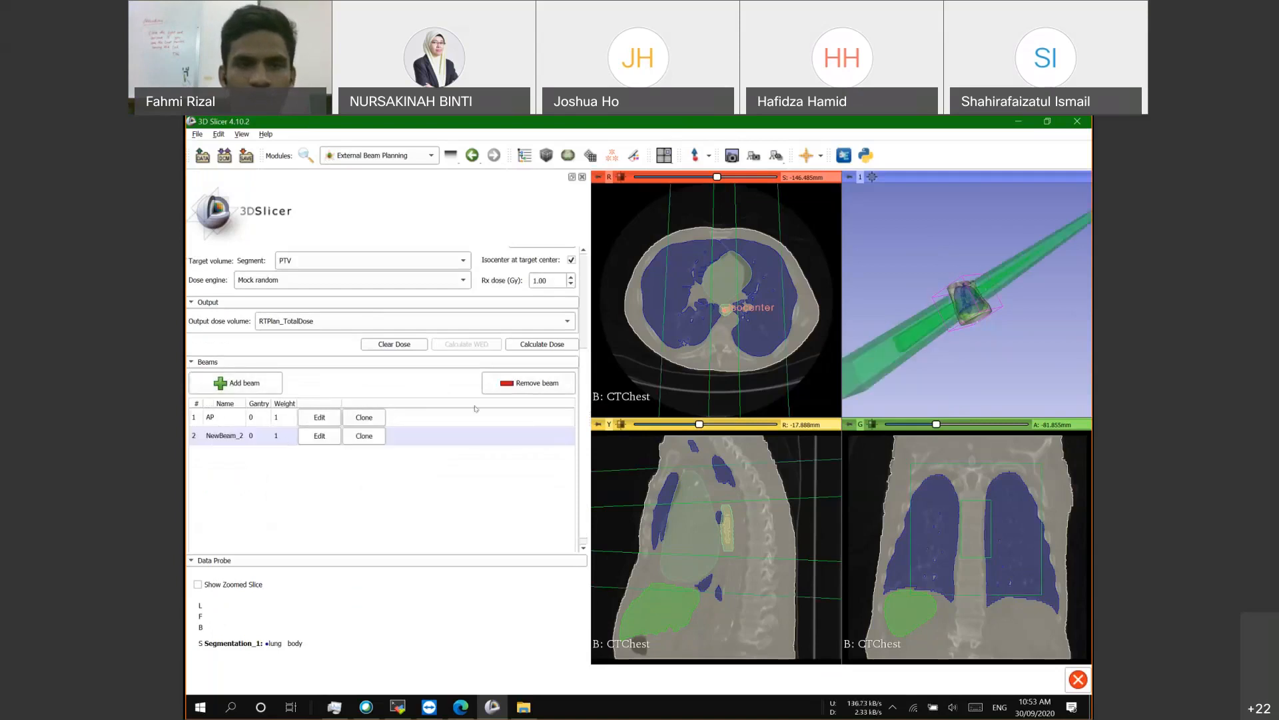
pyautogui.click(469, 439)
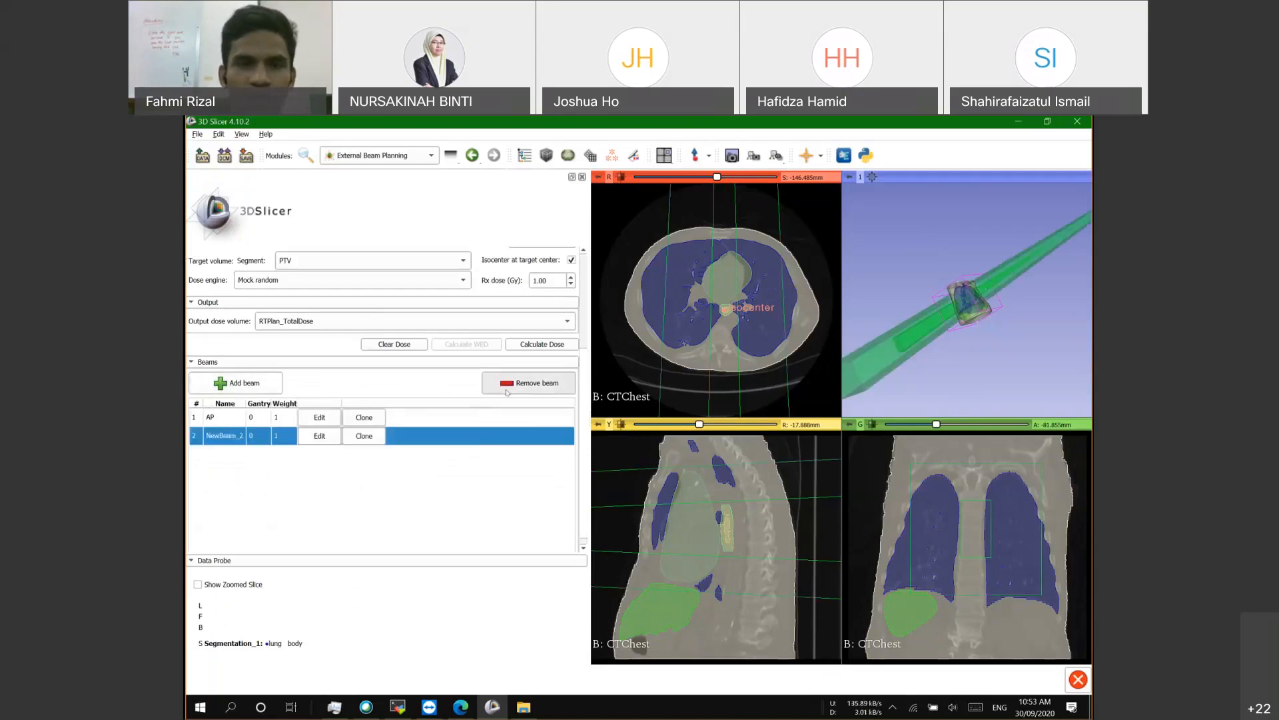
pyautogui.click(530, 383)
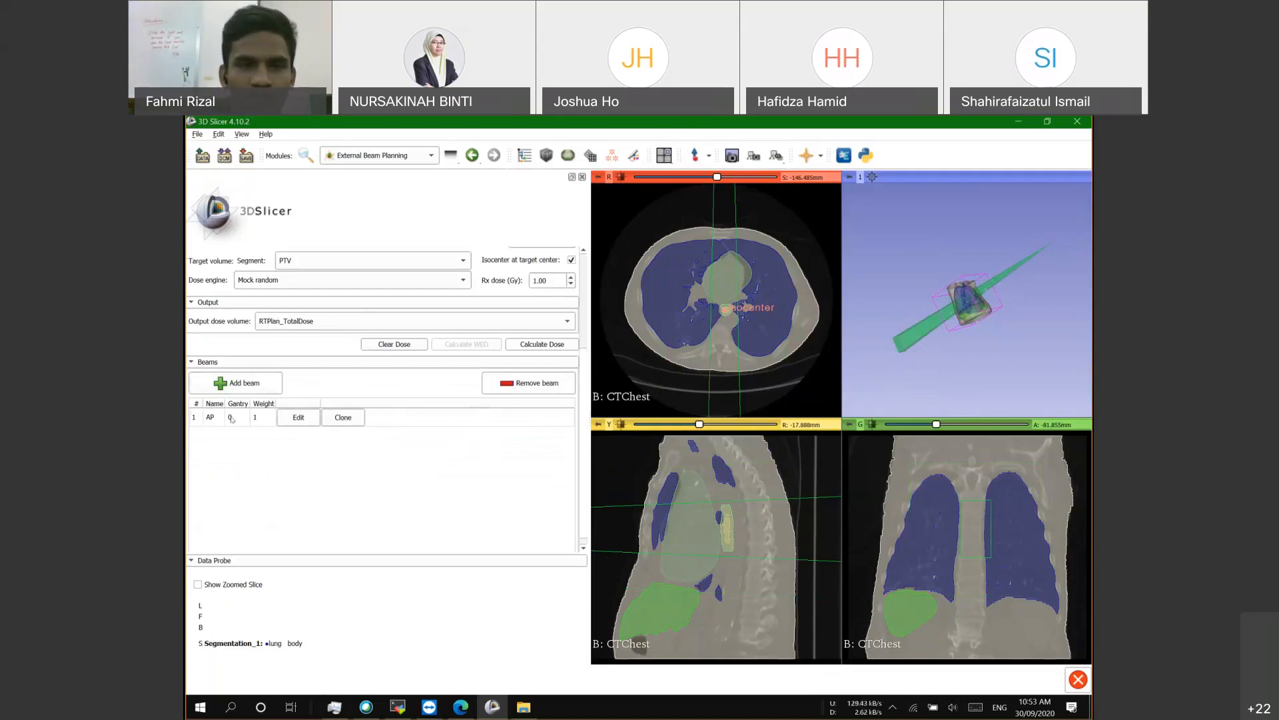
# Step: Clone the AP beam, rename the copy PA, and open its parameters
pyautogui.click(344, 418)
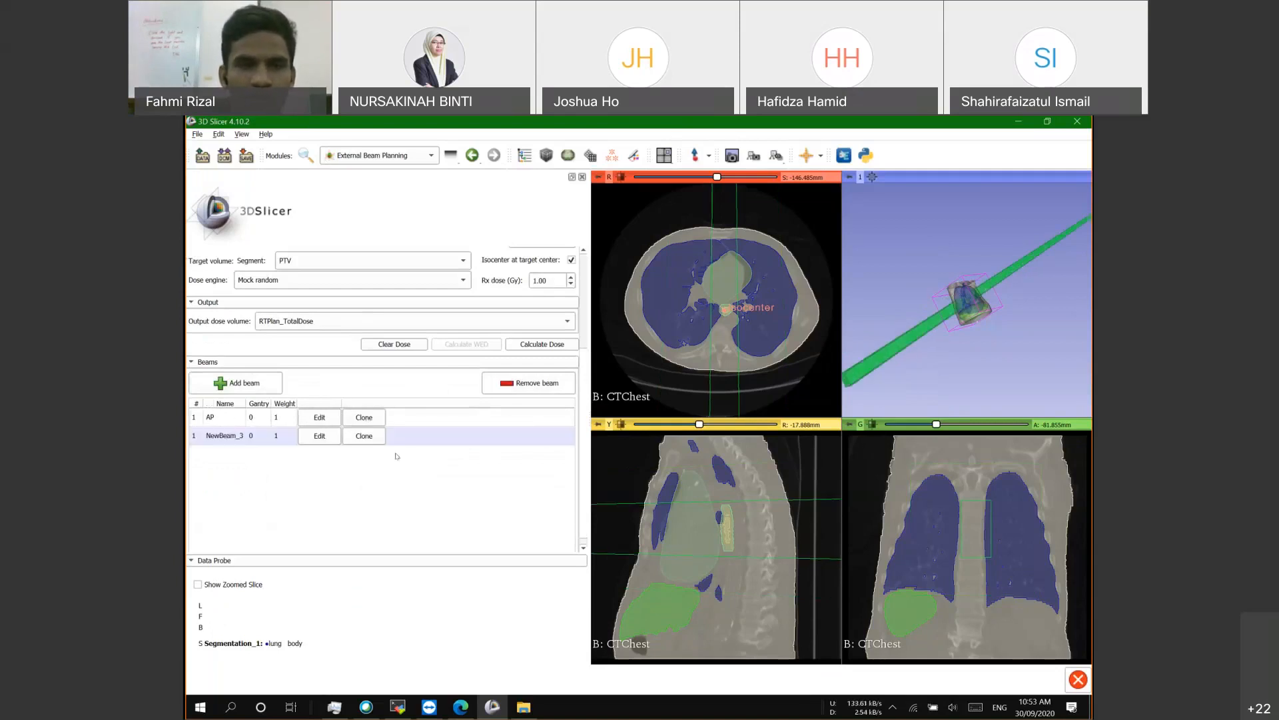
pyautogui.doubleClick(224, 436)
pyautogui.write('PA')
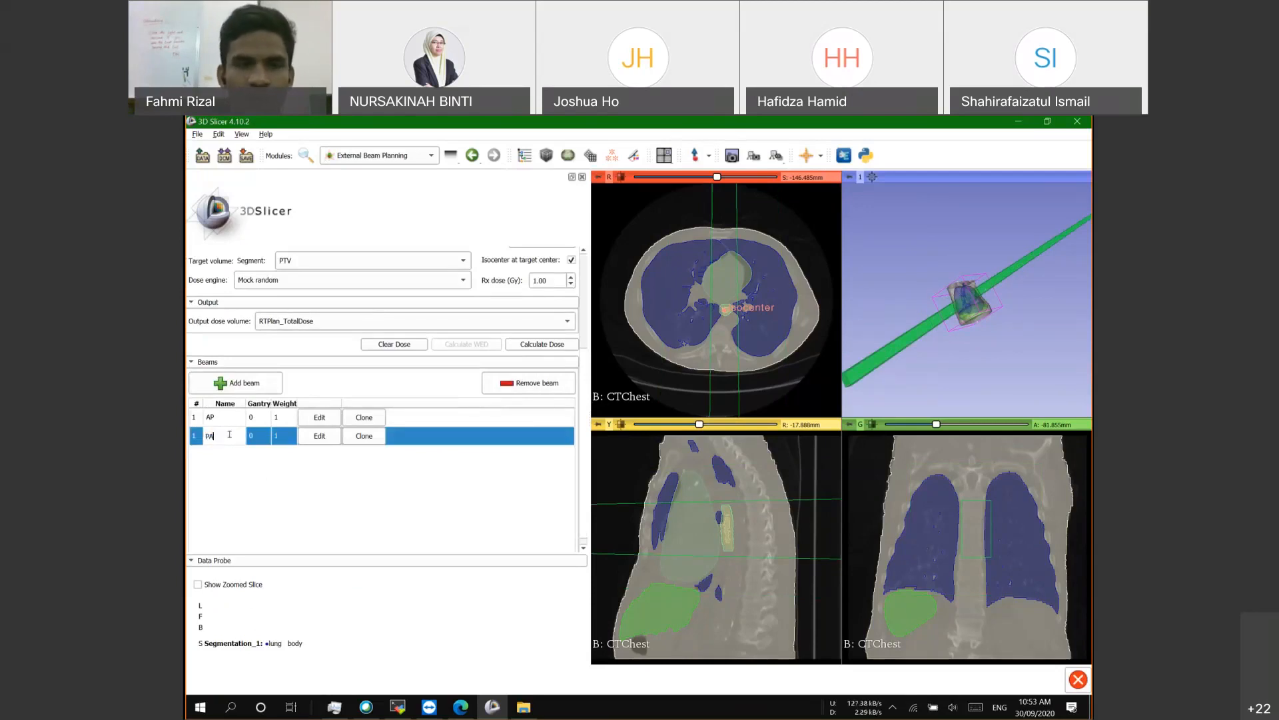
pyautogui.press('Return')
pyautogui.click(298, 435)
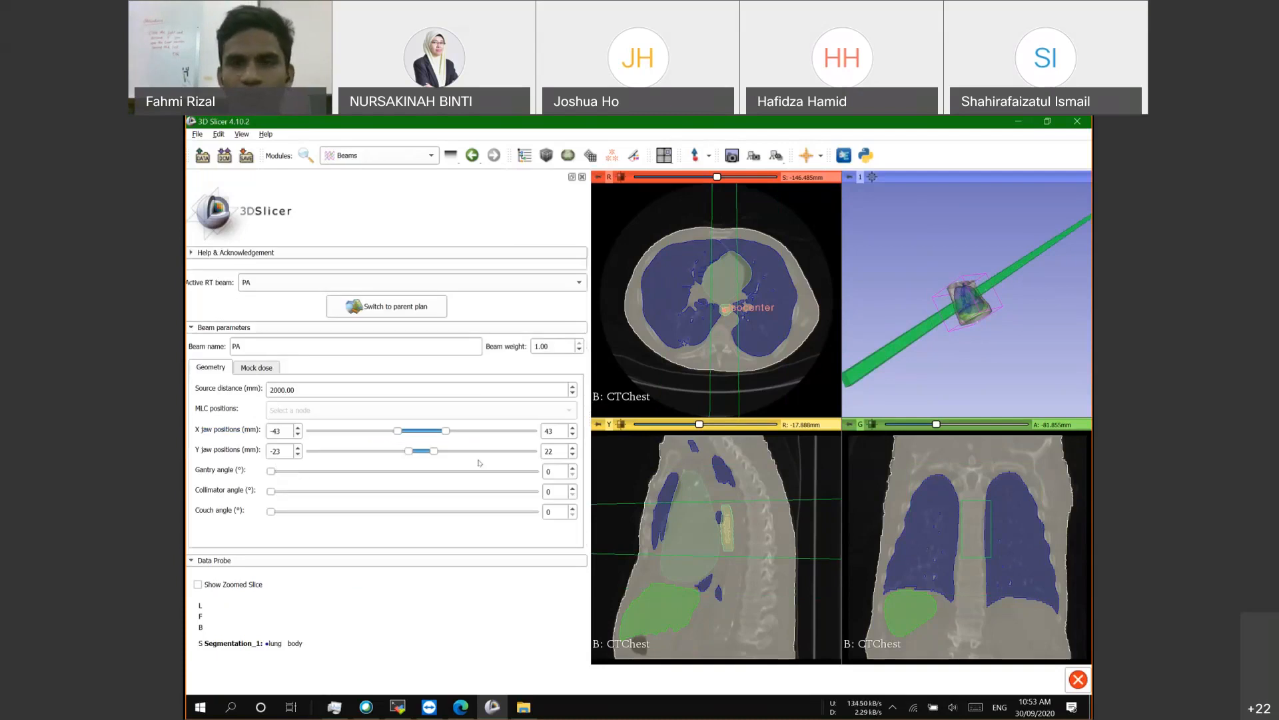
# Step: Set the PA beam to 1000.00 mm source distance, right X jaw 46, and gantry about 174°
pyautogui.click(270, 390)
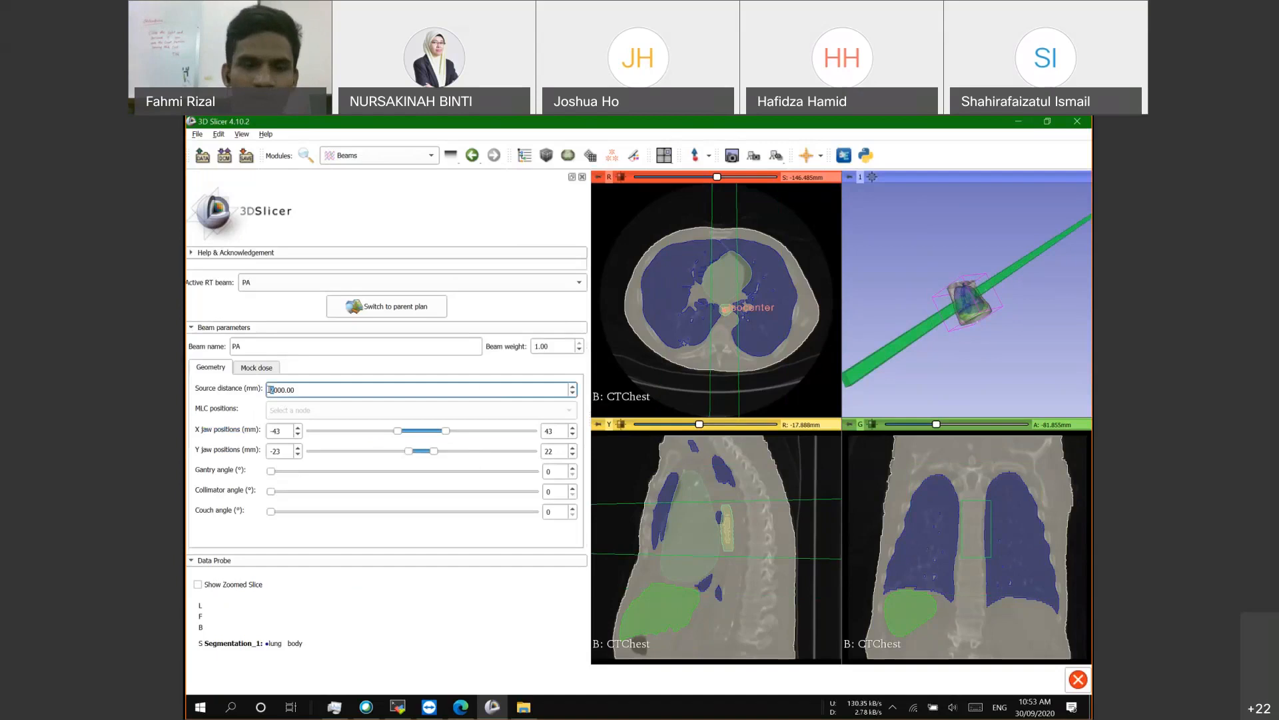
pyautogui.press('Delete')
pyautogui.write('1')
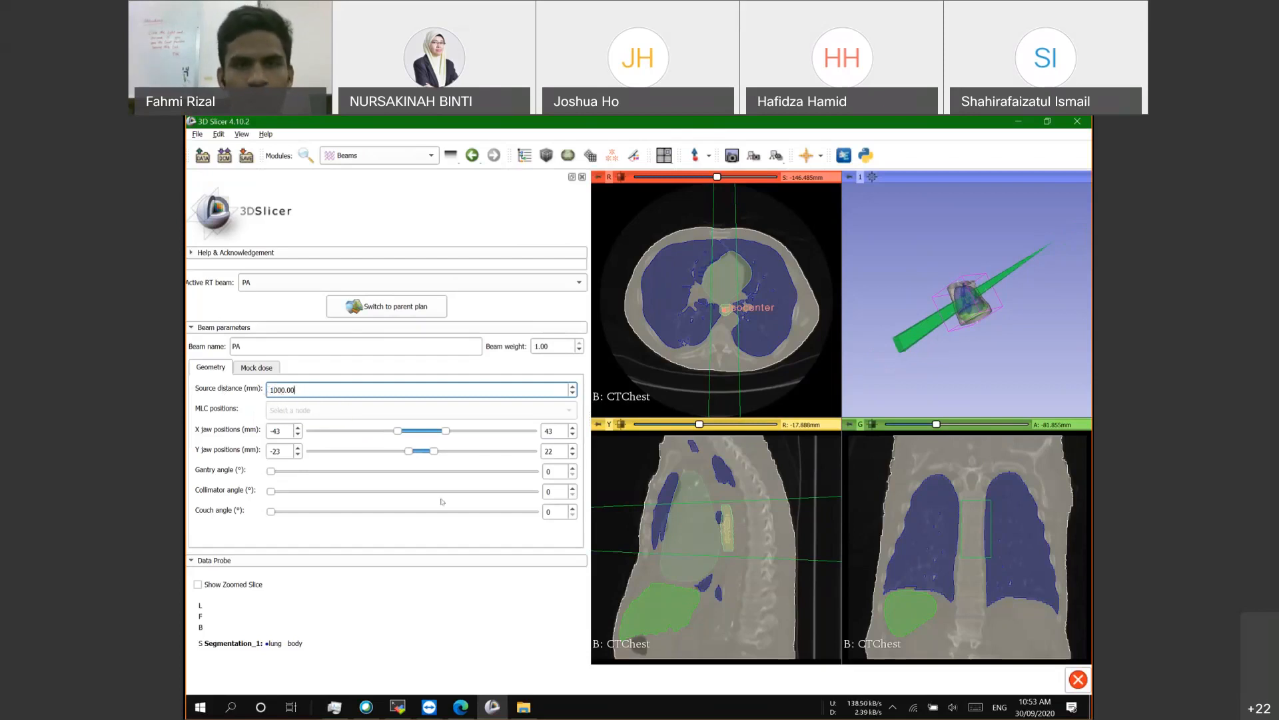
pyautogui.click(445, 431)
pyautogui.moveTo(445, 431); pyautogui.dragTo(450, 430)
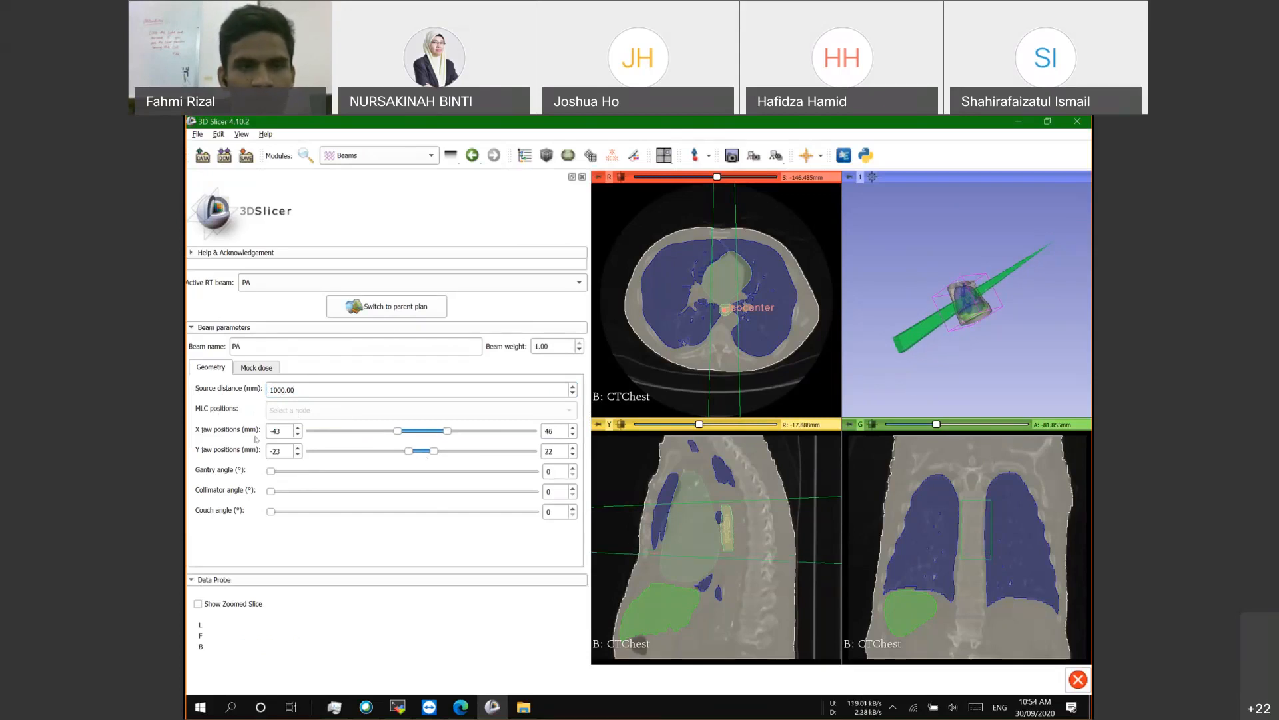
pyautogui.moveTo(271, 471); pyautogui.dragTo(406, 480)
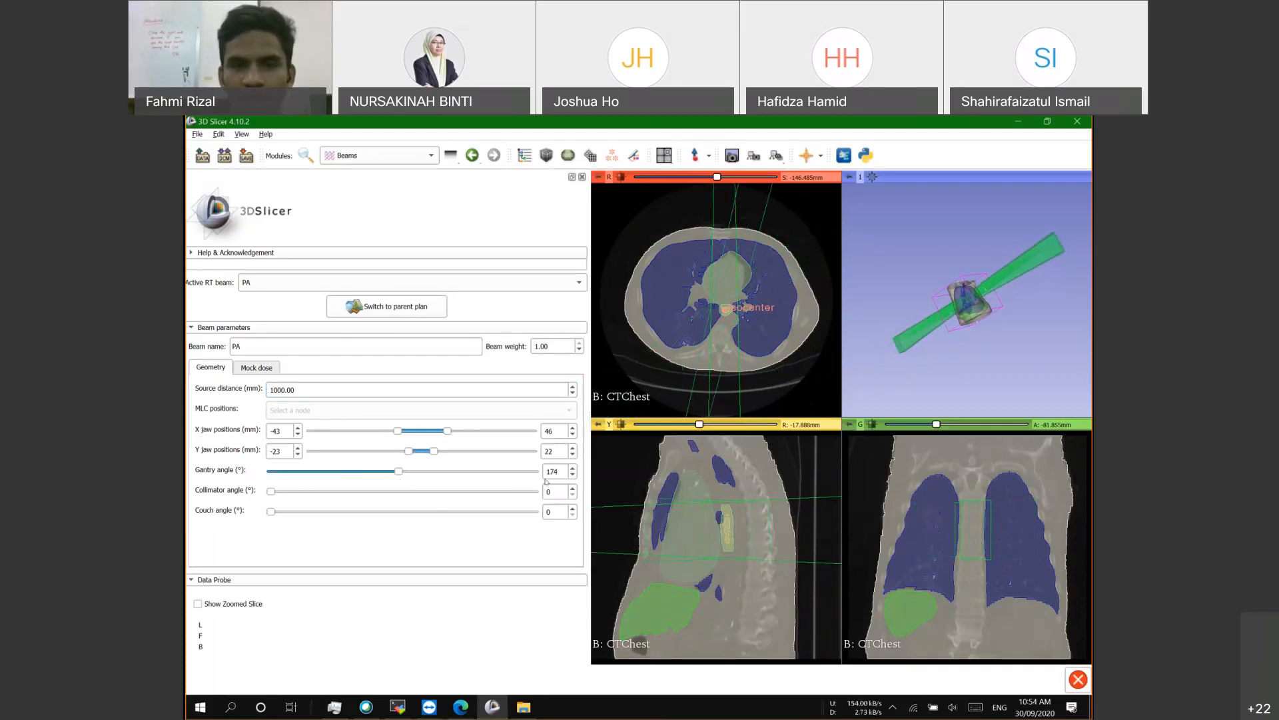
# Step: Set the PA beam's gantry angle to 180° and close its right X jaw to 38 mm
pyautogui.doubleClick(551, 472)
pyautogui.write('1')
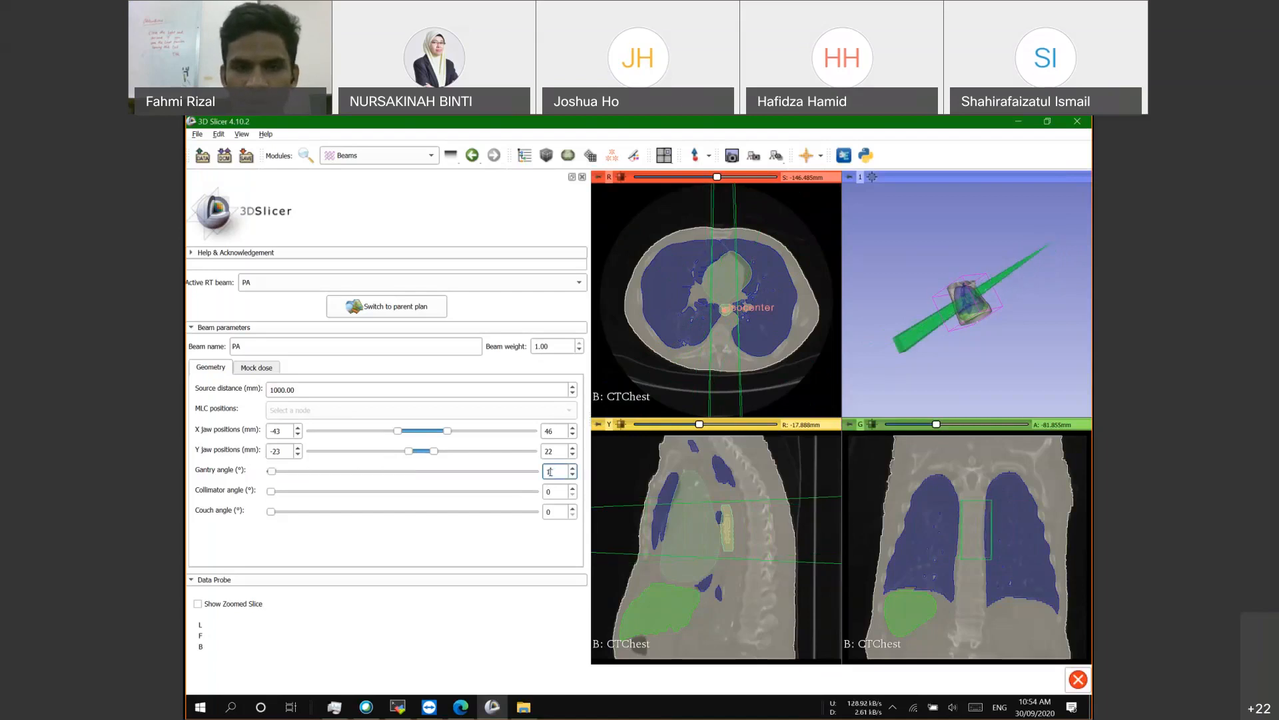
pyautogui.write('80')
pyautogui.press('Return')
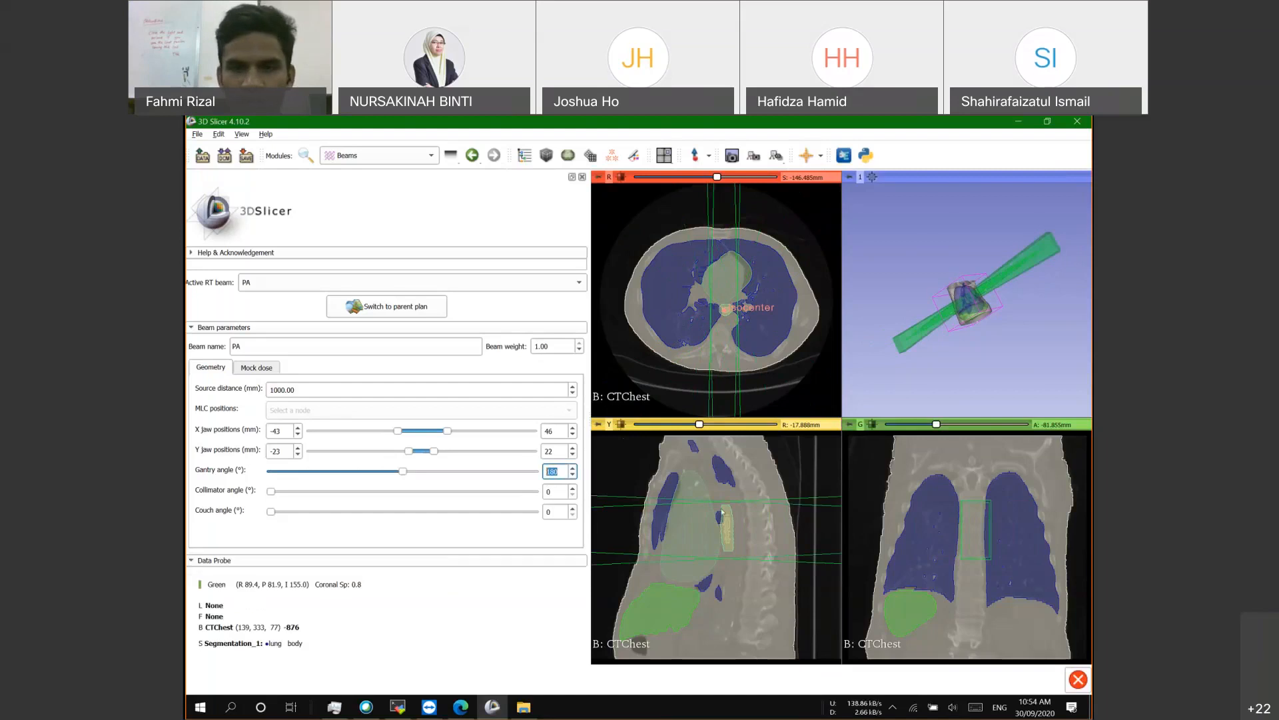
pyautogui.click(445, 430)
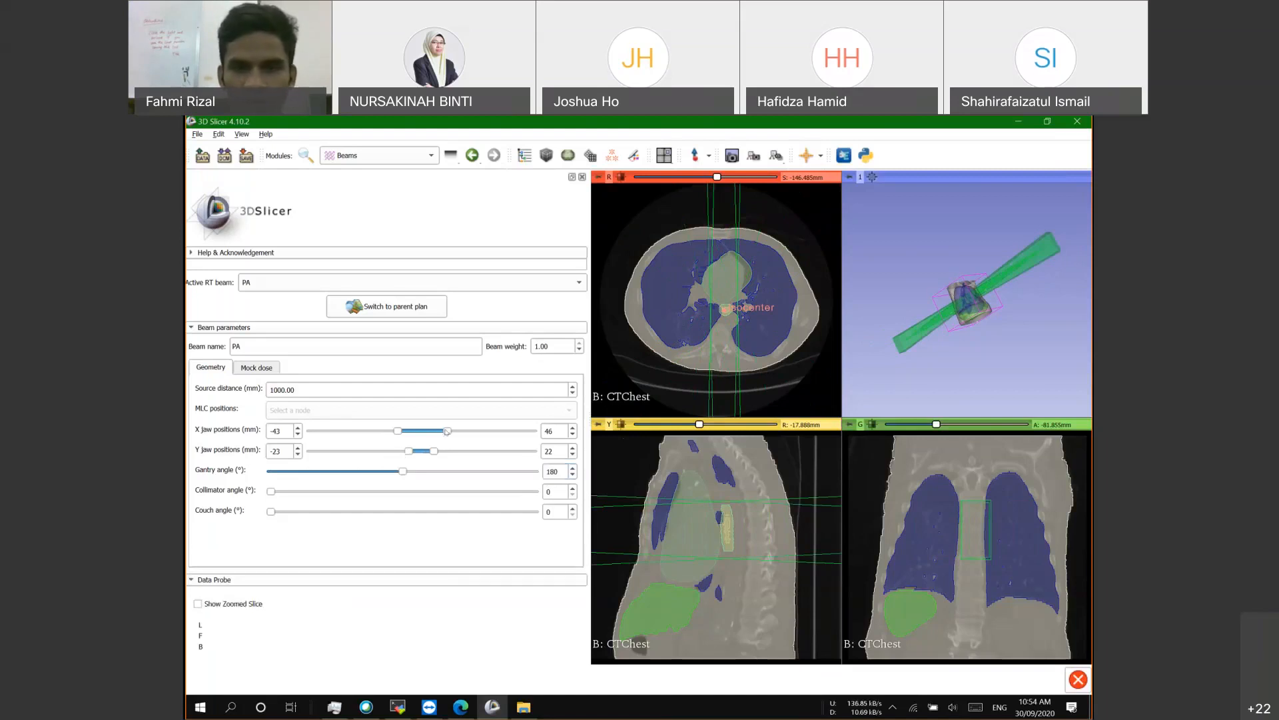
pyautogui.moveTo(446, 431); pyautogui.dragTo(443, 431)
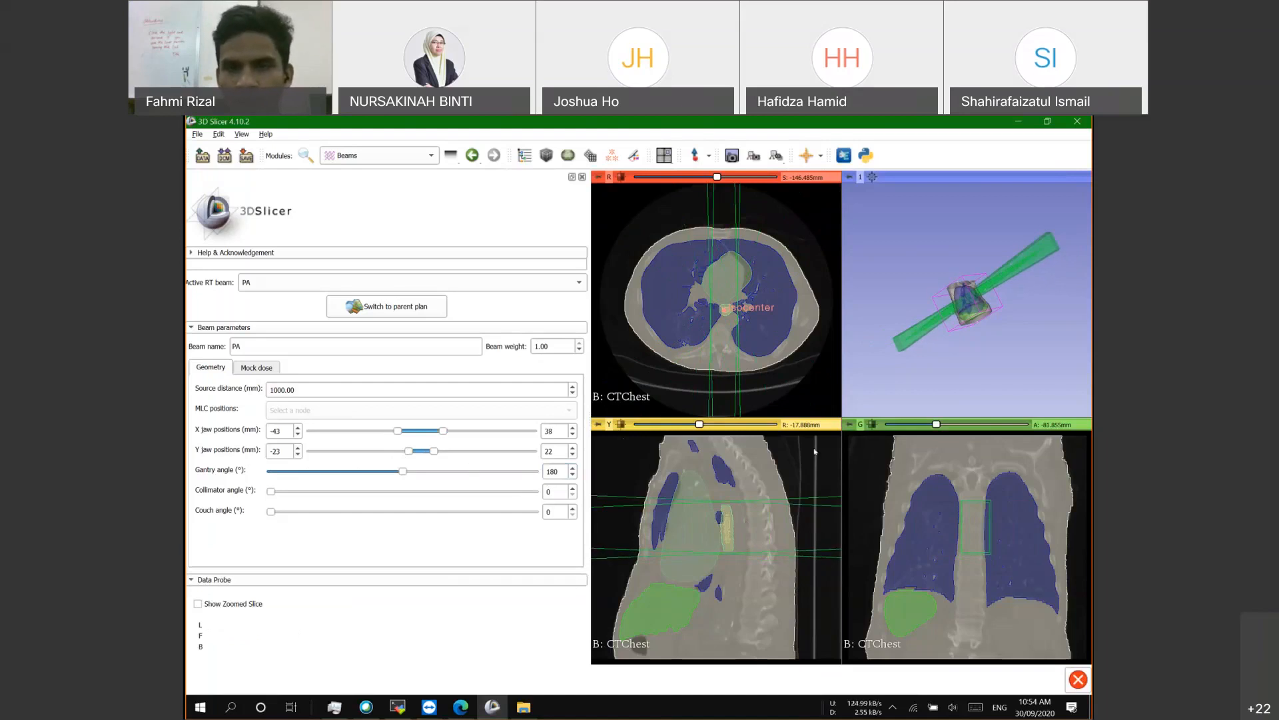
# Step: Move the sagittal and coronal slices through the chest to check the PA beam around the target
pyautogui.moveTo(698, 424)
pyautogui.mouseDown()
pyautogui.moveTo(717, 424)
pyautogui.moveTo(699, 424)
pyautogui.mouseUp()
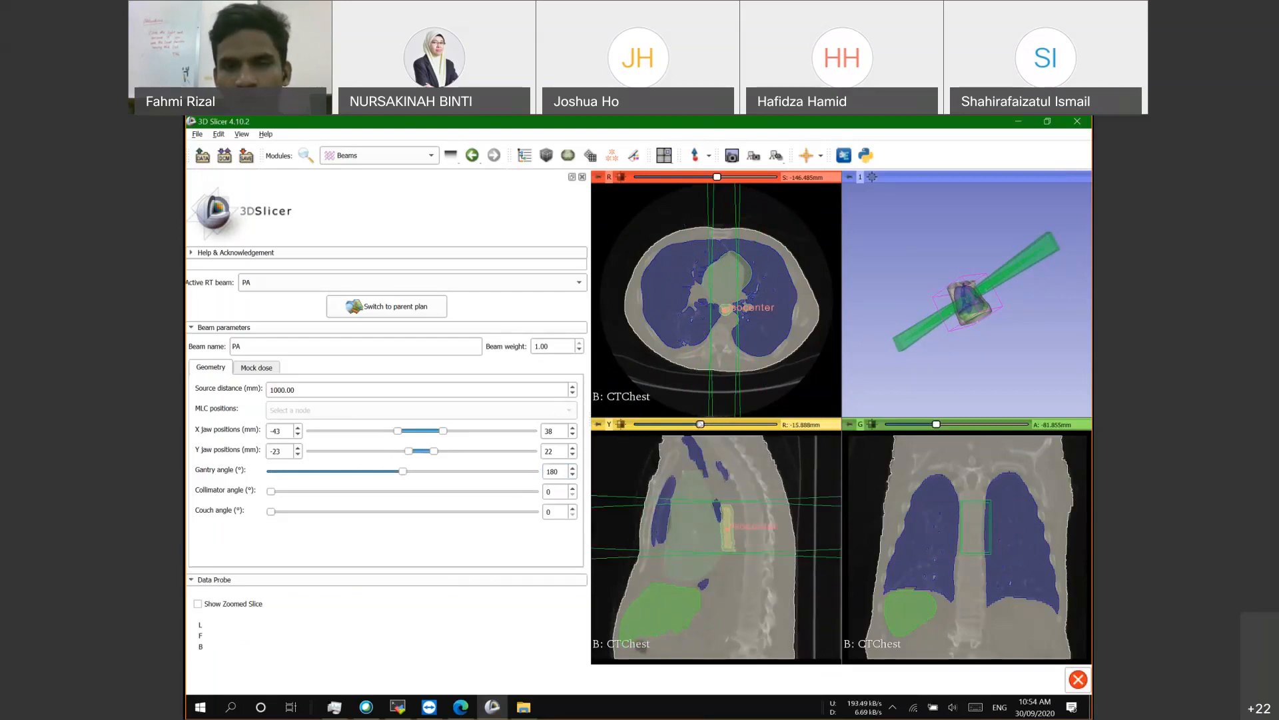
pyautogui.scroll(7, 702, 531)
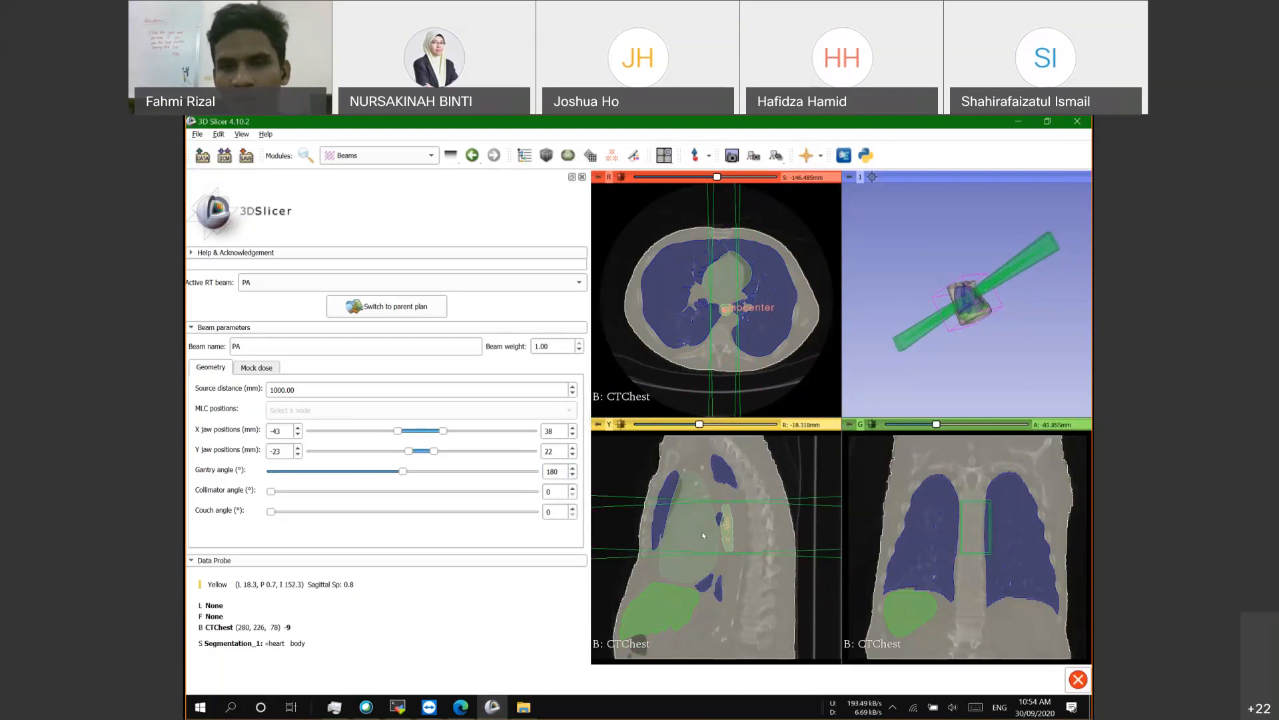
pyautogui.scroll(3, 730, 519)
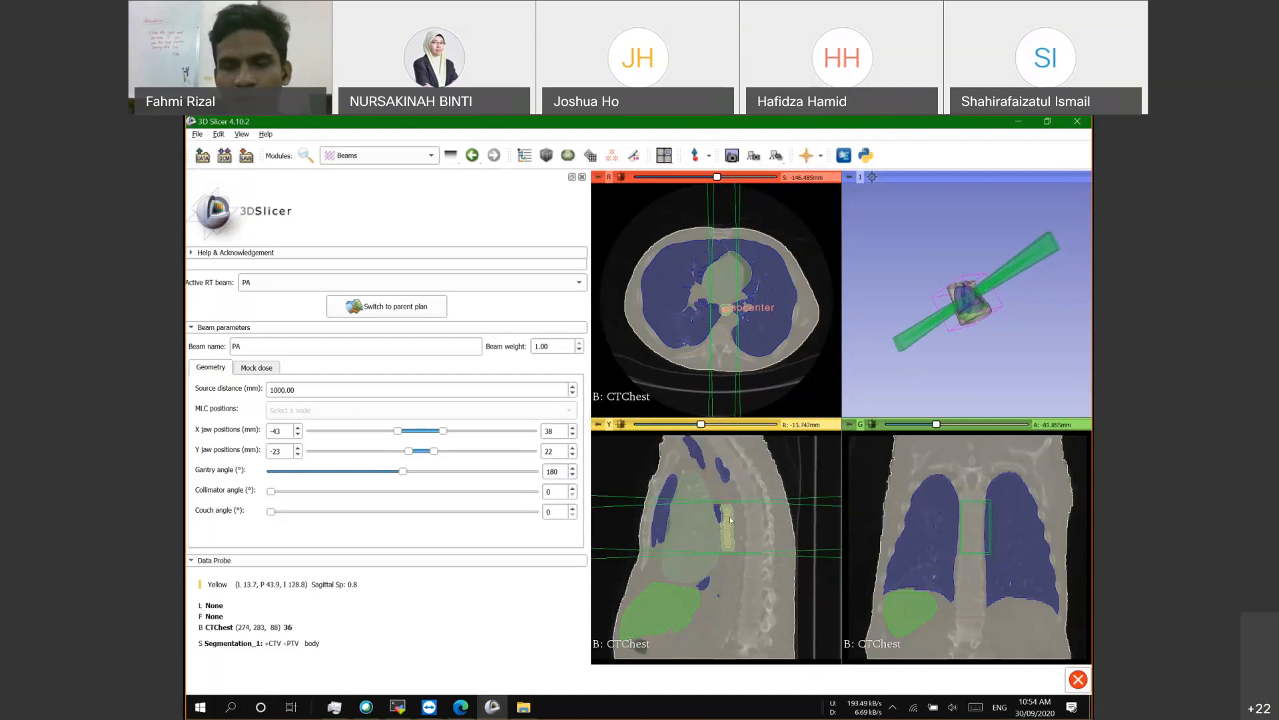
pyautogui.scroll(3, 731, 519)
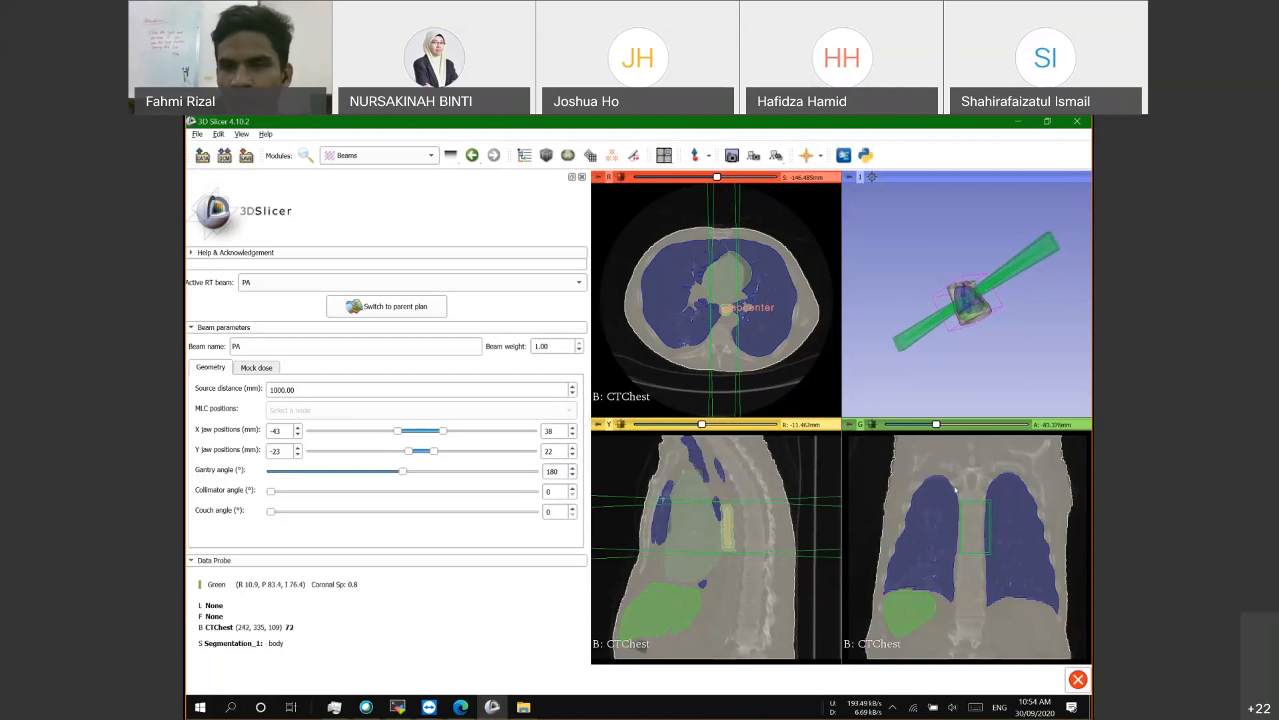
pyautogui.scroll(-1, 946, 451)
pyautogui.moveTo(936, 424); pyautogui.dragTo(958, 424)
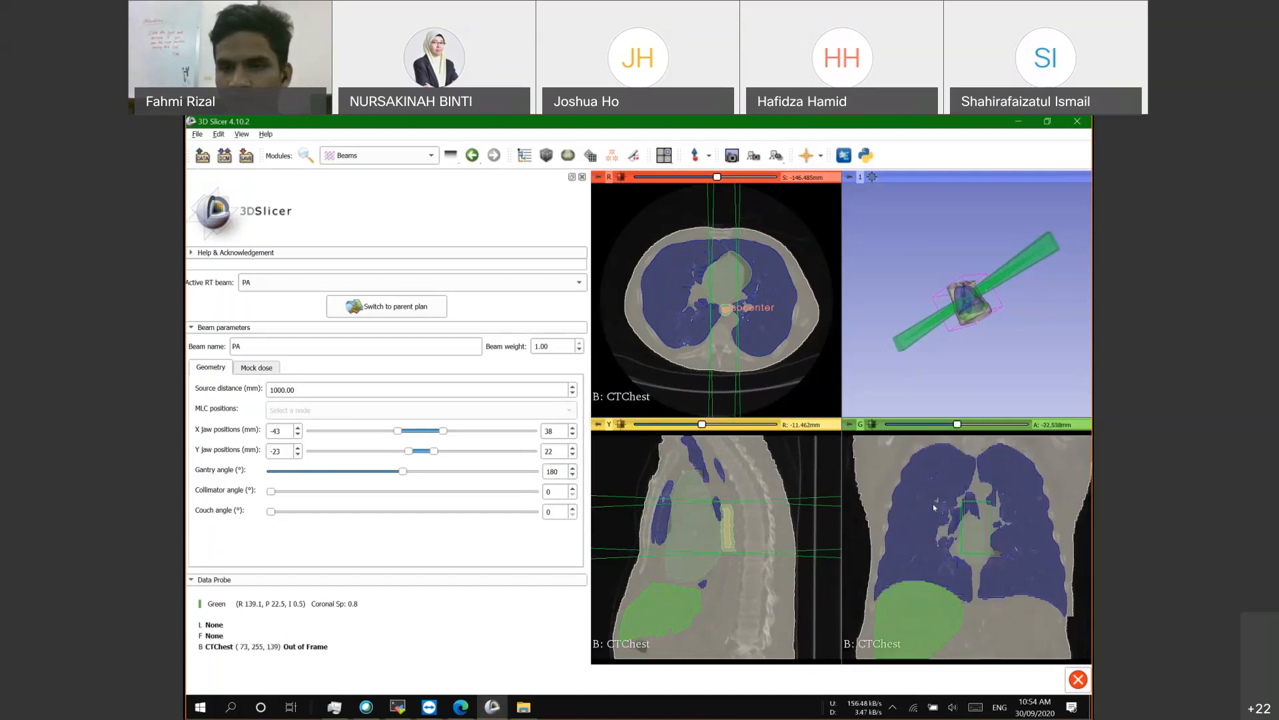
pyautogui.scroll(3, 936, 513)
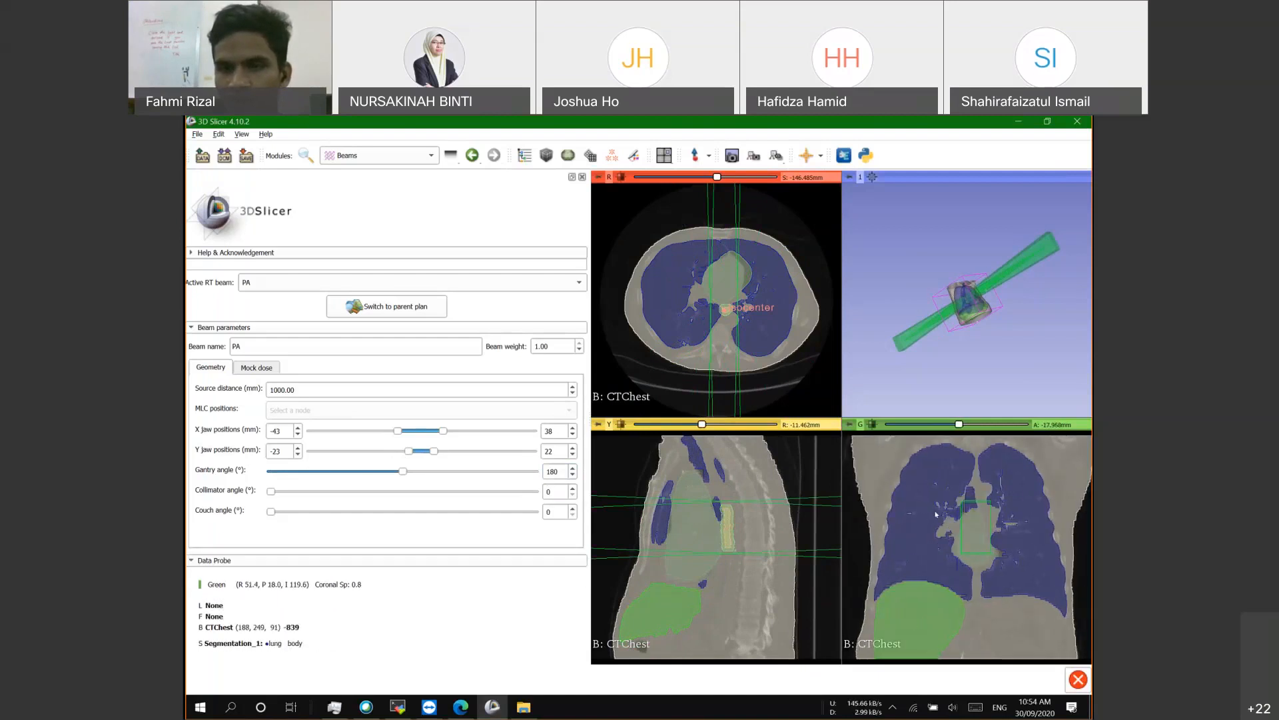
pyautogui.moveTo(959, 424); pyautogui.dragTo(951, 425)
pyautogui.click(960, 422)
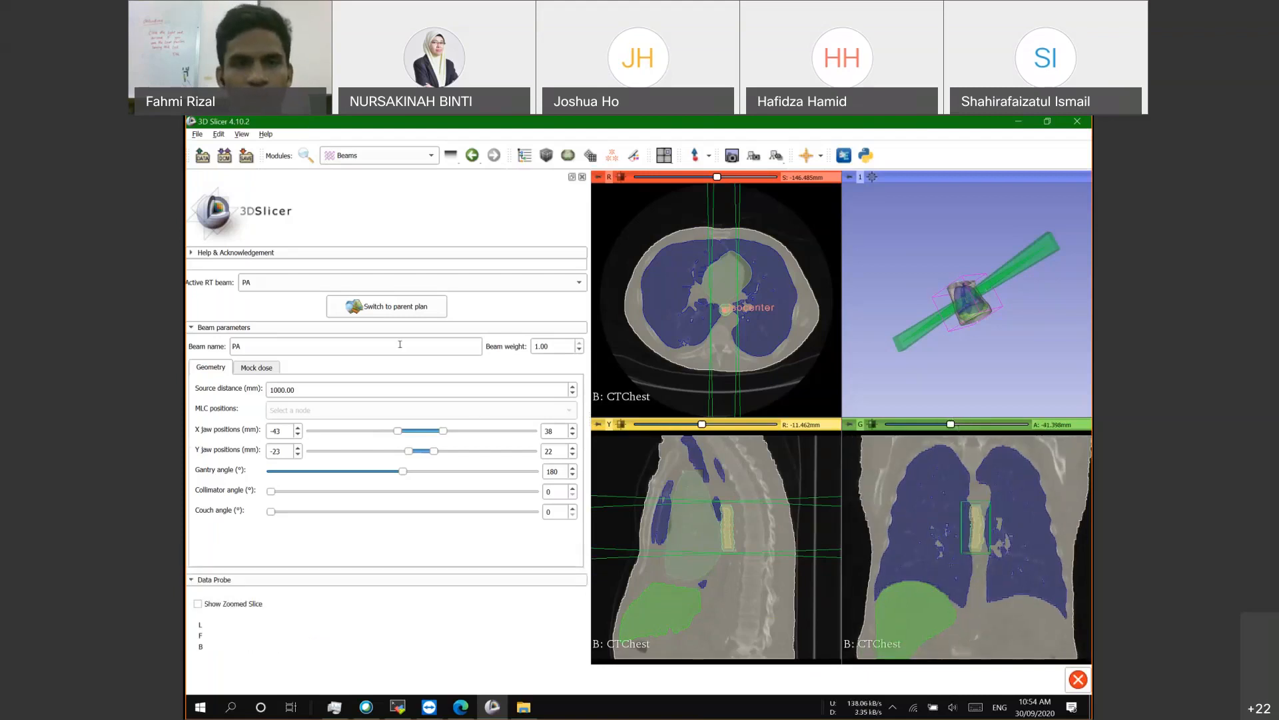
# Step: Clone the PA beam into NewBeam_4 and open NewBeam_4's beam parameters
pyautogui.click(386, 306)
pyautogui.scroll(-5, 272, 479)
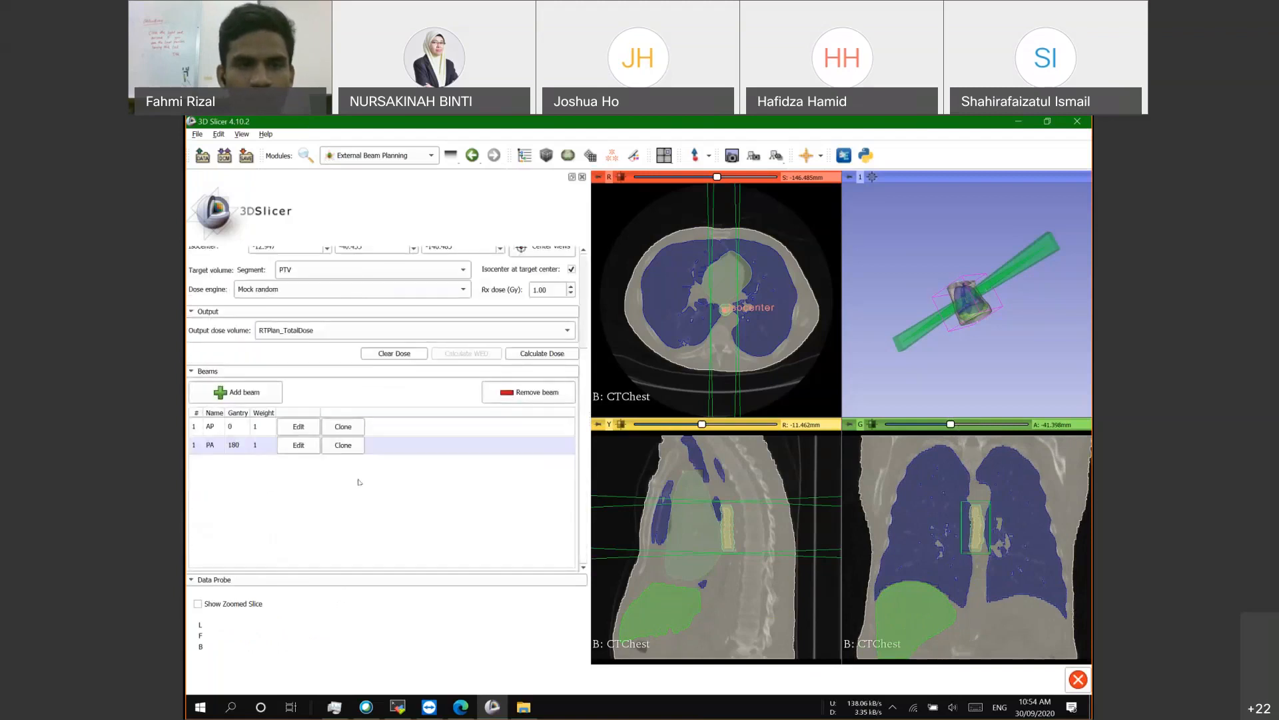
pyautogui.click(343, 448)
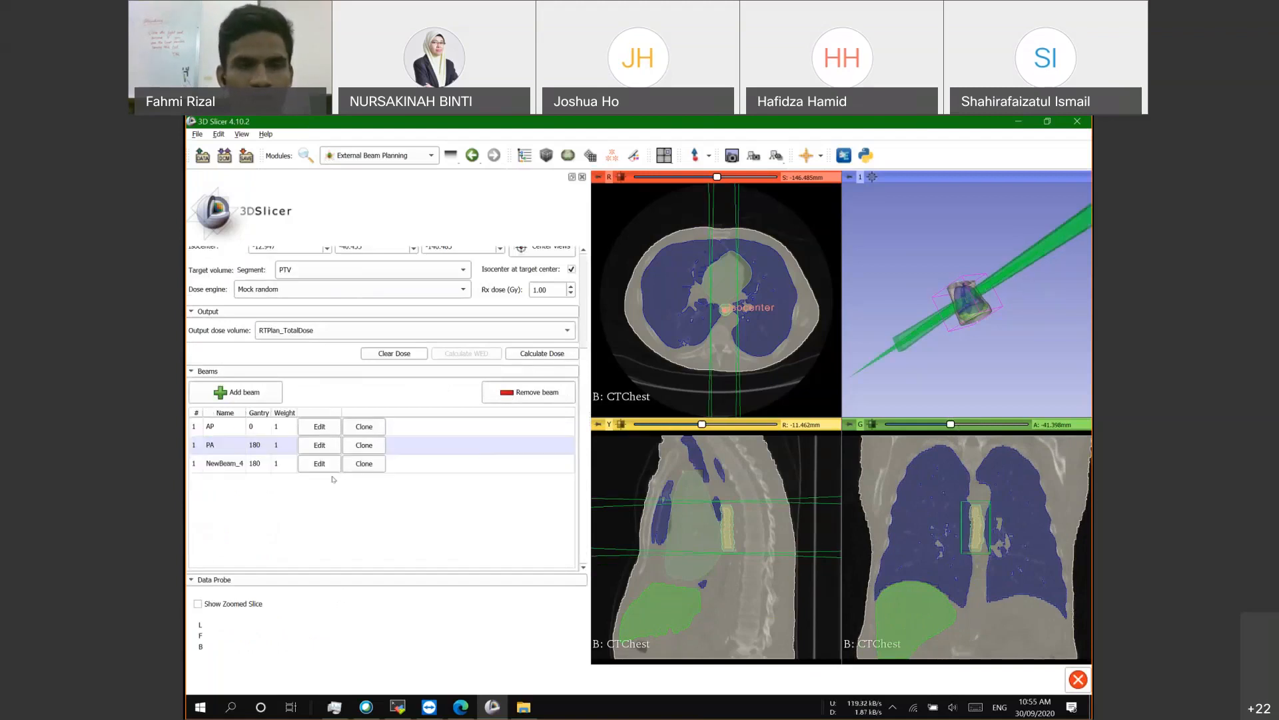
pyautogui.doubleClick(237, 468)
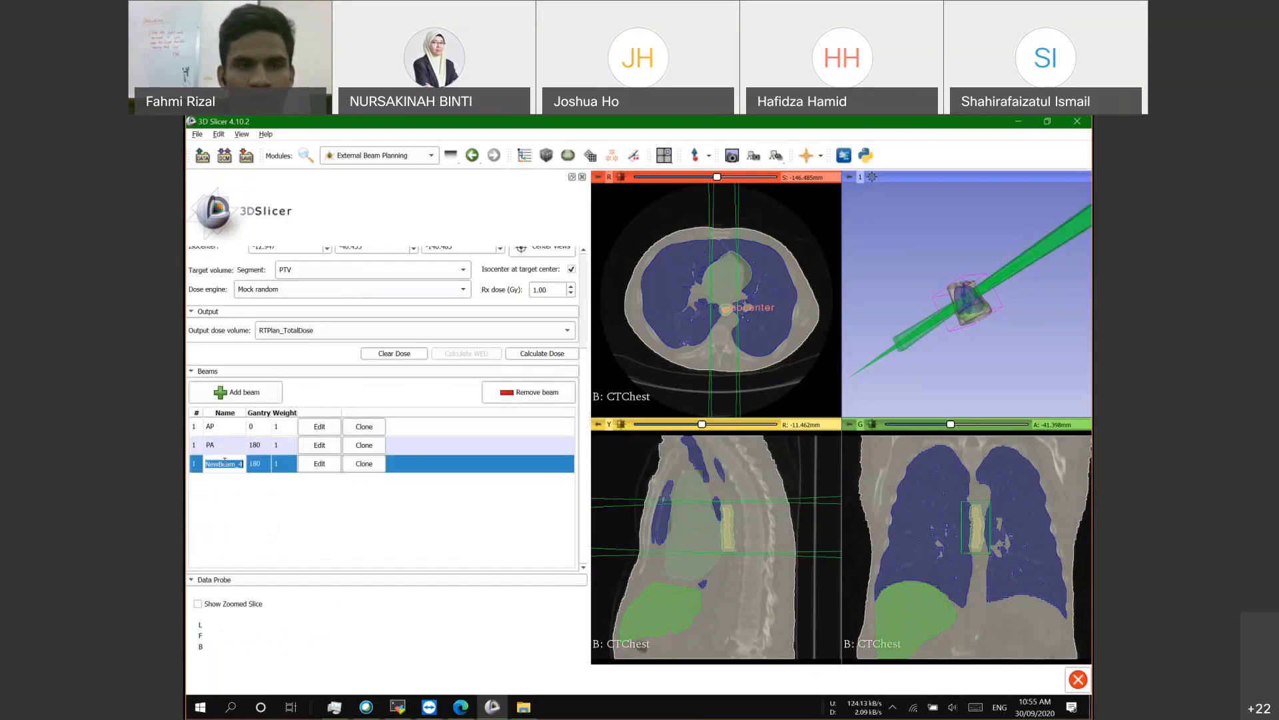
pyautogui.click(320, 463)
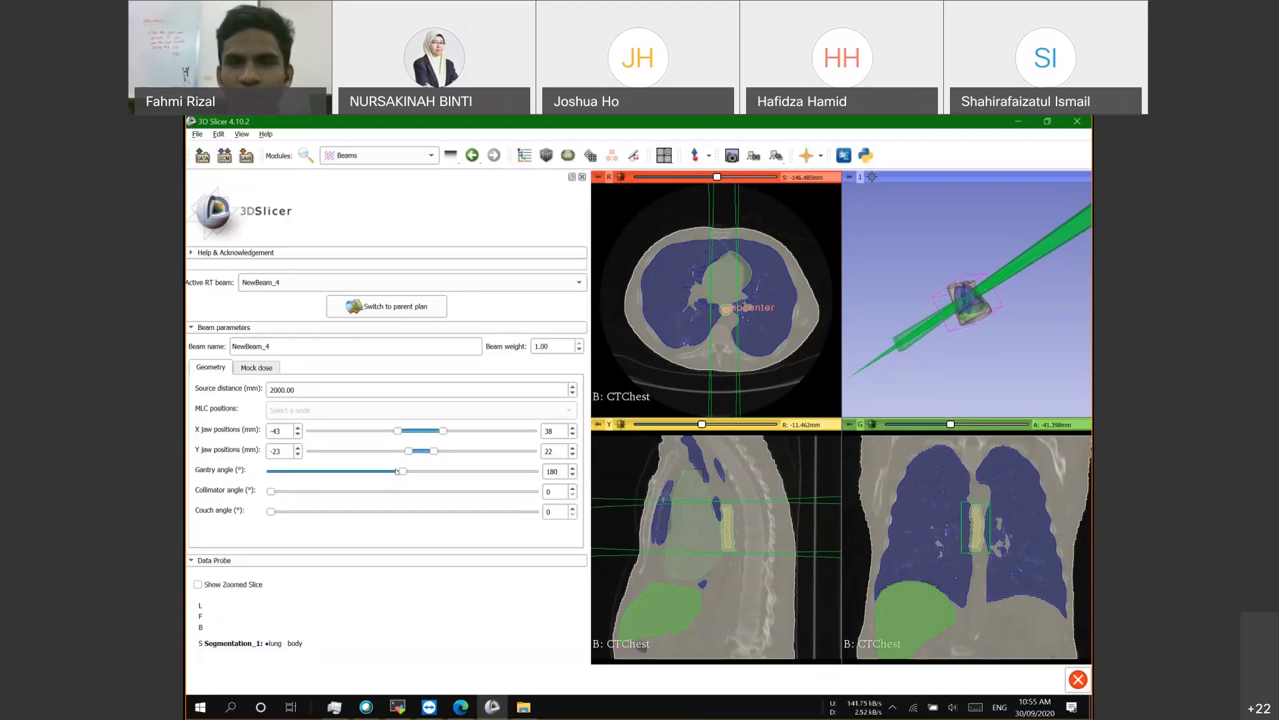
# Step: Rotate NewBeam_4's gantry angle to 110°
pyautogui.click(341, 466)
pyautogui.moveTo(341, 467); pyautogui.dragTo(357, 467)
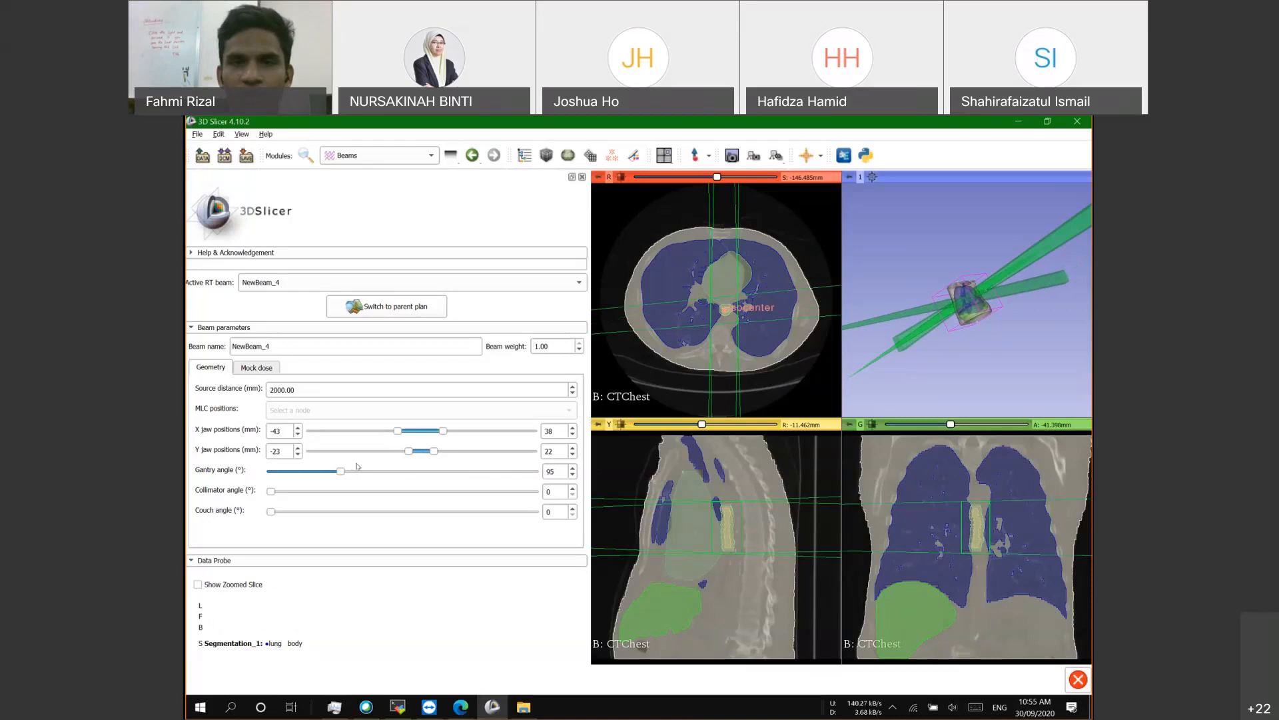
pyautogui.click(366, 471)
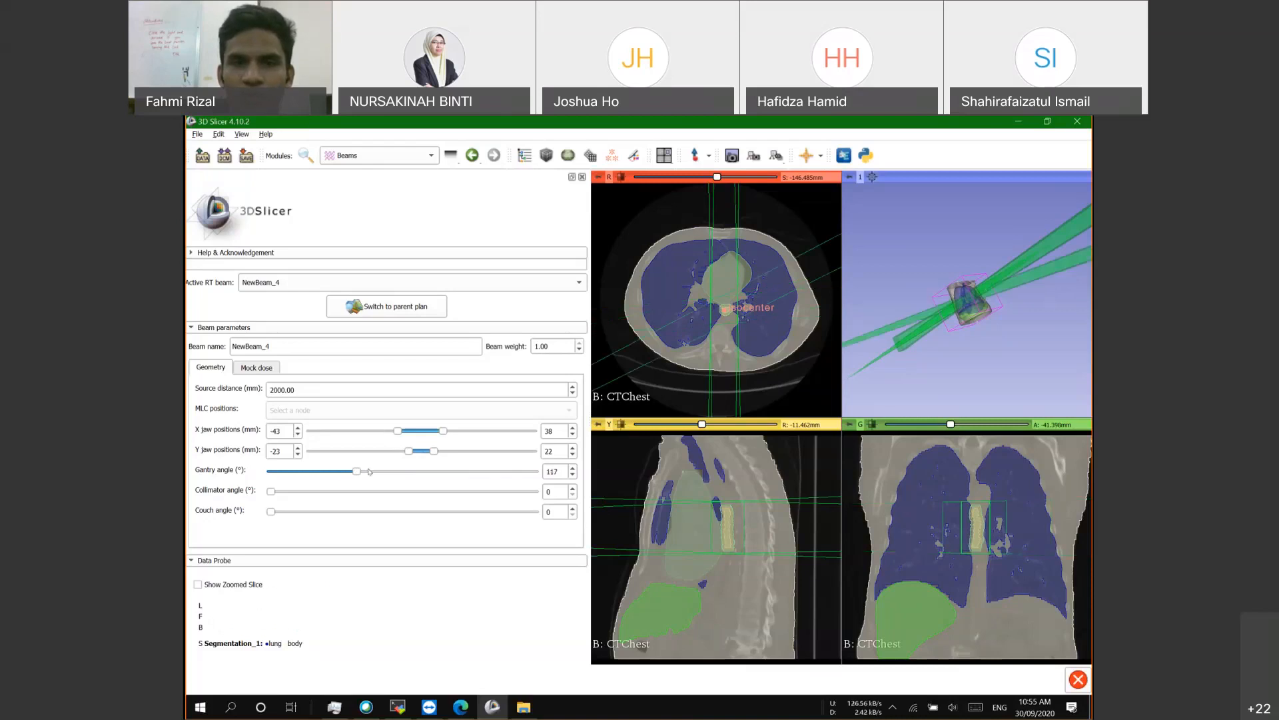
pyautogui.moveTo(365, 471); pyautogui.dragTo(364, 471)
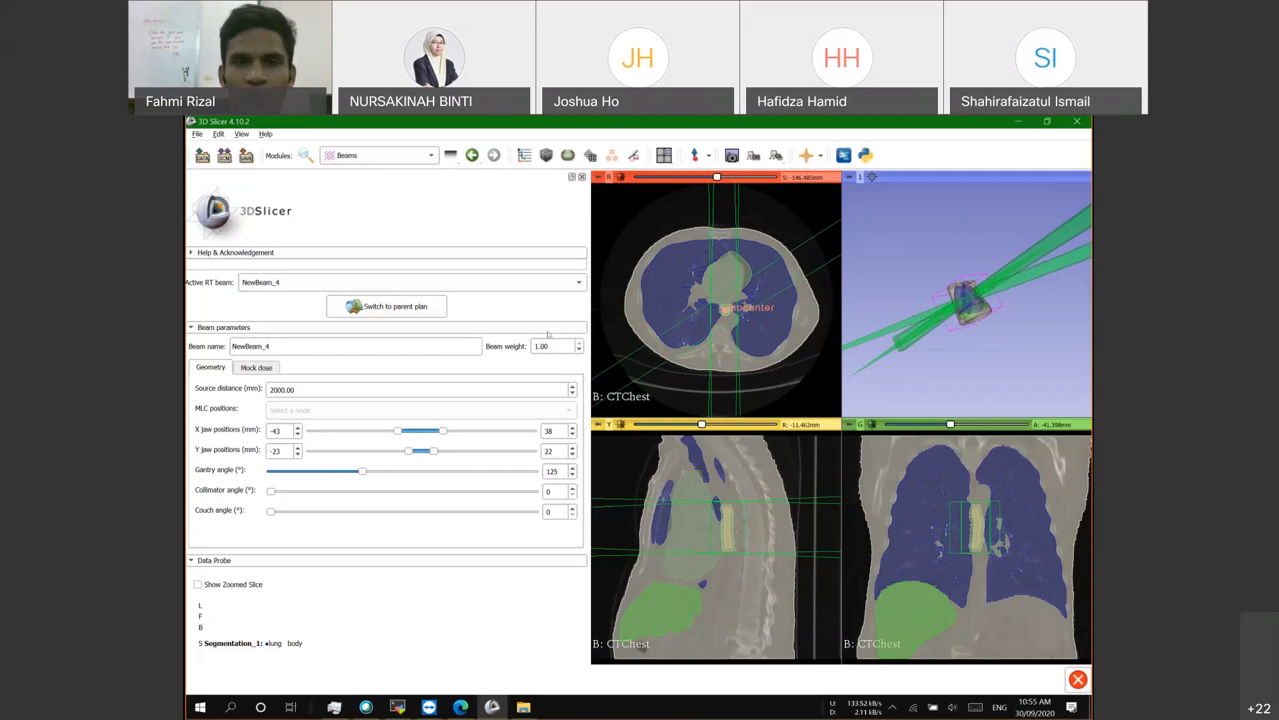
pyautogui.press('Left')
pyautogui.press('Left')
pyautogui.press('Left')
pyautogui.press('Left')
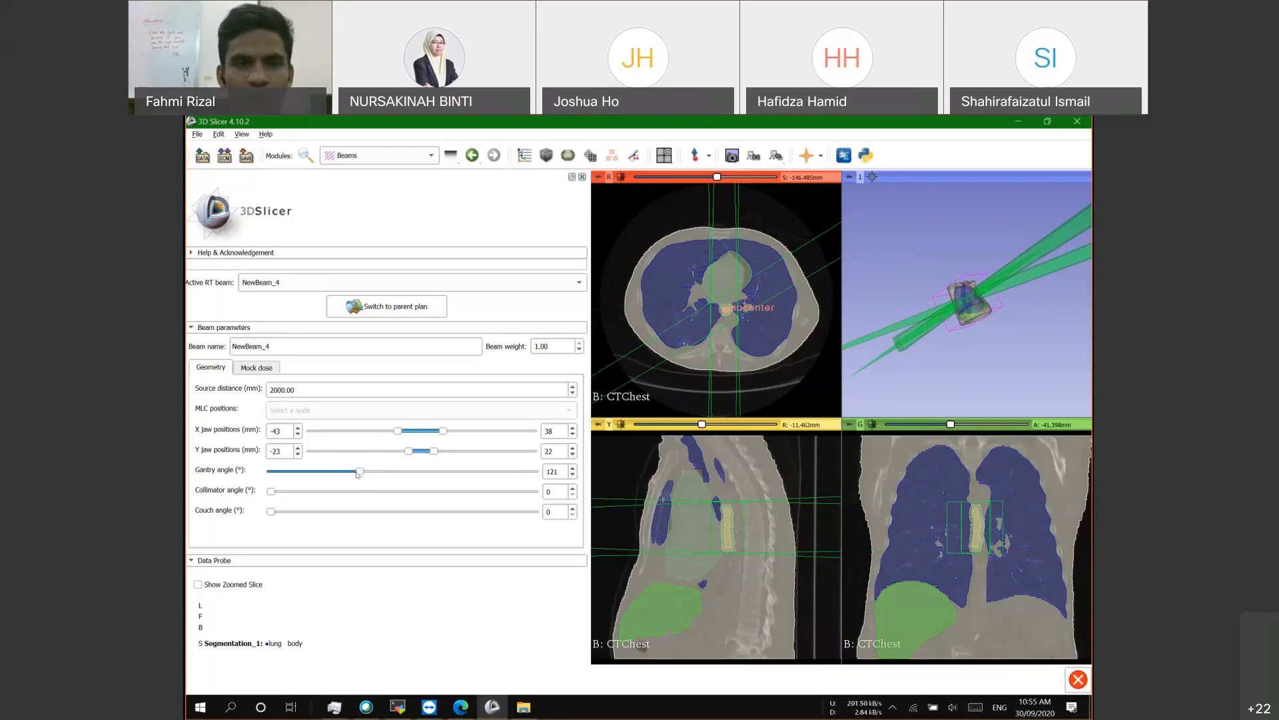
pyautogui.moveTo(358, 474); pyautogui.dragTo(351, 472)
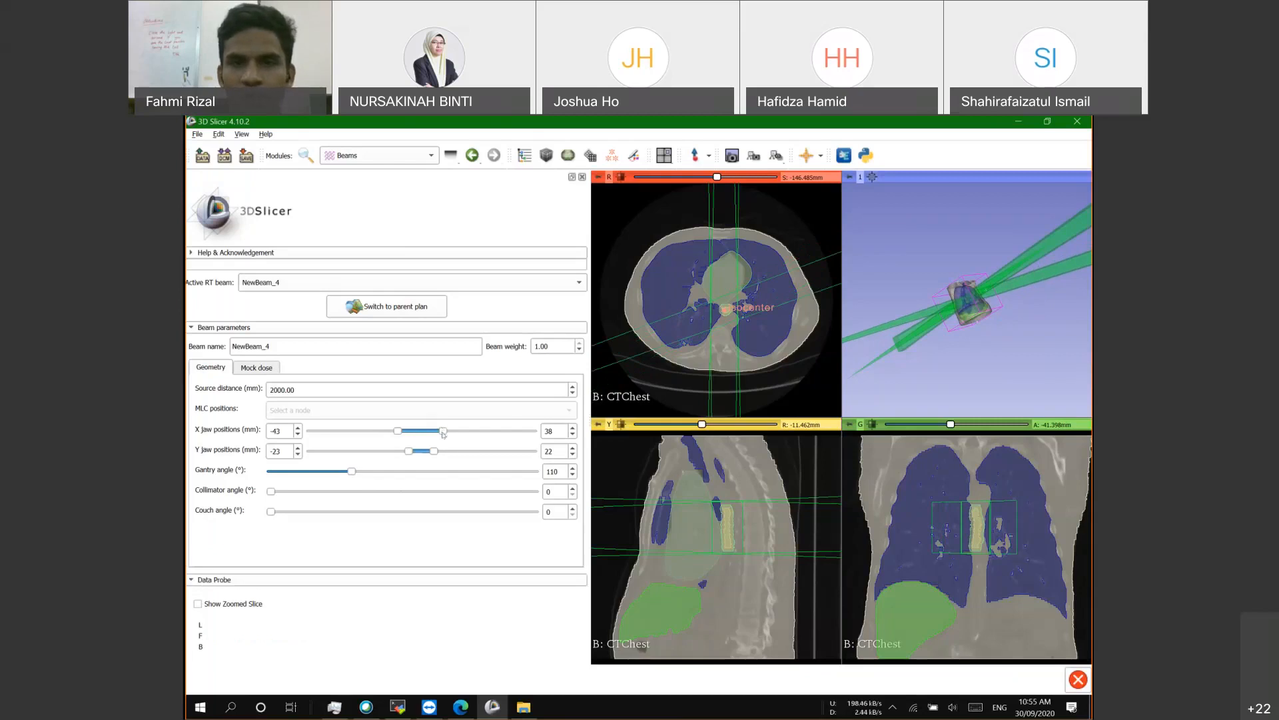
# Step: Set NewBeam_4's X jaws to -43/40, Y jaws to -16/14, and source distance to 1000 mm
pyautogui.moveTo(442, 432); pyautogui.dragTo(444, 432)
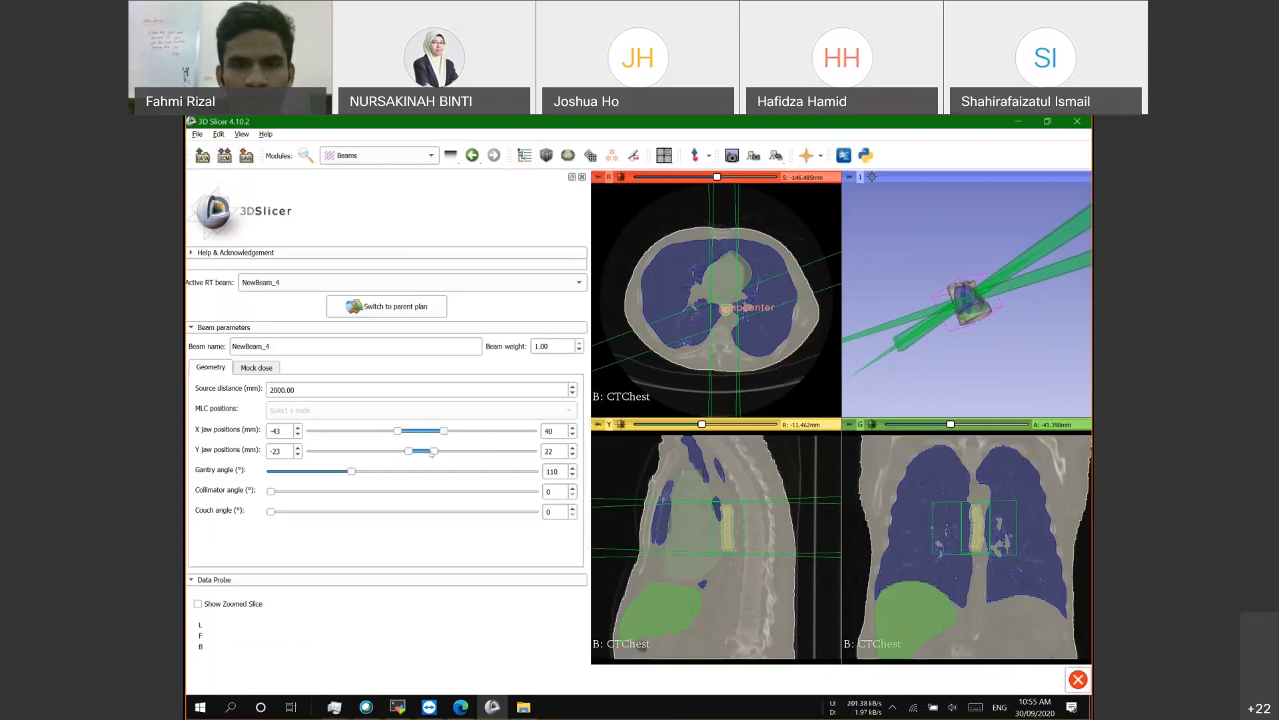
pyautogui.moveTo(428, 452); pyautogui.dragTo(417, 453)
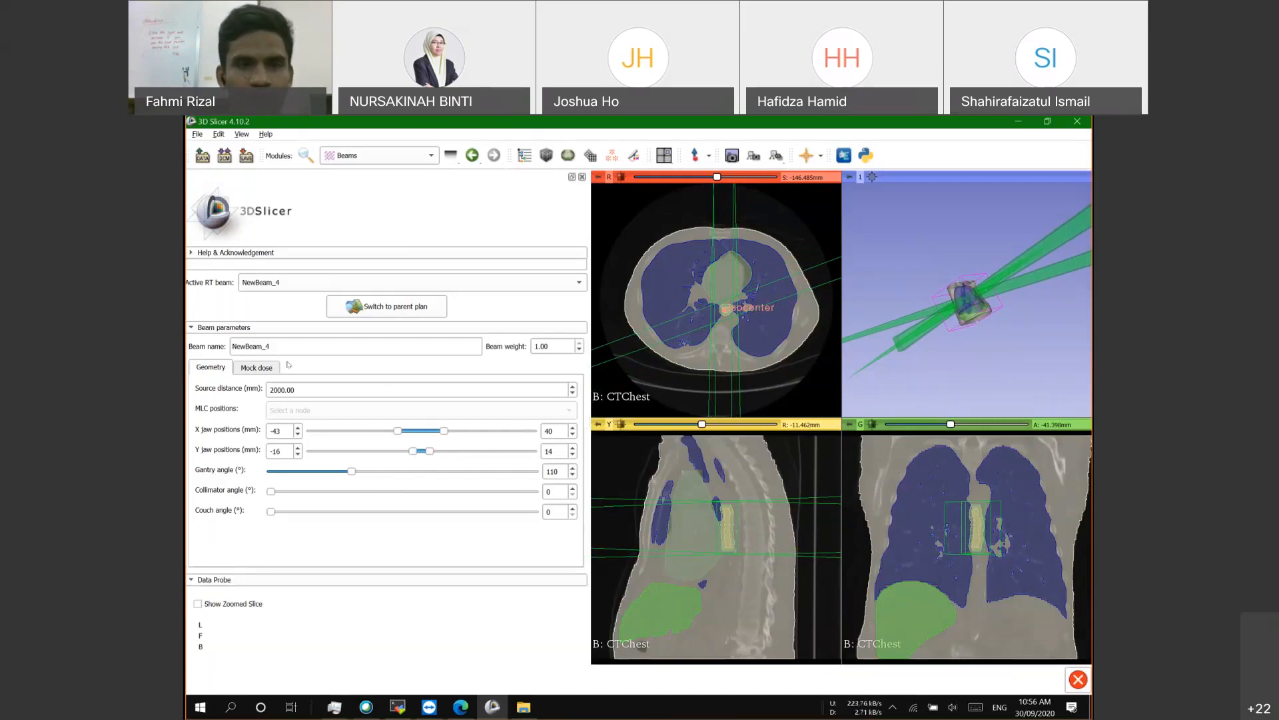
pyautogui.moveTo(274, 389); pyautogui.dragTo(268, 390)
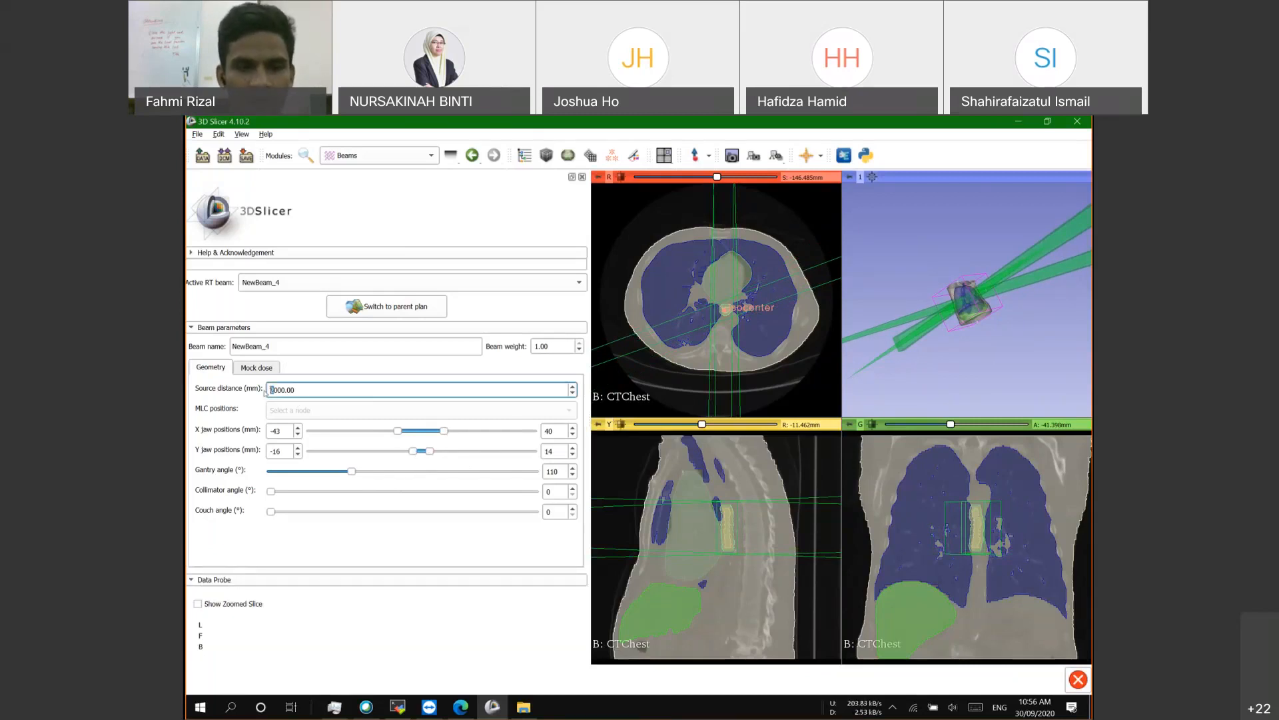
pyautogui.write('1')
pyautogui.press('Return')
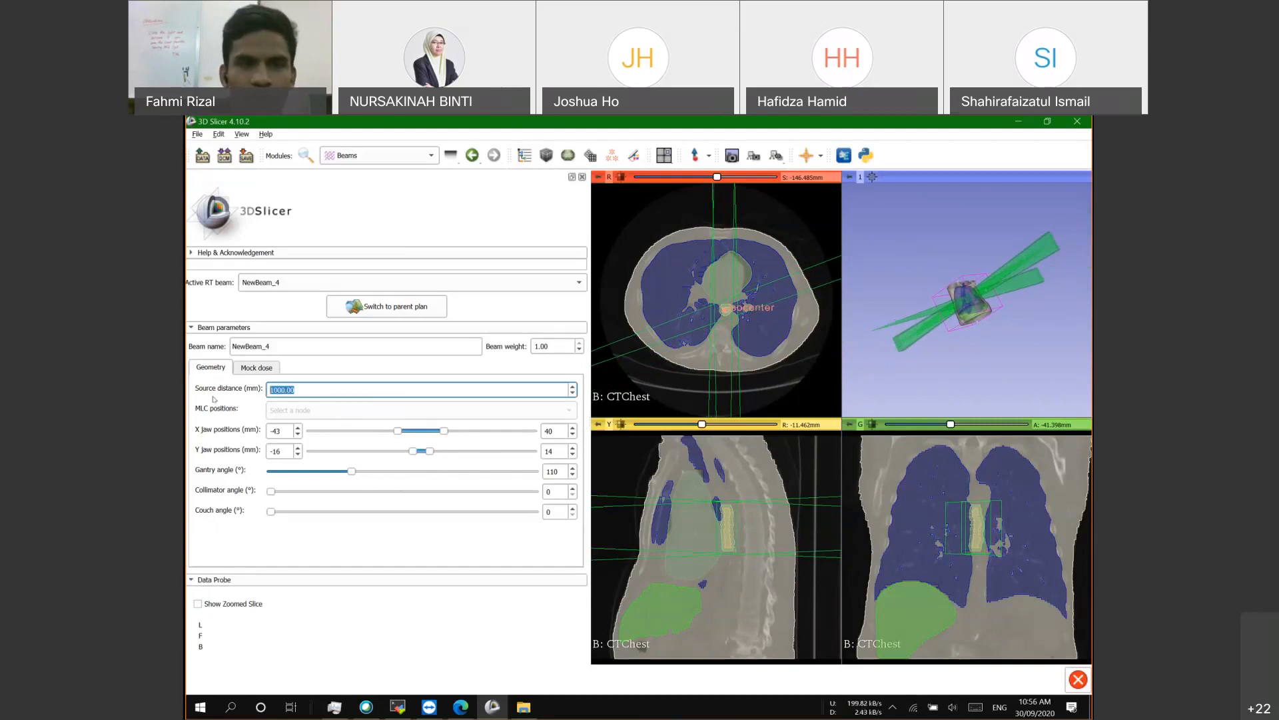
pyautogui.click(366, 307)
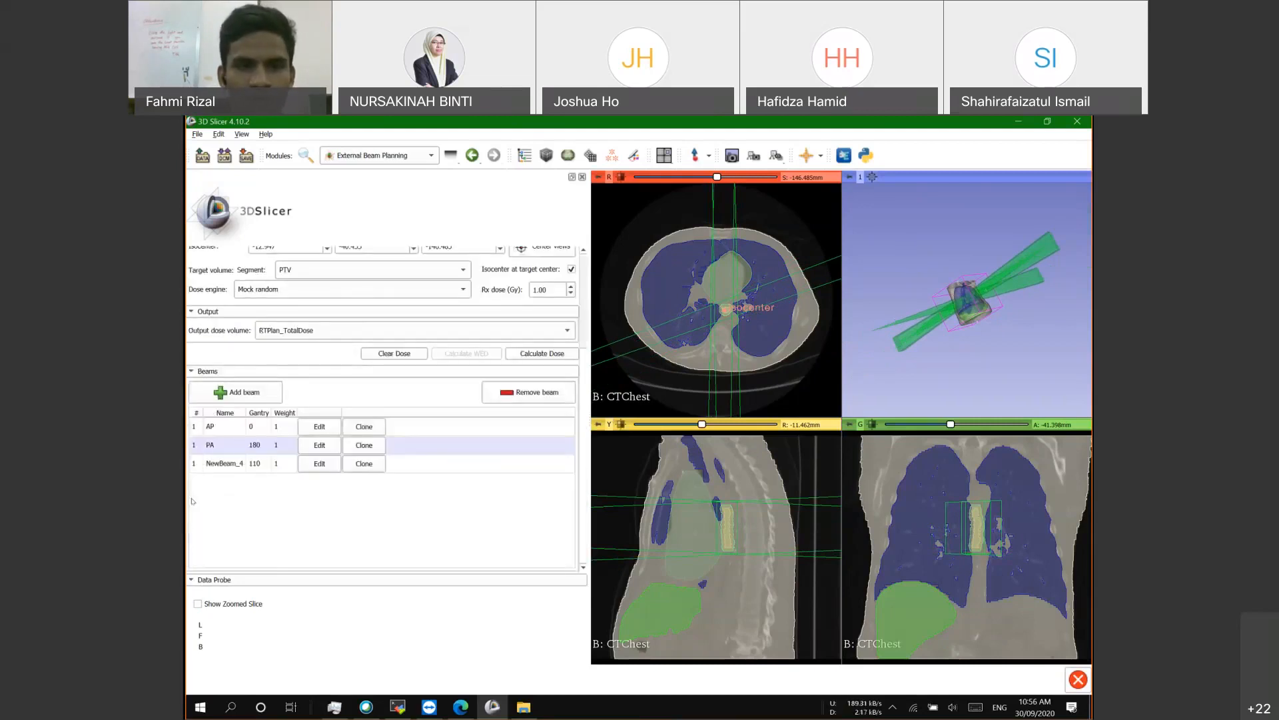
# Step: Rename beam NewBeam_4 to angle_110
pyautogui.doubleClick(218, 467)
pyautogui.write('angle_110')
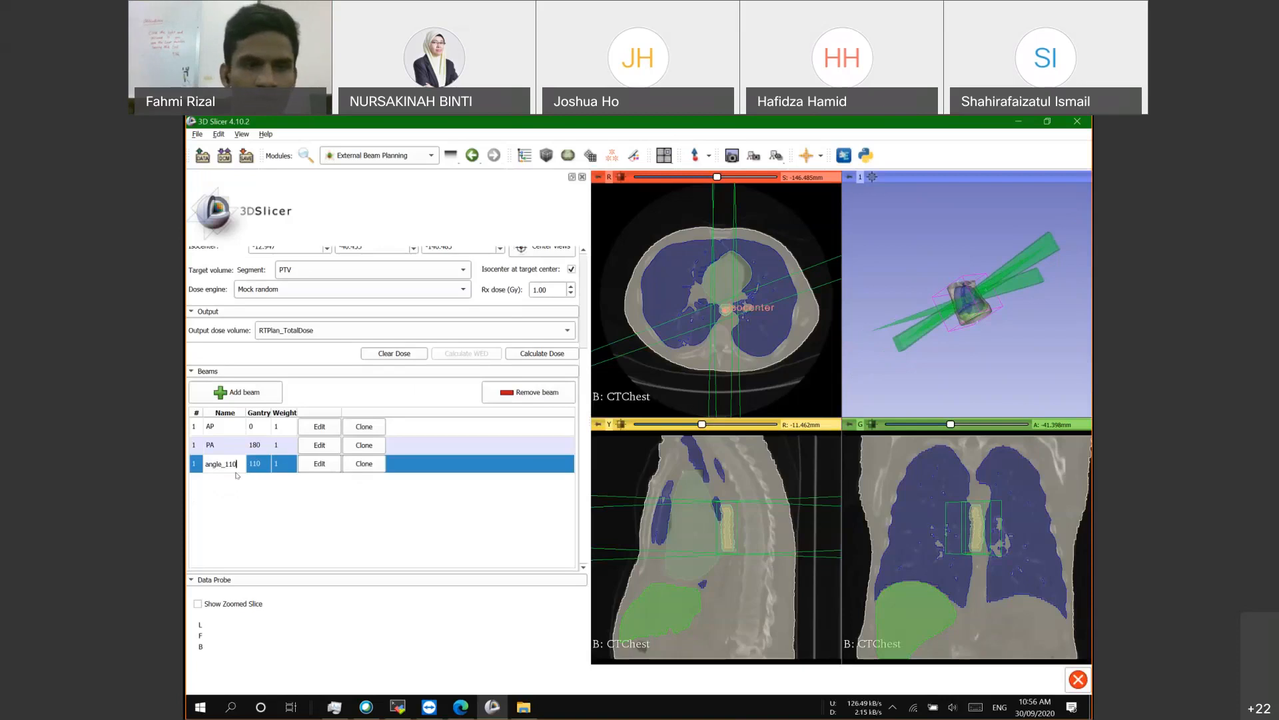
pyautogui.press('Return')
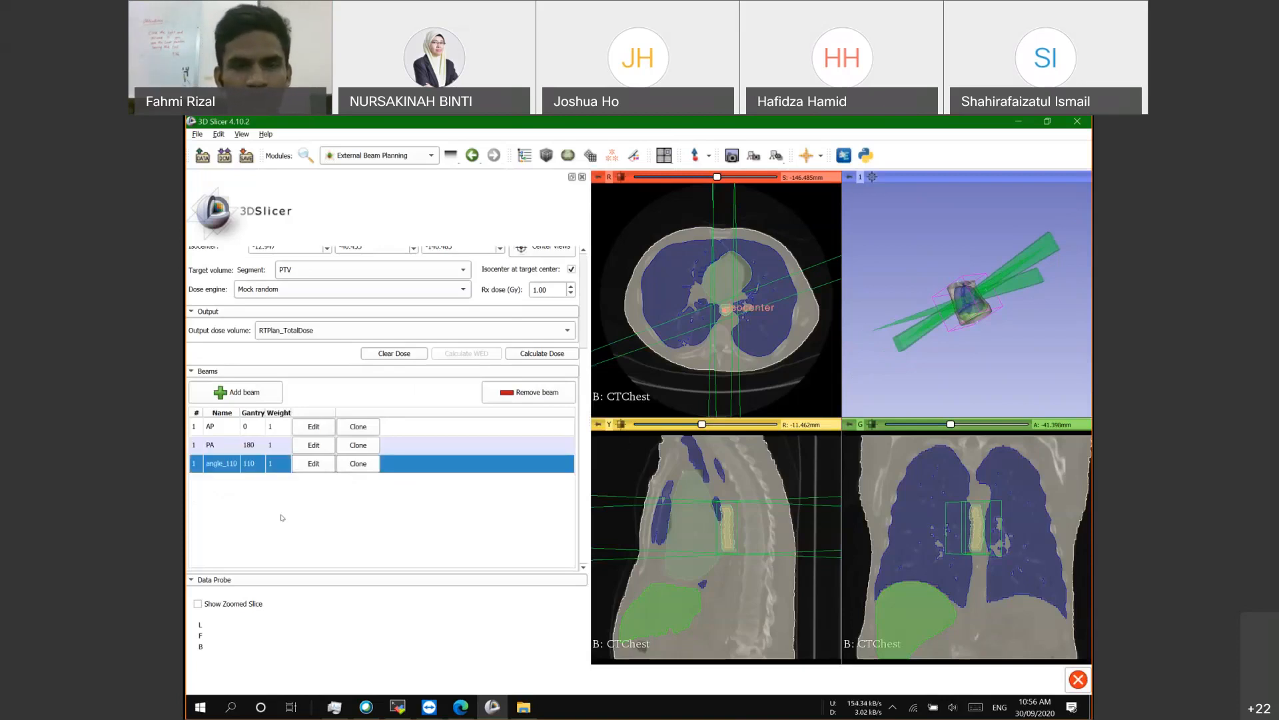
# Step: Give NewBeam_5 a 246° gantry angle and 1000 mm source distance, then return to the parent plan
pyautogui.click(313, 481)
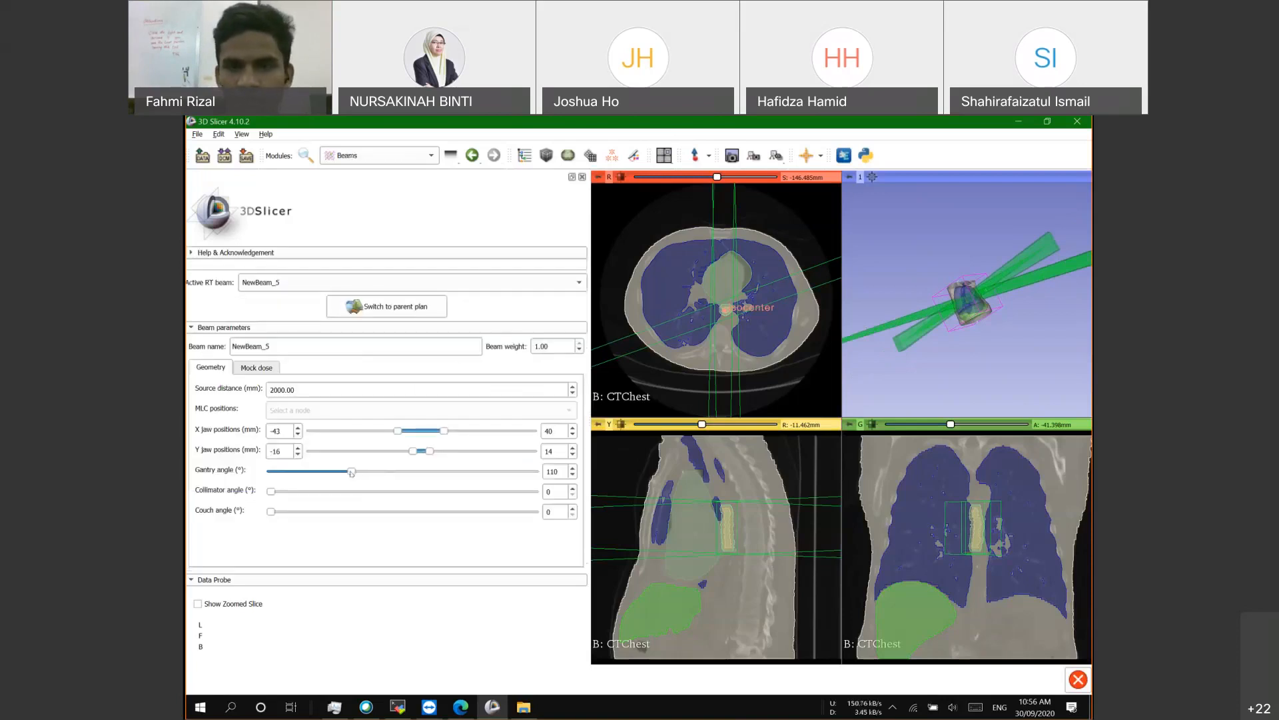
pyautogui.moveTo(394, 477); pyautogui.dragTo(452, 471)
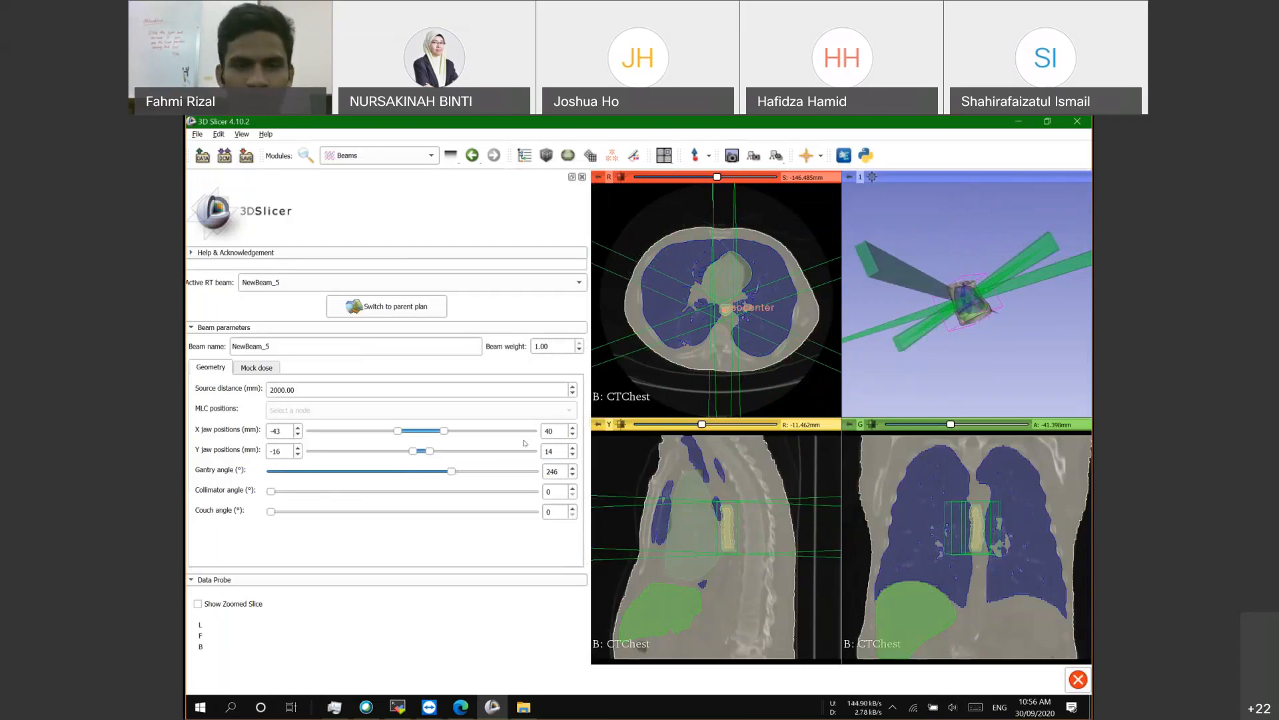
pyautogui.click(273, 390)
pyautogui.press('BackSpace')
pyautogui.write('1')
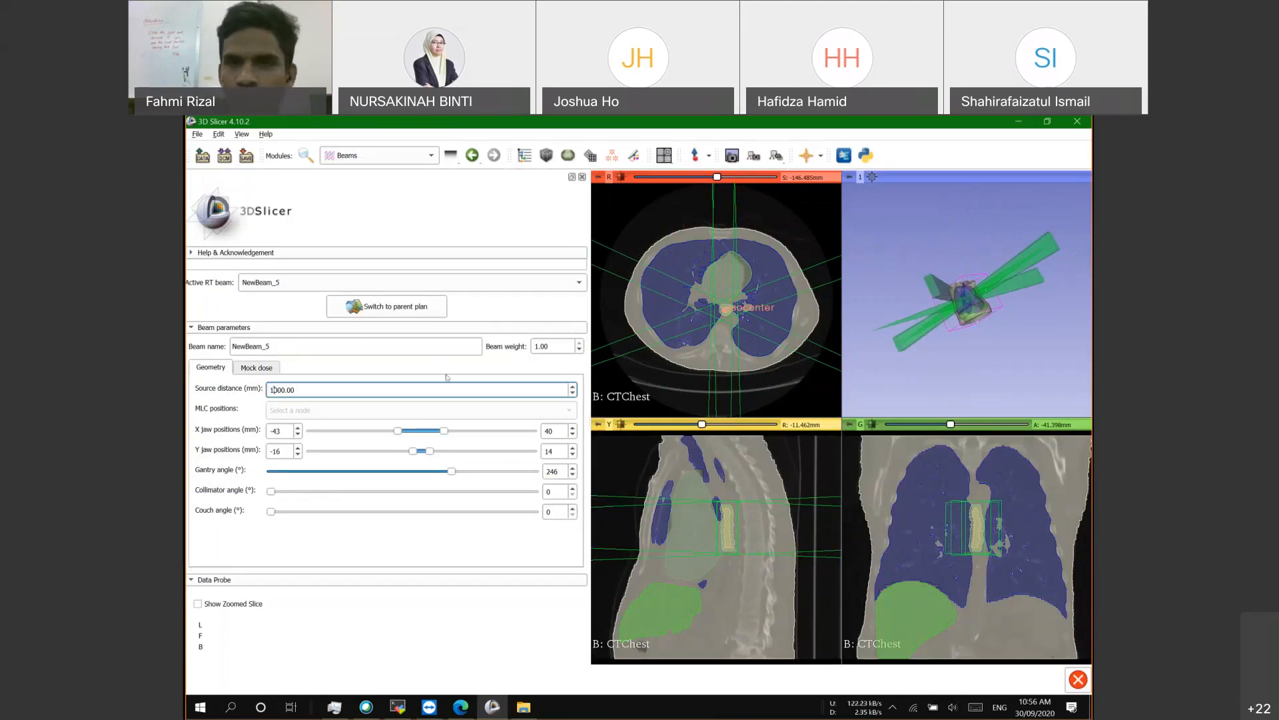
pyautogui.click(413, 308)
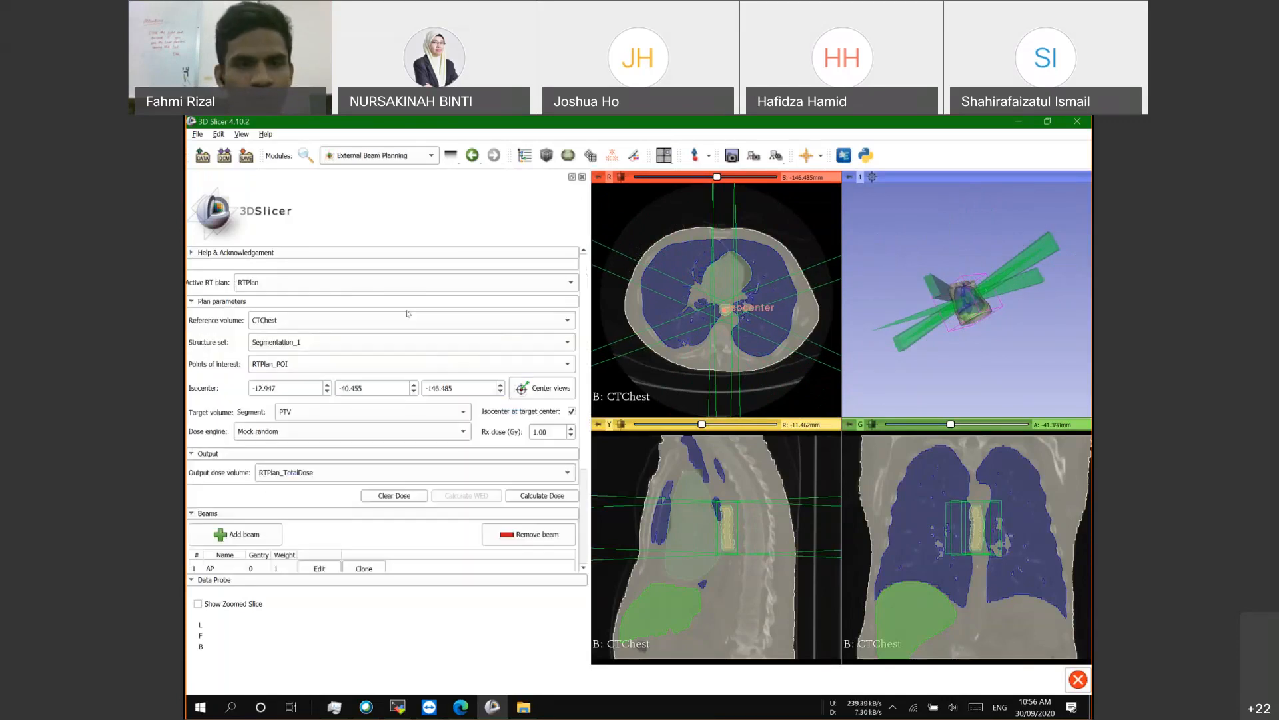
# Step: Rename beam NewBeam_5 to angle_246
pyautogui.scroll(-4, 227, 486)
pyautogui.doubleClick(226, 482)
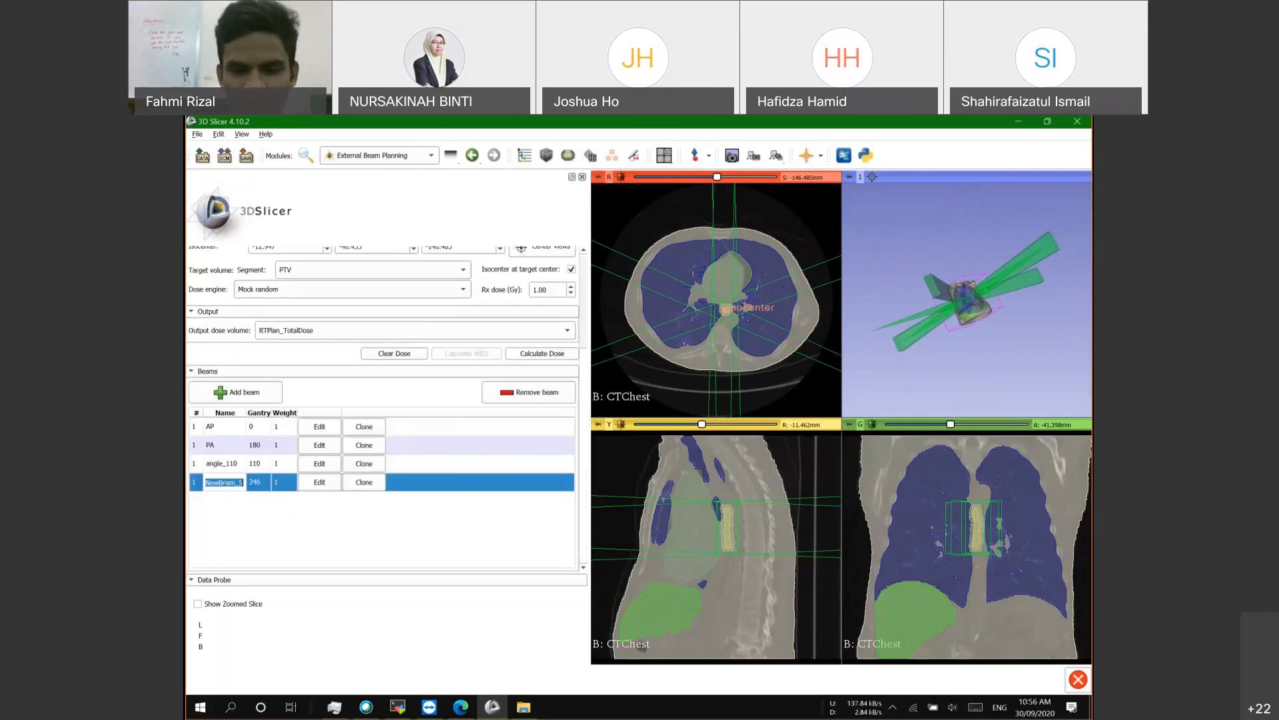
pyautogui.write('angle')
pyautogui.press('Return')
pyautogui.write('_246')
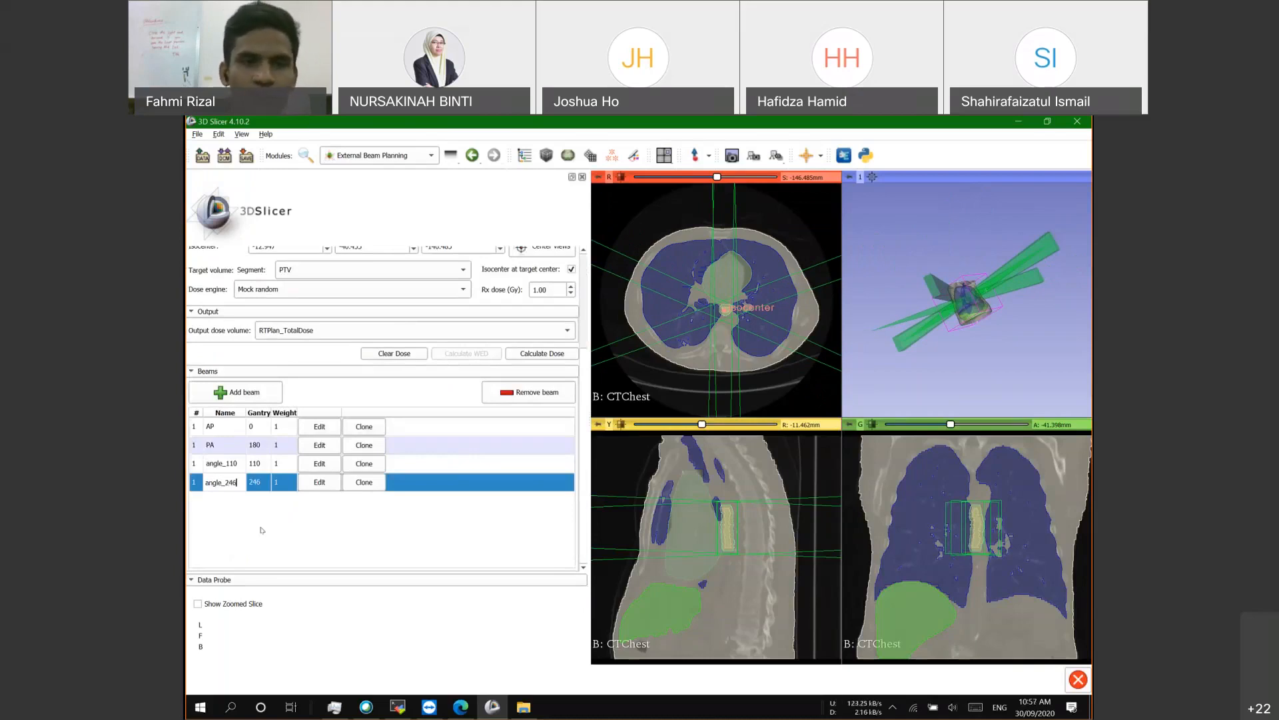
pyautogui.press('Return')
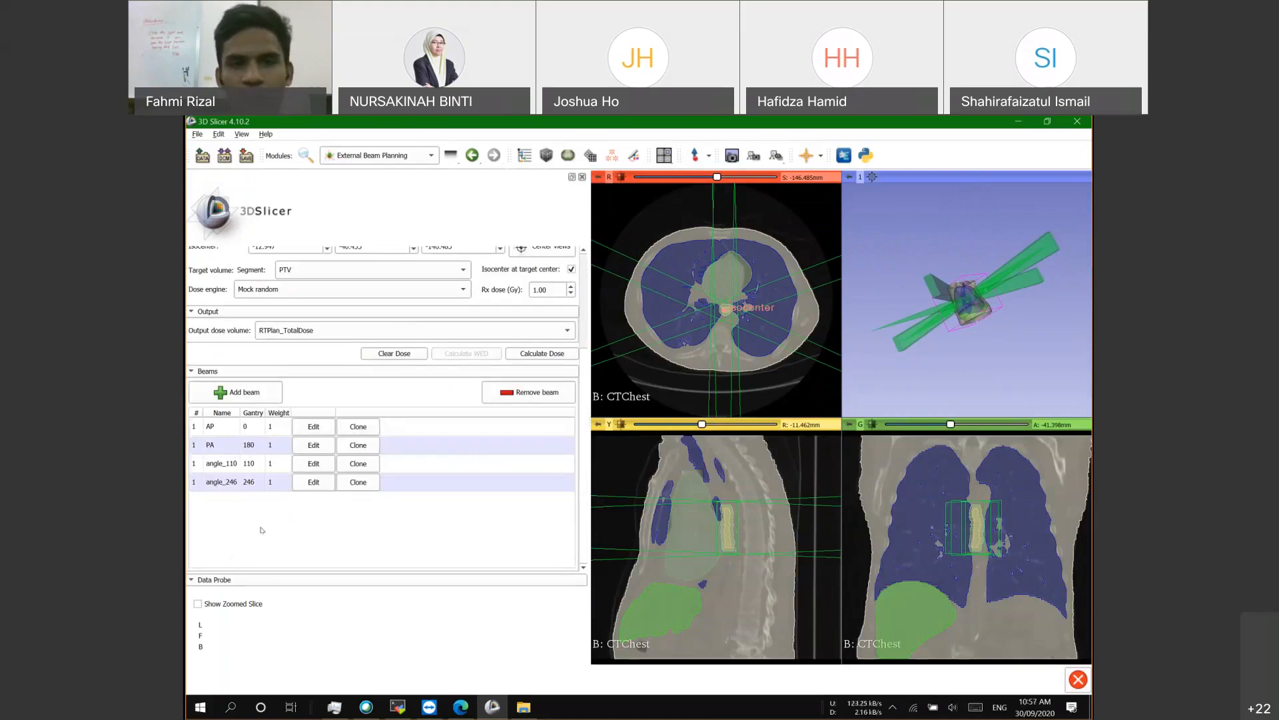
# Step: Rotate and zoom the 3D view to inspect the four beams converging on the chest
pyautogui.scroll(5, 383, 547)
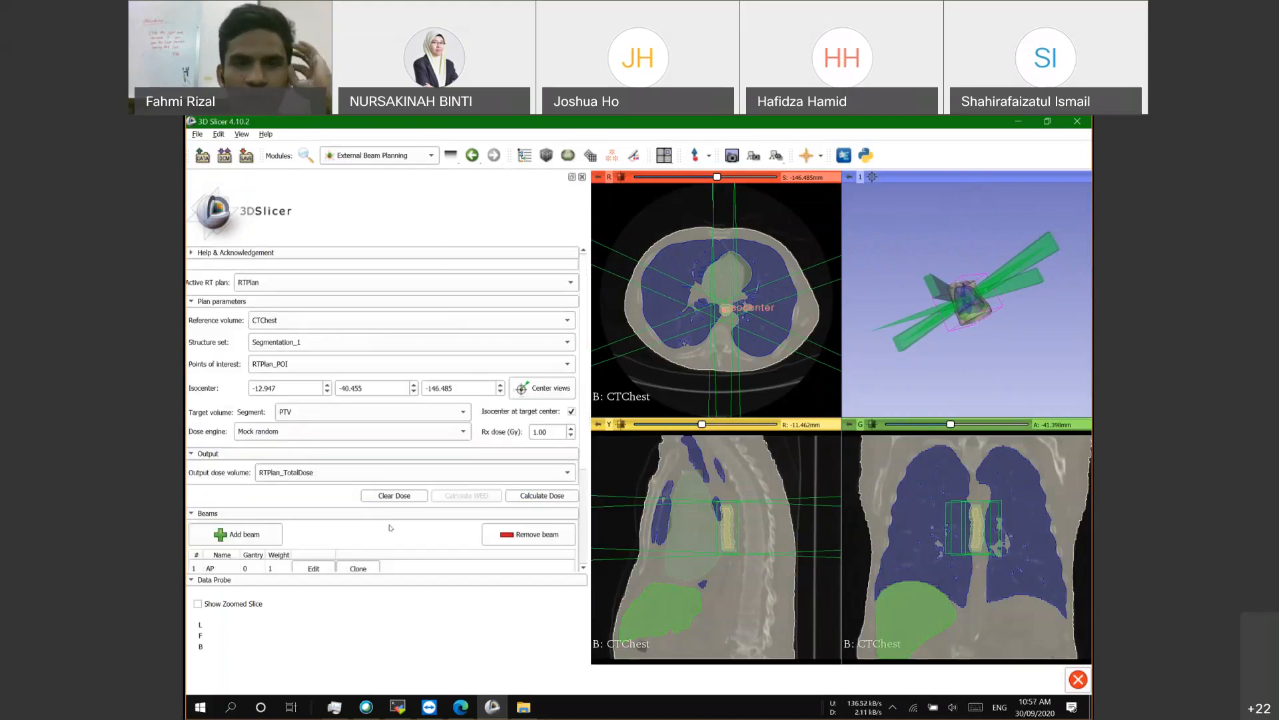
pyautogui.scroll(-5, 395, 485)
pyautogui.scroll(5, 304, 468)
pyautogui.scroll(-5, 304, 468)
pyautogui.scroll(3, 320, 420)
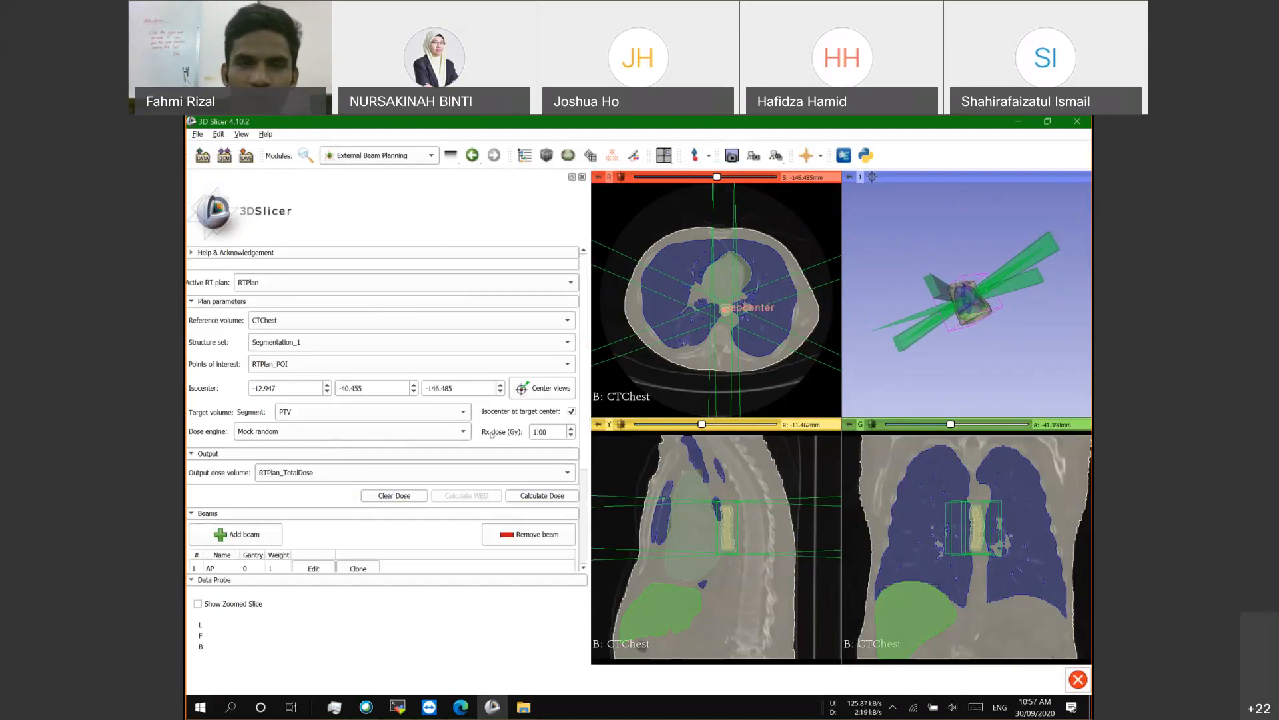
pyautogui.click(532, 430)
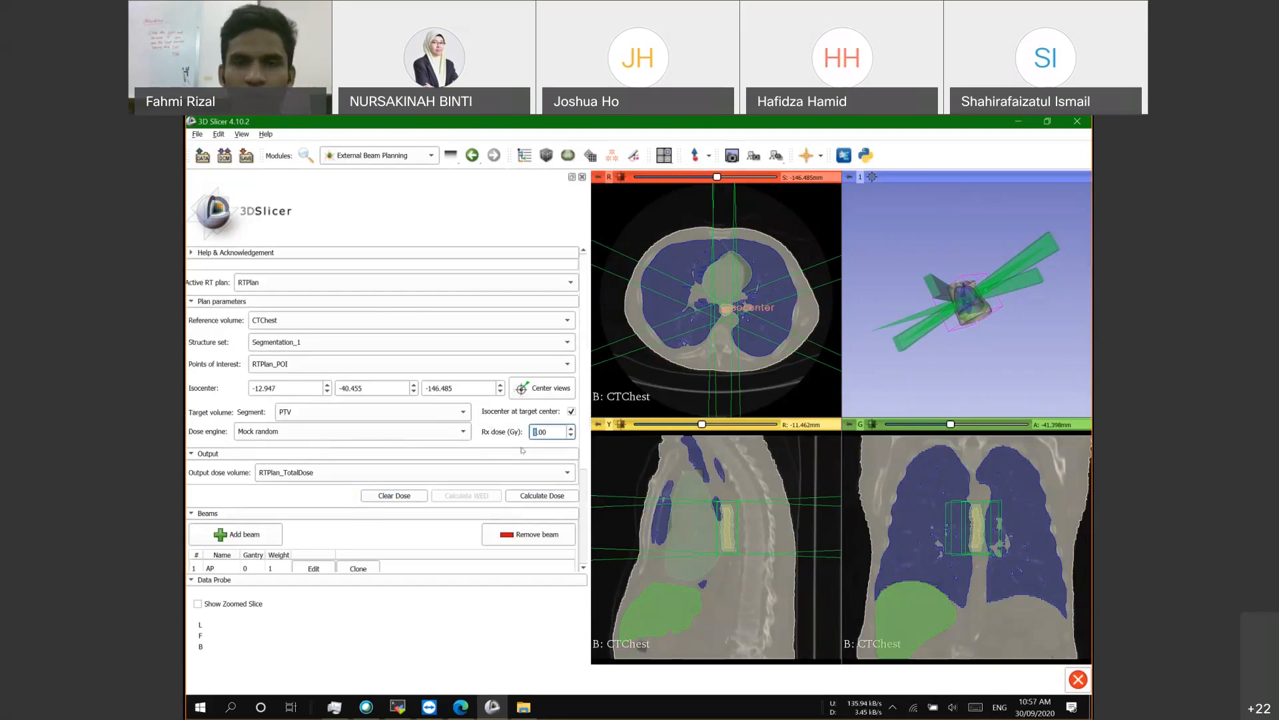
pyautogui.moveTo(956, 300); pyautogui.dragTo(921, 296)
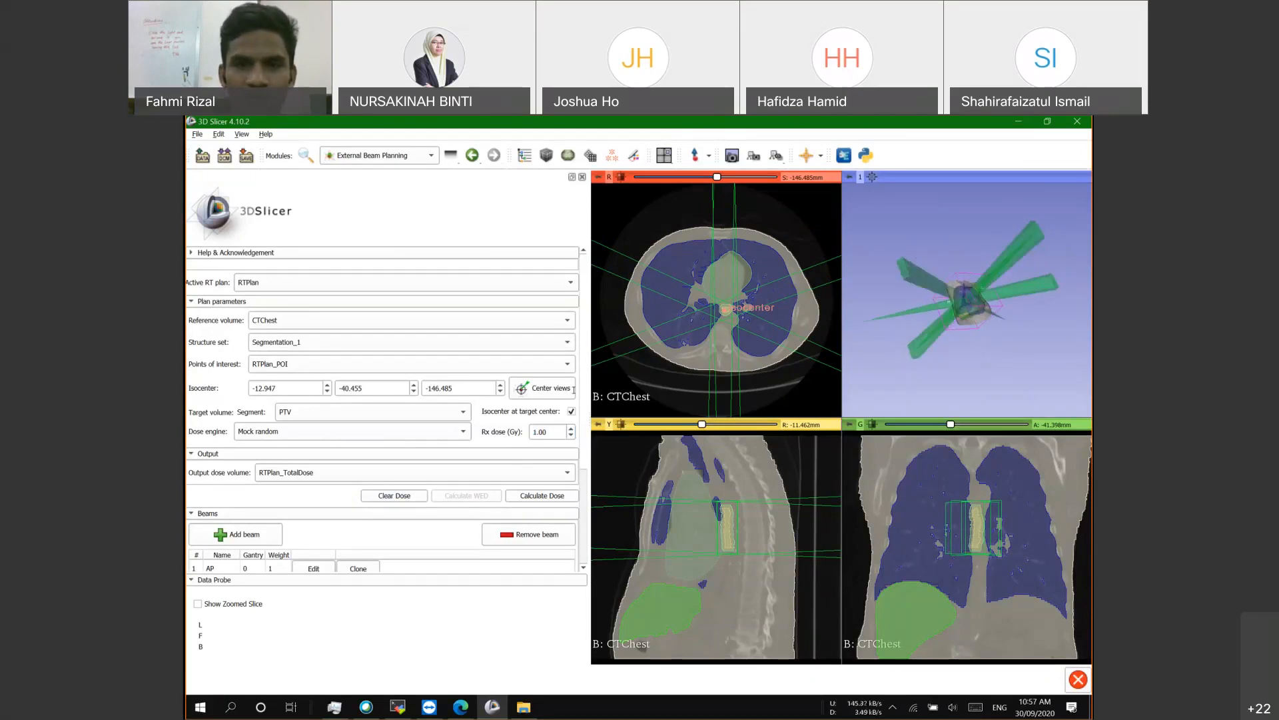
pyautogui.moveTo(1023, 391); pyautogui.dragTo(996, 345)
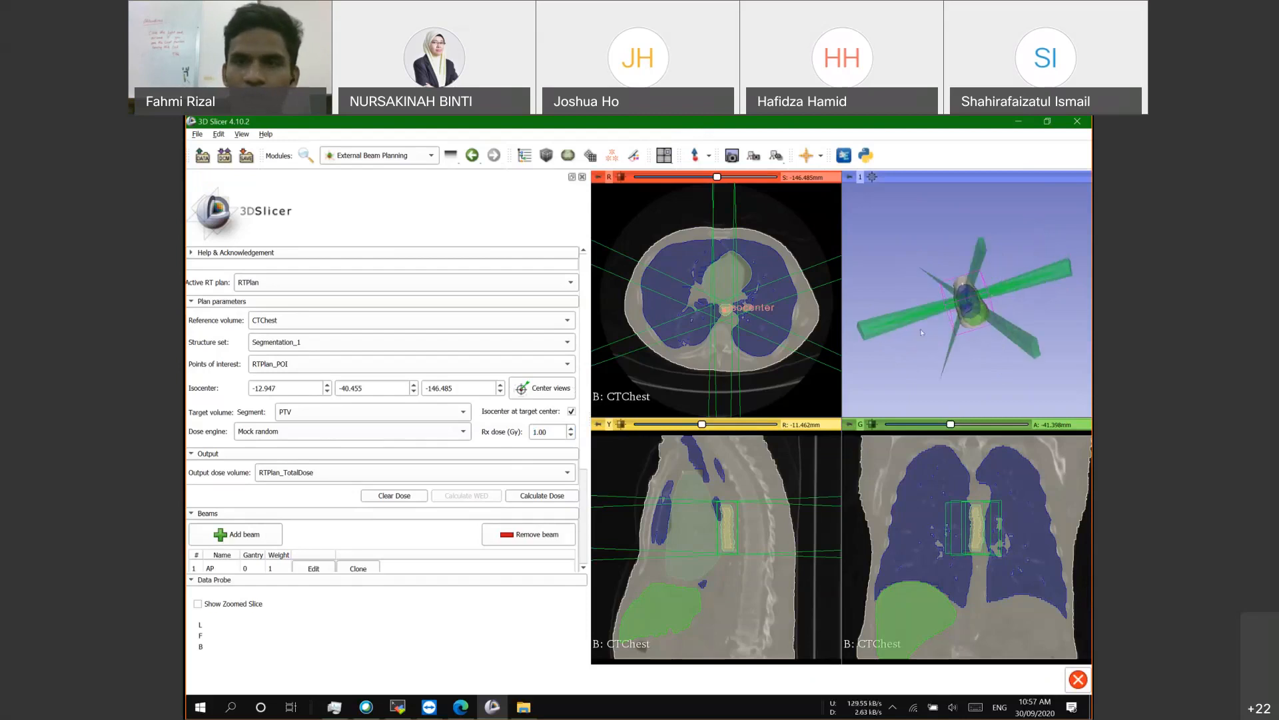
pyautogui.scroll(3, 950, 315)
pyautogui.moveTo(950, 315); pyautogui.dragTo(858, 334)
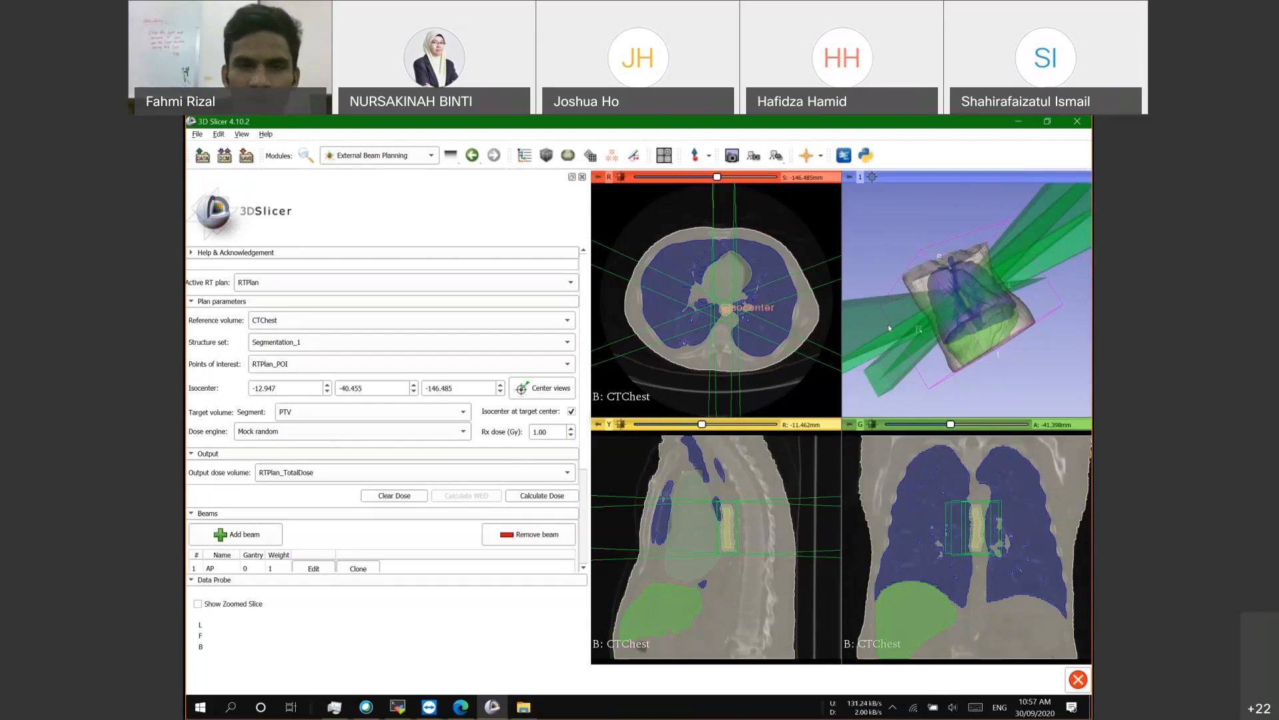
# Step: Change the Rx dose from 1.00 to 2.00 Gy, leaving the Mock random dose engine unchanged
pyautogui.click(536, 431)
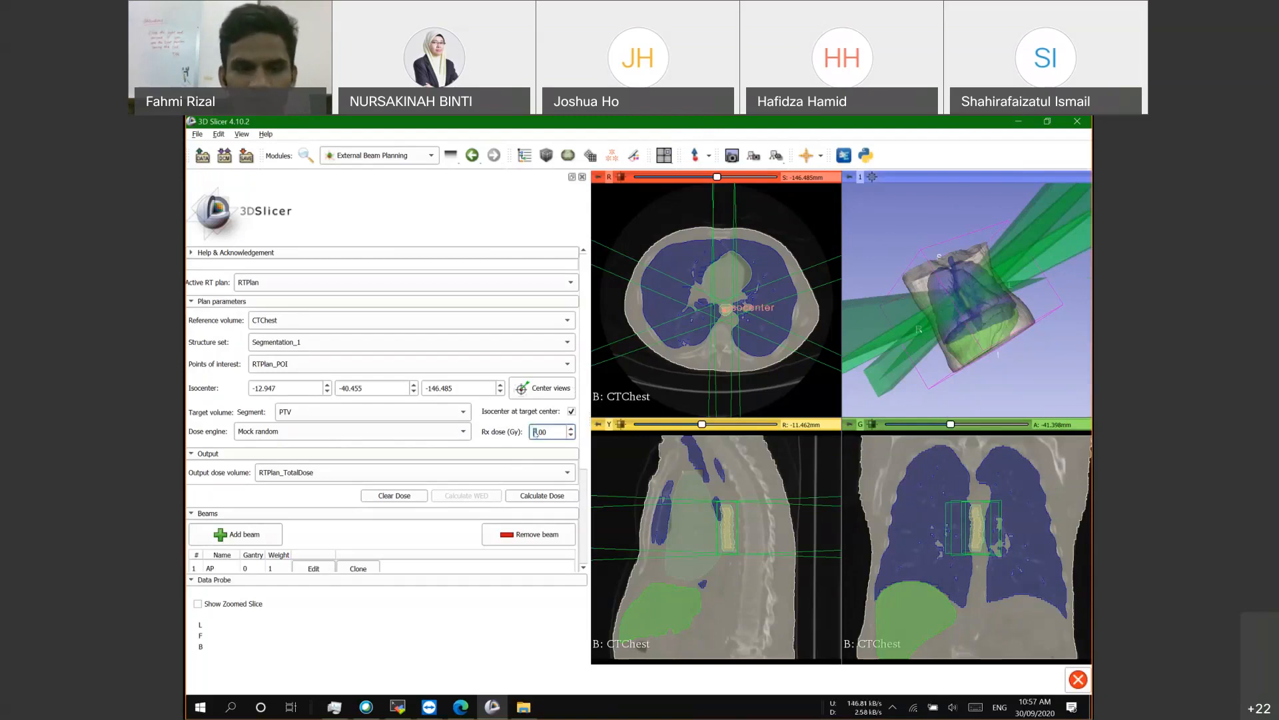
pyautogui.write('2')
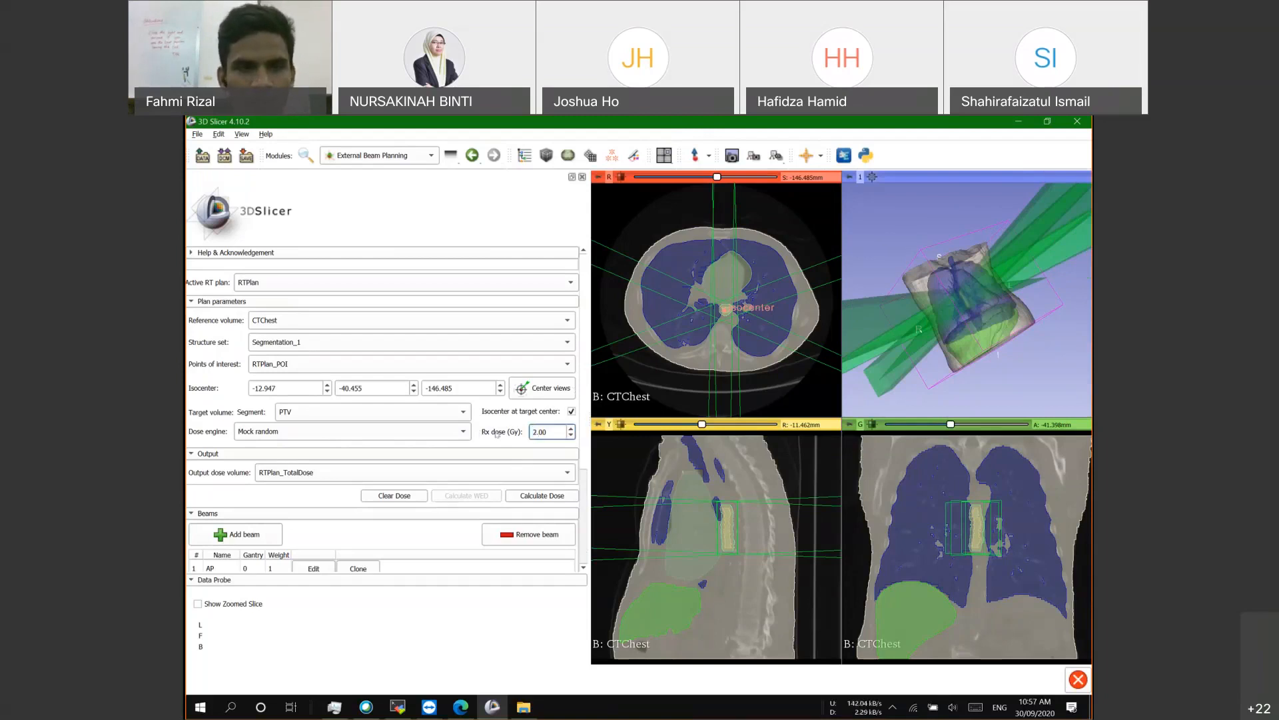
pyautogui.click(282, 432)
pyautogui.click(282, 432)
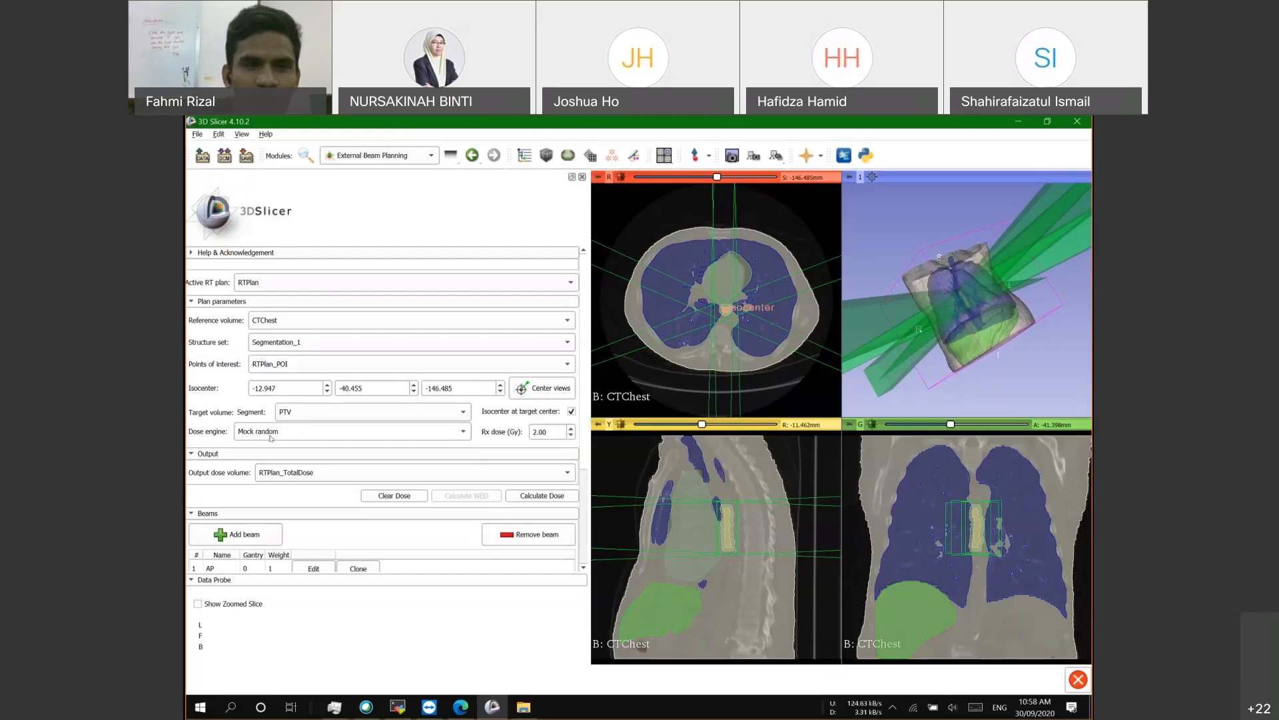
# Step: Review the available dose engines while keeping Mock random selected
pyautogui.click(272, 438)
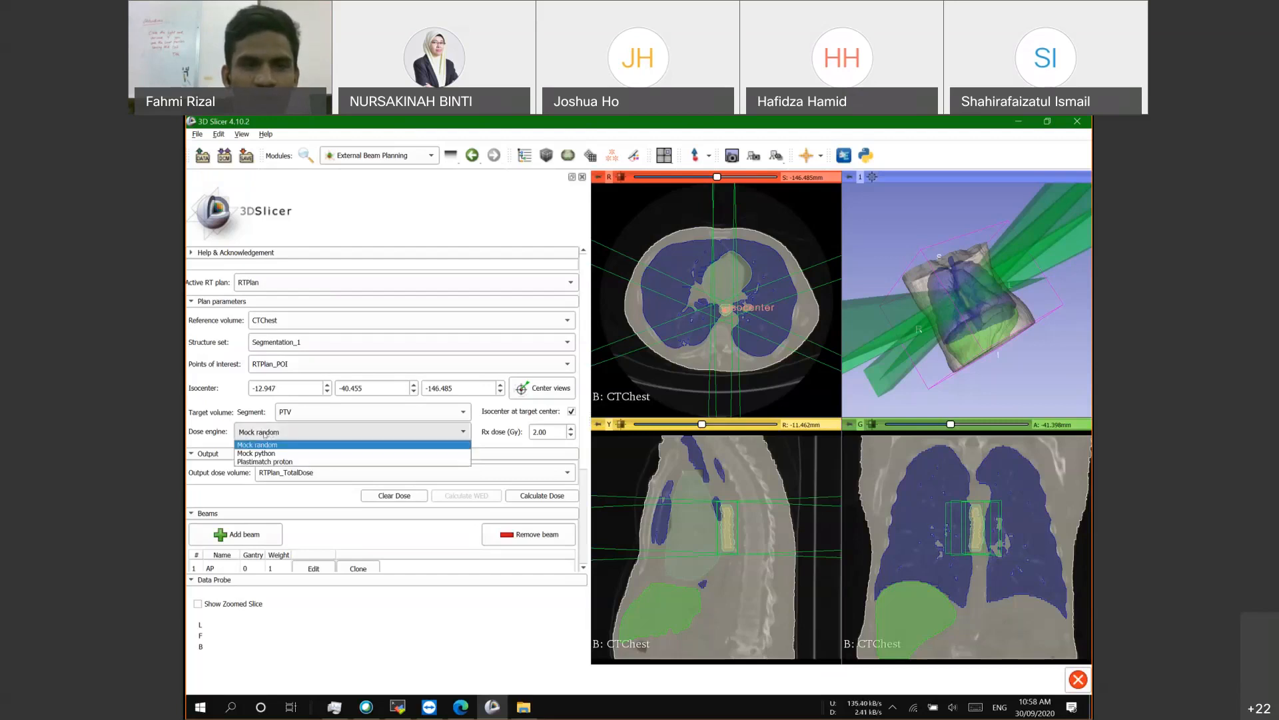
pyautogui.click(203, 432)
pyautogui.click(276, 433)
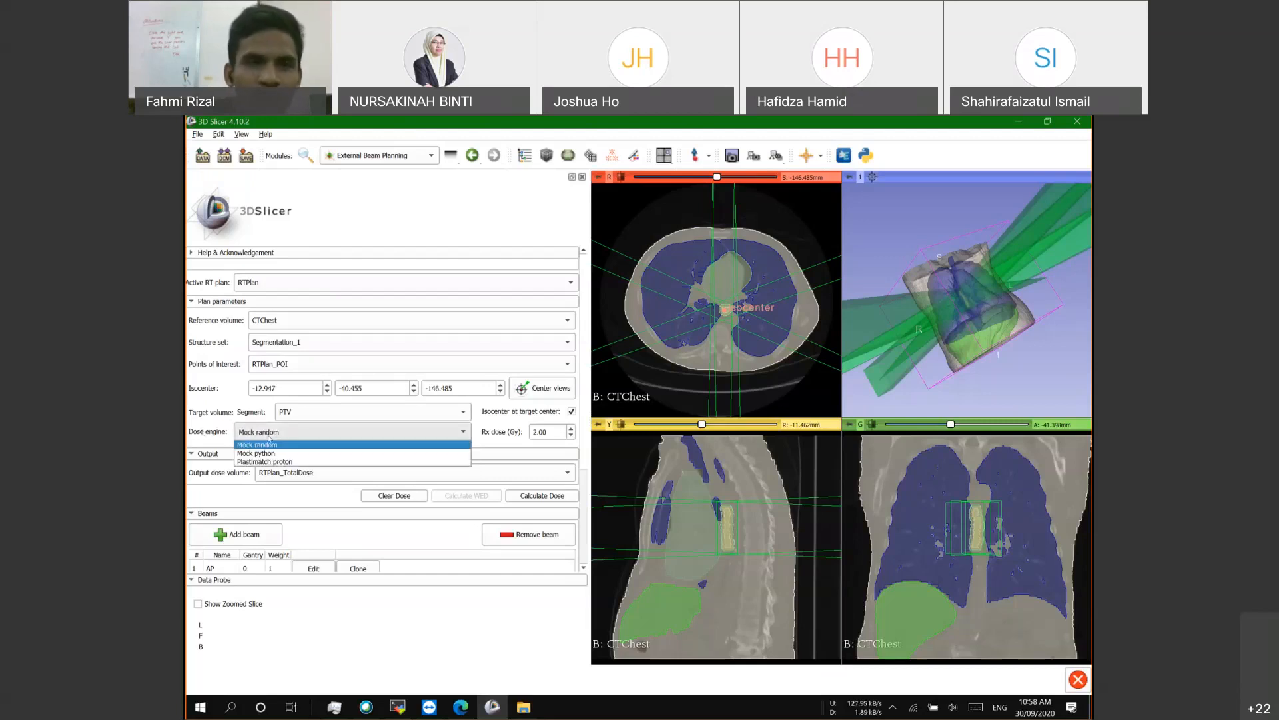
pyautogui.click(257, 447)
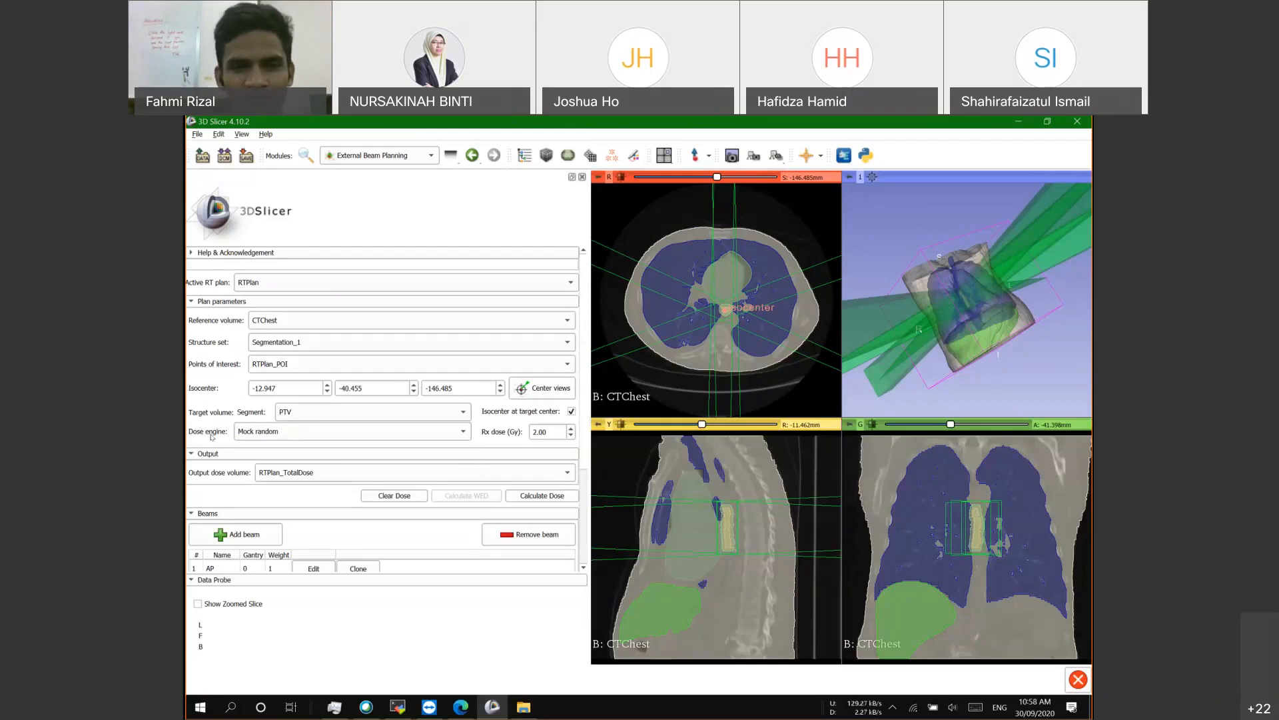
pyautogui.scroll(-3, 402, 500)
pyautogui.scroll(3, 368, 514)
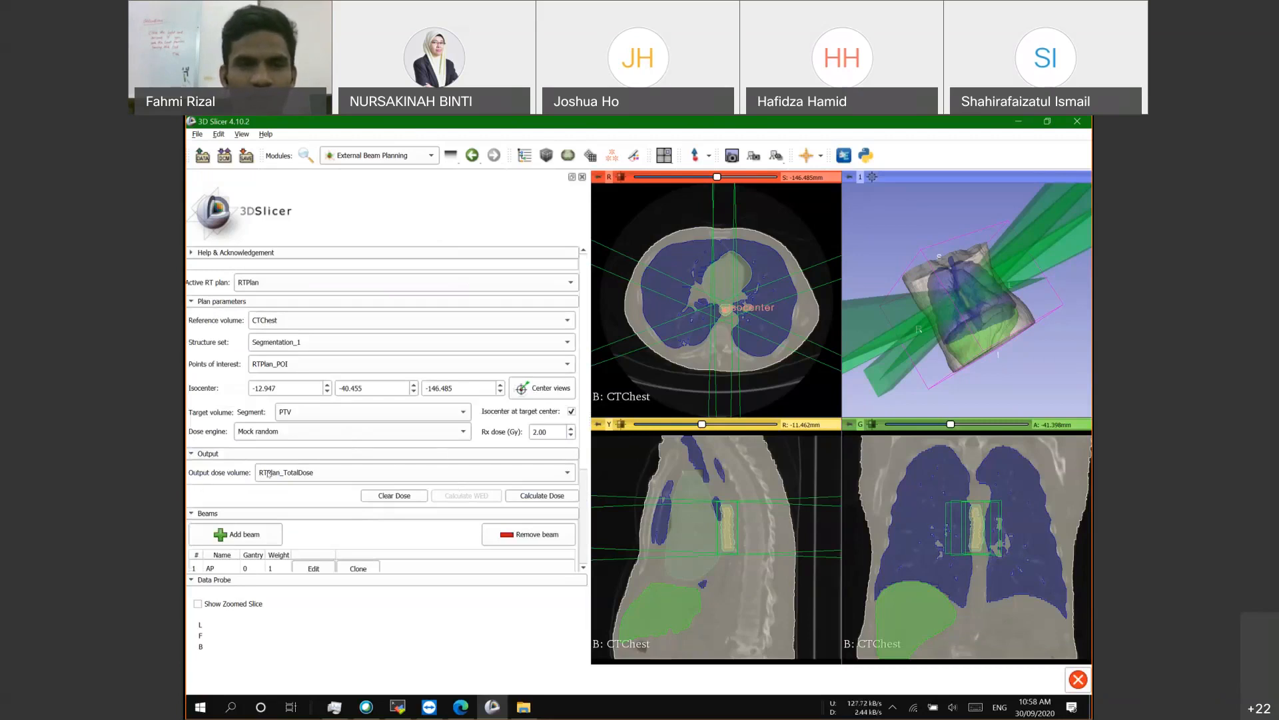
# Step: Try Mock python, revert to Mock random, and calculate the plan's total dose
pyautogui.click(263, 432)
pyautogui.click(261, 453)
pyautogui.click(264, 435)
pyautogui.click(260, 444)
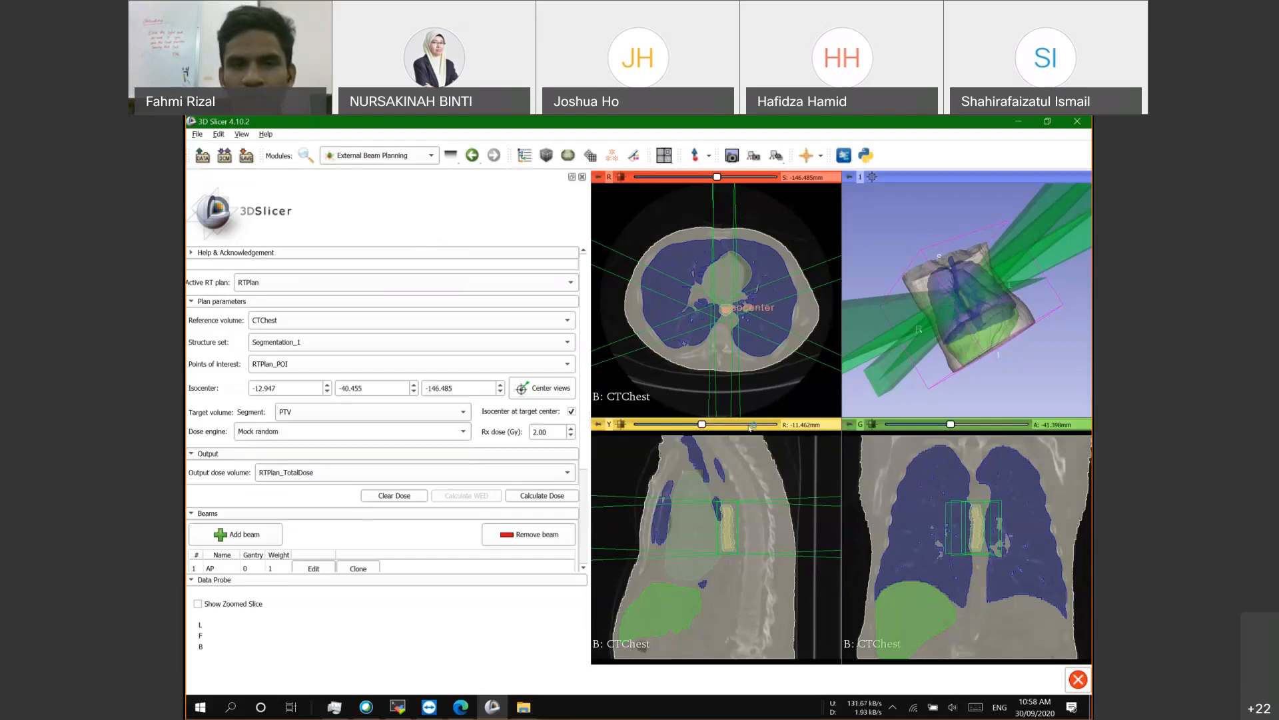
pyautogui.click(534, 496)
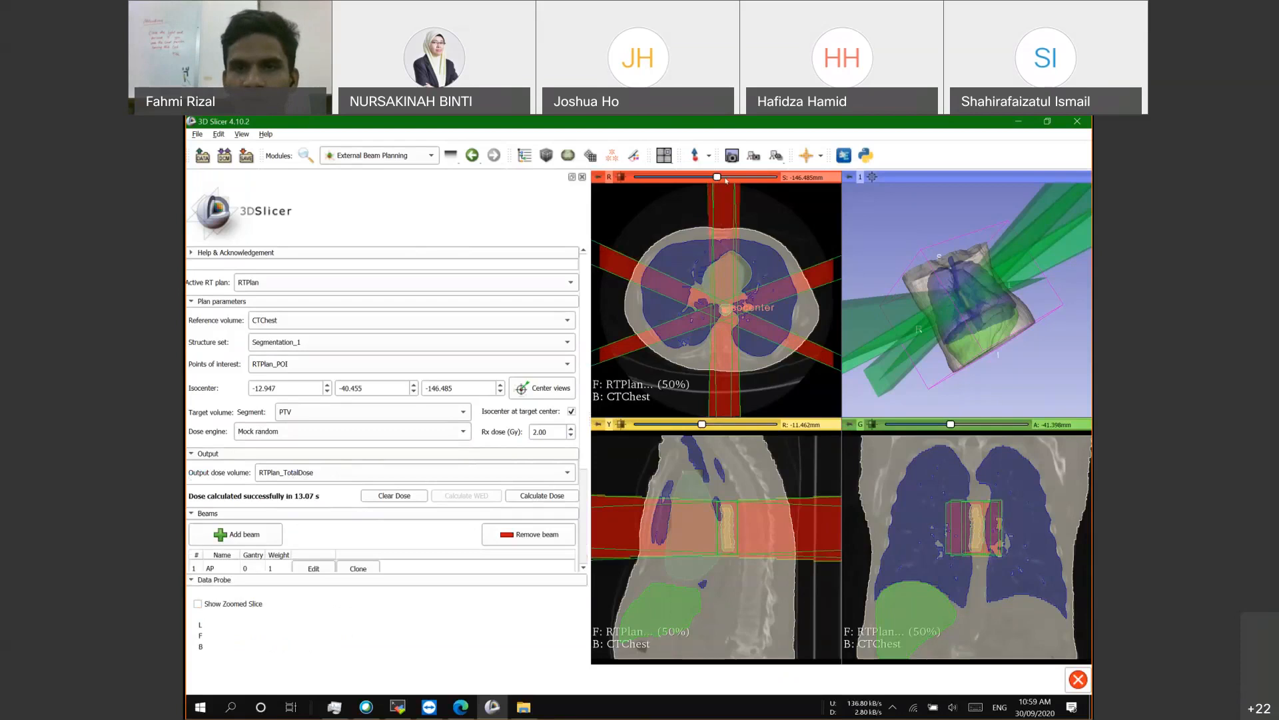
# Step: Move the axial view to slice -174.485 mm and rotate the 3D scene to inspect the dose
pyautogui.click(726, 178)
pyautogui.moveTo(725, 178); pyautogui.dragTo(707, 177)
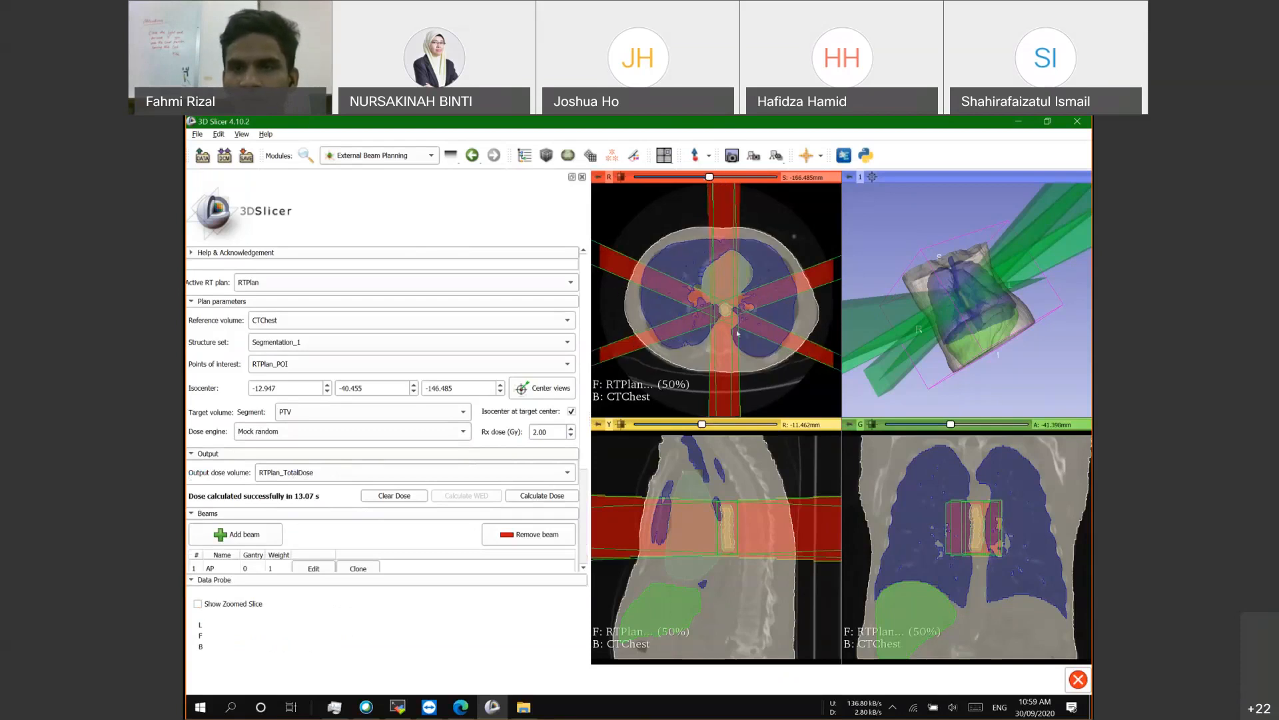
pyautogui.moveTo(987, 331); pyautogui.dragTo(978, 278)
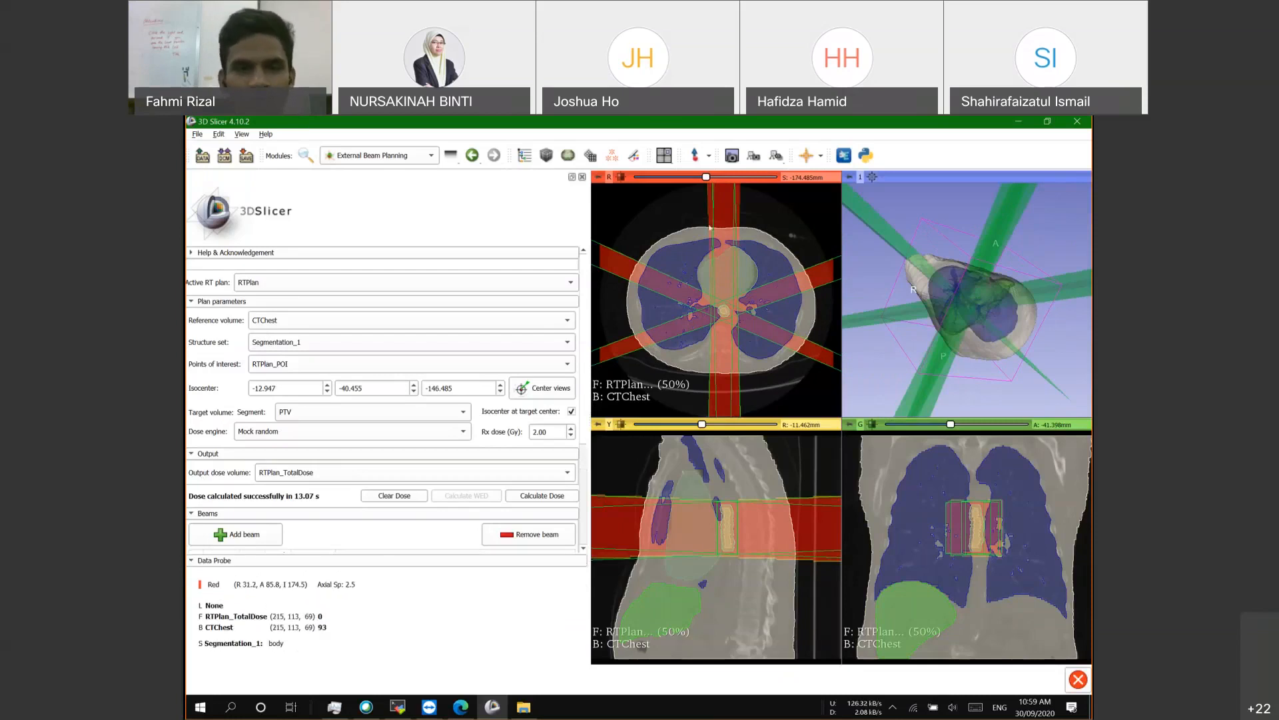
pyautogui.scroll(-1, 430, 382)
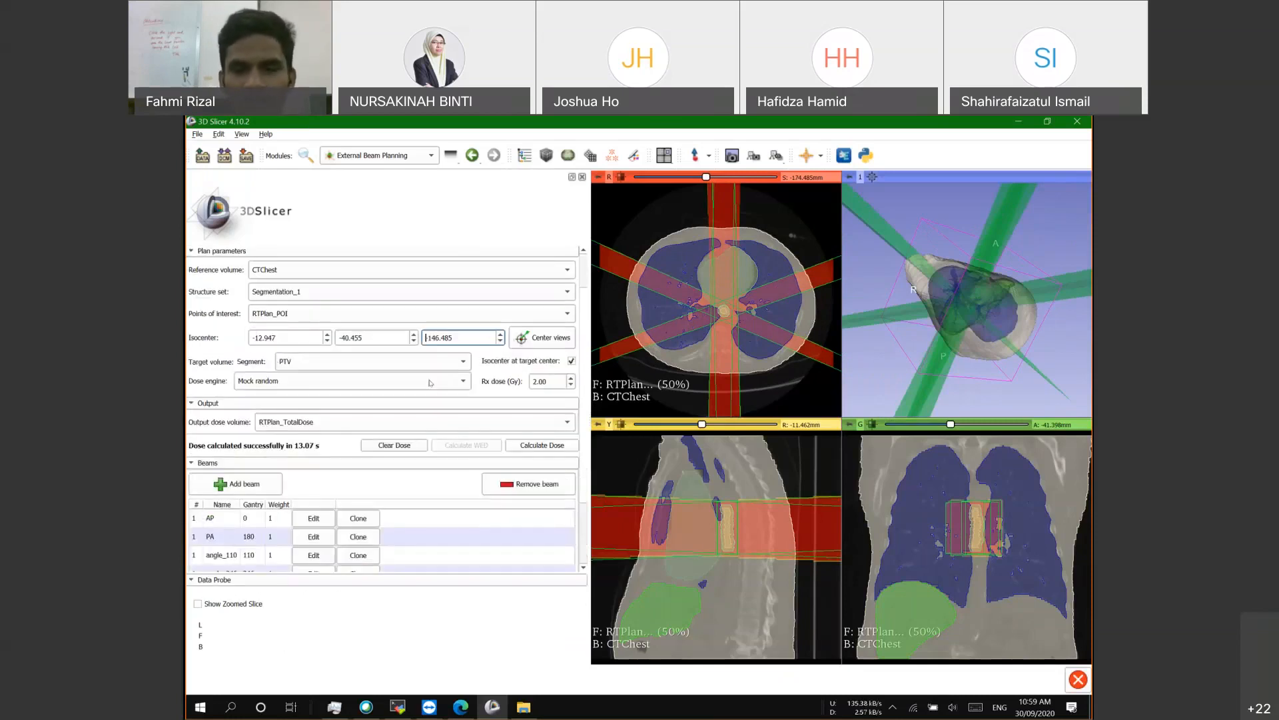
pyautogui.scroll(-2, 431, 382)
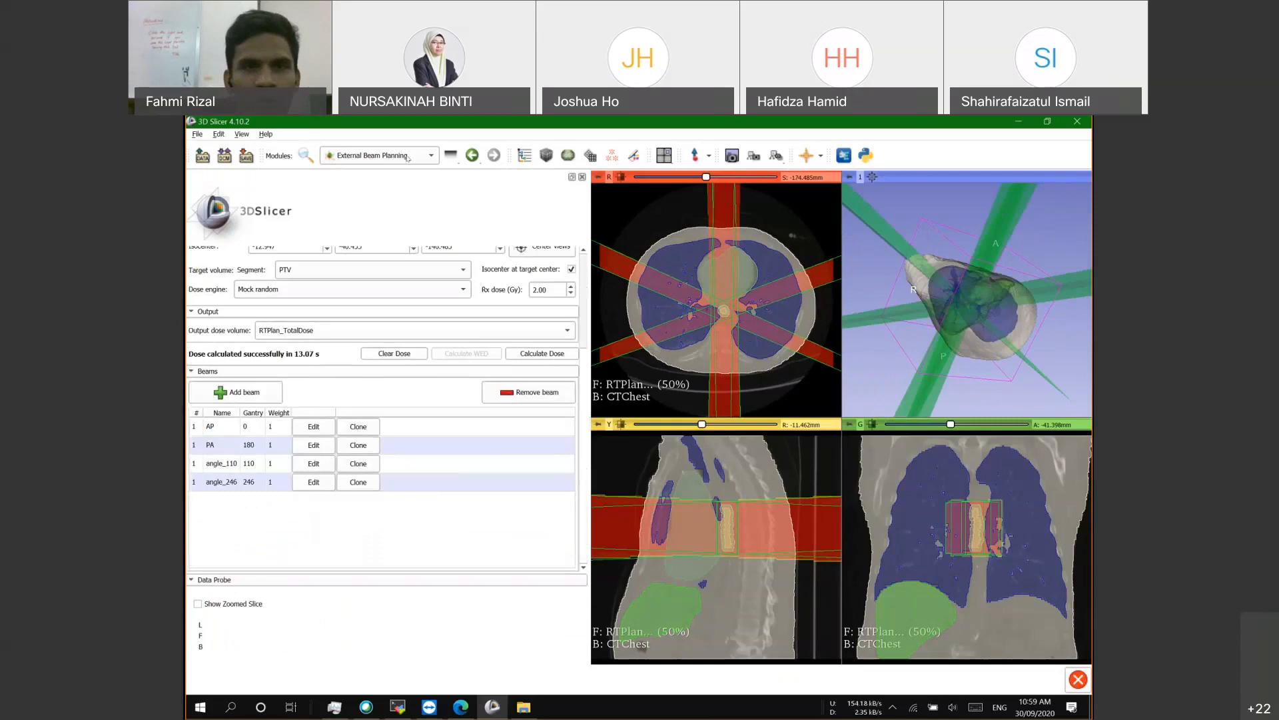
pyautogui.scroll(3, 400, 396)
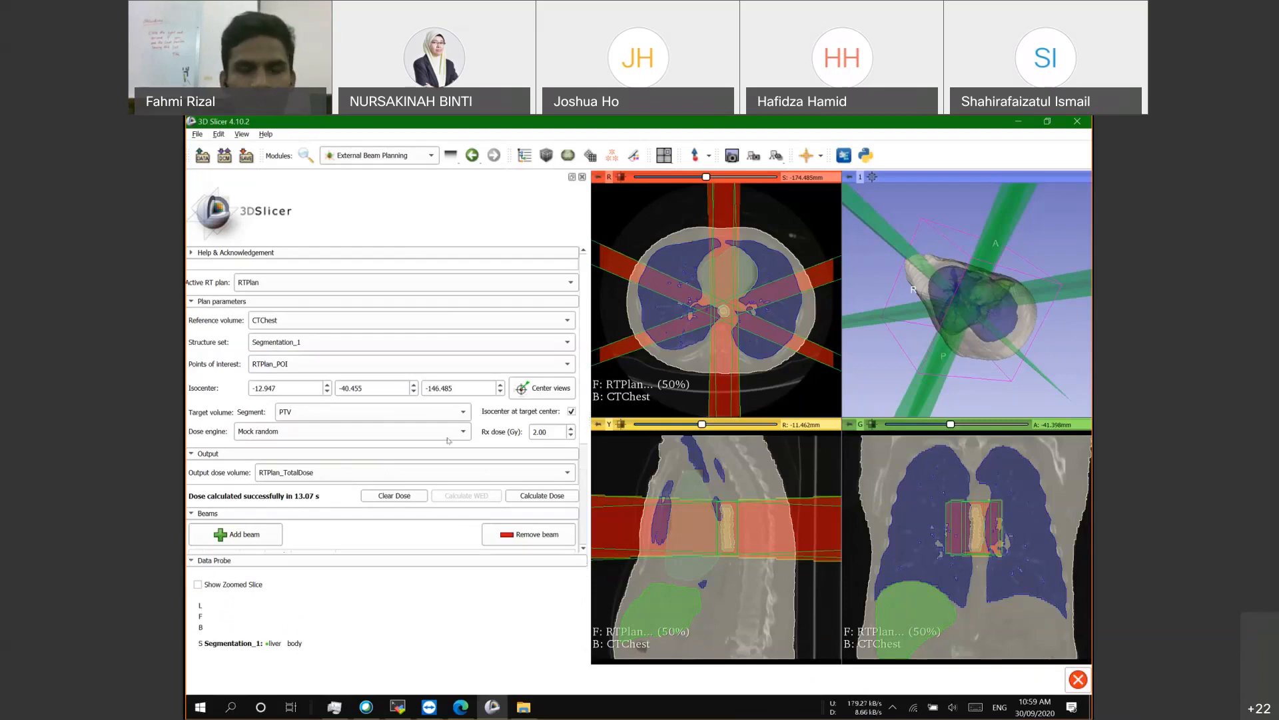
pyautogui.scroll(-5, 428, 499)
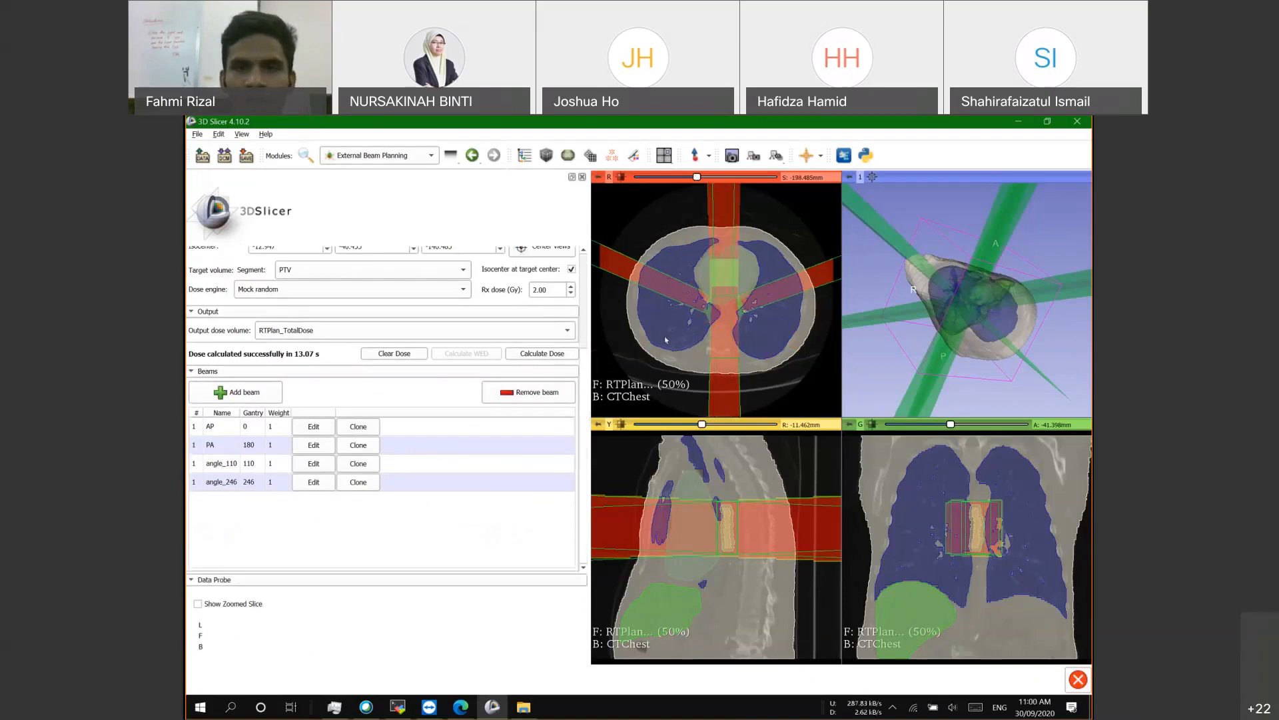
pyautogui.scroll(-8, 715, 361)
pyautogui.scroll(1, 715, 358)
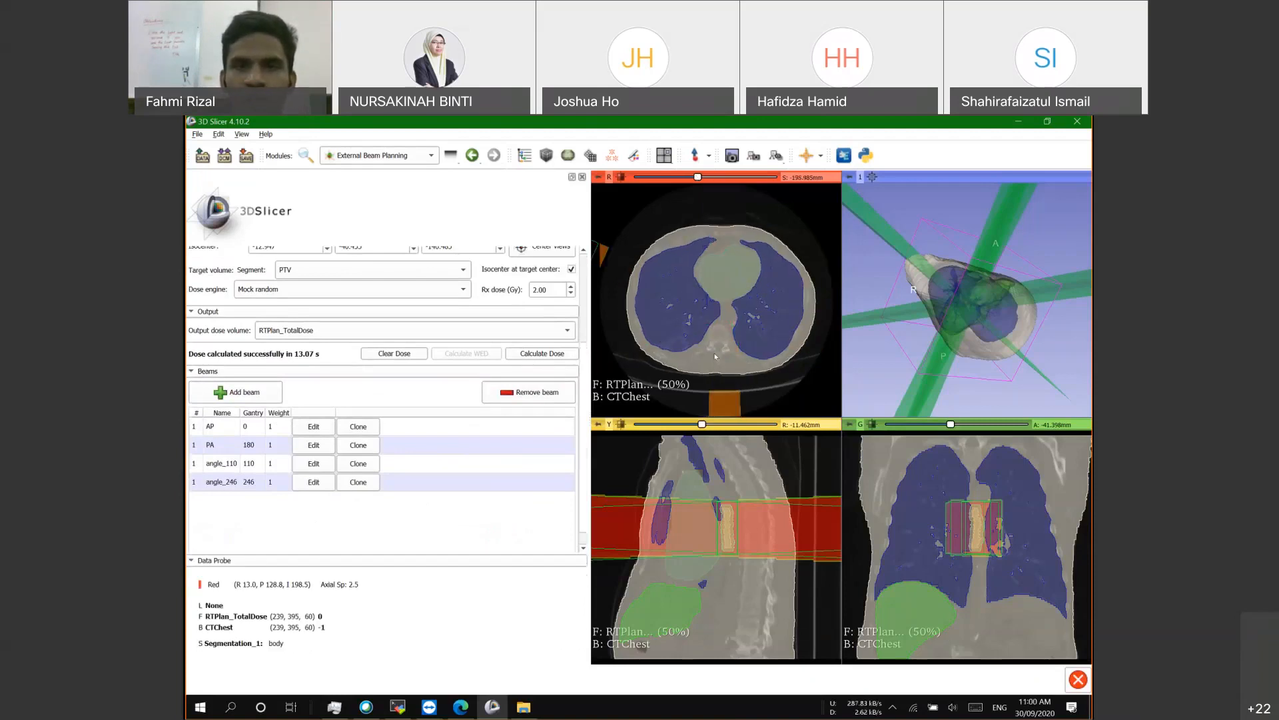
pyautogui.scroll(3, 714, 352)
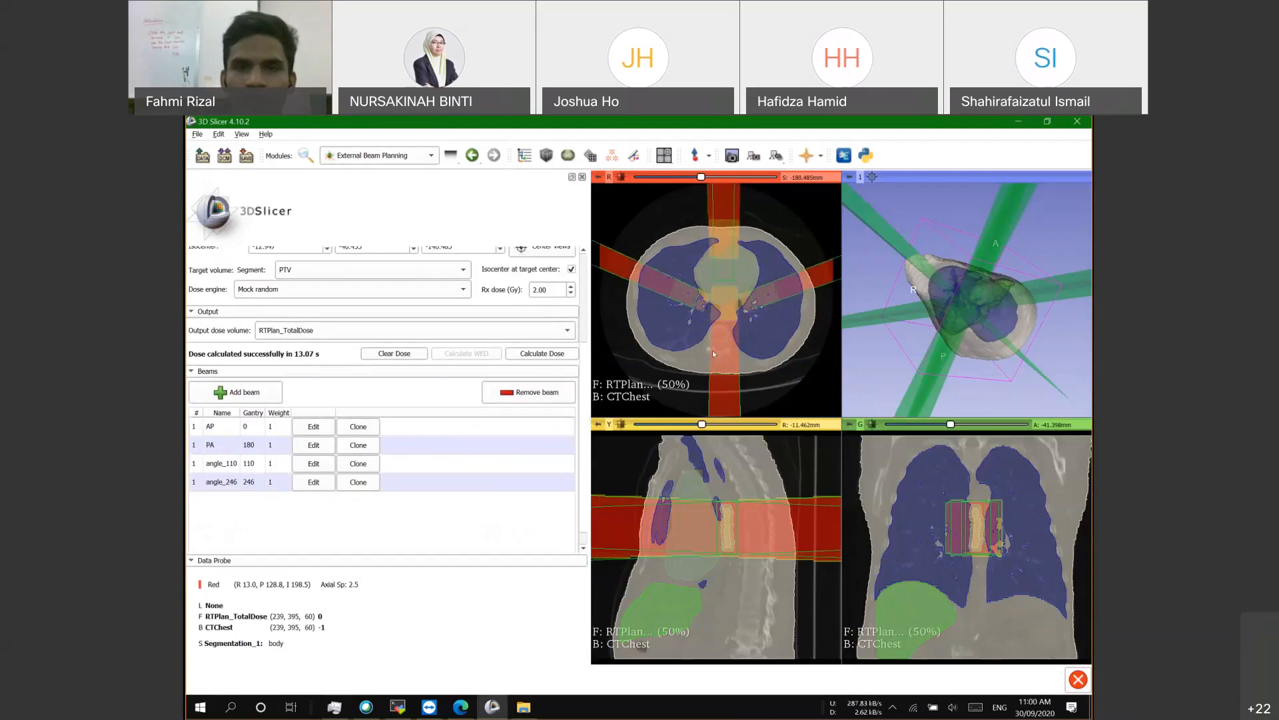
pyautogui.scroll(5, 713, 349)
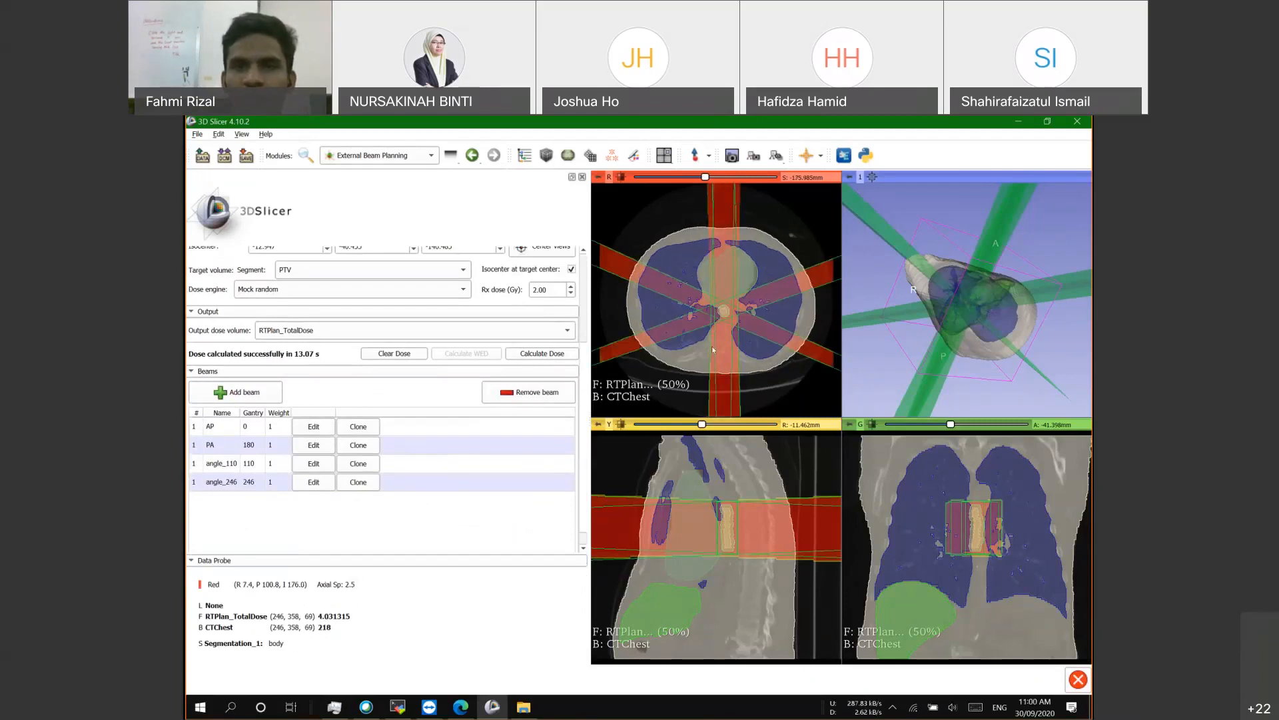
pyautogui.scroll(2, 712, 349)
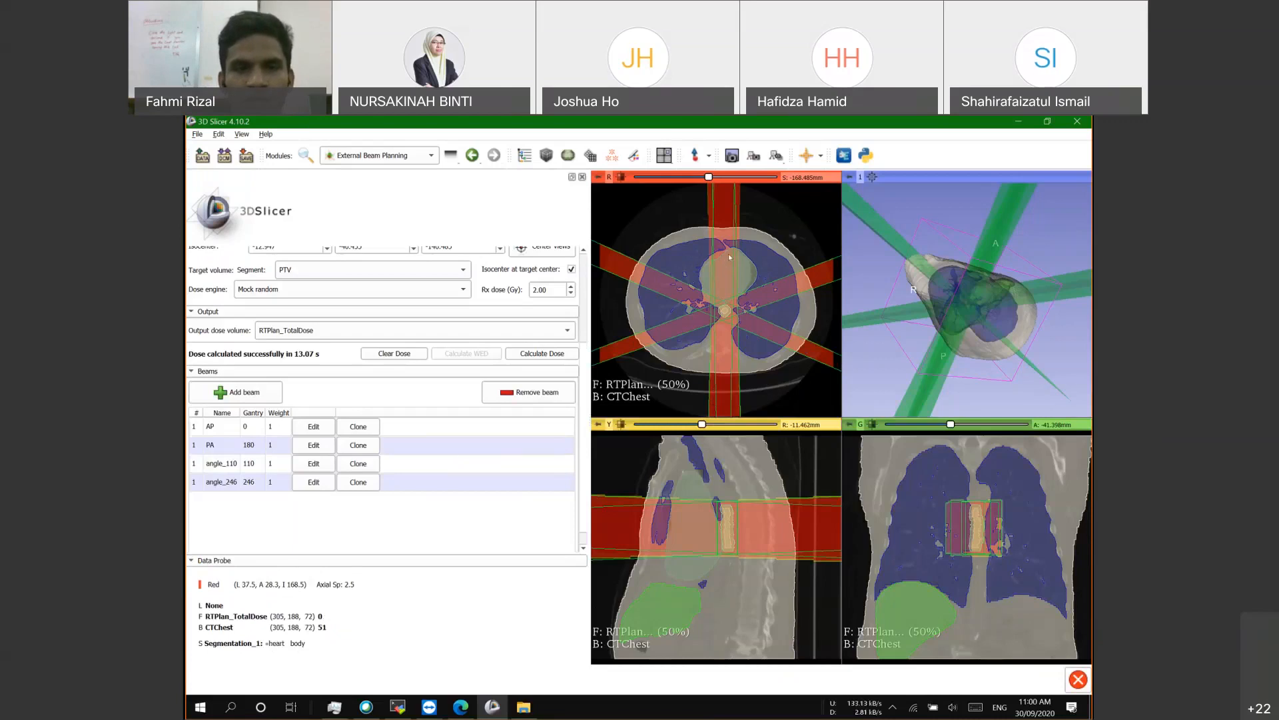
pyautogui.scroll(3, 397, 521)
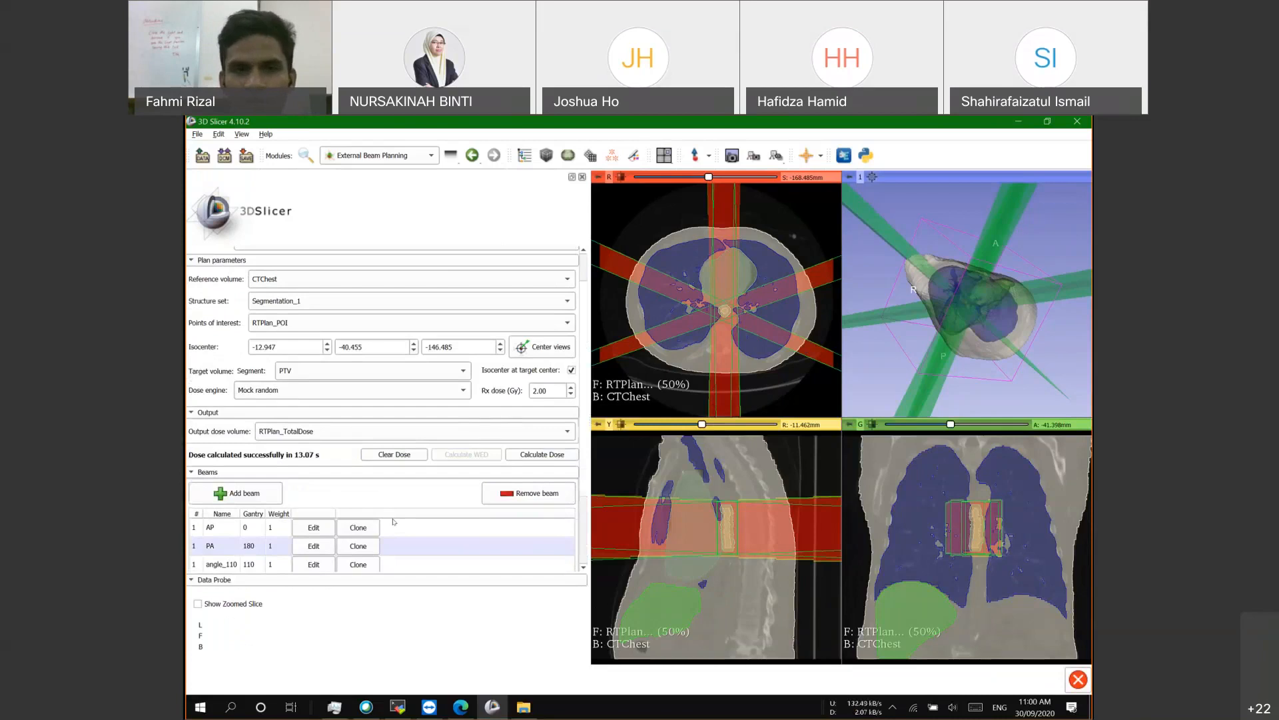
pyautogui.scroll(1, 394, 521)
pyautogui.scroll(-2, 373, 518)
pyautogui.scroll(2, 408, 475)
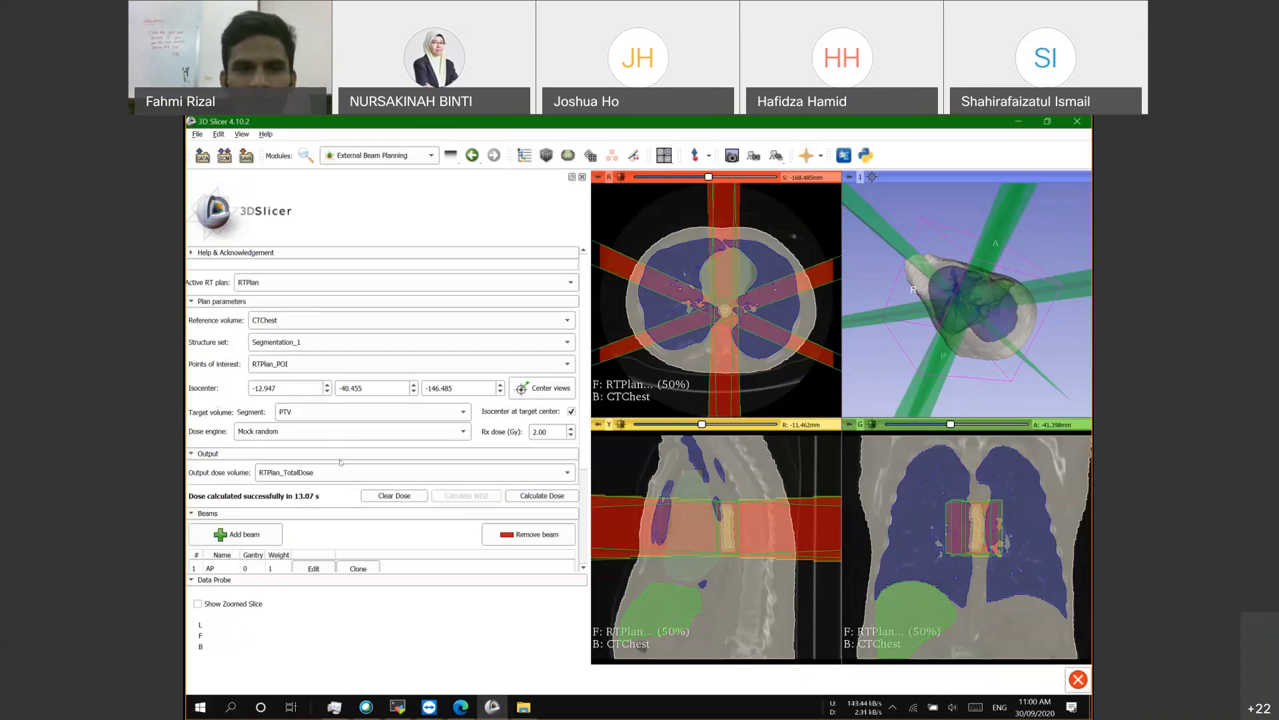
pyautogui.scroll(-3, 287, 496)
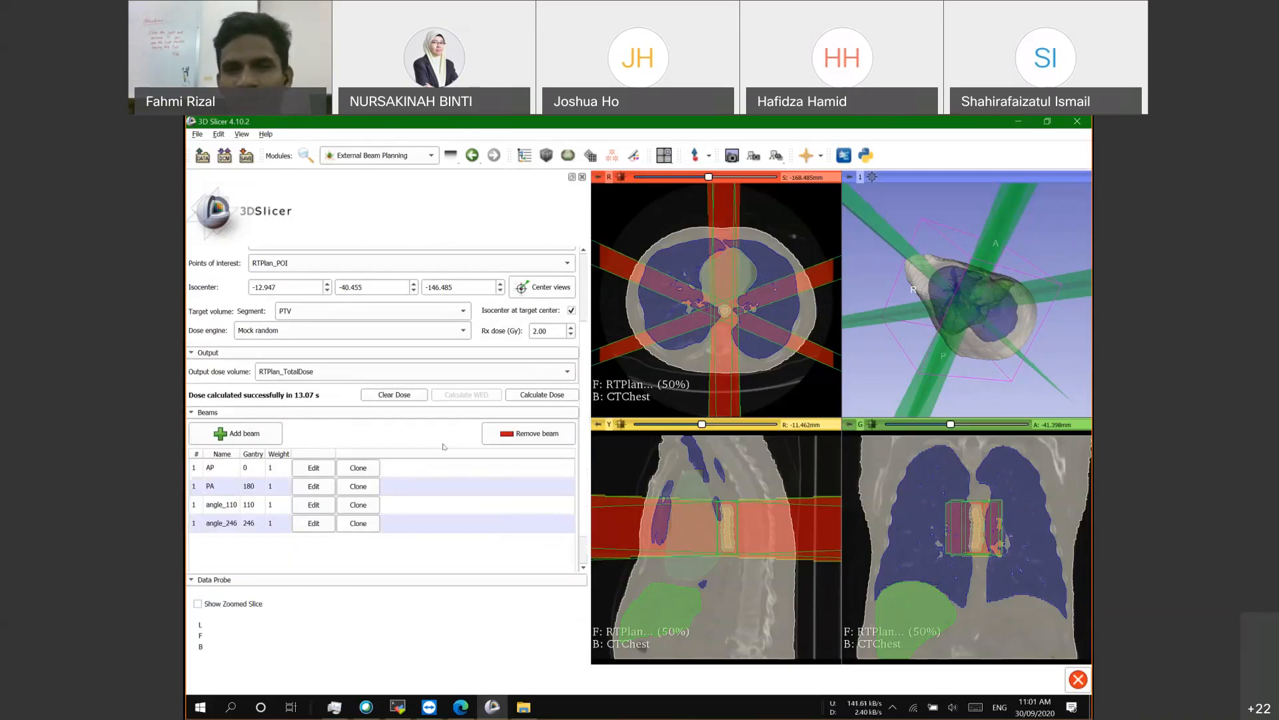
pyautogui.scroll(3, 353, 435)
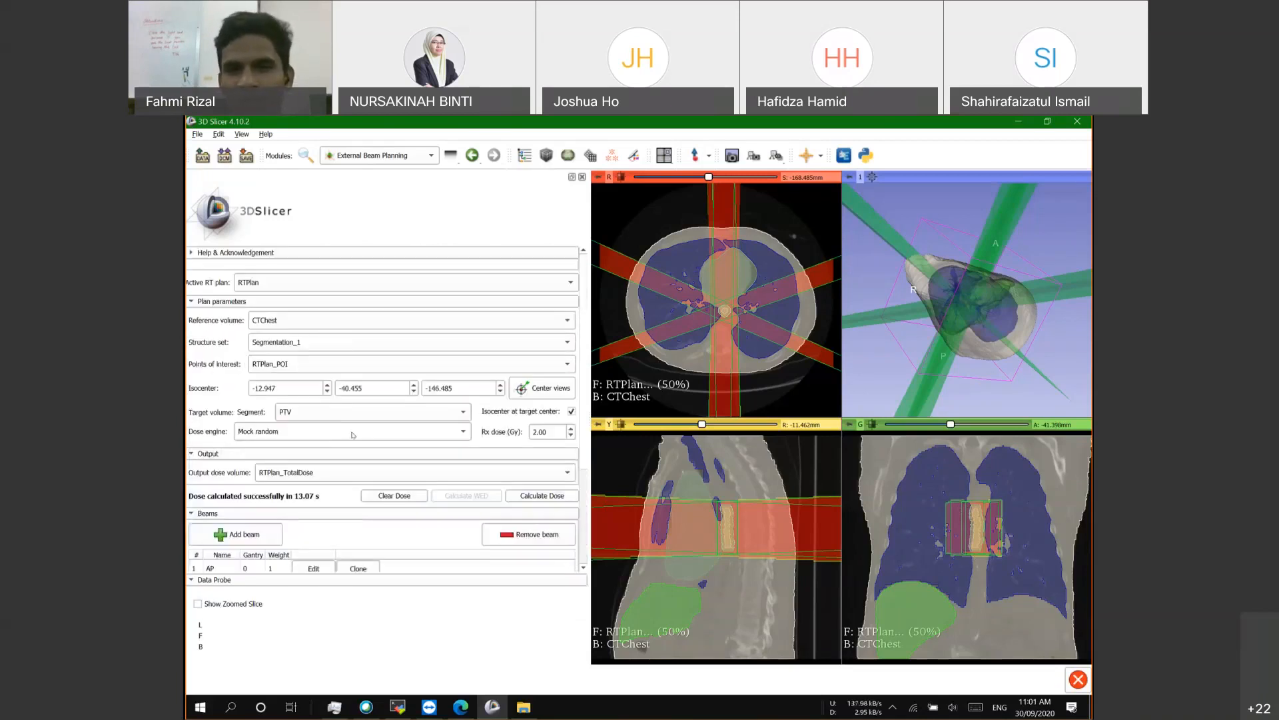
pyautogui.scroll(-5, 347, 453)
pyautogui.scroll(5, 320, 473)
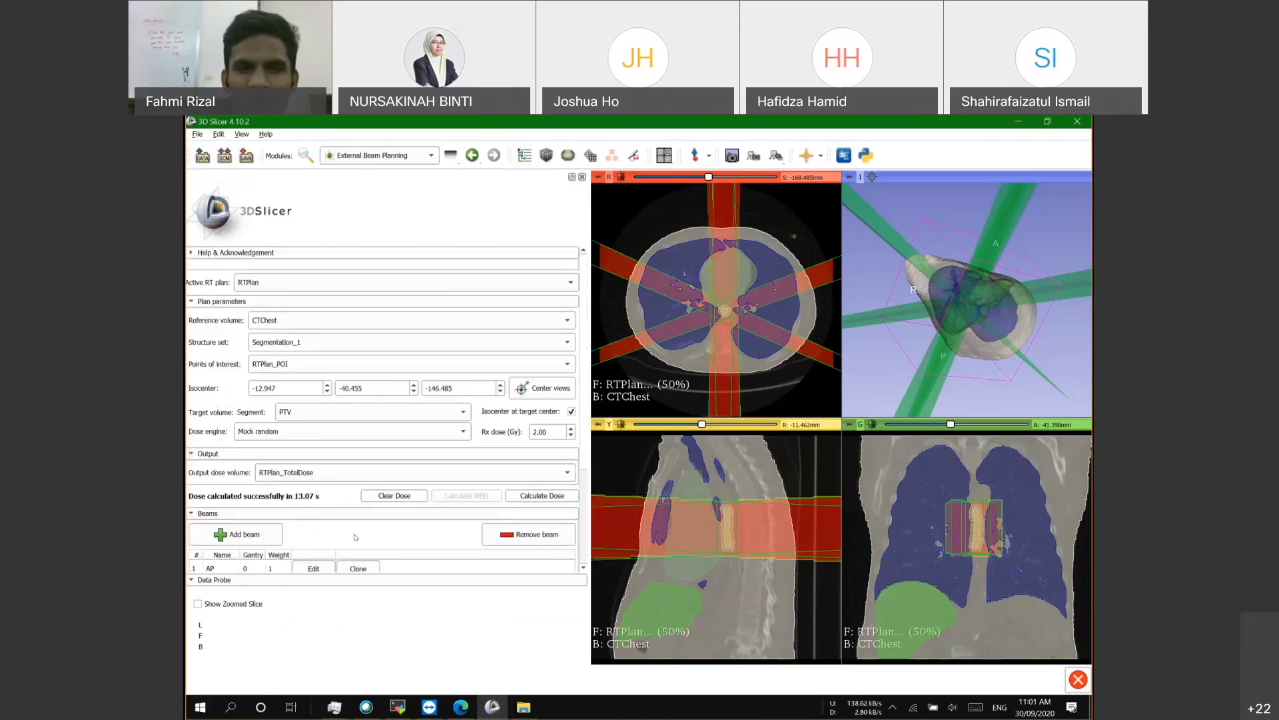
pyautogui.scroll(-4, 355, 537)
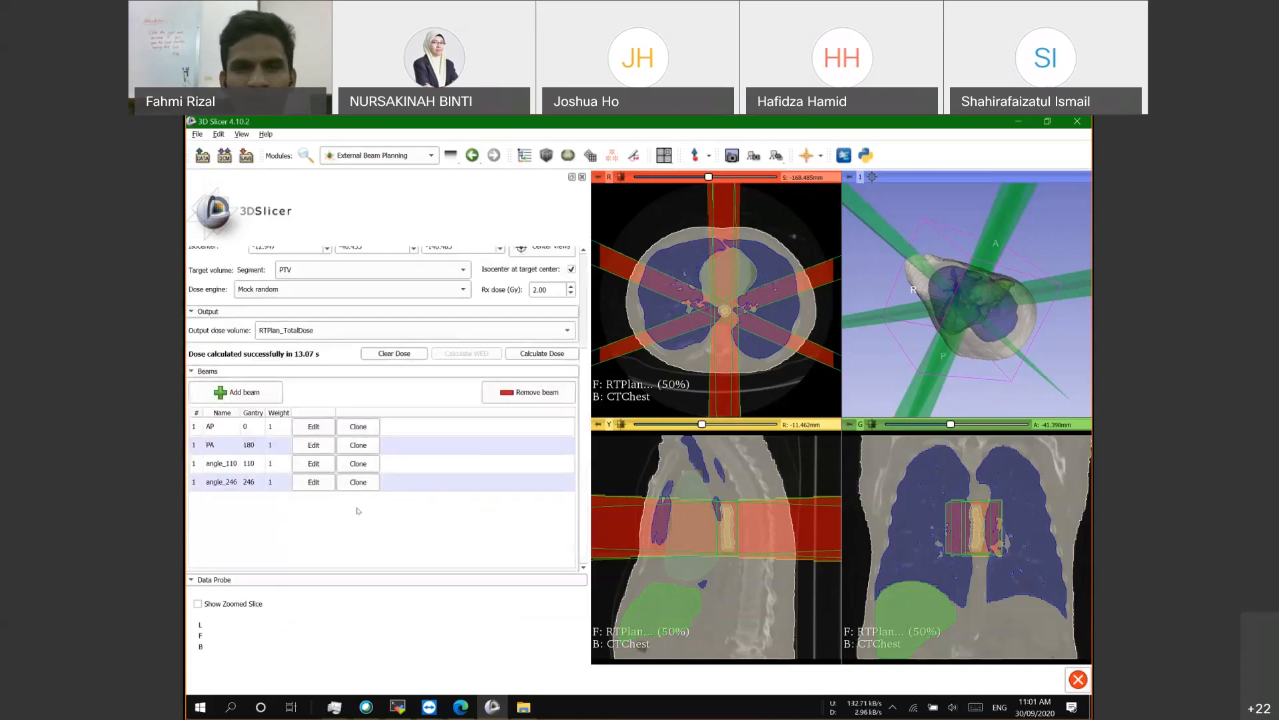
pyautogui.scroll(4, 356, 510)
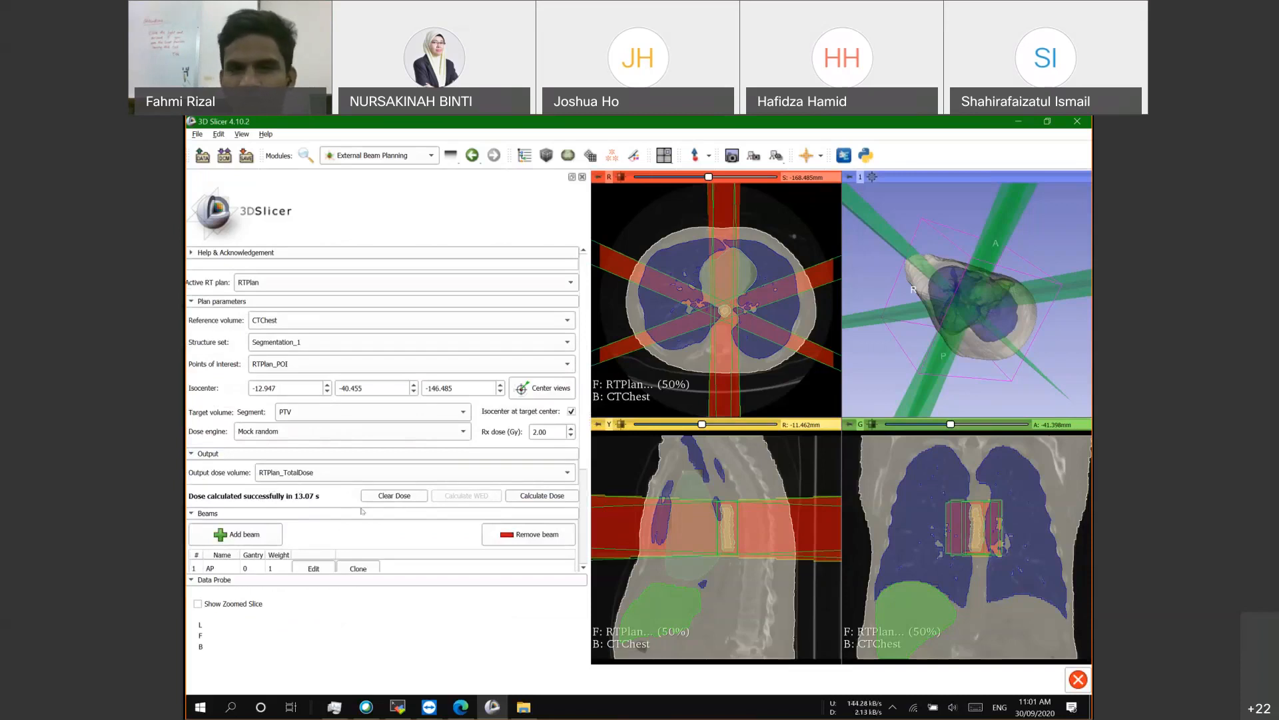
pyautogui.scroll(-1, 346, 513)
pyautogui.scroll(1, 353, 515)
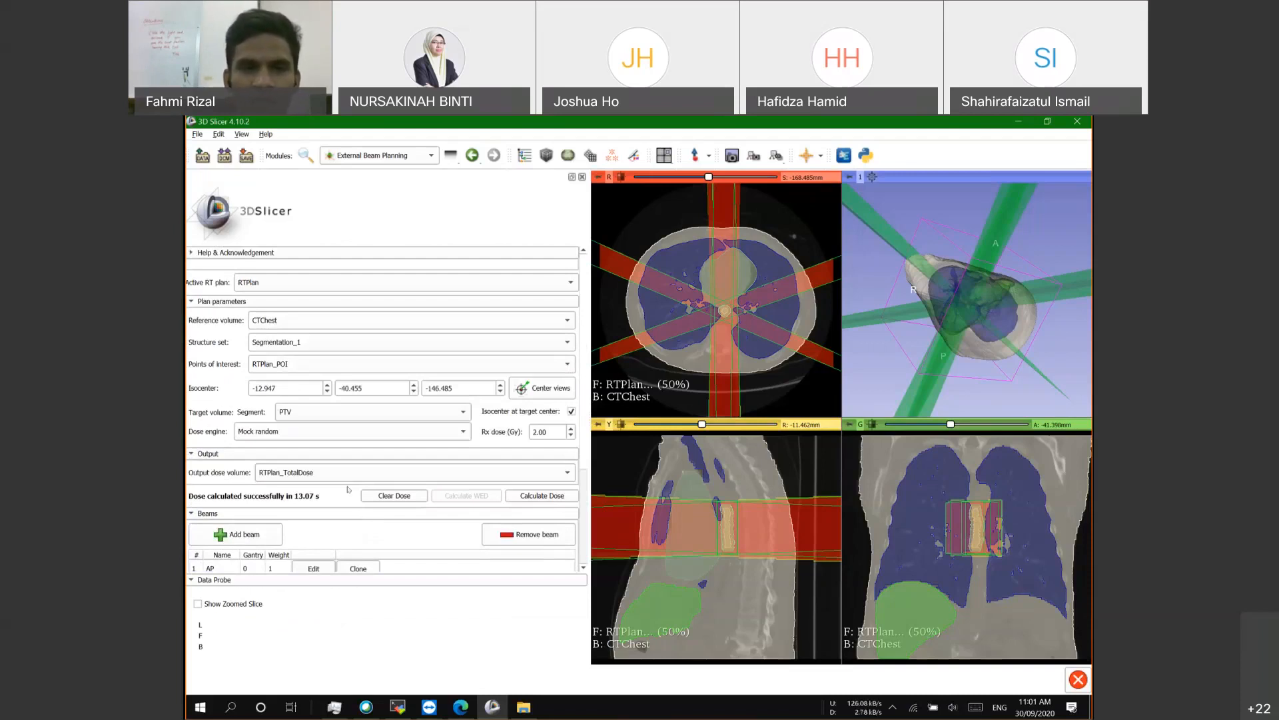
pyautogui.scroll(-2, 283, 505)
pyautogui.scroll(2, 337, 475)
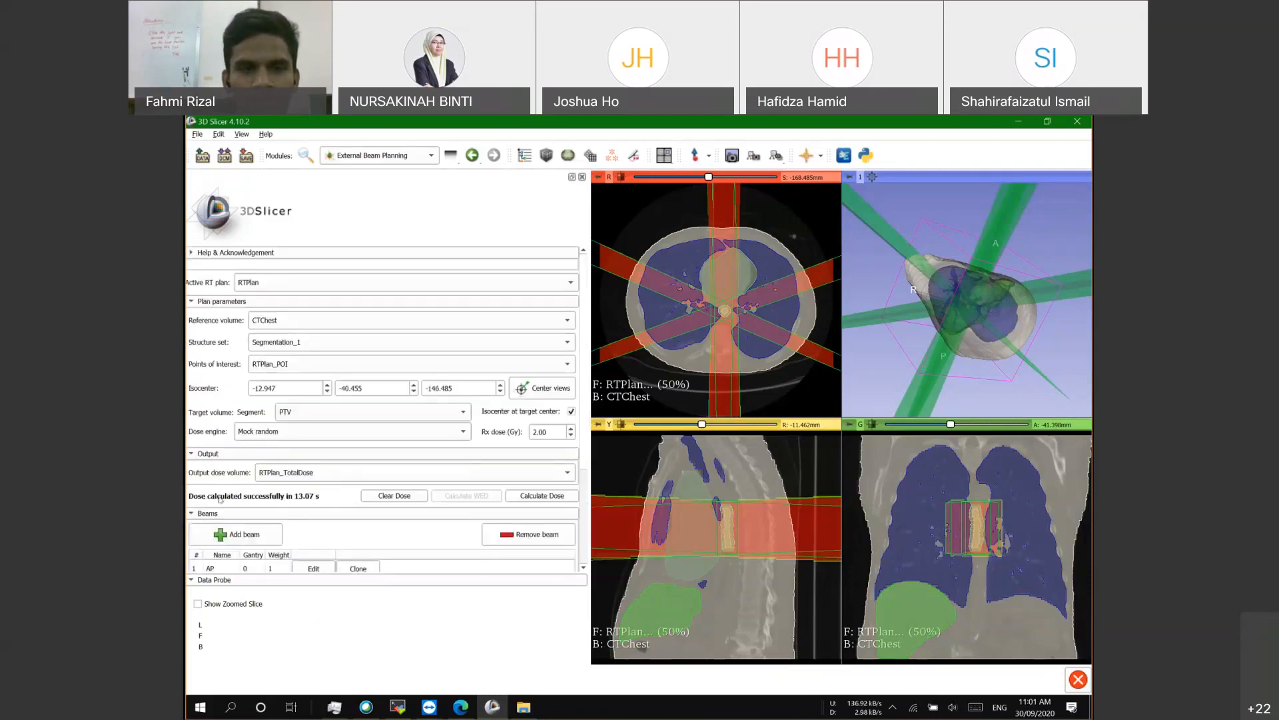
# Step: Collapse the Beams, Output and Plan parameters sections, then re-expand Plan parameters
pyautogui.click(198, 513)
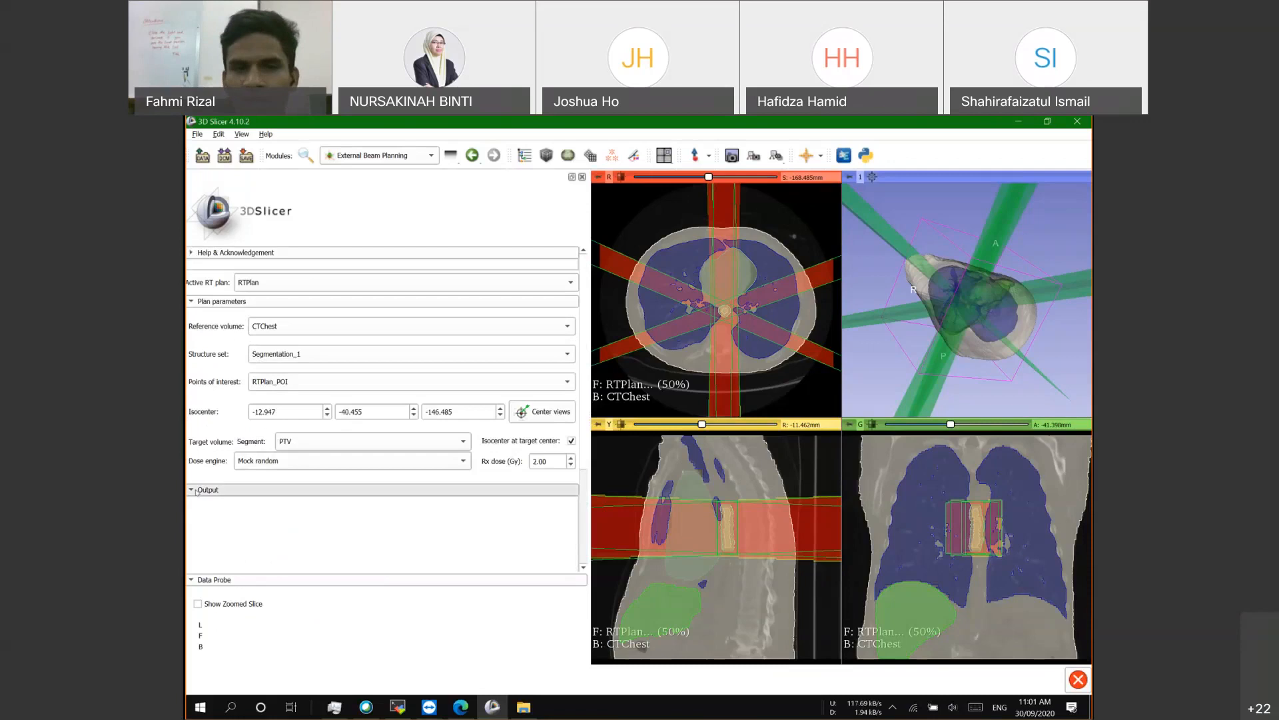
pyautogui.click(197, 490)
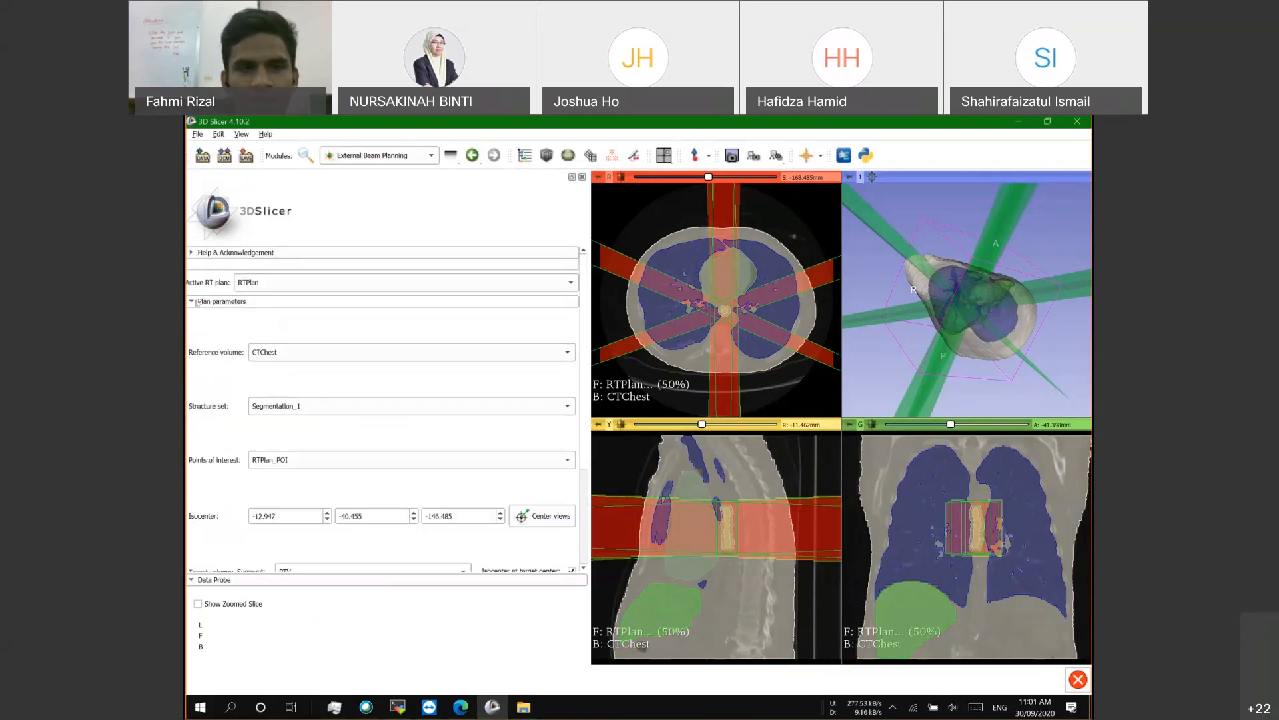
pyautogui.click(198, 302)
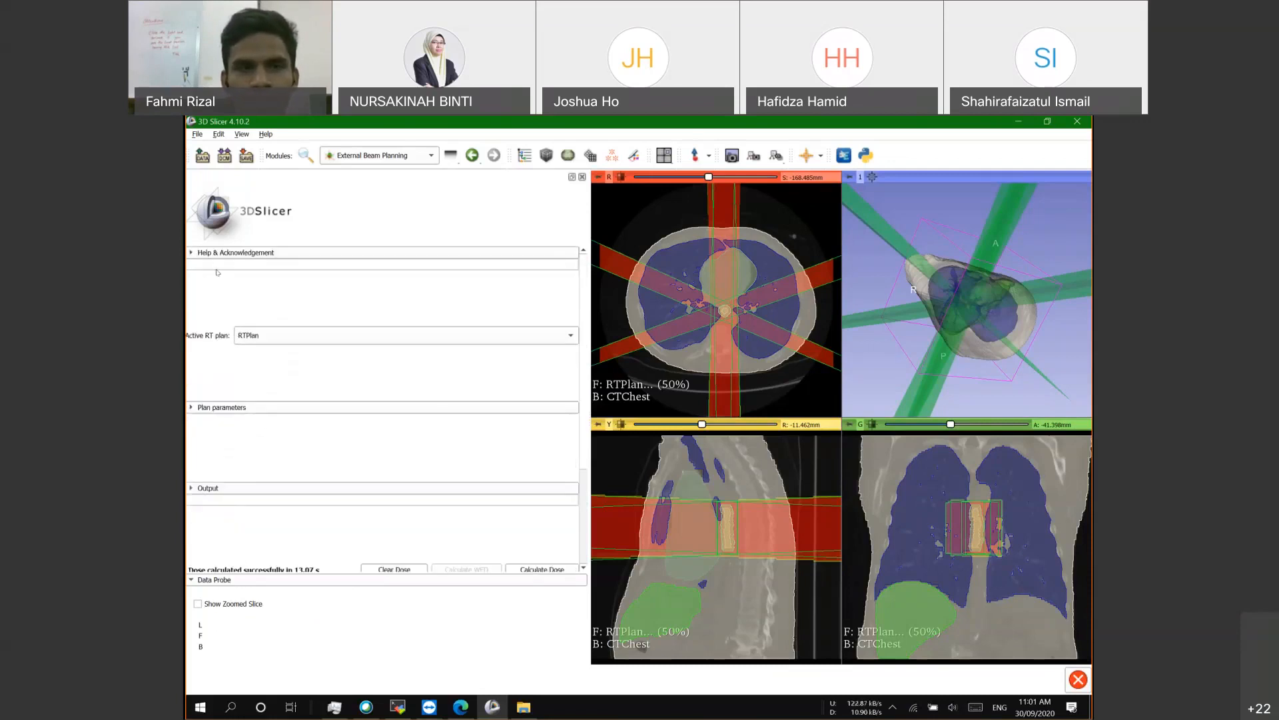
pyautogui.click(213, 407)
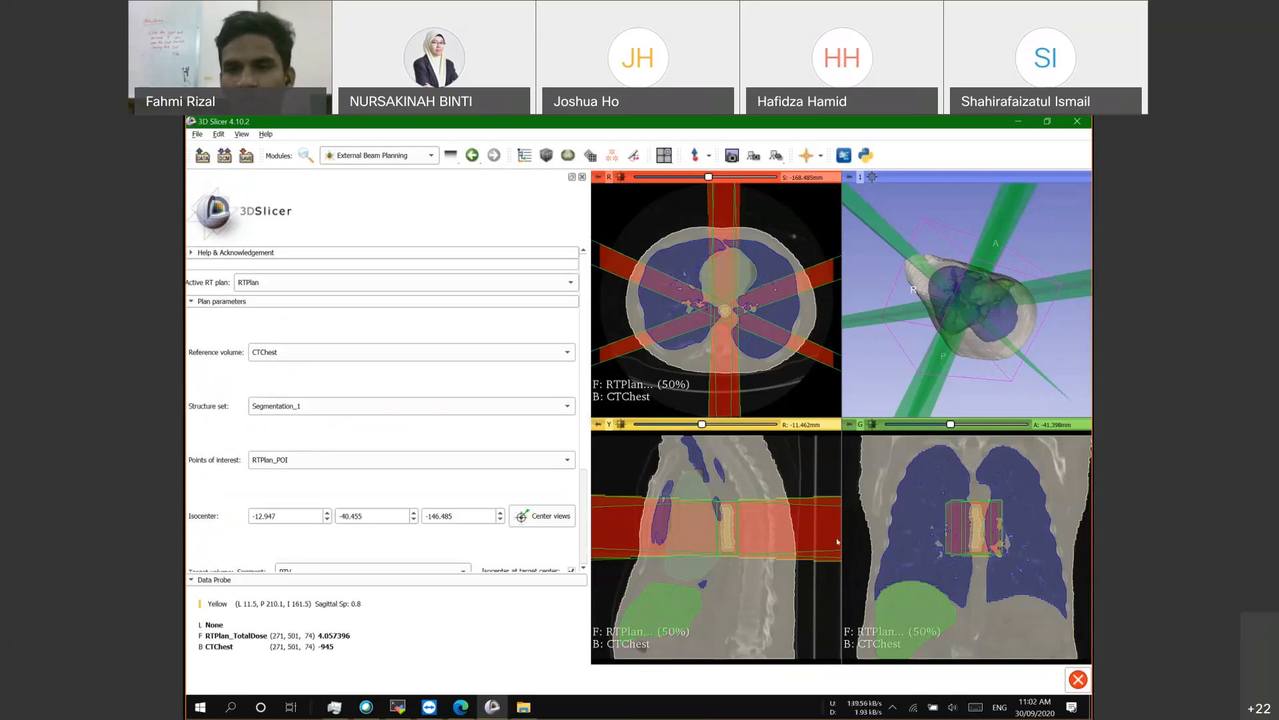
# Step: Expand the Output section and list the volumes available as output dose volume
pyautogui.scroll(-5, 394, 448)
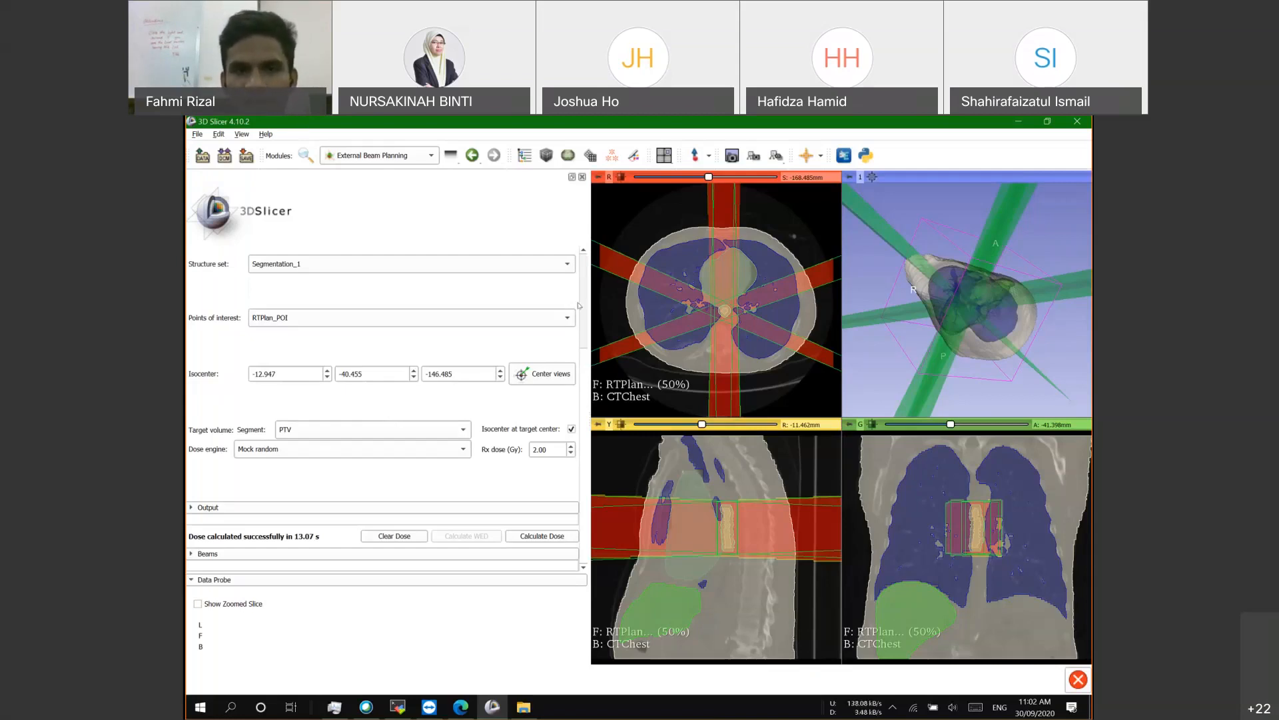
pyautogui.scroll(3, 586, 345)
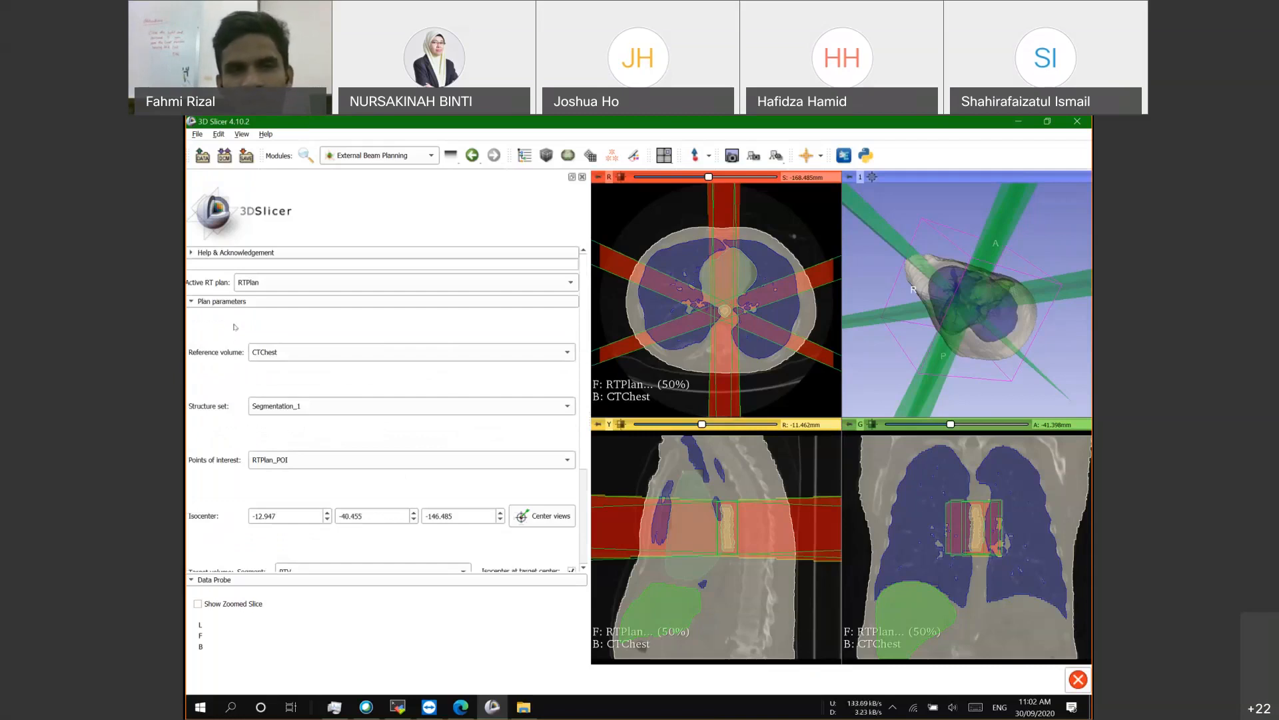
pyautogui.scroll(-3, 187, 428)
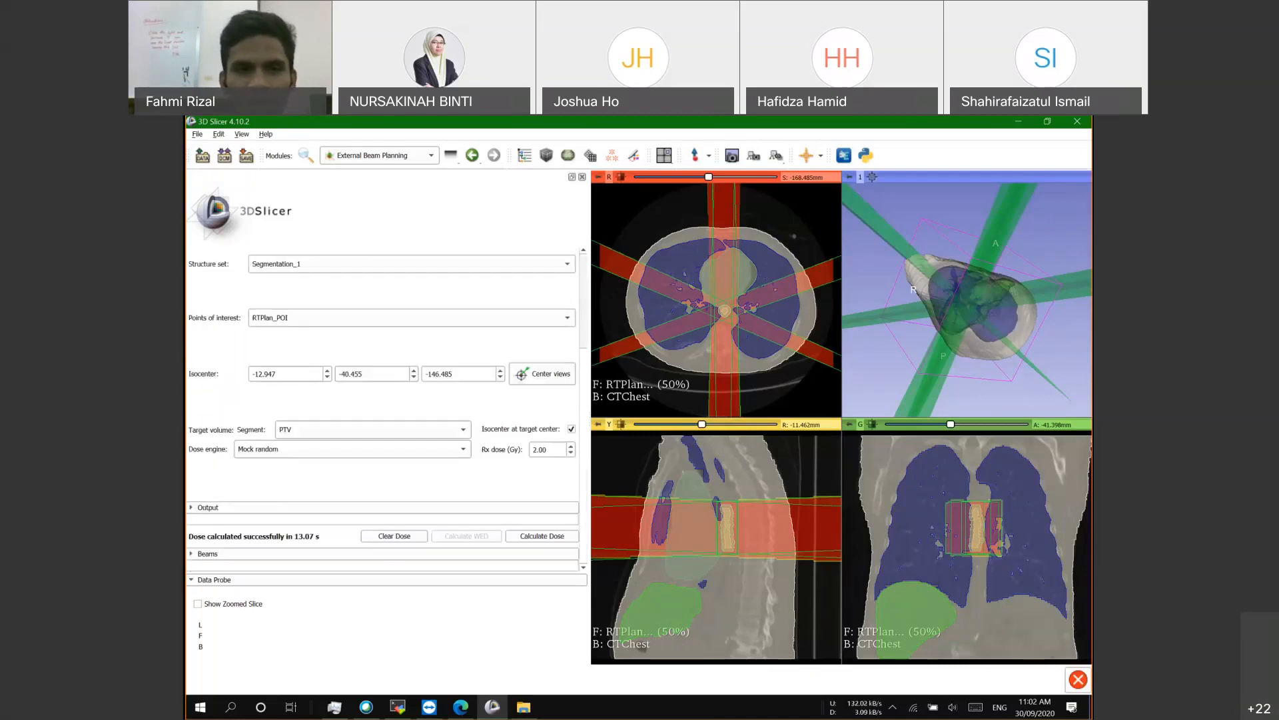
pyautogui.scroll(3, 187, 429)
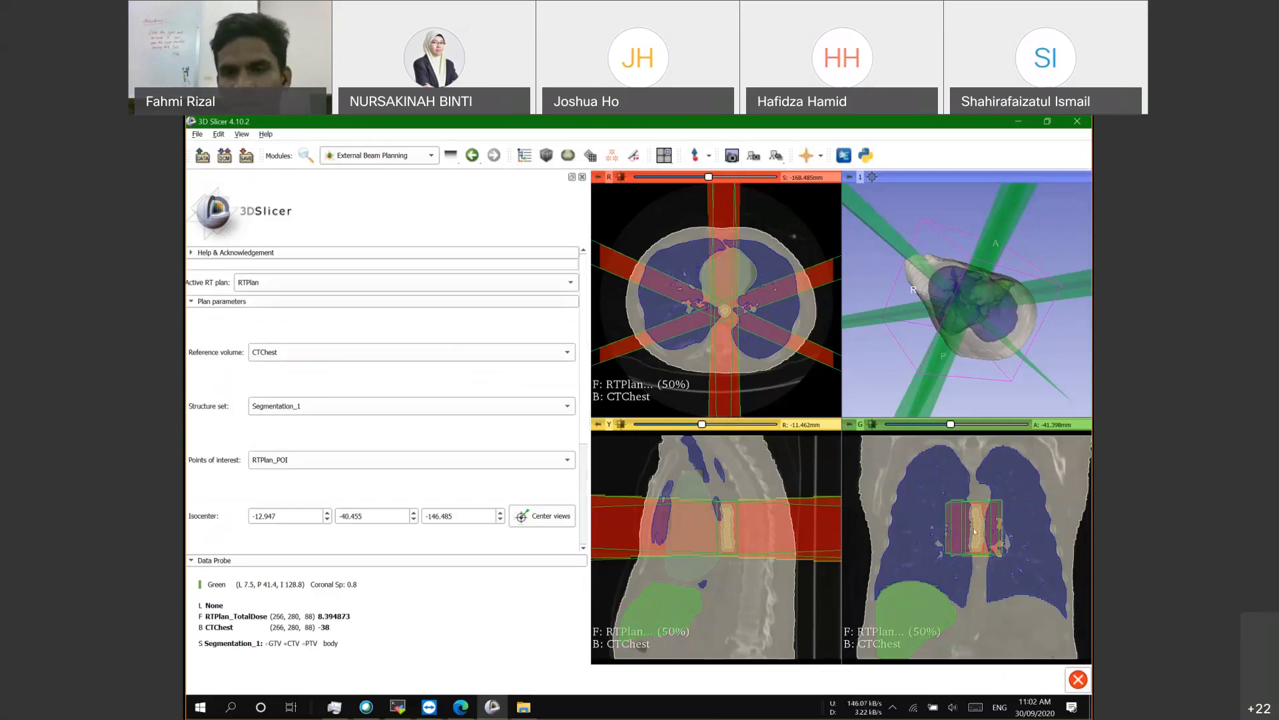
pyautogui.scroll(-1, 209, 411)
pyautogui.scroll(-4, 208, 411)
pyautogui.click(219, 486)
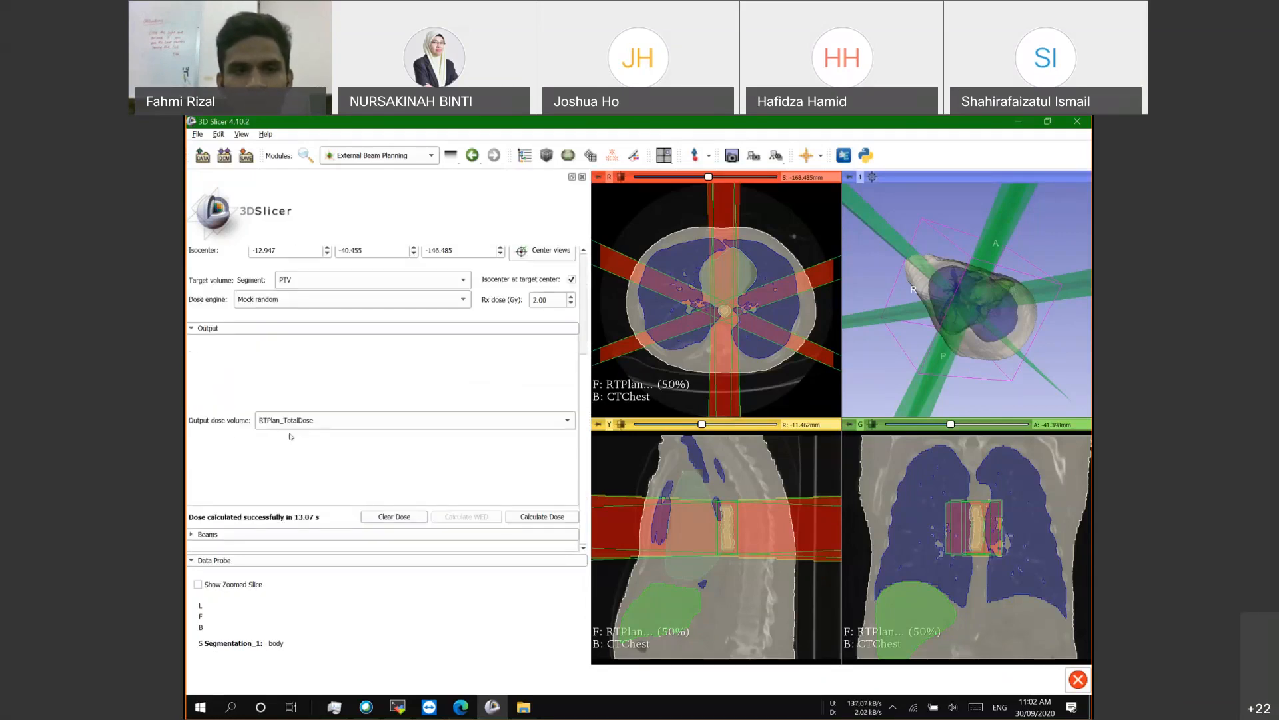
pyautogui.scroll(6, 286, 442)
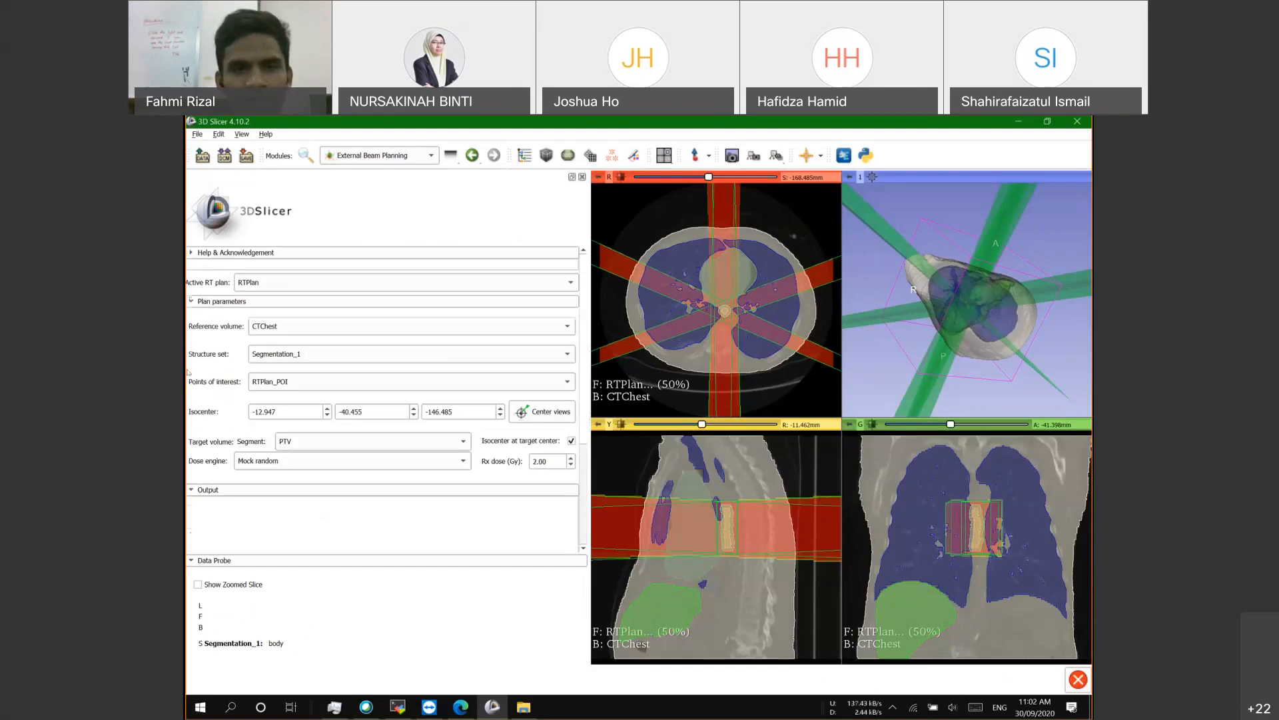
pyautogui.scroll(-4, 383, 400)
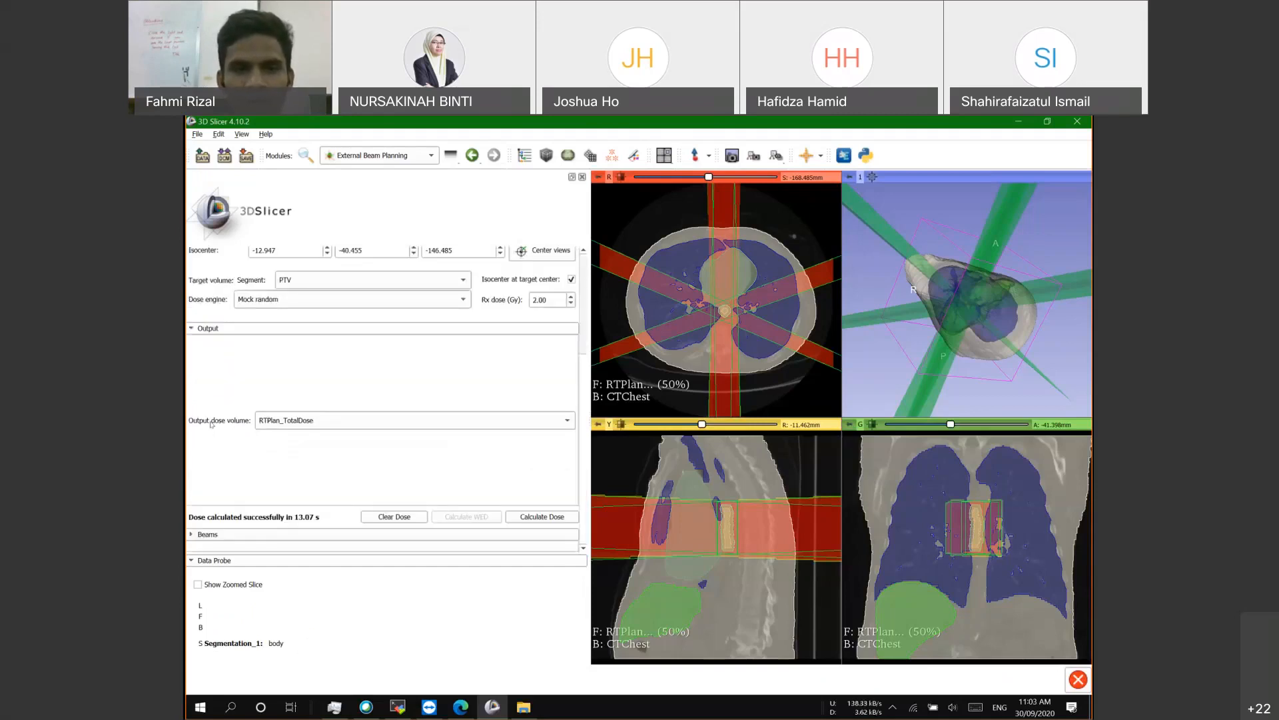
pyautogui.scroll(4, 397, 478)
pyautogui.scroll(-4, 270, 458)
pyautogui.scroll(1, 270, 458)
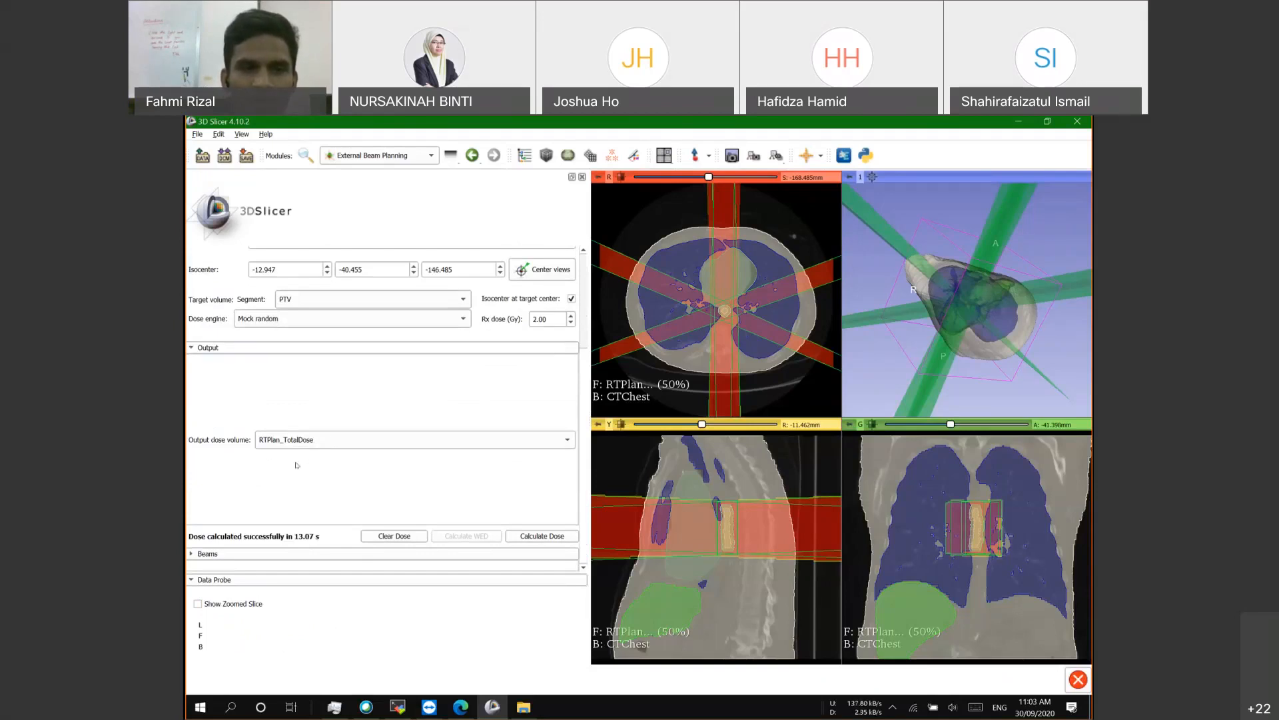
pyautogui.click(304, 443)
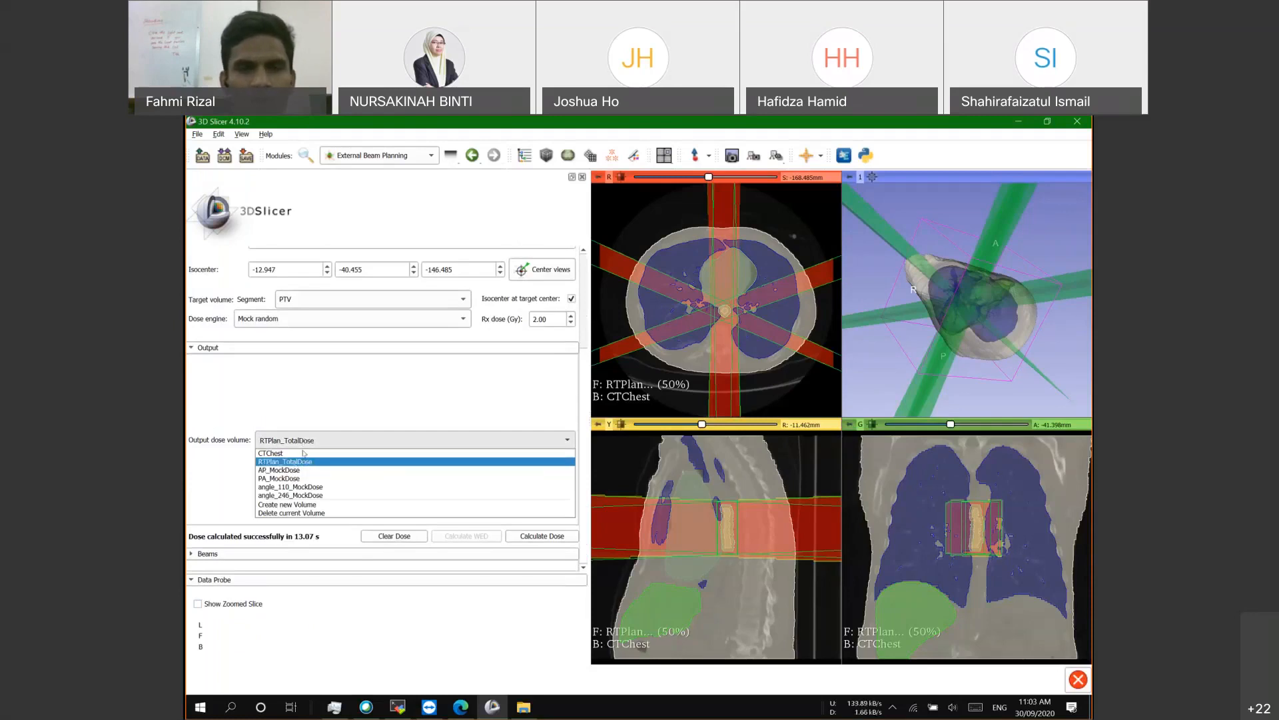
# Step: Keep RTPlan_TotalDose as output, then in the Data module expand RTPlan and select RTPlan_TotalDose
pyautogui.click(283, 461)
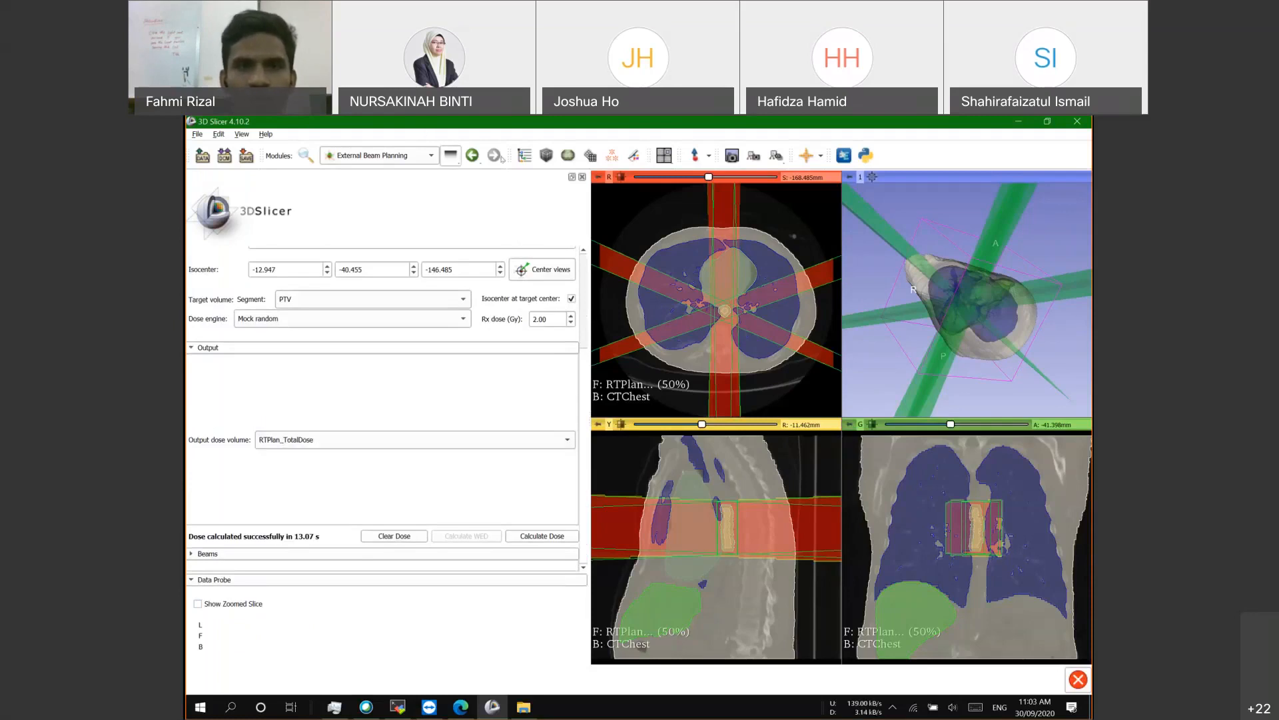
pyautogui.click(524, 155)
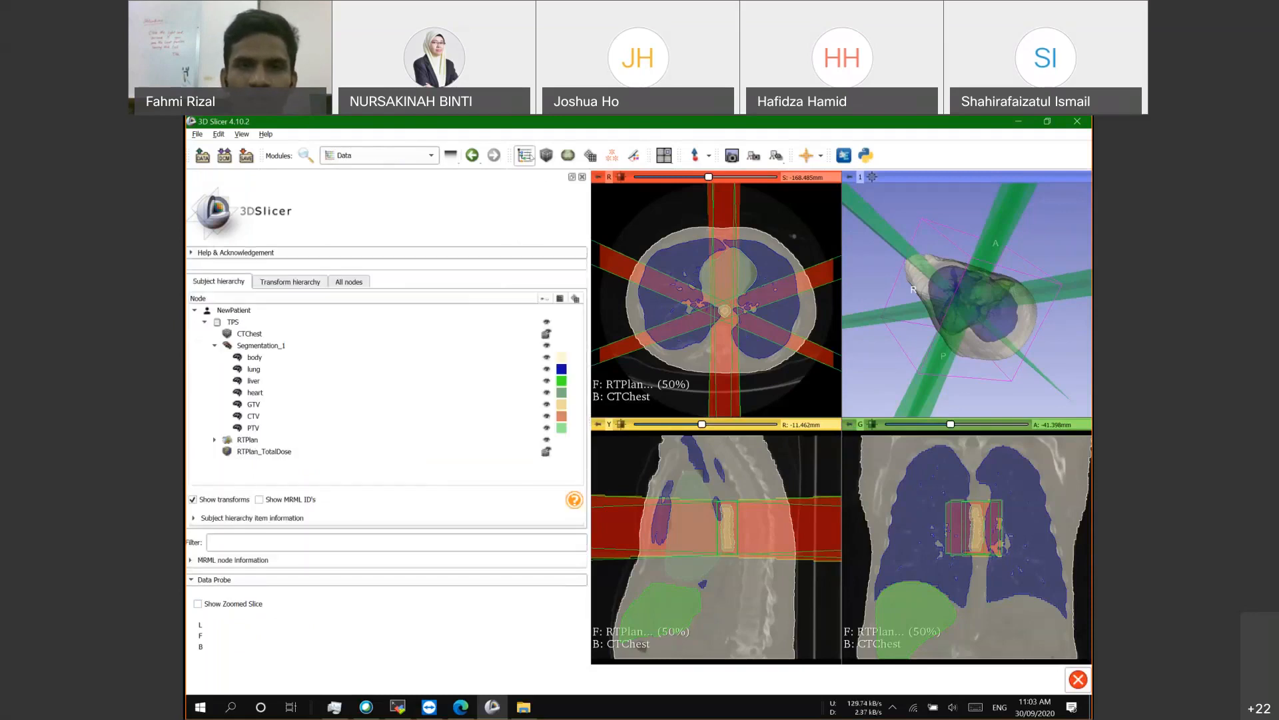
pyautogui.click(214, 439)
pyautogui.scroll(-3, 340, 435)
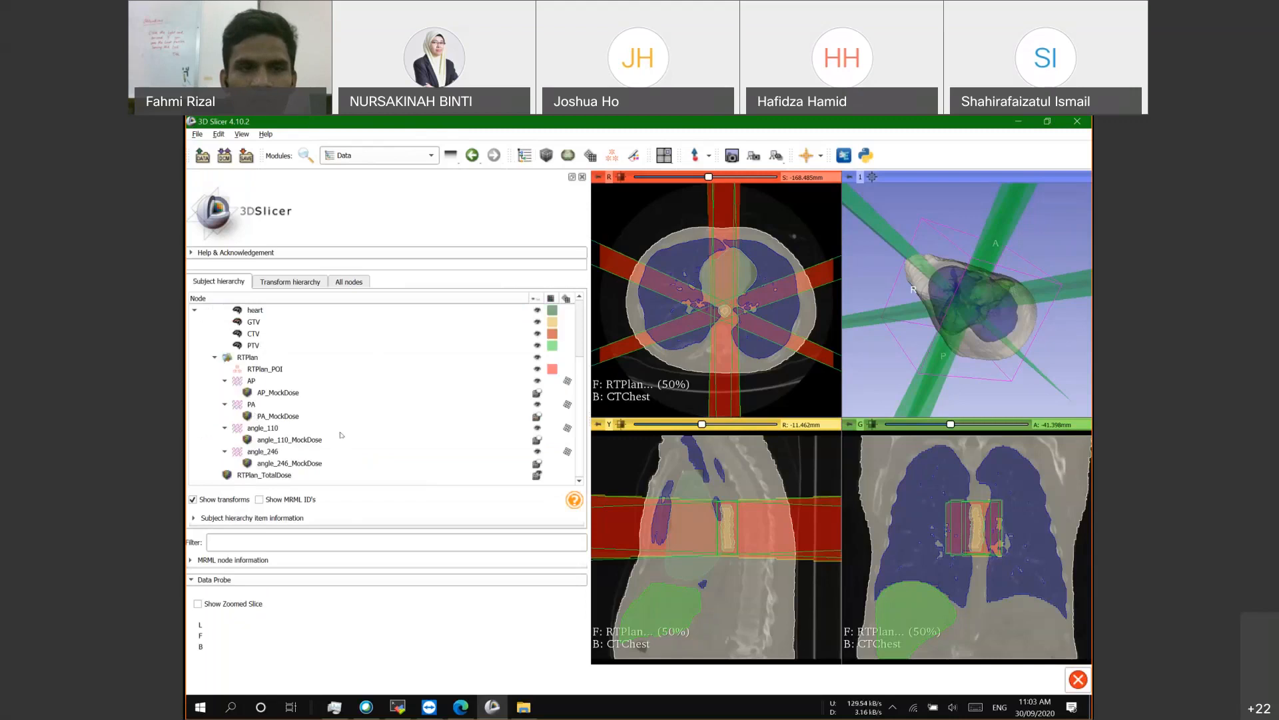
pyautogui.click(260, 474)
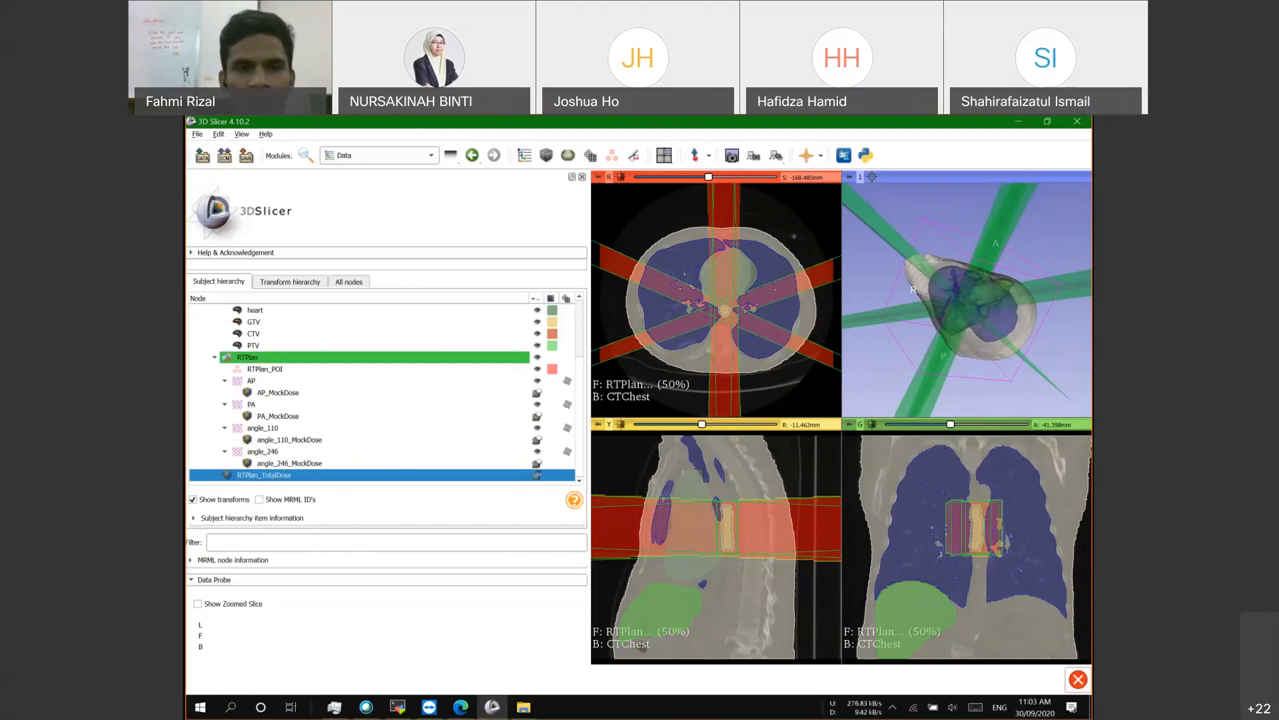
pyautogui.scroll(2, 279, 417)
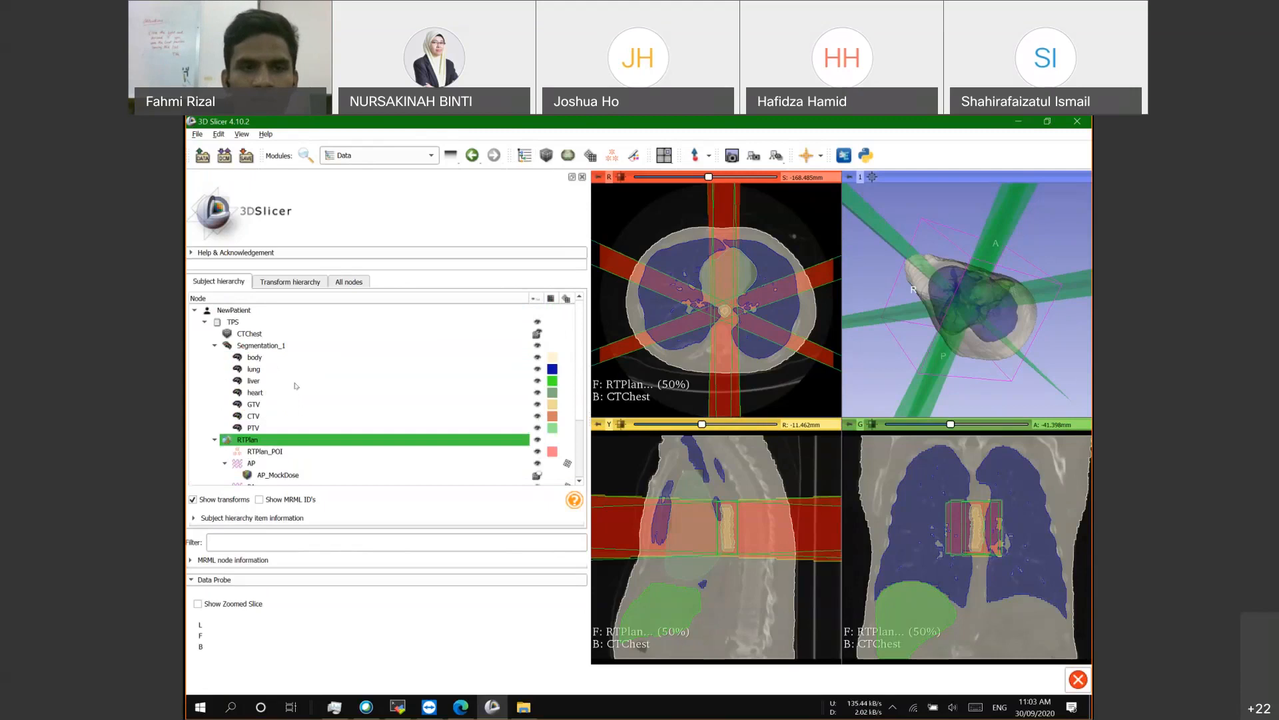
pyautogui.scroll(-2, 274, 453)
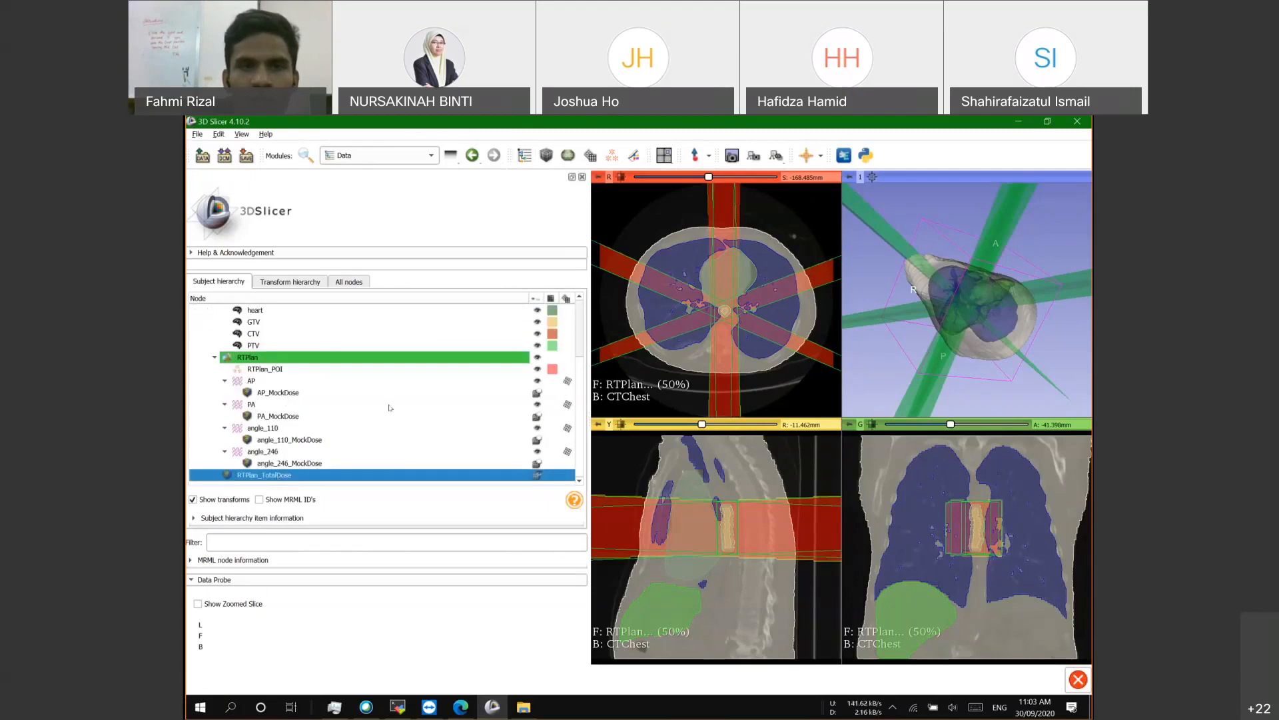
pyautogui.scroll(3, 390, 407)
# Step: Open the Radiotherapy > Dose Volume Histogram module, then bring Task Manager forward
pyautogui.click(380, 156)
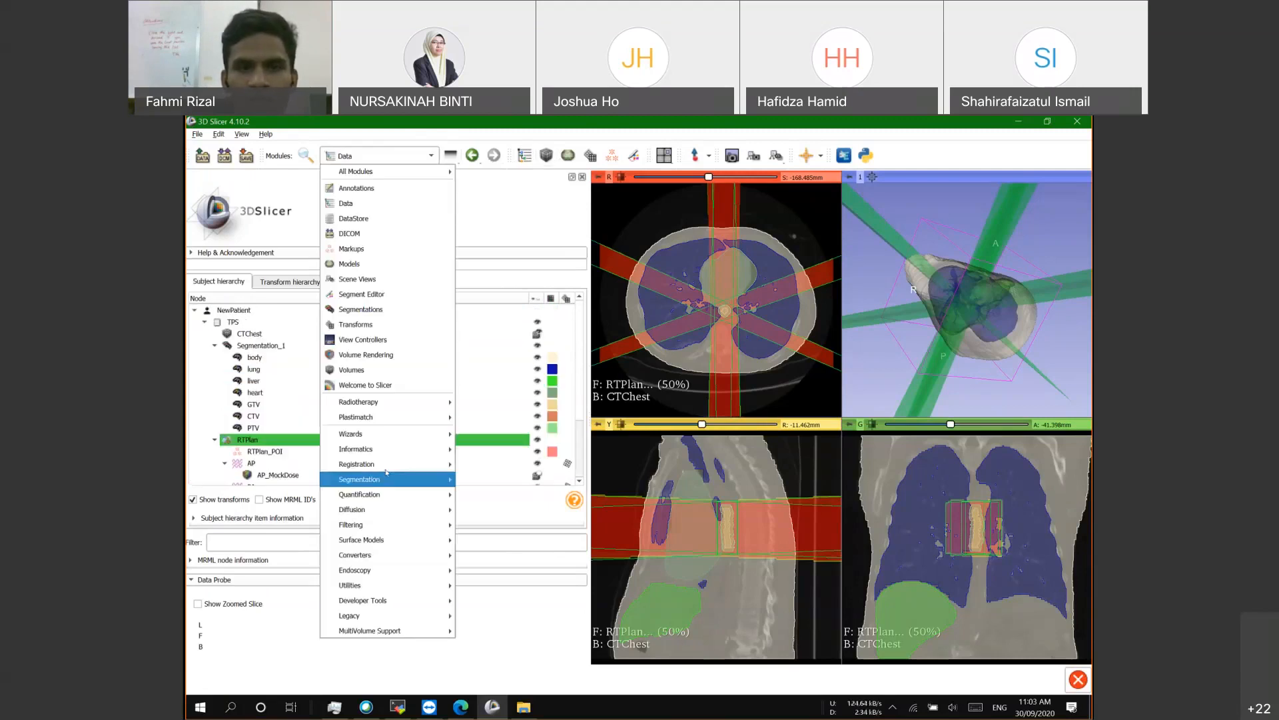
pyautogui.moveTo(385, 401)
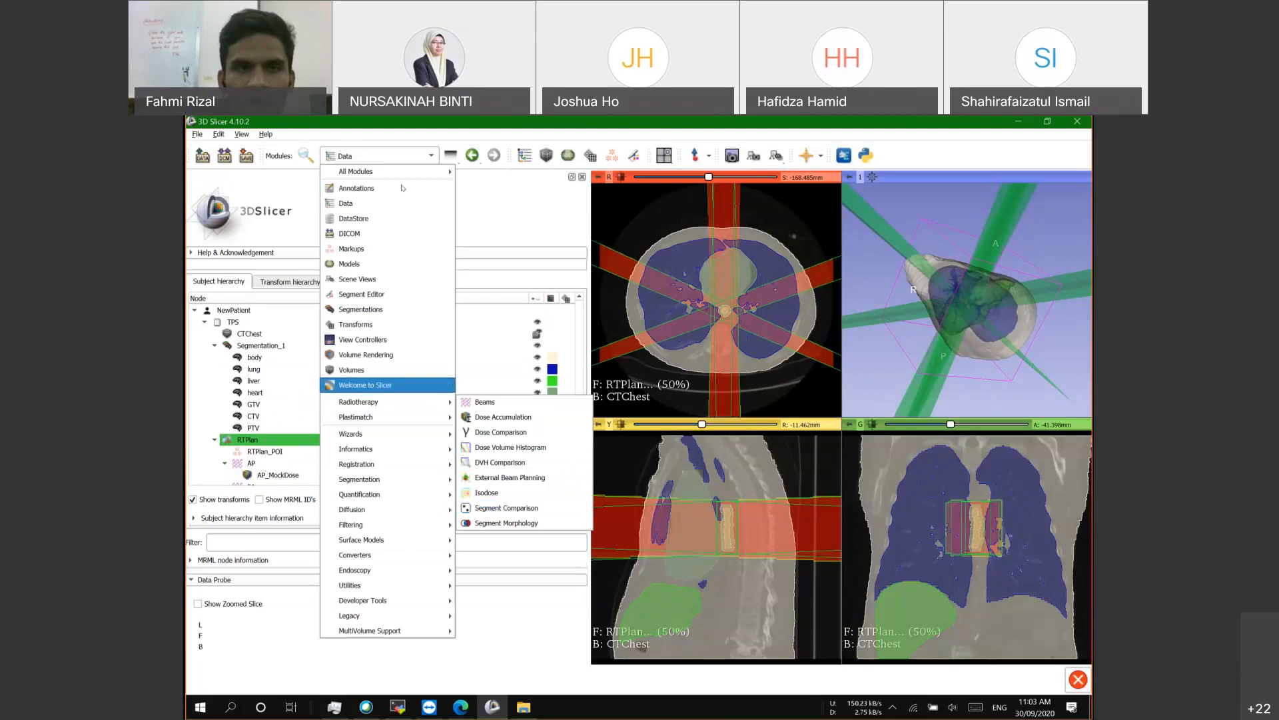
pyautogui.moveTo(373, 172)
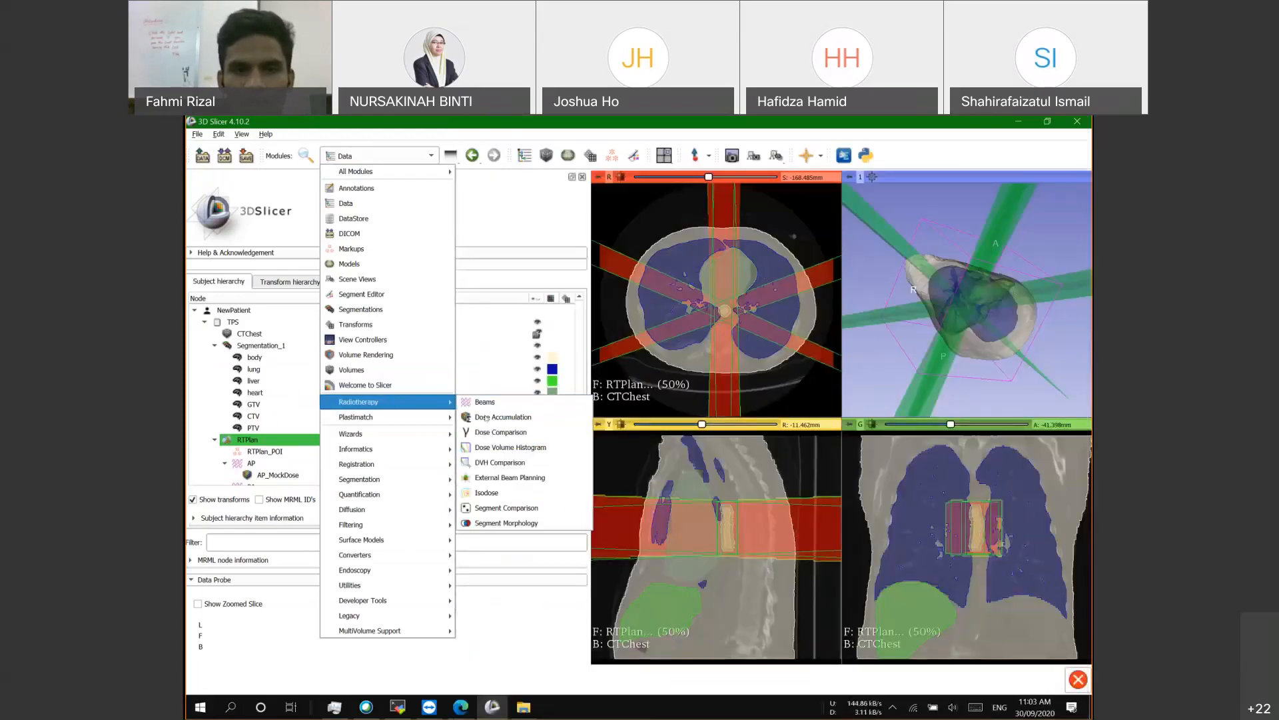
pyautogui.click(503, 447)
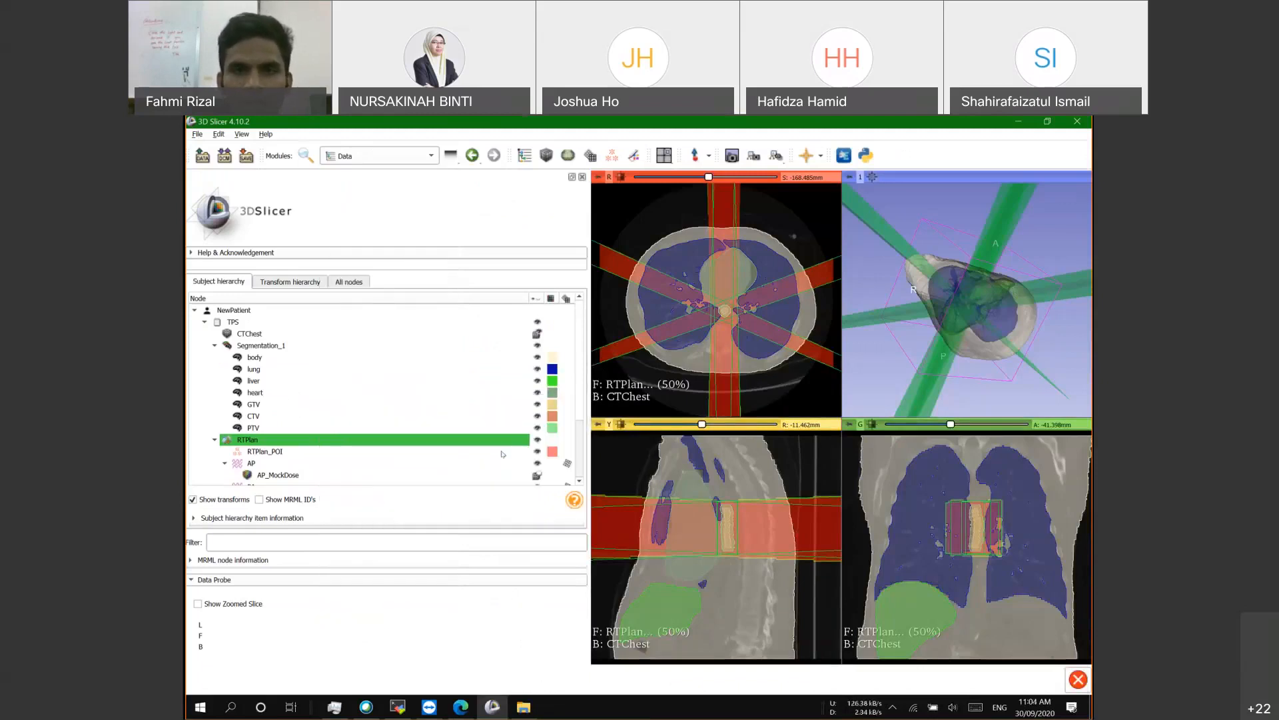
pyautogui.click(335, 709)
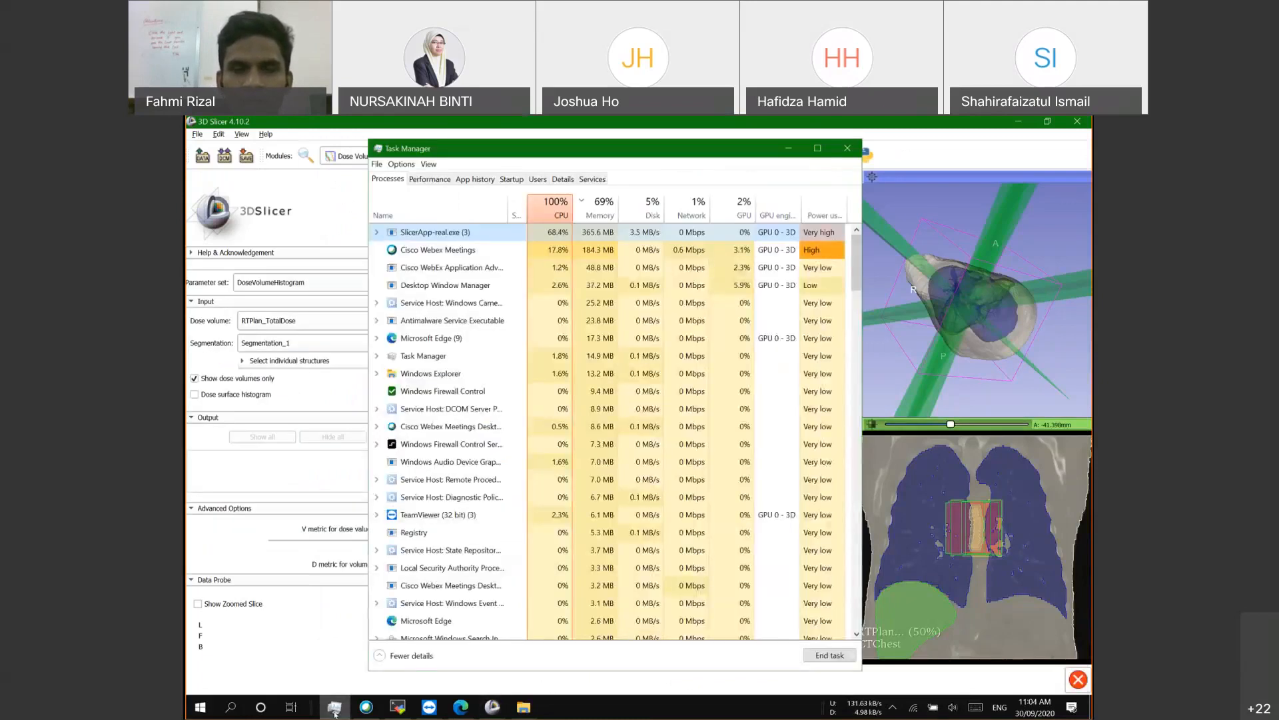
# Step: Check 3D Slicer's CPU load in Task Manager, then switch to the TeamViewer remote session
pyautogui.click(334, 708)
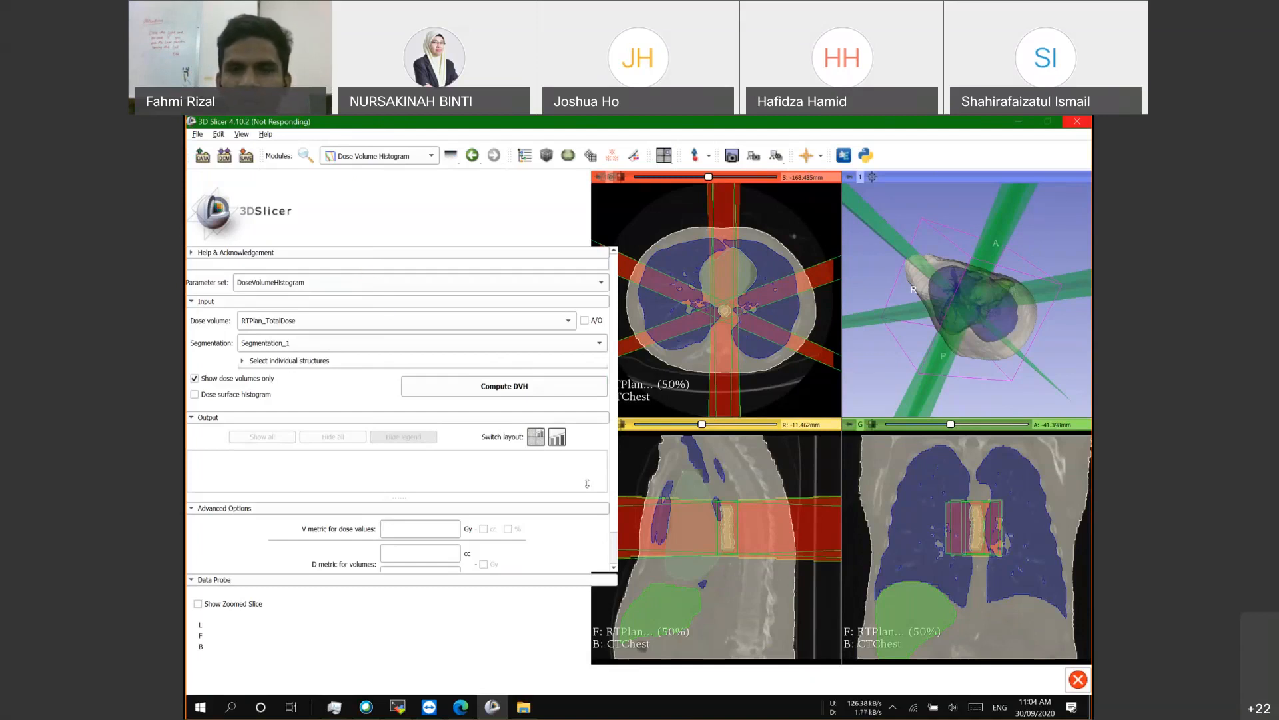
pyautogui.moveTo(489, 711)
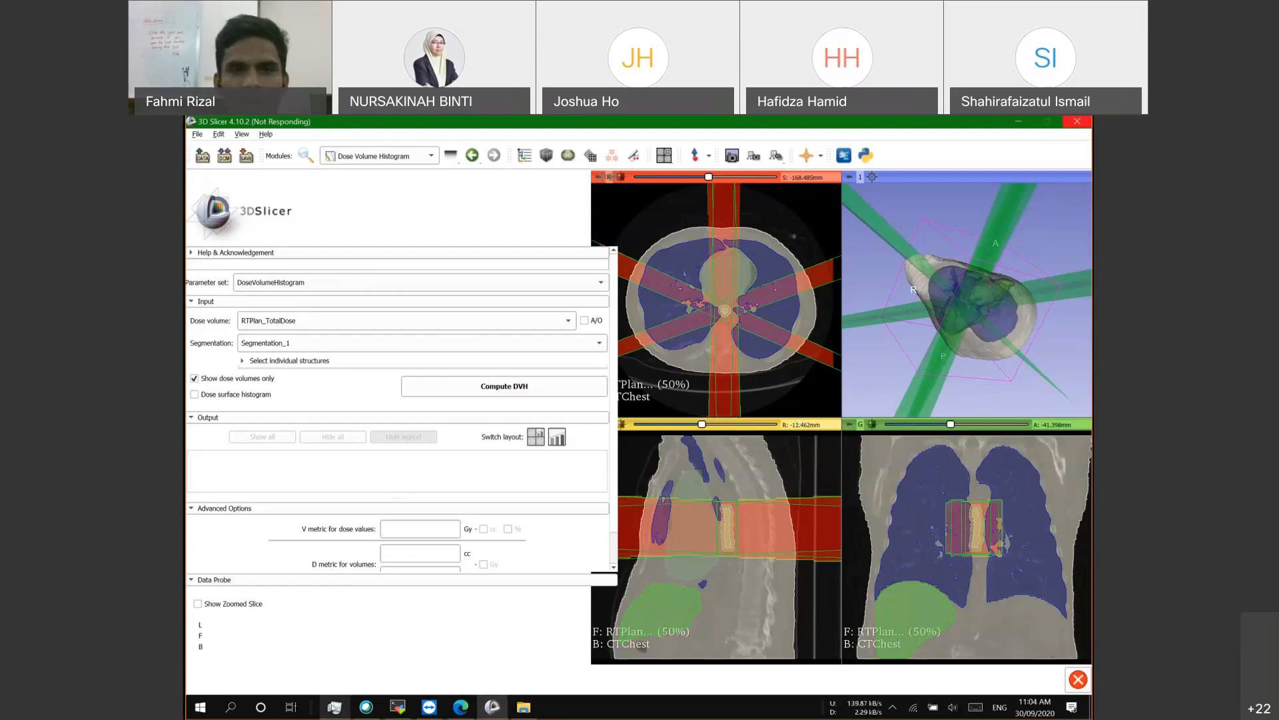
pyautogui.click(334, 707)
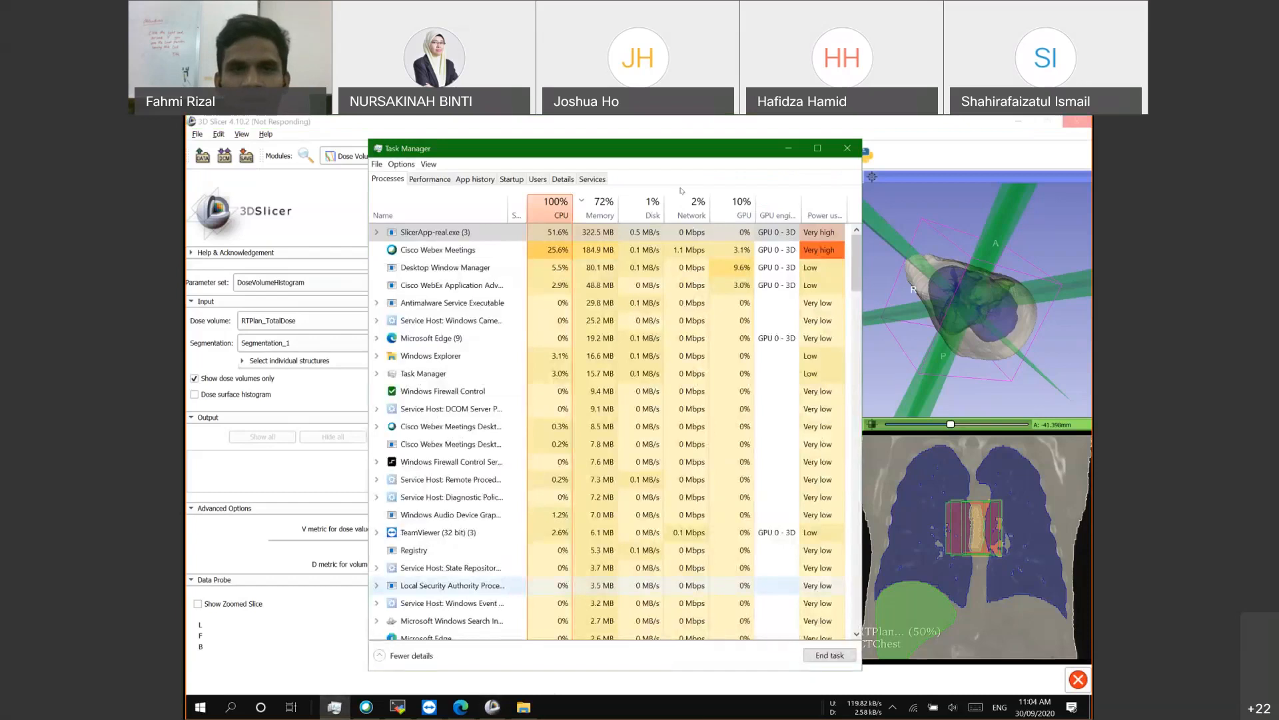
pyautogui.click(430, 131)
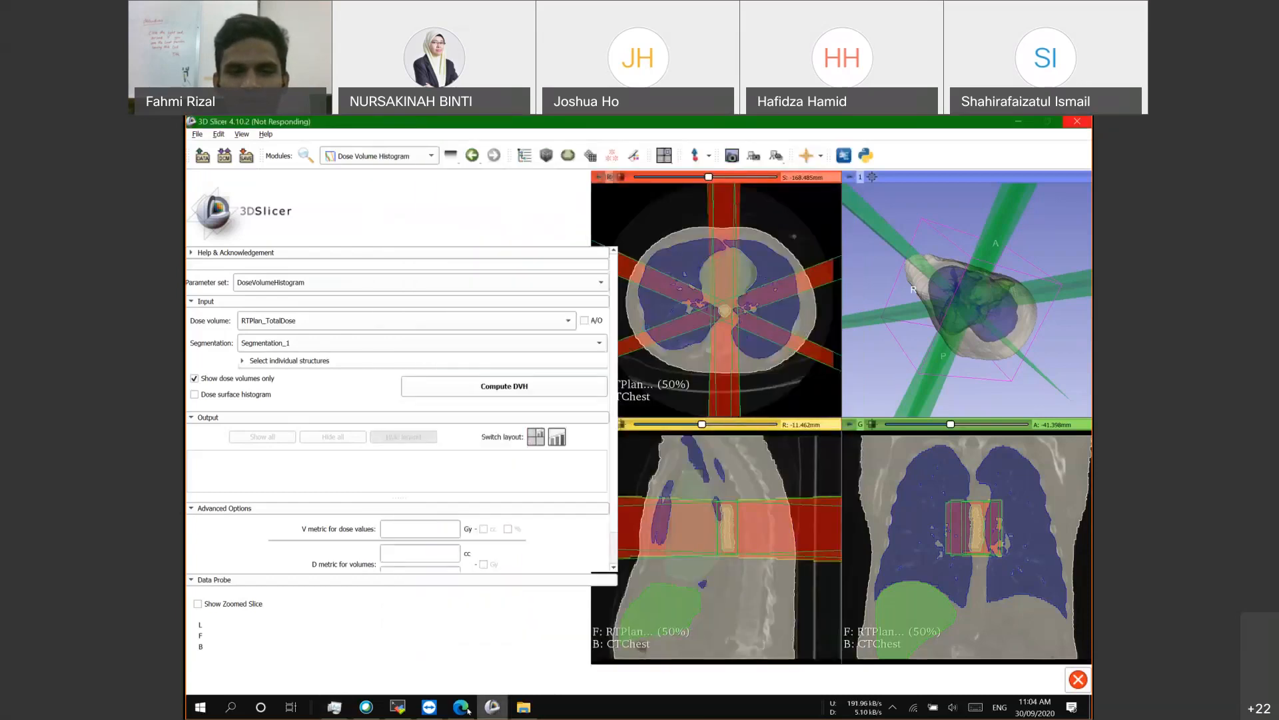
pyautogui.click(458, 684)
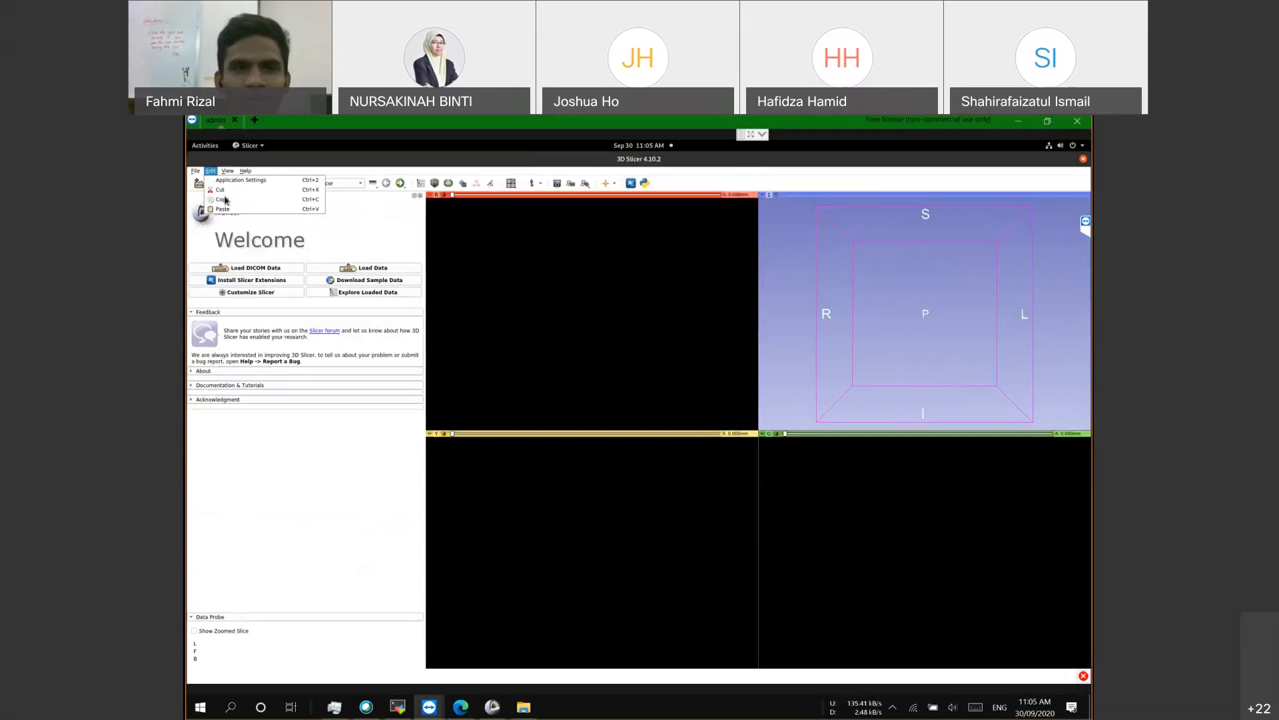
# Step: Add finish_segmentation.mrml from the RtPlan_finish folder to the remote Slicer scene
pyautogui.click(575, 300)
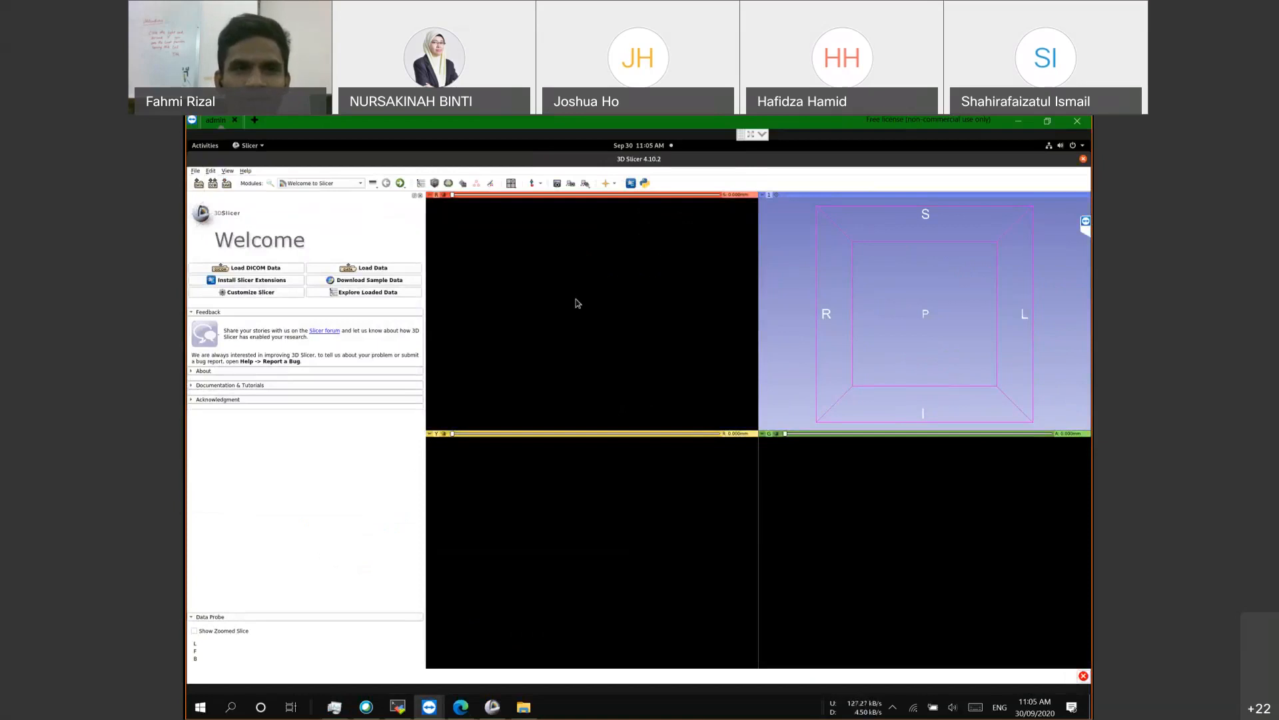
pyautogui.click(195, 173)
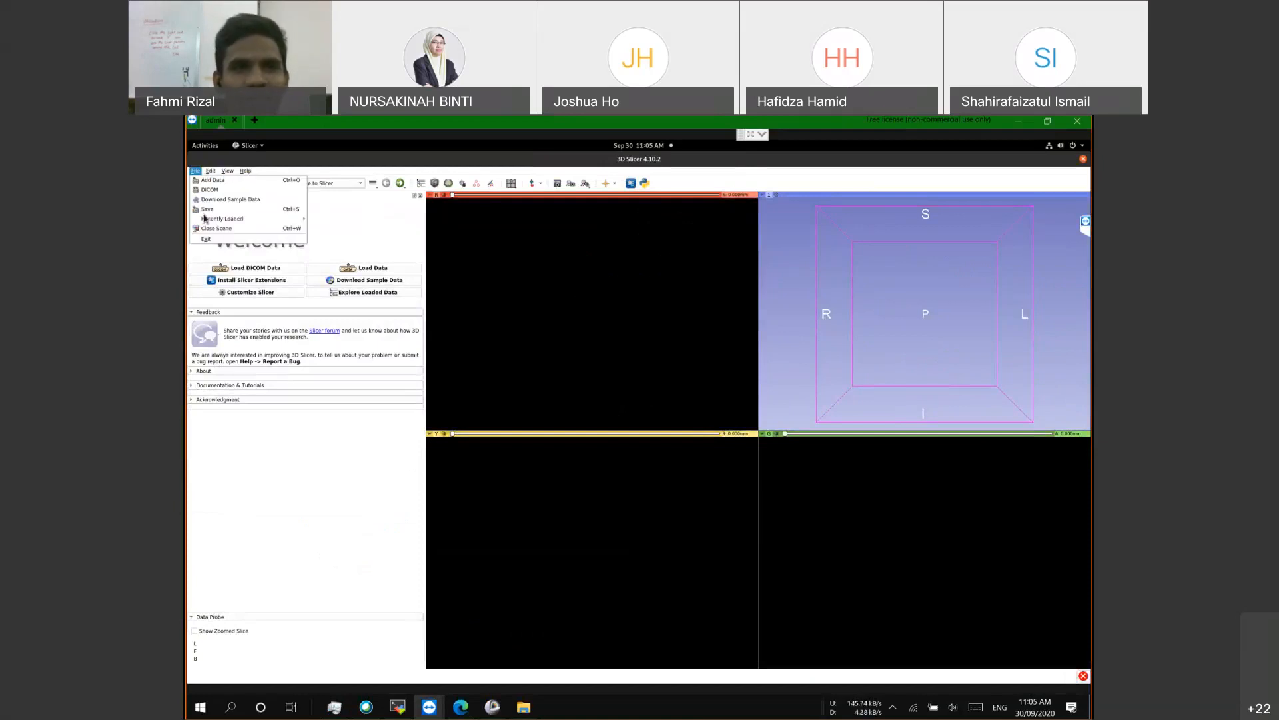
pyautogui.click(211, 180)
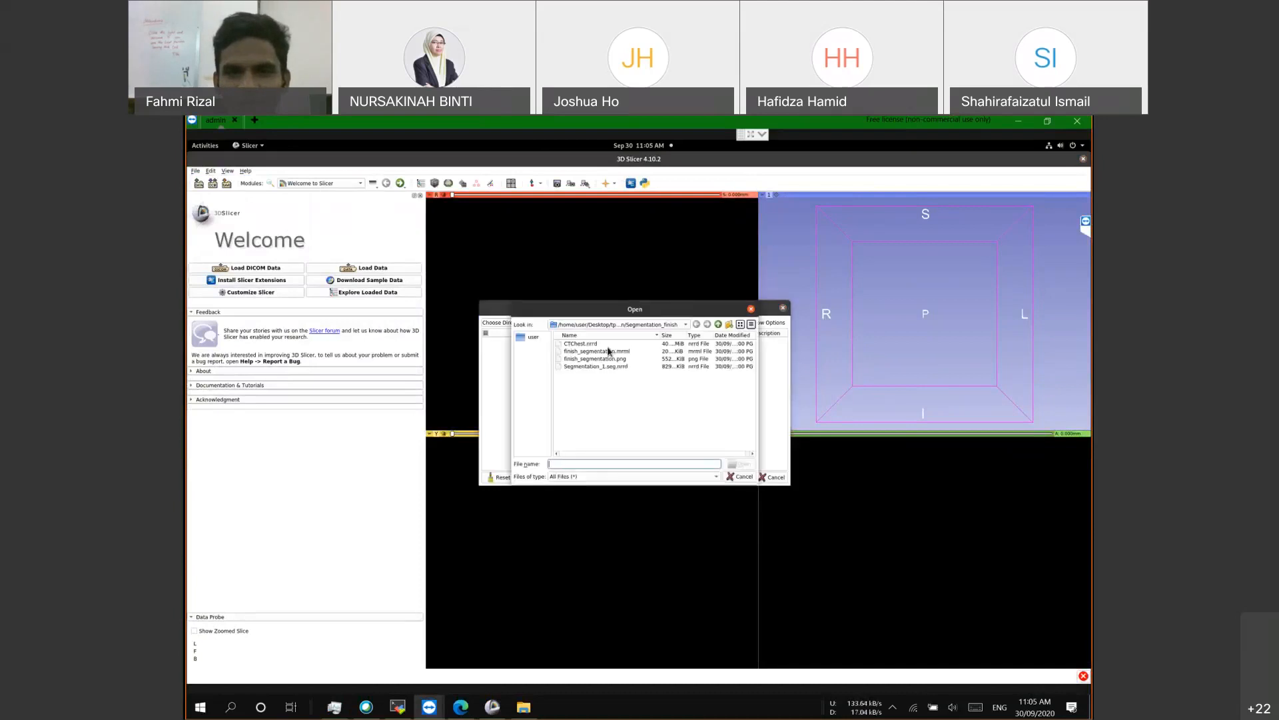
pyautogui.click(717, 324)
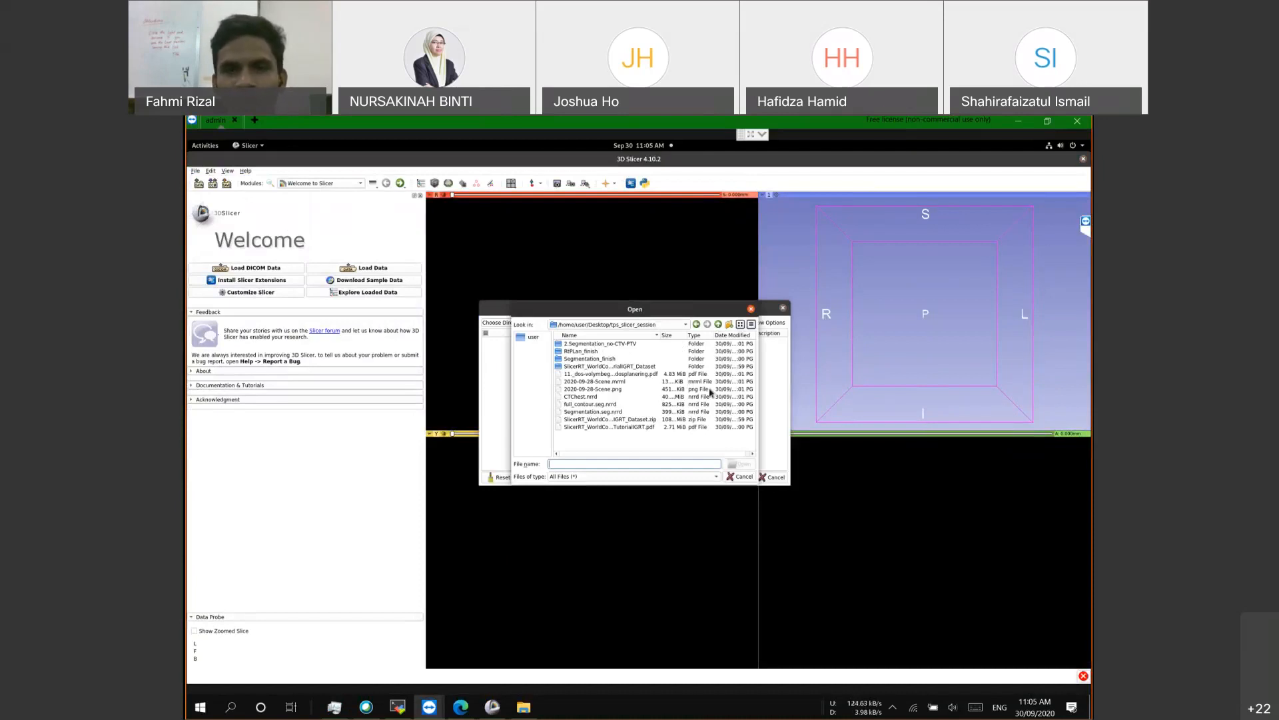
pyautogui.doubleClick(589, 358)
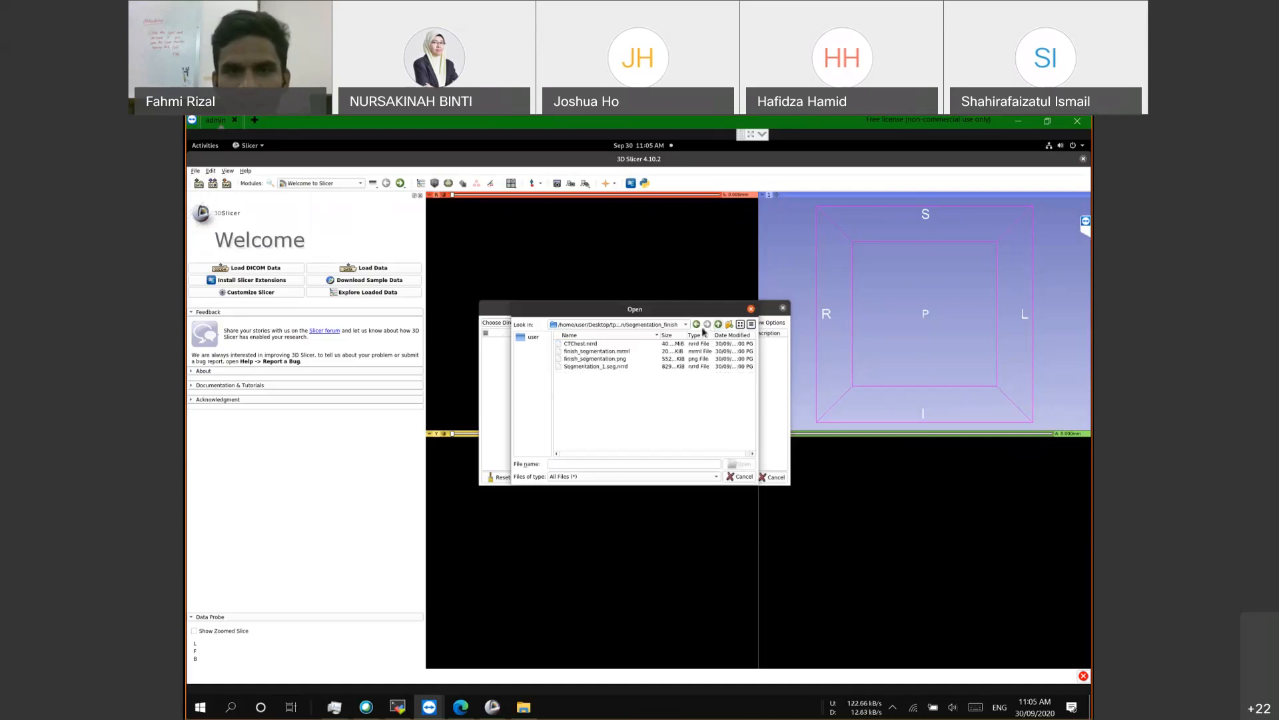
pyautogui.click(697, 325)
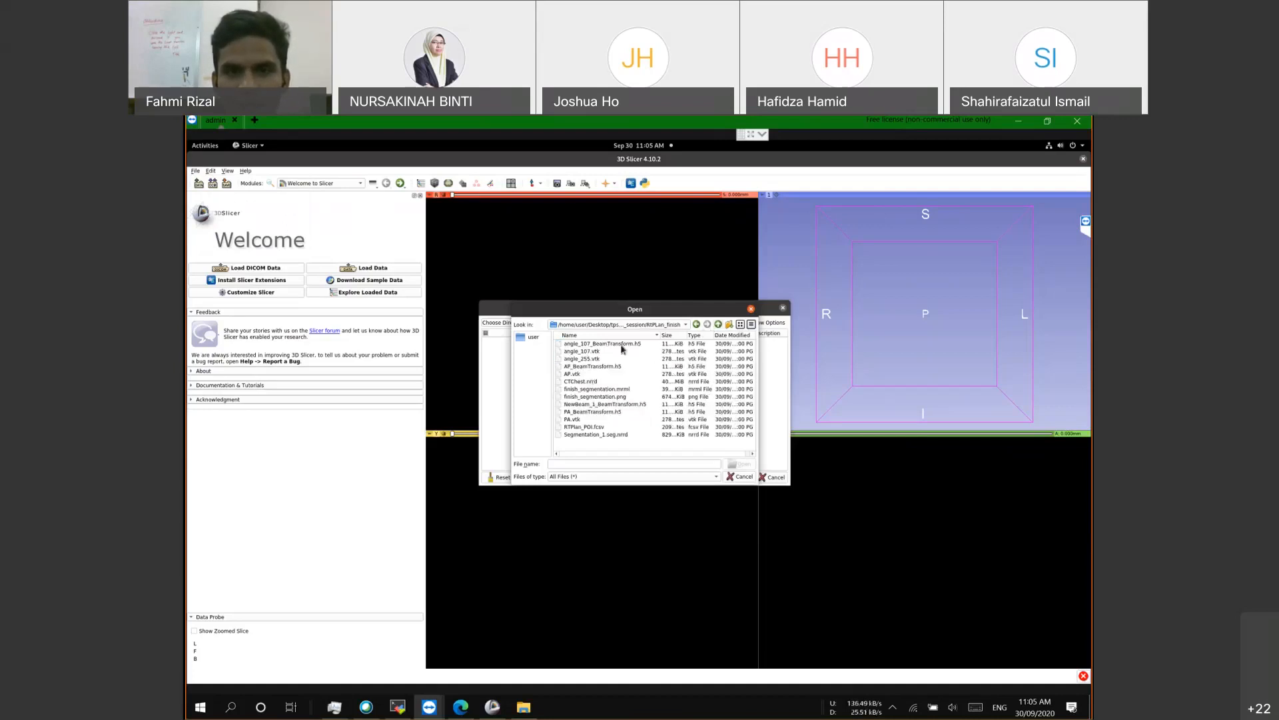
pyautogui.doubleClick(618, 390)
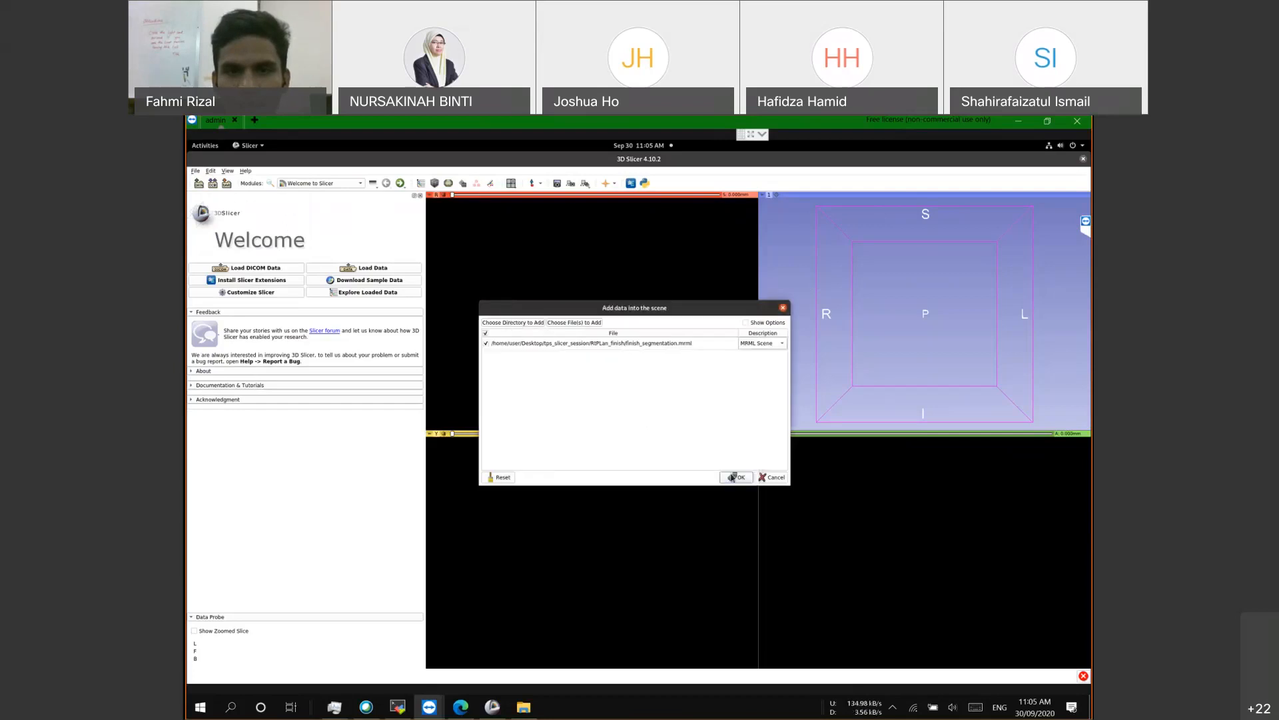
pyautogui.click(733, 476)
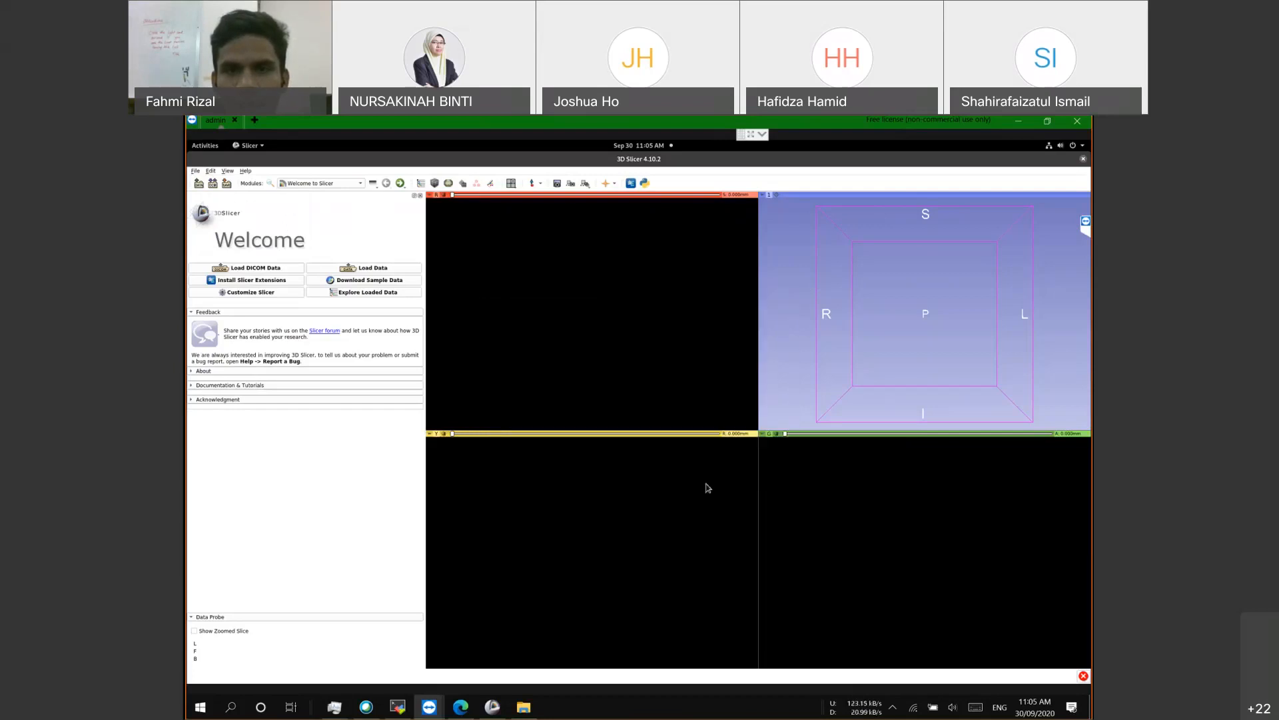
# Step: Briefly bring up the local Slicer window, then minimize it again
pyautogui.click(490, 710)
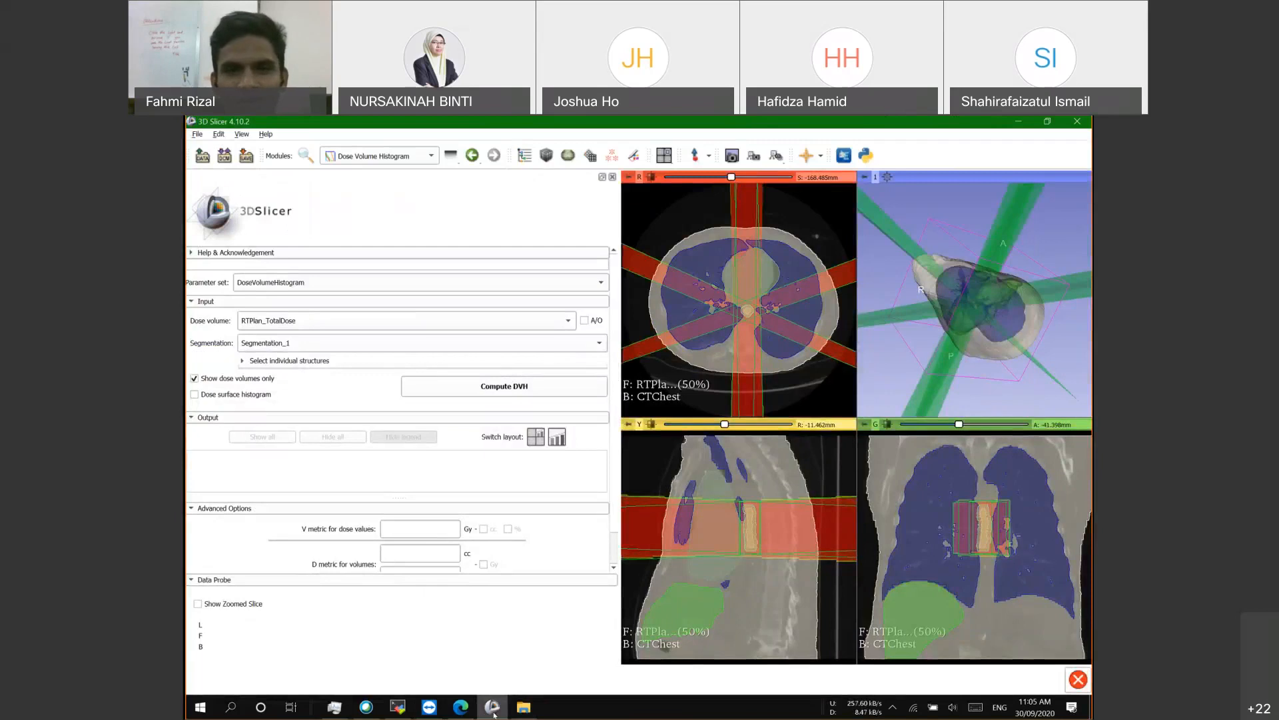
pyautogui.scroll(-2, 671, 288)
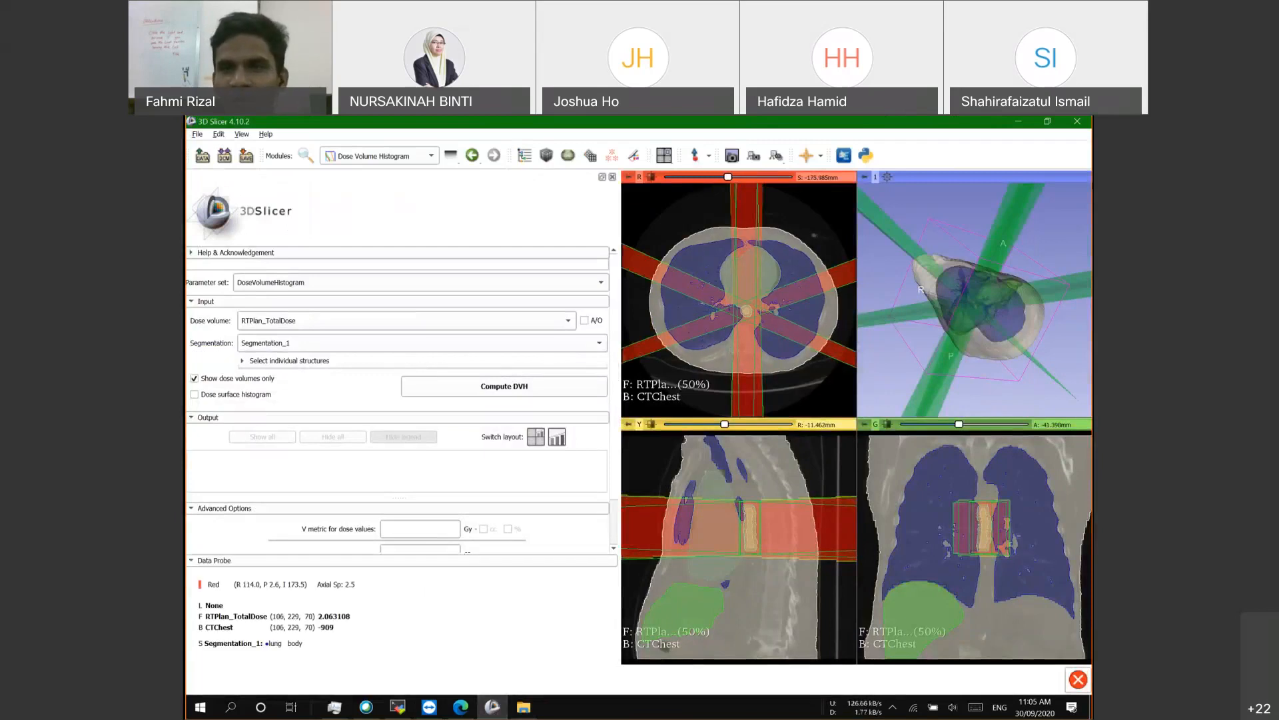
pyautogui.click(1018, 123)
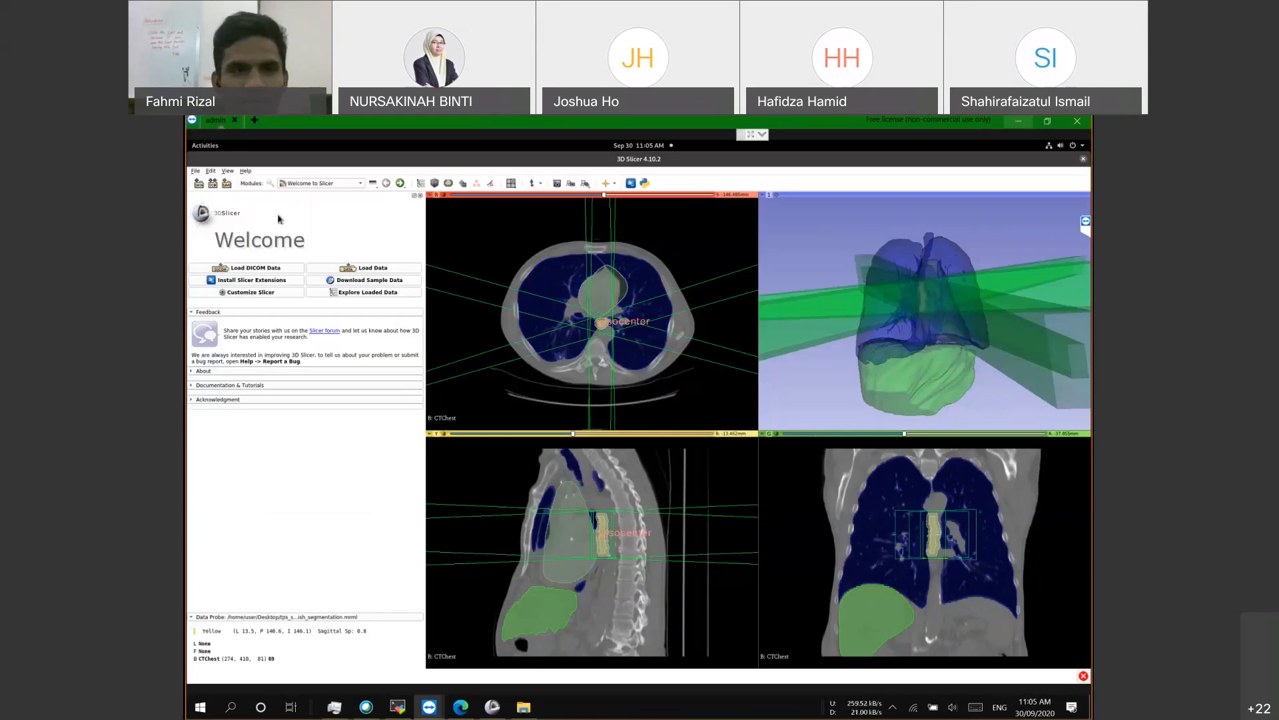
# Step: Check the remote session's module list and leave it without changing modules
pyautogui.click(360, 183)
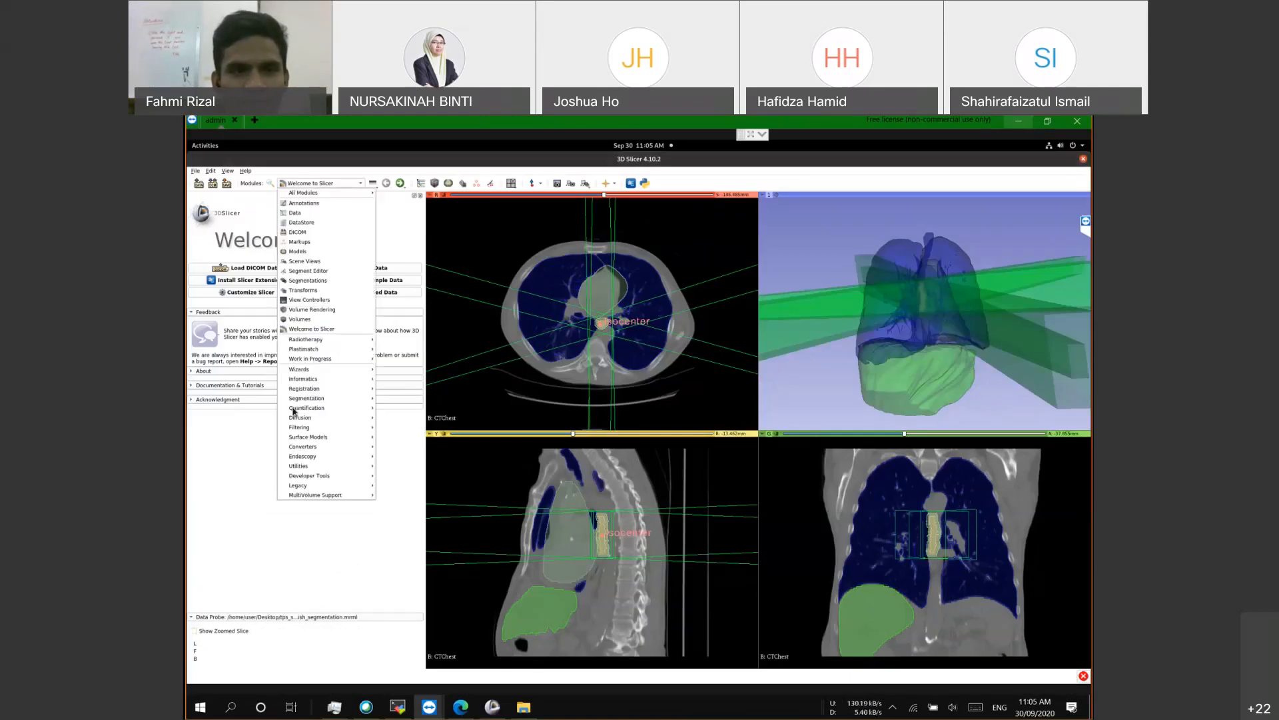
pyautogui.moveTo(354, 339)
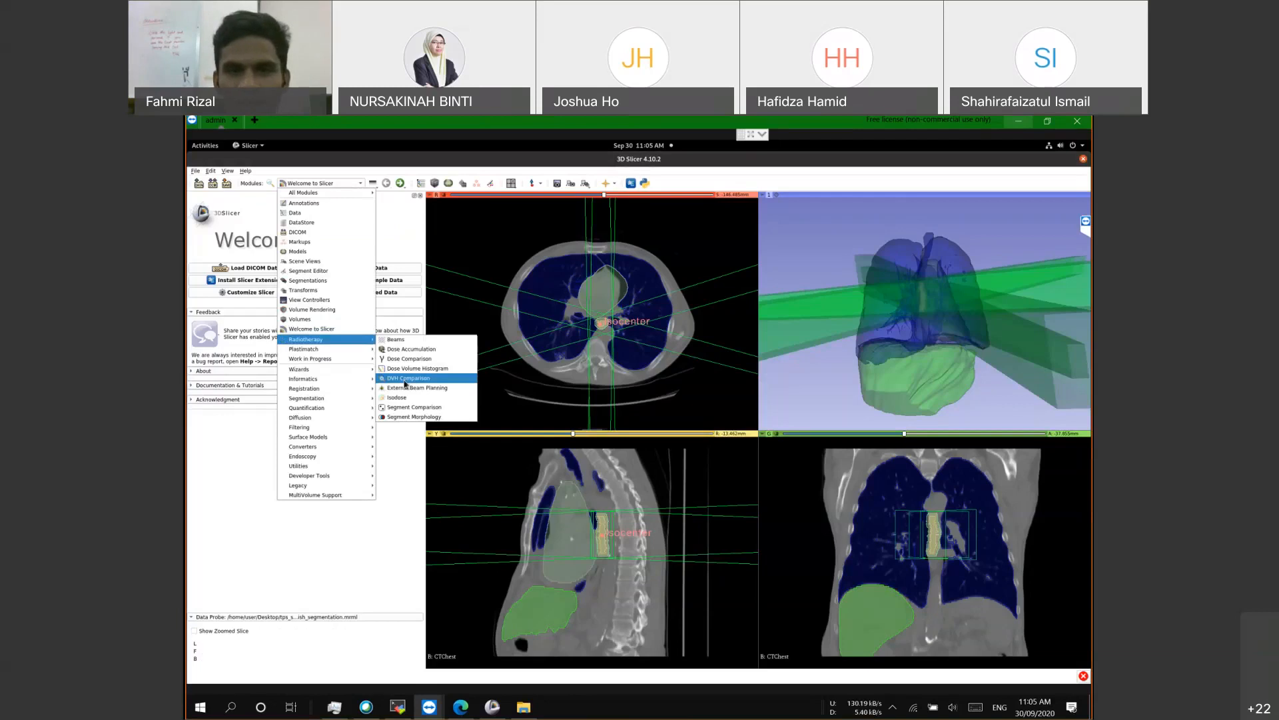
pyautogui.click(405, 381)
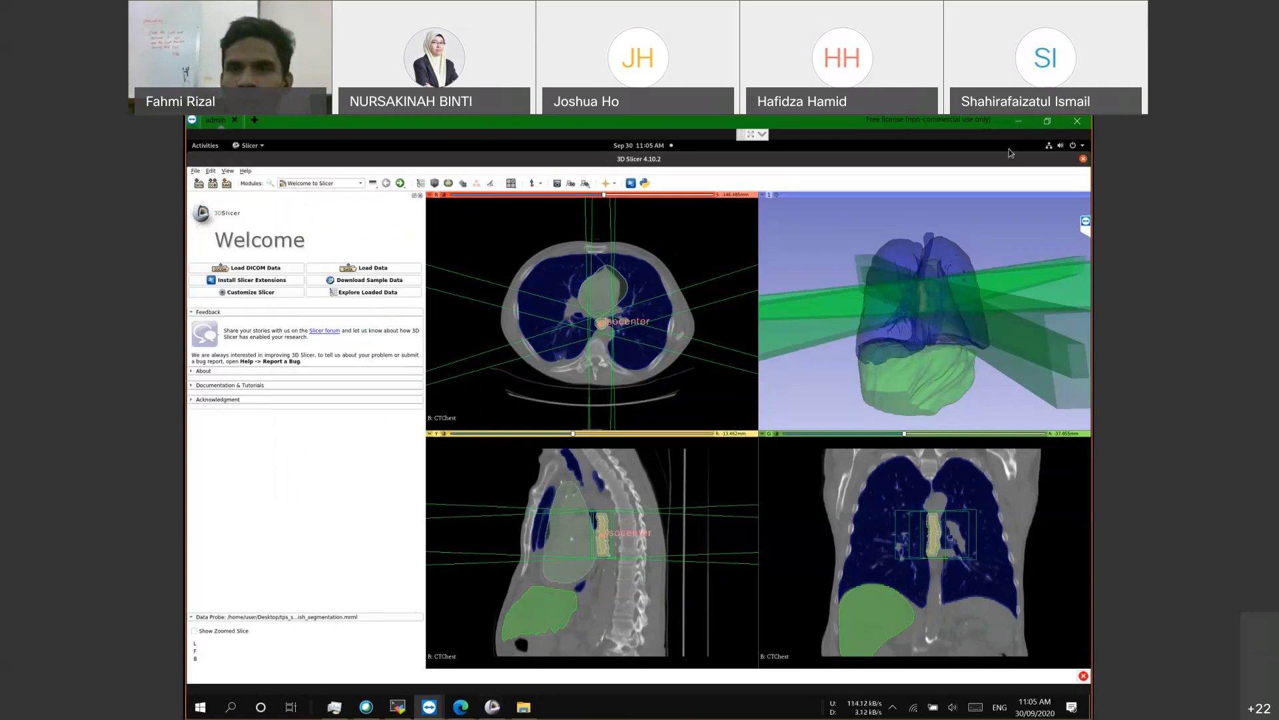
# Step: Switch to the local Slicer window showing Dose Volume Histogram and open its module list
pyautogui.click(366, 710)
pyautogui.click(351, 540)
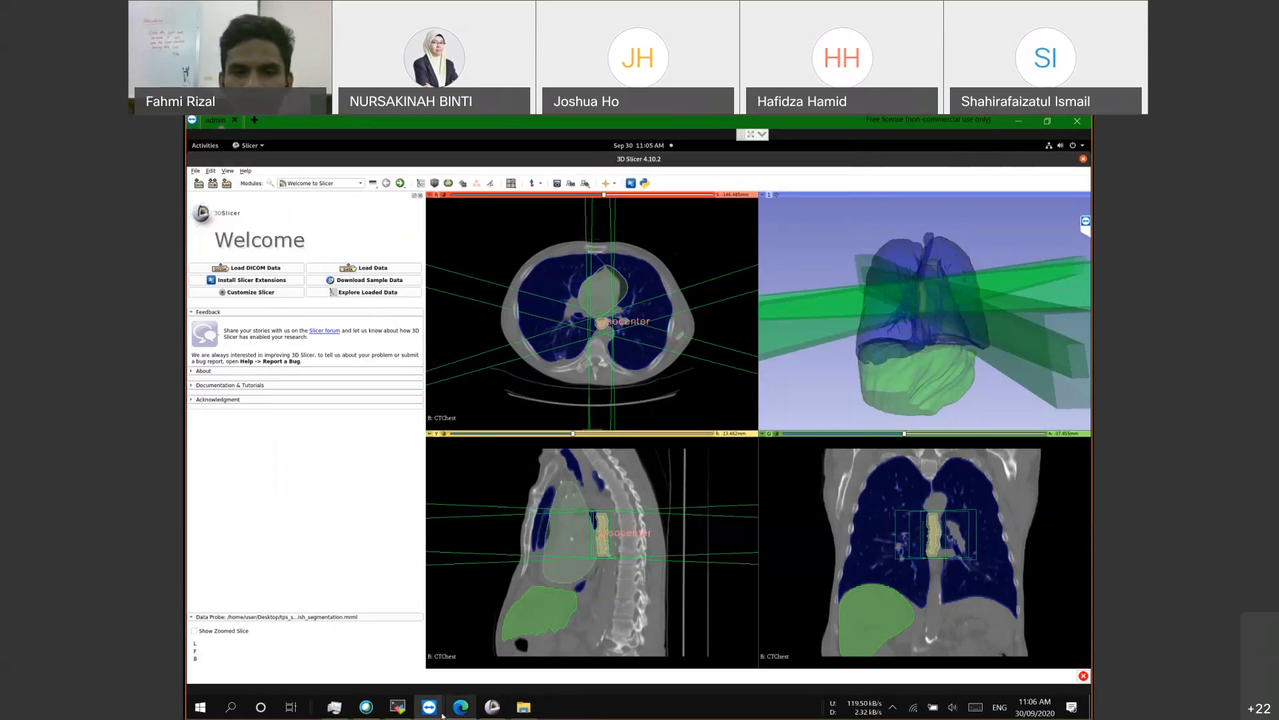
pyautogui.click(492, 707)
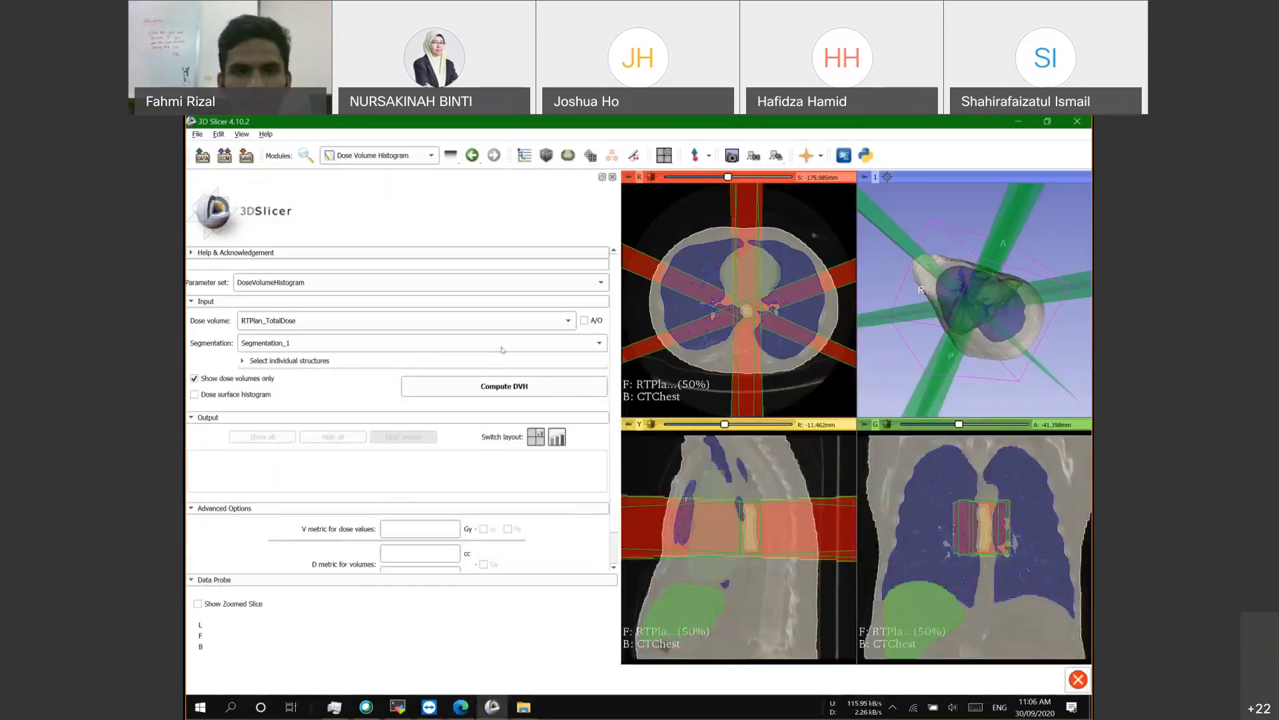
pyautogui.click(360, 155)
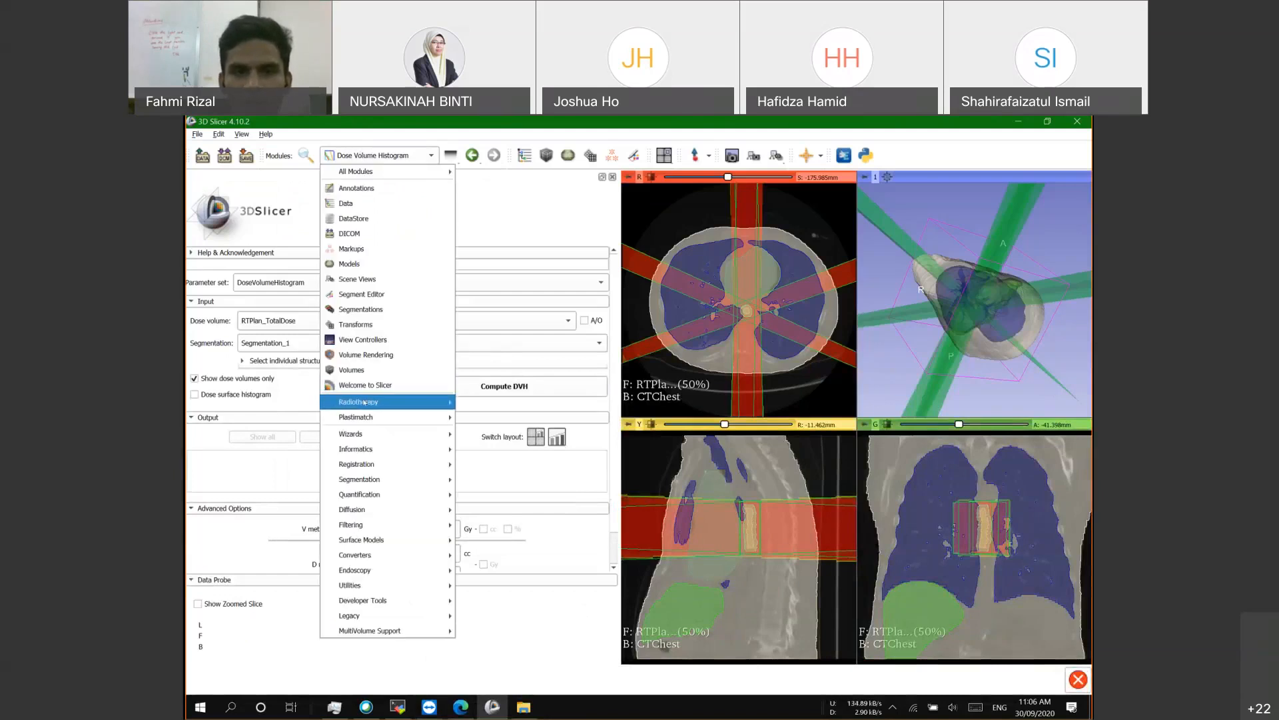
pyautogui.click(208, 346)
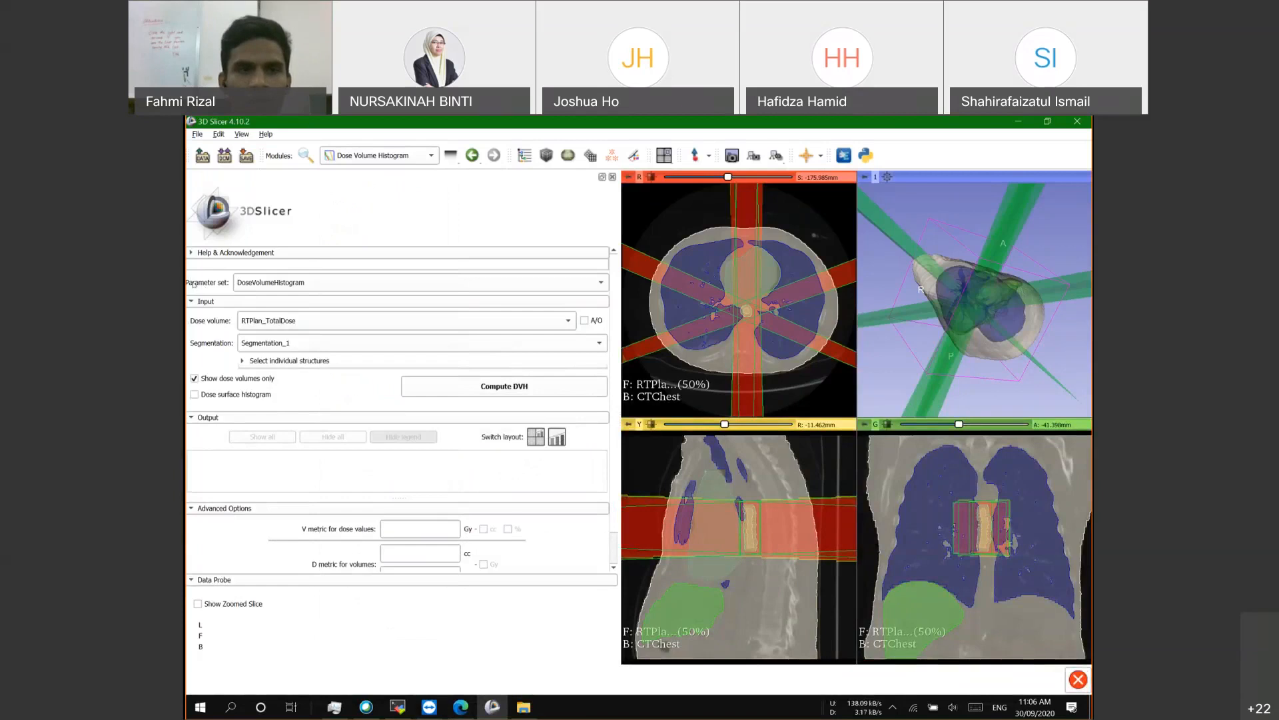
pyautogui.click(268, 282)
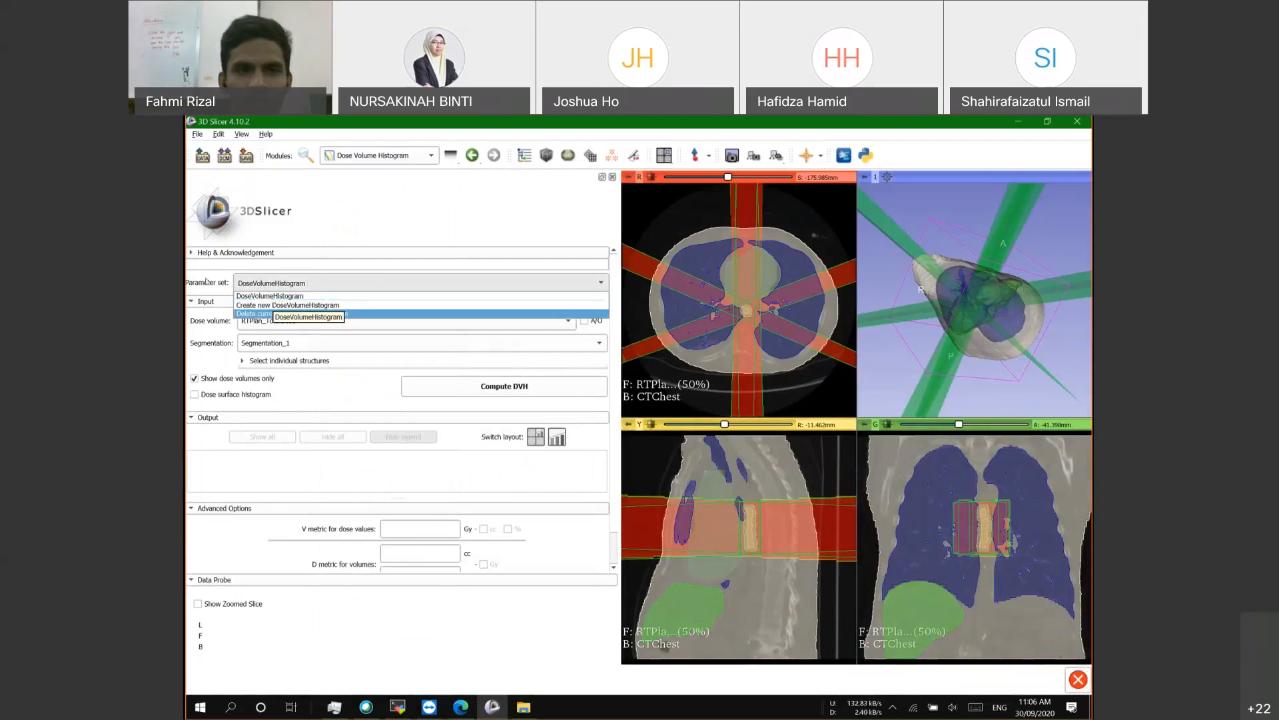
pyautogui.click(305, 297)
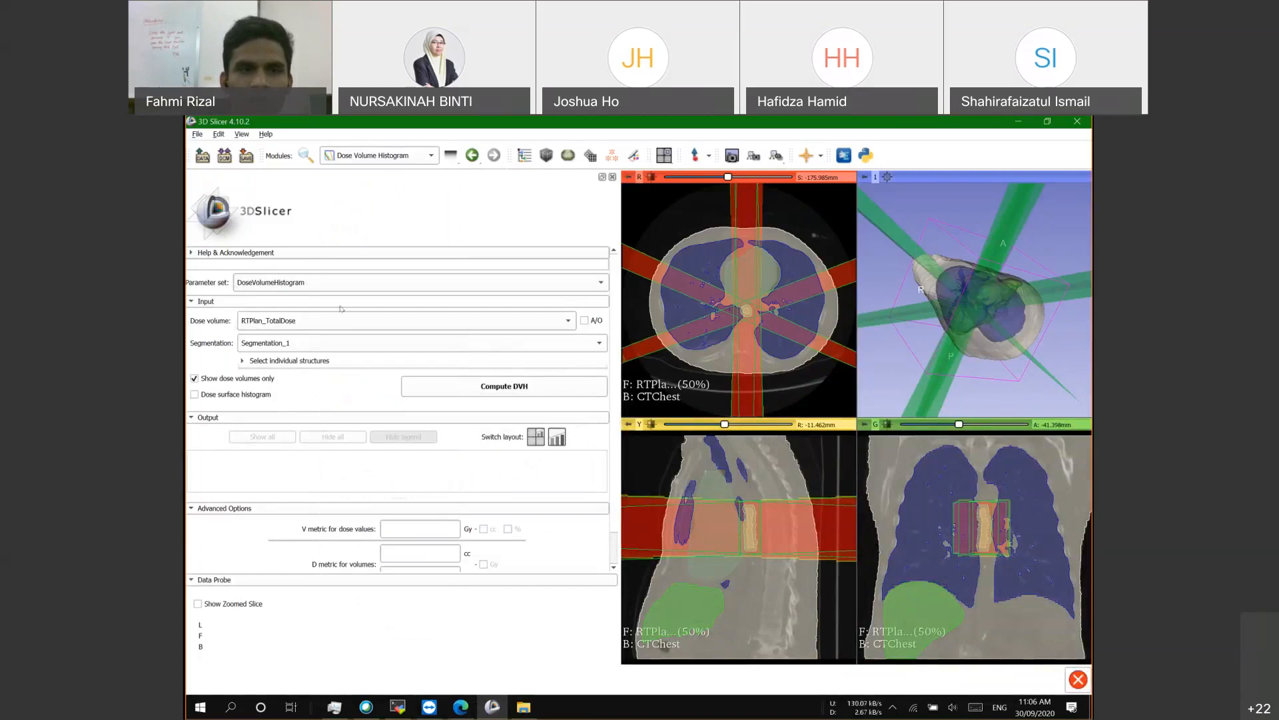
pyautogui.click(265, 322)
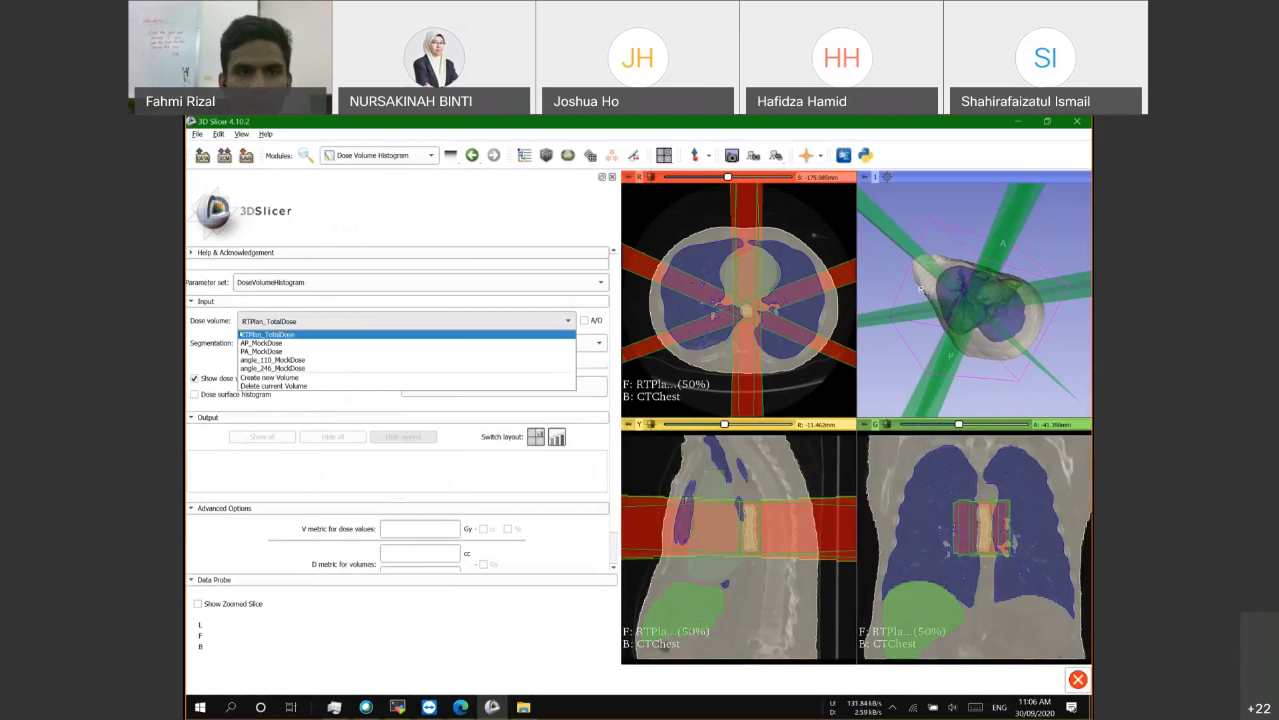
pyautogui.click(270, 334)
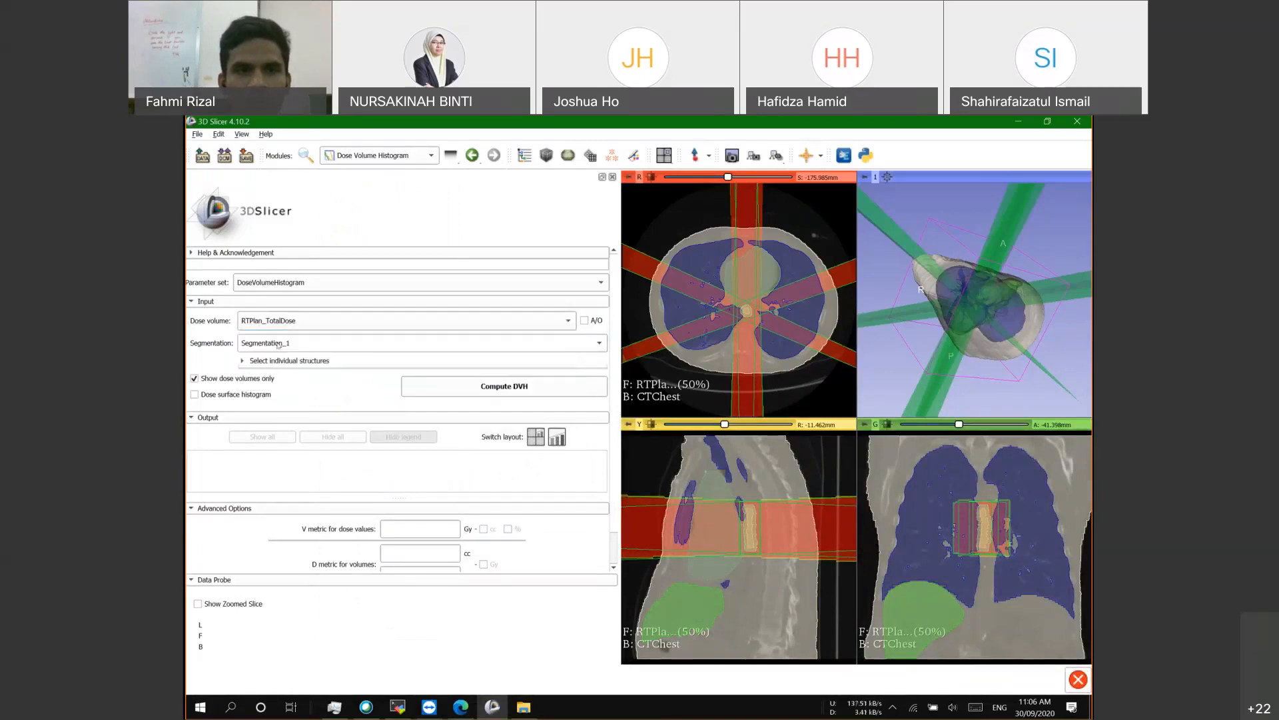
pyautogui.click(275, 343)
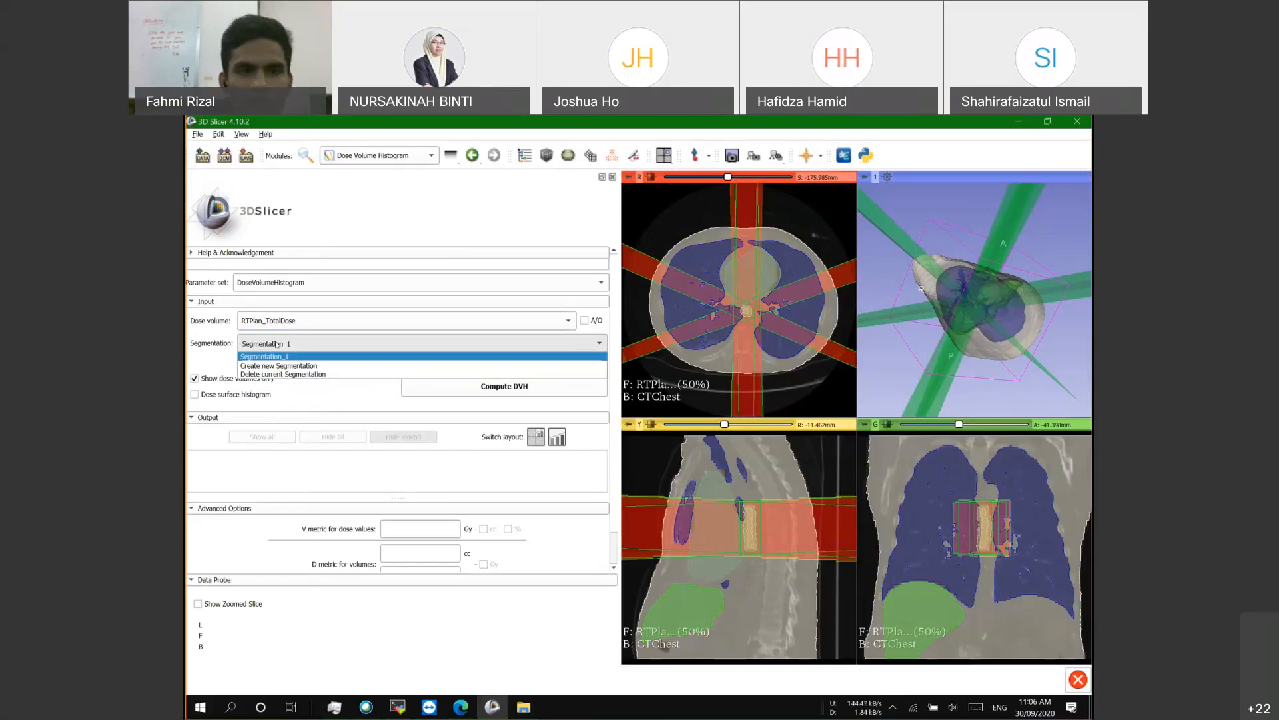
pyautogui.click(264, 356)
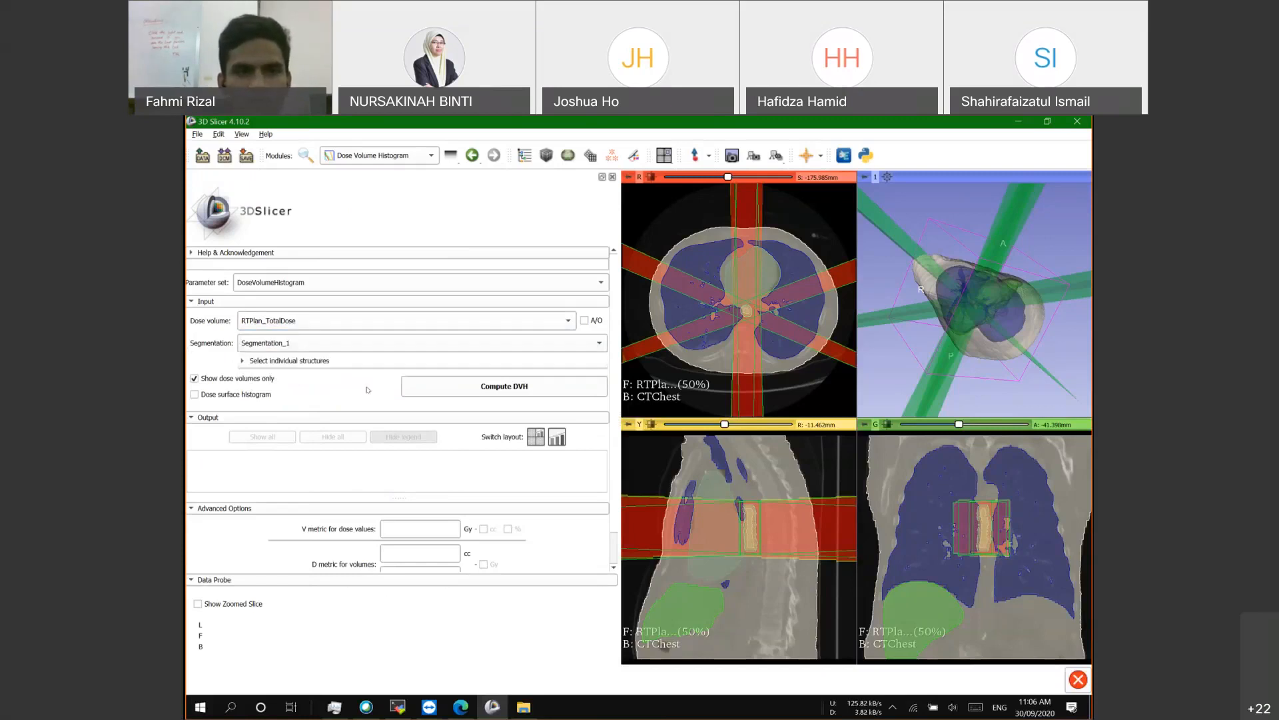
pyautogui.click(252, 361)
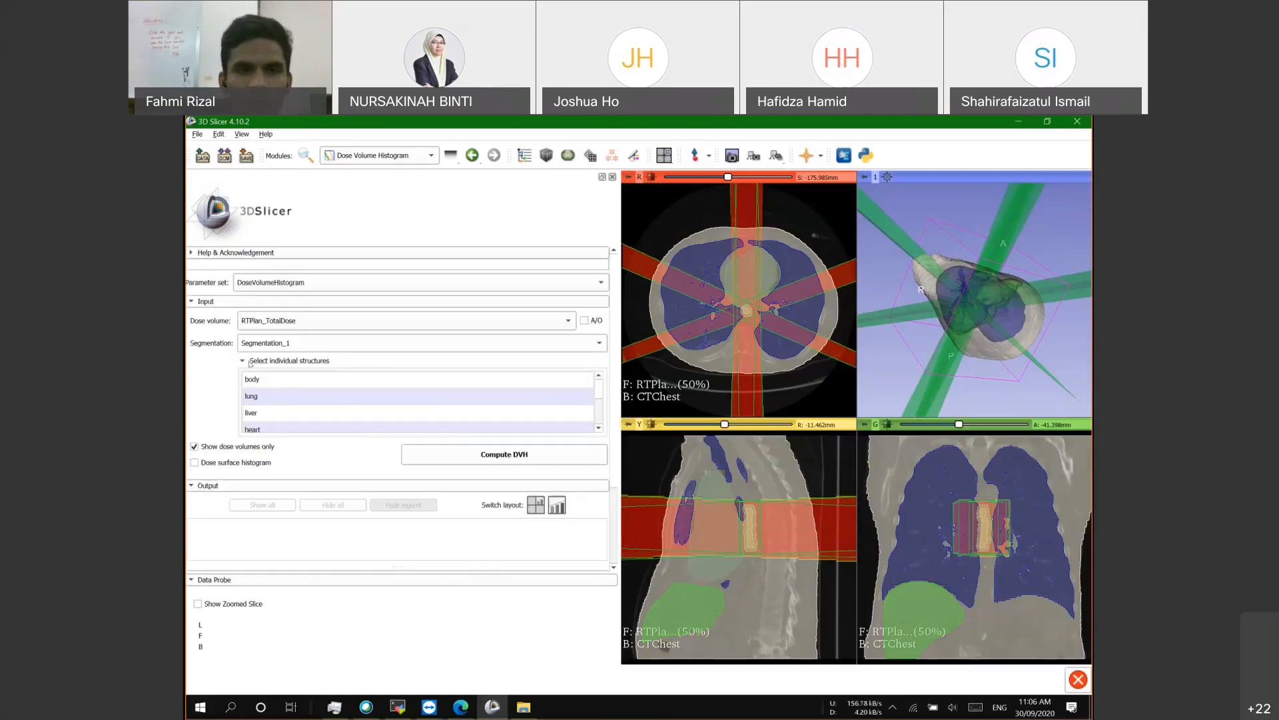
pyautogui.click(251, 362)
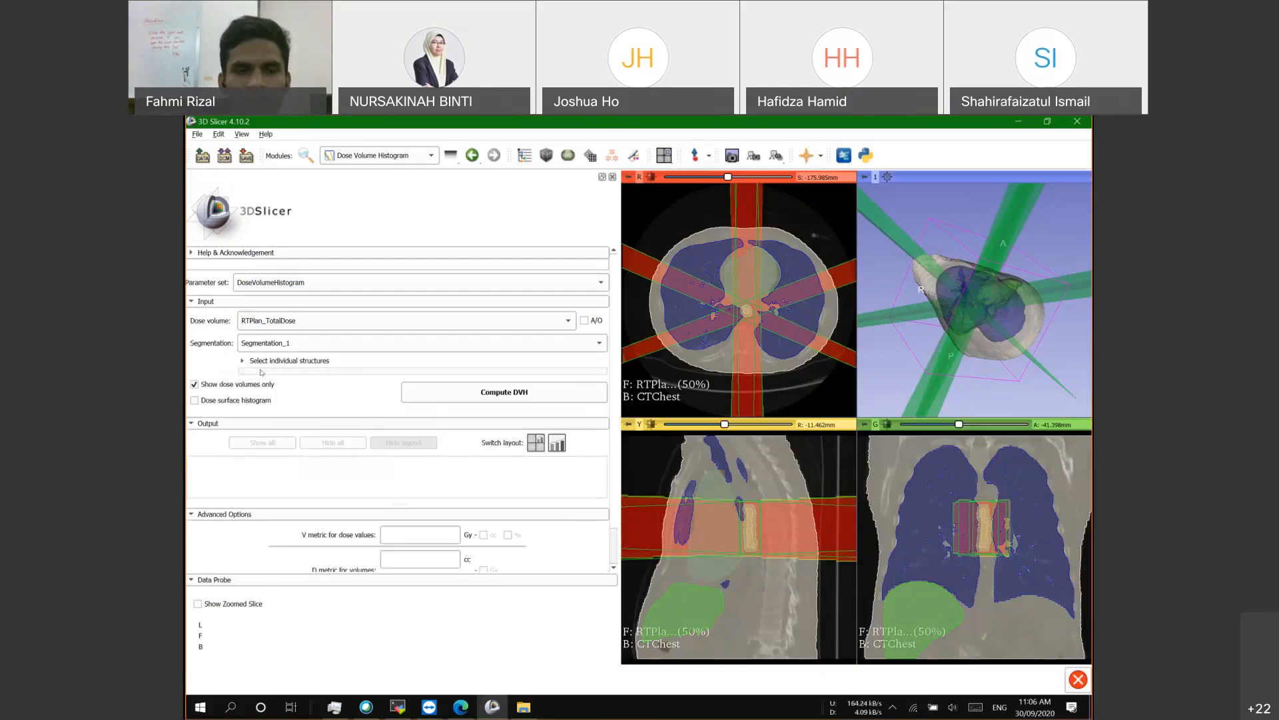
pyautogui.scroll(-1, 281, 386)
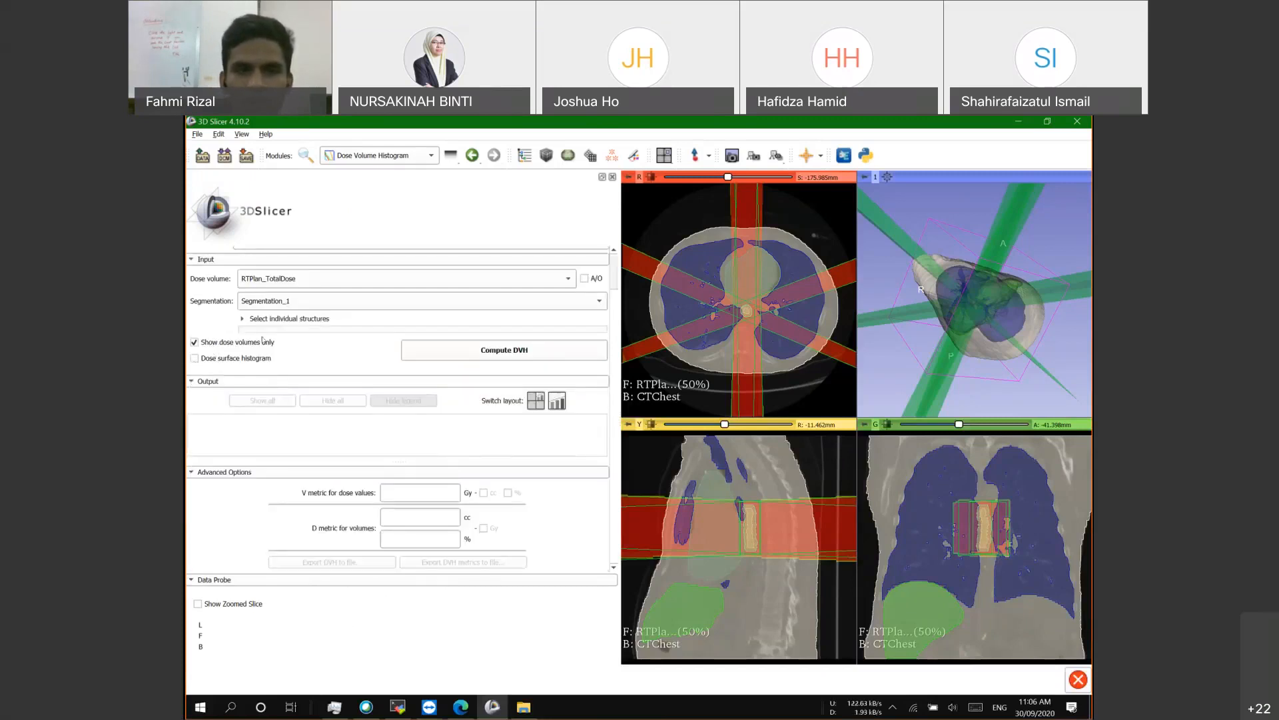
pyautogui.scroll(1, 470, 351)
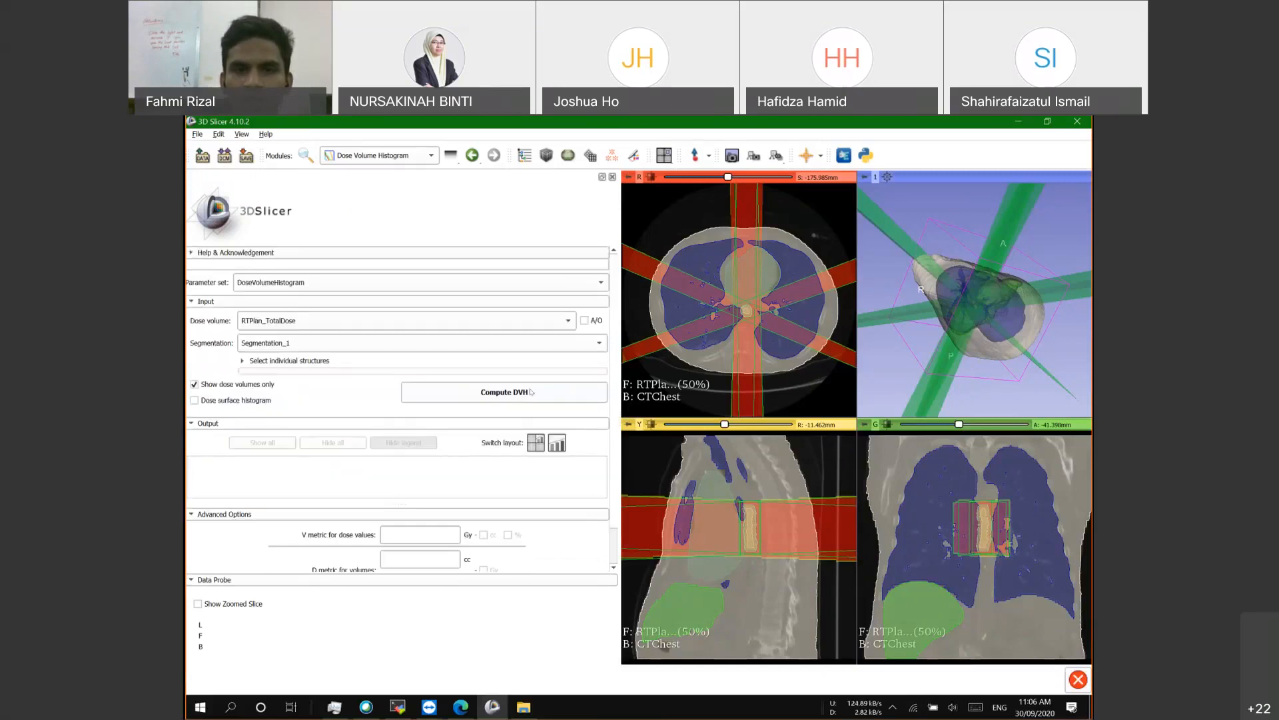
# Step: Start the local DVH computation for all segments, then return to the remote Slicer session
pyautogui.click(496, 394)
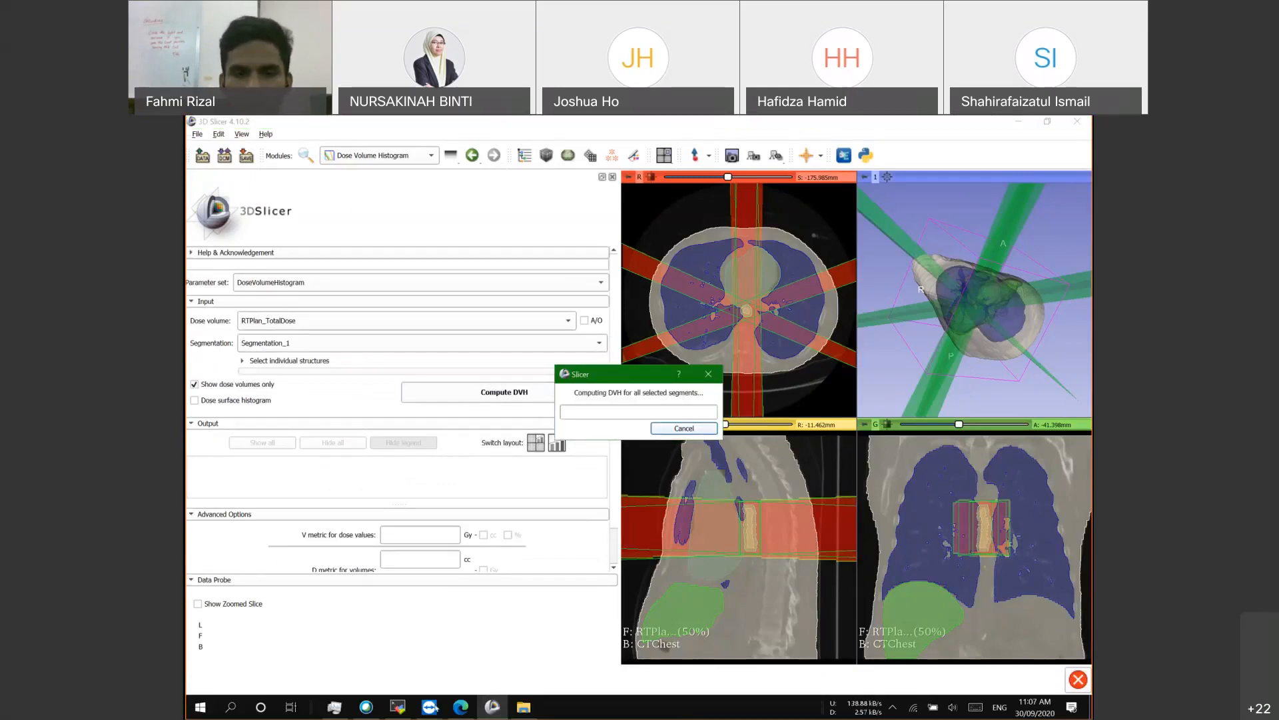
pyautogui.moveTo(429, 706)
pyautogui.click(470, 676)
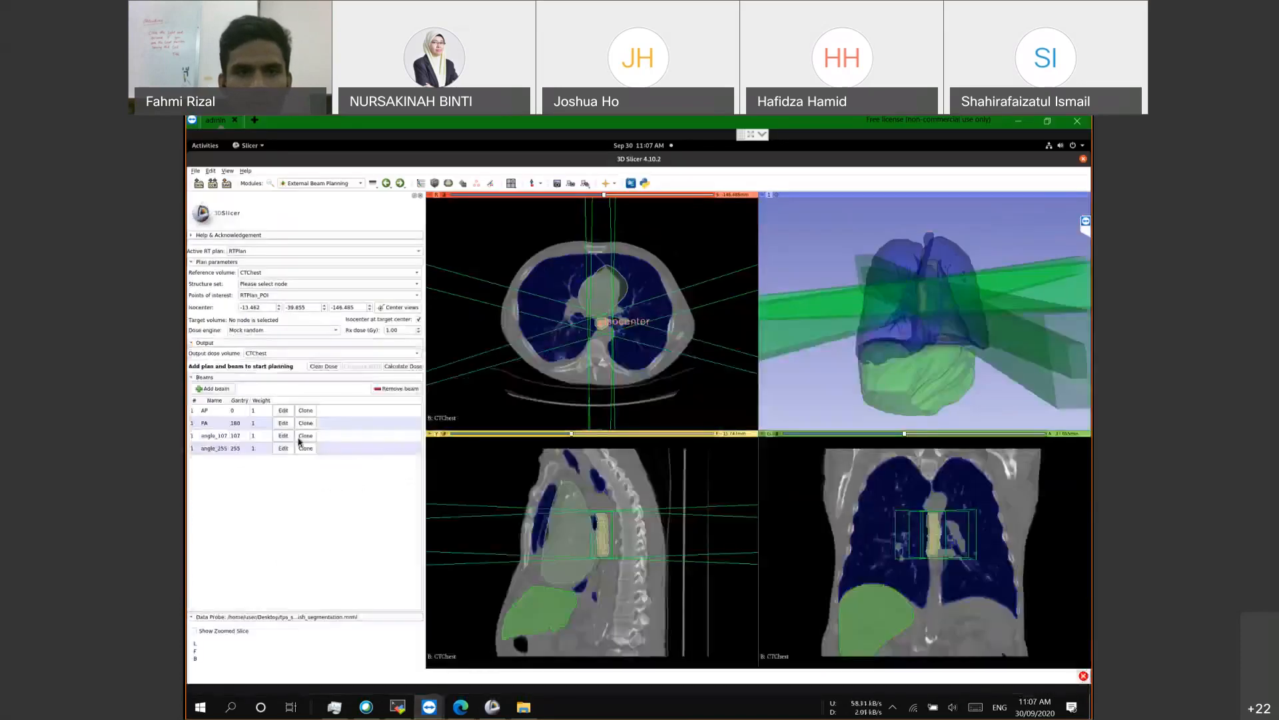
# Step: Calculate dose for the four-beam plan and show the Data module listing RTPlan_TotalDose
pyautogui.click(393, 366)
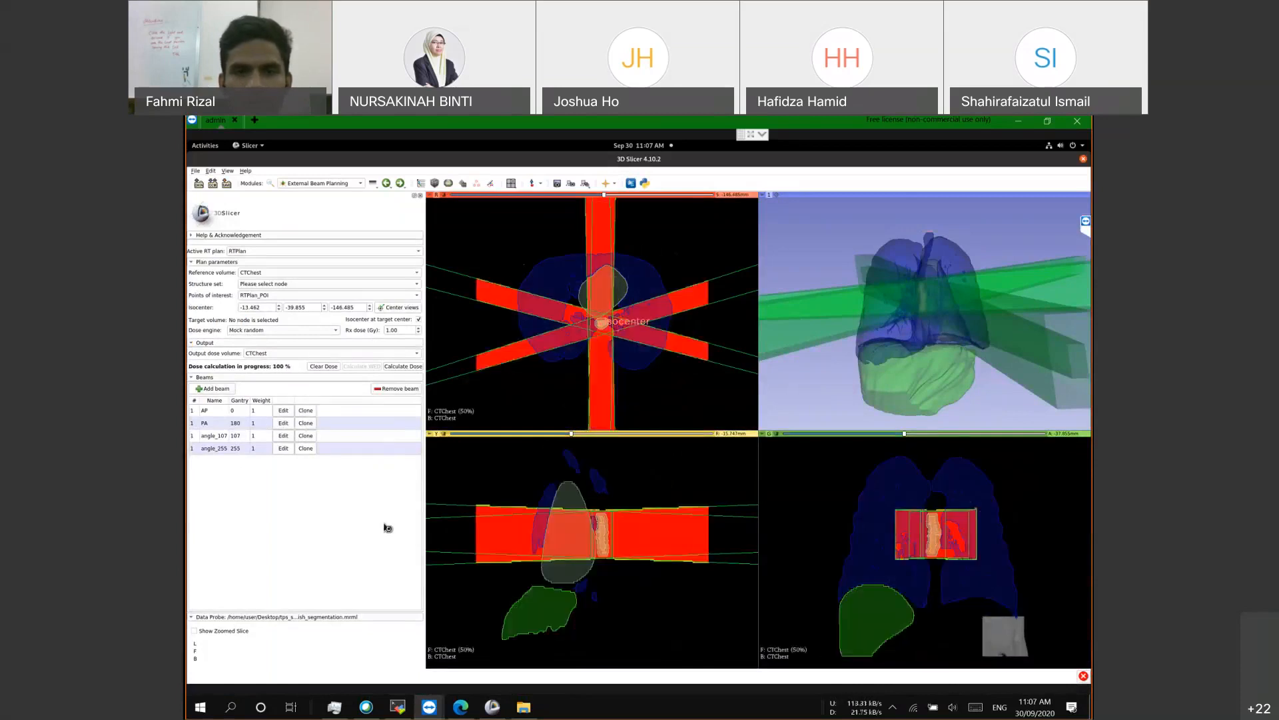
pyautogui.click(420, 184)
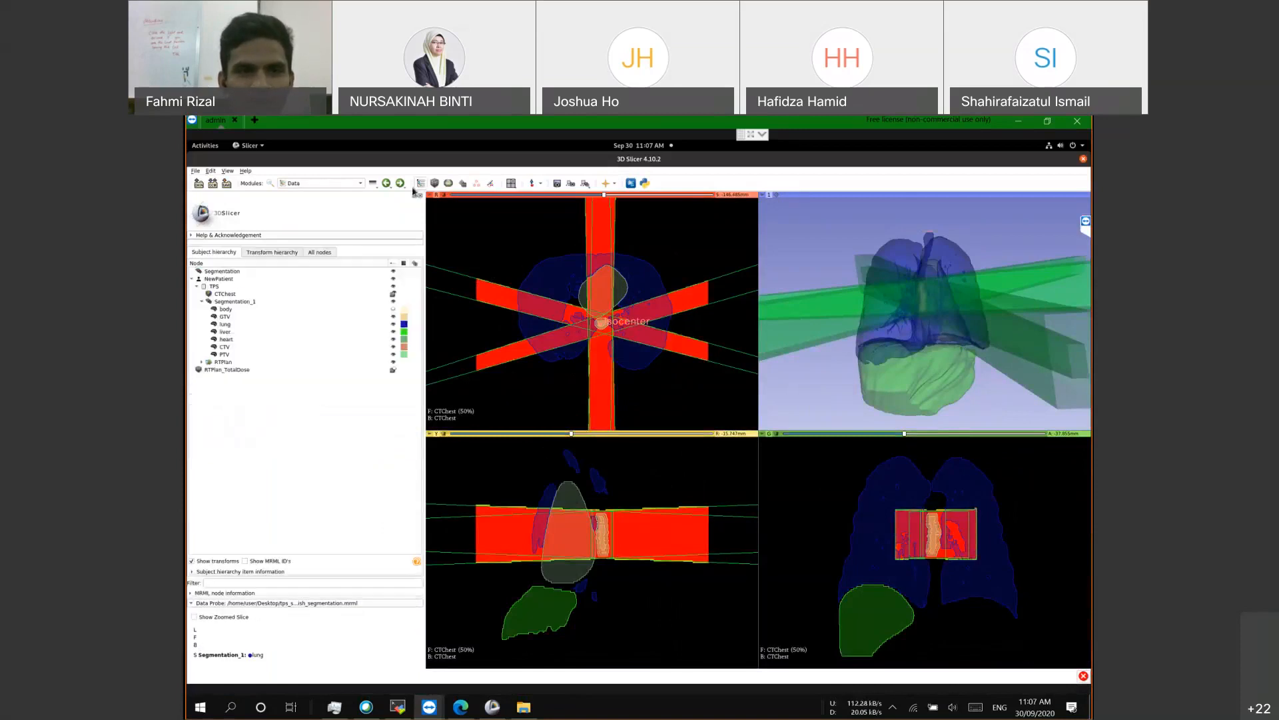
# Step: Select CTChest in the data tree and switch to the Radiotherapy Dose Volume Histogram module
pyautogui.click(384, 295)
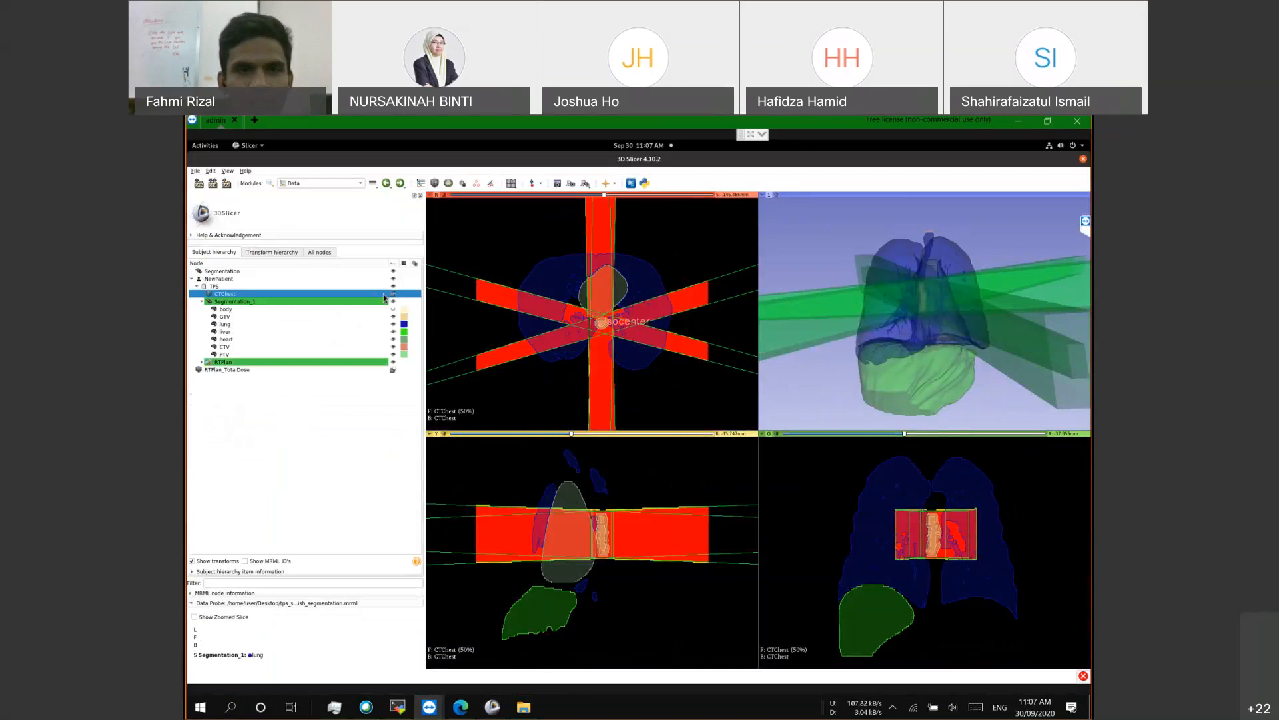
pyautogui.click(323, 183)
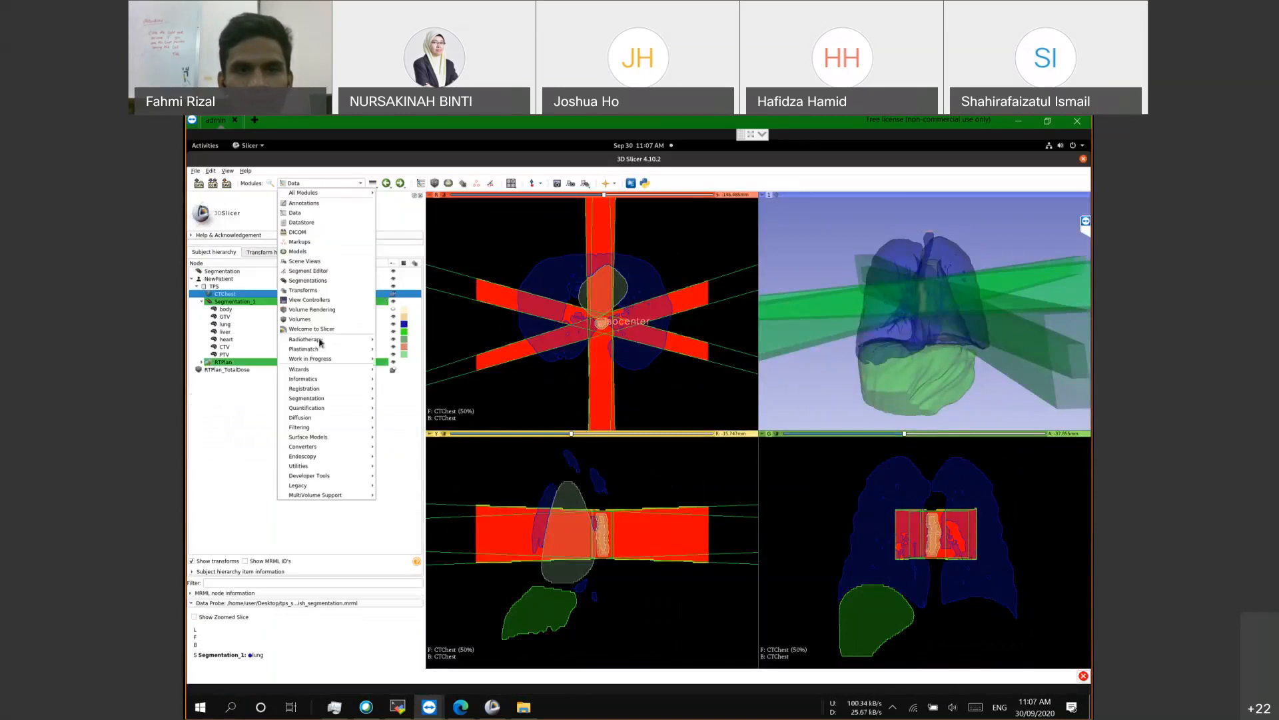
pyautogui.moveTo(320, 342)
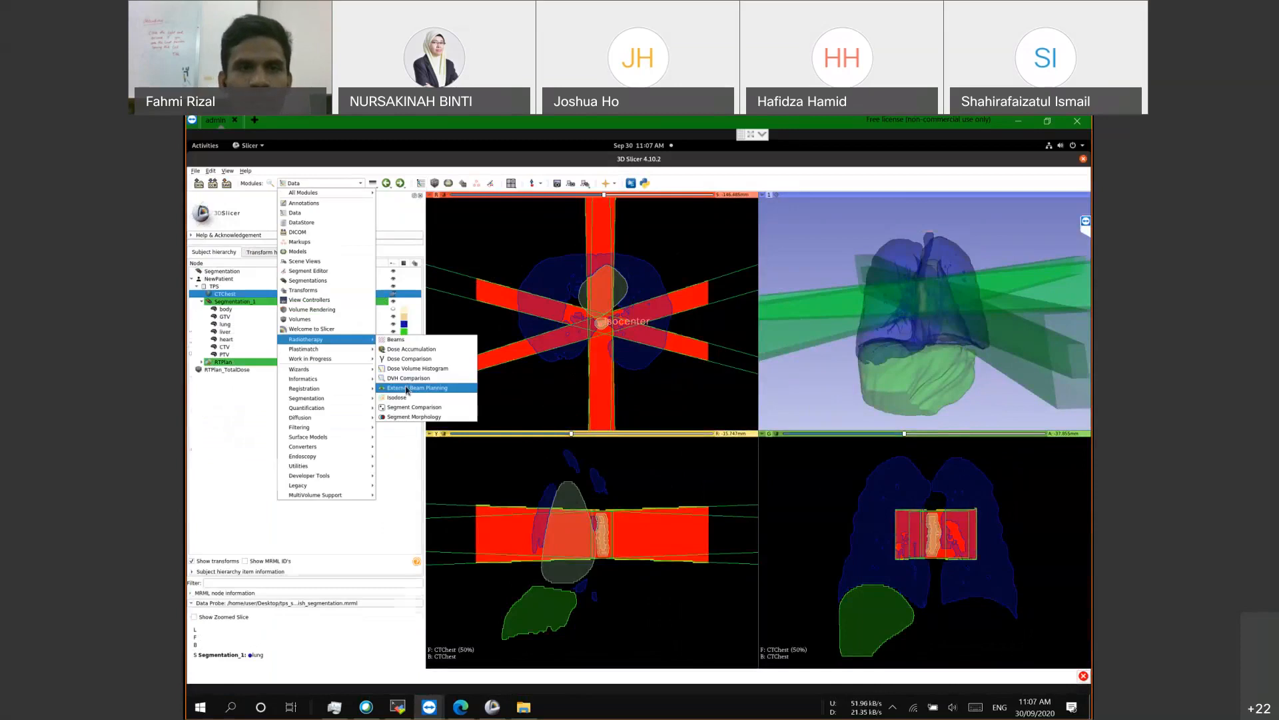
pyautogui.click(407, 389)
pyautogui.click(343, 182)
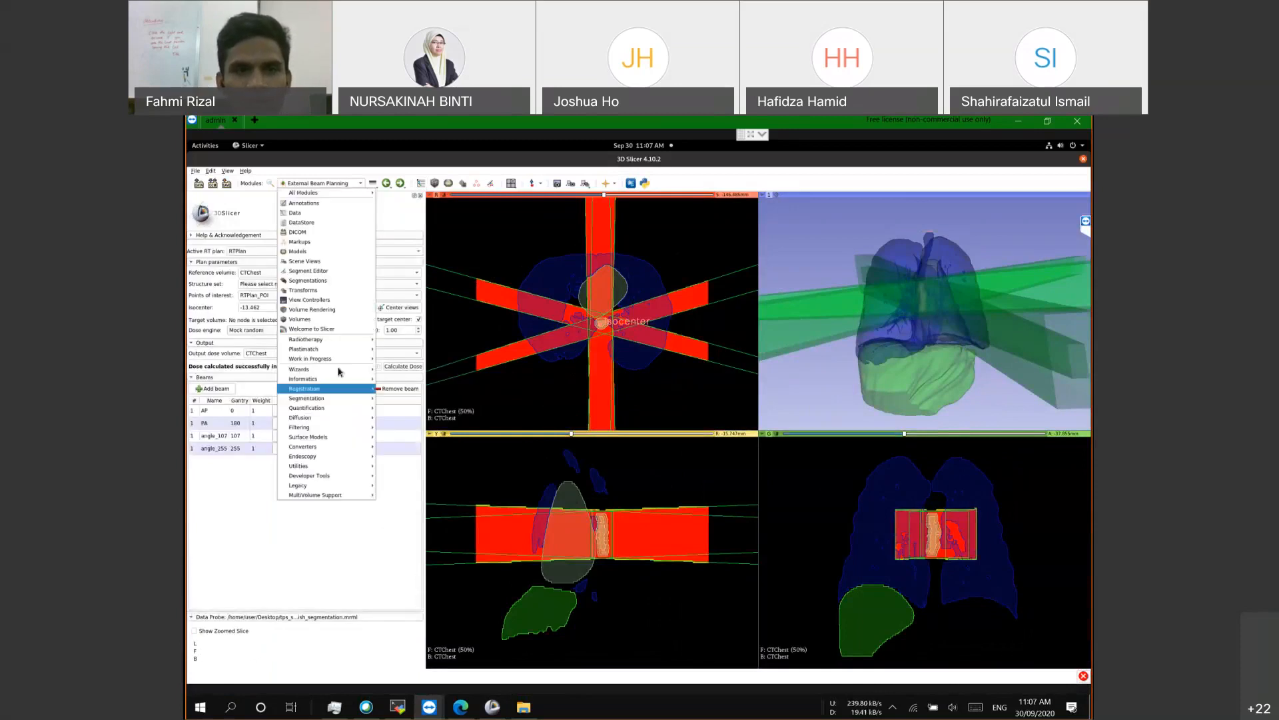
pyautogui.moveTo(323, 339)
pyautogui.click(422, 368)
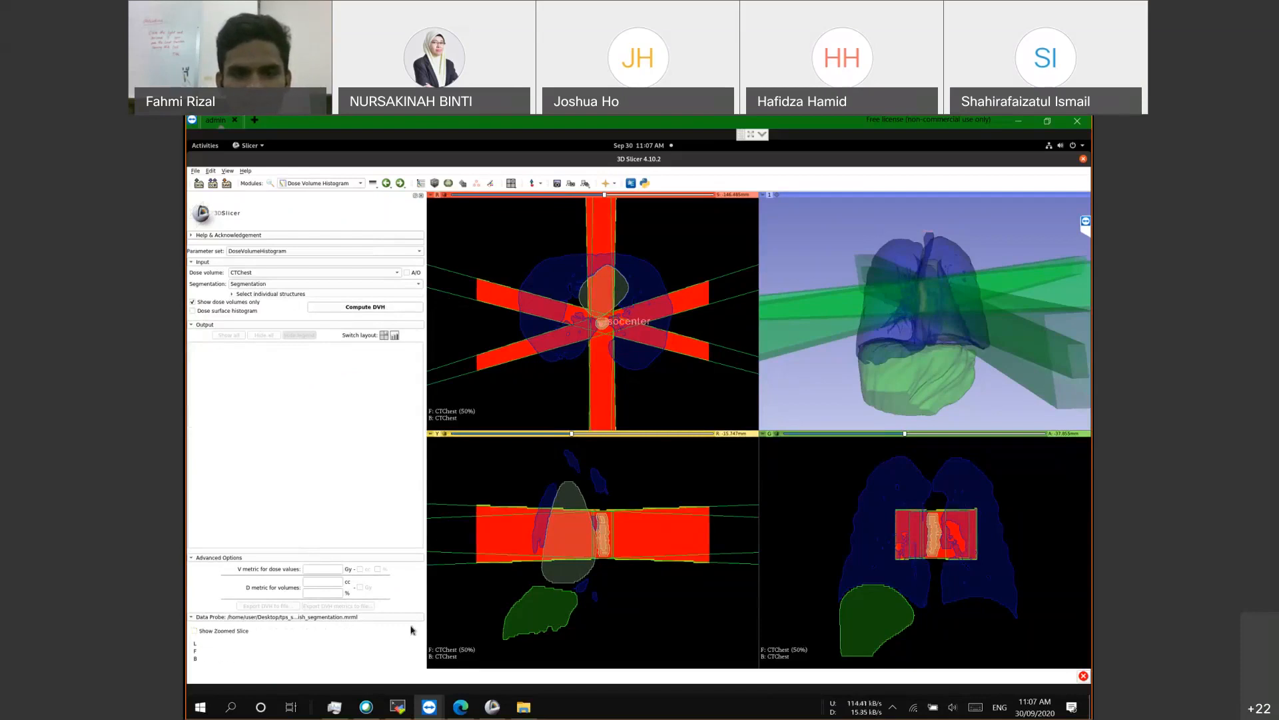
# Step: Minimize the unresponsive local Slicer window and return to the remote session
pyautogui.click(505, 707)
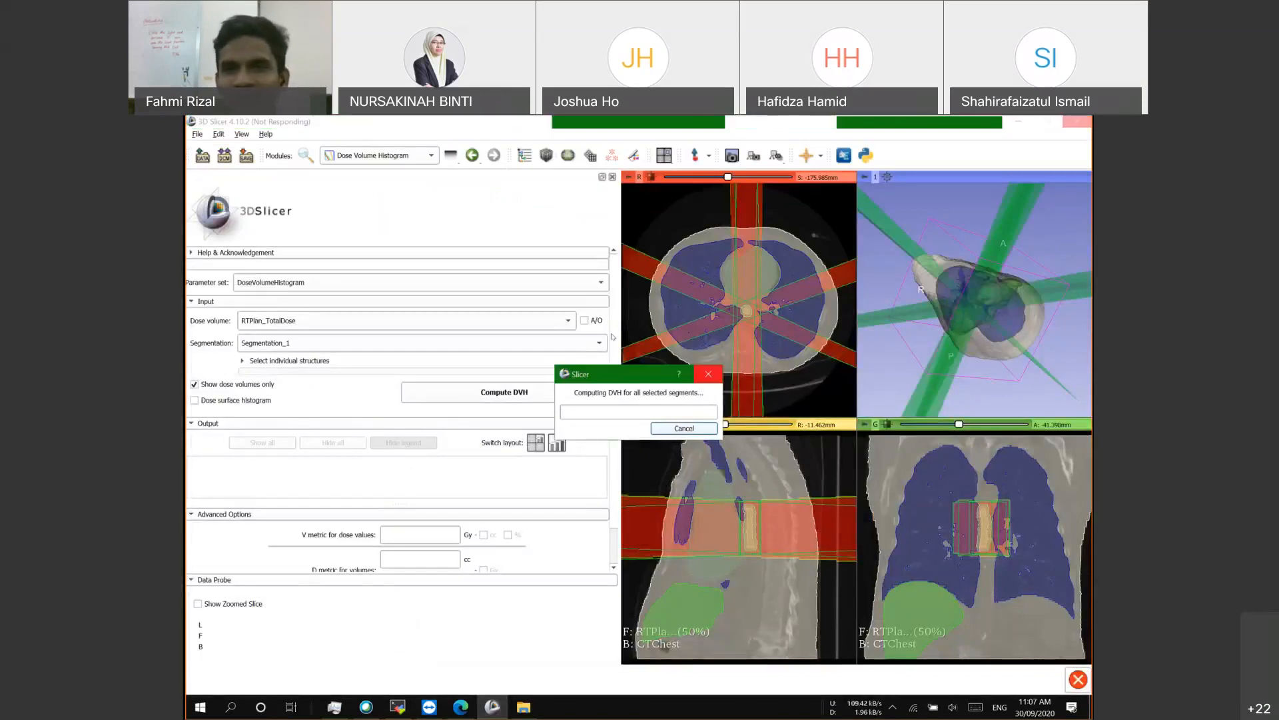
pyautogui.click(1018, 121)
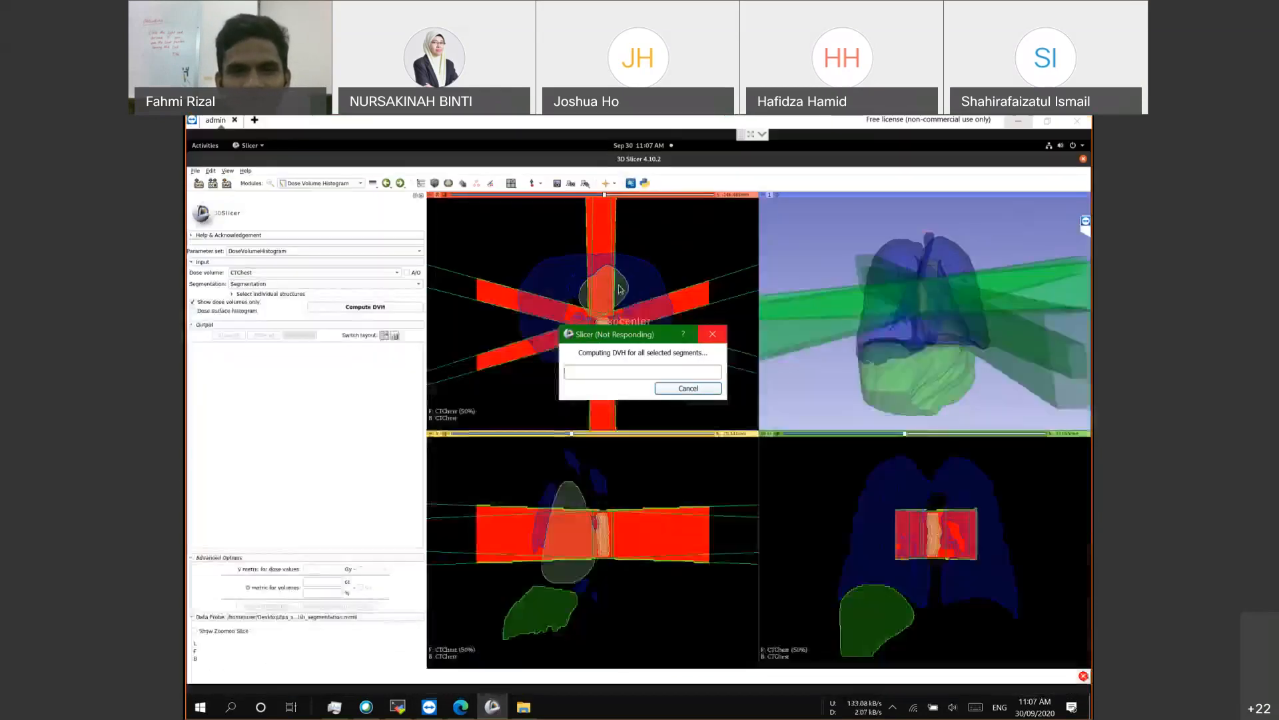
pyautogui.click(294, 444)
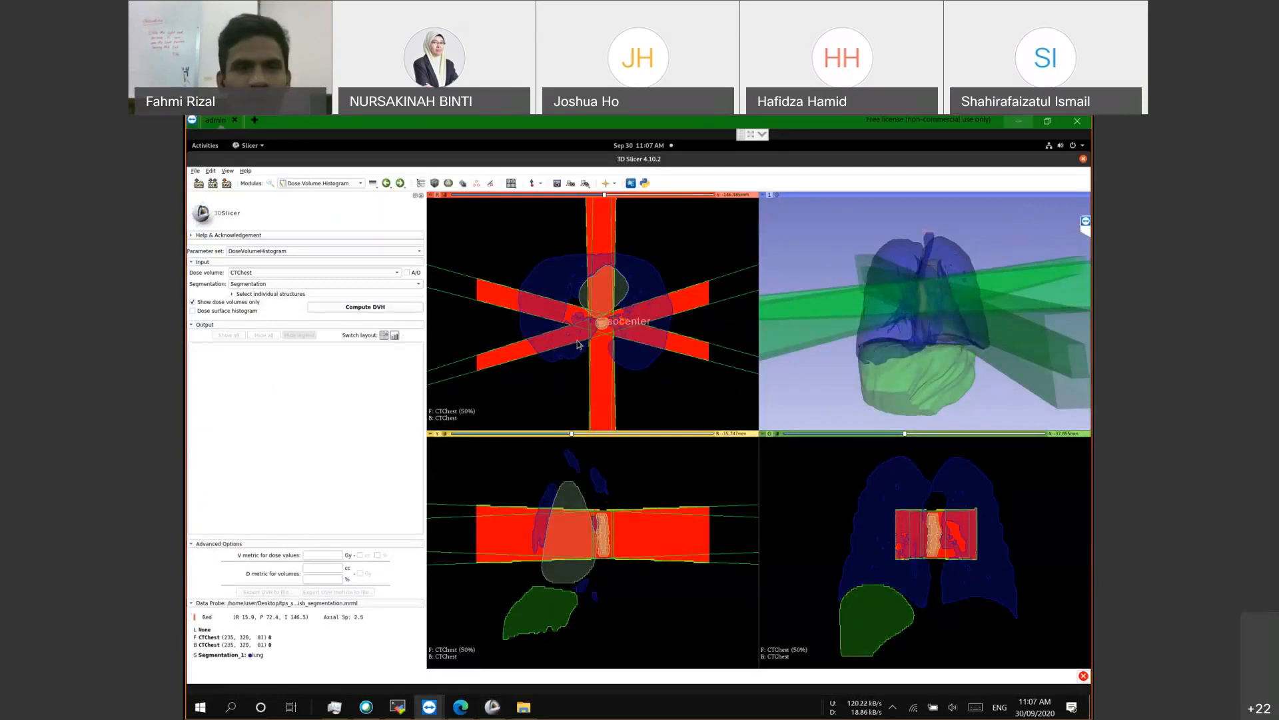
# Step: Choose Segmentation_1 as the DVH segmentation input
pyautogui.scroll(-4, 578, 345)
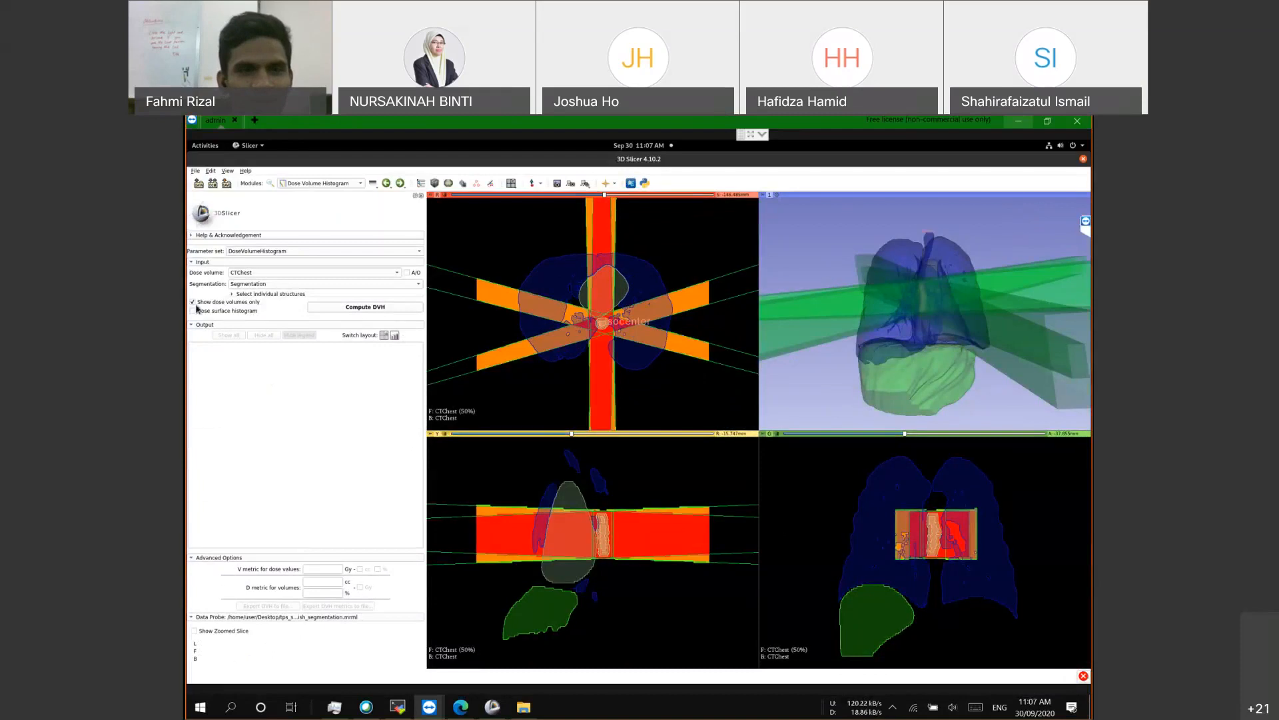
pyautogui.click(367, 324)
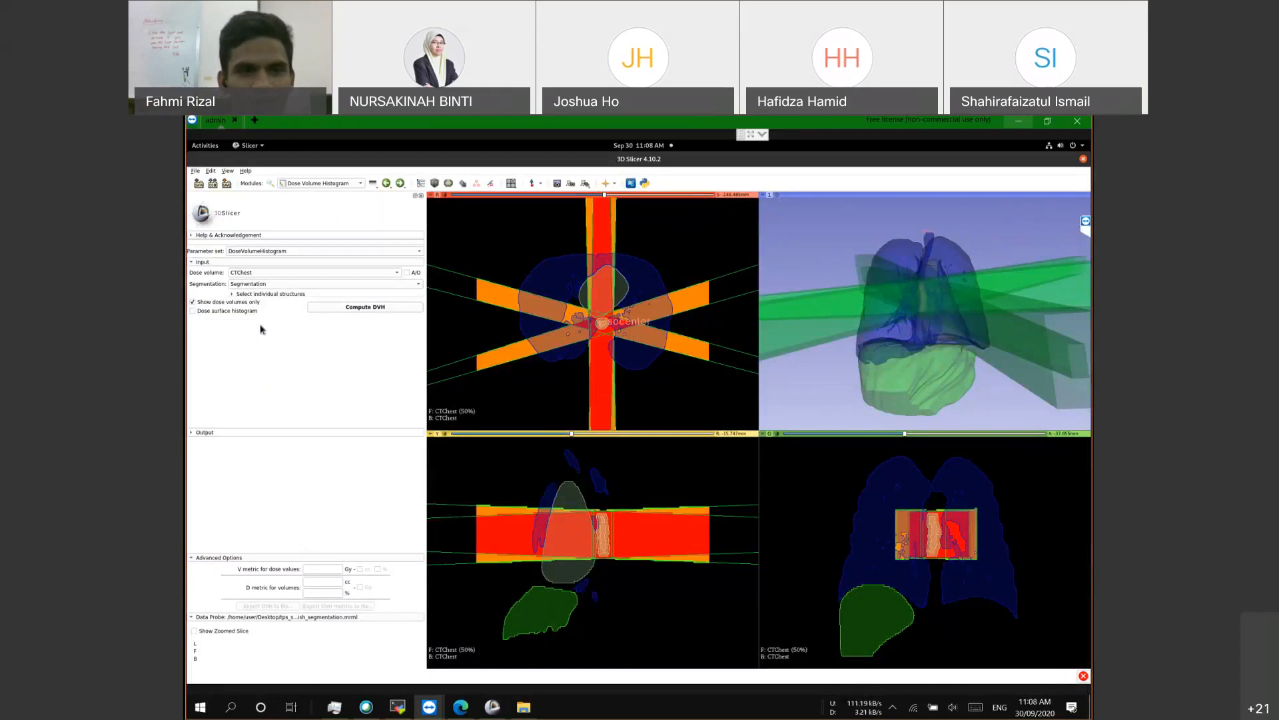
pyautogui.click(194, 432)
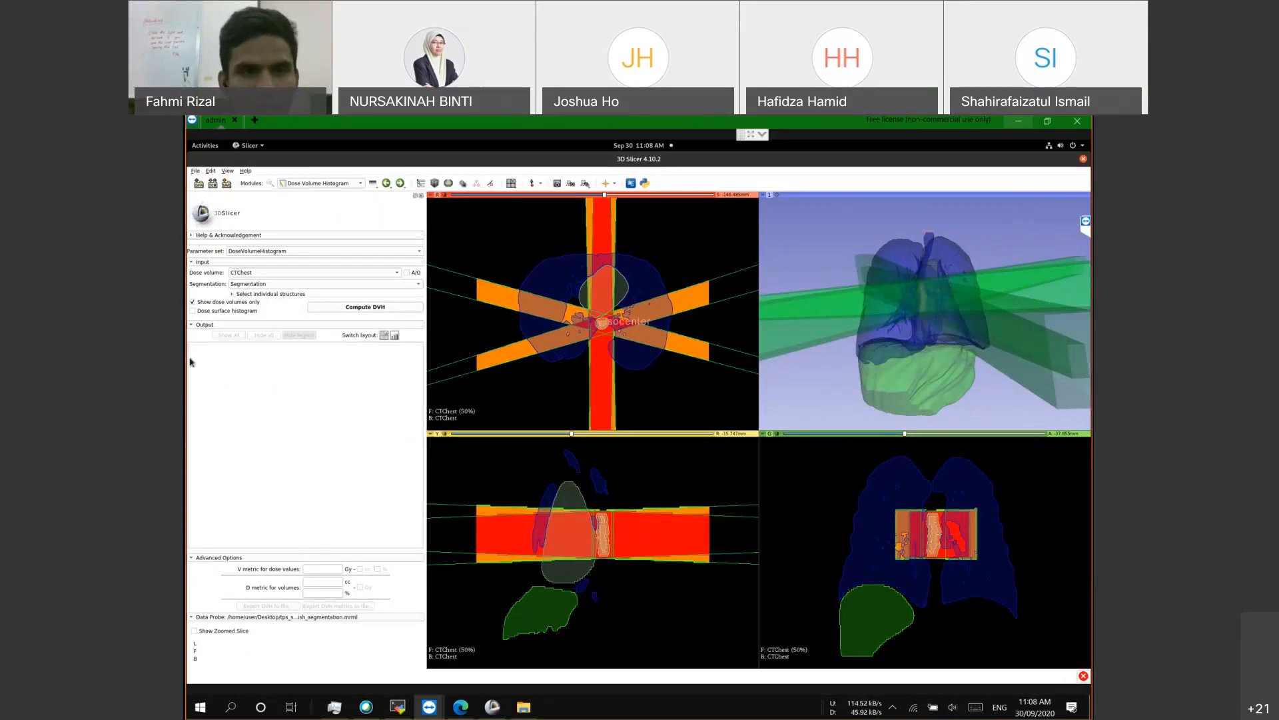
pyautogui.click(191, 325)
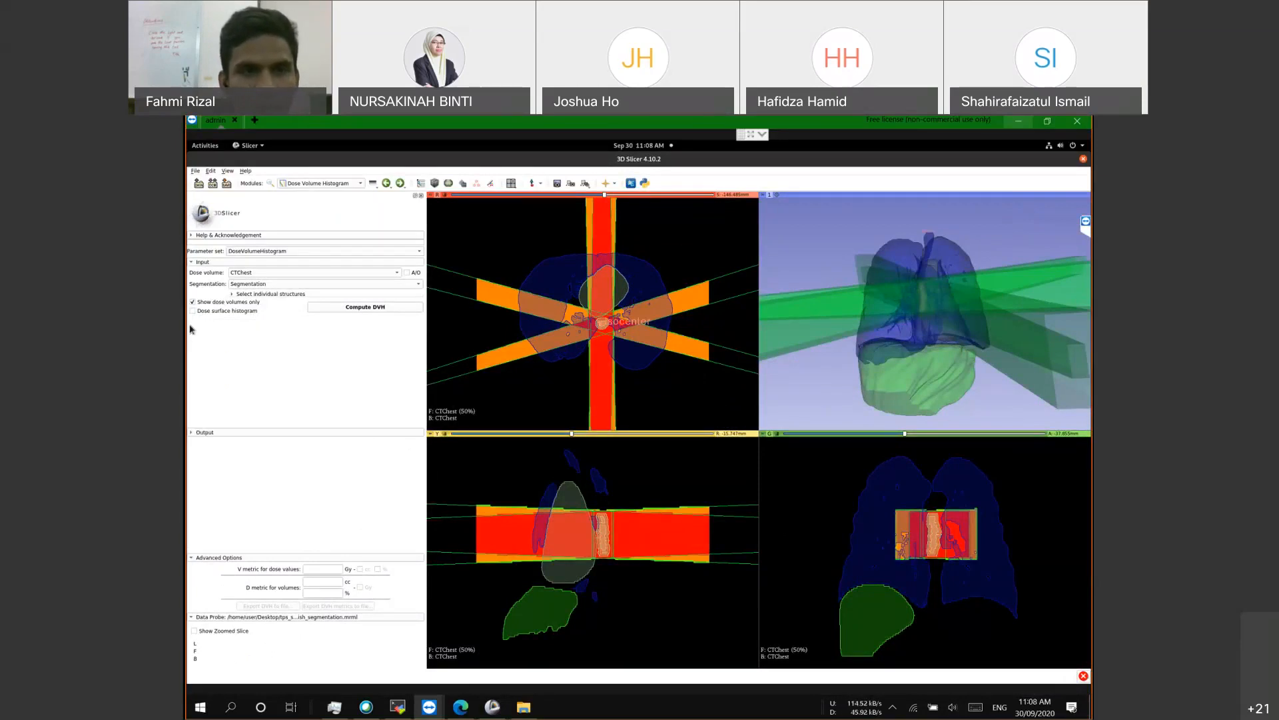
pyautogui.click(240, 285)
pyautogui.click(237, 291)
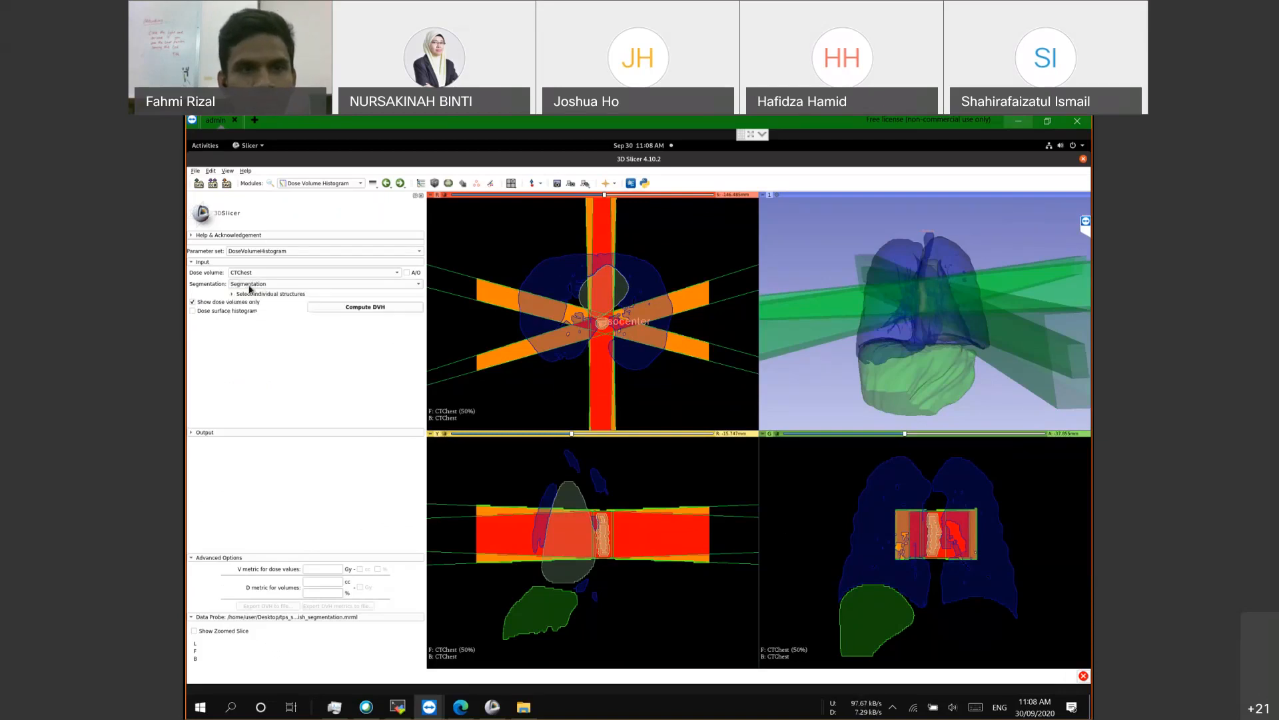
pyautogui.click(250, 287)
pyautogui.click(256, 298)
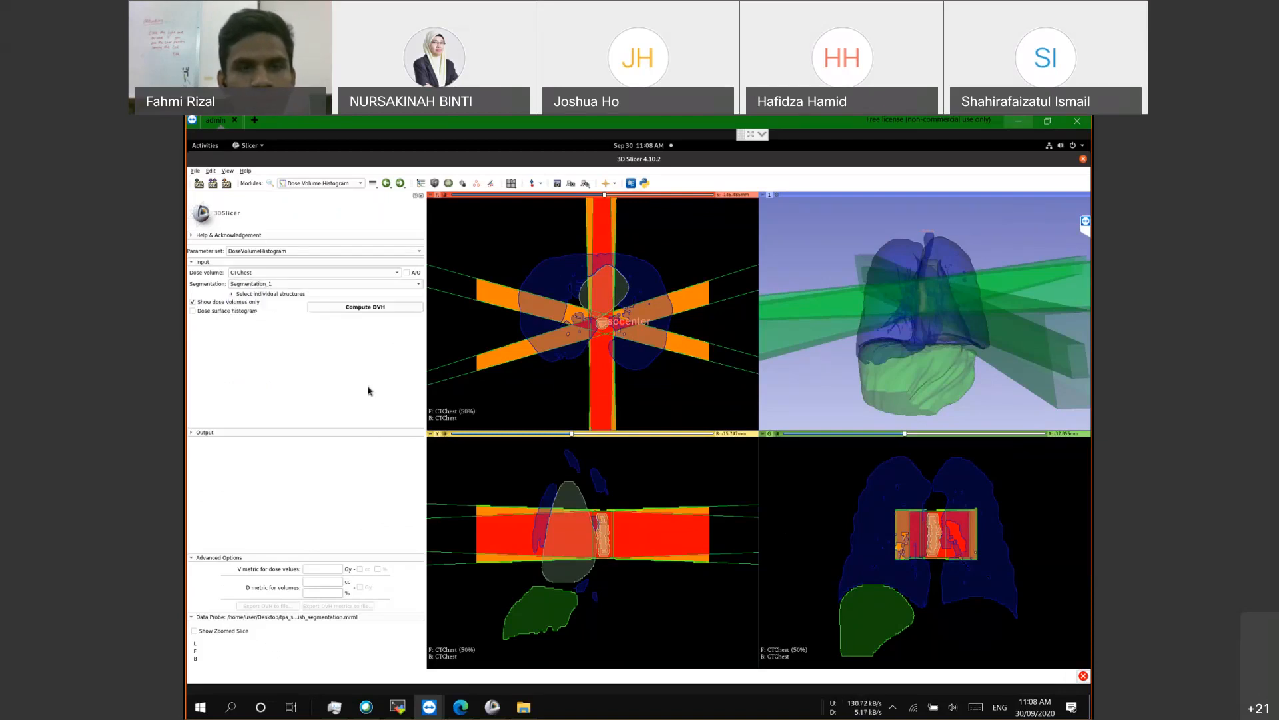
# Step: Compute the DVH for all segments and keep the Computing DVH progress dialog in view
pyautogui.click(366, 308)
pyautogui.moveTo(644, 401); pyautogui.dragTo(623, 322)
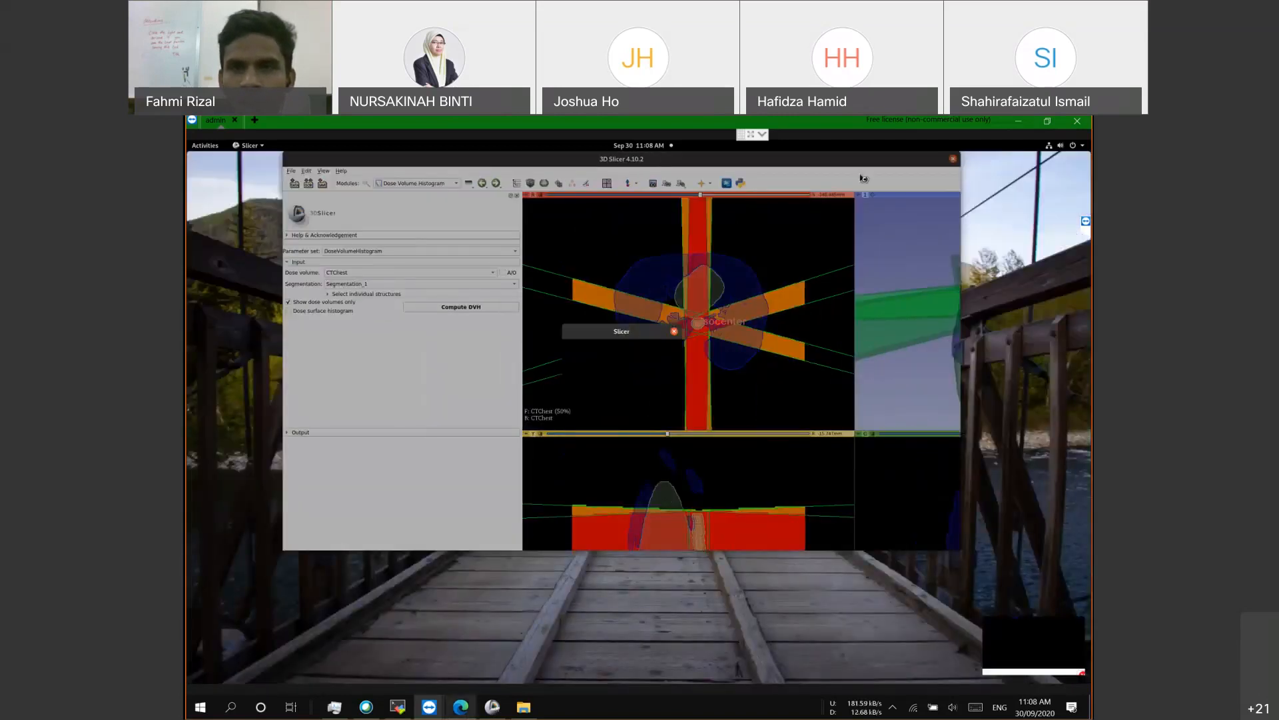
pyautogui.moveTo(861, 160); pyautogui.dragTo(859, 159)
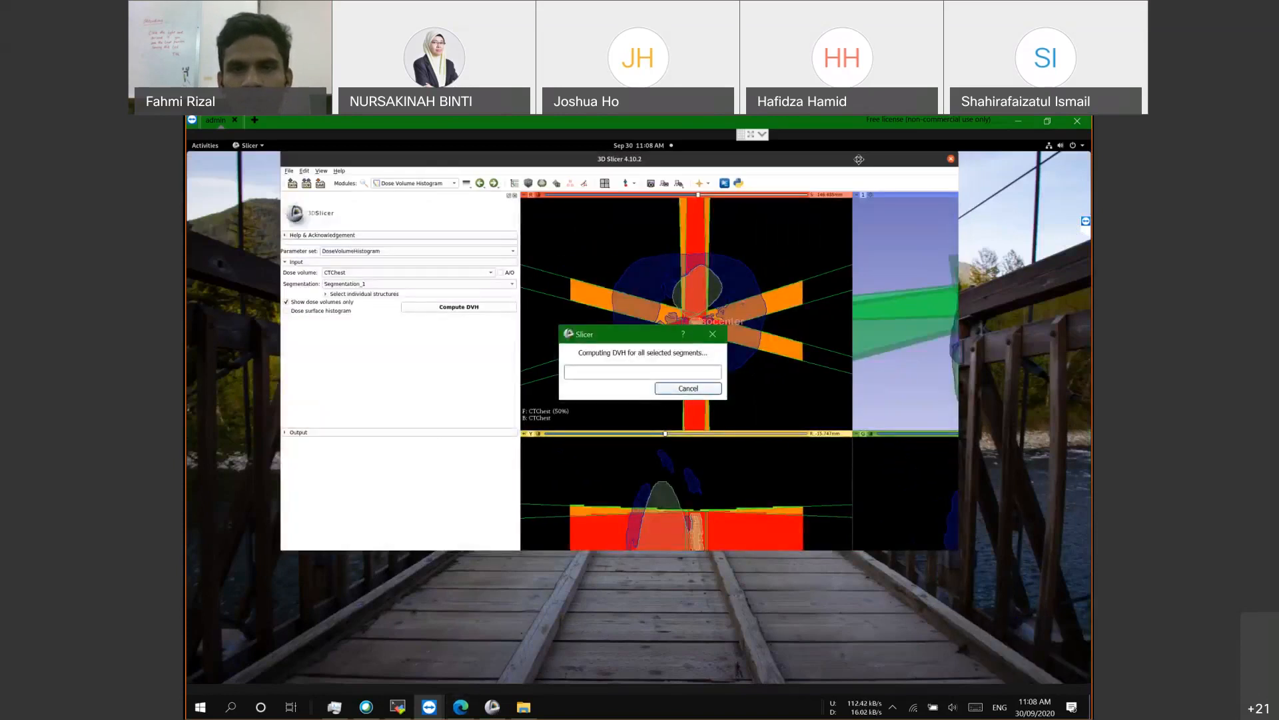
pyautogui.doubleClick(859, 159)
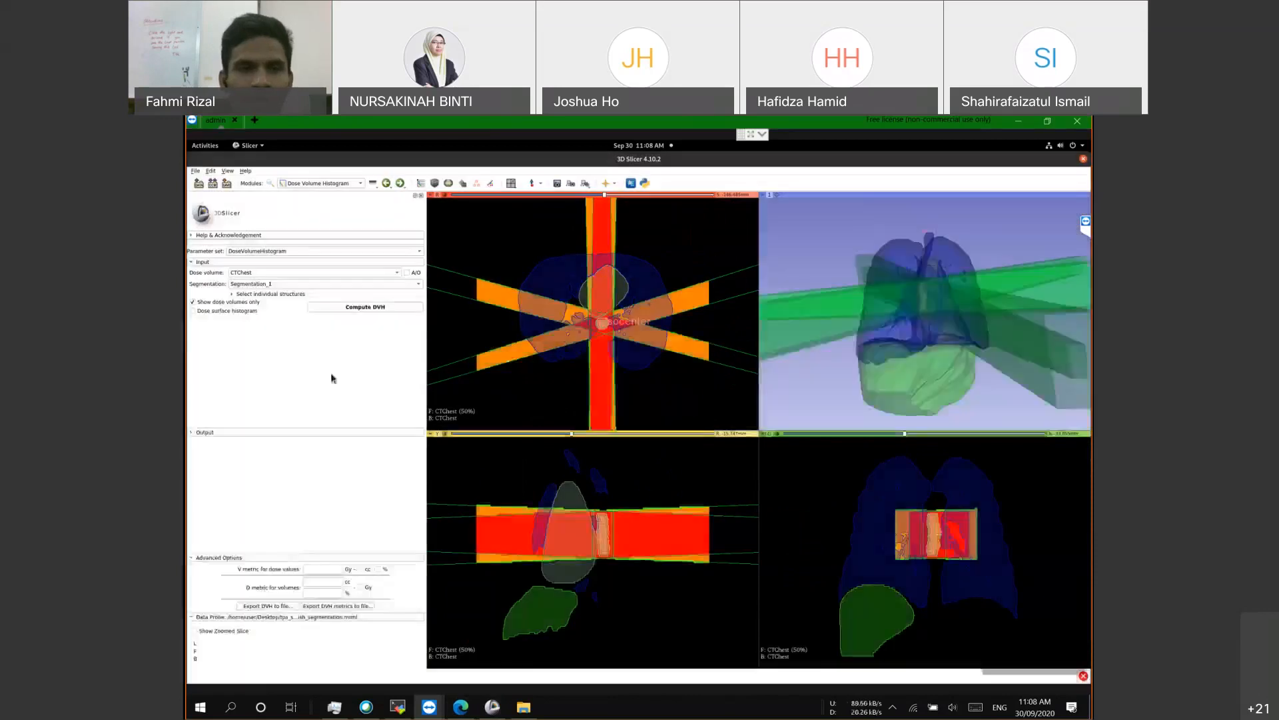
# Step: Review the per-structure dose table including Max dose, and plot DVH curves for all seven structures
pyautogui.click(189, 433)
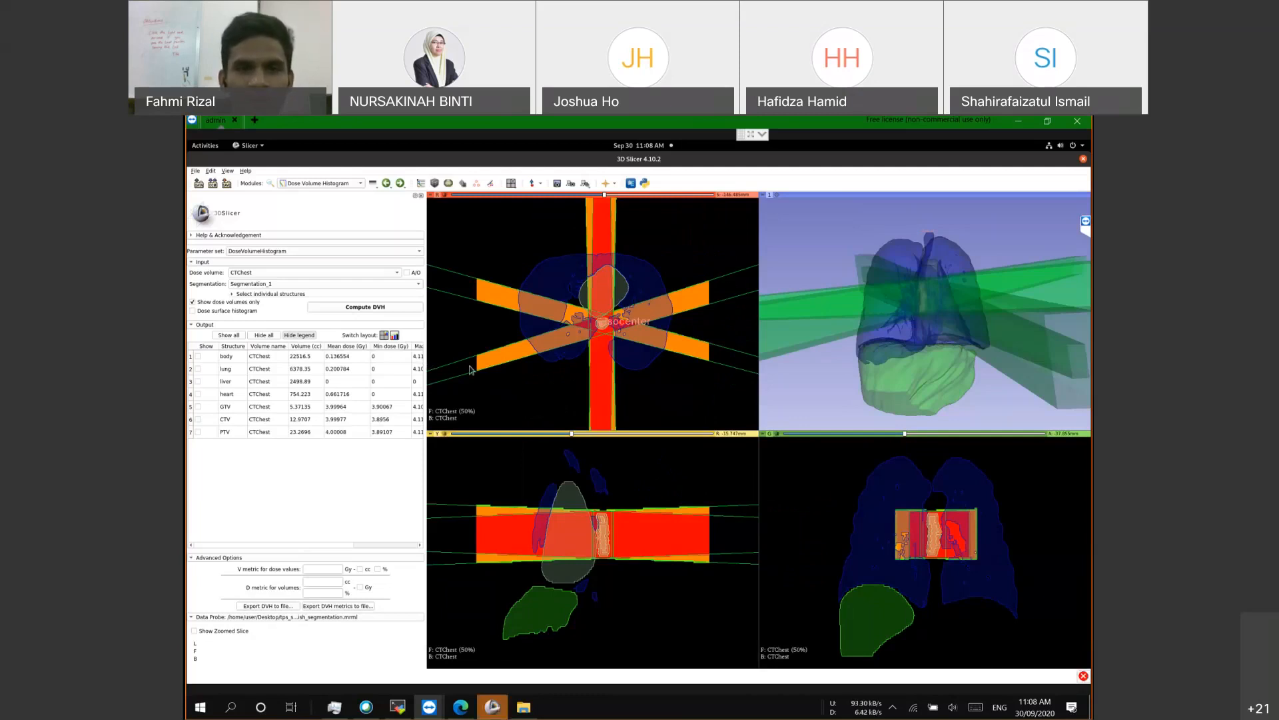
pyautogui.moveTo(426, 351); pyautogui.dragTo(432, 351)
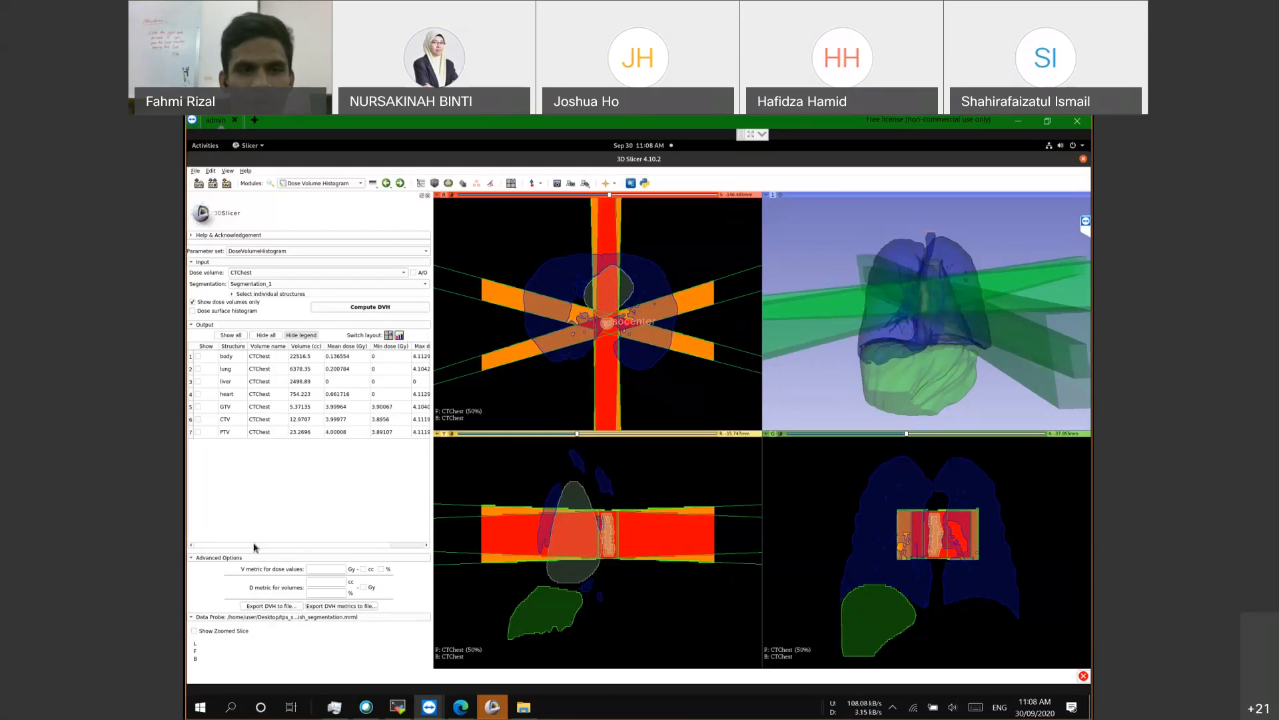
pyautogui.click(314, 544)
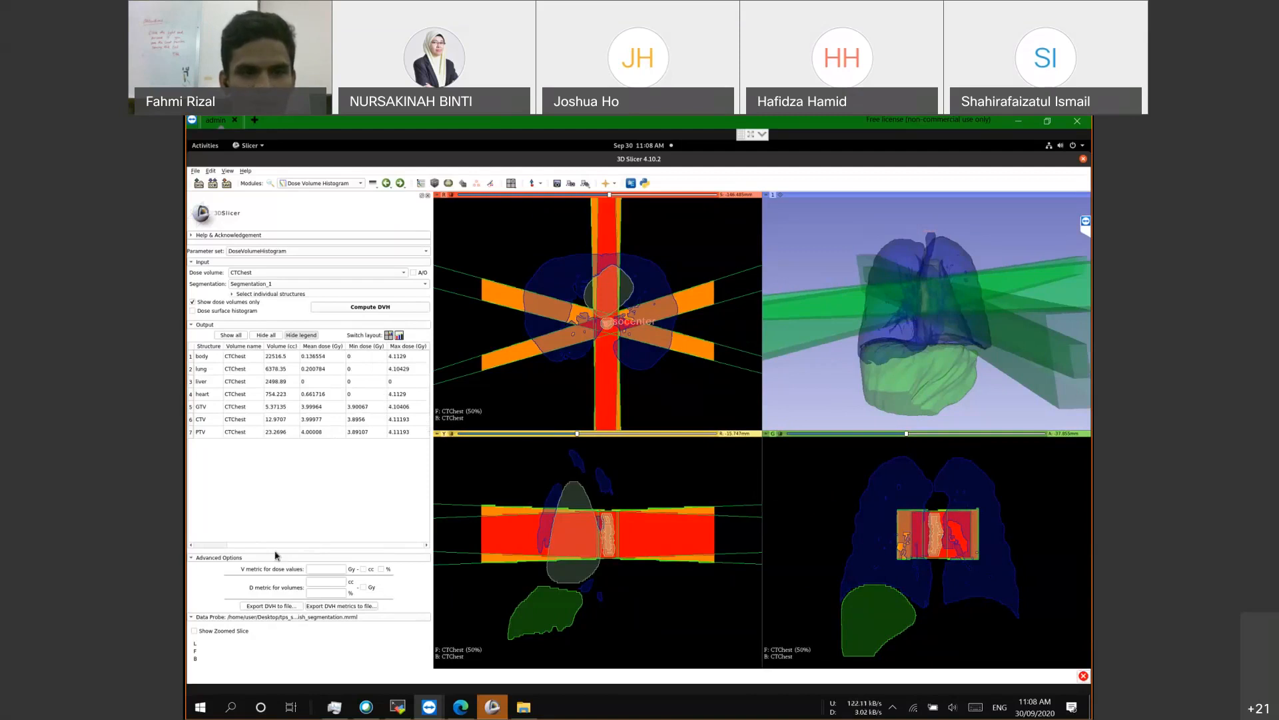
pyautogui.click(209, 544)
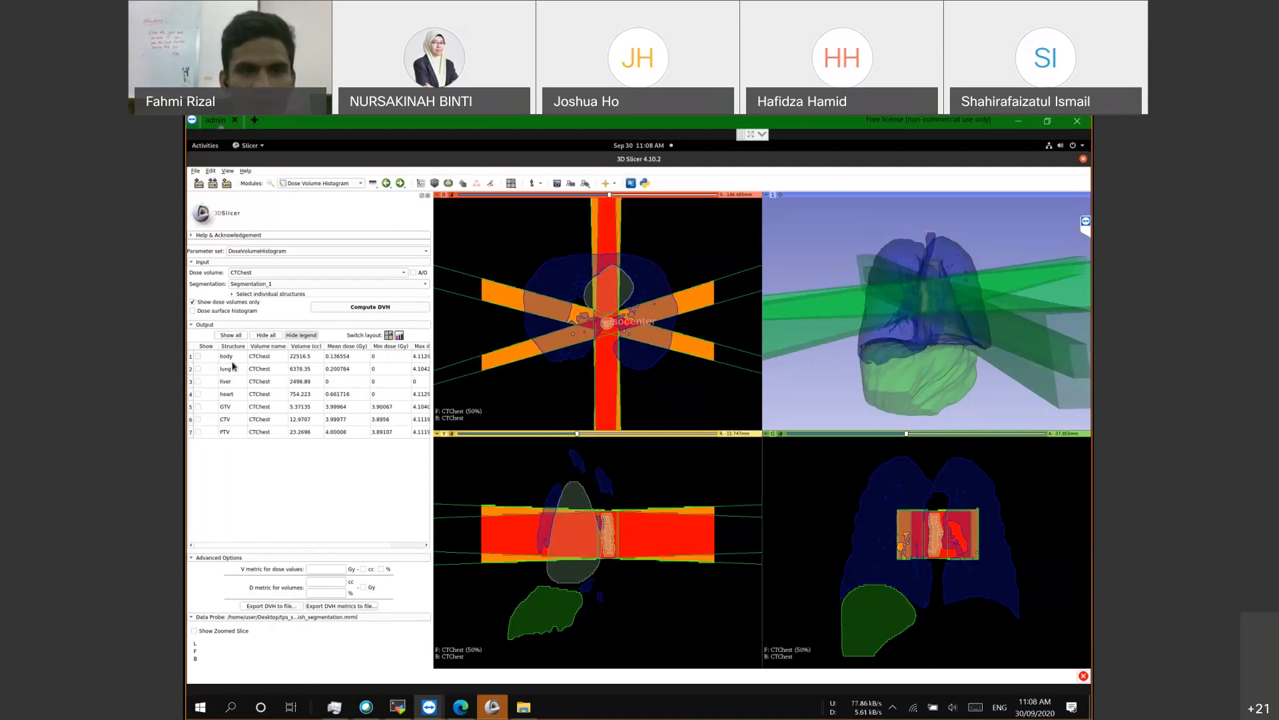
pyautogui.click(232, 361)
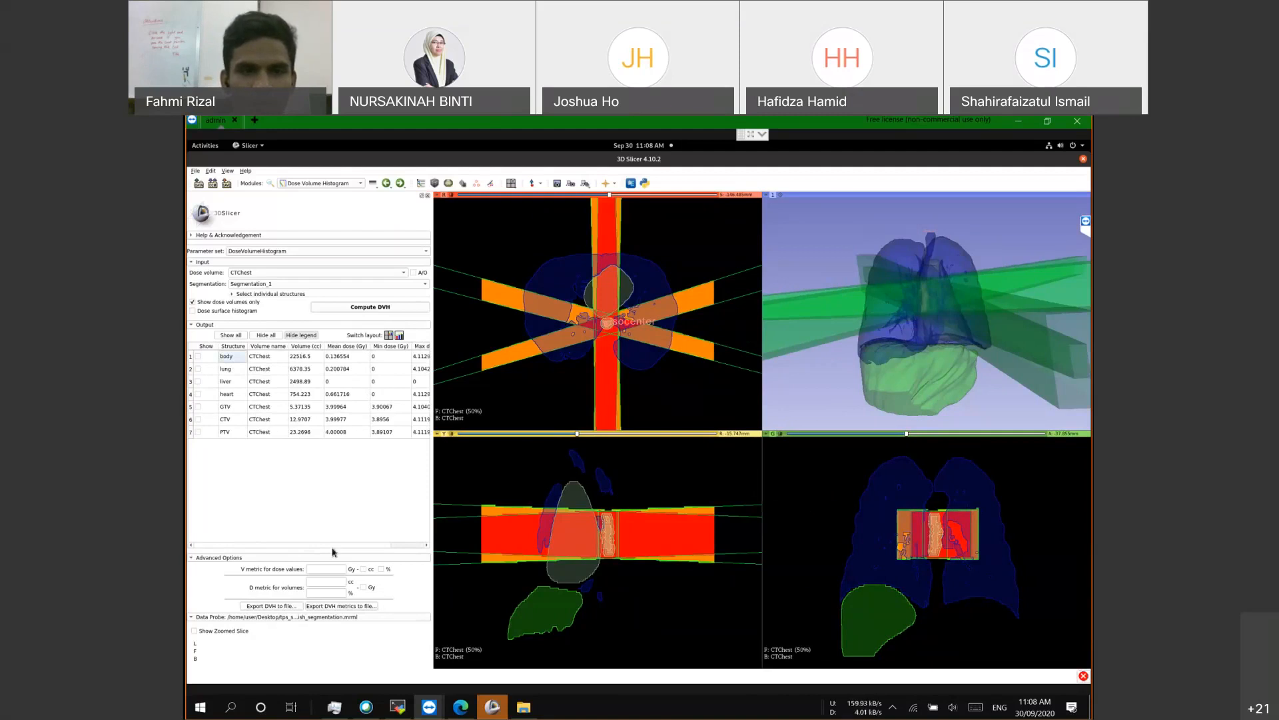
pyautogui.moveTo(332, 547); pyautogui.dragTo(431, 400)
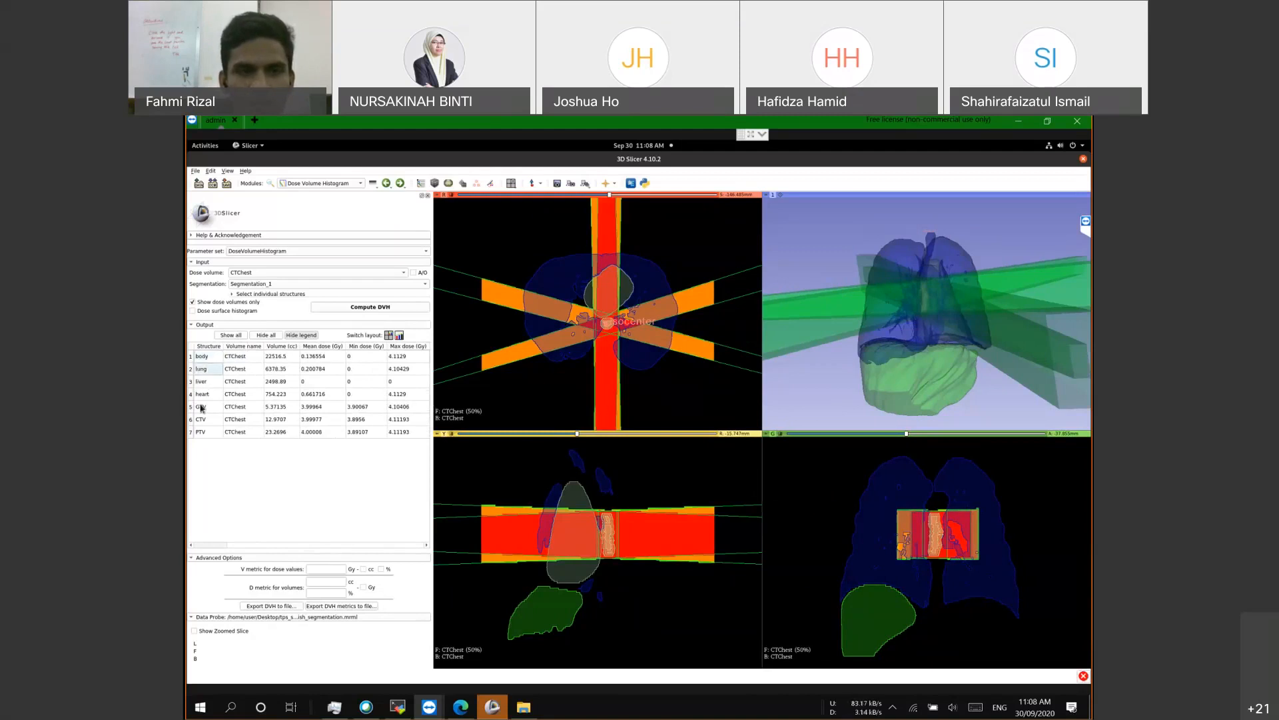
pyautogui.click(233, 335)
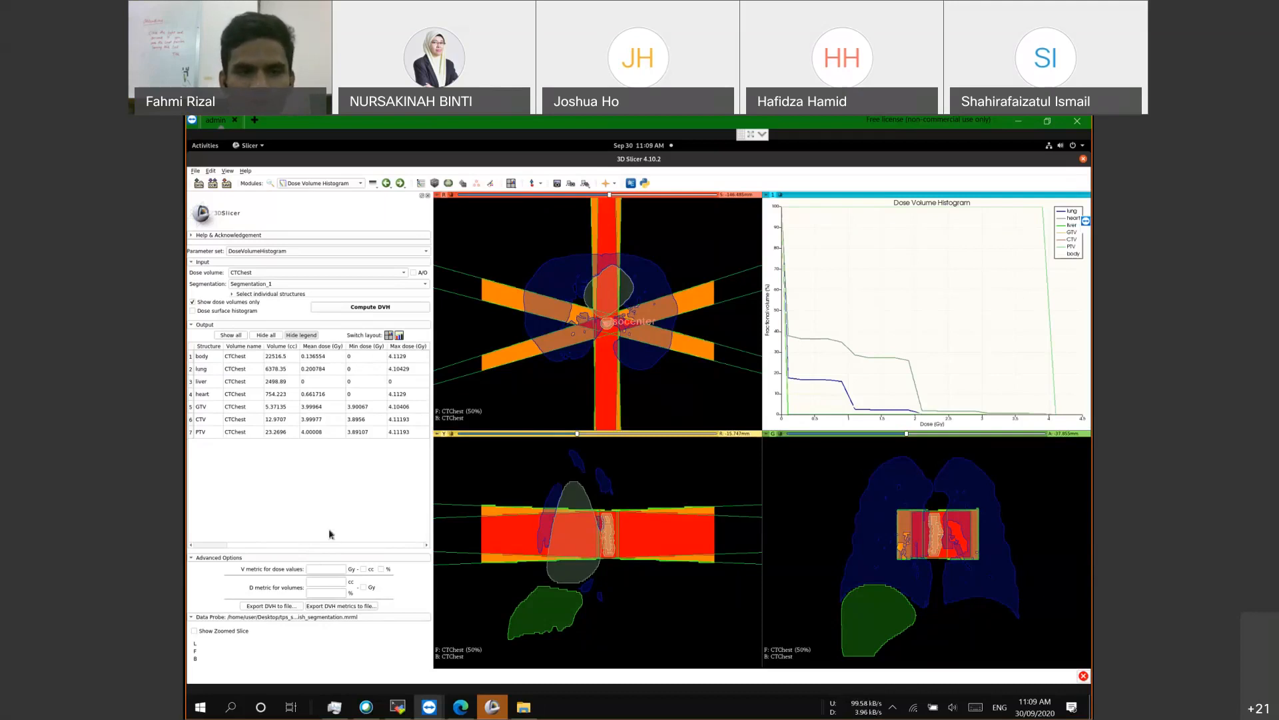
pyautogui.click(326, 569)
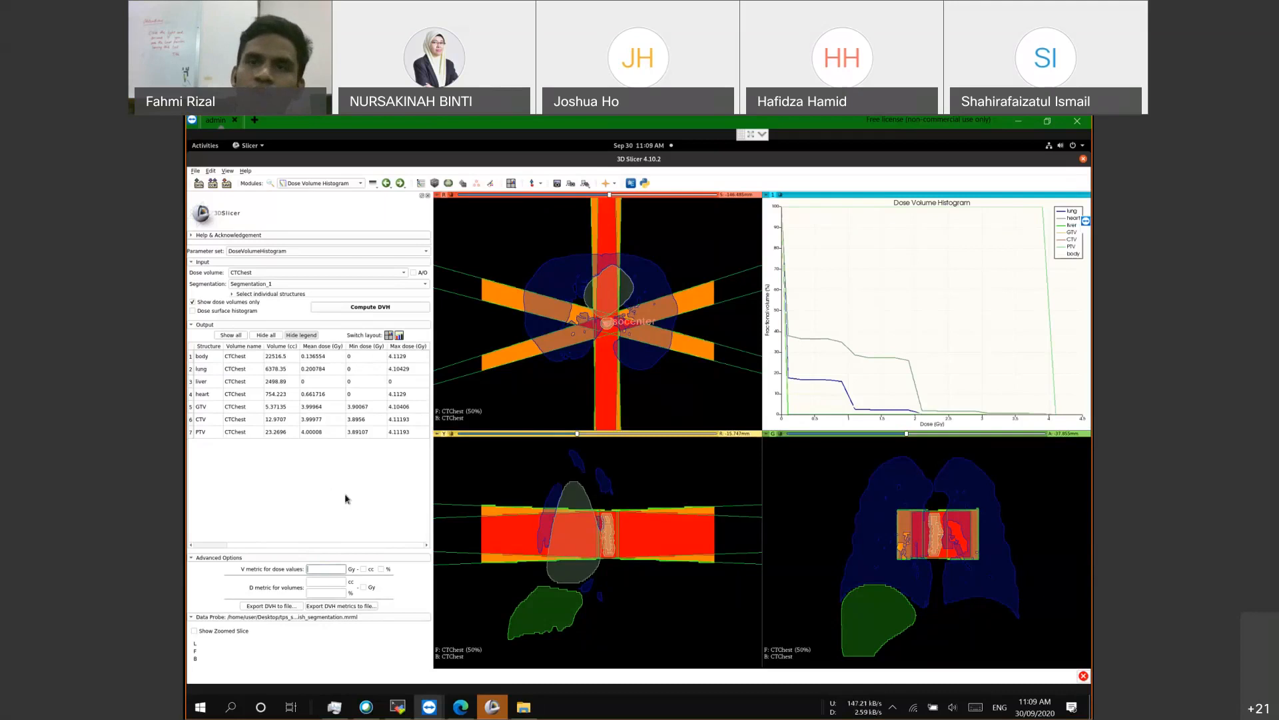
pyautogui.click(307, 505)
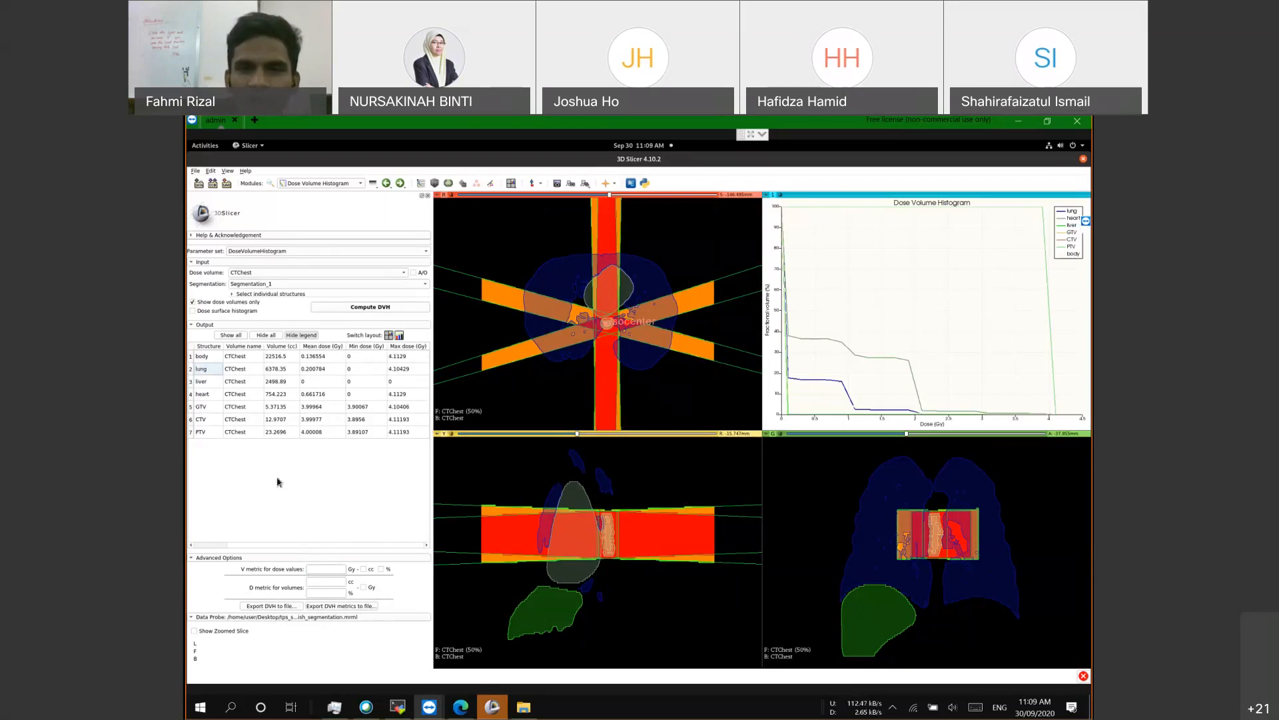
pyautogui.click(319, 572)
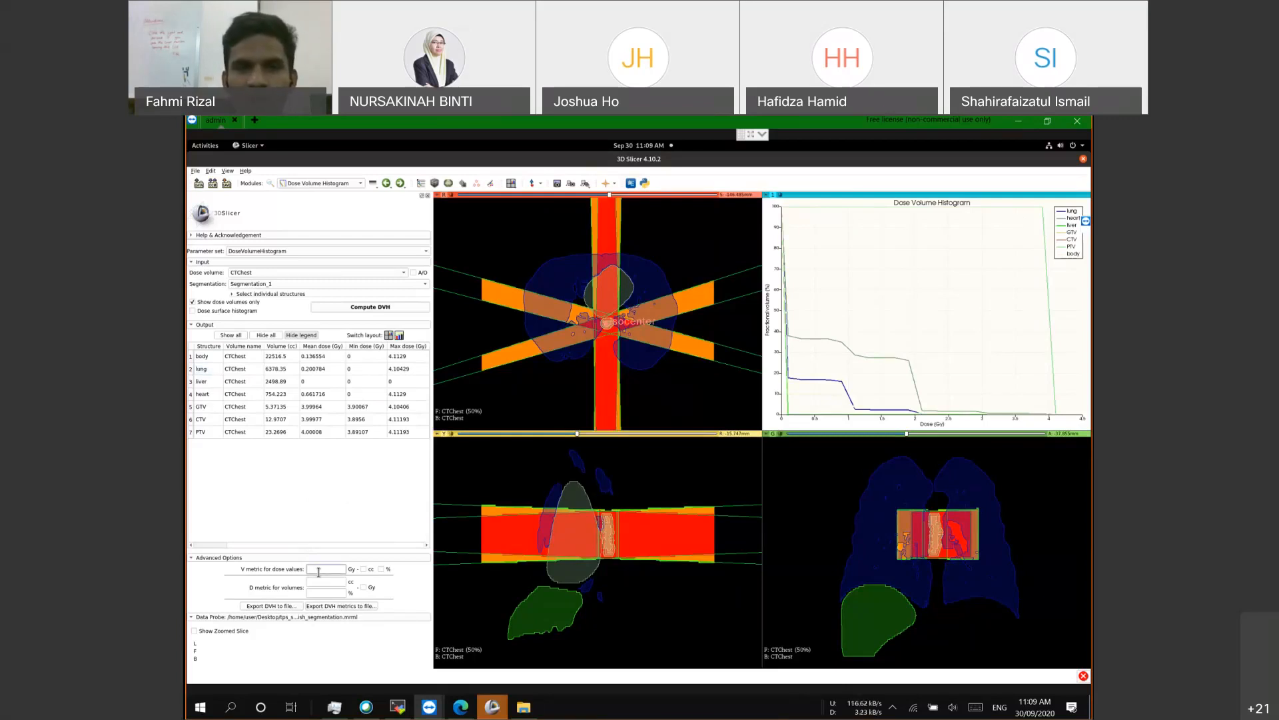
pyautogui.click(334, 505)
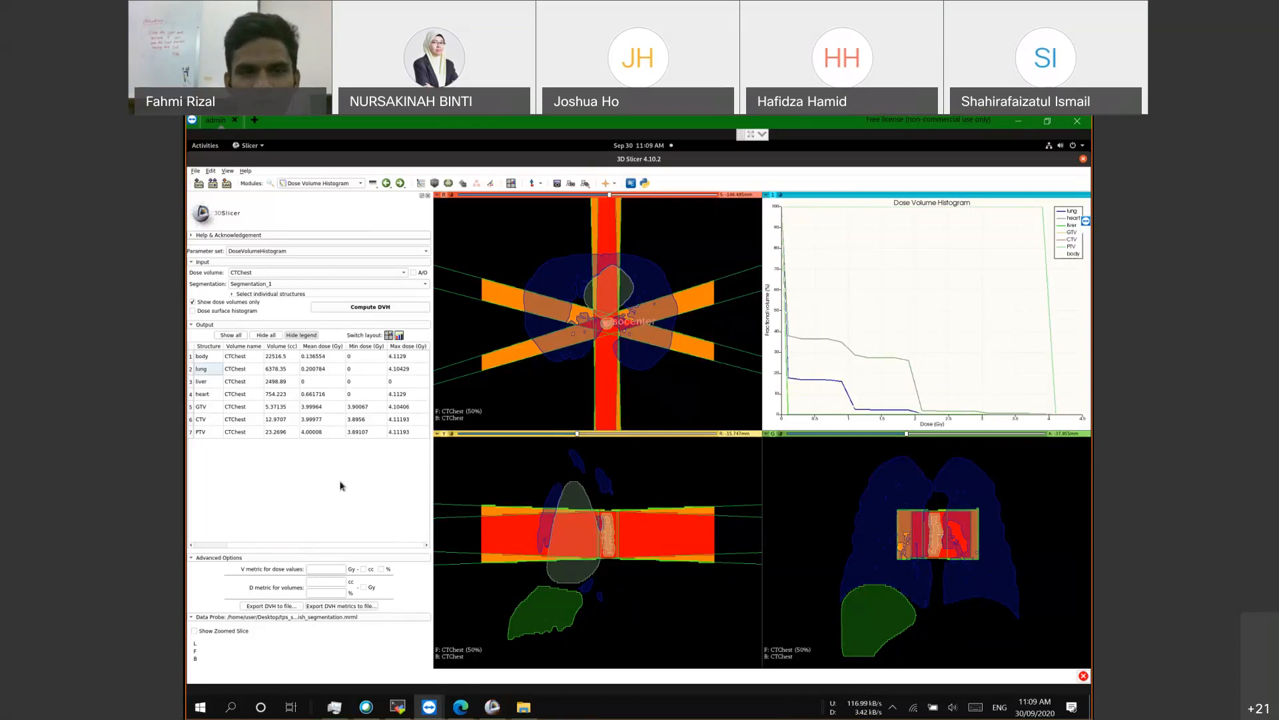
pyautogui.click(204, 393)
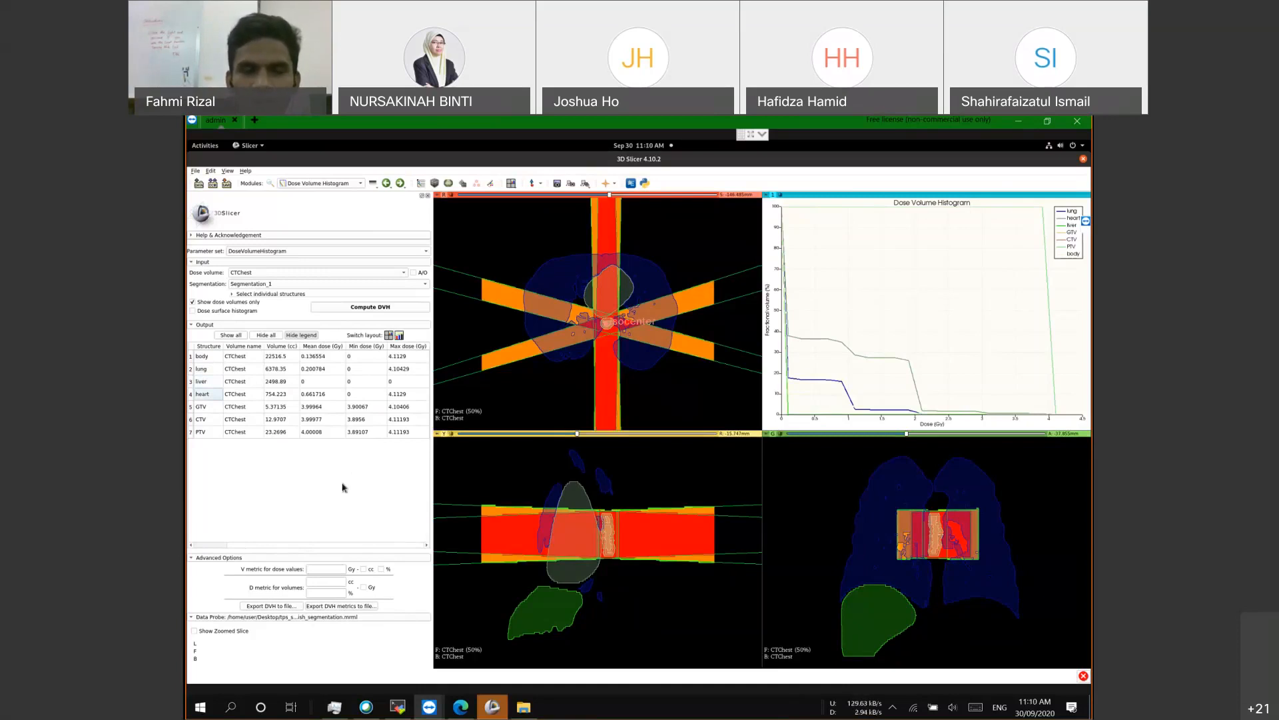
pyautogui.click(330, 567)
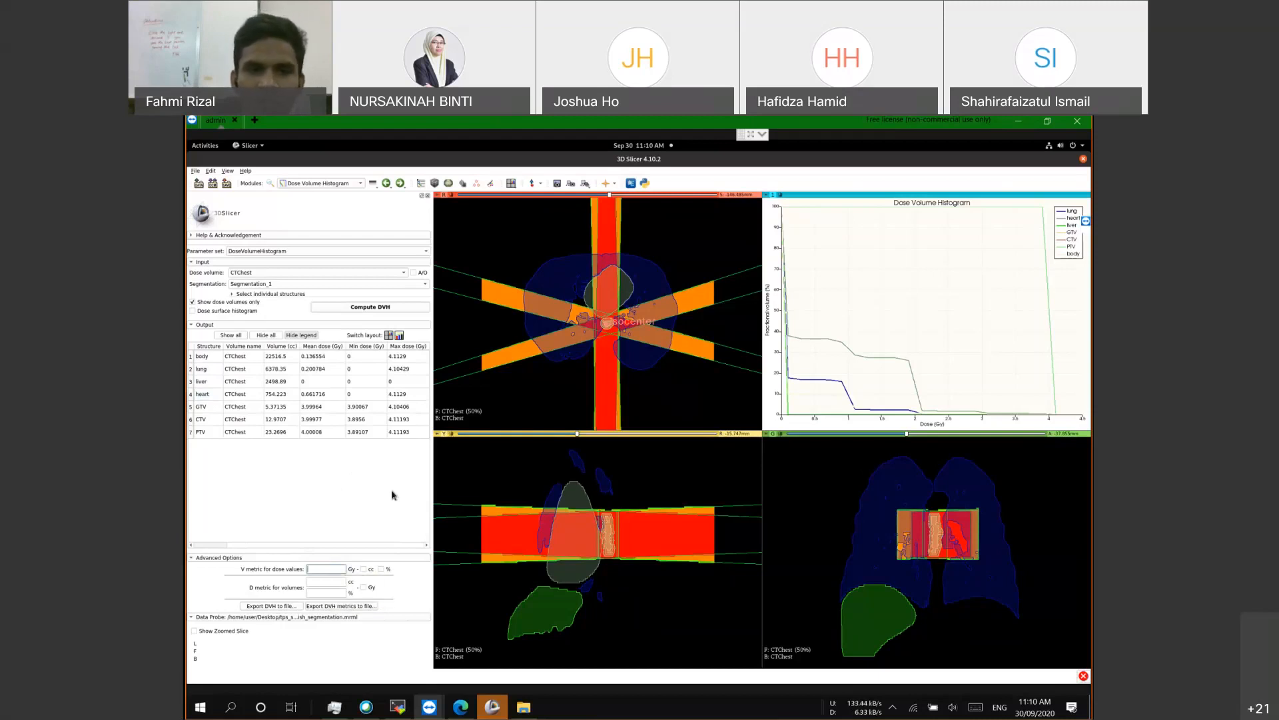
pyautogui.click(334, 567)
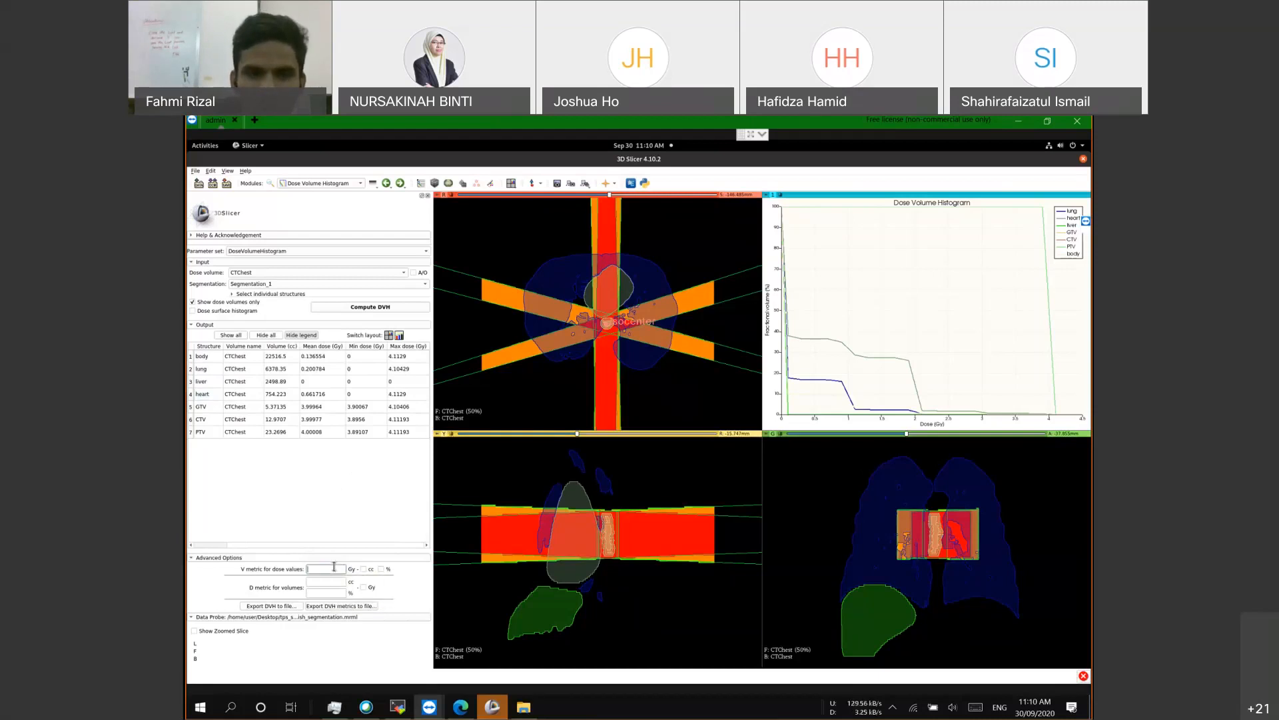
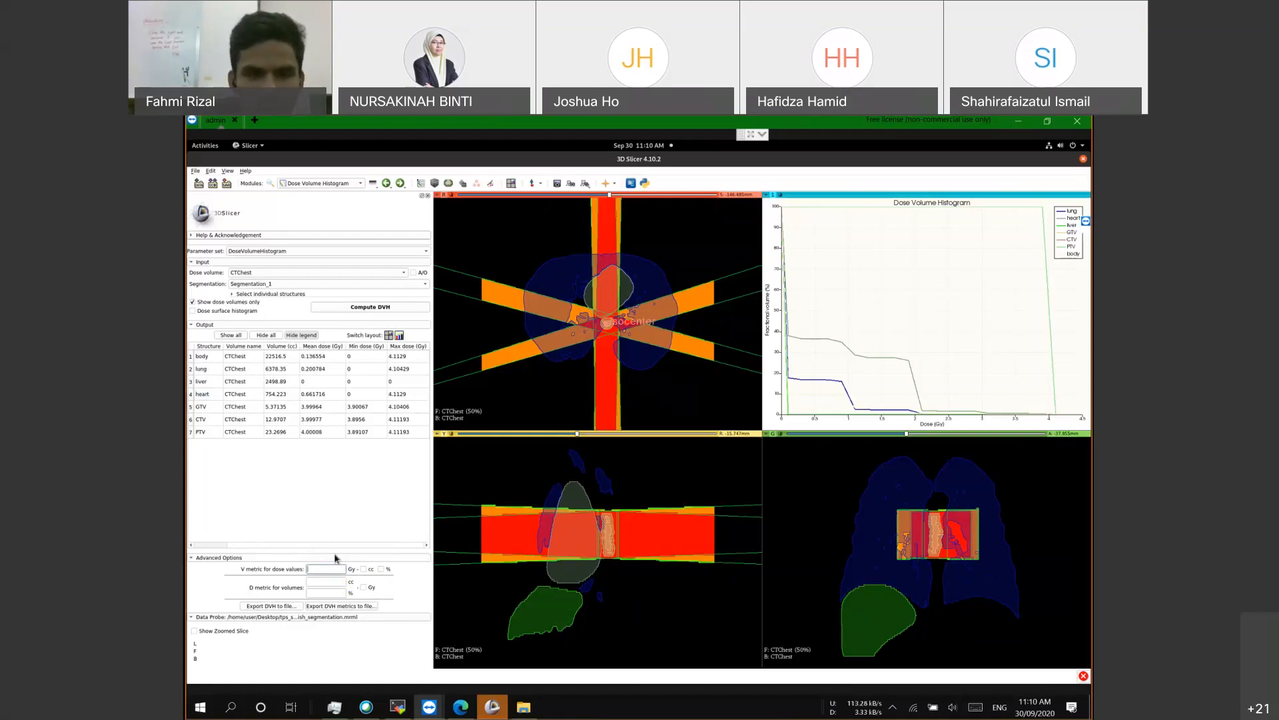
# Step: Enter V metric 99 with % and D metric 95 with Gy in Advanced Options
pyautogui.write('99')
pyautogui.click(381, 569)
pyautogui.click(323, 594)
pyautogui.write('95')
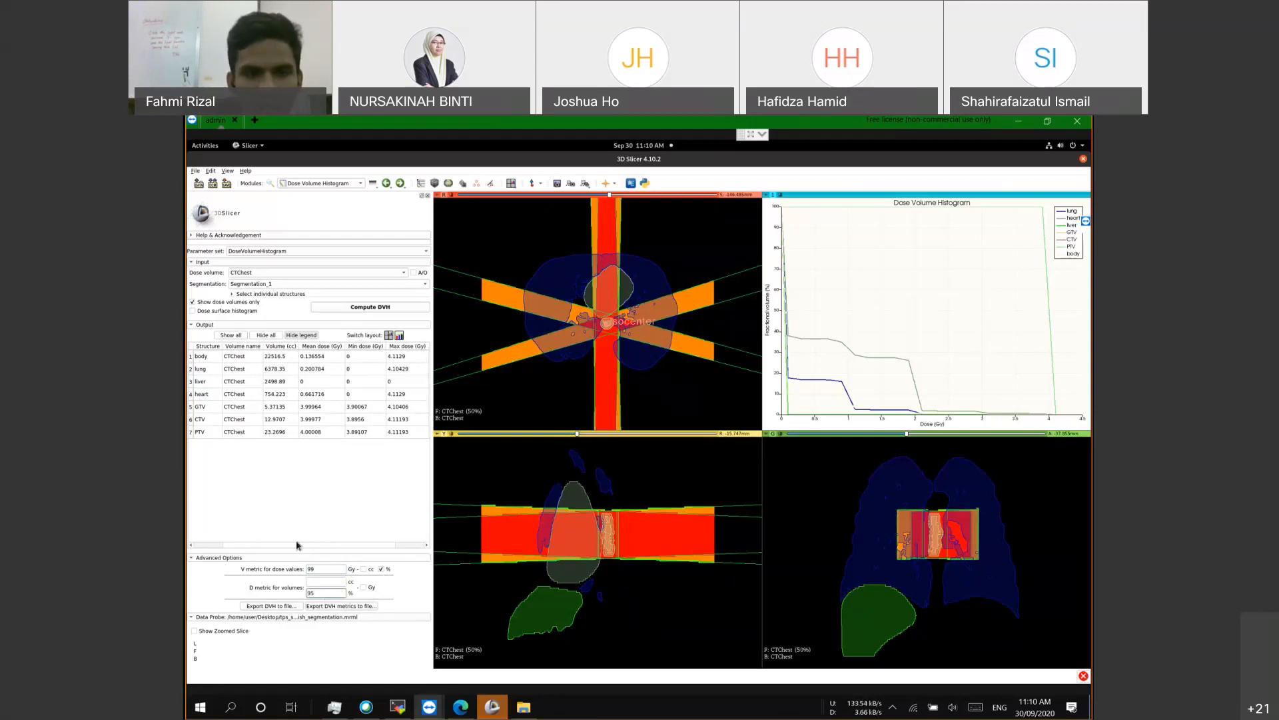
pyautogui.moveTo(264, 543); pyautogui.dragTo(357, 537)
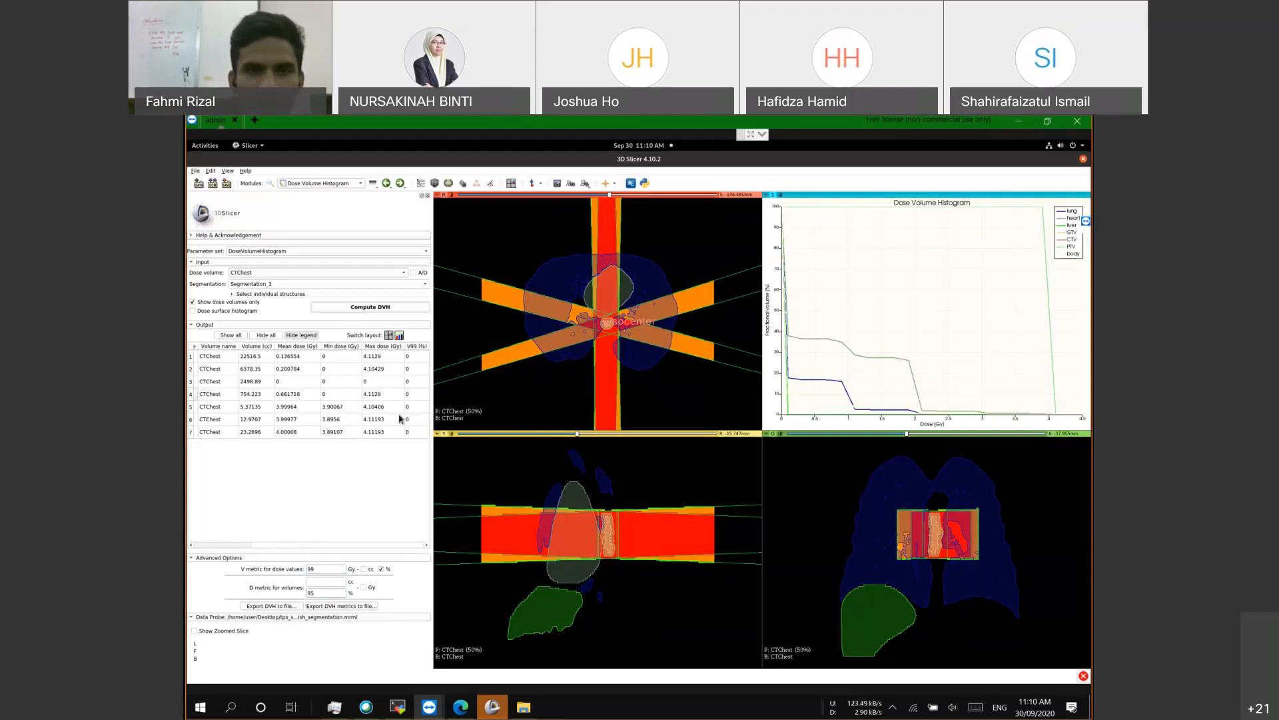
pyautogui.click(364, 587)
pyautogui.moveTo(352, 545); pyautogui.dragTo(391, 546)
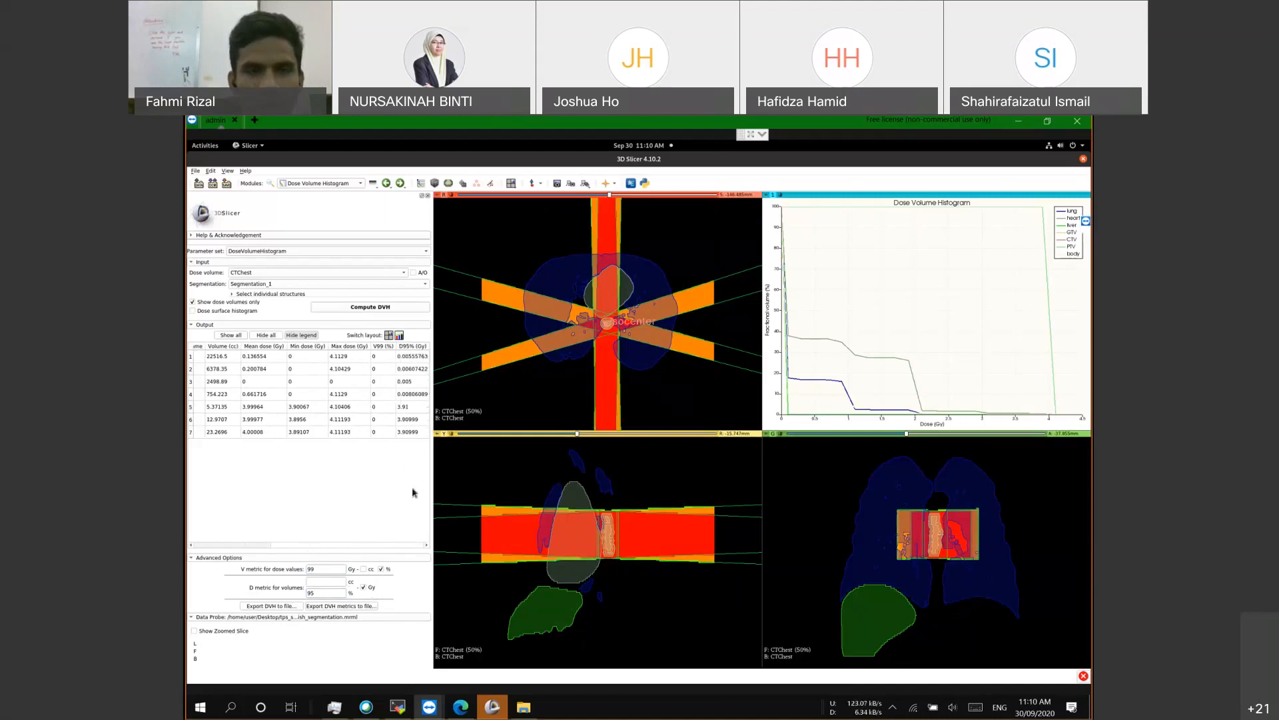
# Step: Correct the metrics to V95 (%) and D99% (Gy), then scroll across the results table
pyautogui.click(311, 569)
pyautogui.moveTo(313, 569); pyautogui.dragTo(223, 571)
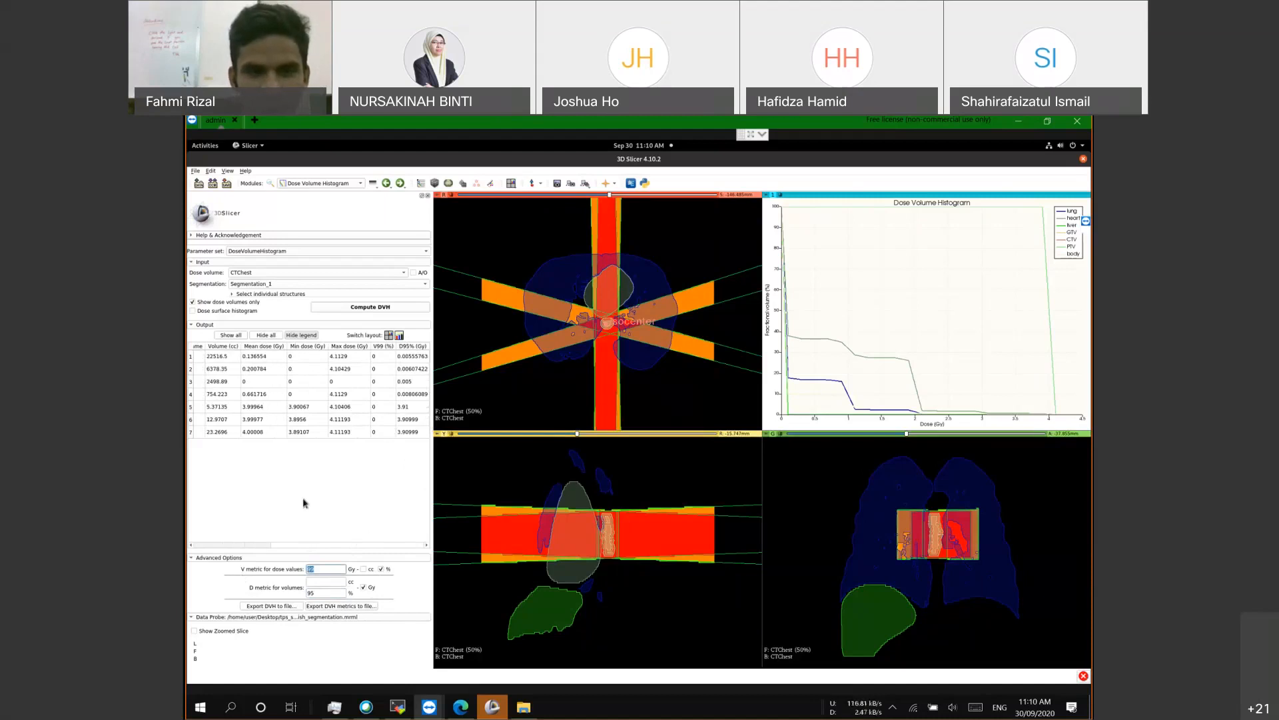
pyautogui.write('95')
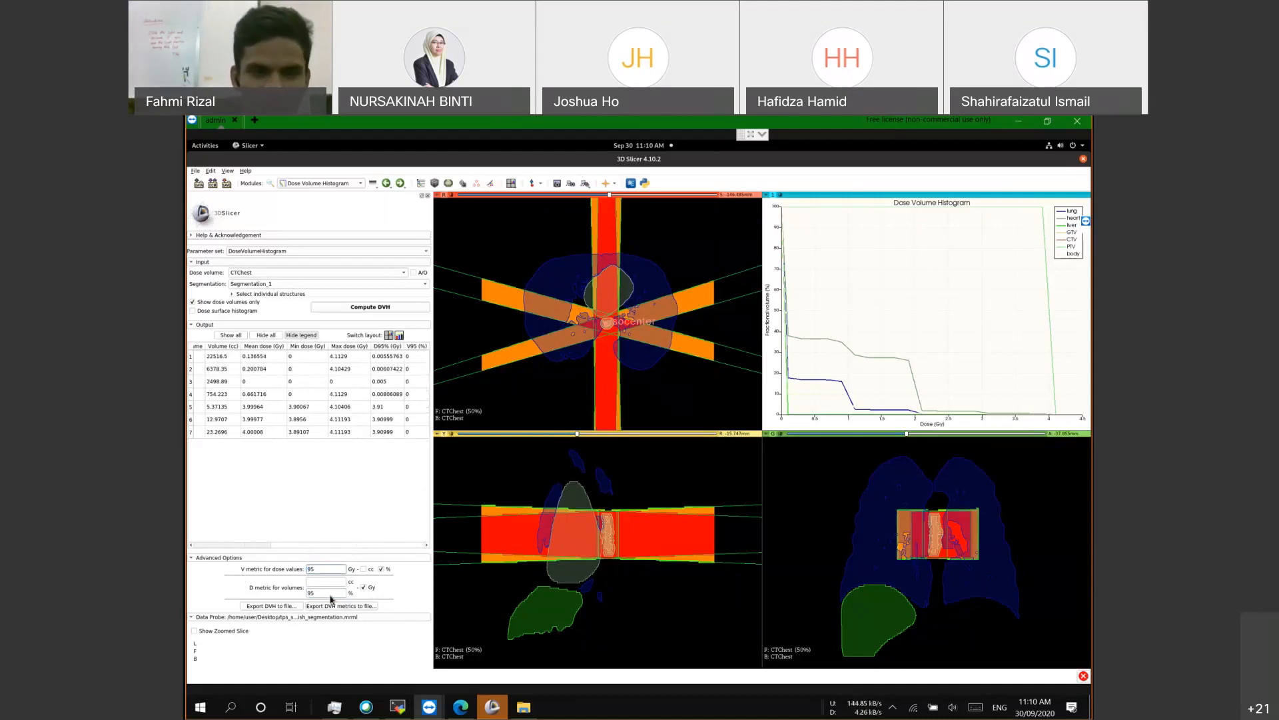
pyautogui.moveTo(286, 585); pyautogui.dragTo(286, 582)
pyautogui.write('99')
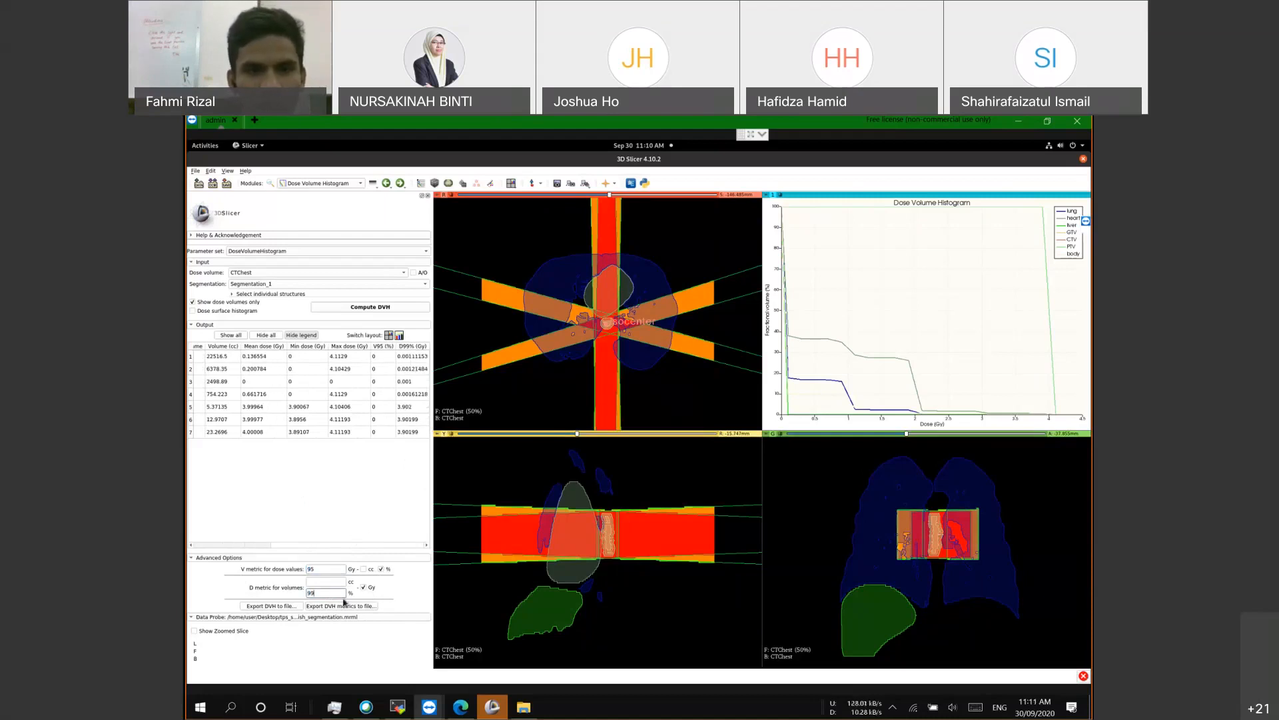
pyautogui.click(270, 546)
pyautogui.click(362, 545)
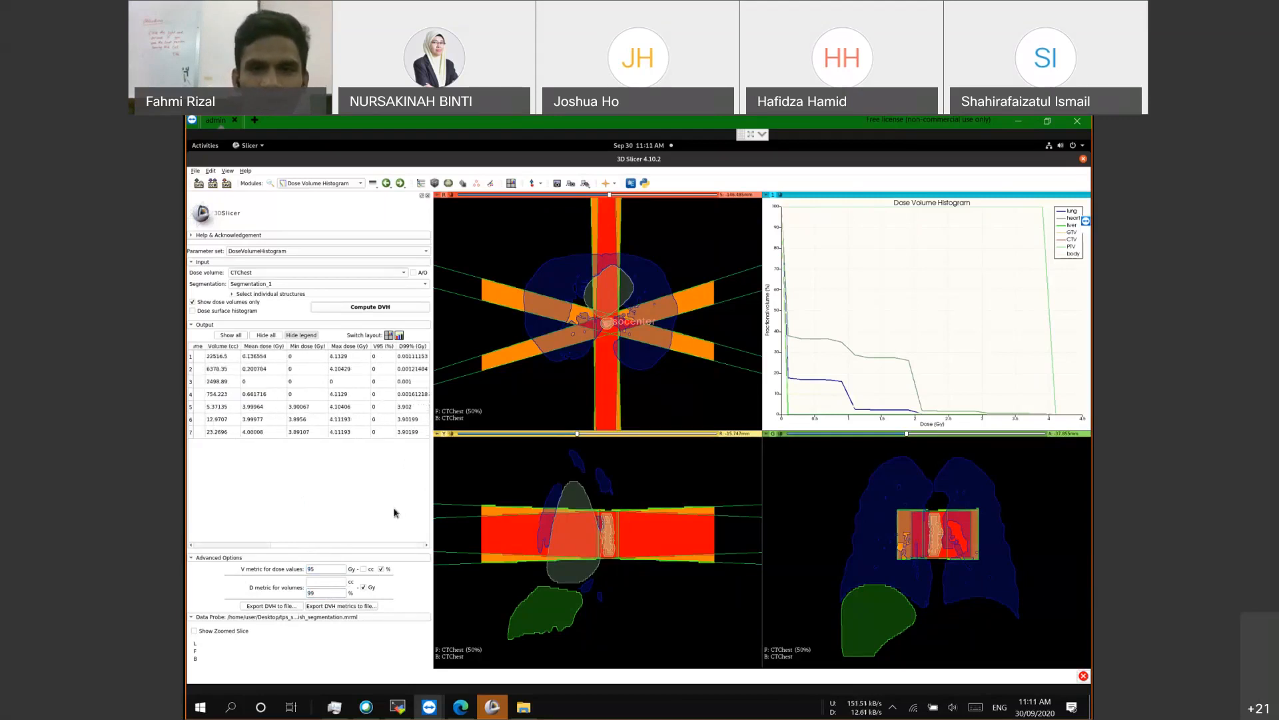
pyautogui.click(327, 566)
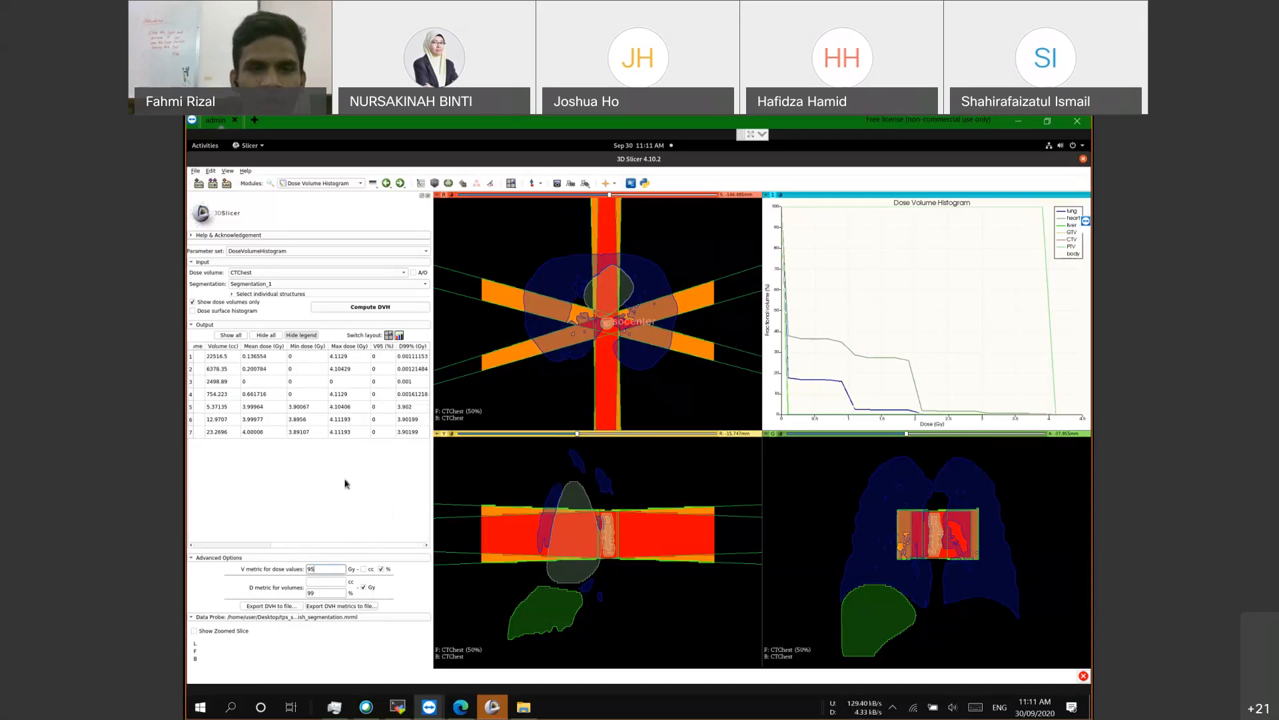
pyautogui.click(243, 545)
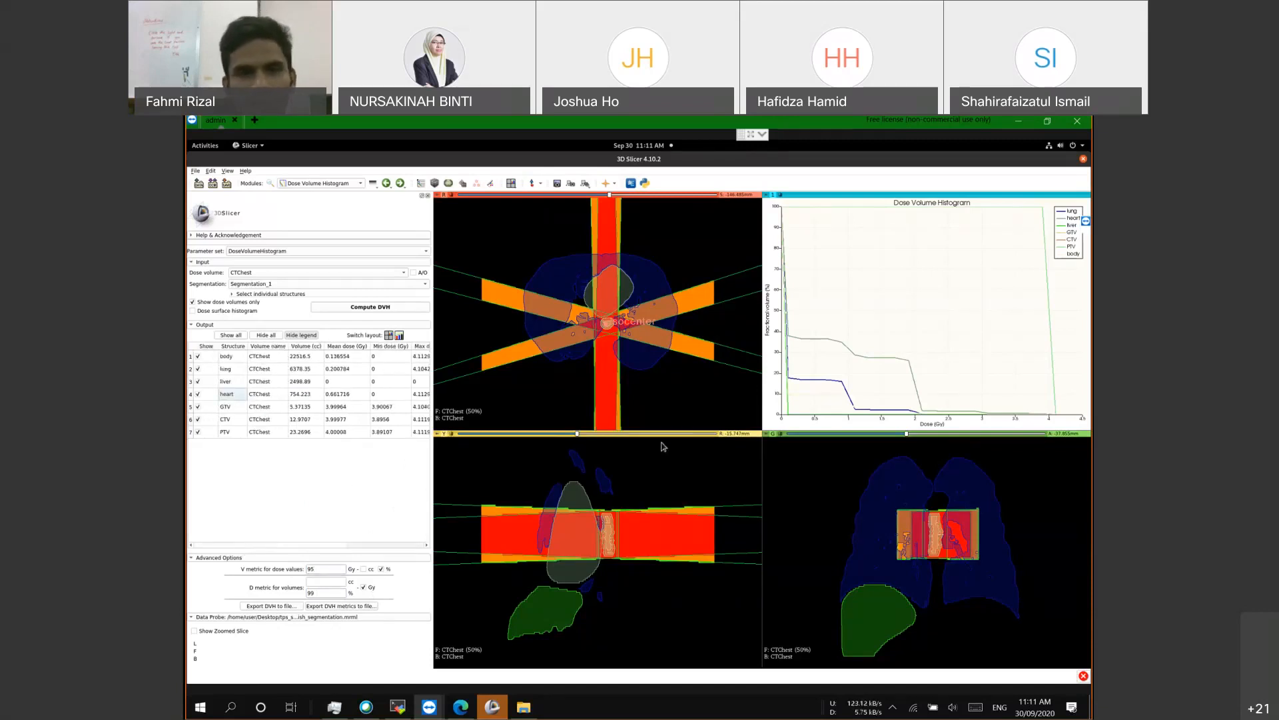
pyautogui.click(407, 544)
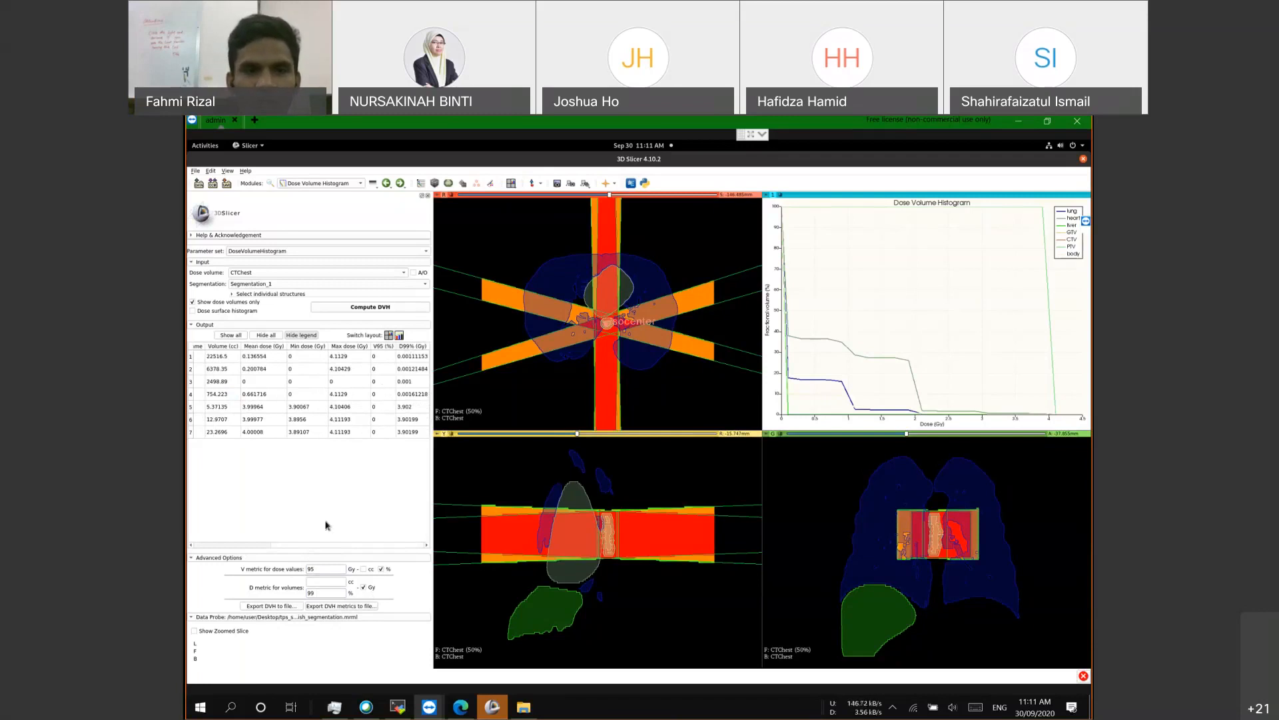
pyautogui.click(211, 545)
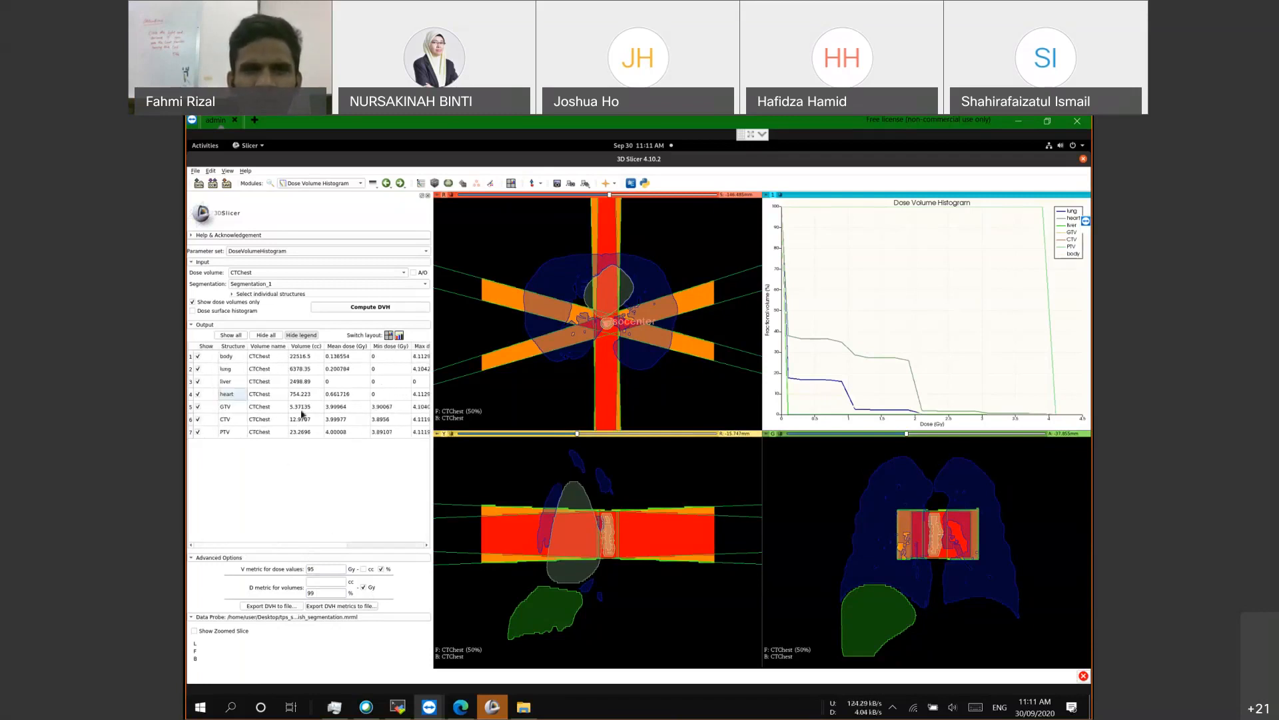
# Step: Set RTPlan_TotalDose as the External Beam Planning output dose volume, then return to the DVH module
pyautogui.click(314, 185)
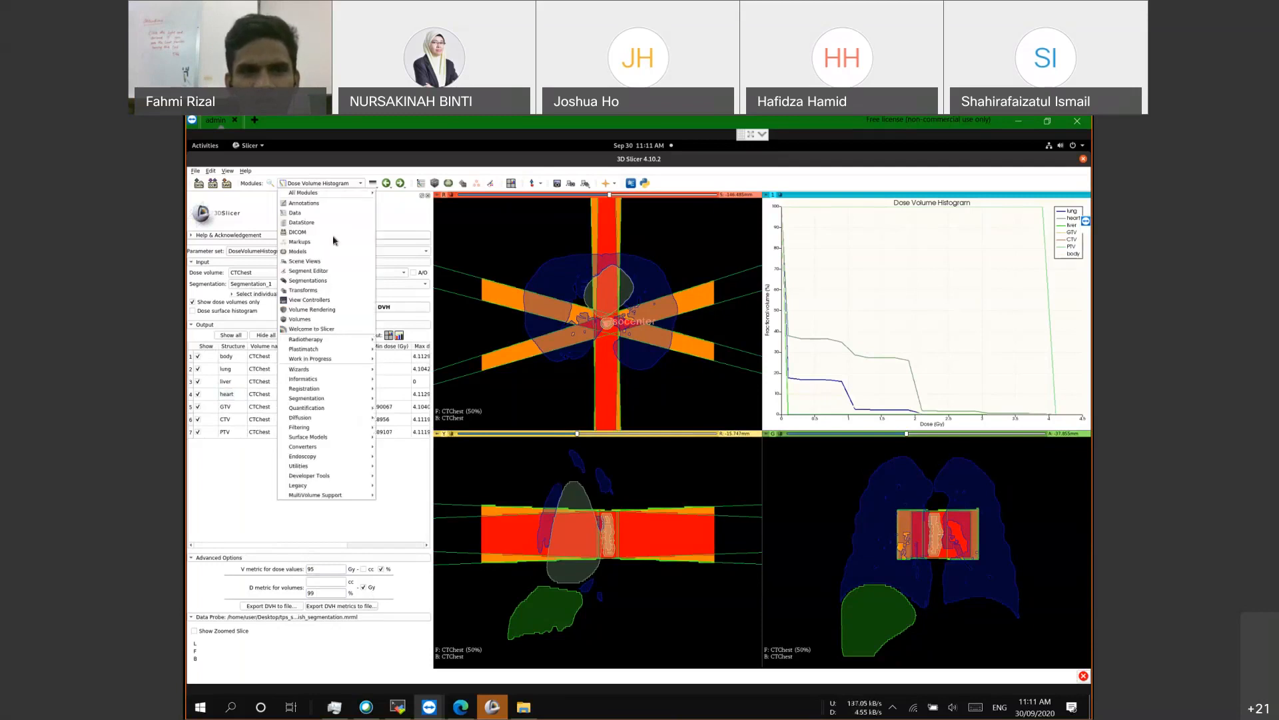
pyautogui.moveTo(333, 339)
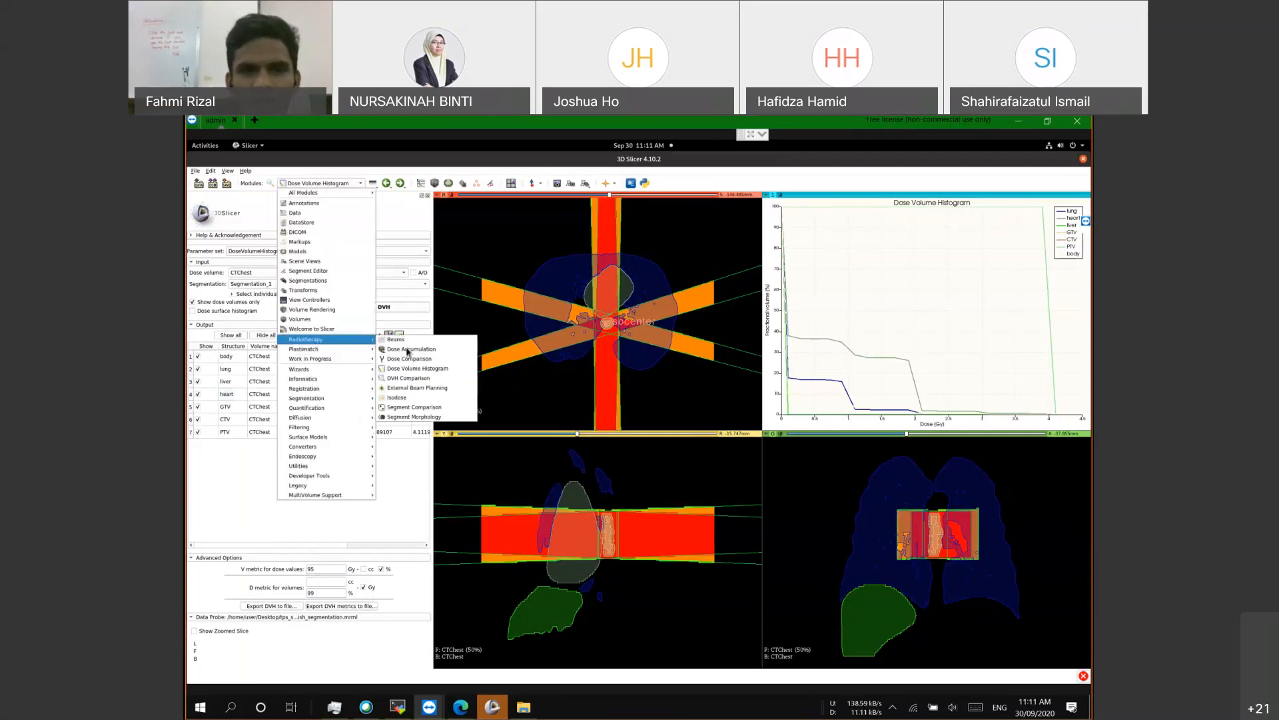
pyautogui.click(418, 387)
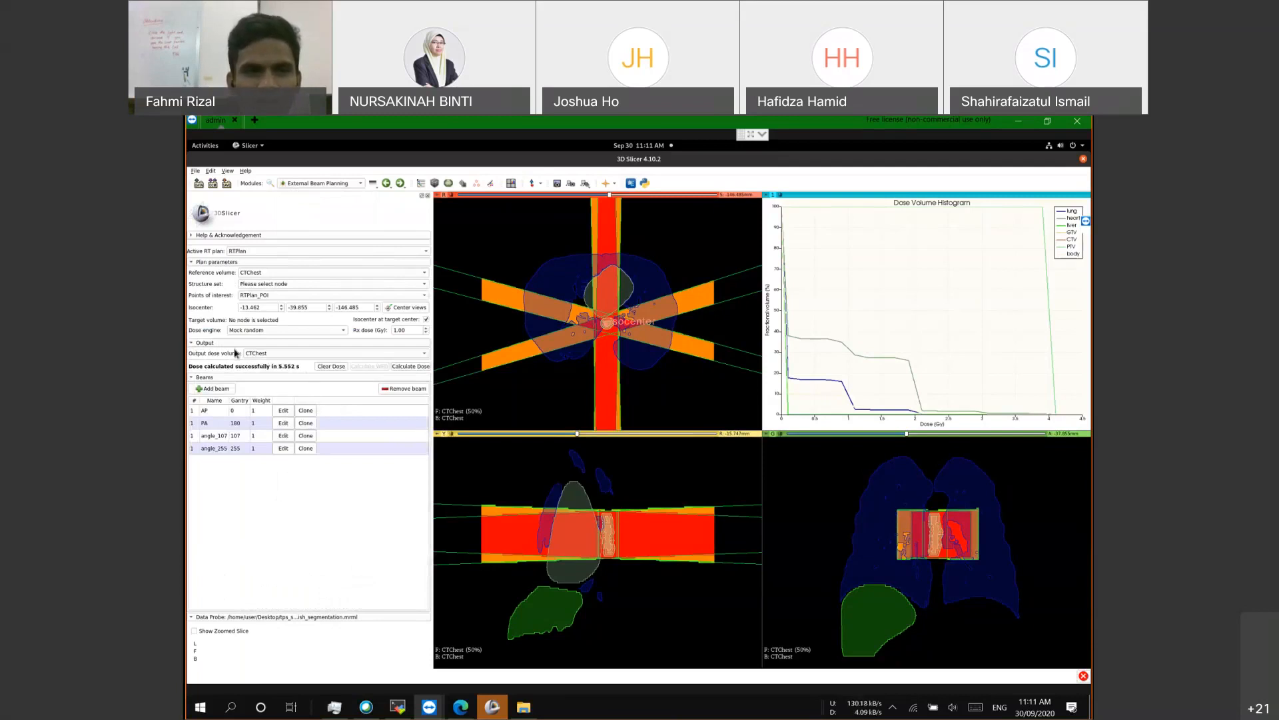
pyautogui.click(255, 354)
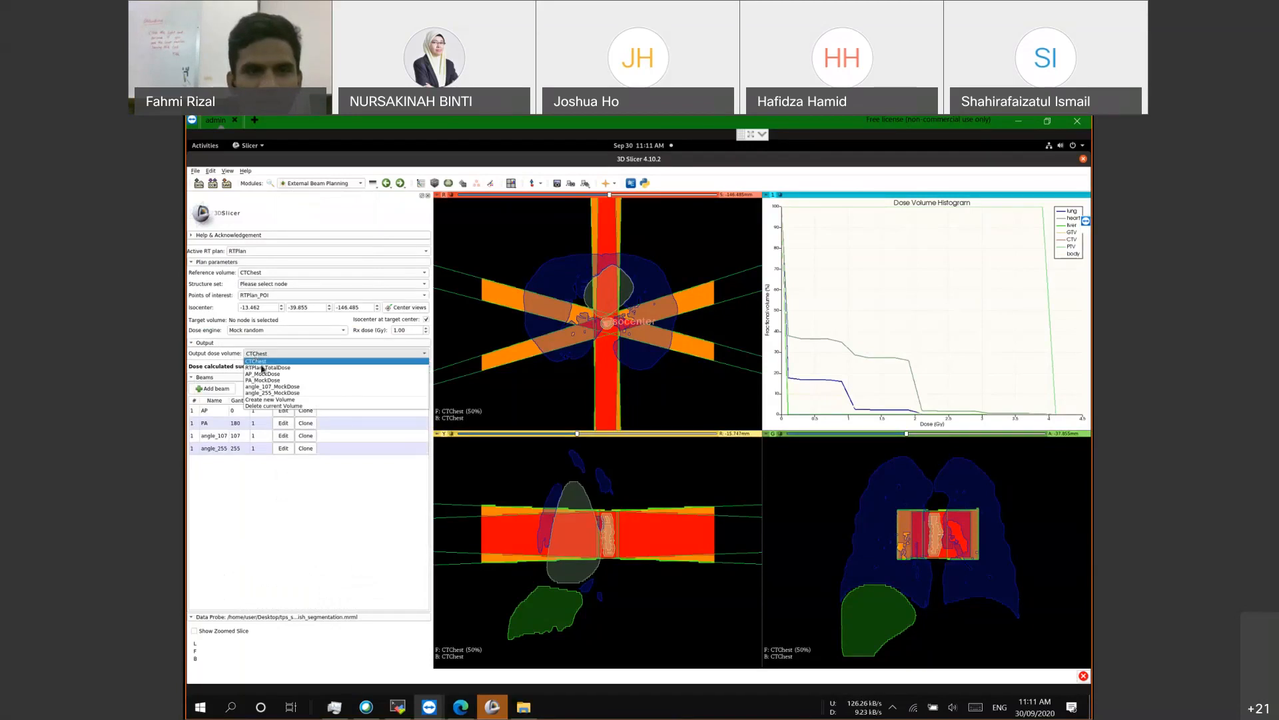
pyautogui.click(265, 368)
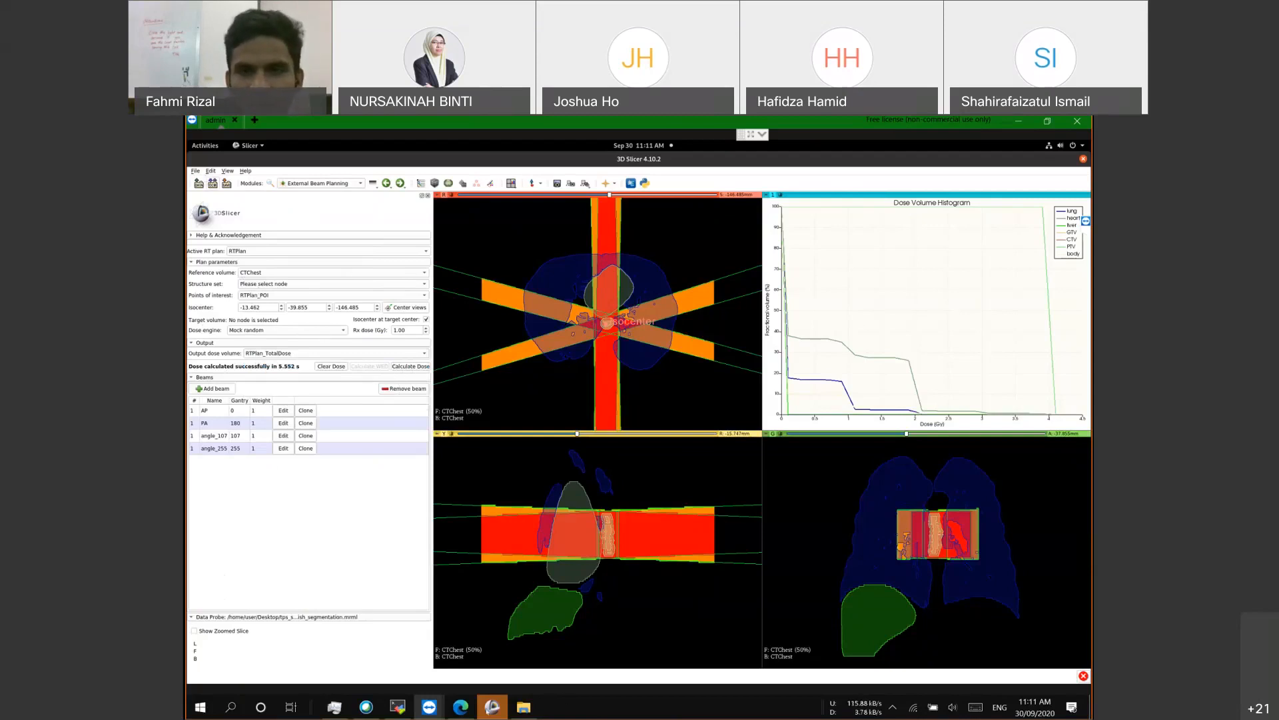
pyautogui.click(492, 706)
pyautogui.scroll(-1, 528, 422)
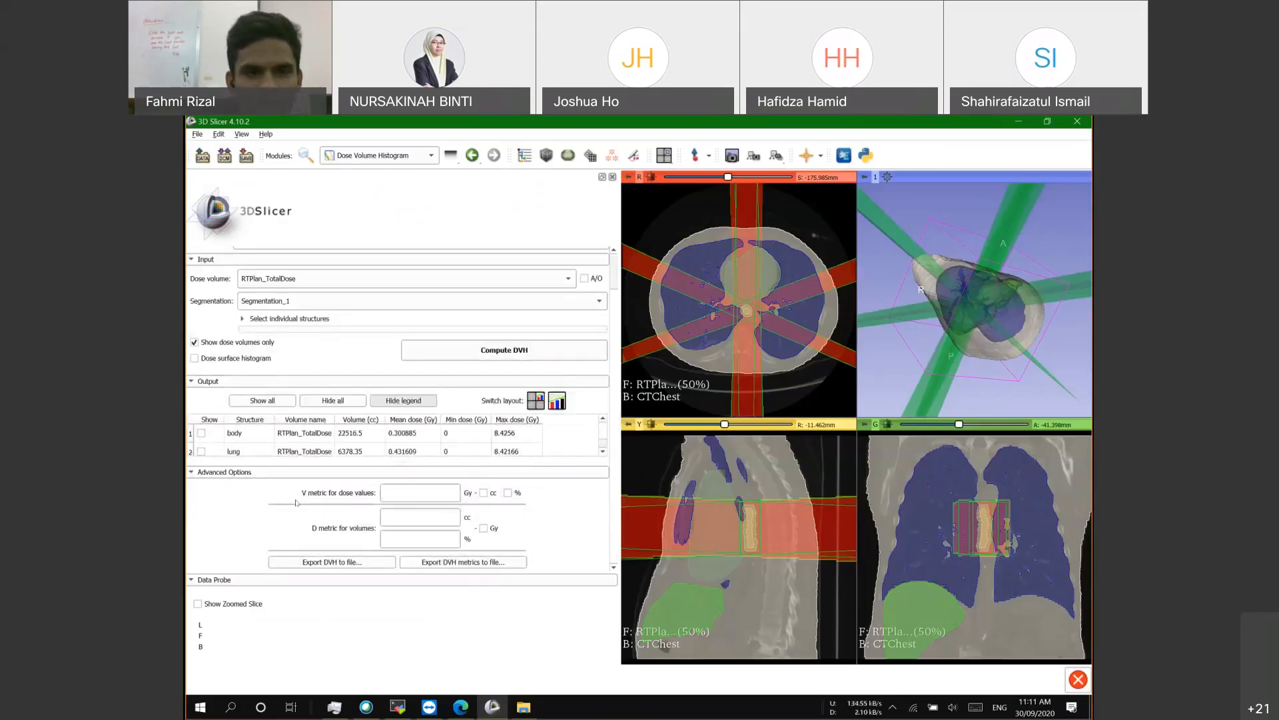
# Step: Enter V metric 99 (%) and D metric 95 (Gy) for the total dose histogram
pyautogui.click(419, 491)
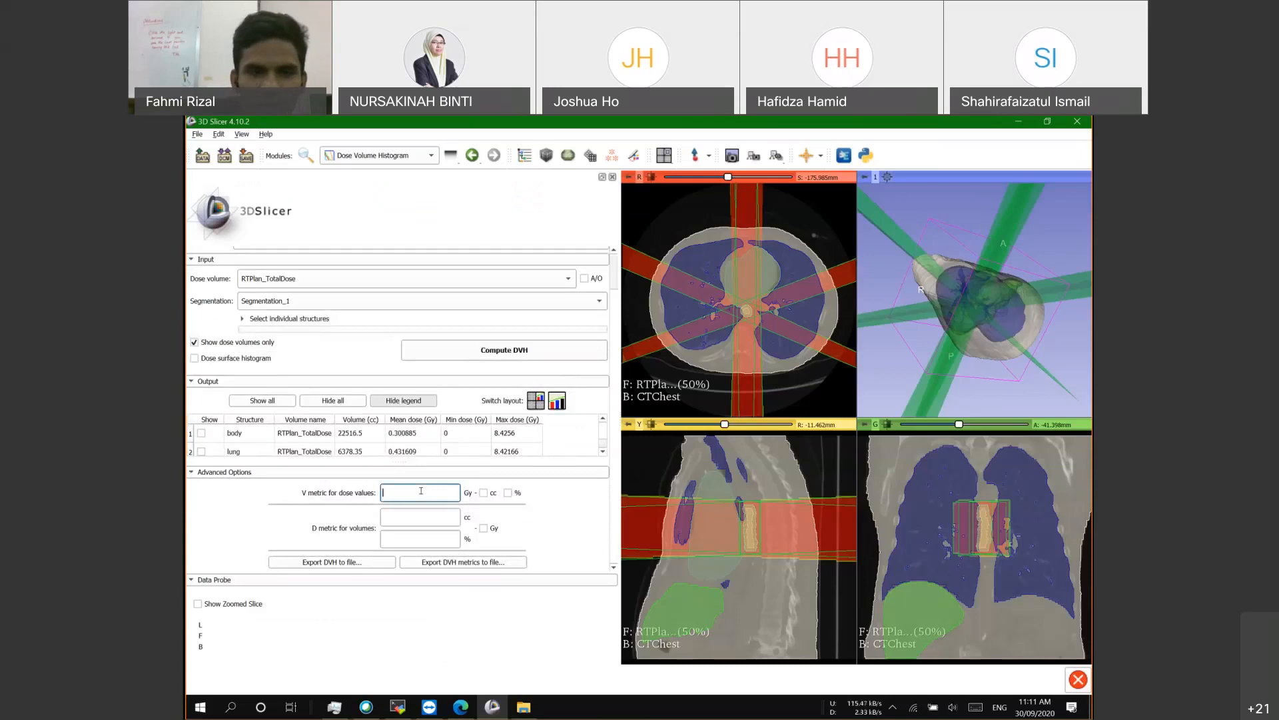
pyautogui.write('99')
pyautogui.click(508, 493)
pyautogui.click(409, 539)
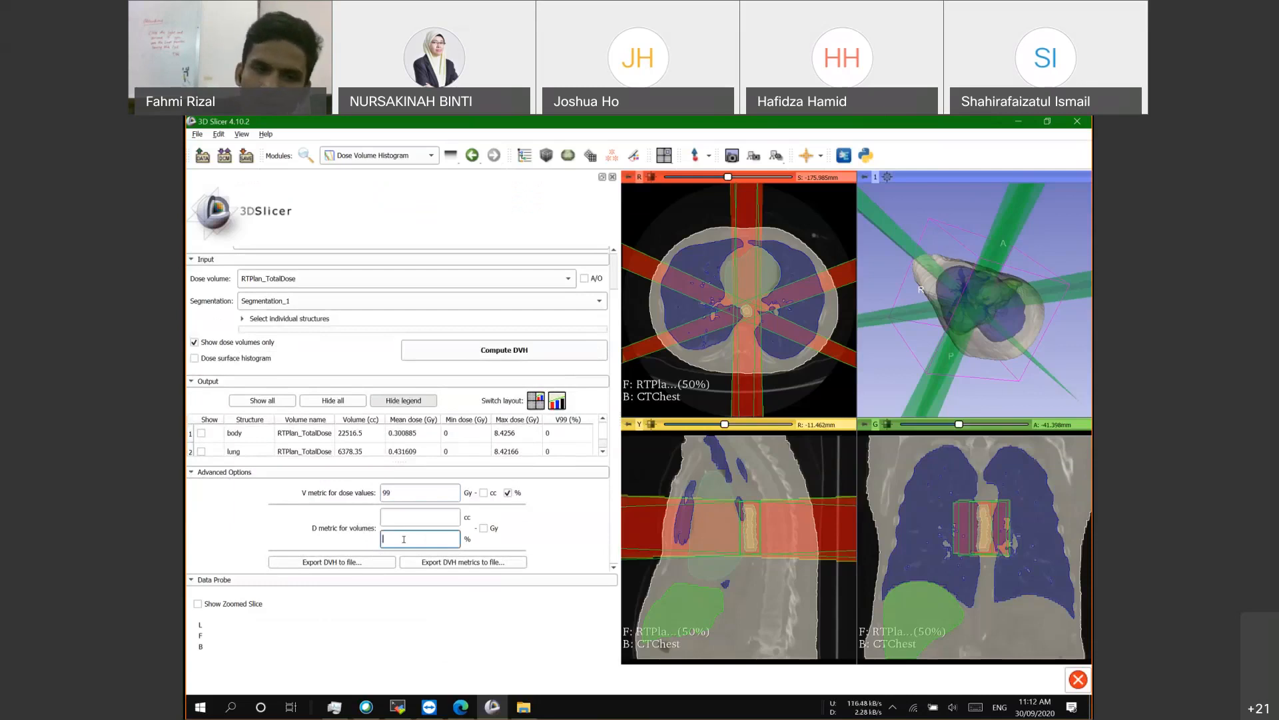
pyautogui.write('95')
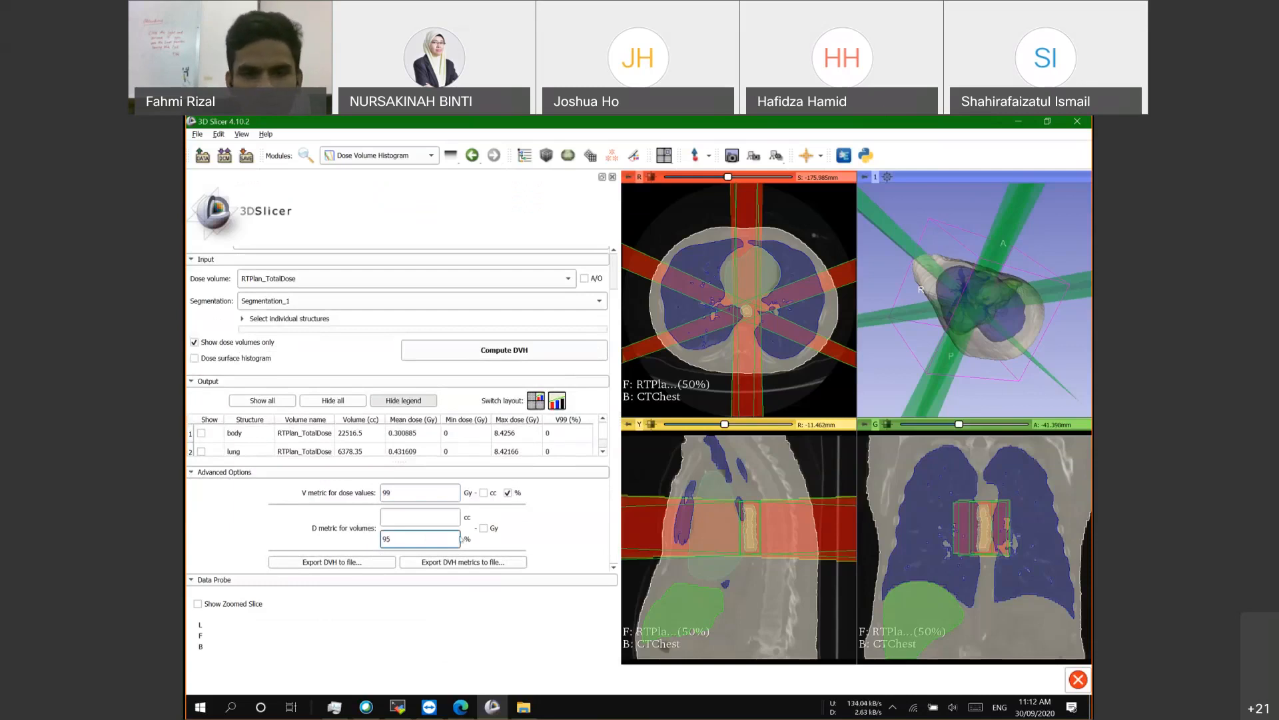
pyautogui.click(485, 529)
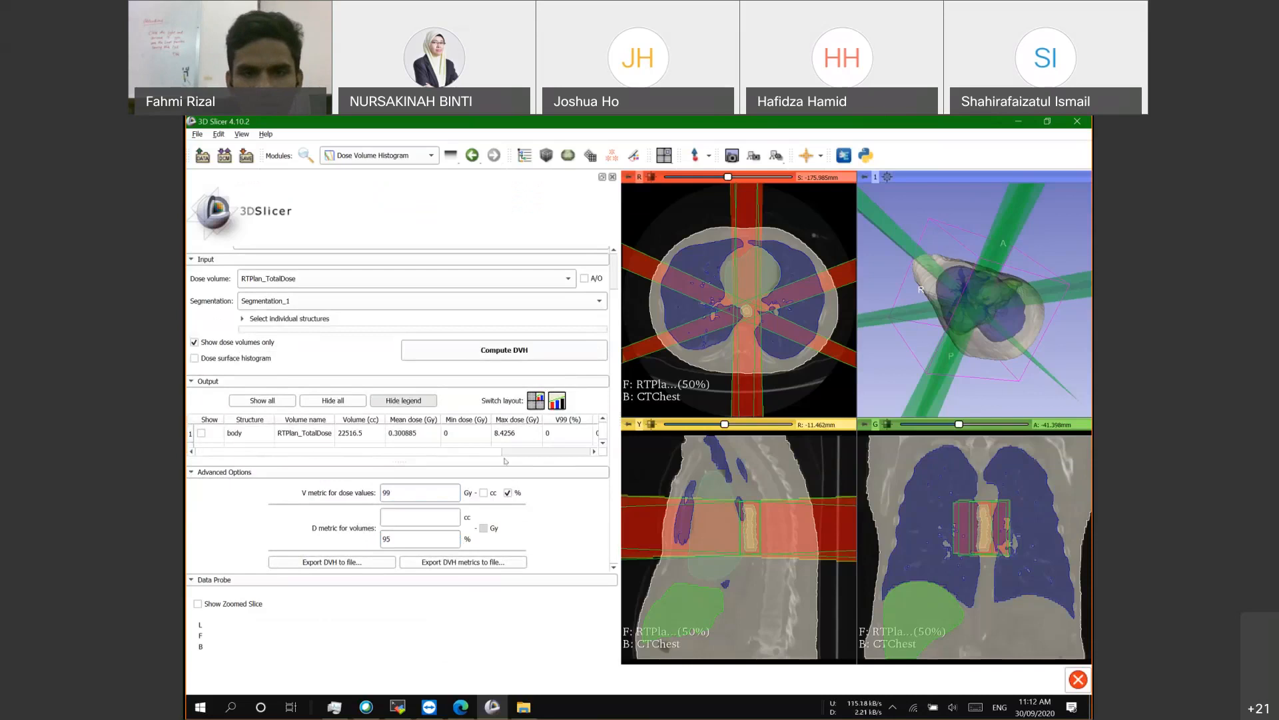
pyautogui.moveTo(490, 451); pyautogui.dragTo(533, 455)
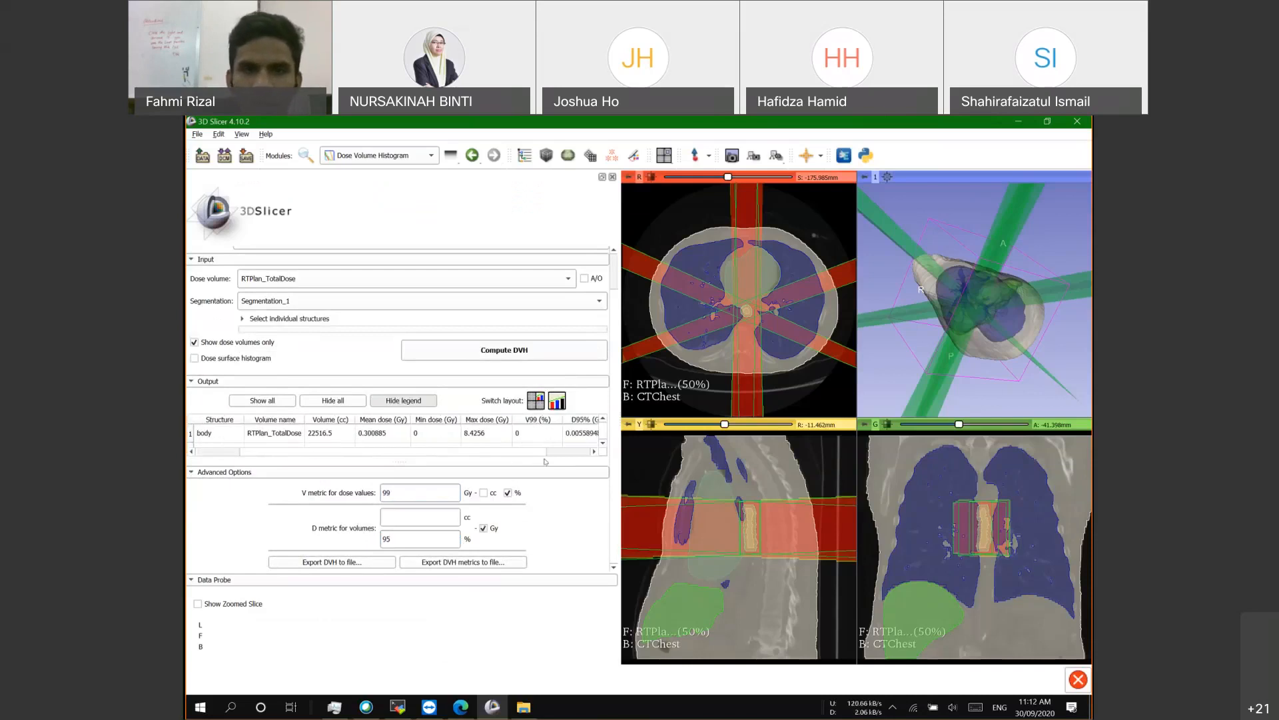
# Step: Change the D metric to 99 and the V metric to 95, updating the metrics table
pyautogui.moveTo(394, 539); pyautogui.dragTo(335, 527)
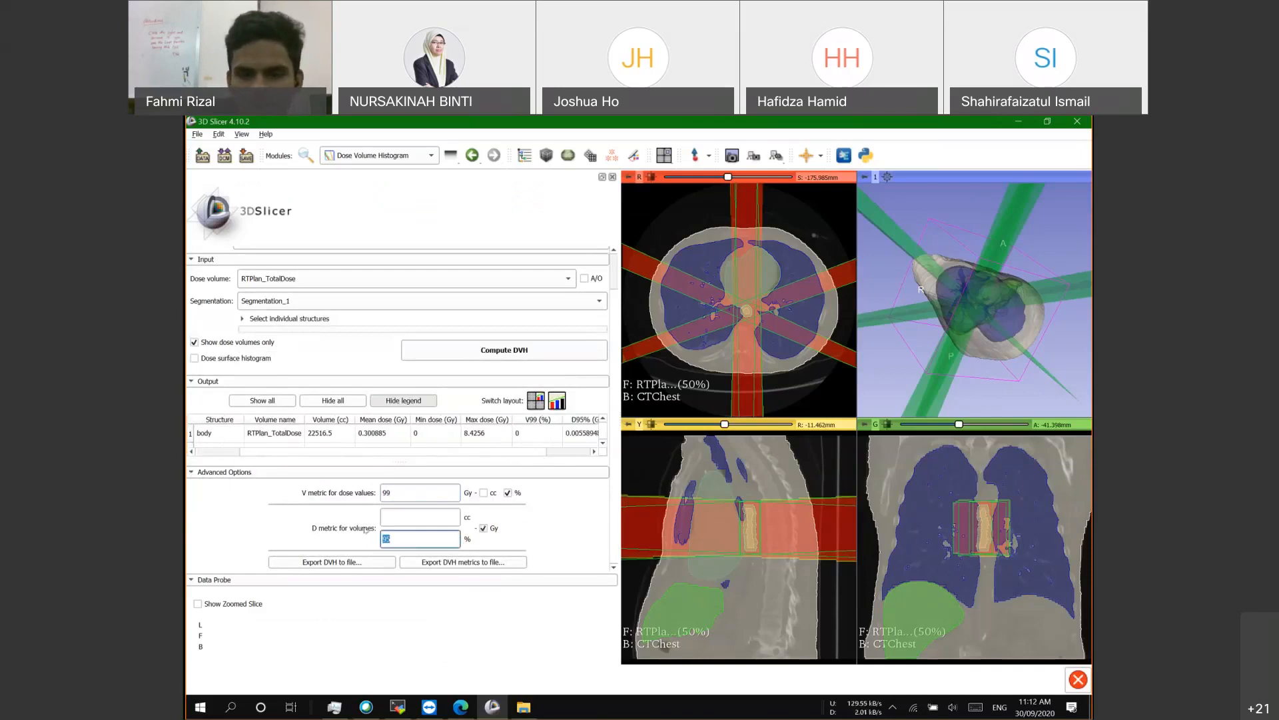
pyautogui.write('99')
pyautogui.click(408, 487)
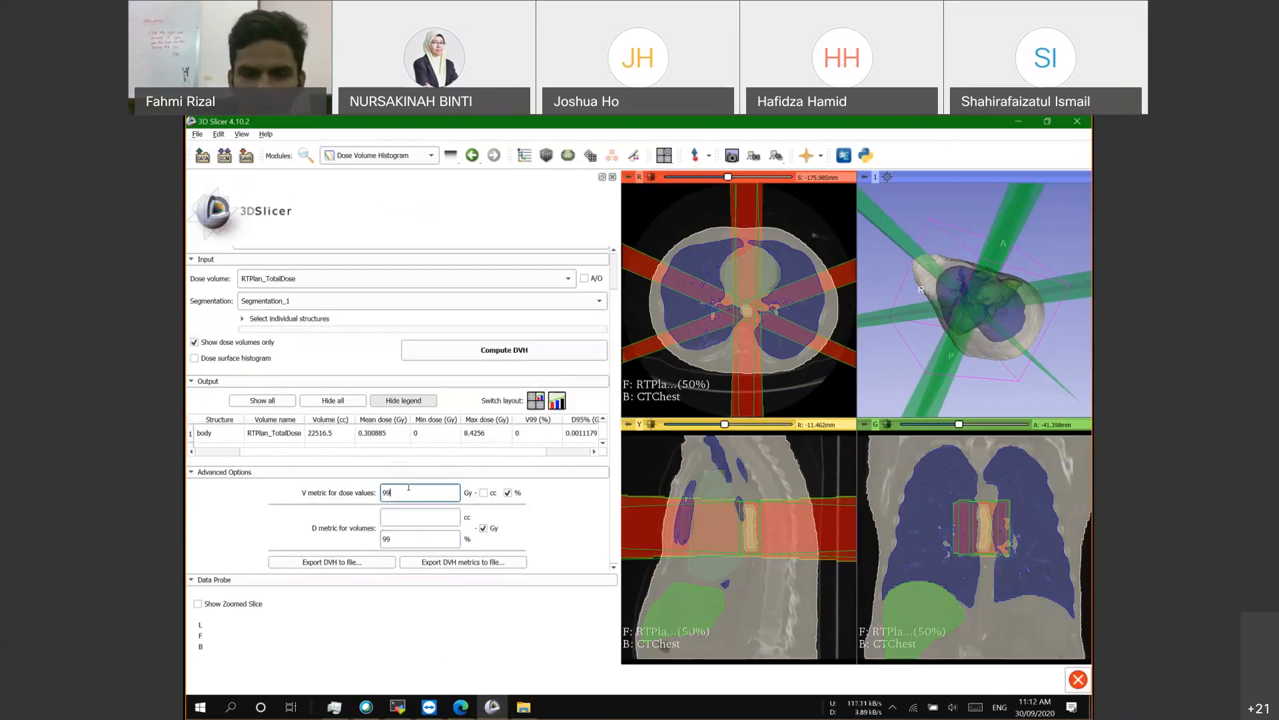
pyautogui.click(556, 454)
pyautogui.scroll(-2, 567, 430)
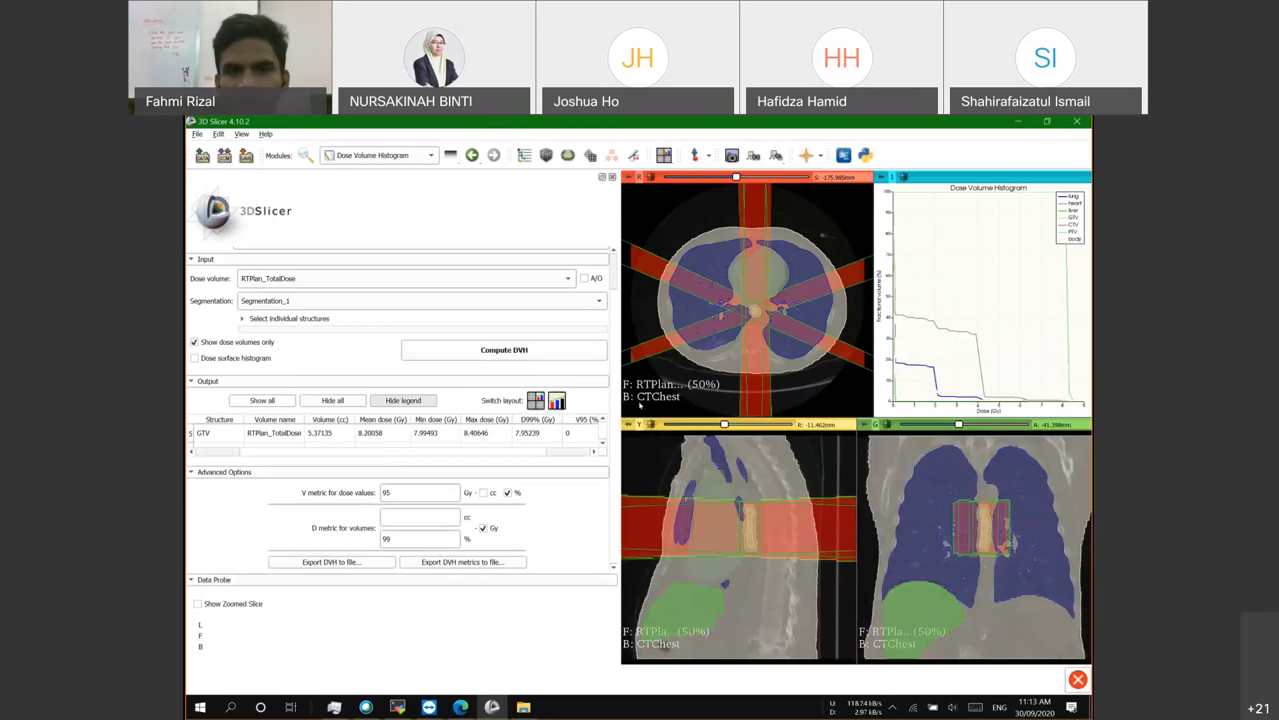
# Step: Switch the layout so the DVH chart fills the view area
pyautogui.click(558, 400)
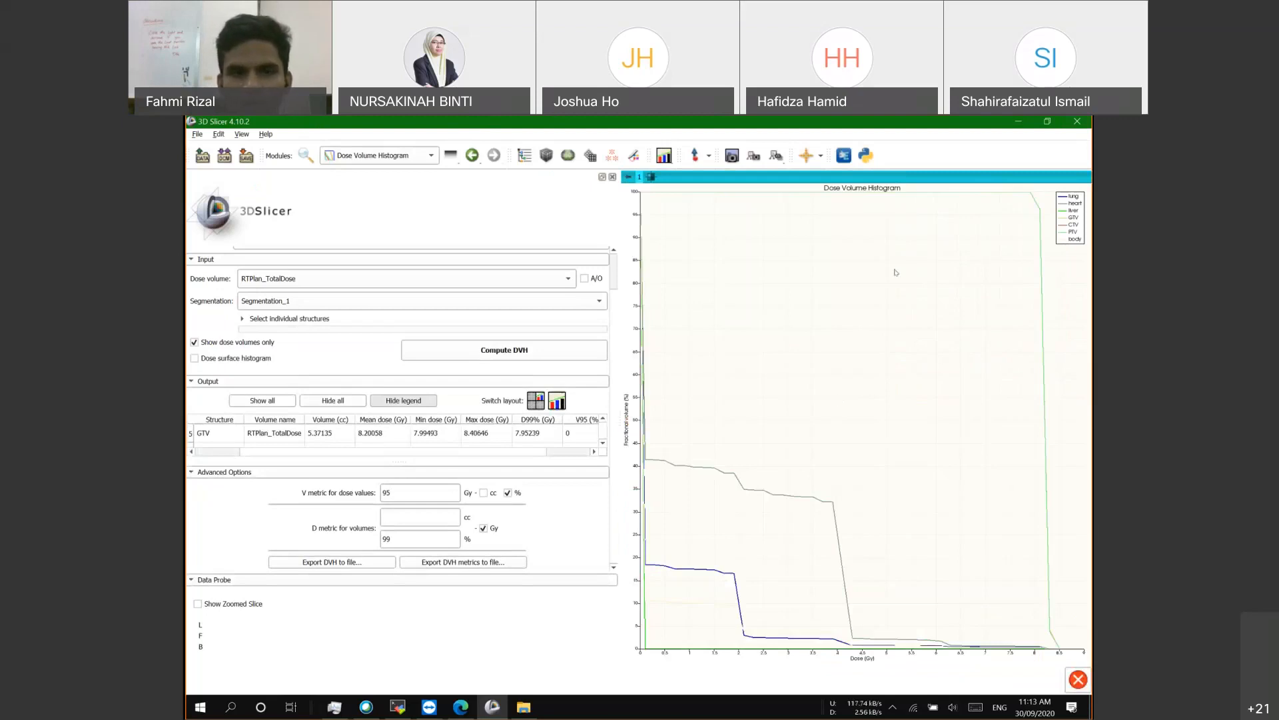
# Step: Hide the advanced metric options and scroll the table to GTV, CTV and PTV with structure names shown
pyautogui.scroll(-2, 574, 434)
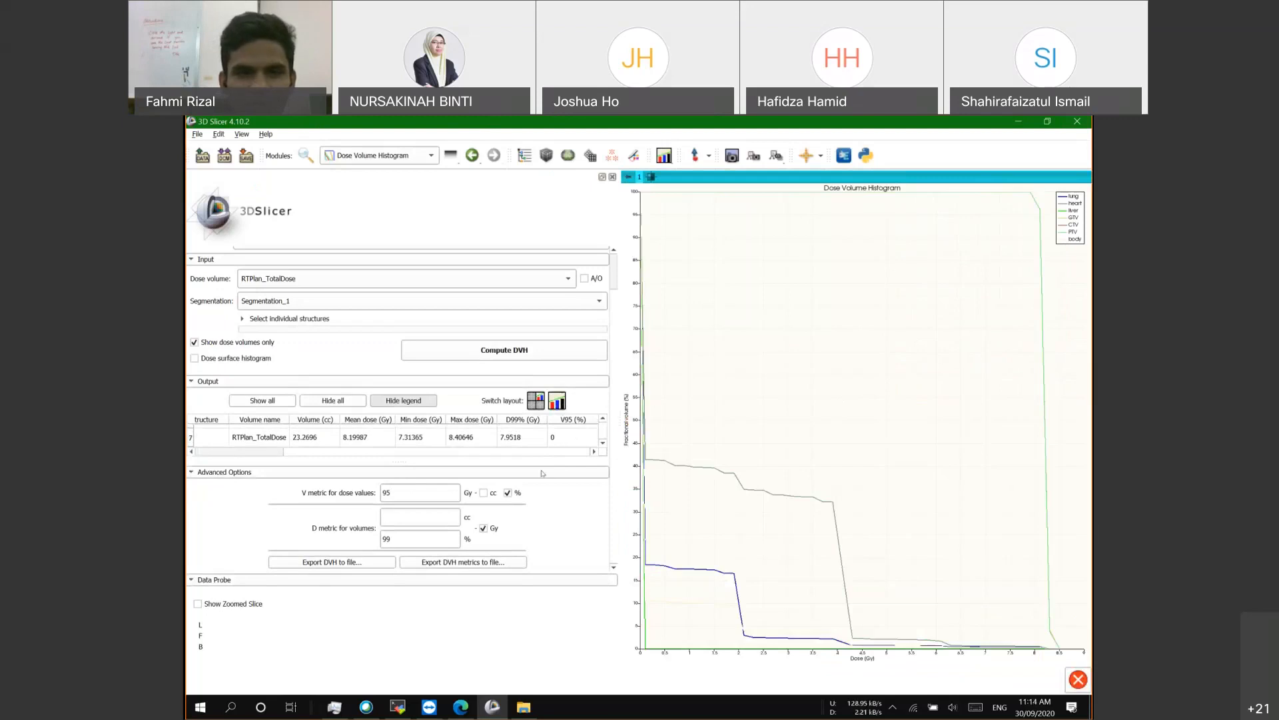
pyautogui.click(191, 472)
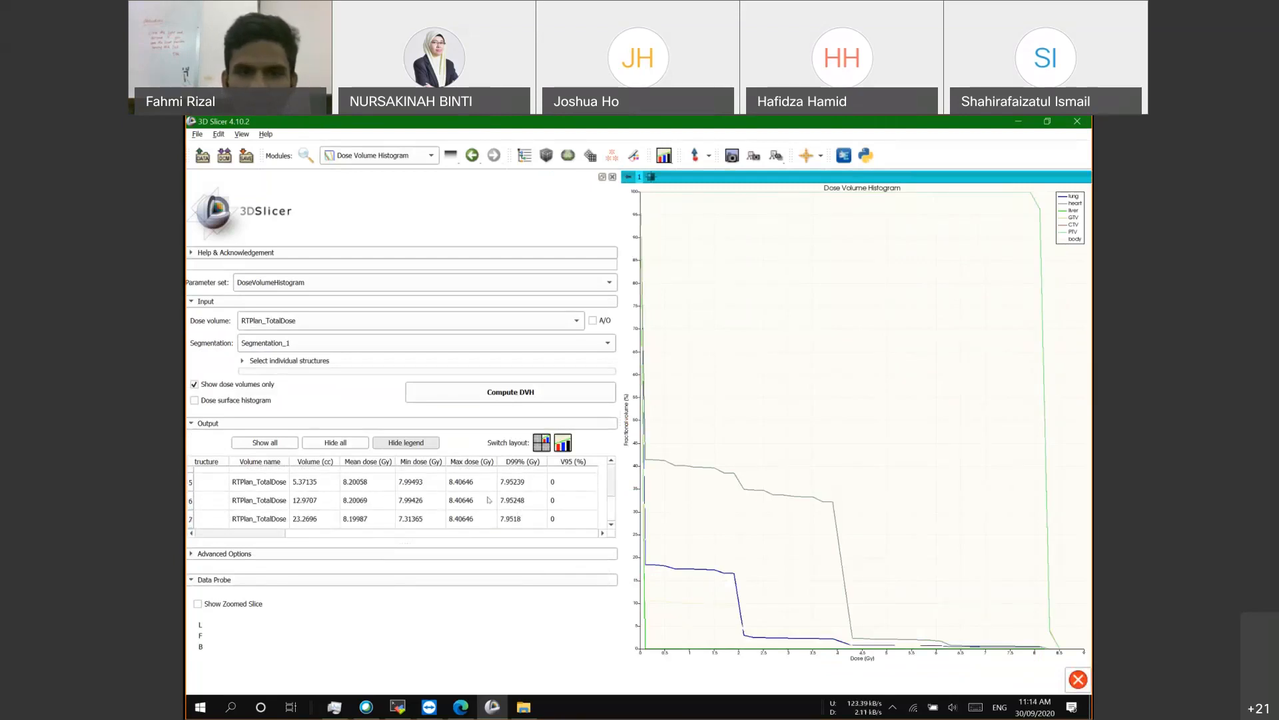
pyautogui.scroll(2, 490, 500)
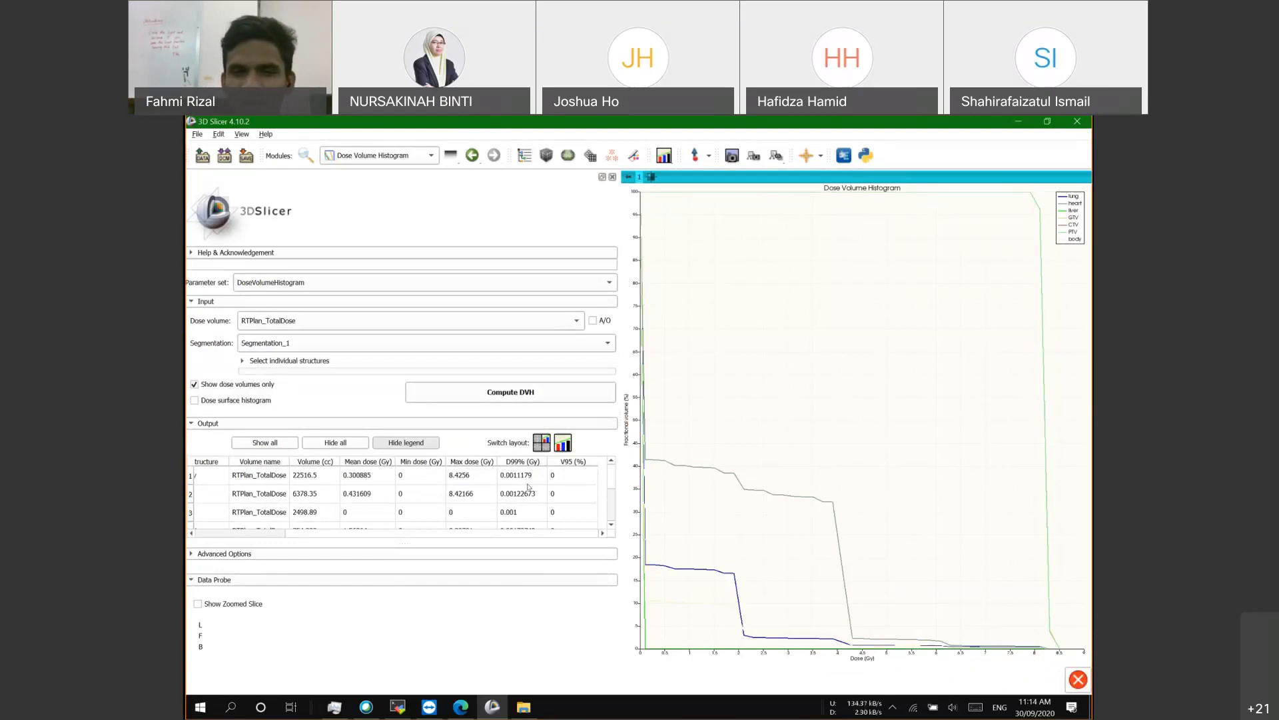
pyautogui.scroll(-2, 528, 486)
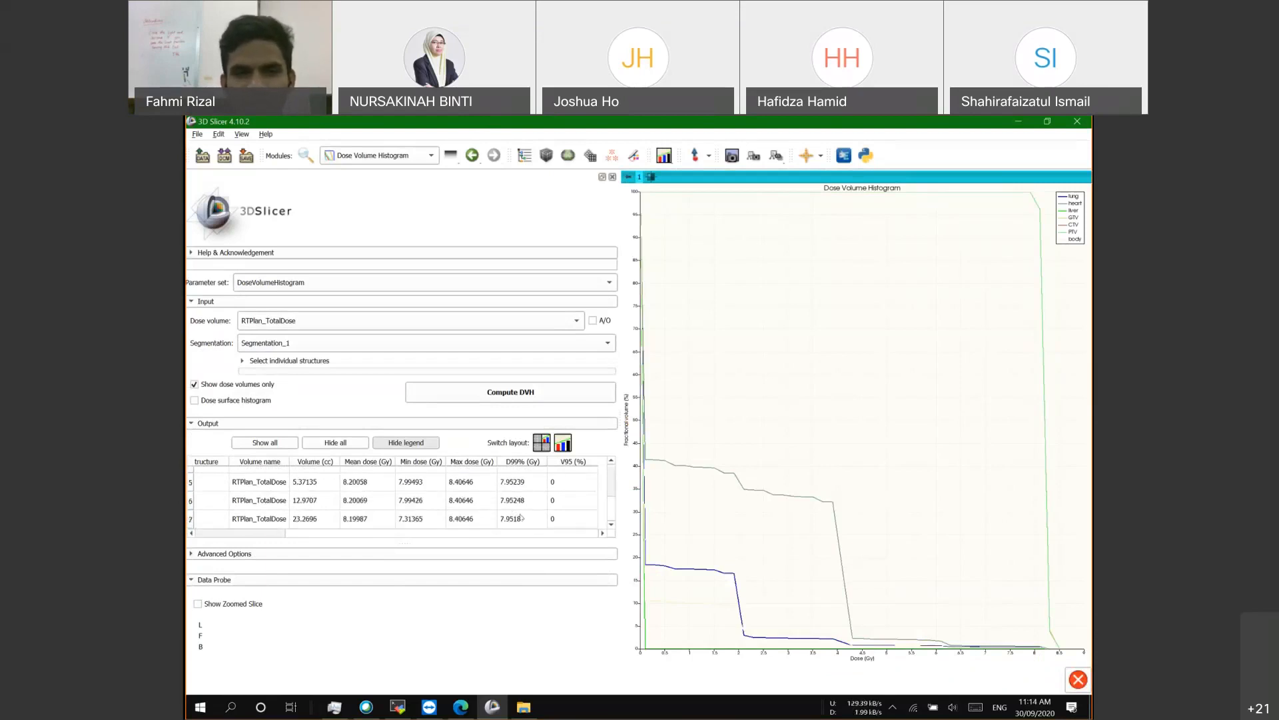
pyautogui.scroll(1, 528, 510)
pyautogui.scroll(1, 528, 489)
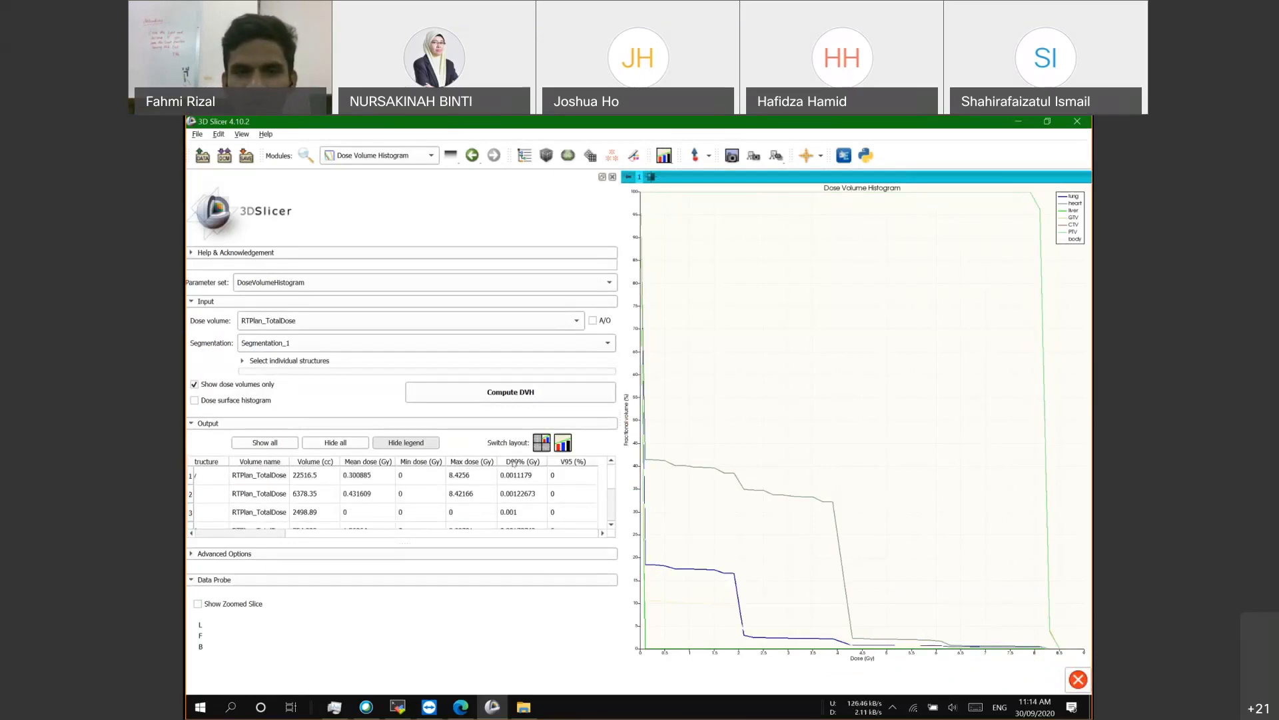
pyautogui.scroll(-4, 578, 499)
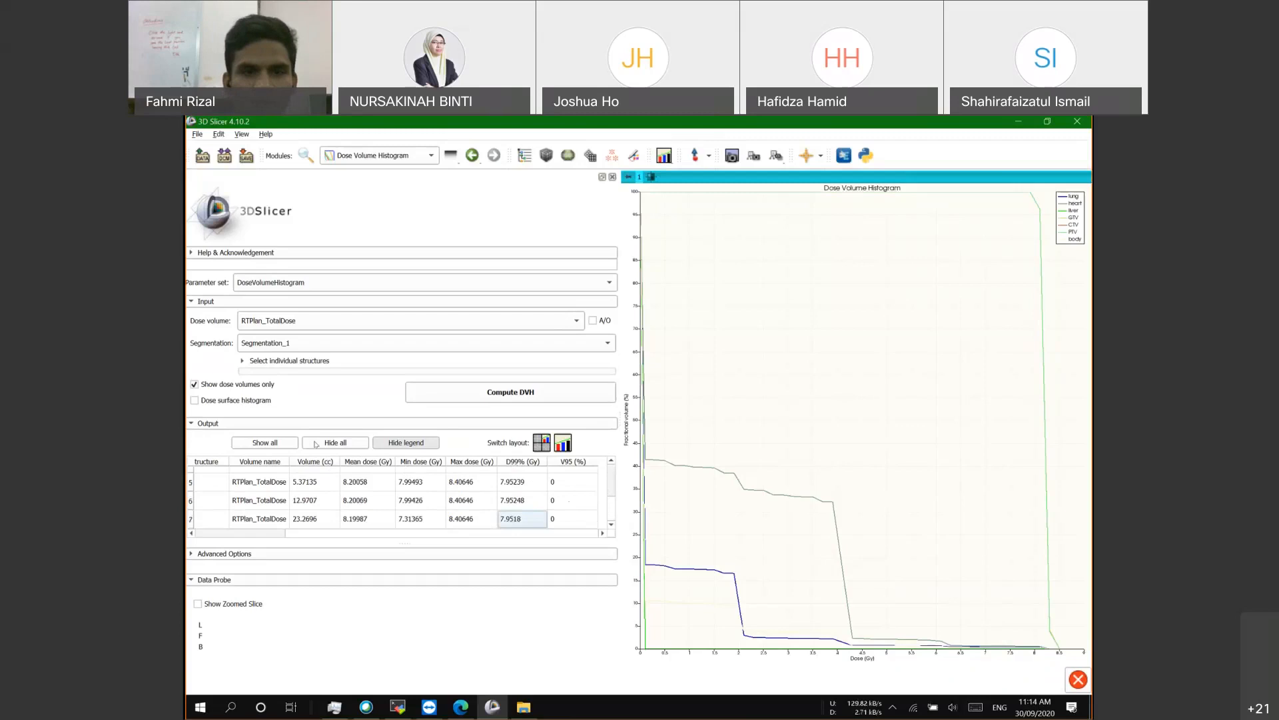
pyautogui.click(250, 536)
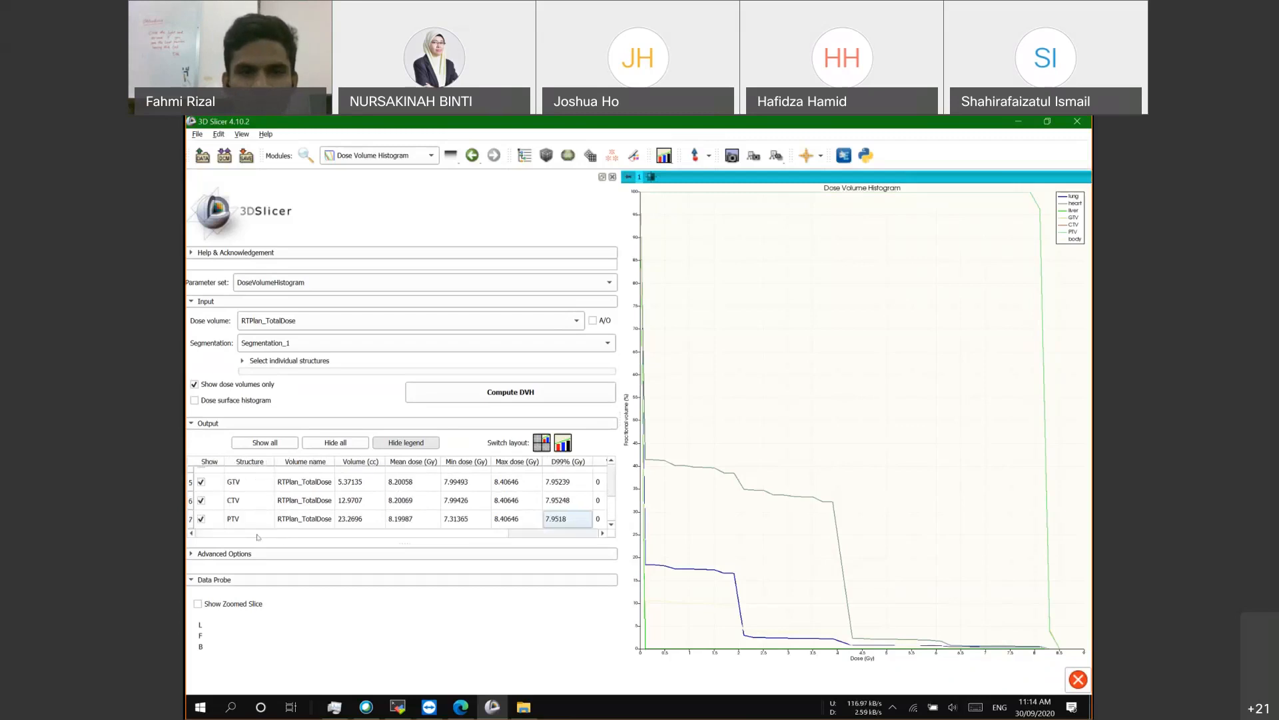
# Step: Go to Radiotherapy > External Beam Planning to view the RTPlan parameters
pyautogui.click(402, 156)
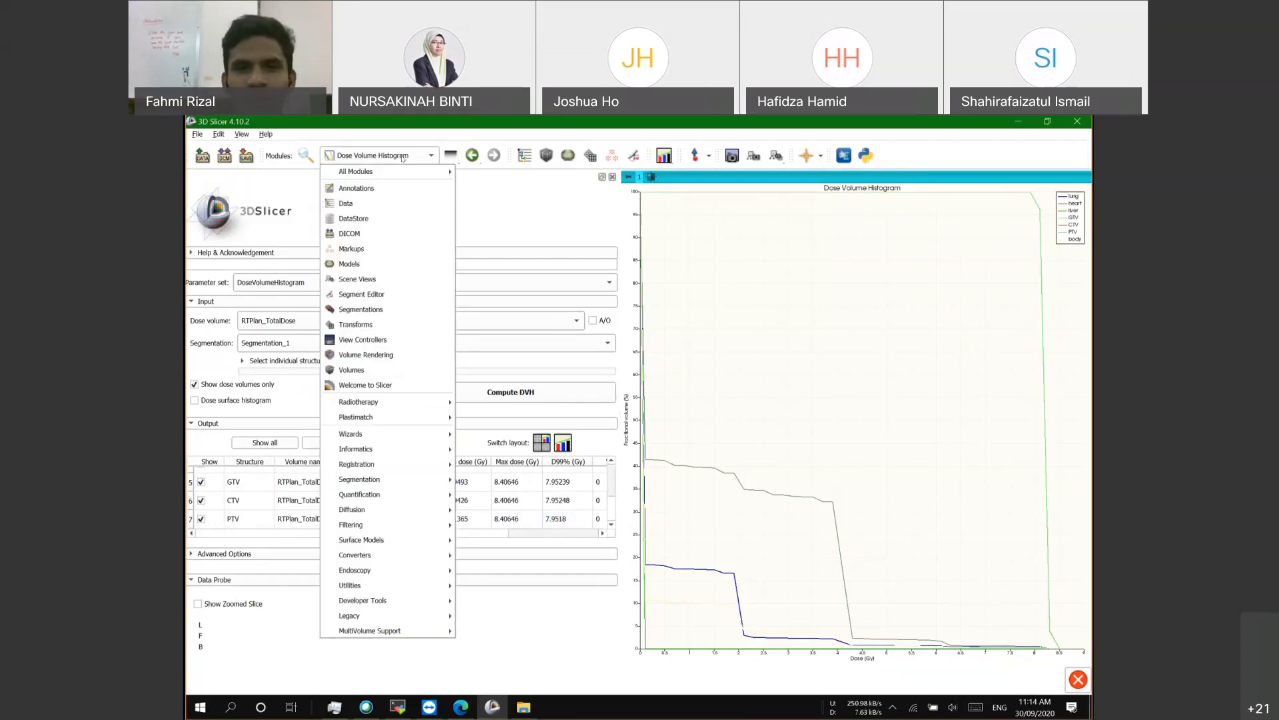
pyautogui.click(424, 125)
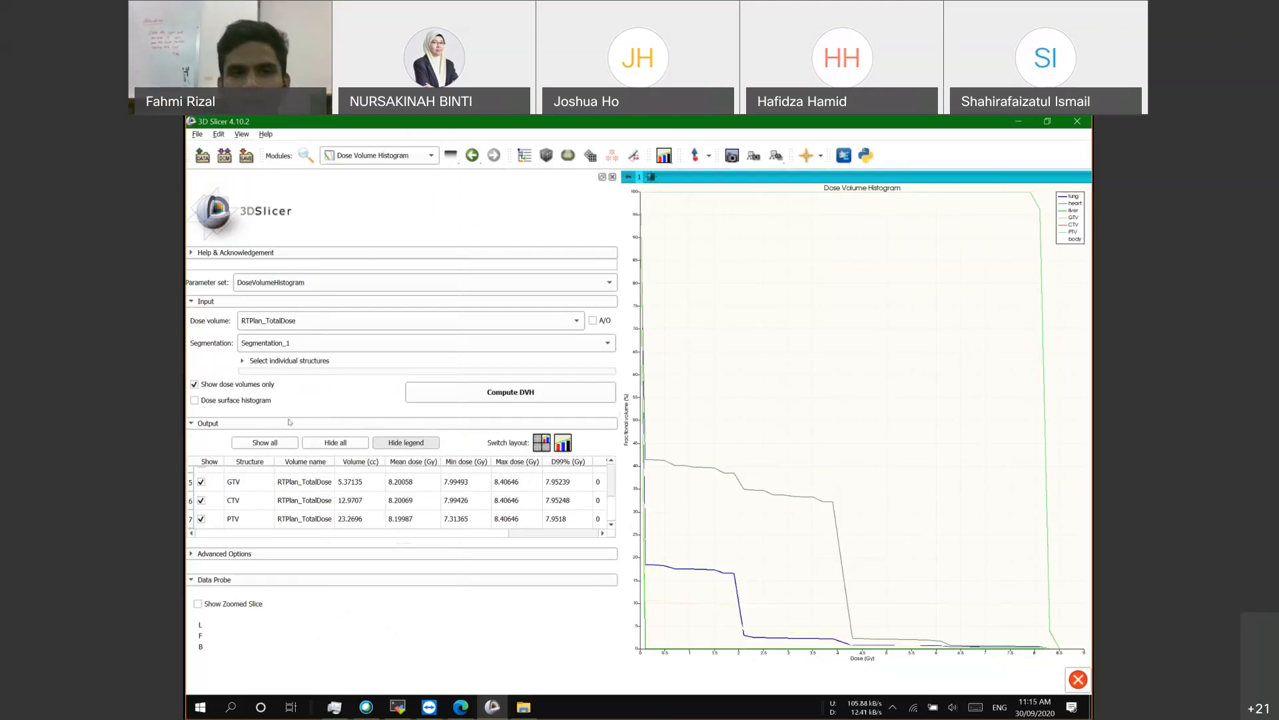
pyautogui.click(410, 156)
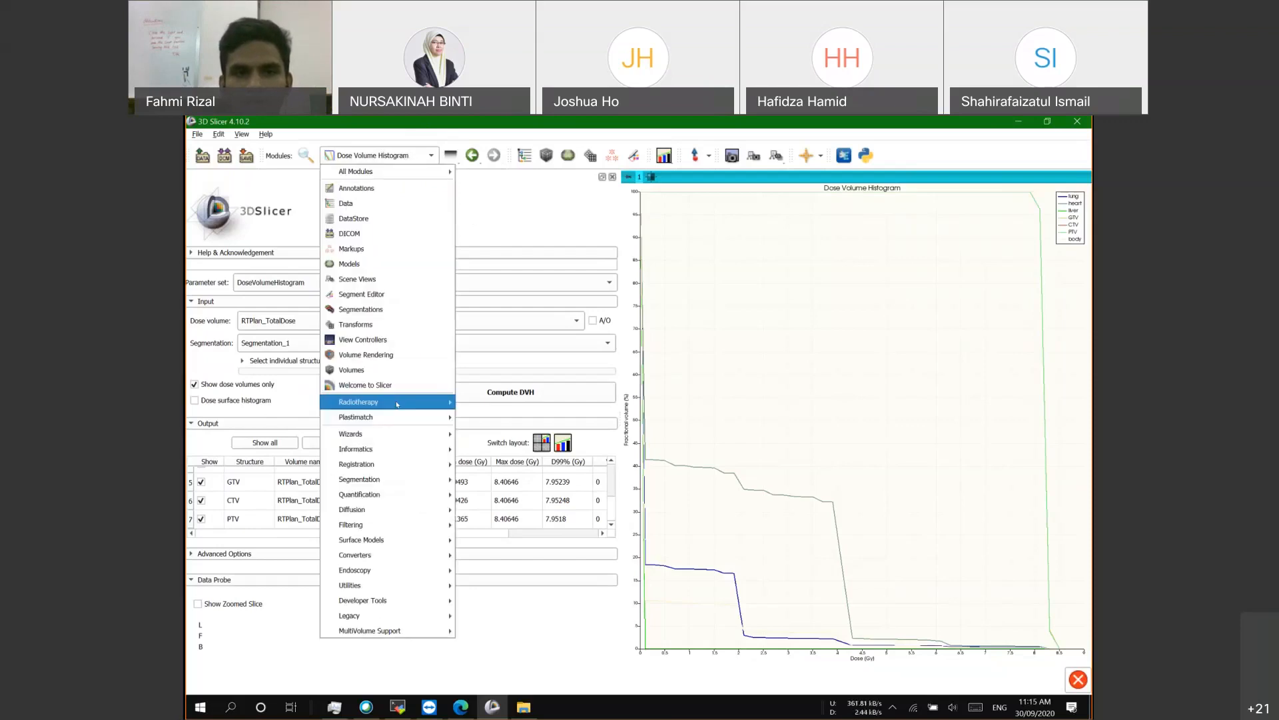
pyautogui.moveTo(397, 404)
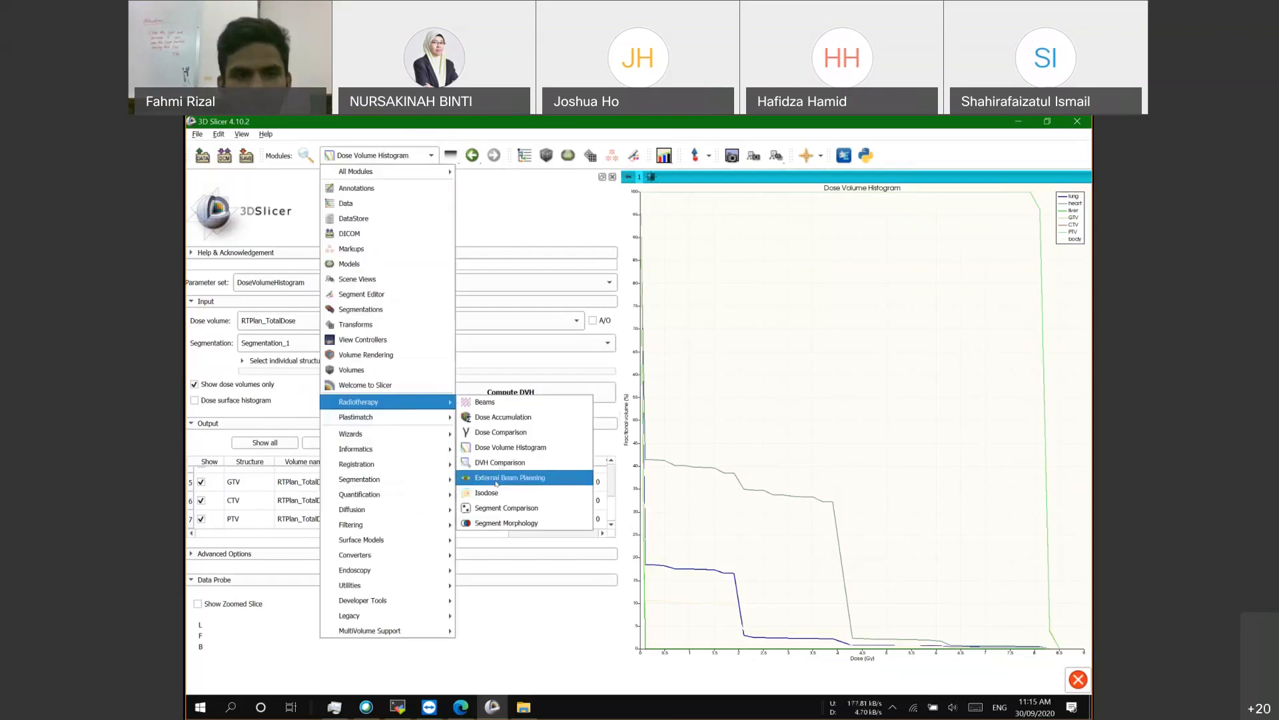
pyautogui.click(496, 477)
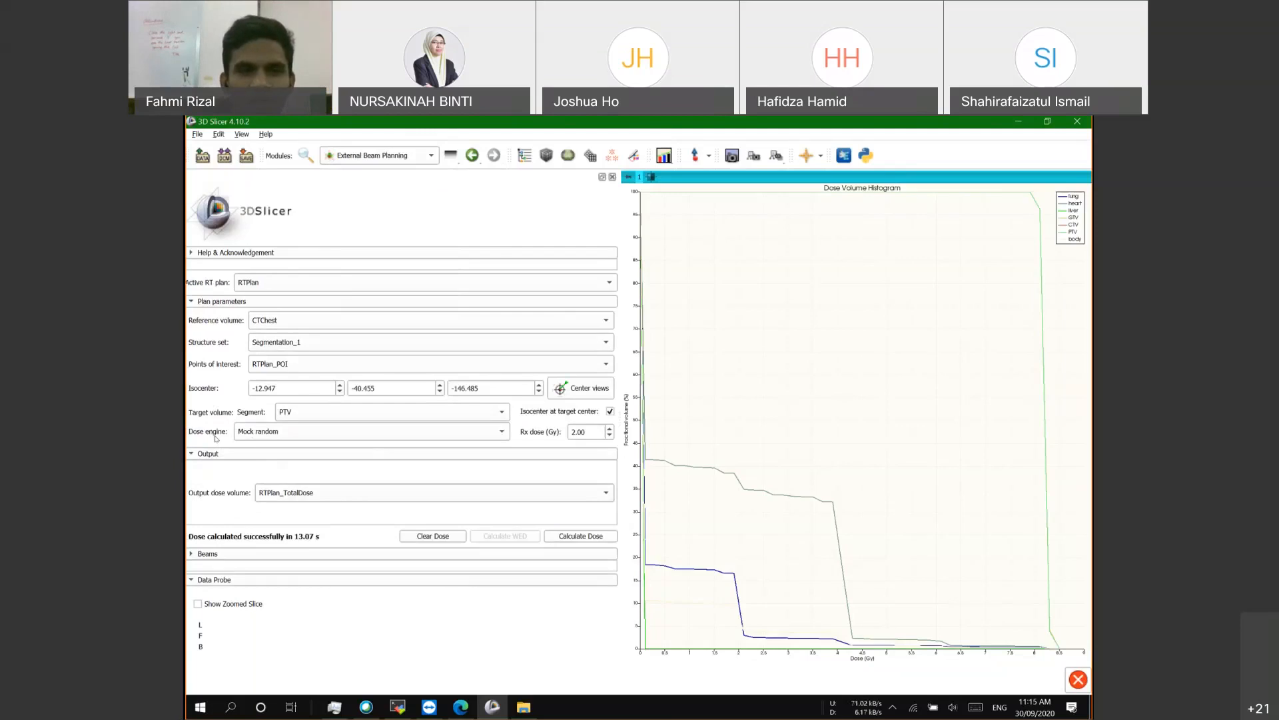
pyautogui.click(278, 435)
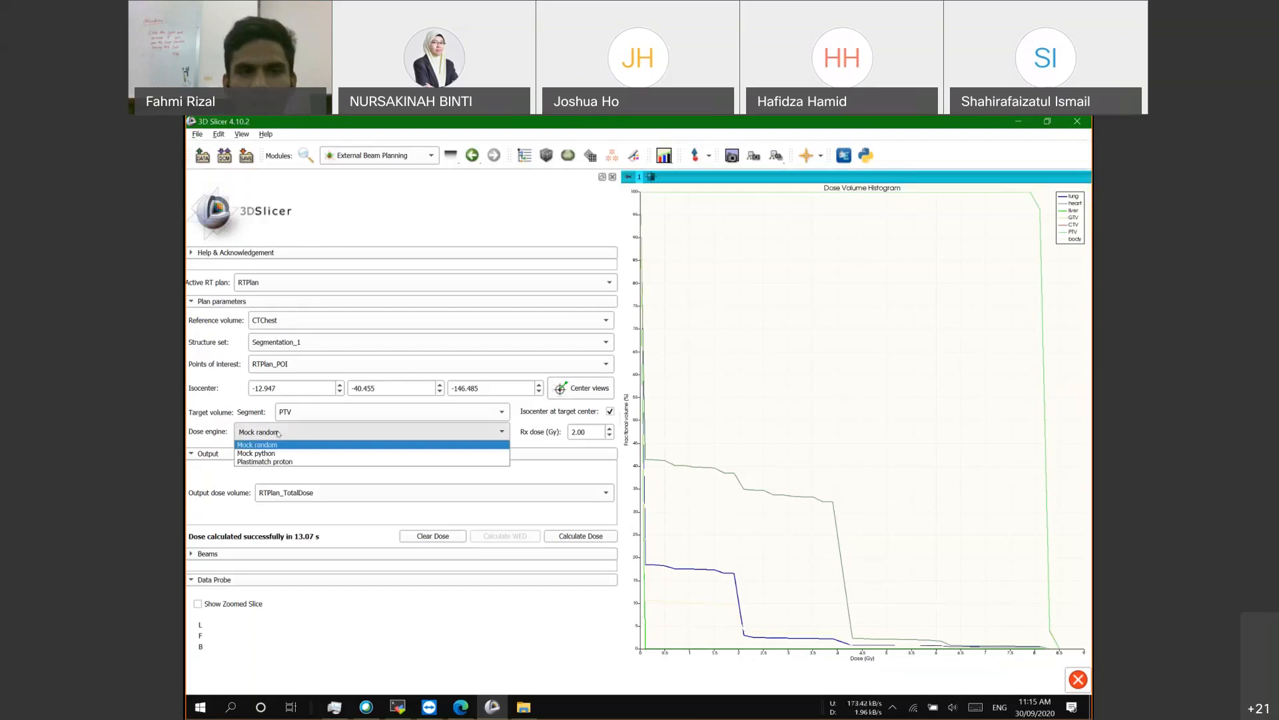
pyautogui.click(278, 433)
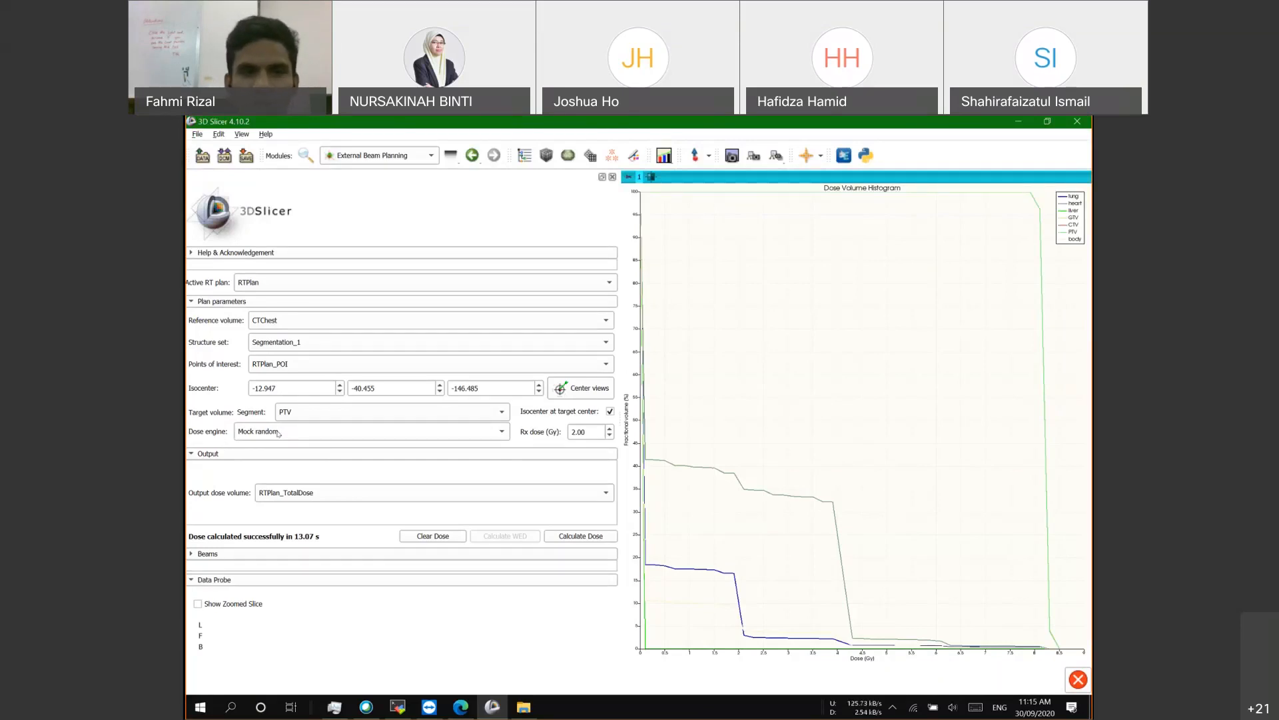
pyautogui.click(278, 433)
pyautogui.click(244, 434)
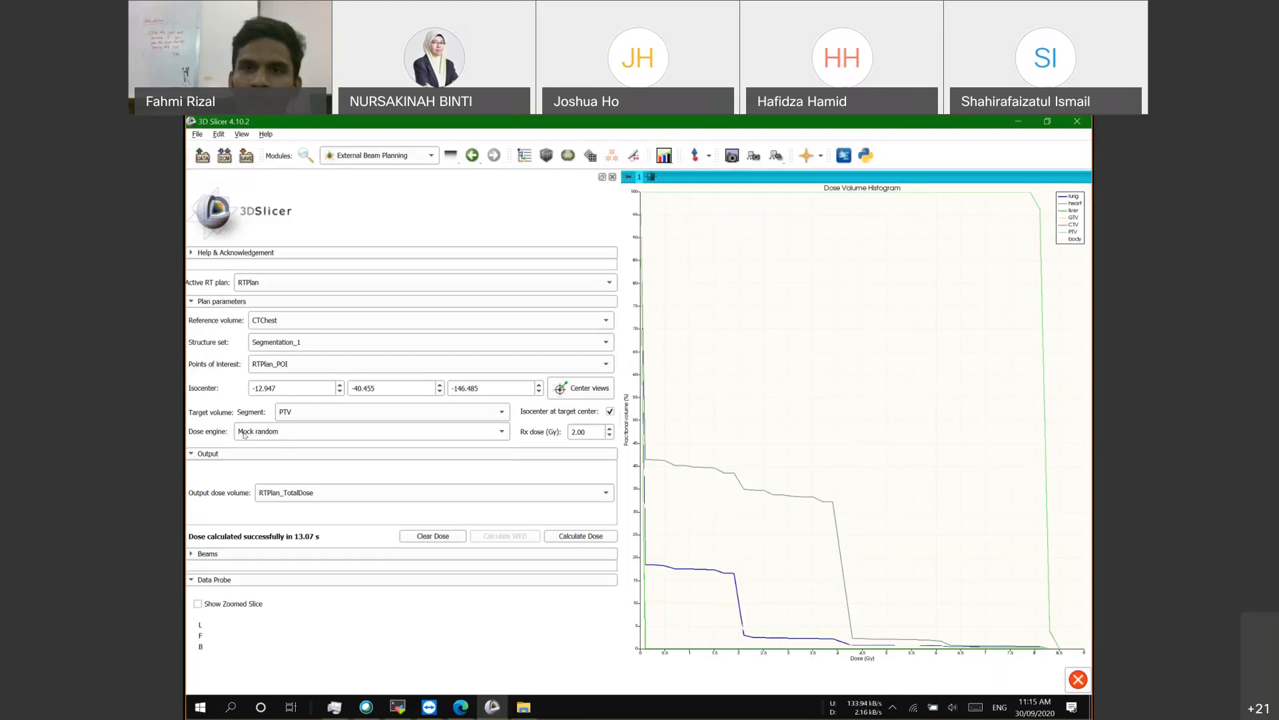
pyautogui.click(244, 435)
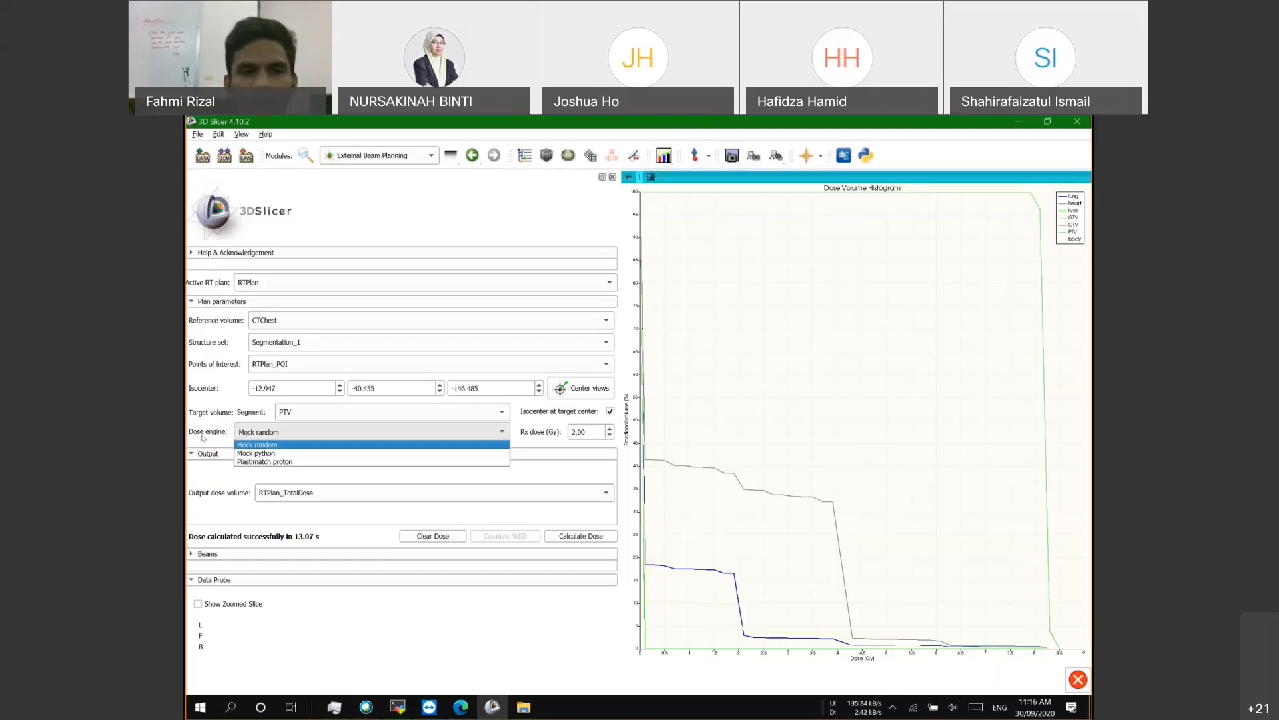
pyautogui.press('Down')
pyautogui.press('Down')
pyautogui.click(228, 435)
pyautogui.click(272, 436)
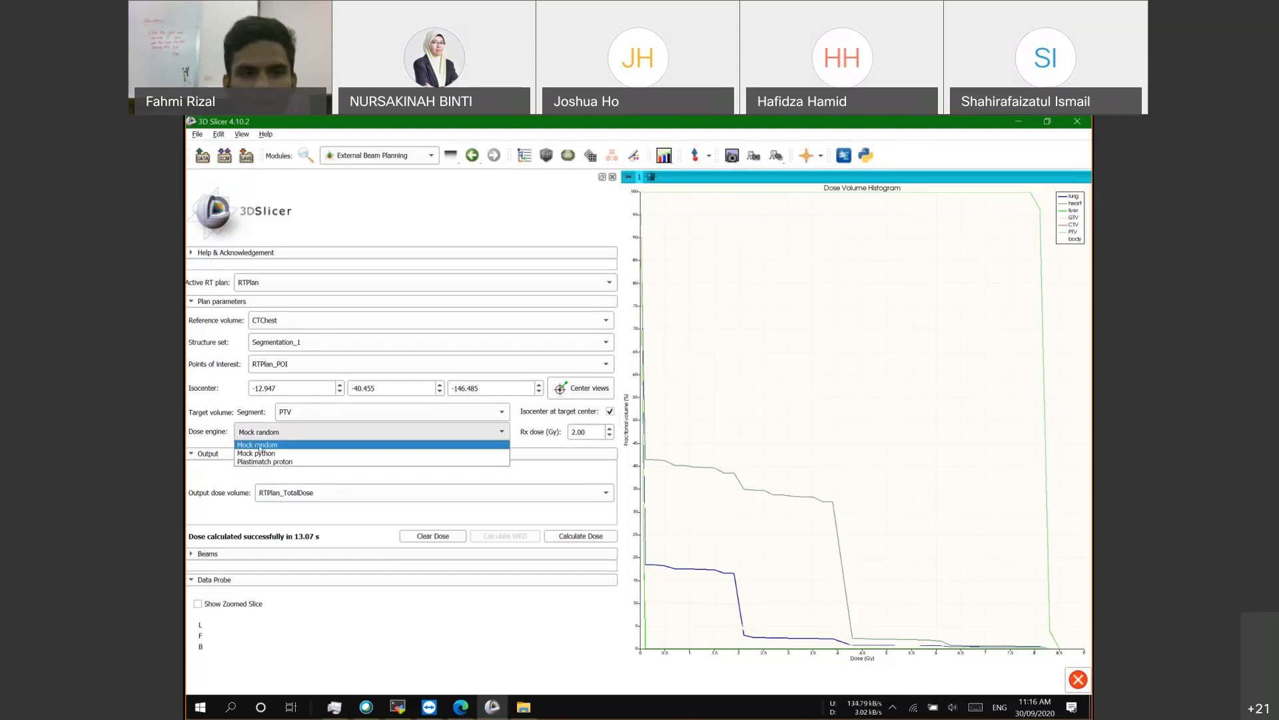
pyautogui.click(193, 431)
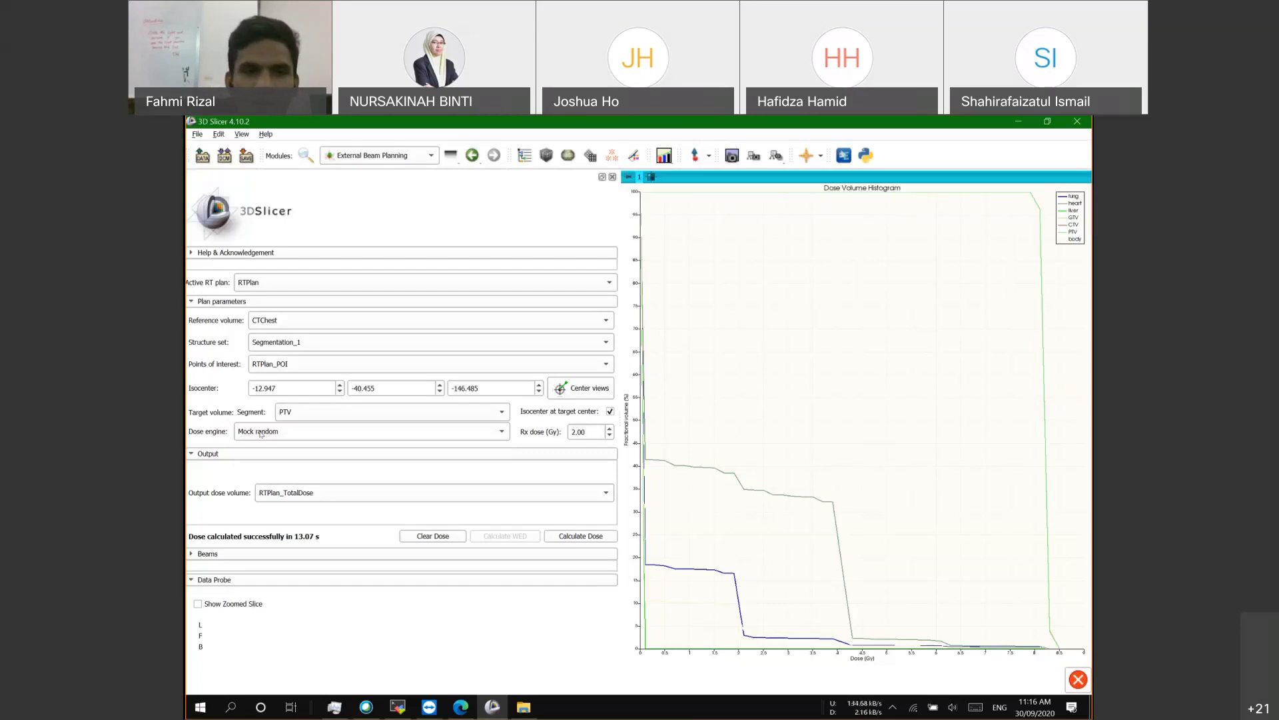
pyautogui.click(192, 454)
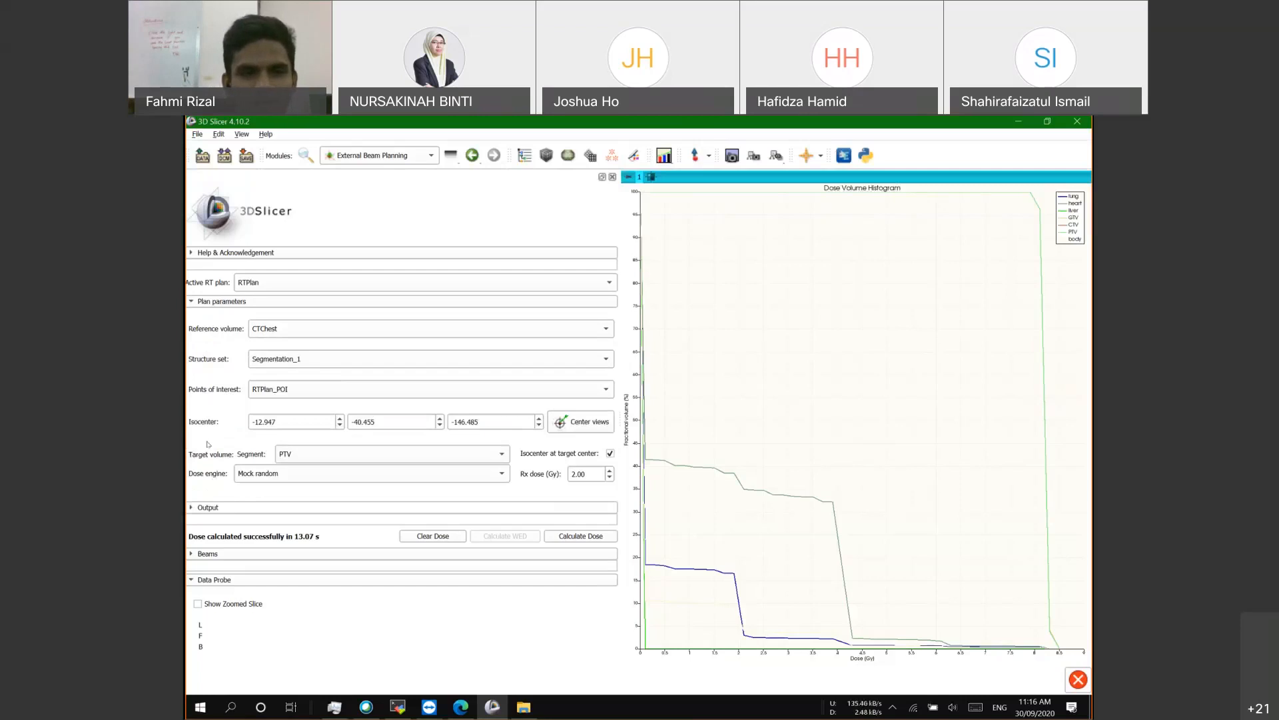
pyautogui.click(193, 507)
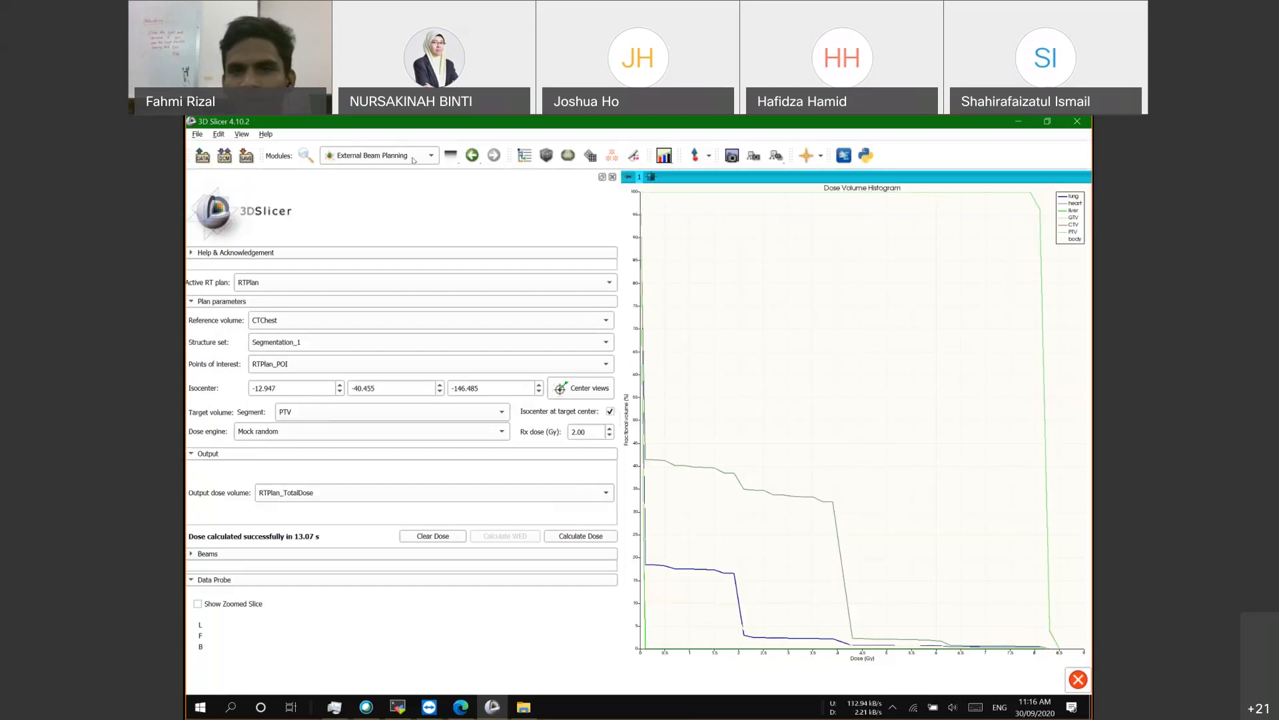
# Step: Switch to the Four-Up layout and open Radiotherapy > Isodose
pyautogui.click(670, 159)
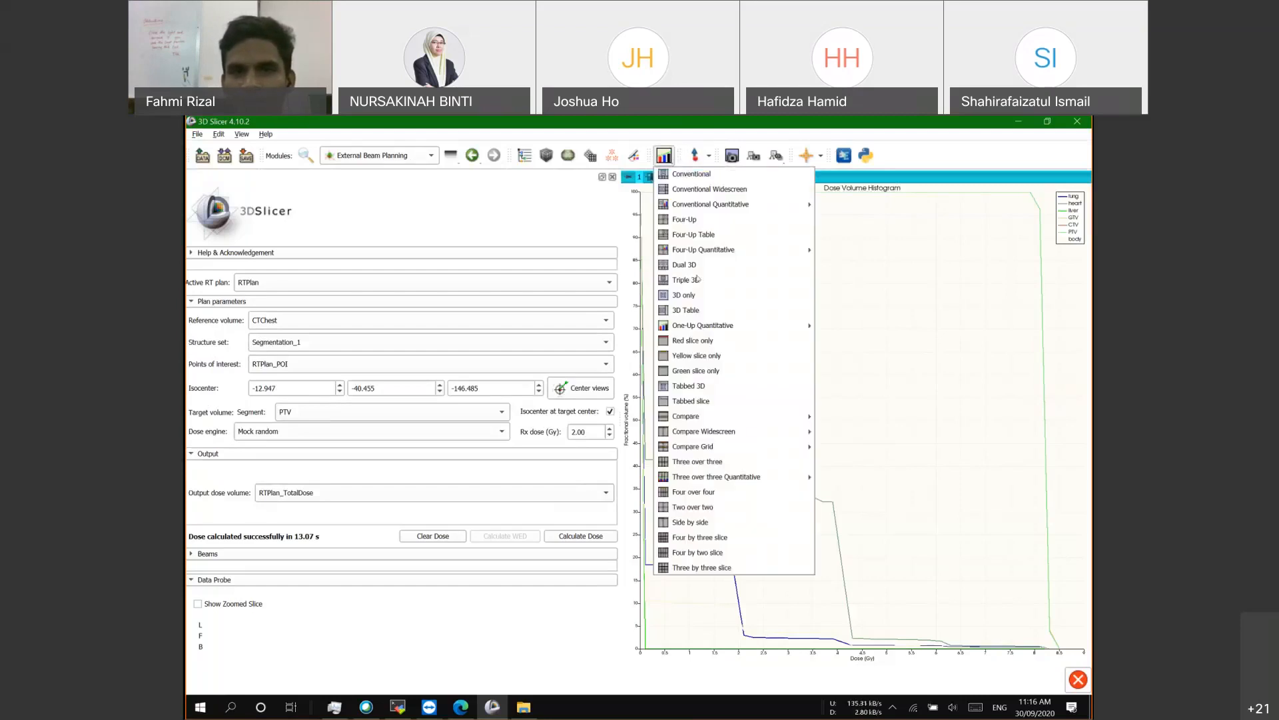
pyautogui.click(697, 223)
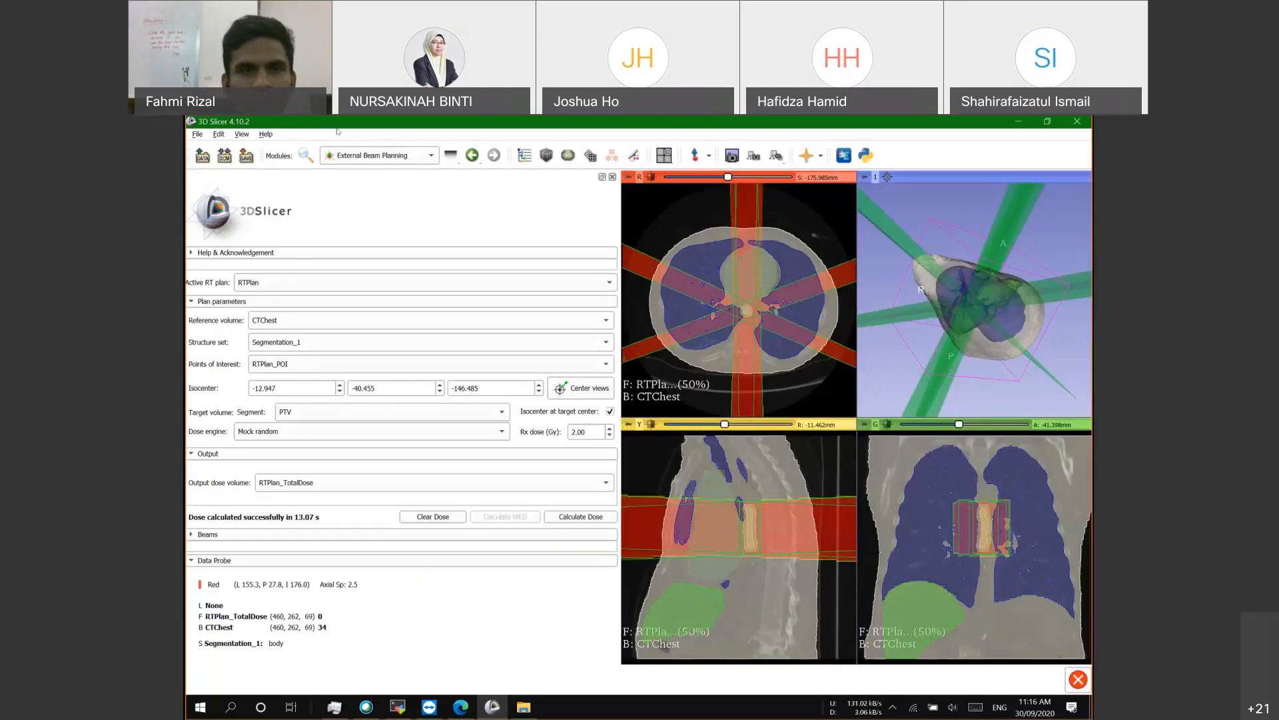
pyautogui.click(359, 157)
pyautogui.moveTo(373, 401)
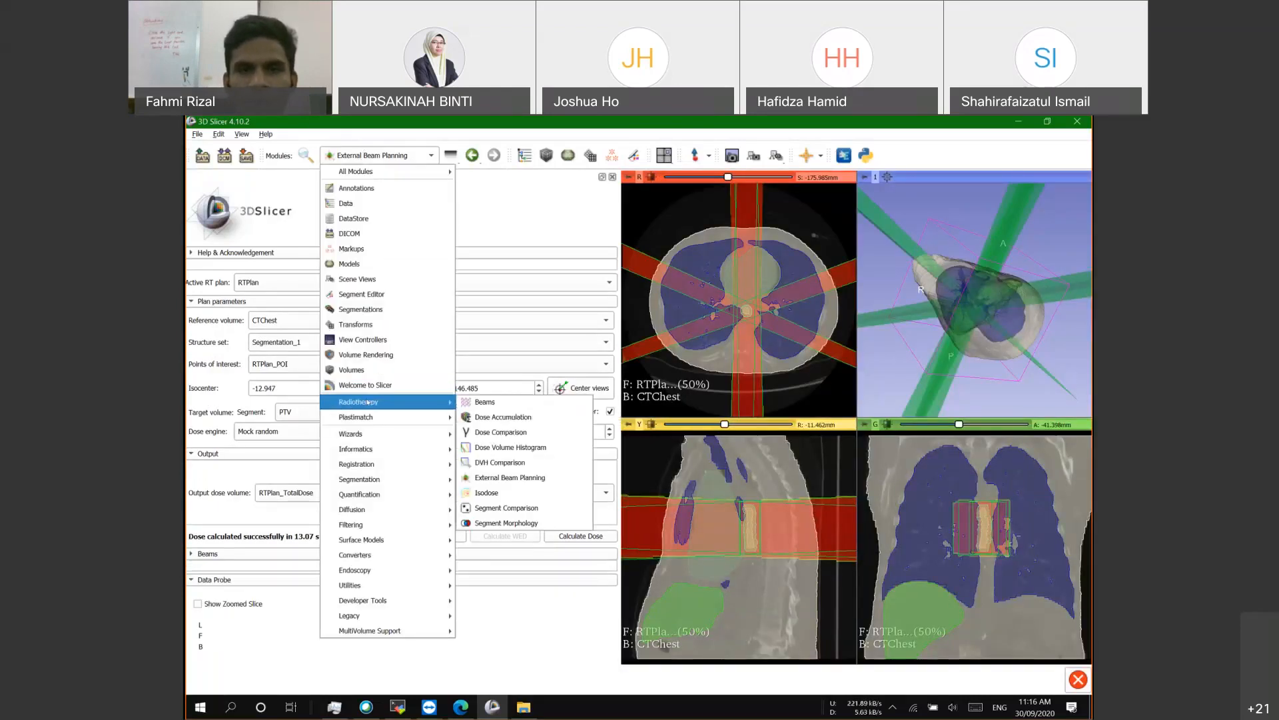
pyautogui.click(508, 492)
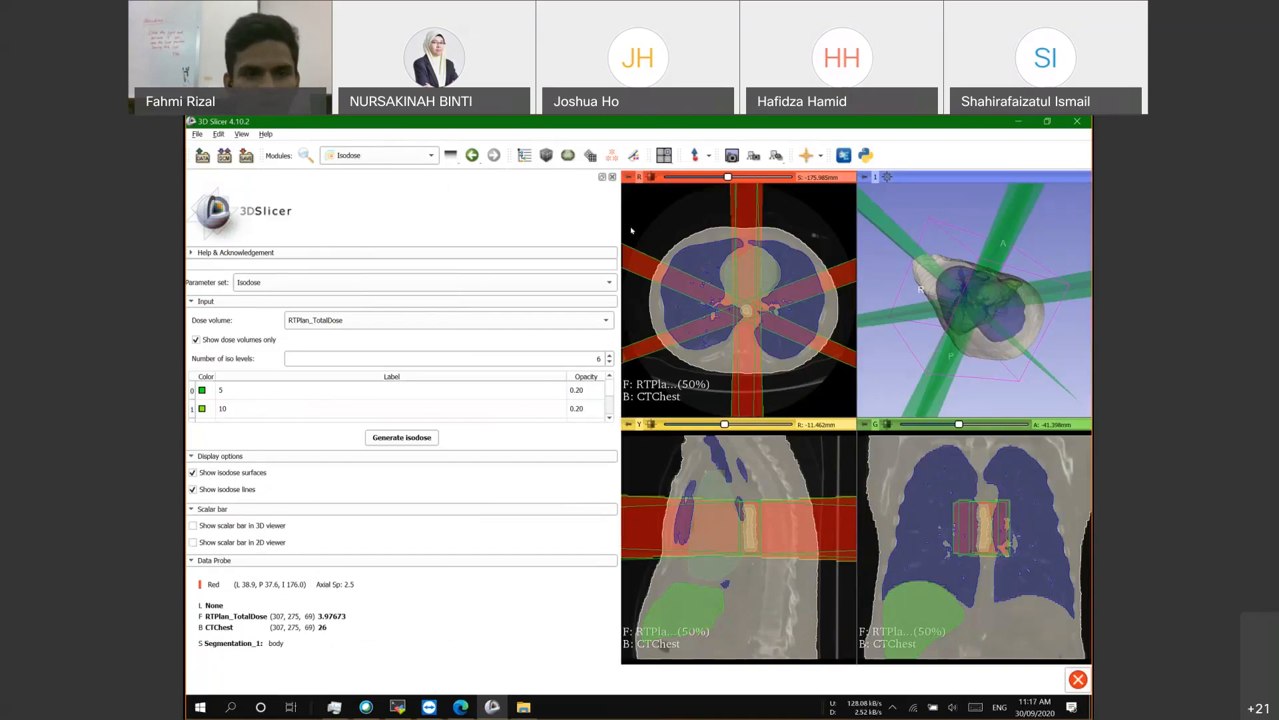
# Step: Collapse the Data Probe and inspect the iso levels from 5 to 30
pyautogui.click(220, 560)
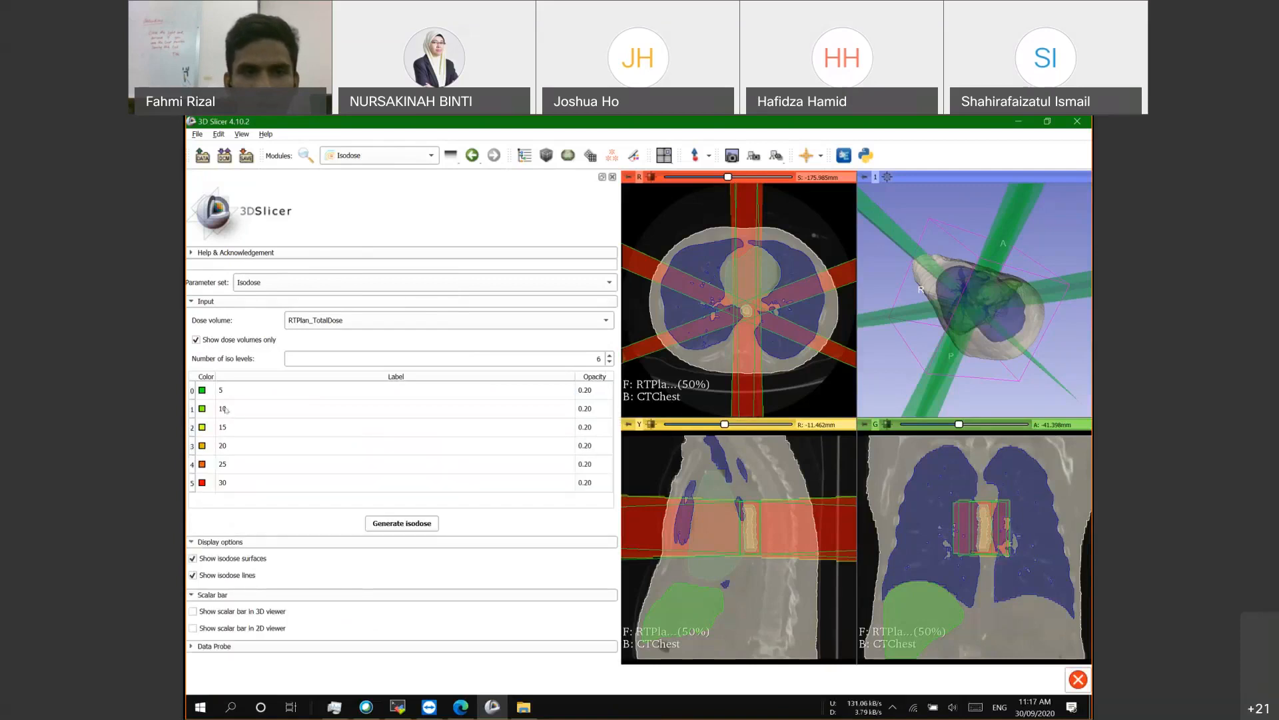
pyautogui.click(229, 391)
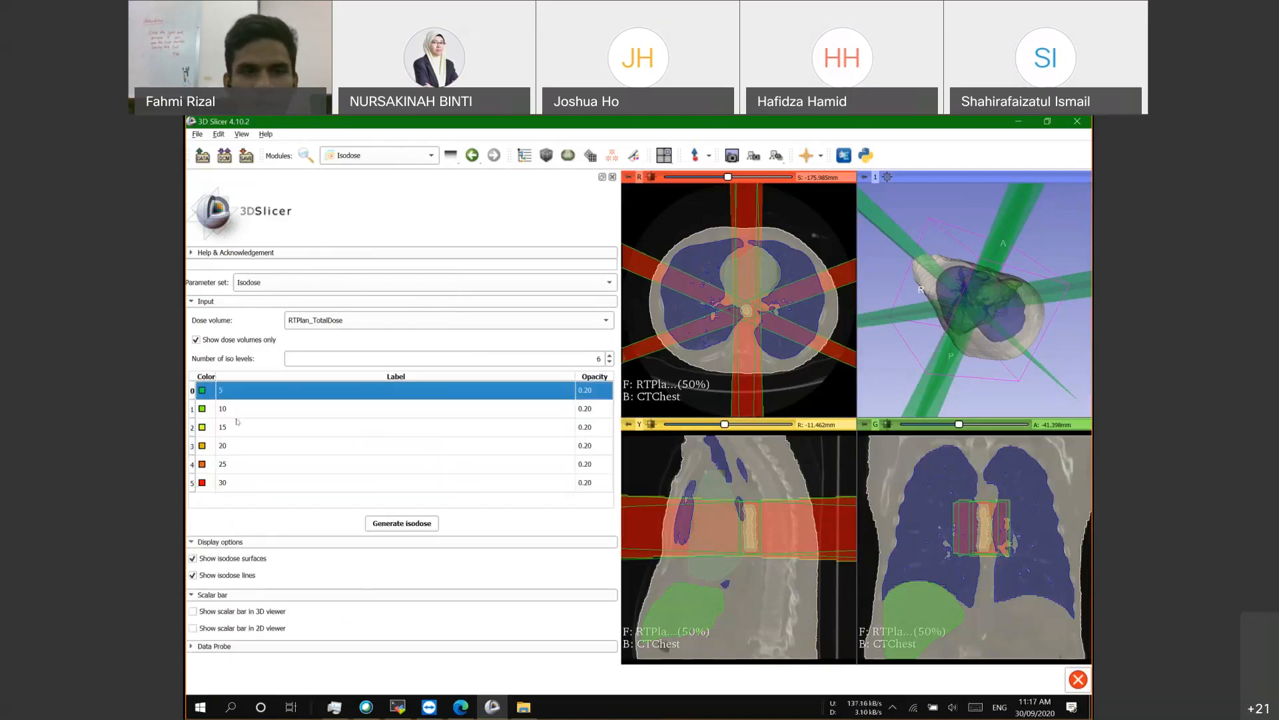
pyautogui.click(238, 483)
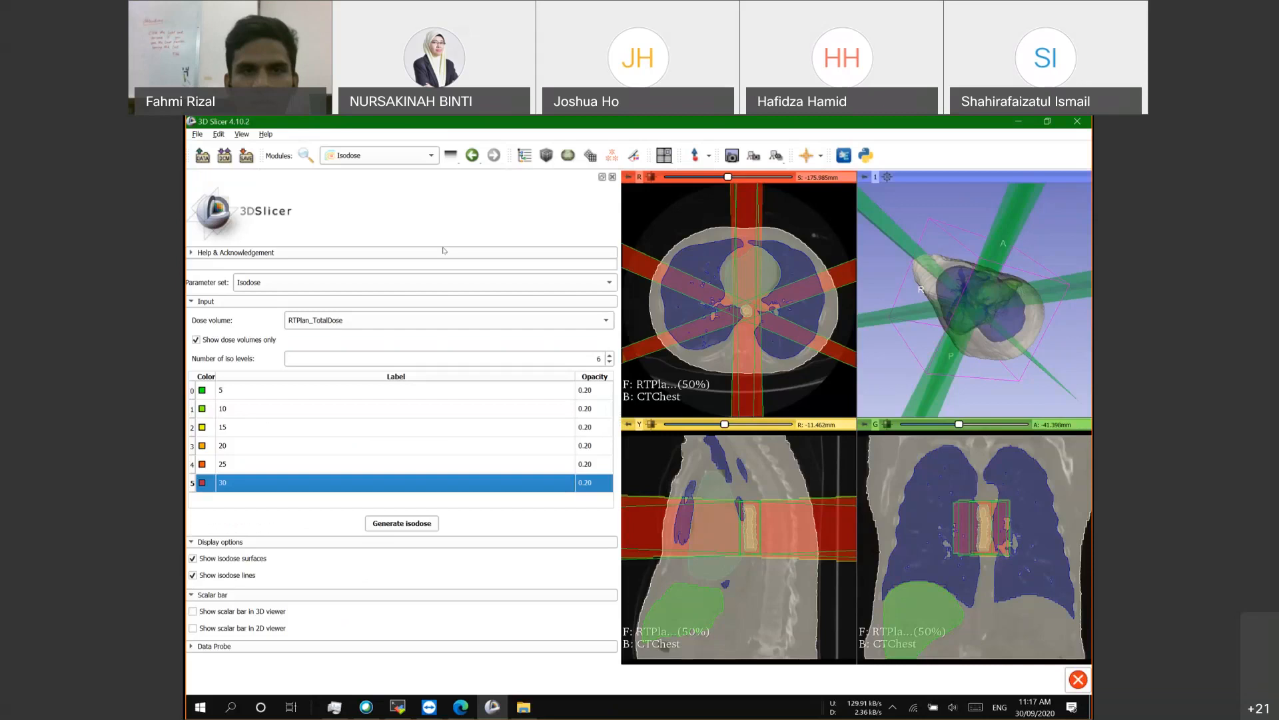
# Step: Check the structure values in Dose Volume Histogram, then return to Isodose
pyautogui.click(427, 158)
pyautogui.moveTo(402, 404)
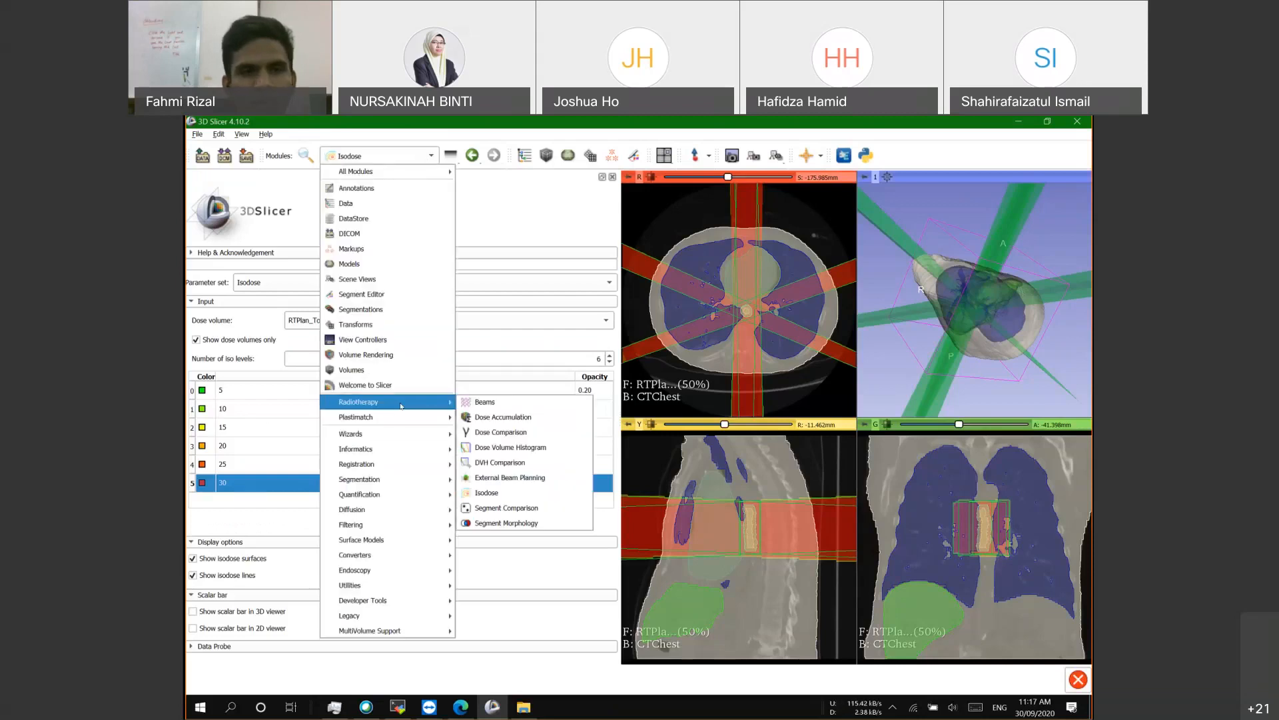
pyautogui.click(520, 449)
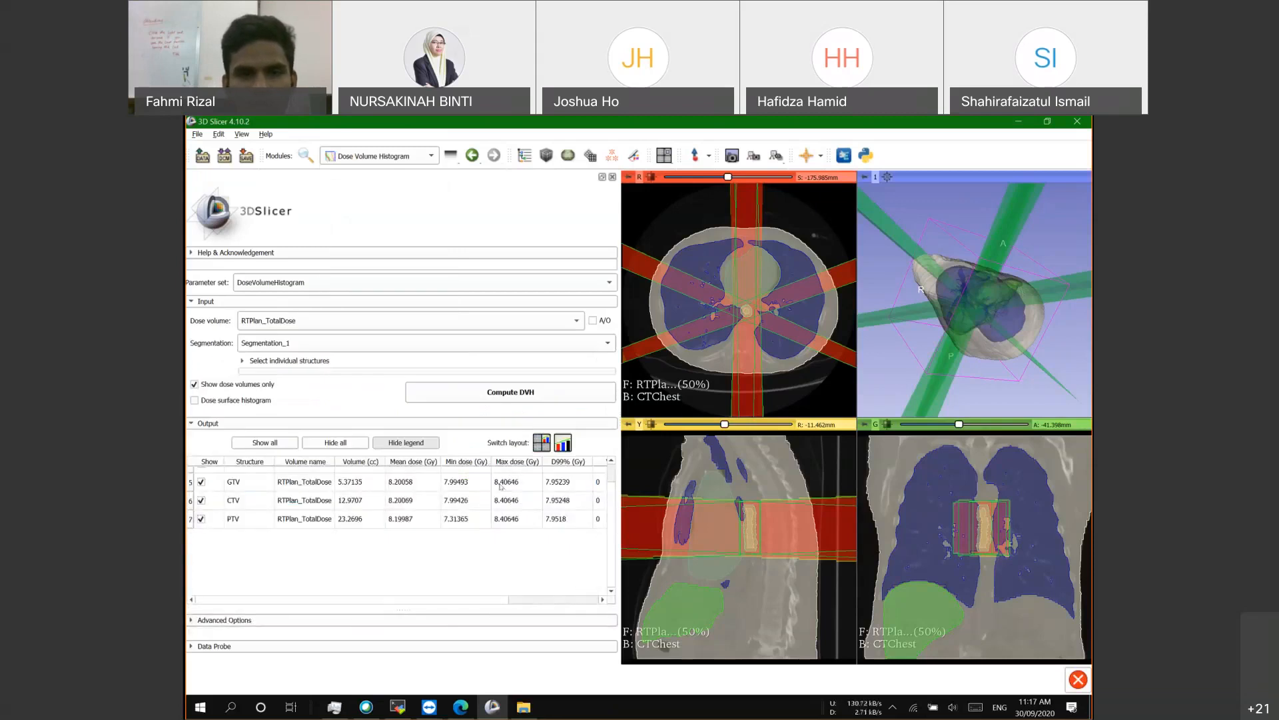
pyautogui.scroll(2, 506, 489)
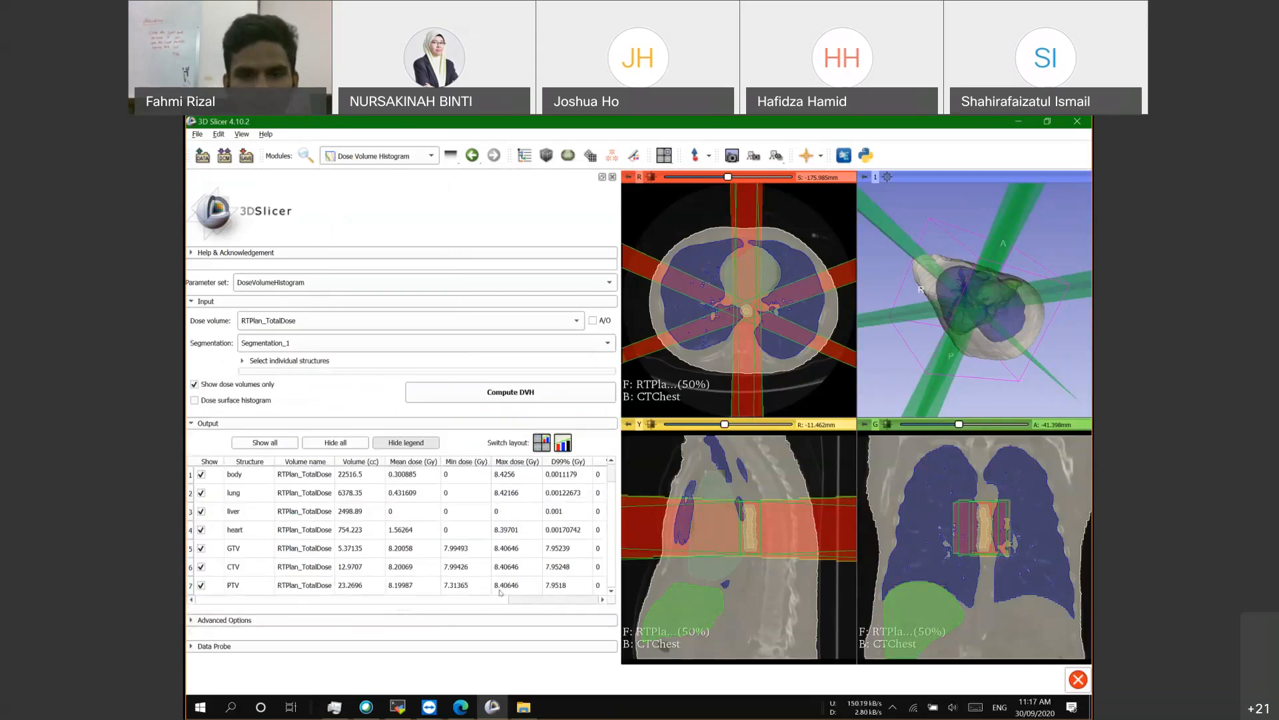
pyautogui.click(400, 156)
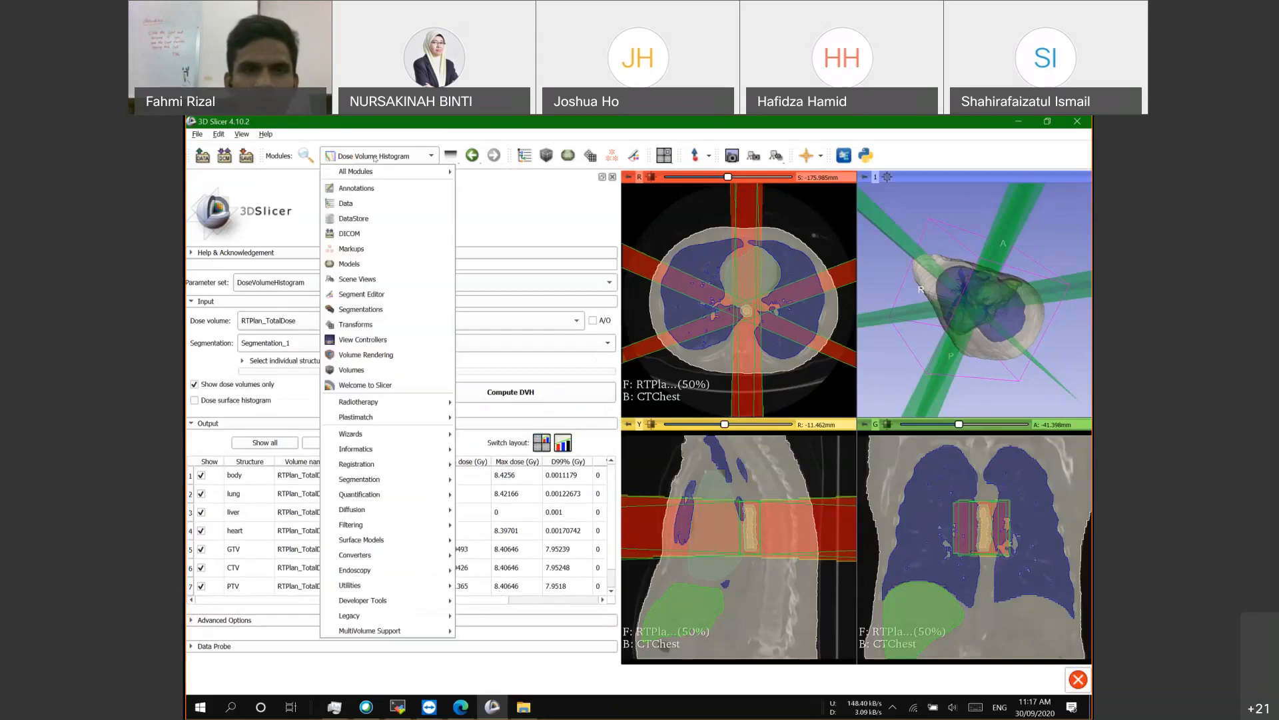
pyautogui.moveTo(411, 409)
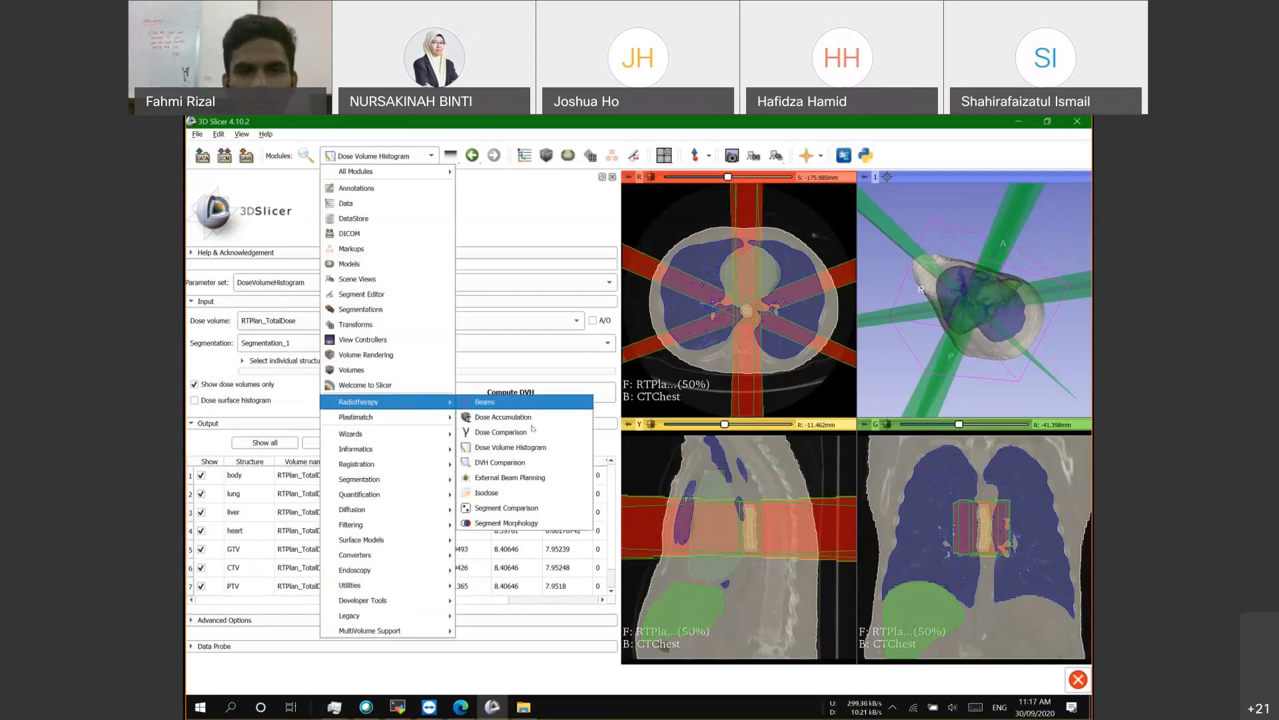
pyautogui.click(533, 505)
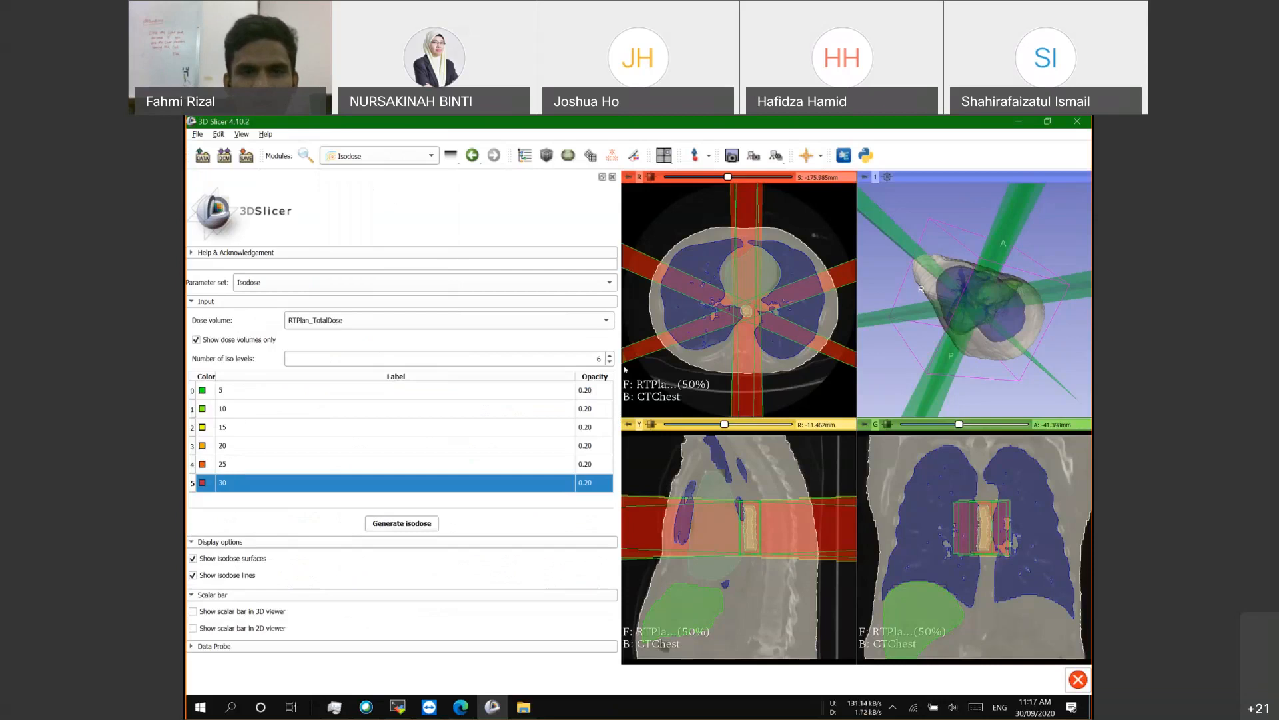
# Step: Reduce to 3 iso levels and relabel them 4, 6 and 8
pyautogui.click(610, 361)
pyautogui.click(610, 362)
pyautogui.click(609, 362)
pyautogui.doubleClick(306, 425)
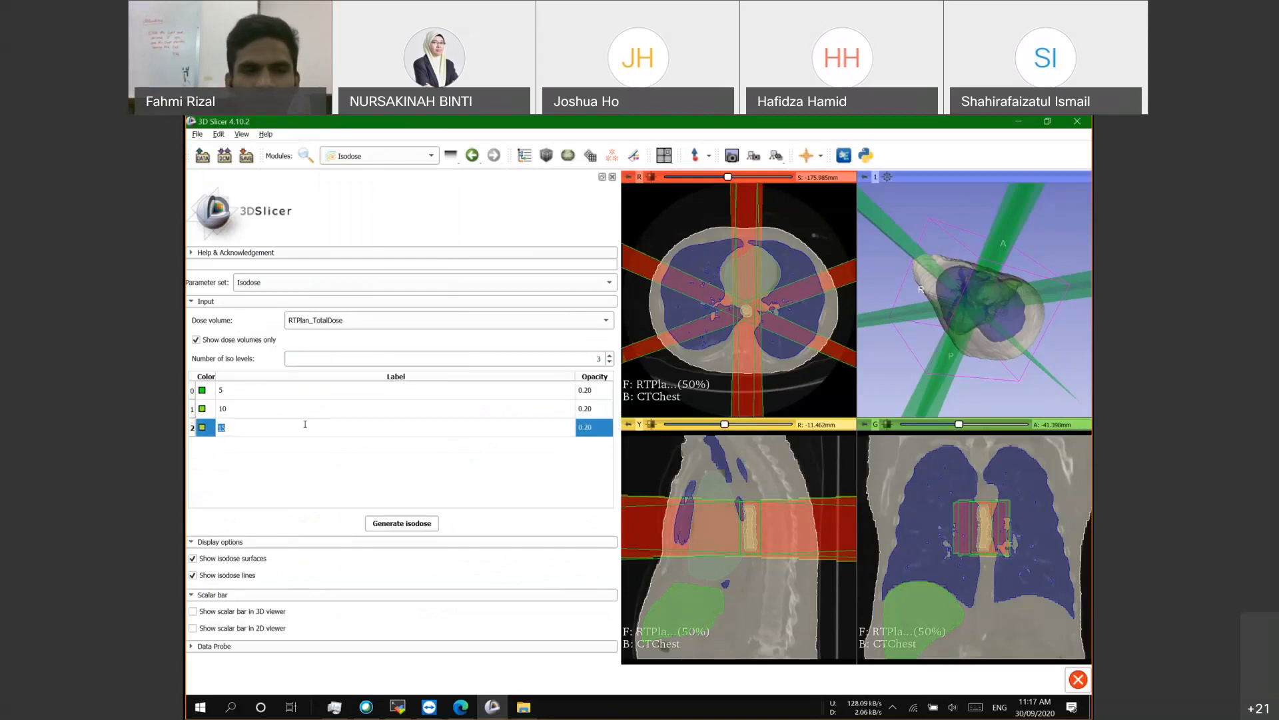
pyautogui.write('8')
pyautogui.doubleClick(242, 410)
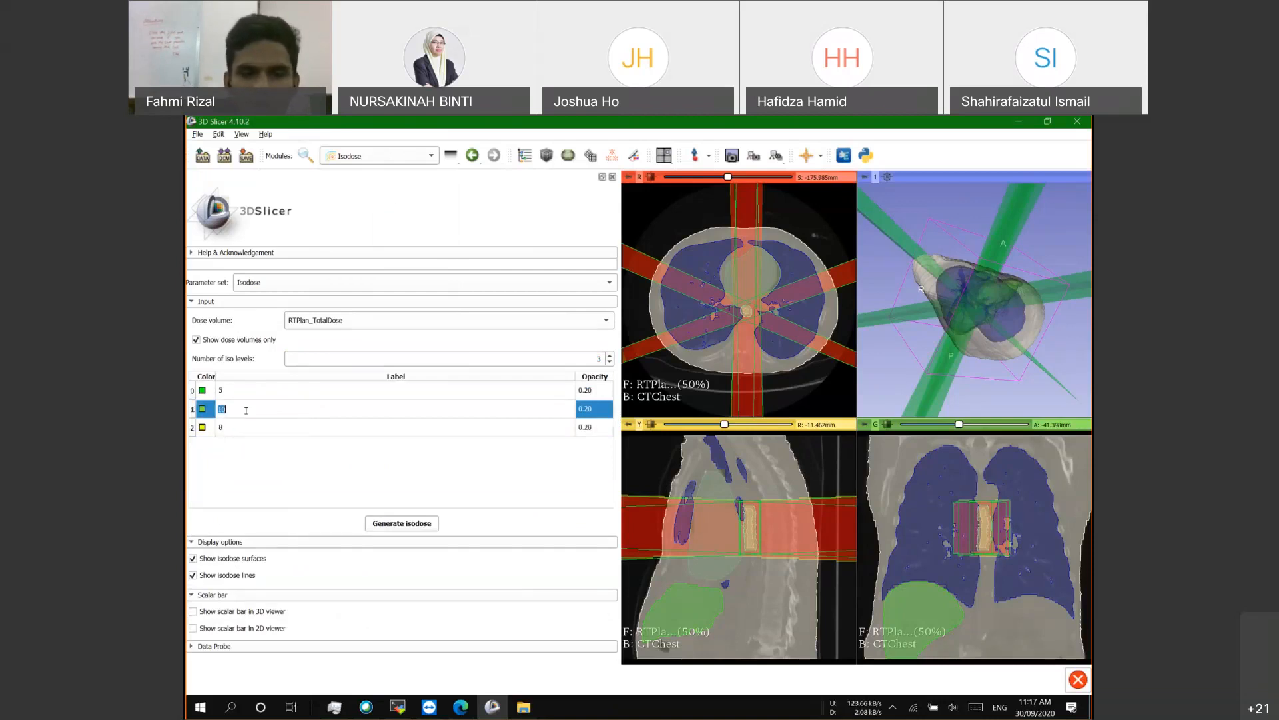
pyautogui.write('6')
pyautogui.doubleClick(244, 390)
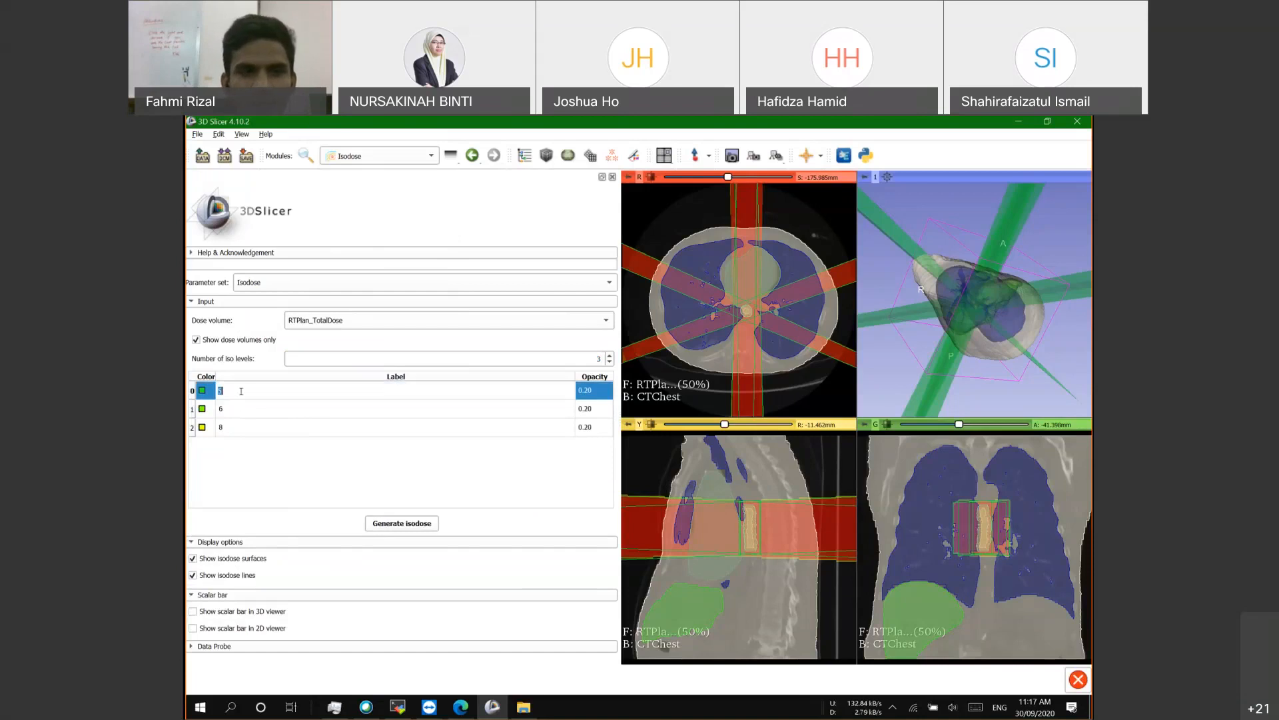
pyautogui.write('4')
pyautogui.press('Return')
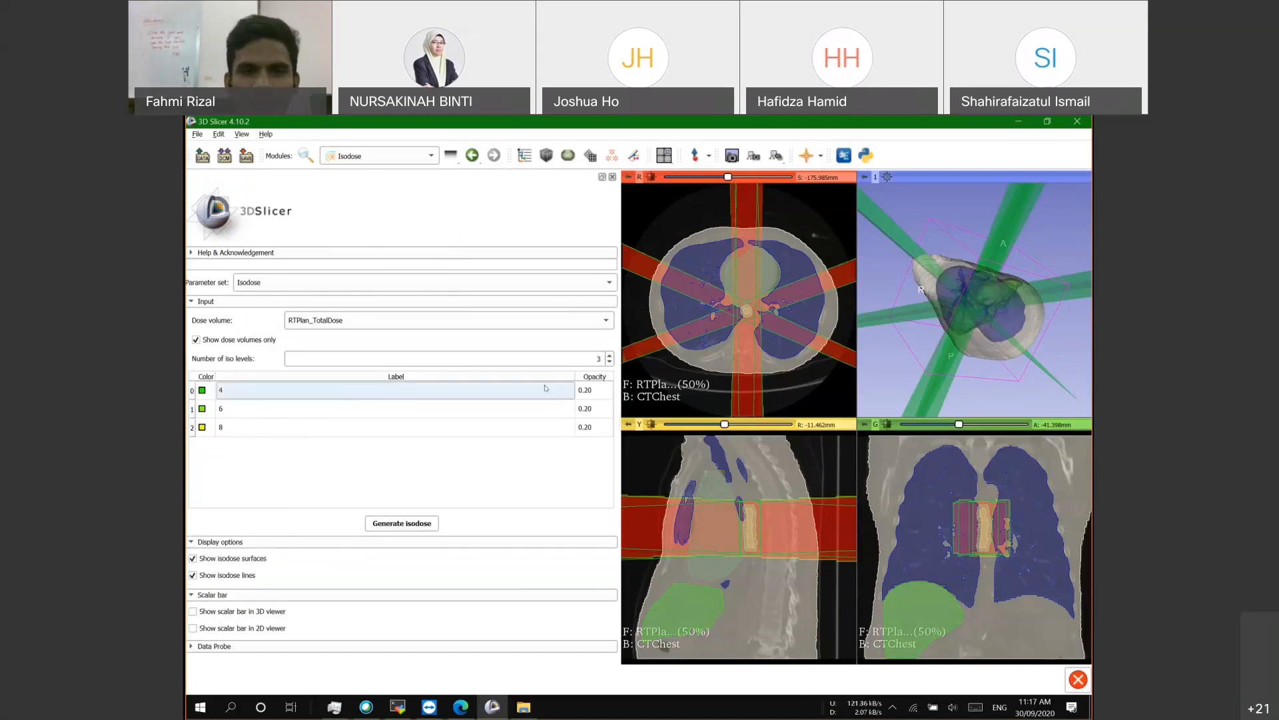
# Step: Try a fourth iso level, remove it again, and review levels 6 and 8
pyautogui.click(609, 355)
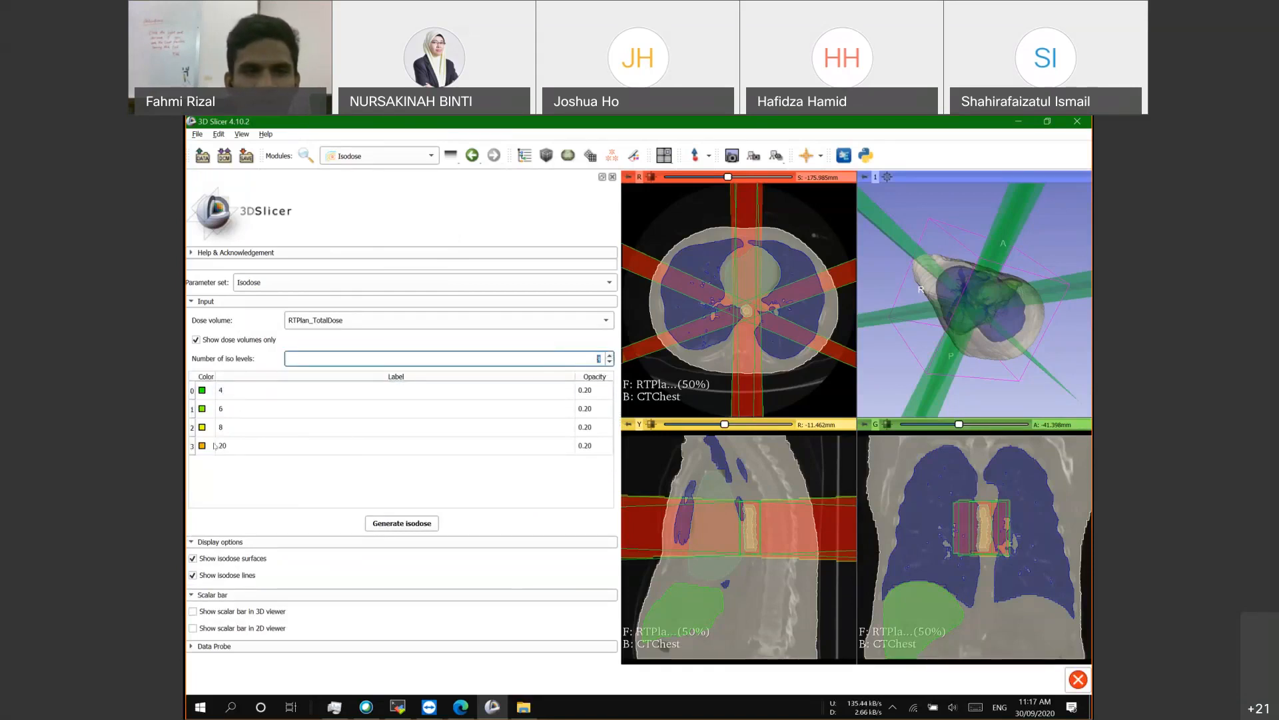
pyautogui.doubleClick(273, 446)
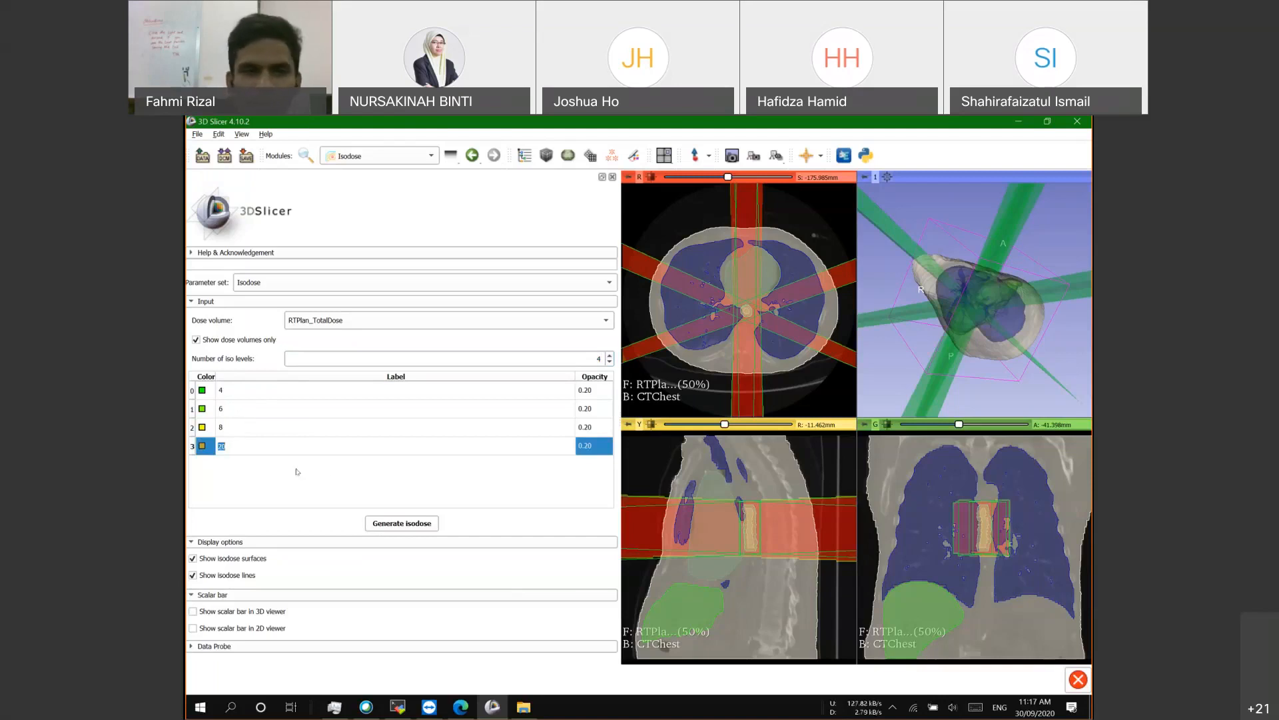
pyautogui.press('Return')
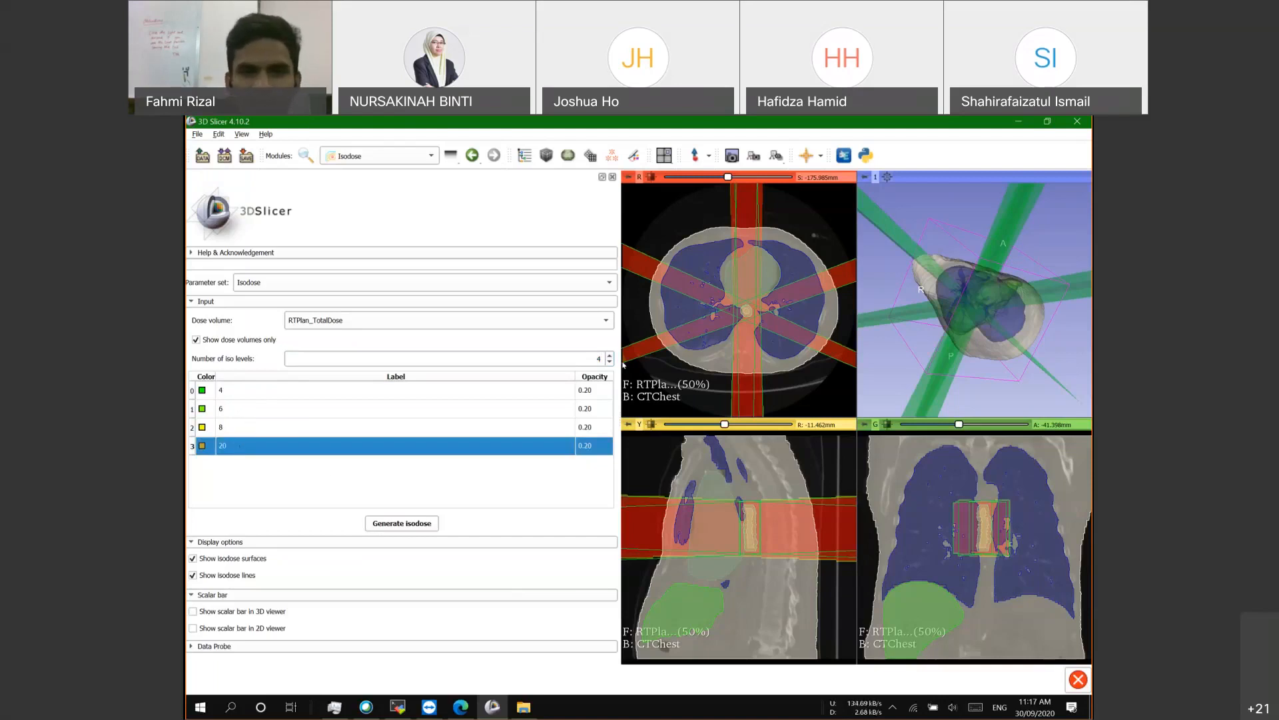
pyautogui.click(610, 361)
pyautogui.click(252, 402)
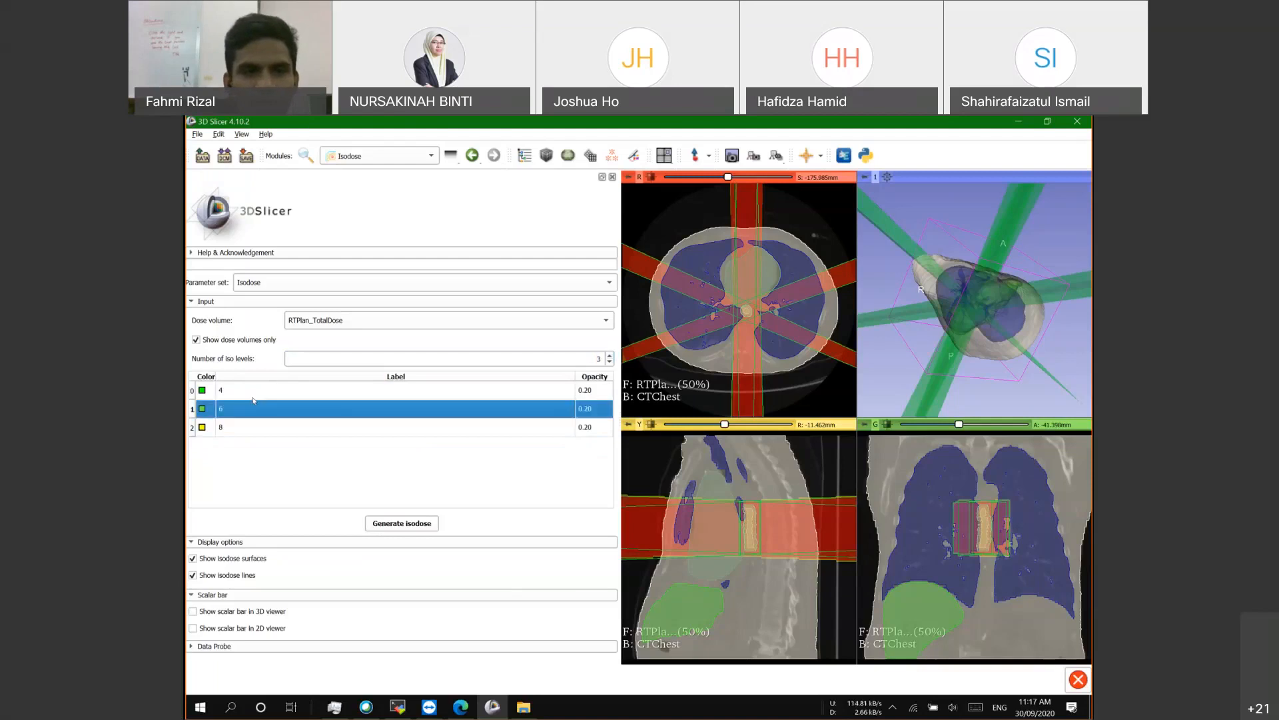
pyautogui.click(243, 432)
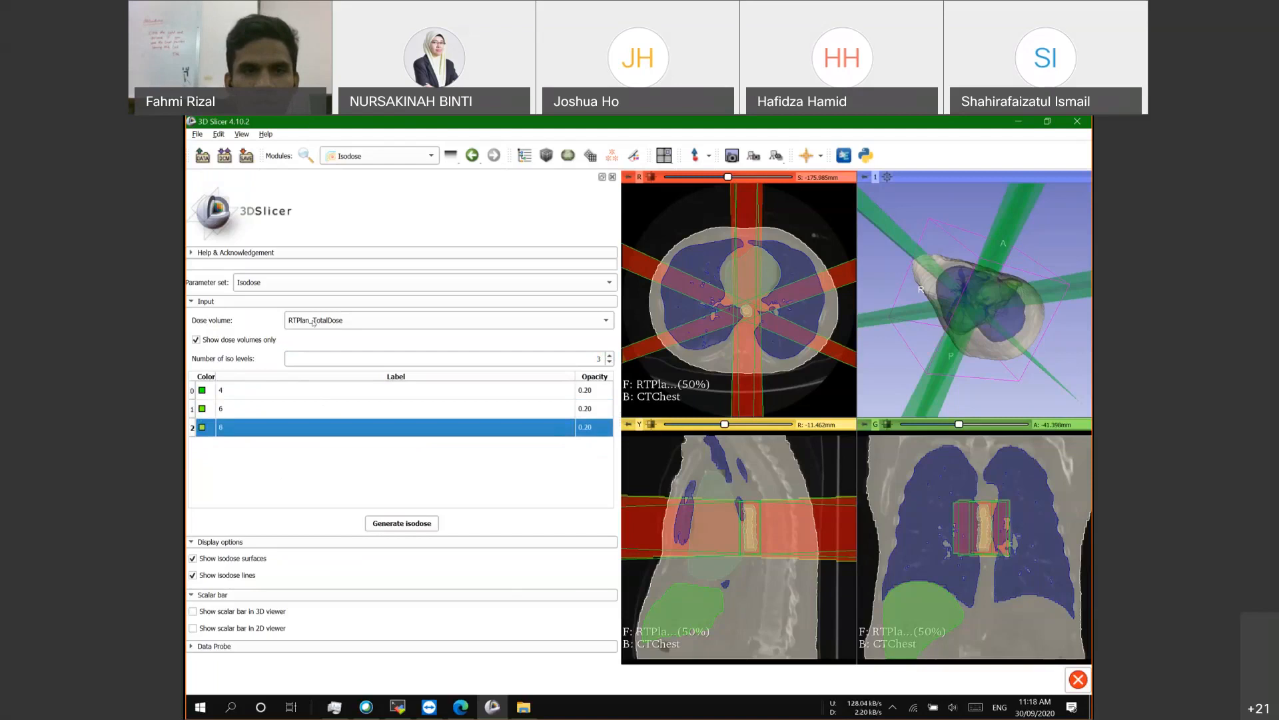
pyautogui.click(340, 323)
# Step: Keep RTPlan_TotalDose as the dose volume for the 4, 6 and 8 isodose contours
pyautogui.click(346, 324)
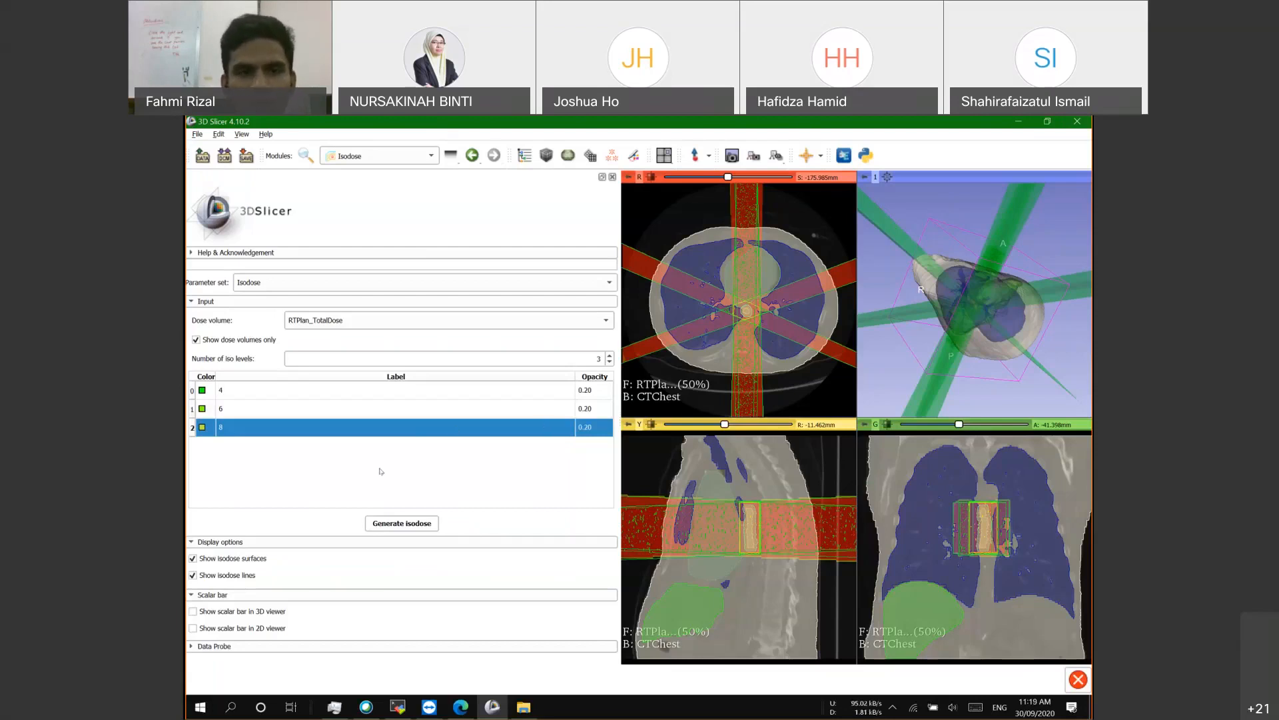
# Step: Change the isodose level labels to 5, 6 and 7 and generate the isodoses
pyautogui.click(249, 412)
pyautogui.click(270, 393)
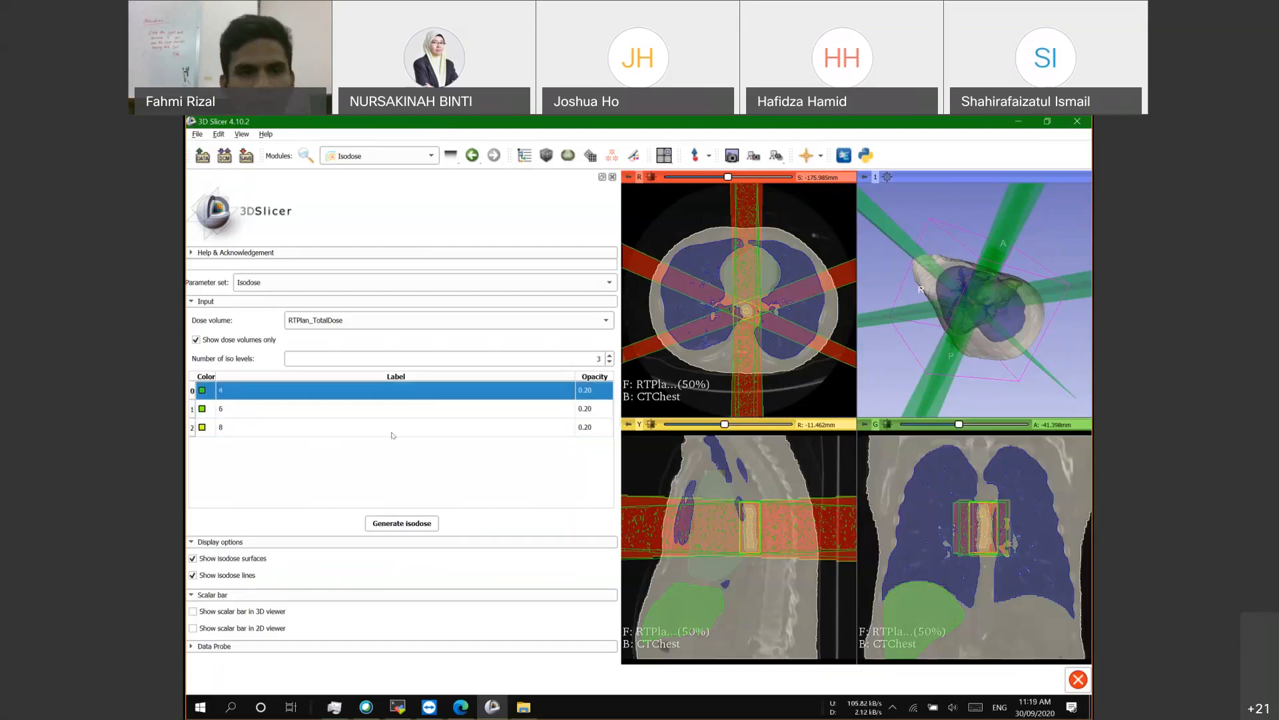
pyautogui.click(399, 427)
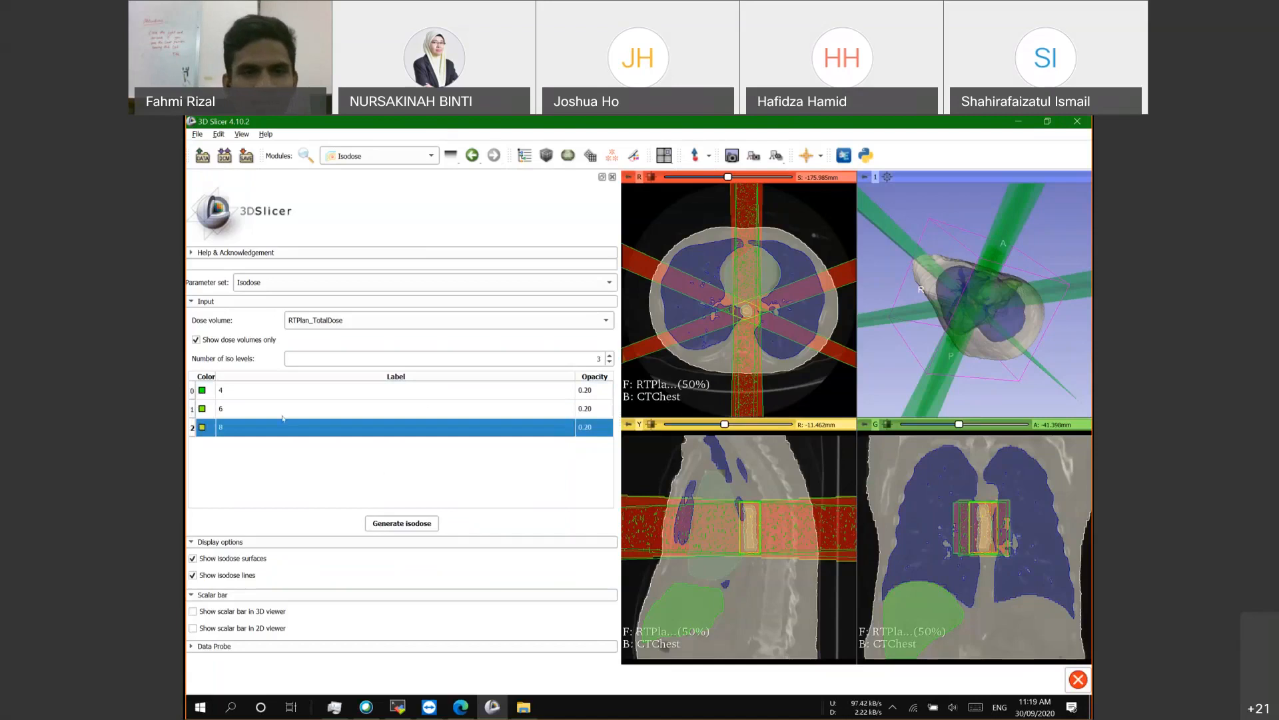
pyautogui.click(252, 394)
pyautogui.click(238, 430)
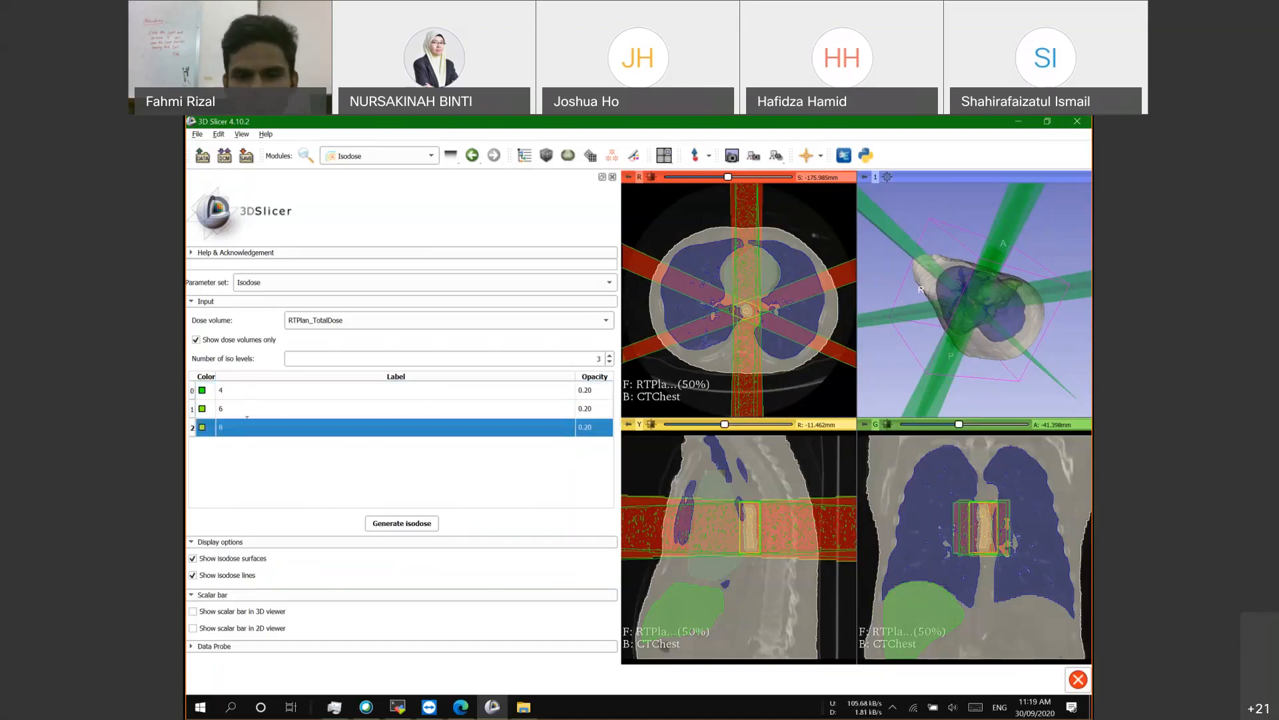
pyautogui.doubleClick(252, 420)
pyautogui.press('BackSpace')
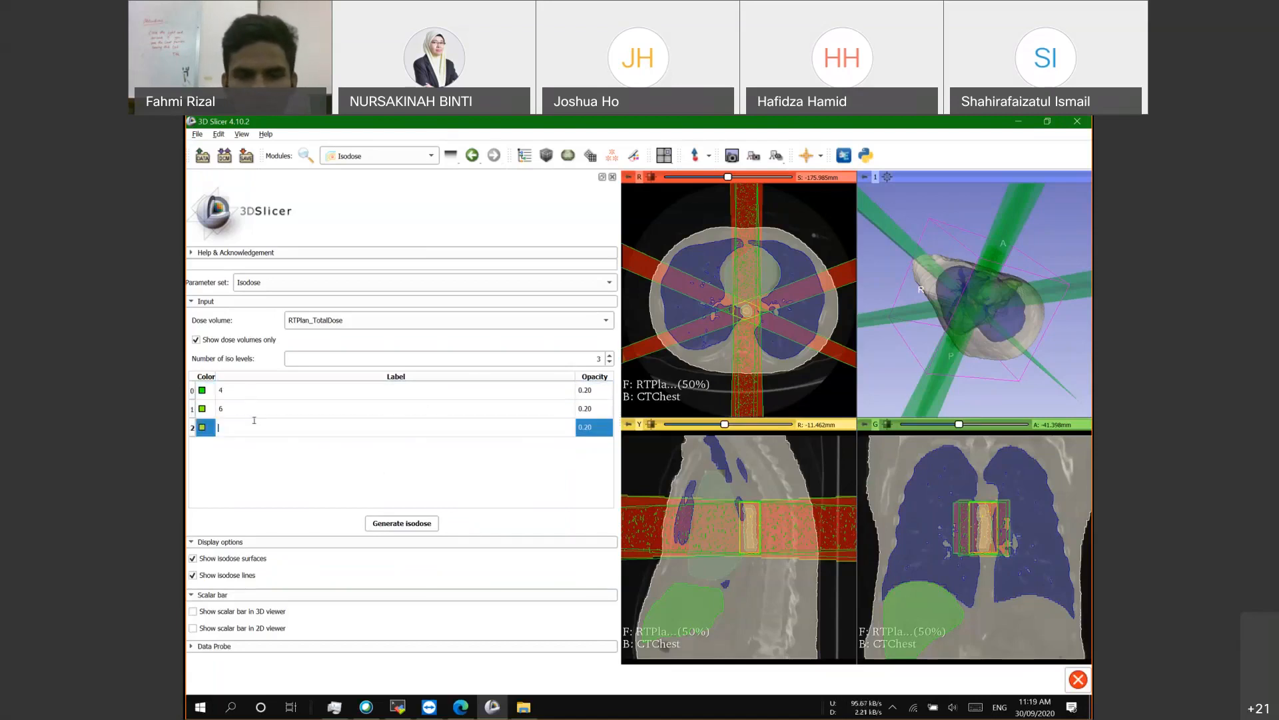
pyautogui.write('7')
pyautogui.click(233, 389)
pyautogui.doubleClick(235, 390)
pyautogui.write('5')
pyautogui.press('Return')
pyautogui.click(397, 524)
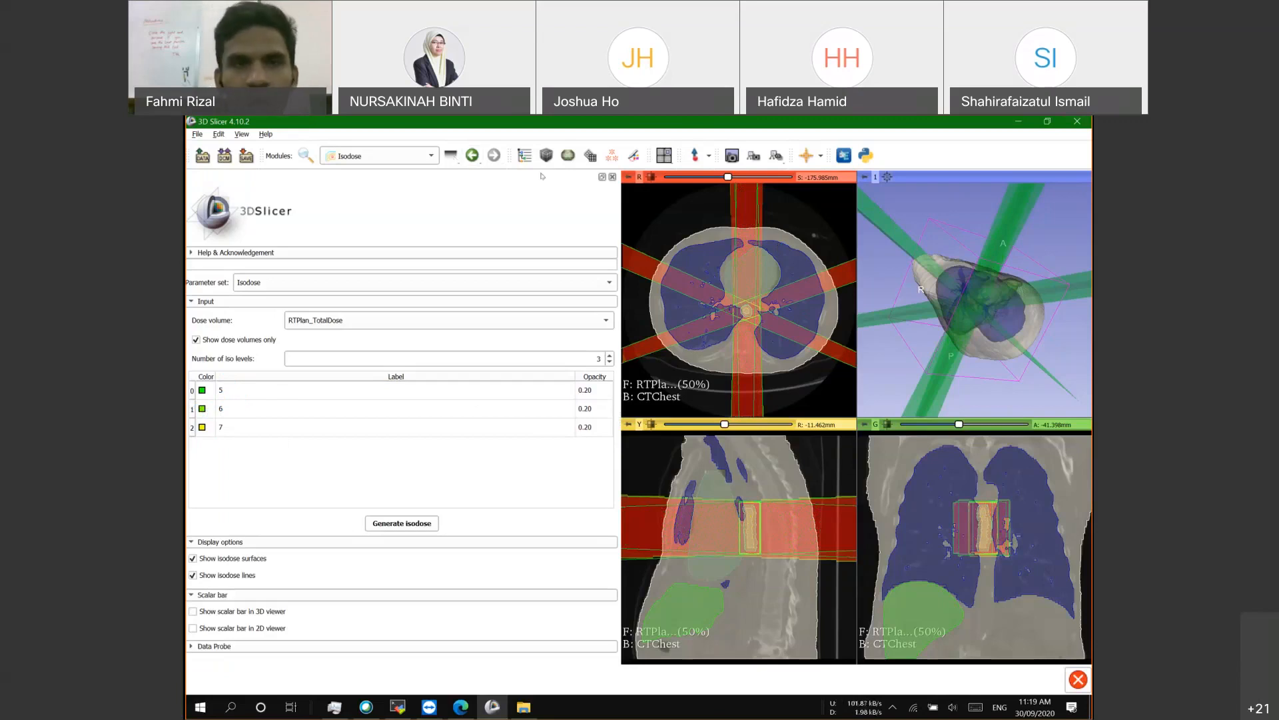
# Step: In the Data module, hide RTPlan_TotalDose, the RTPlan beams and Segmentation_1
pyautogui.click(524, 155)
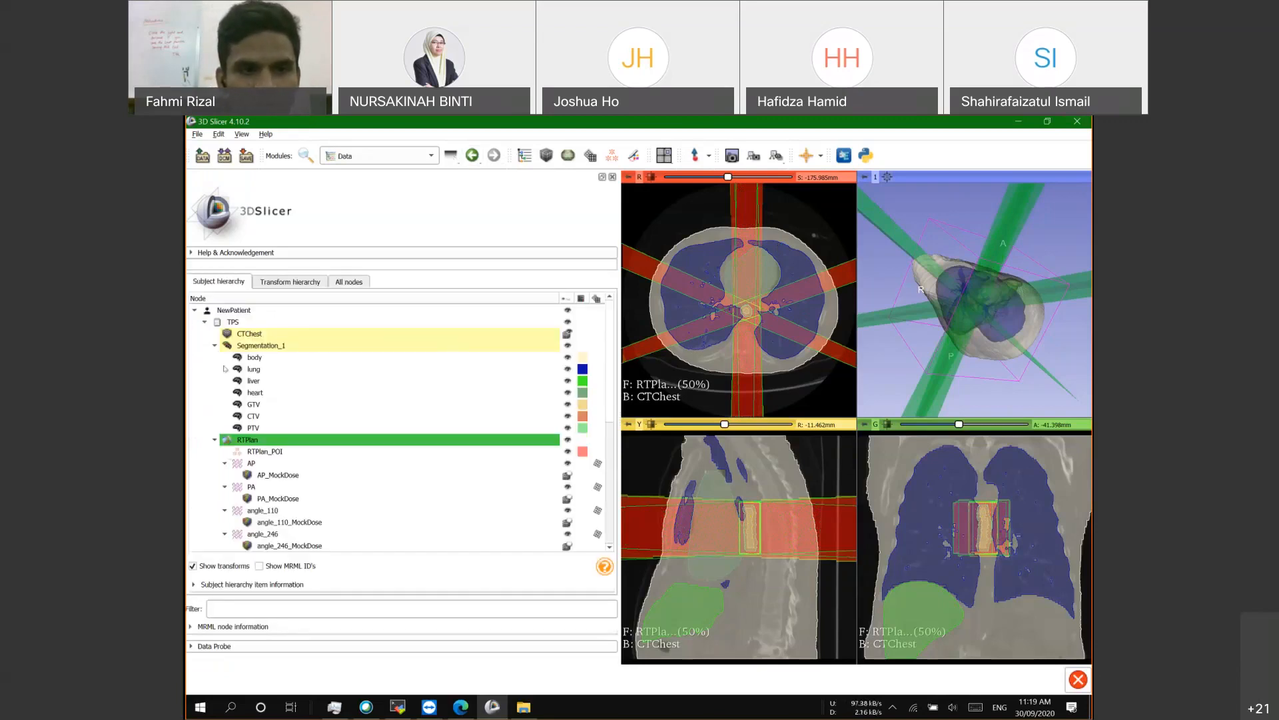
pyautogui.scroll(-1, 261, 508)
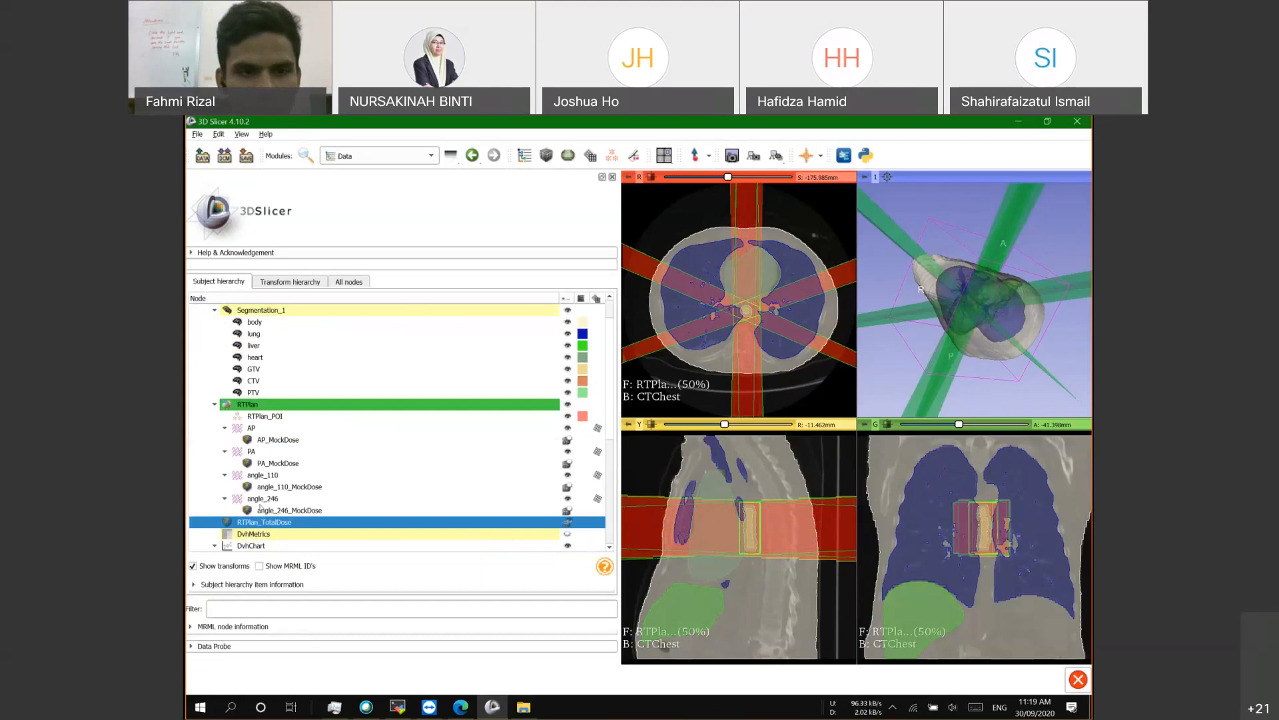
pyautogui.scroll(-2, 261, 508)
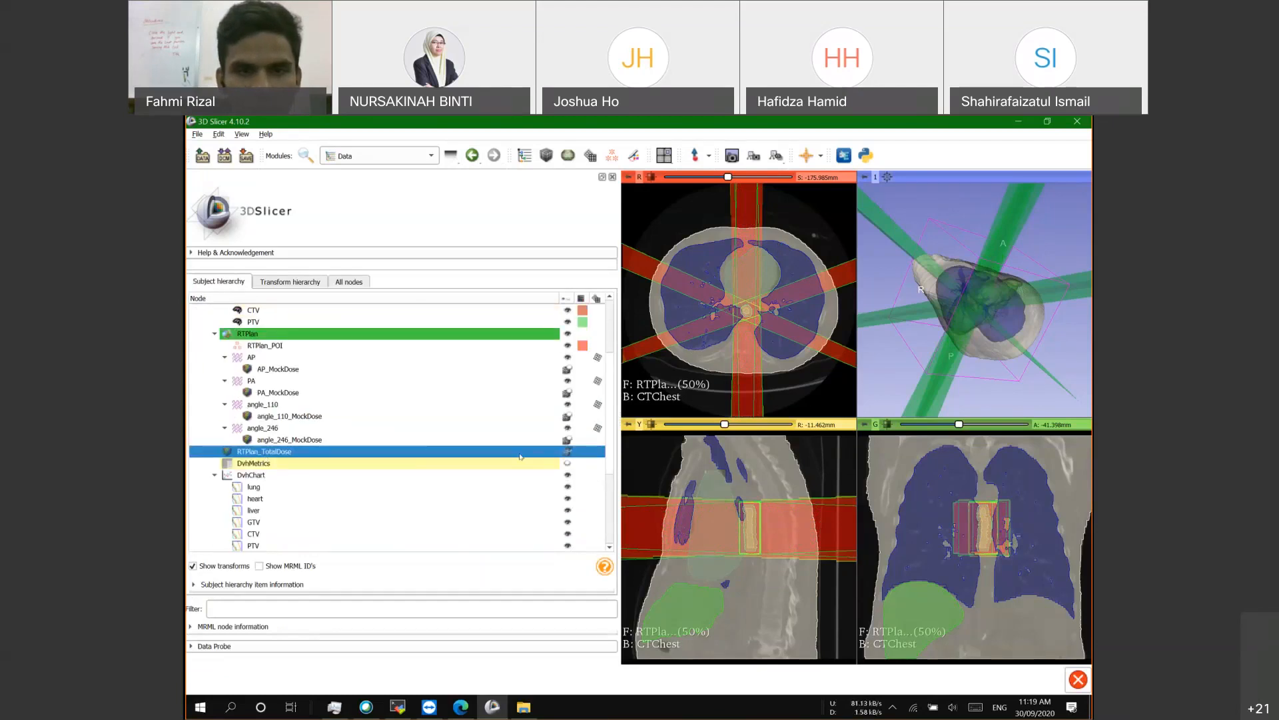
pyautogui.click(567, 453)
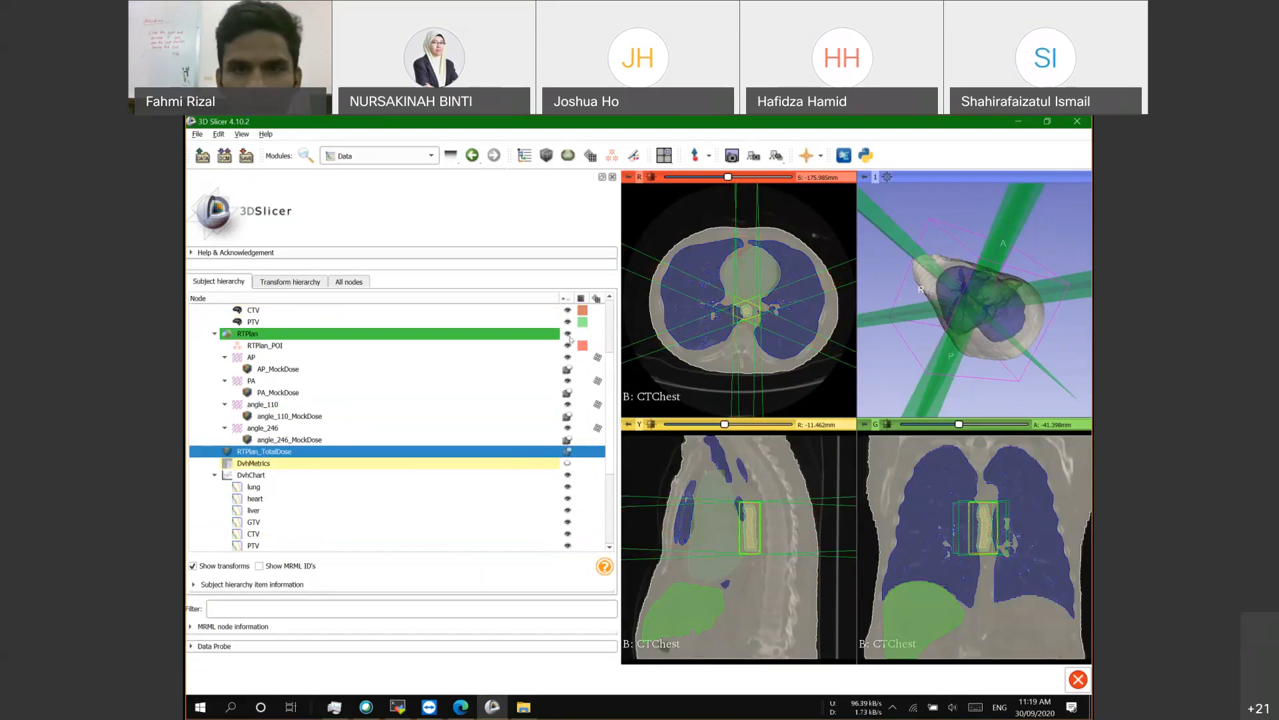
pyautogui.click(567, 333)
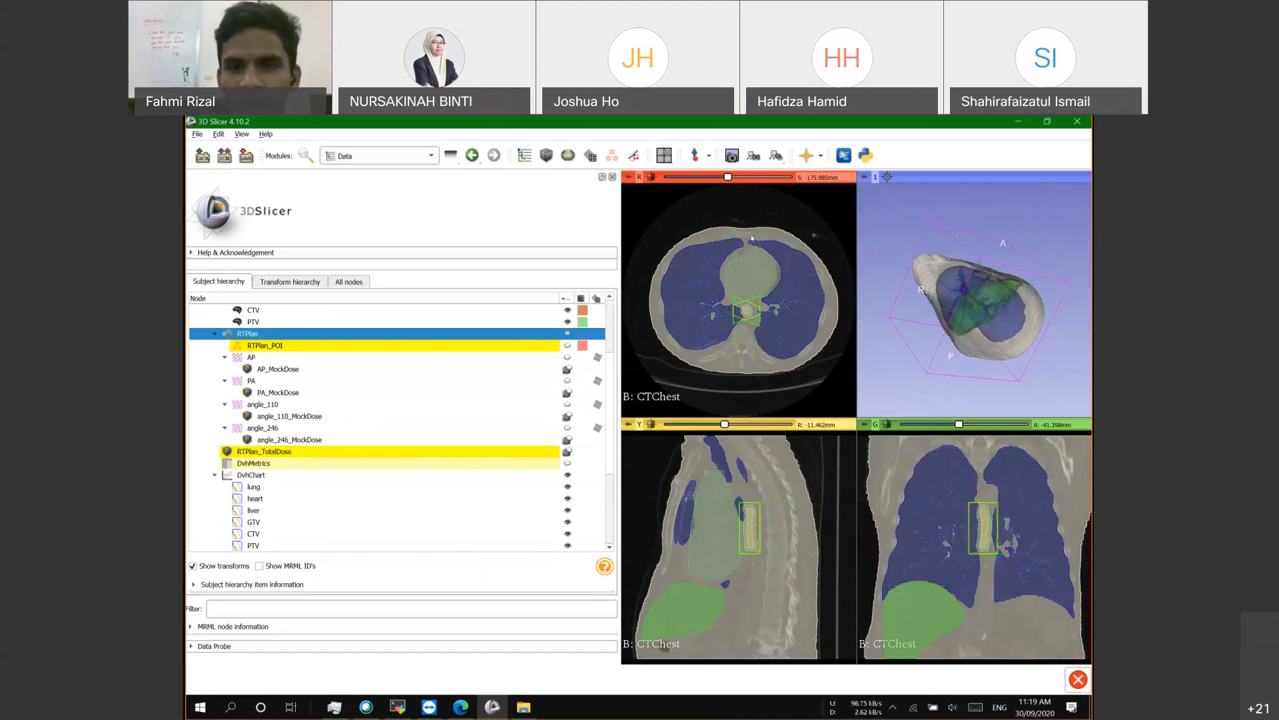
pyautogui.scroll(8, 733, 423)
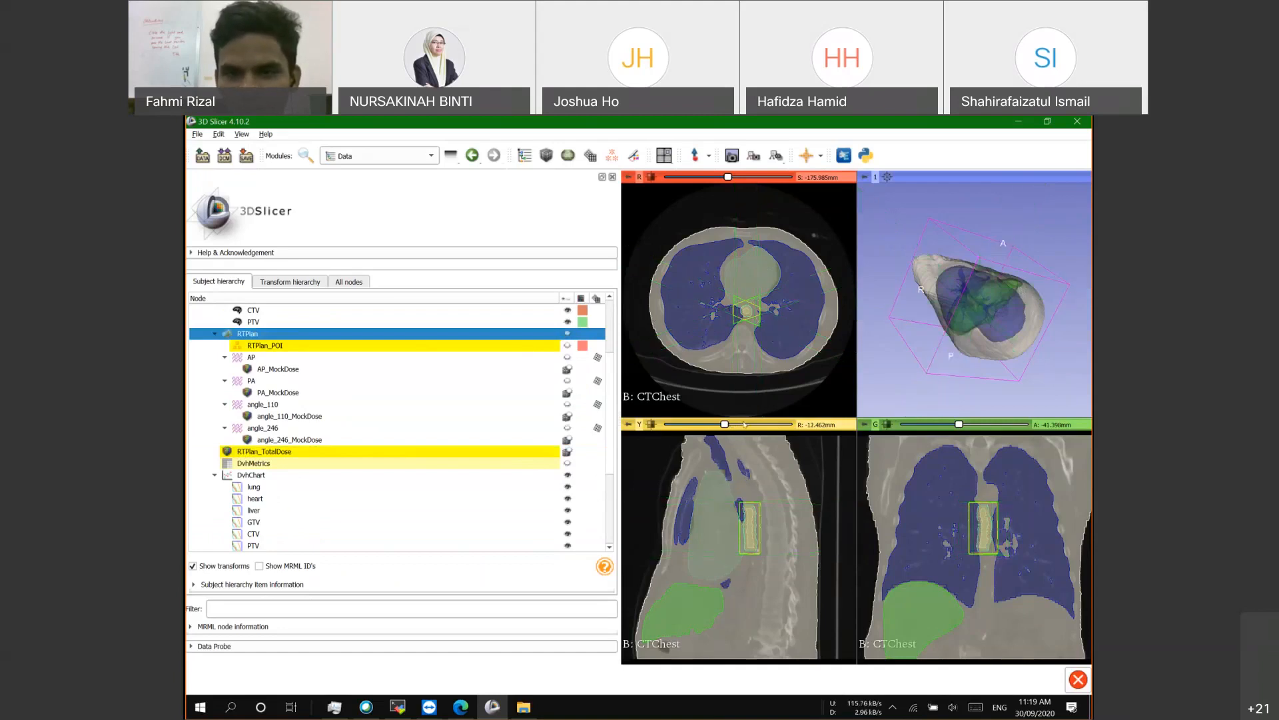
pyautogui.scroll(-12, 730, 423)
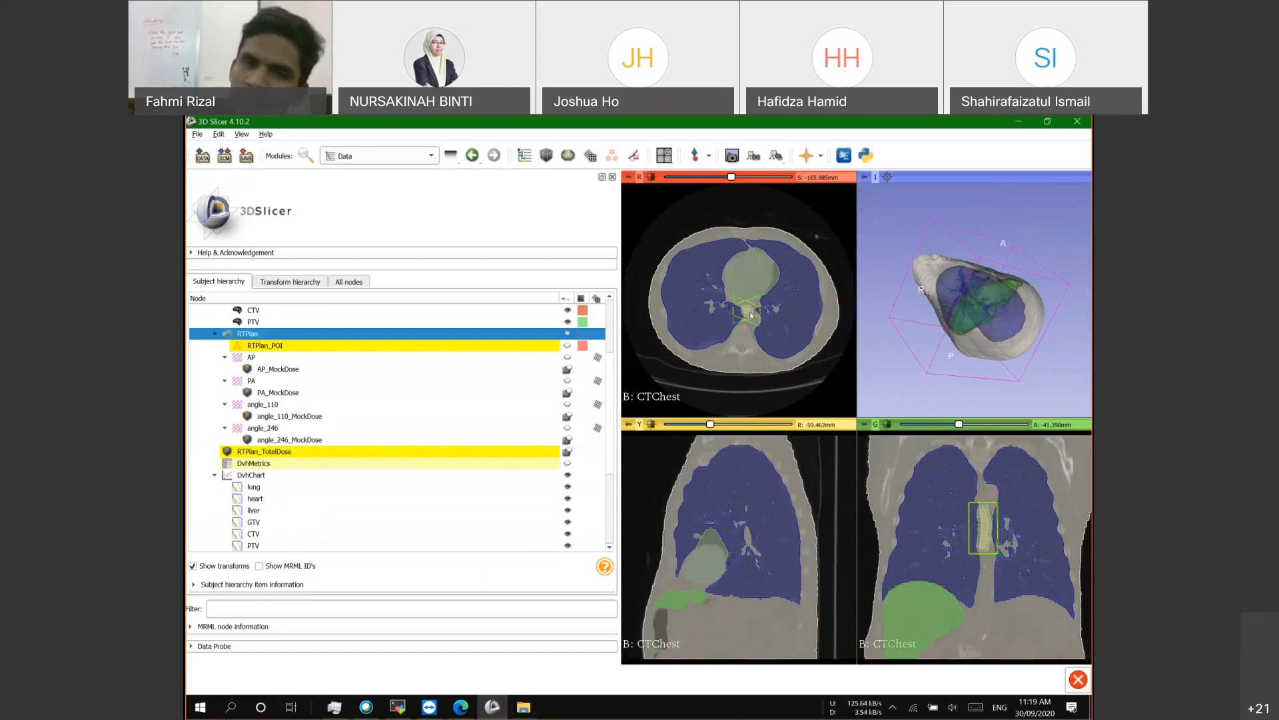
pyautogui.scroll(2, 751, 304)
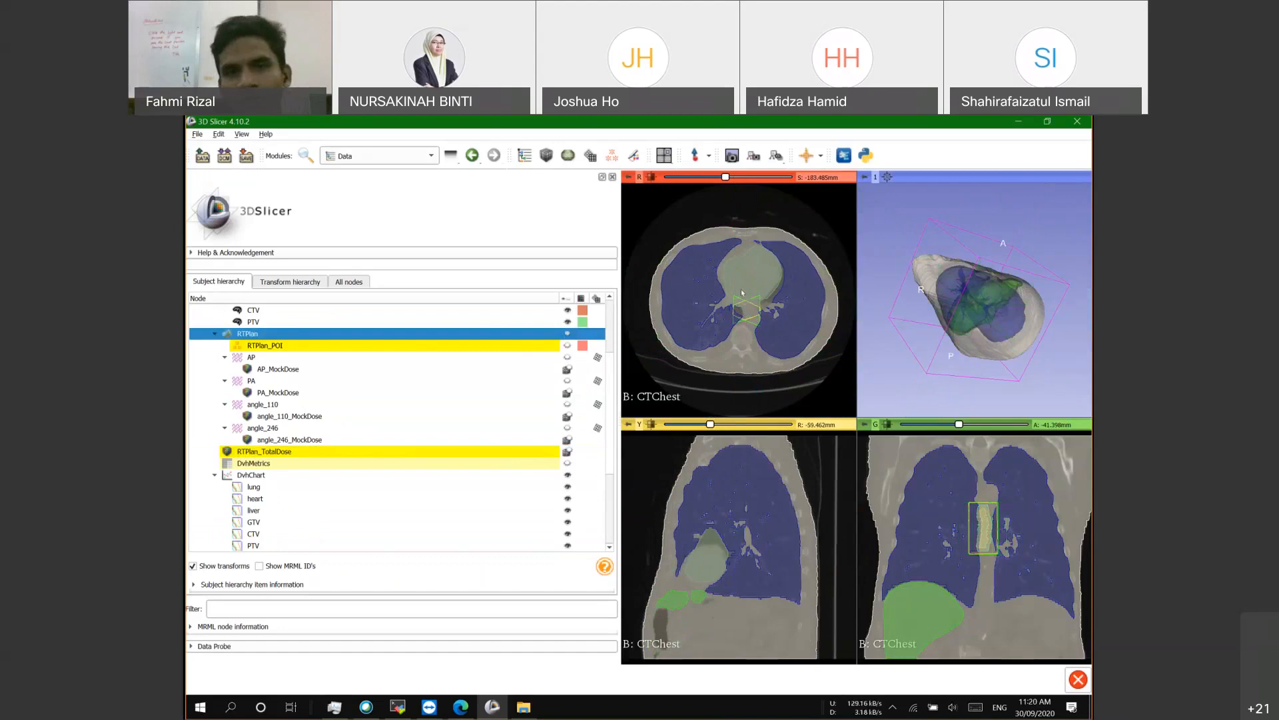
pyautogui.scroll(2, 751, 319)
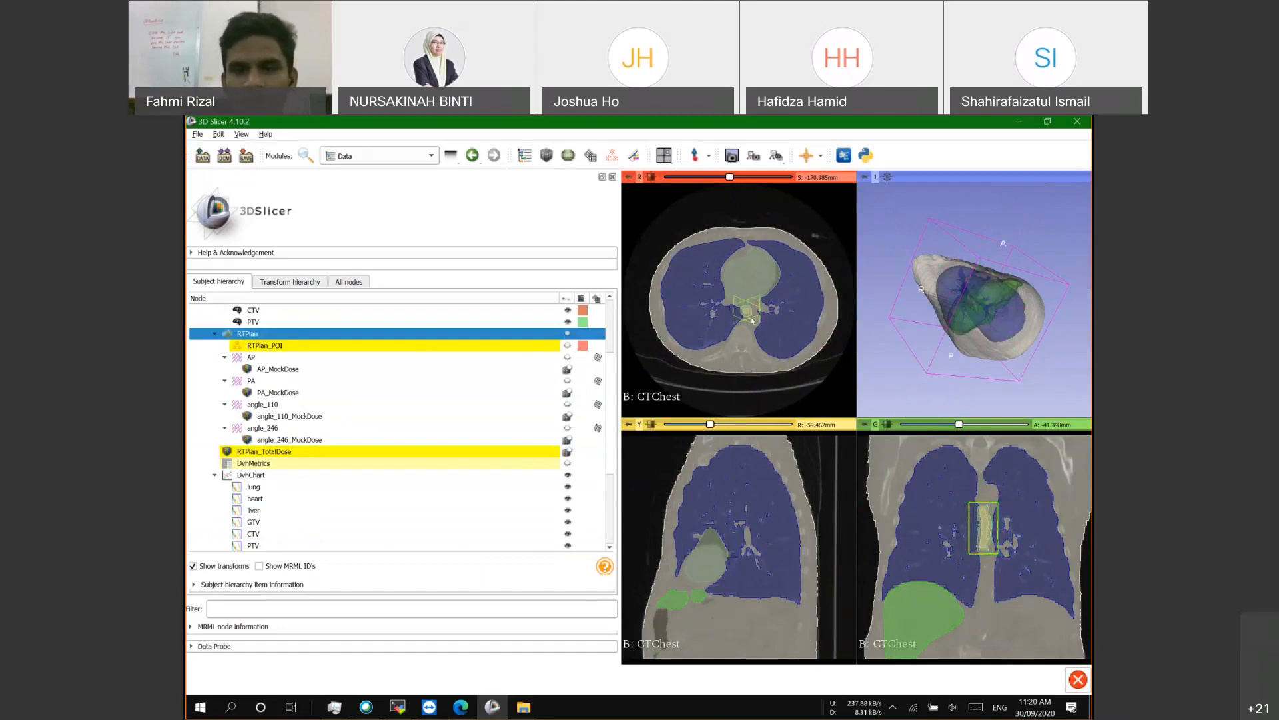
pyautogui.scroll(3, 252, 350)
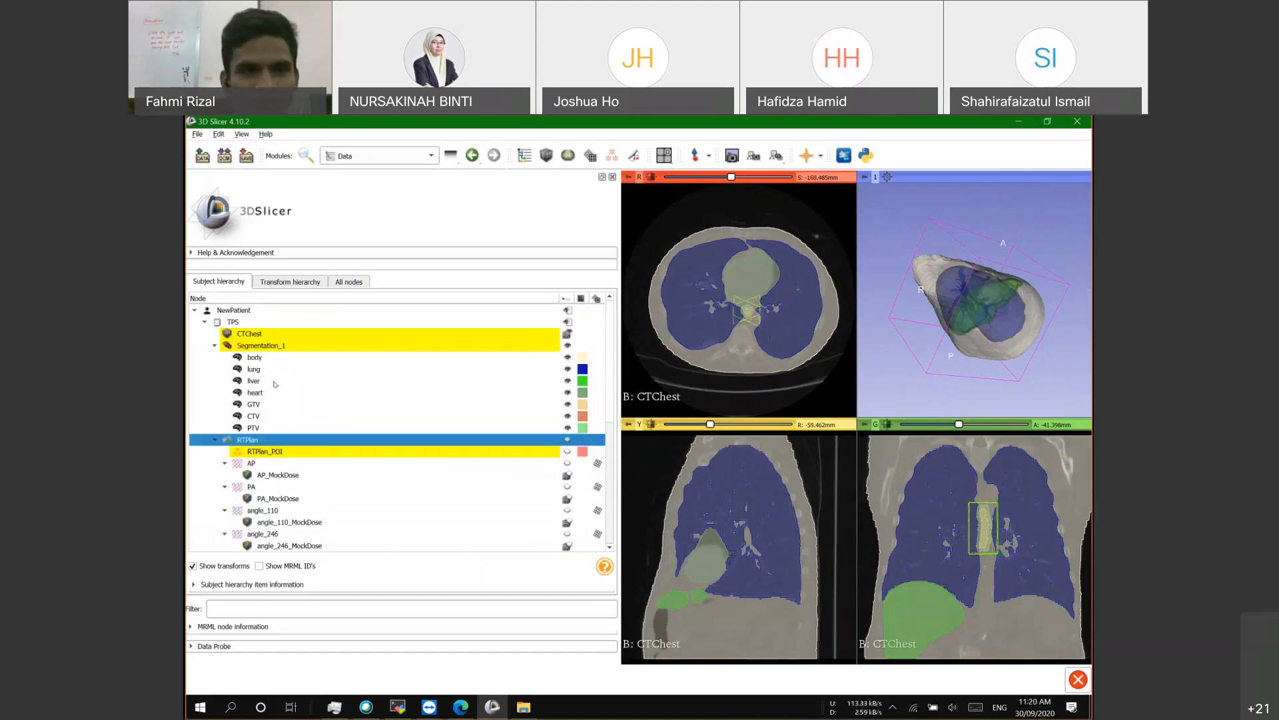
pyautogui.click(568, 346)
pyautogui.scroll(-1, 761, 312)
pyautogui.scroll(2, 760, 312)
pyautogui.scroll(7, 756, 313)
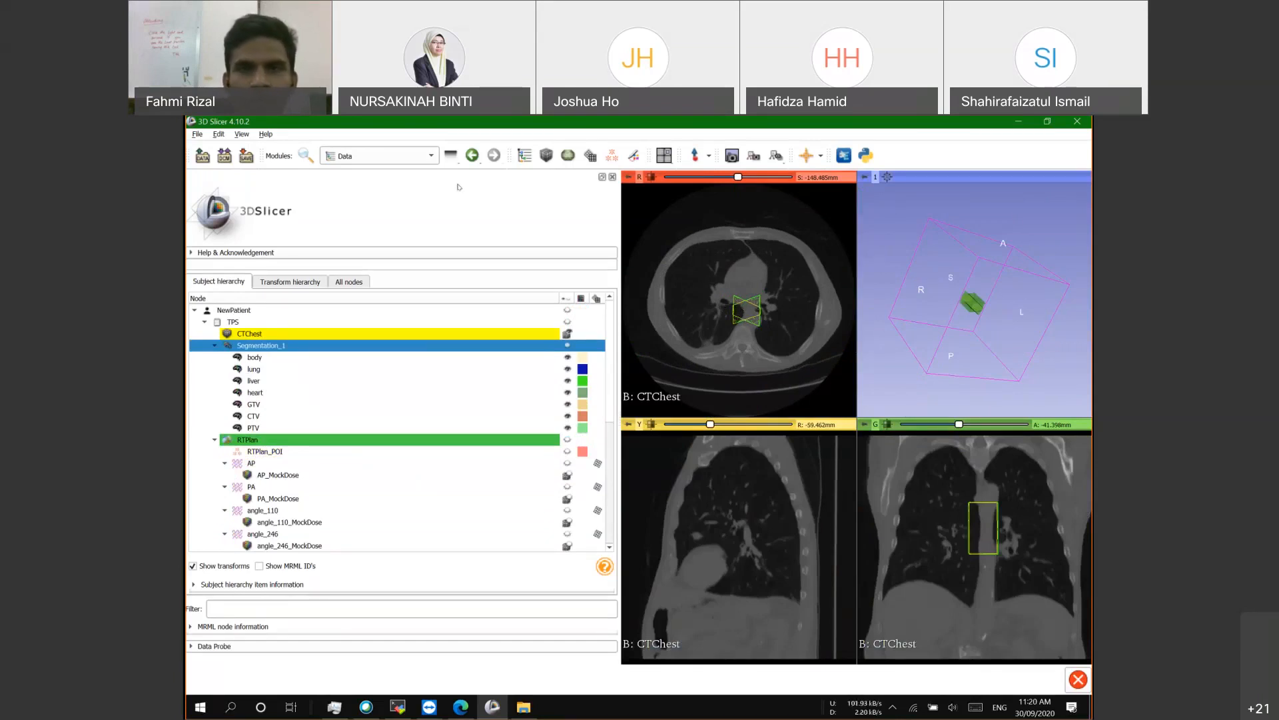
# Step: Switch back to the Isodose module from the modules list
pyautogui.click(360, 158)
pyautogui.moveTo(426, 403)
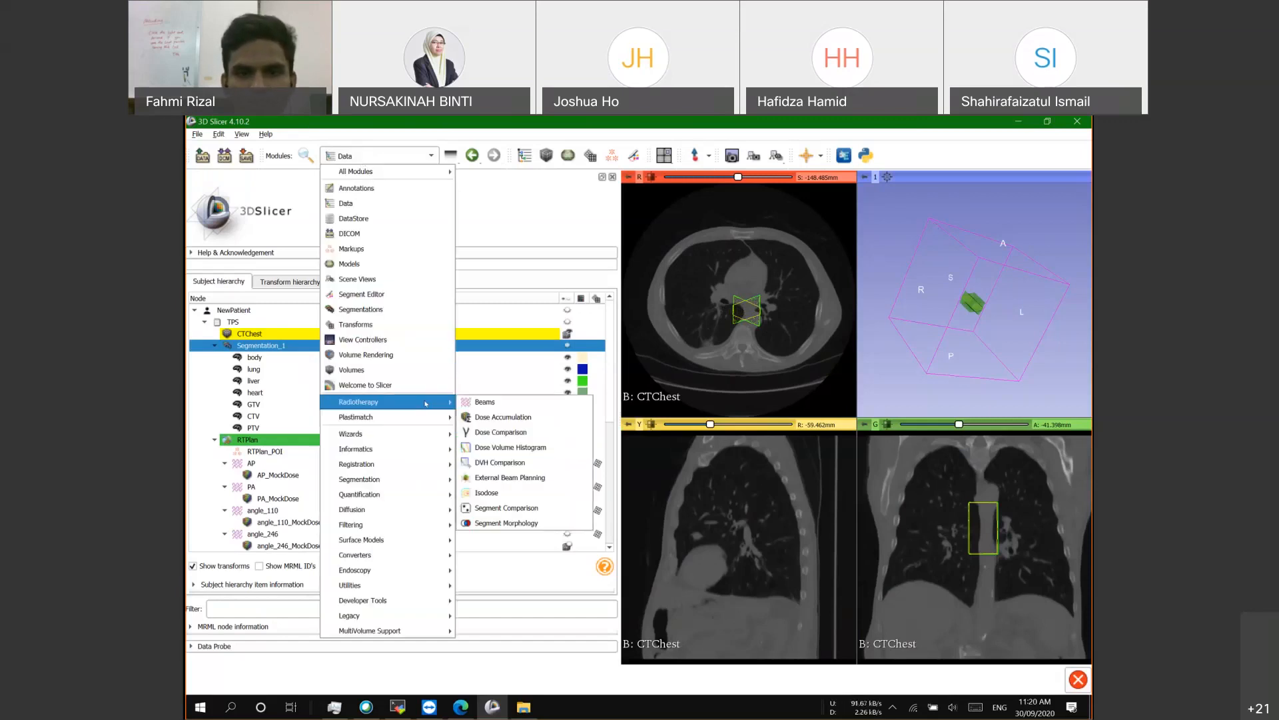
pyautogui.click(506, 493)
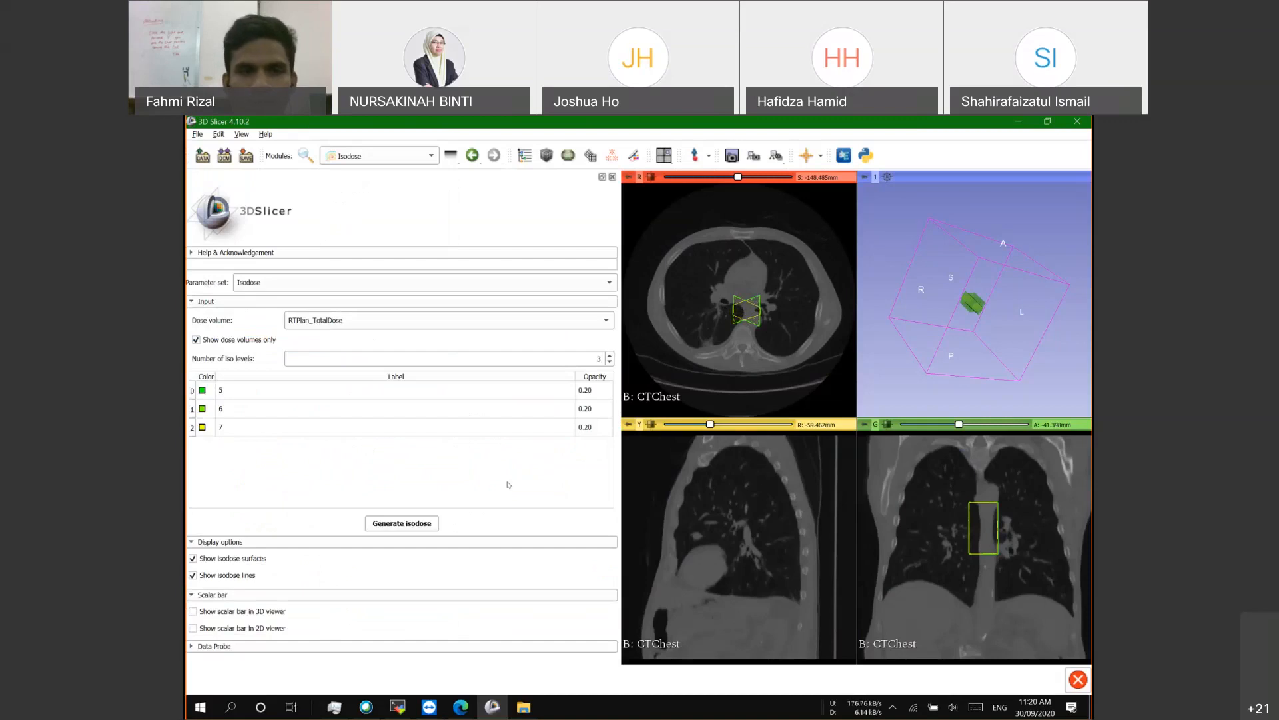
# Step: Browse the Radiotherapy modules and open External Beam Planning
pyautogui.click(413, 156)
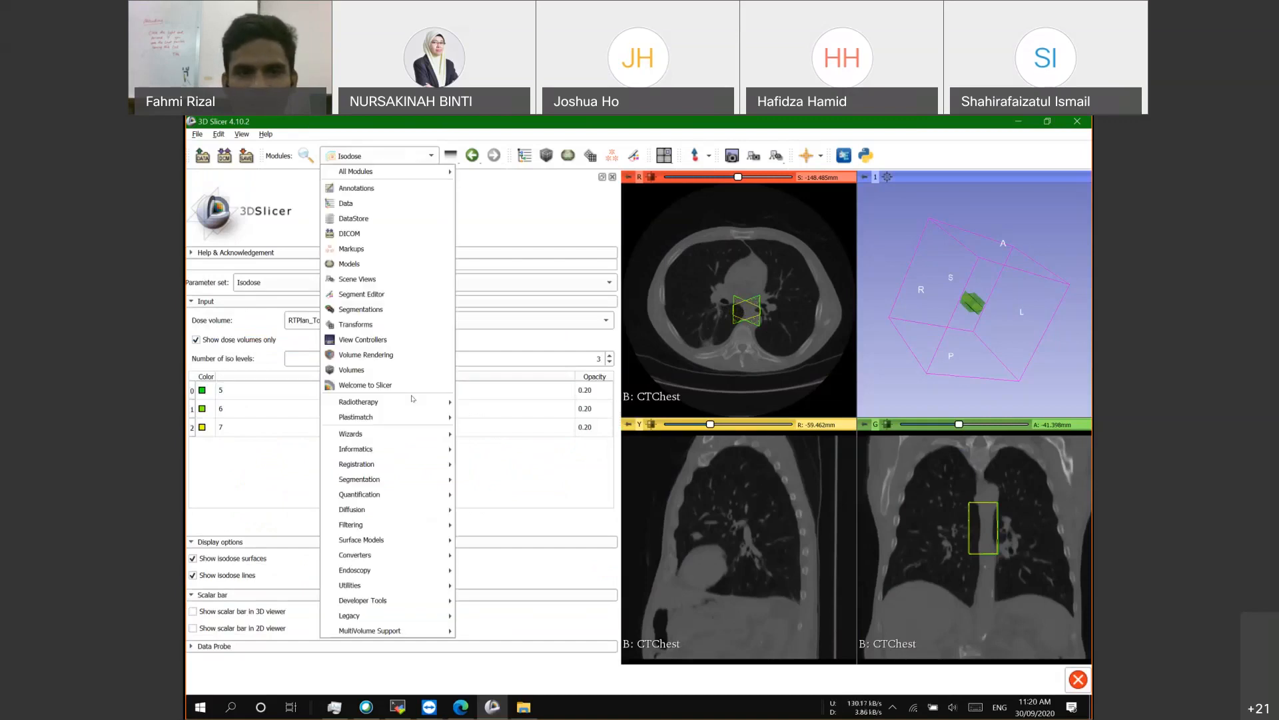
pyautogui.moveTo(413, 402)
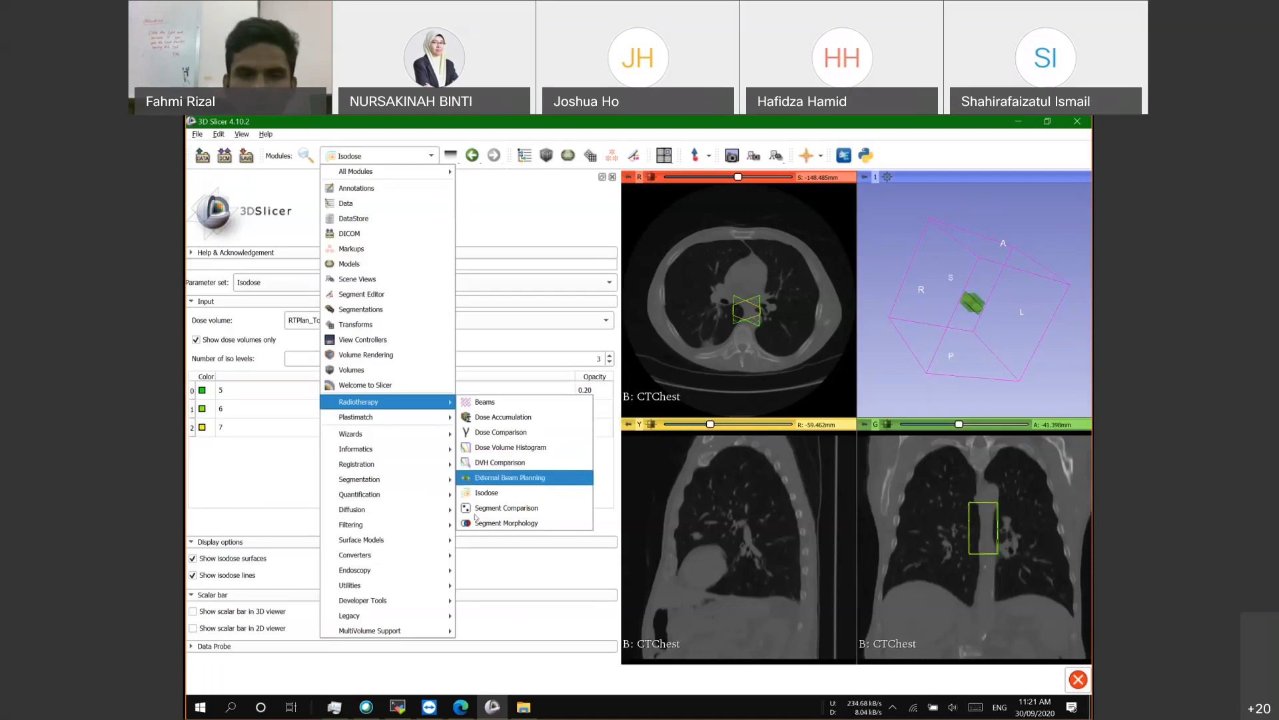
pyautogui.click(262, 489)
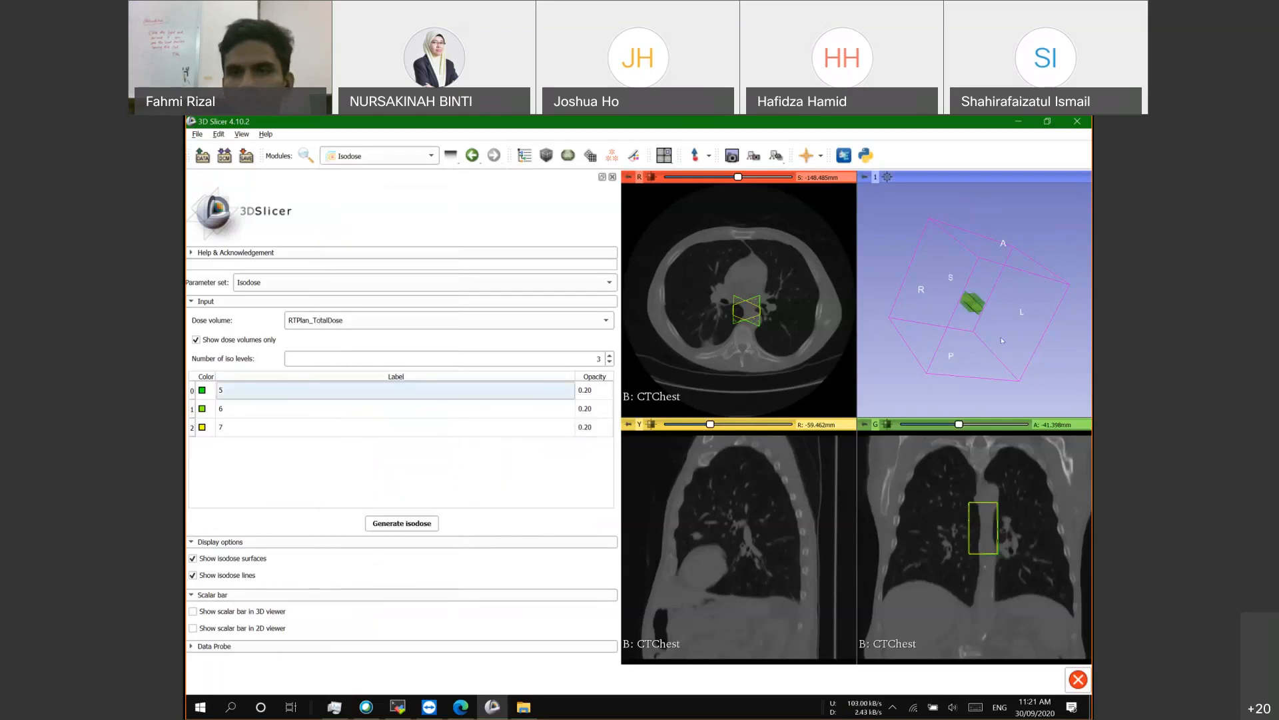
pyautogui.scroll(-5, 961, 322)
pyautogui.scroll(6, 960, 311)
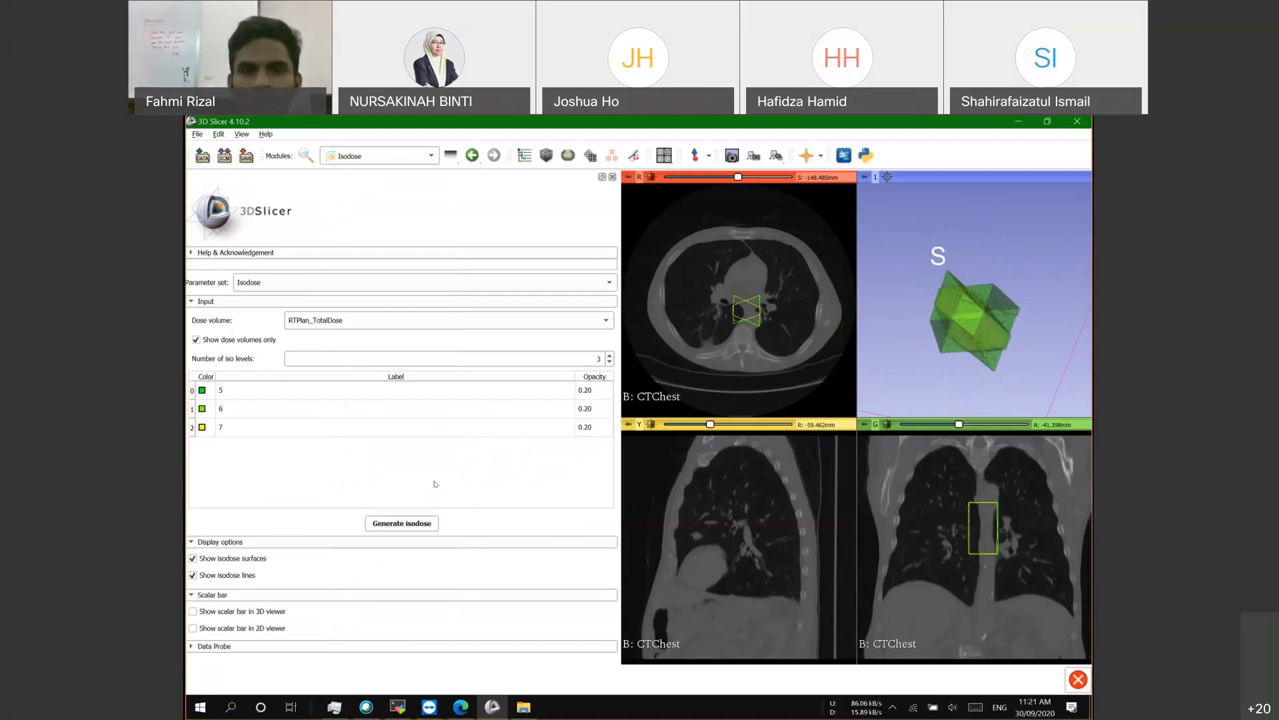
pyautogui.click(419, 159)
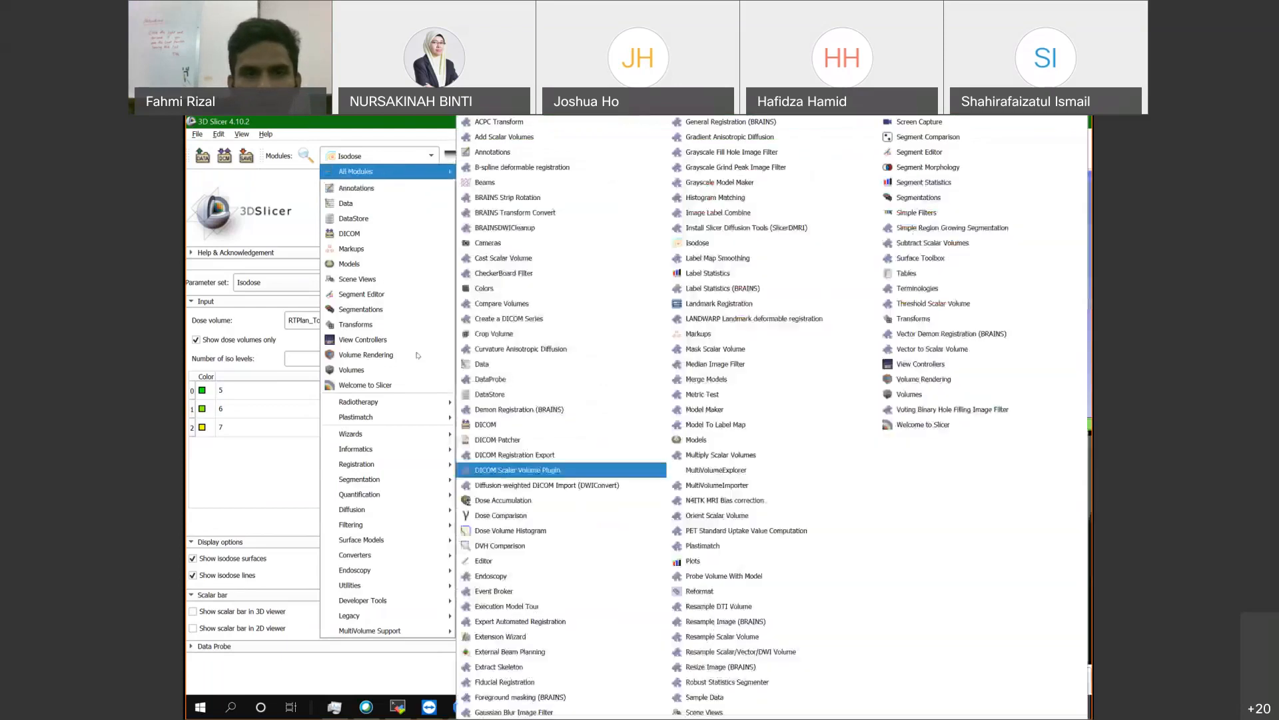
pyautogui.moveTo(374, 401)
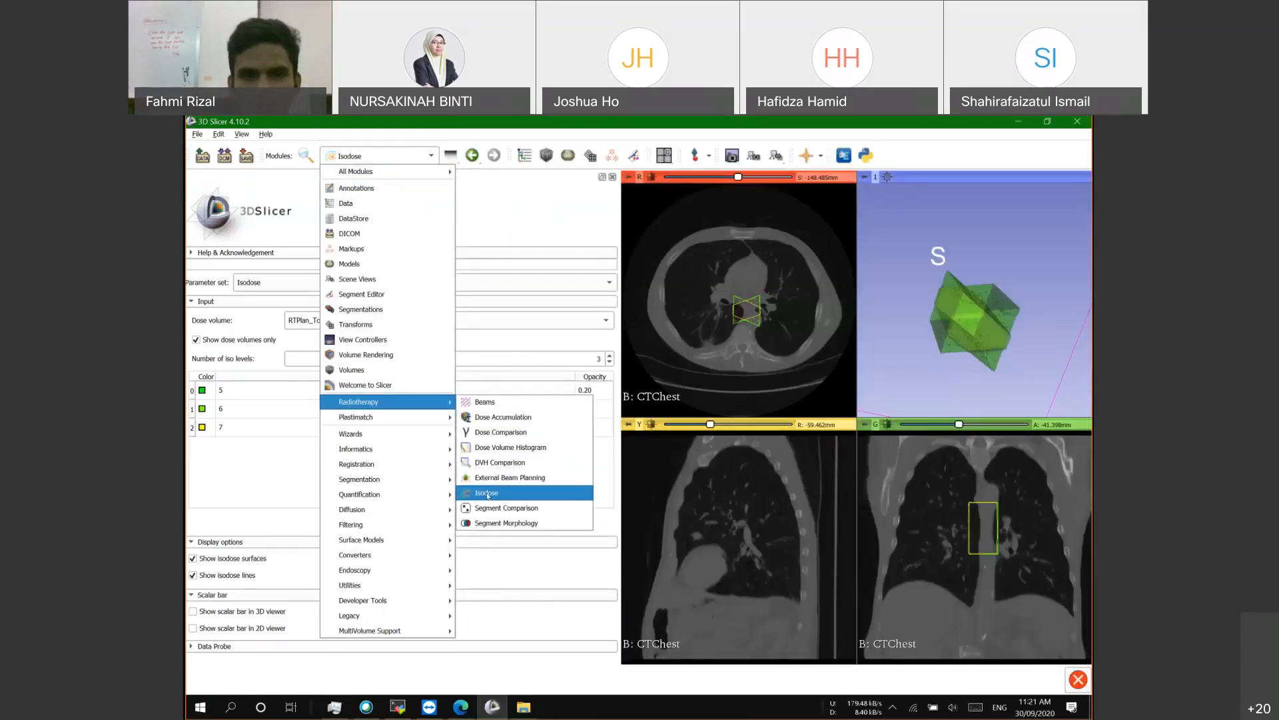
pyautogui.click(497, 478)
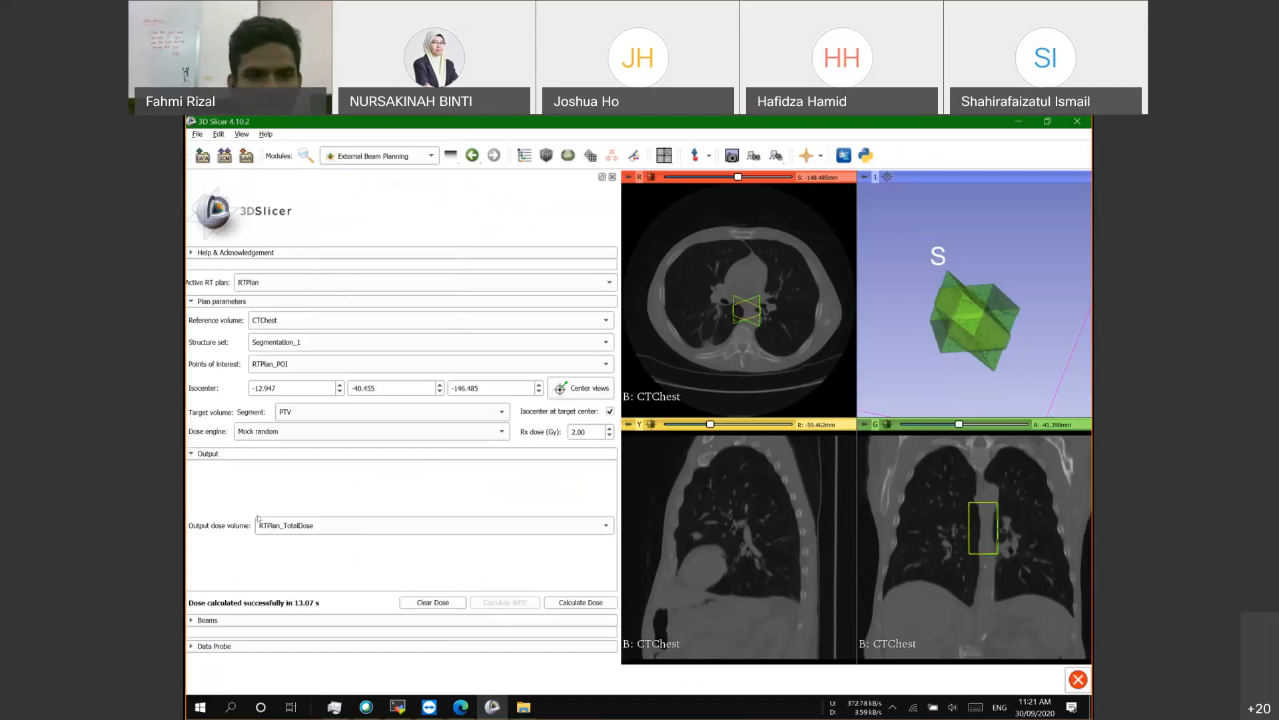
# Step: Expand Beams, inspect the AP beam's Mock dose and Geometry settings, then return to the parent plan
pyautogui.click(205, 619)
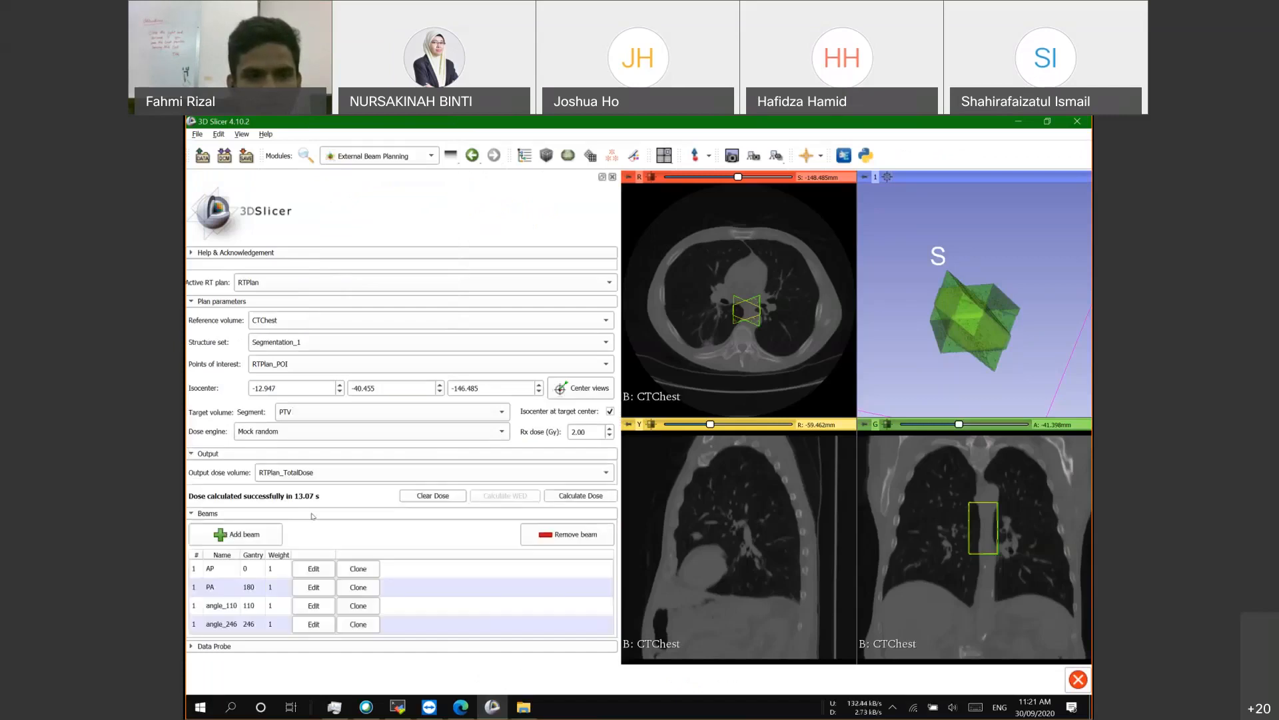
pyautogui.click(314, 570)
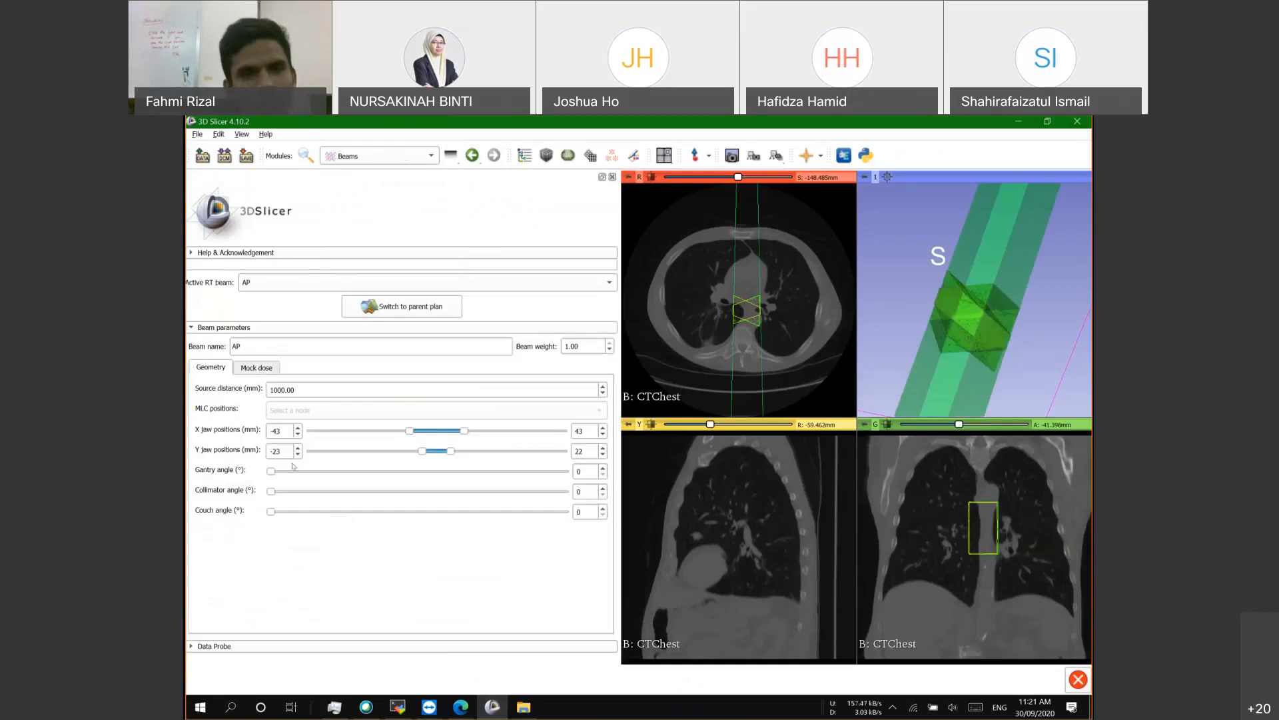
pyautogui.click(245, 369)
pyautogui.click(219, 367)
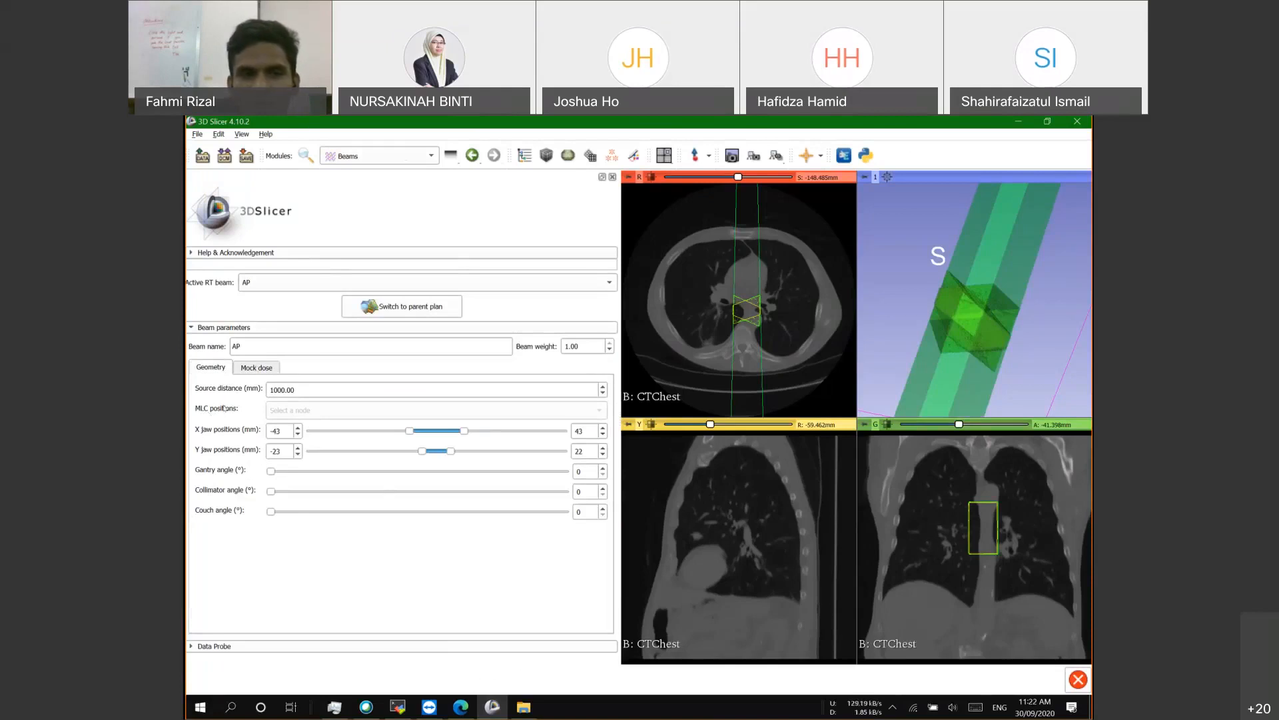
pyautogui.click(258, 368)
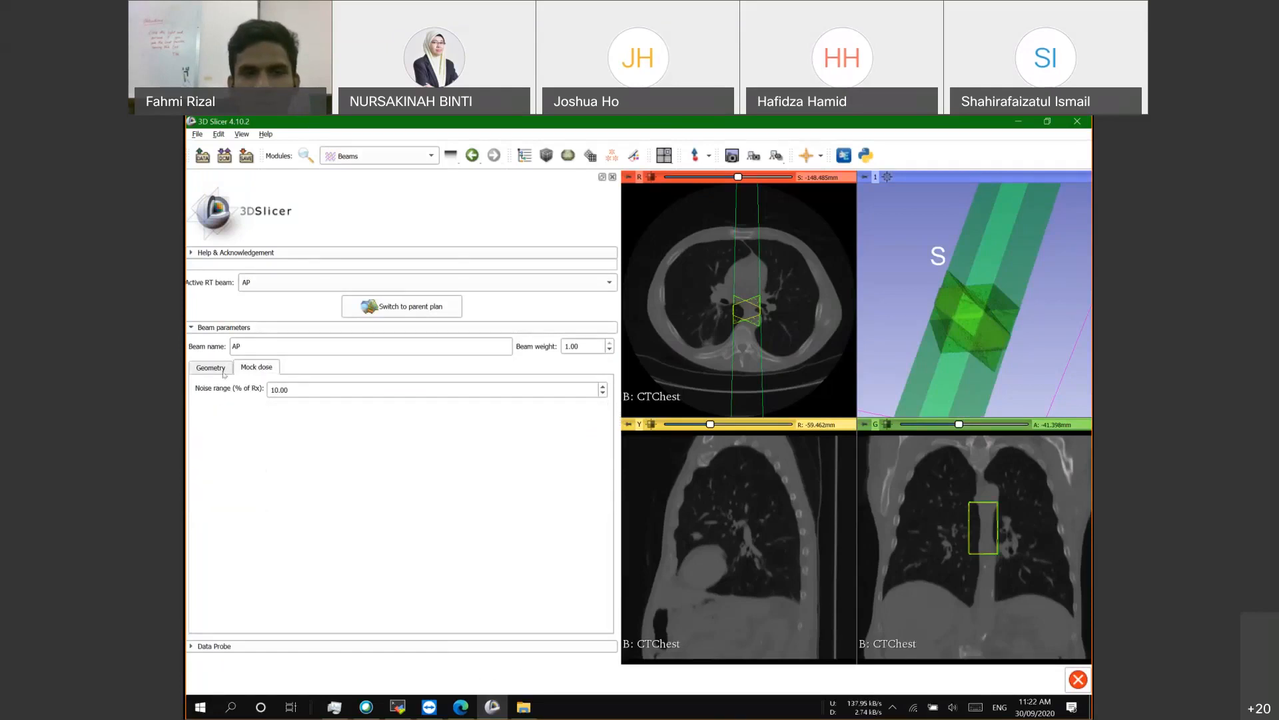
pyautogui.click(224, 371)
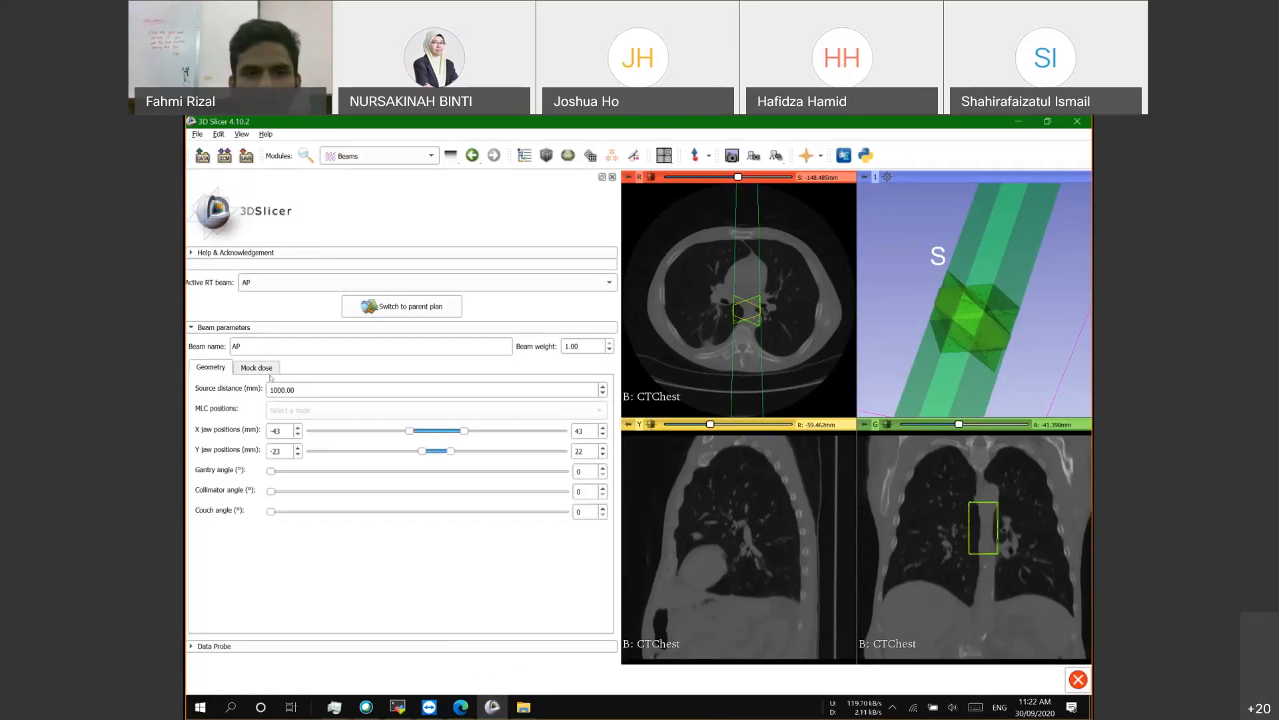
pyautogui.click(384, 307)
# Step: Scroll through the axial slices showing the beam outlines, refitting the axial view to its window
pyautogui.scroll(-3, 328, 591)
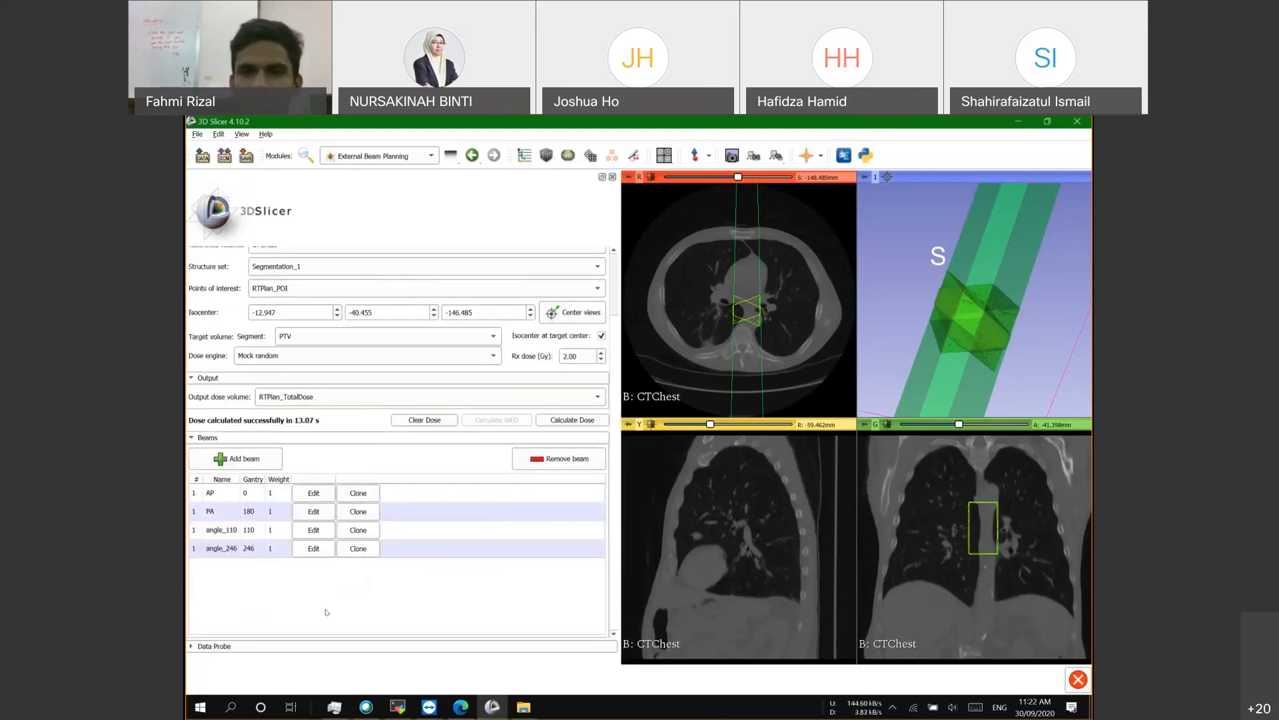
pyautogui.scroll(3, 327, 611)
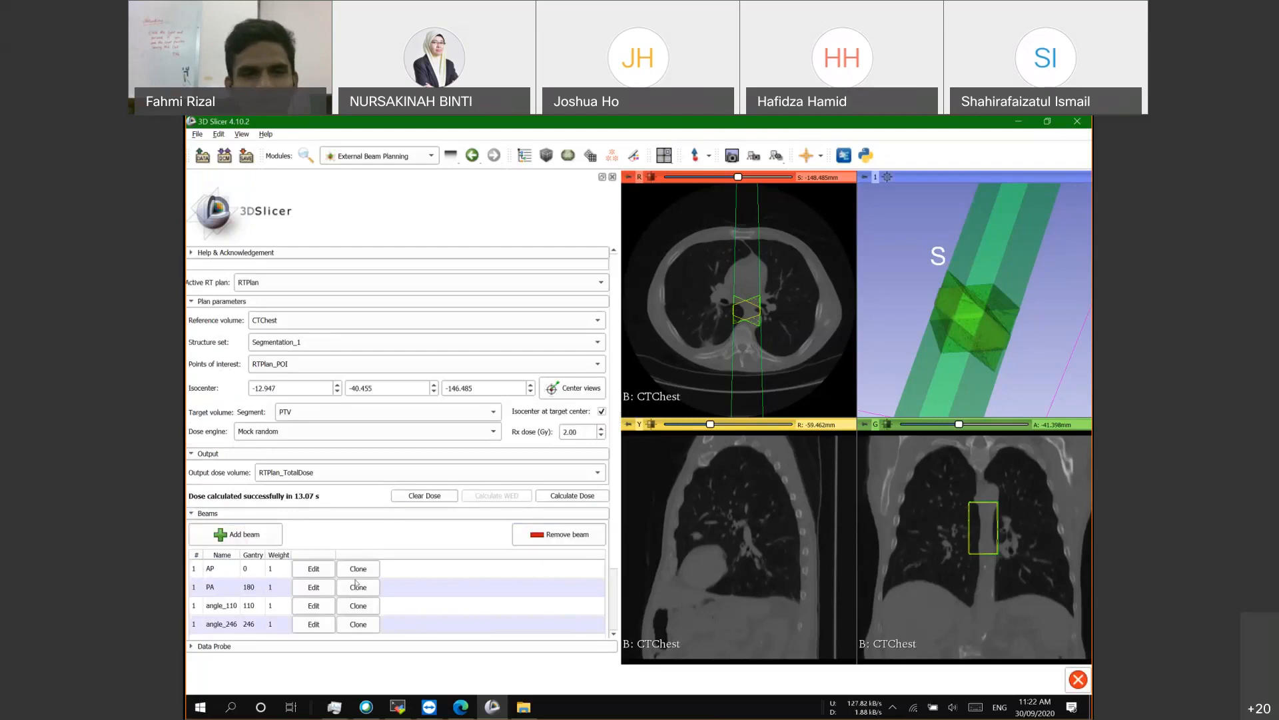
pyautogui.scroll(-3, 355, 585)
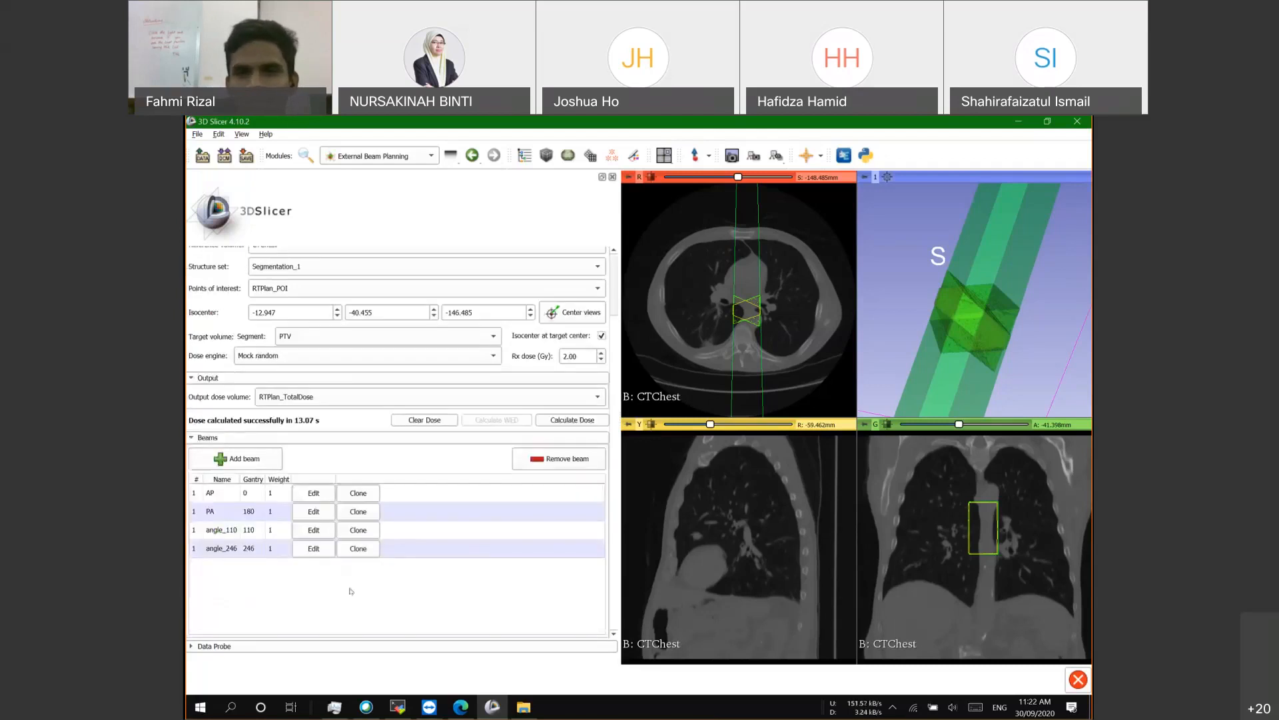
pyautogui.click(652, 177)
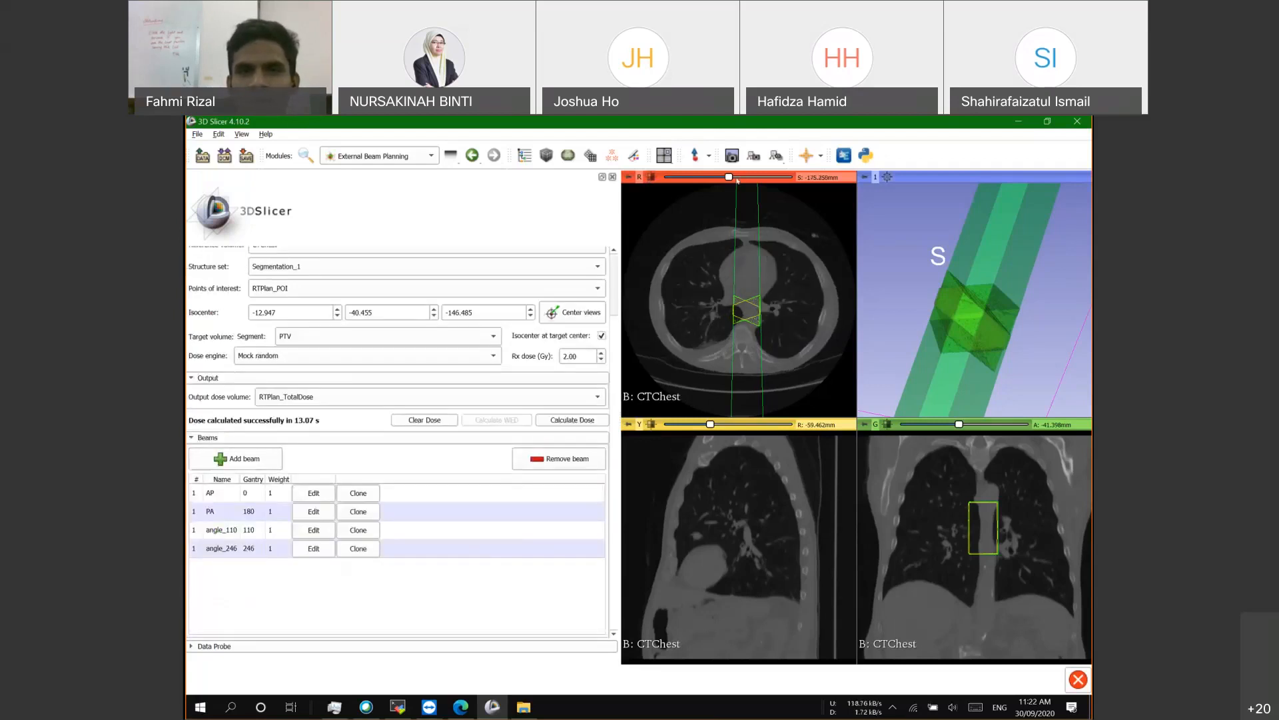
pyautogui.scroll(10, 695, 231)
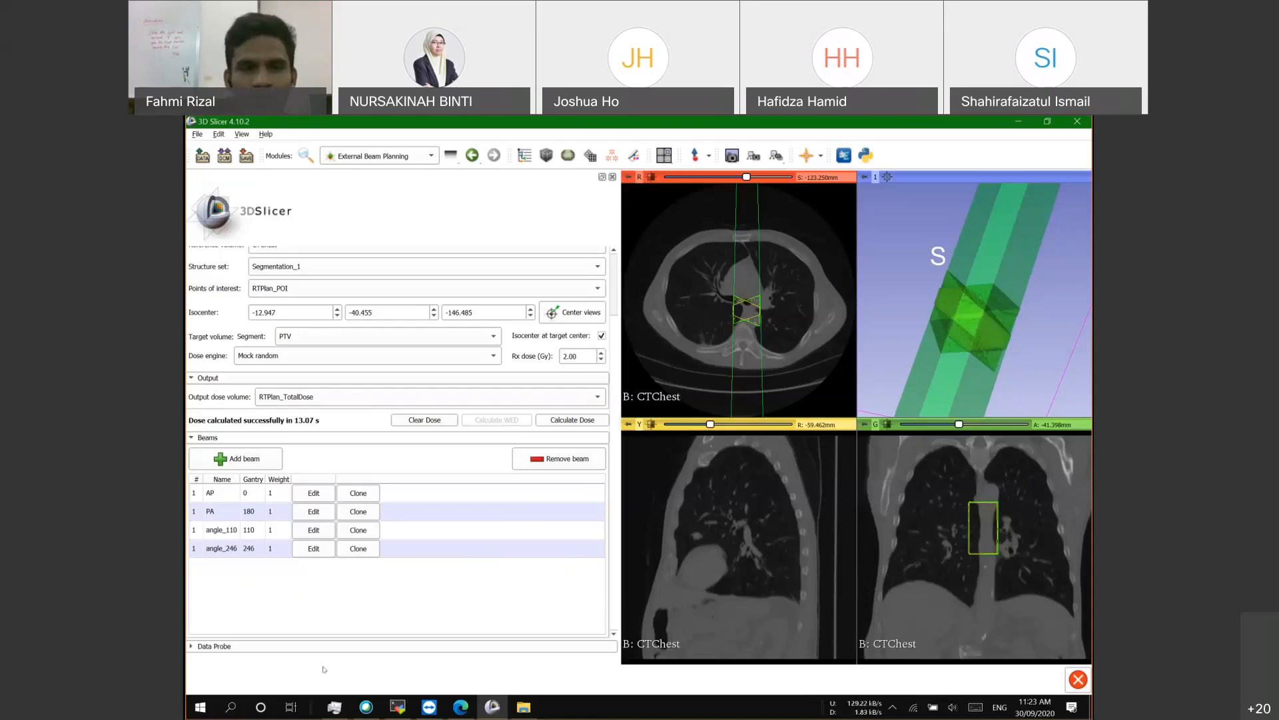
pyautogui.scroll(3, 325, 610)
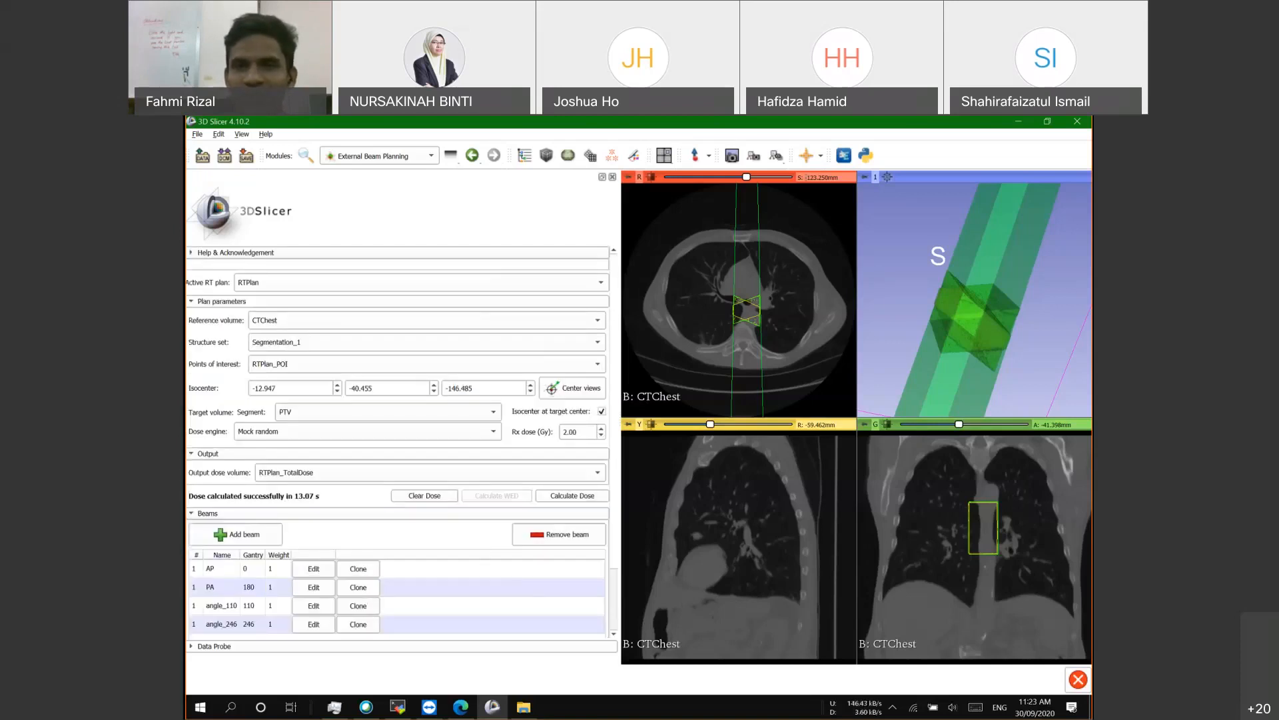
pyautogui.scroll(2, 896, 207)
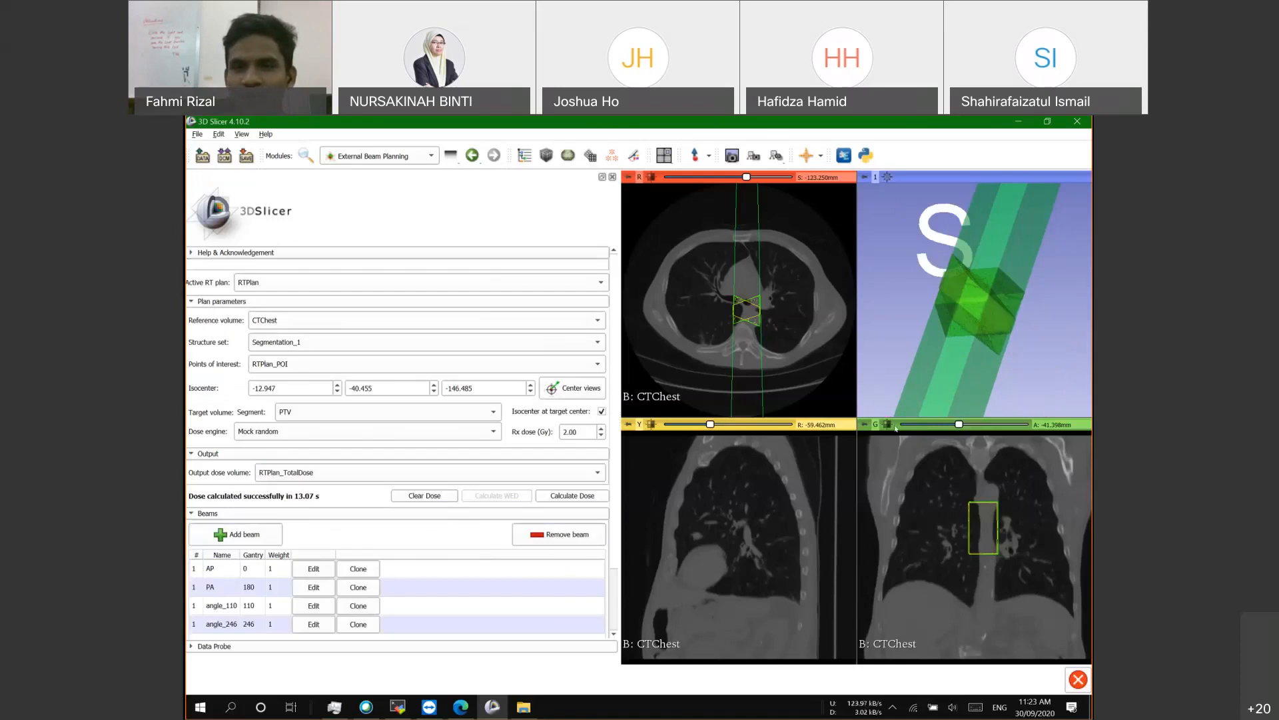
# Step: Refit and page through the coronal view, then switch to the Data module via recent modules
pyautogui.click(889, 427)
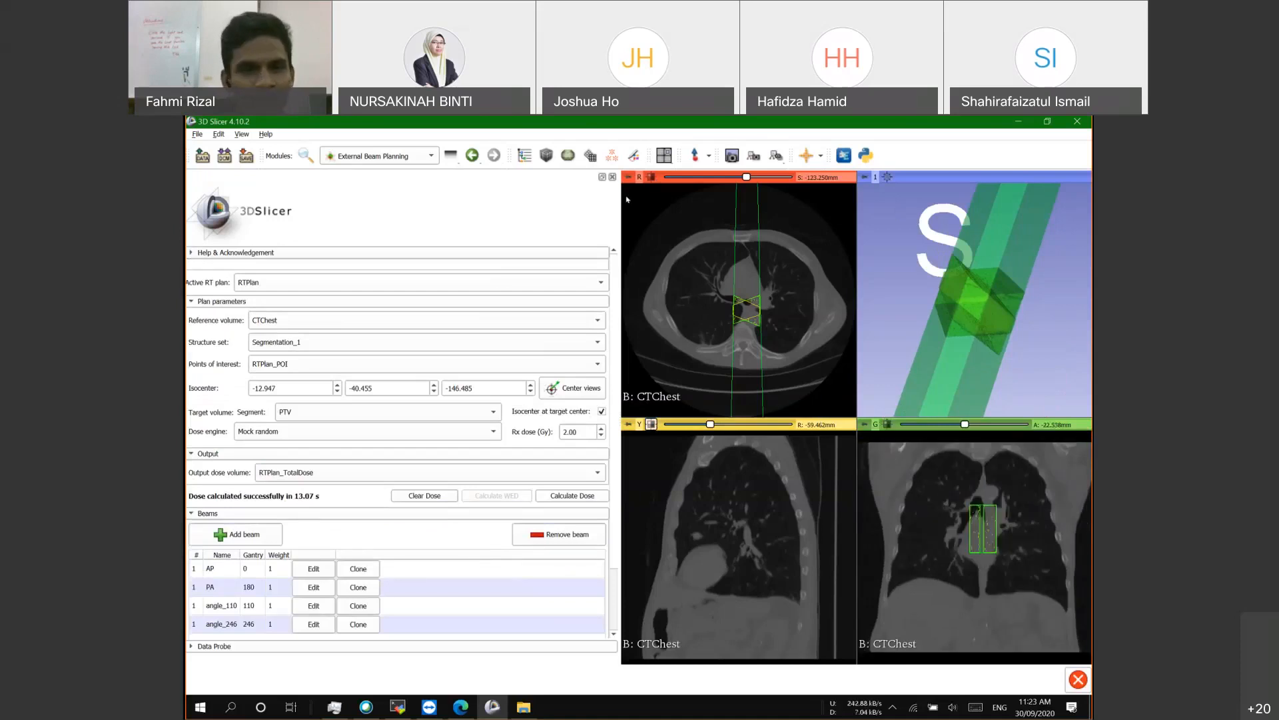
pyautogui.scroll(-6, 741, 461)
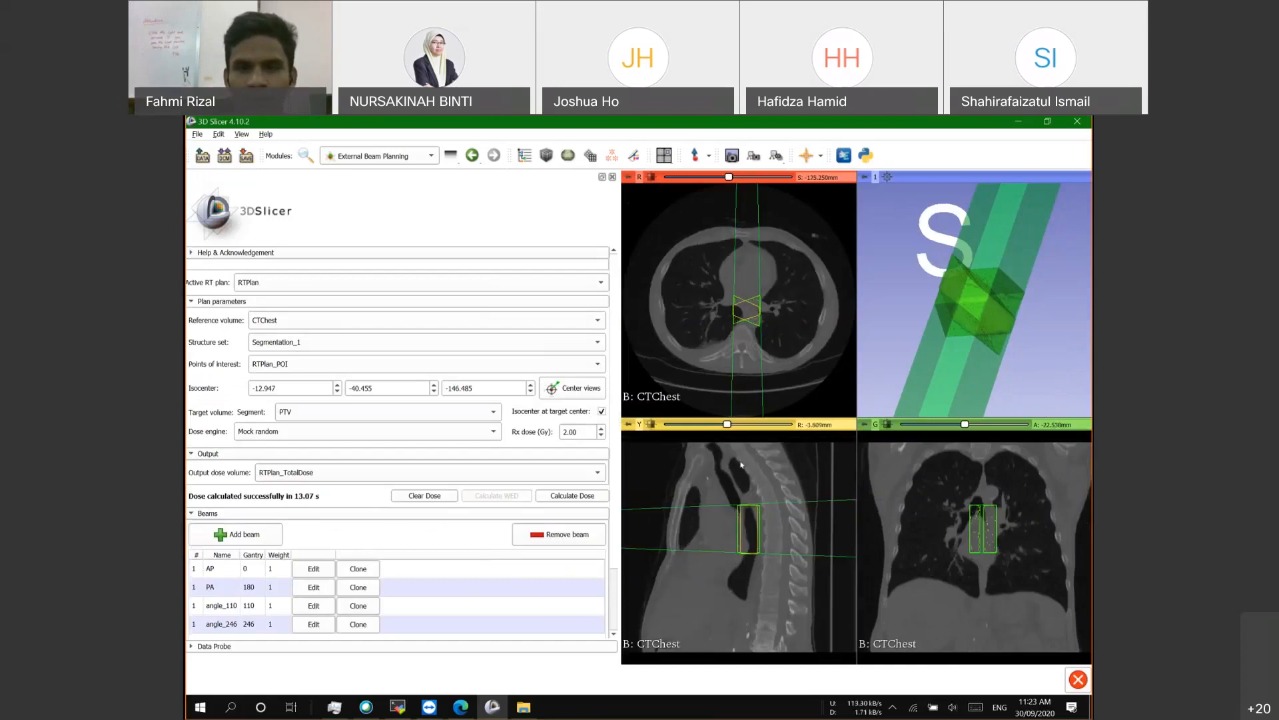
pyautogui.scroll(-10, 742, 465)
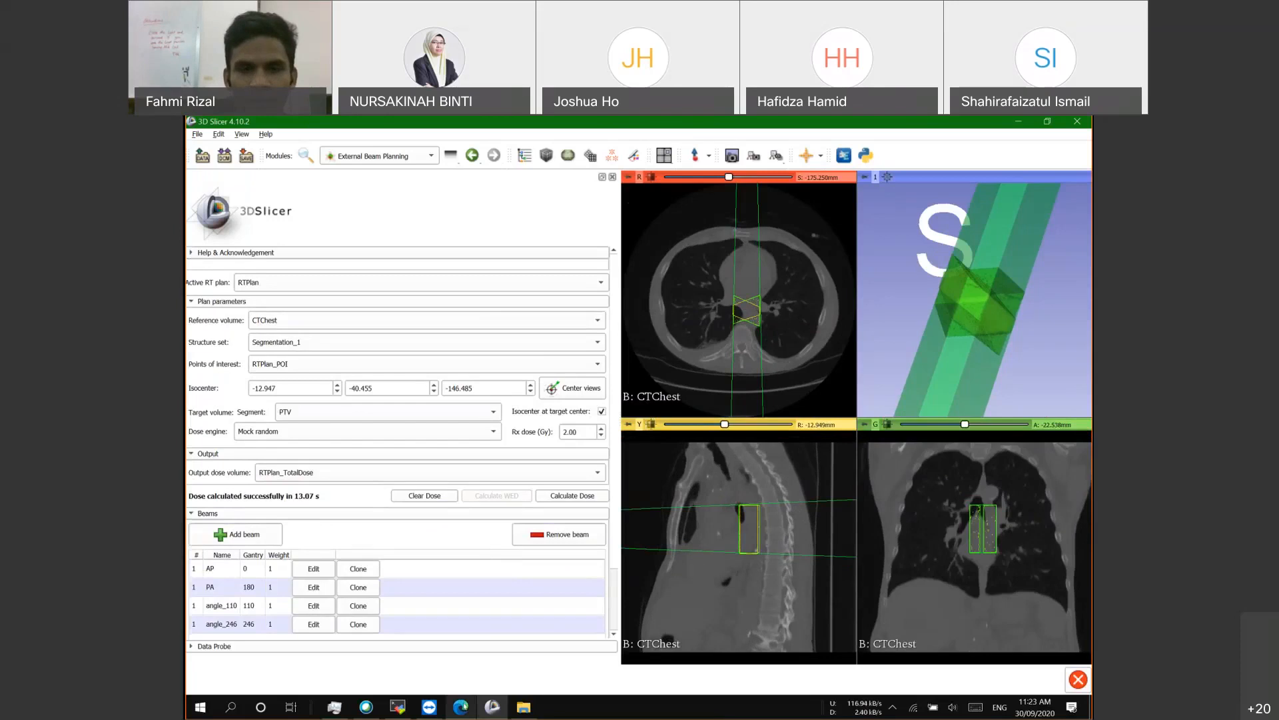
pyautogui.scroll(-14, 840, 545)
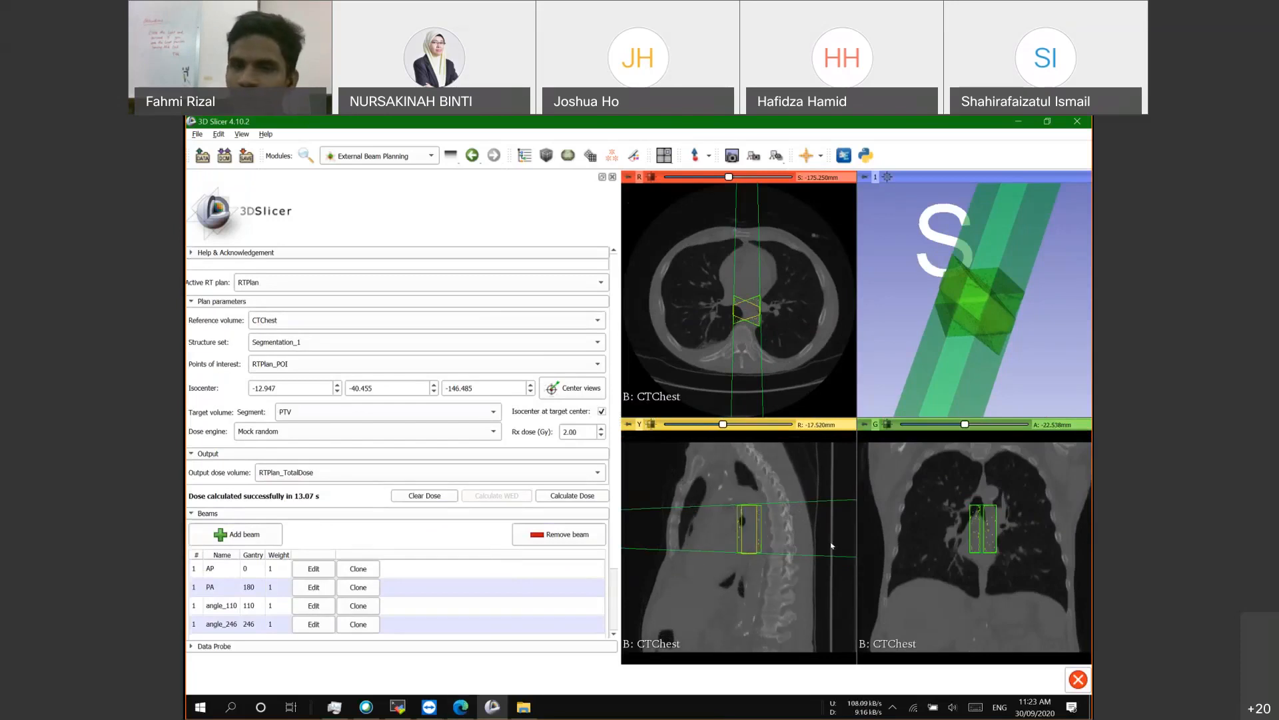
pyautogui.scroll(-5, 832, 545)
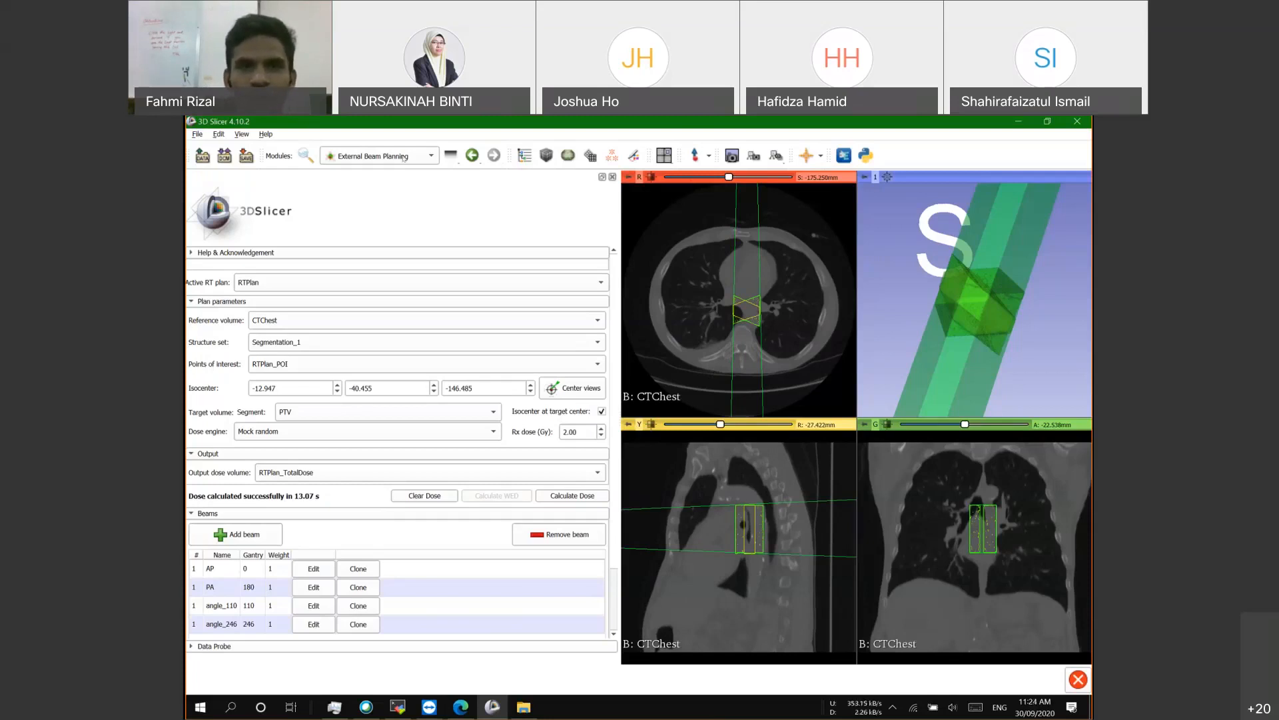
pyautogui.click(447, 156)
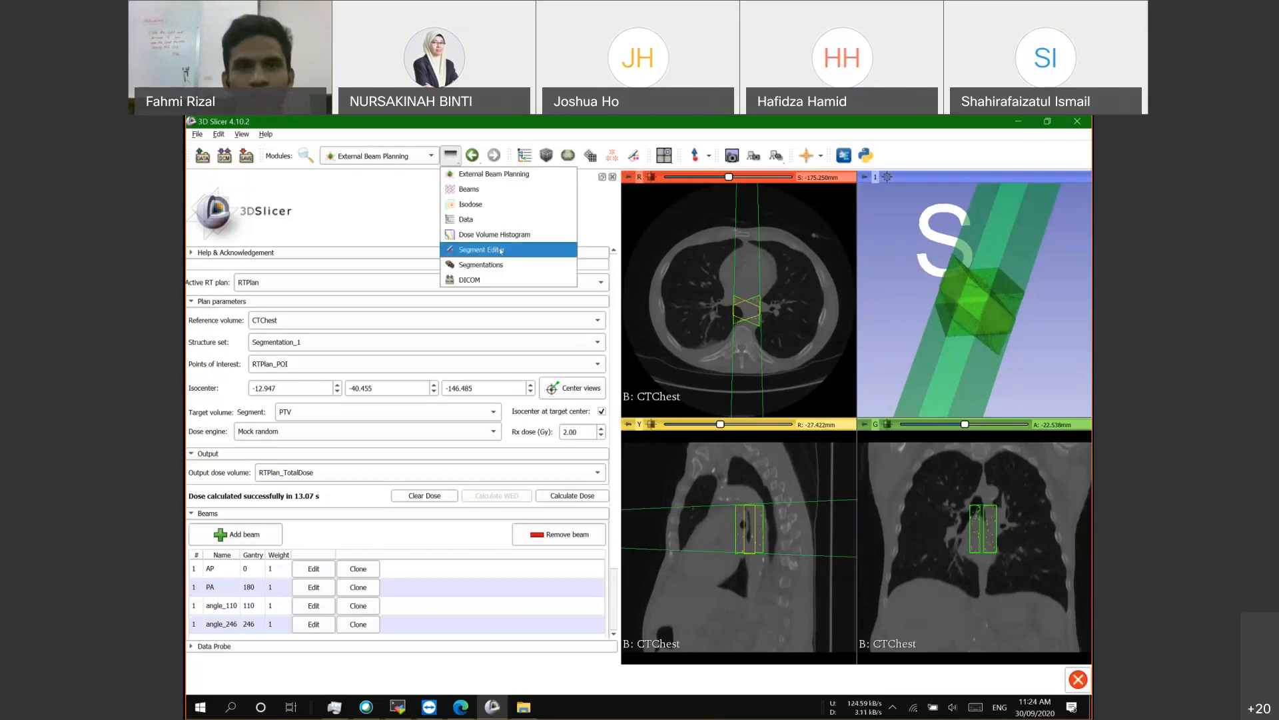
pyautogui.click(466, 219)
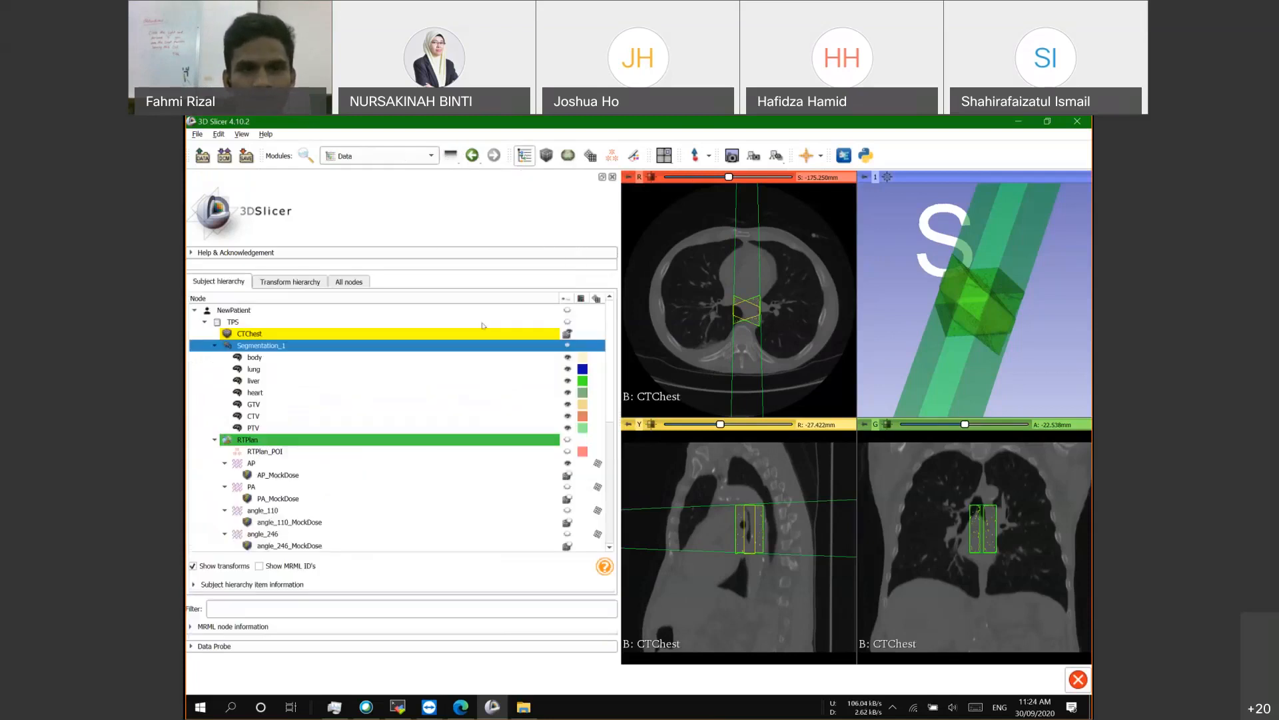
# Step: Hide the CTChest volume and the AP beam using their eye icons in the subject hierarchy
pyautogui.click(567, 333)
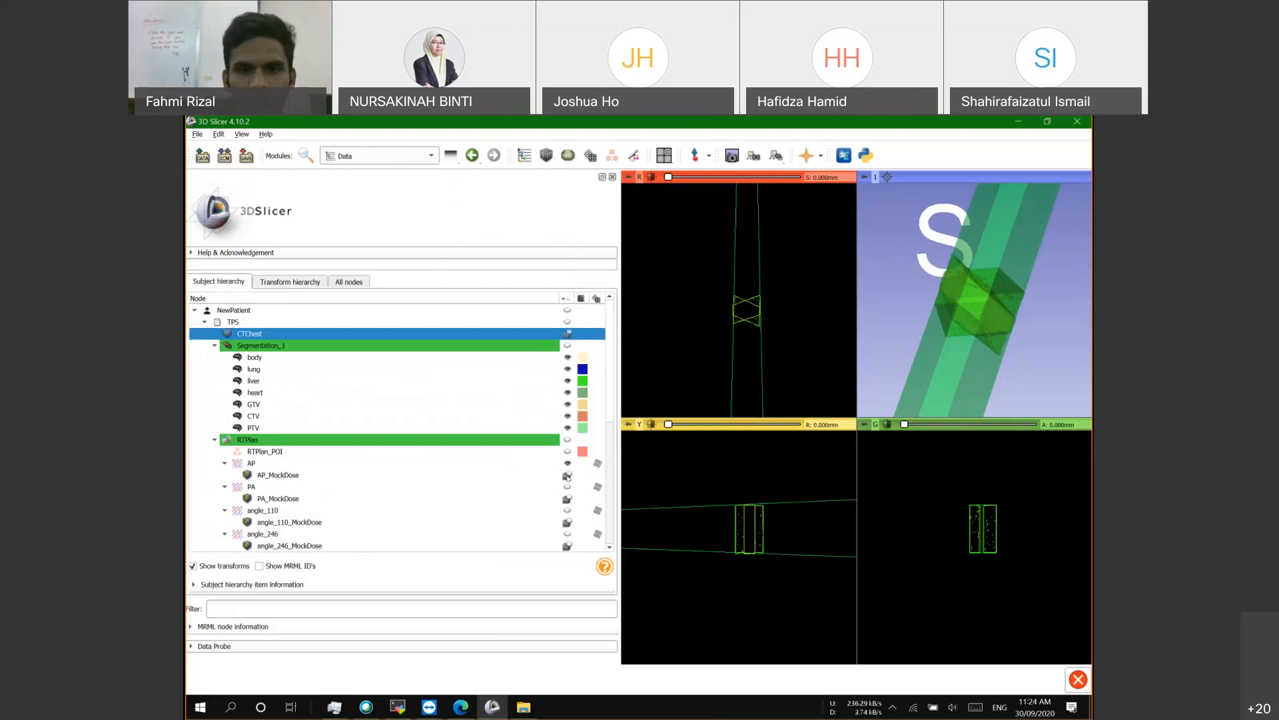
pyautogui.click(567, 475)
pyautogui.click(567, 475)
pyautogui.click(568, 463)
pyautogui.click(567, 534)
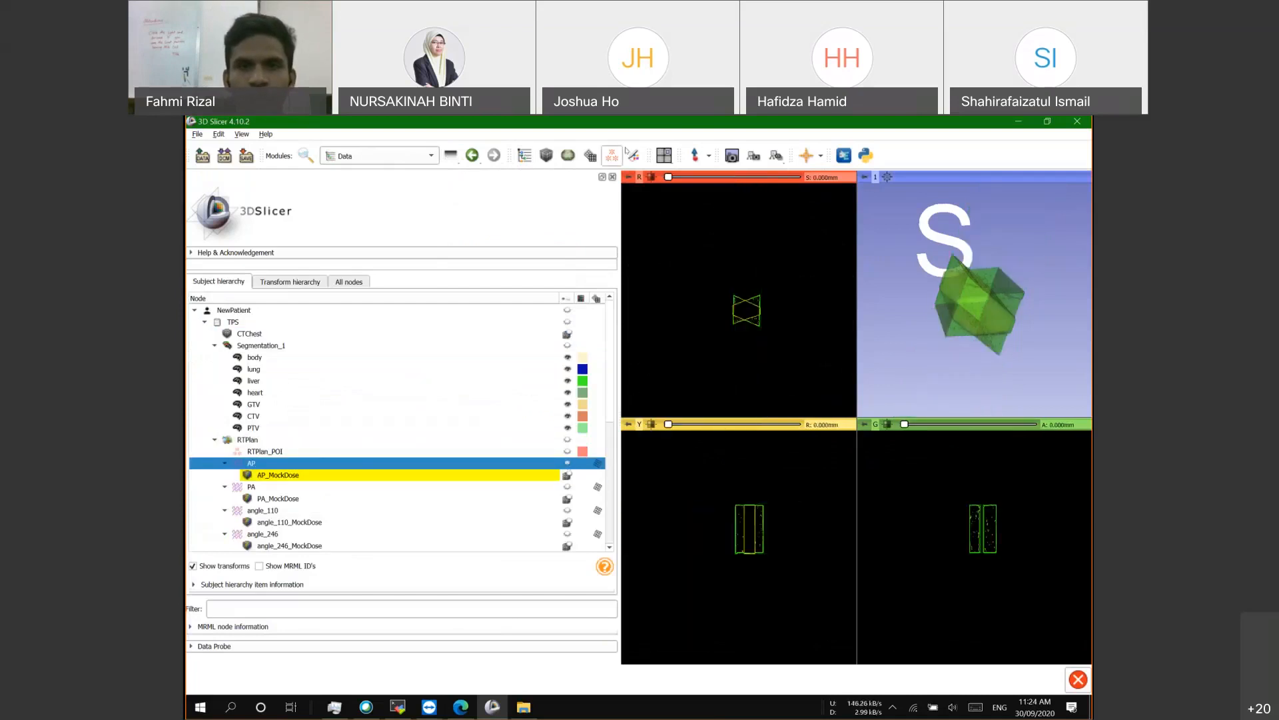
pyautogui.click(450, 156)
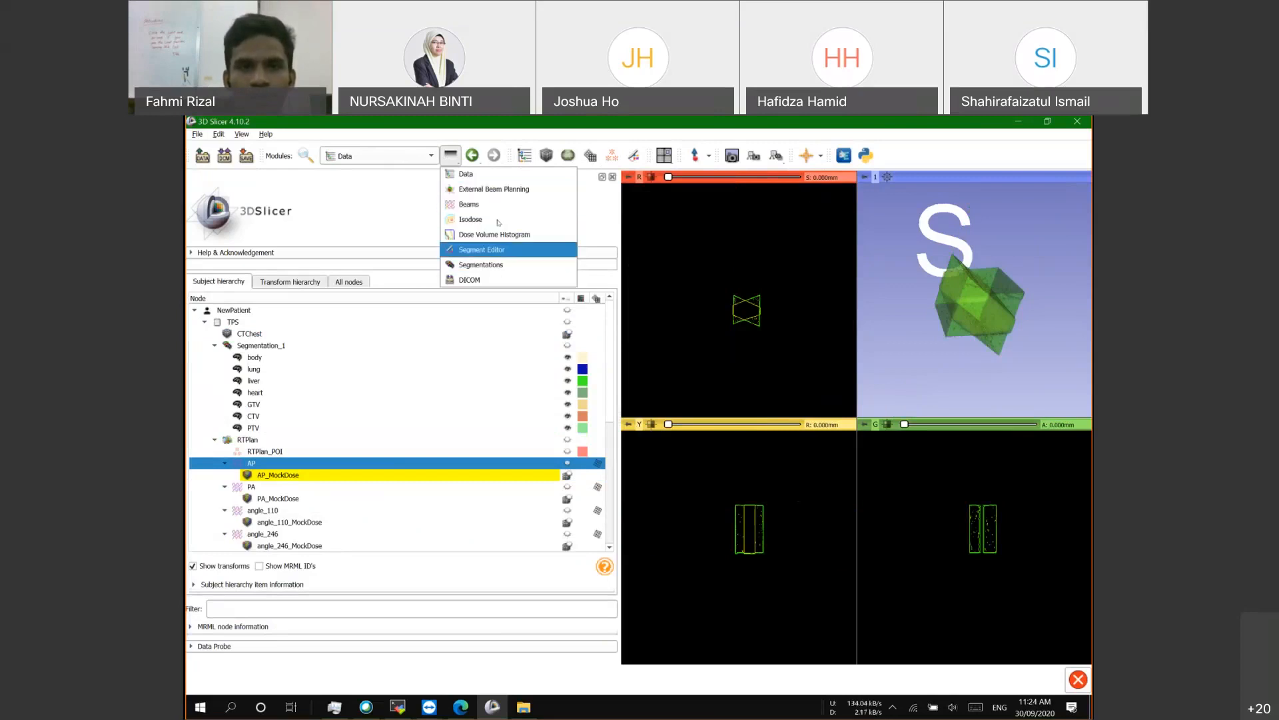
pyautogui.click(409, 199)
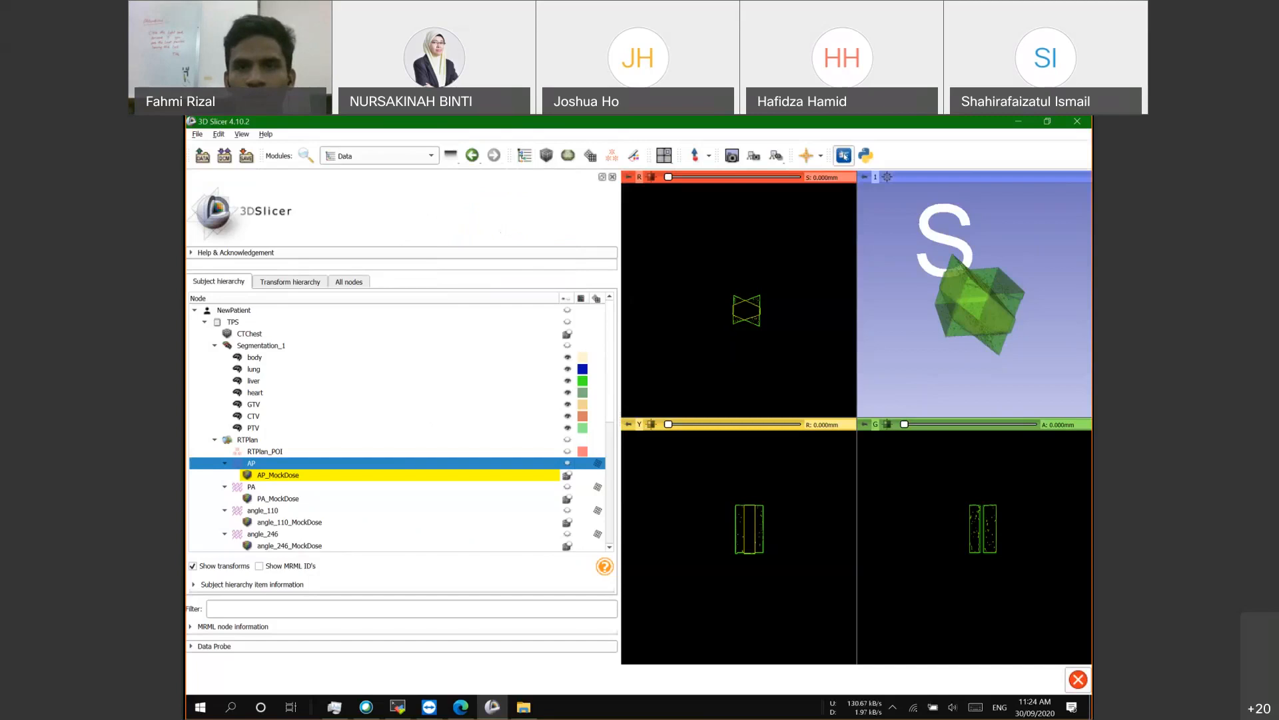
# Step: Search the Extensions Manager catalogue for 'slicerrt' and open the SlicerRT details page
pyautogui.click(845, 157)
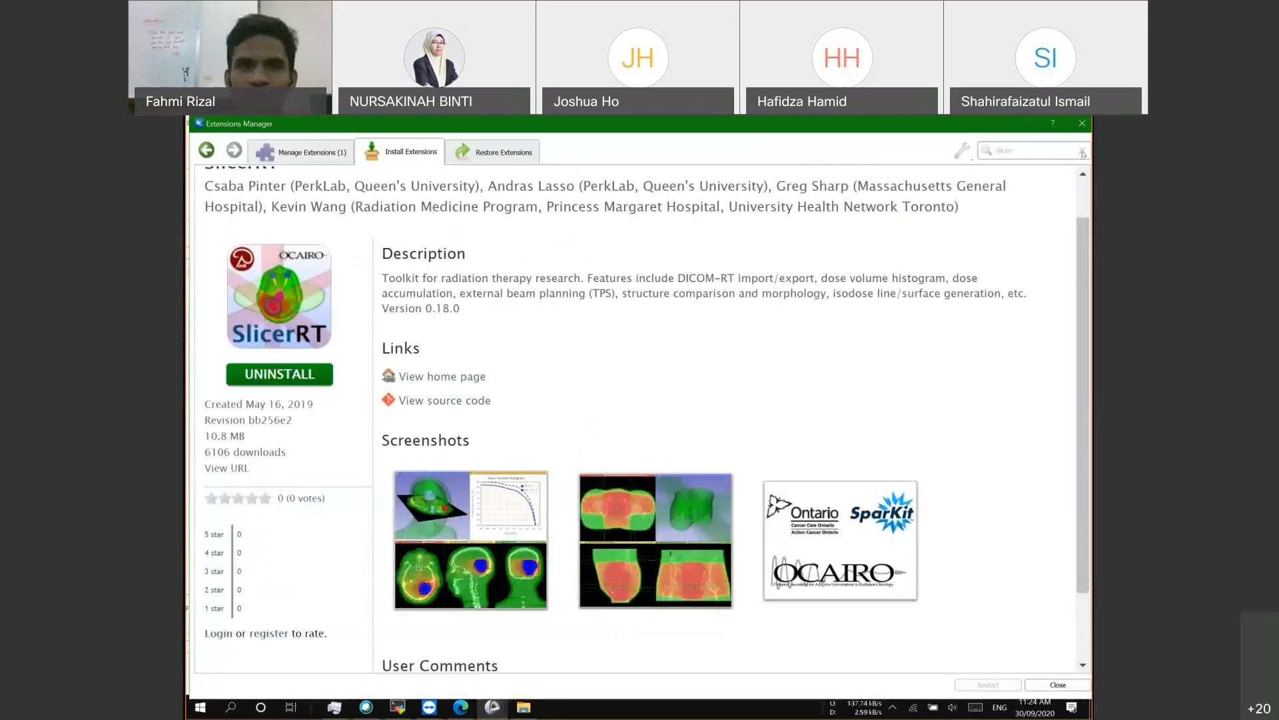
pyautogui.scroll(2, 311, 206)
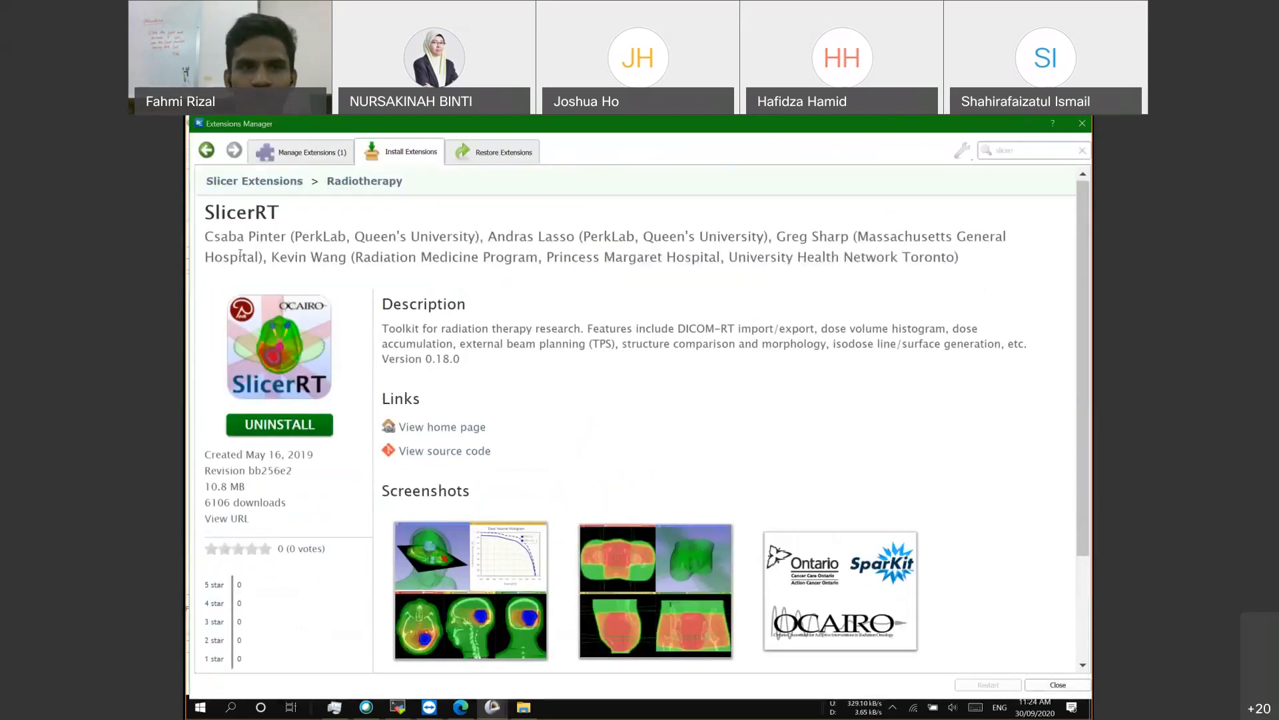
pyautogui.click(268, 182)
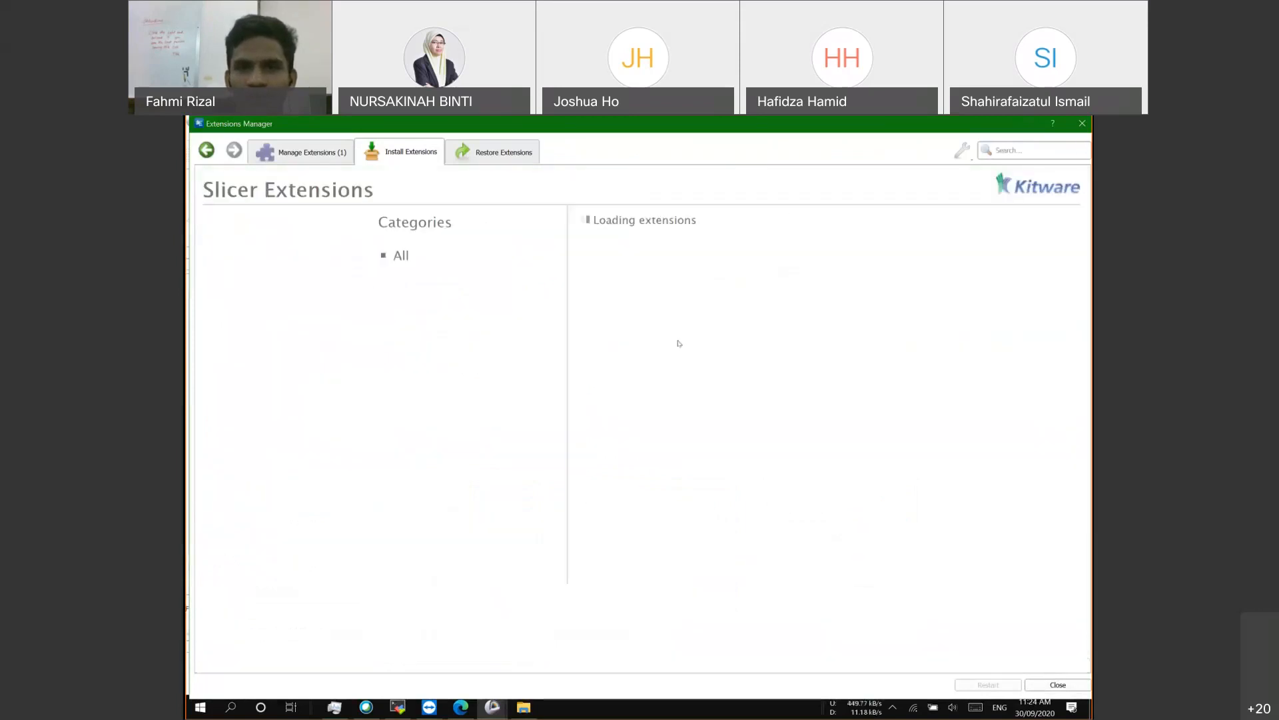
pyautogui.scroll(-1, 740, 393)
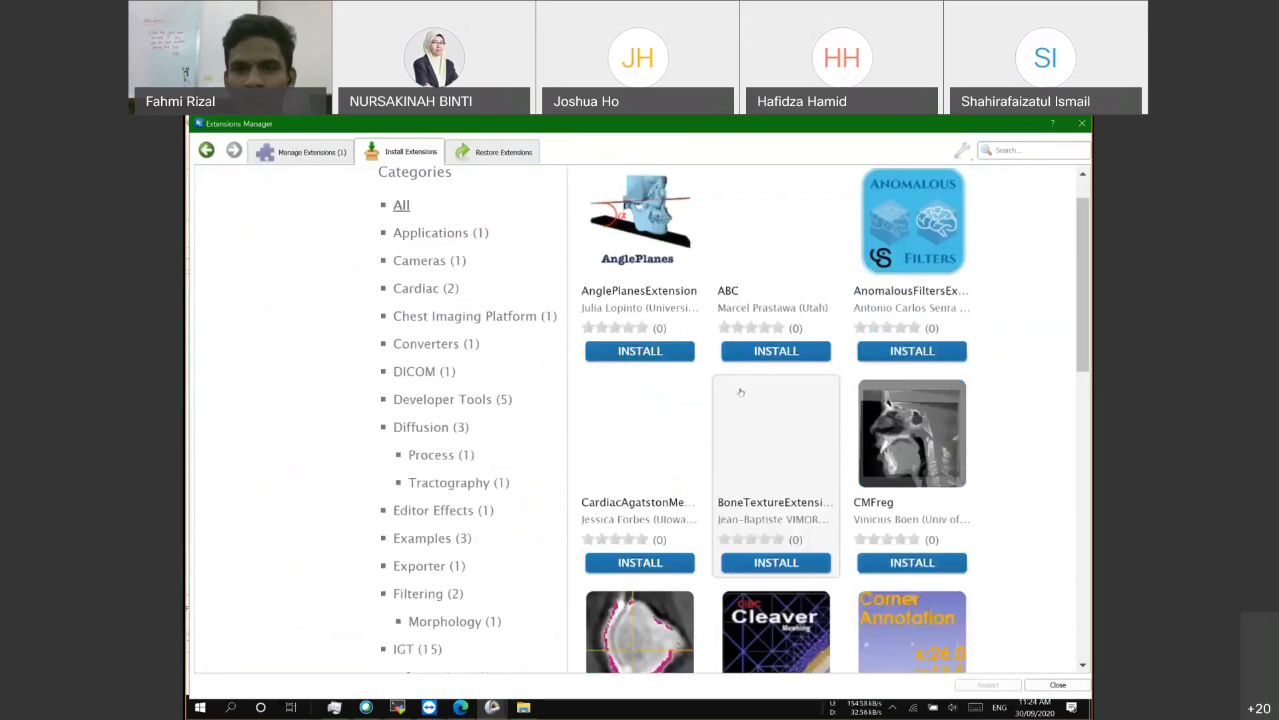
pyautogui.scroll(-12, 740, 393)
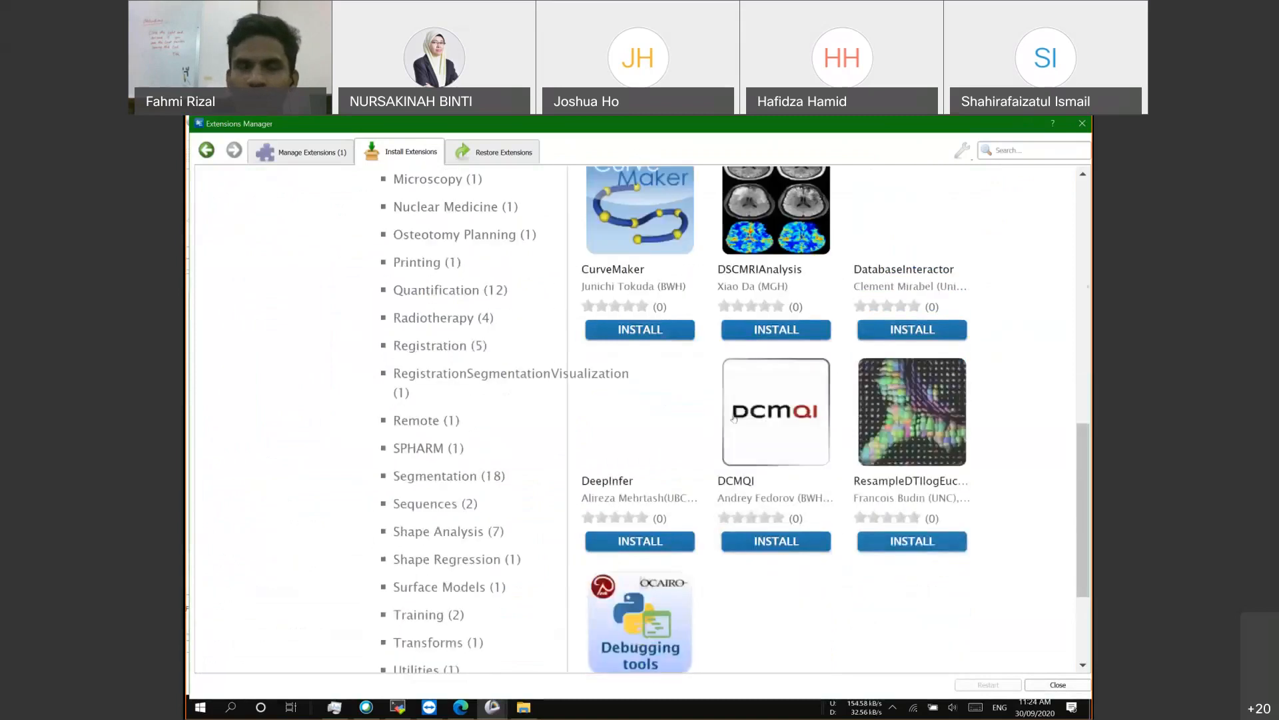
pyautogui.scroll(8, 734, 418)
pyautogui.write('sl')
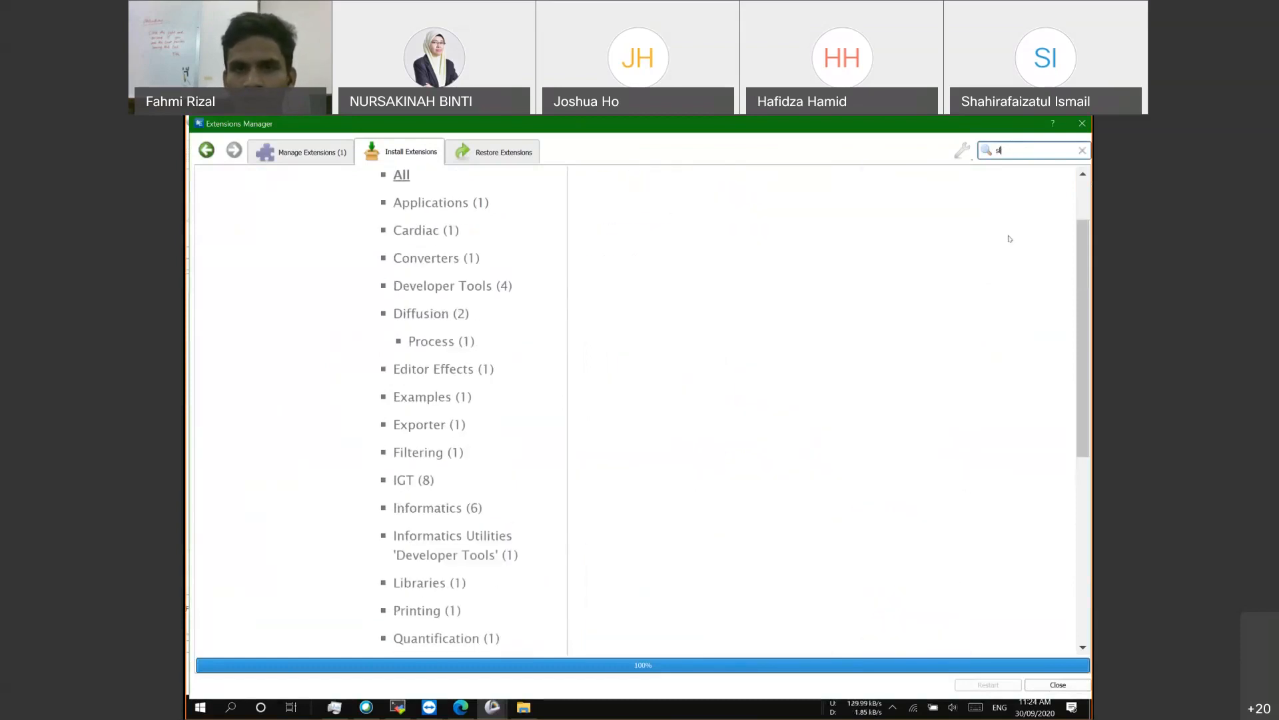
pyautogui.write('icerrt')
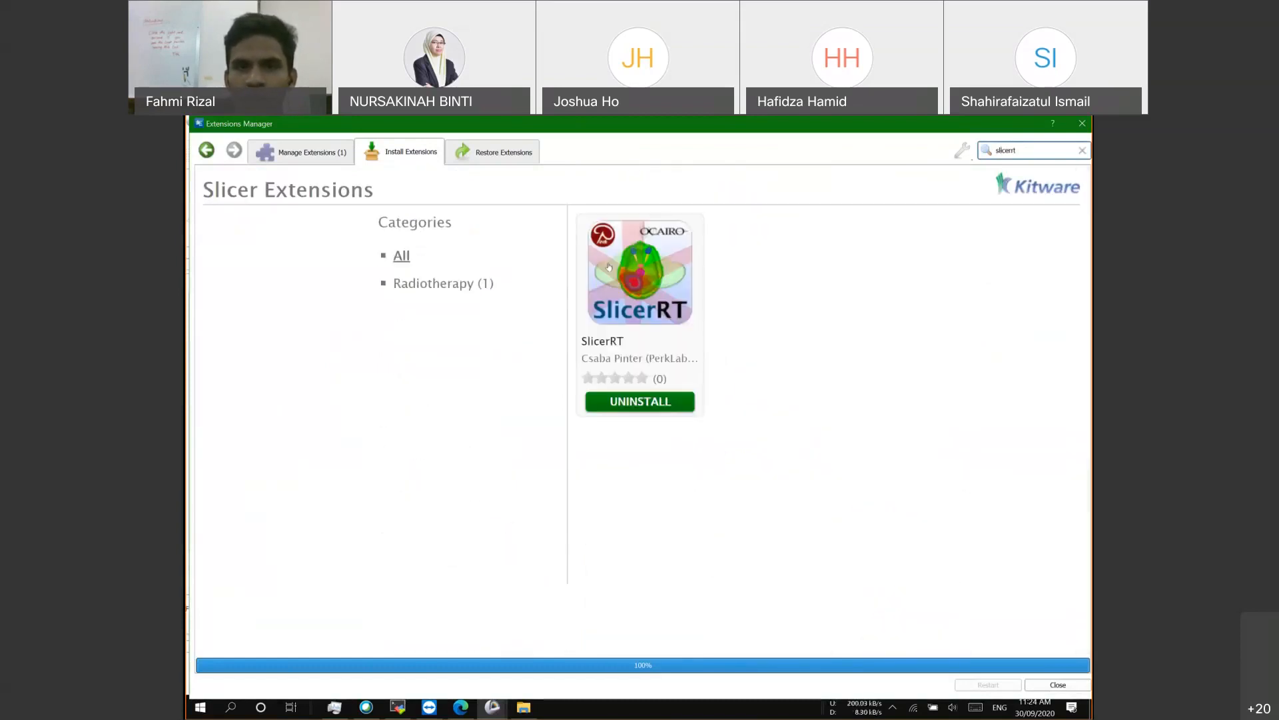
pyautogui.click(606, 342)
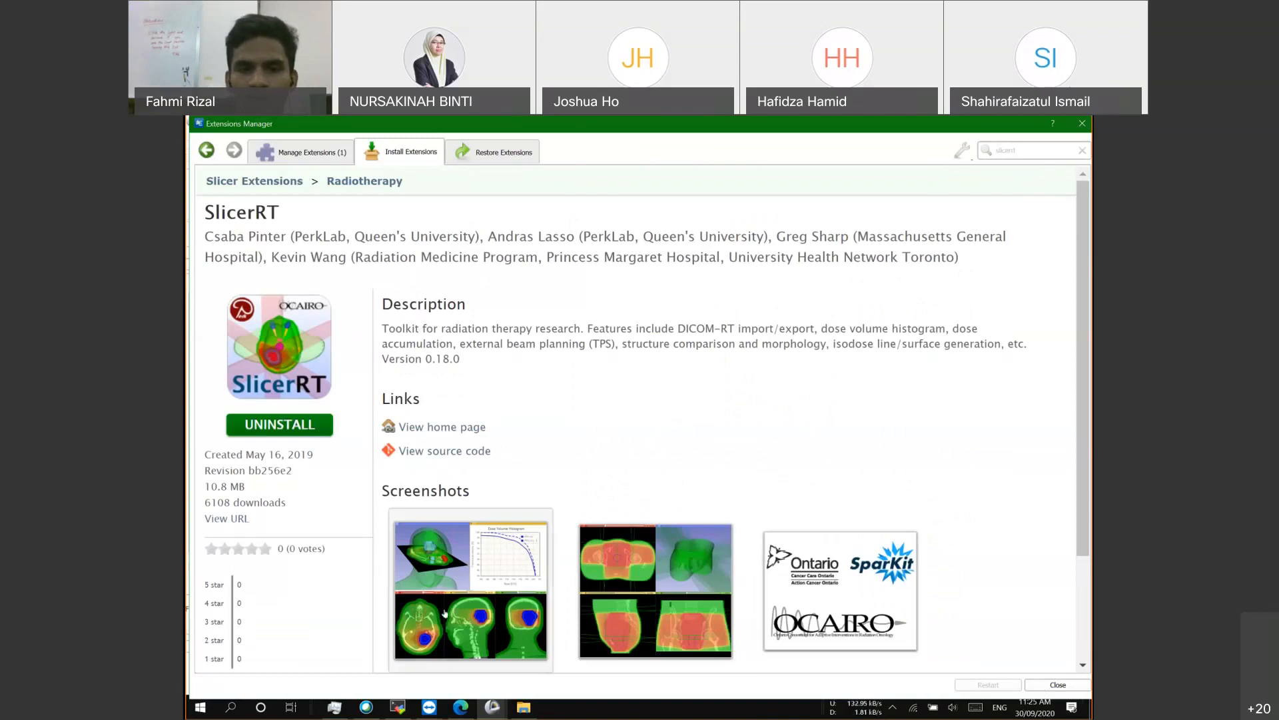
pyautogui.click(459, 708)
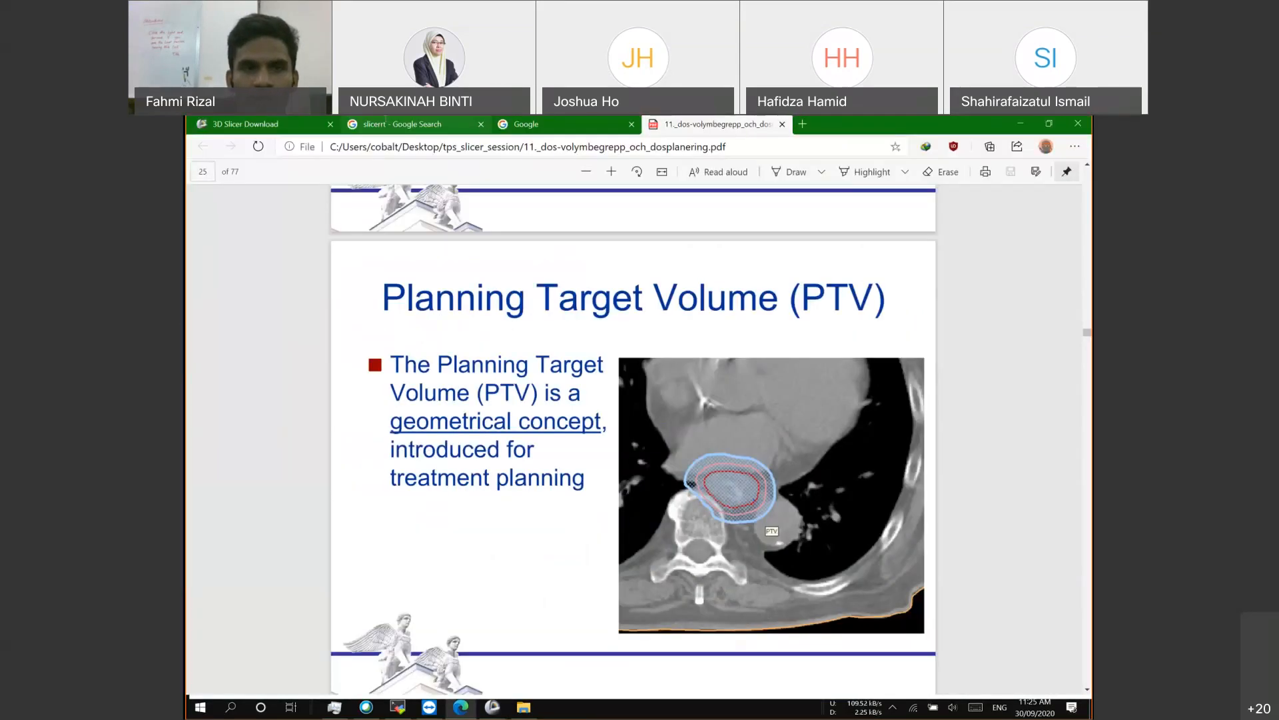
# Step: Follow the slicerrt search result to the SlicerRT site and its slicer.org docs, then open Tutorials
pyautogui.click(393, 124)
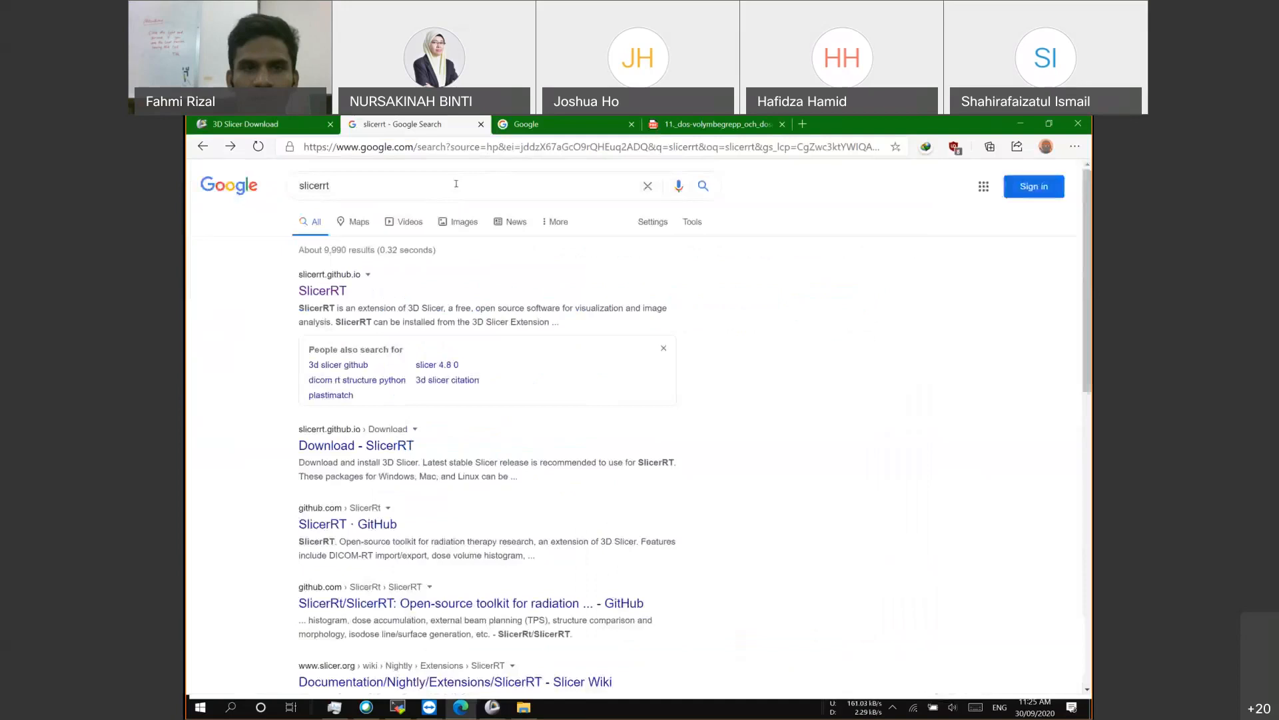
pyautogui.click(378, 281)
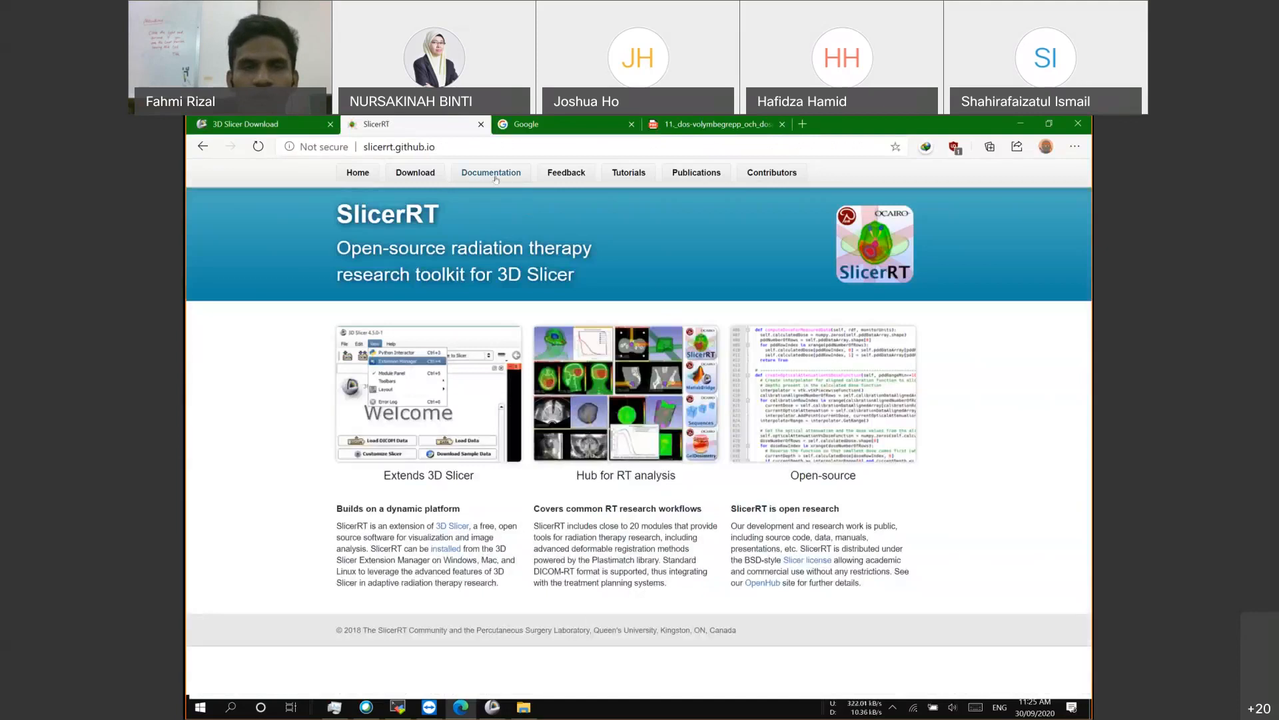
pyautogui.click(462, 331)
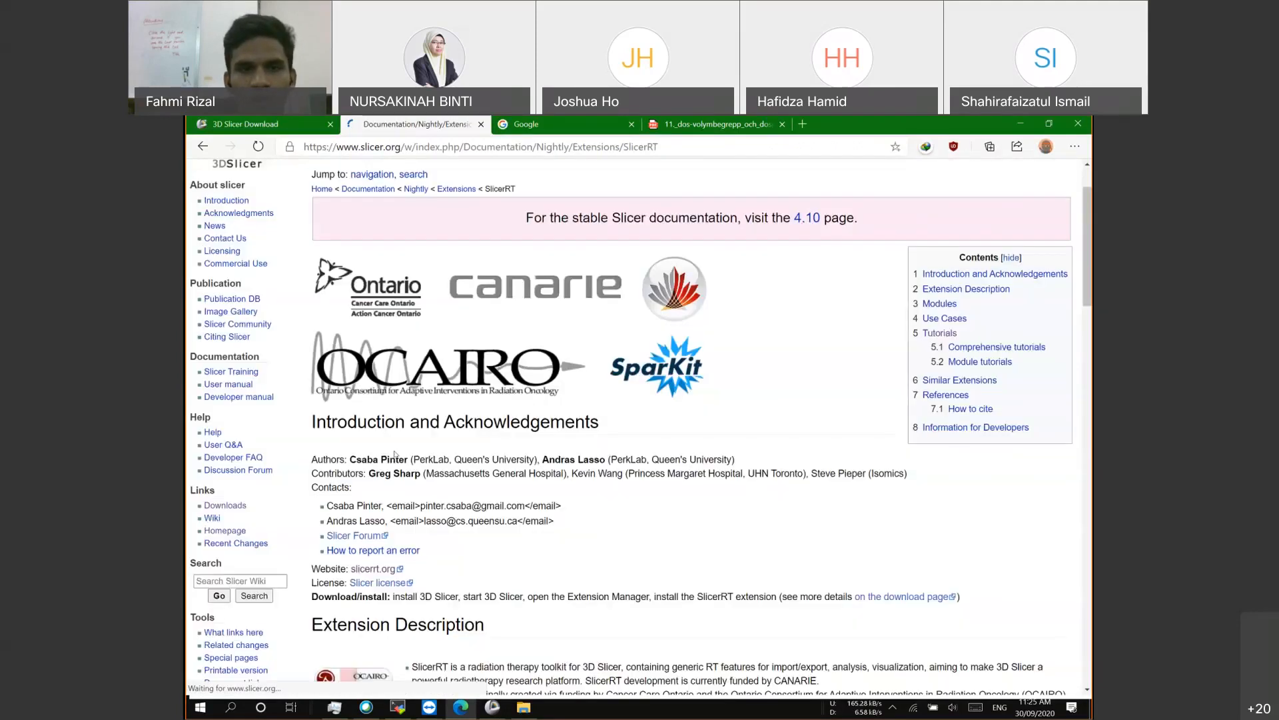
pyautogui.scroll(-5, 411, 335)
pyautogui.scroll(-3, 412, 335)
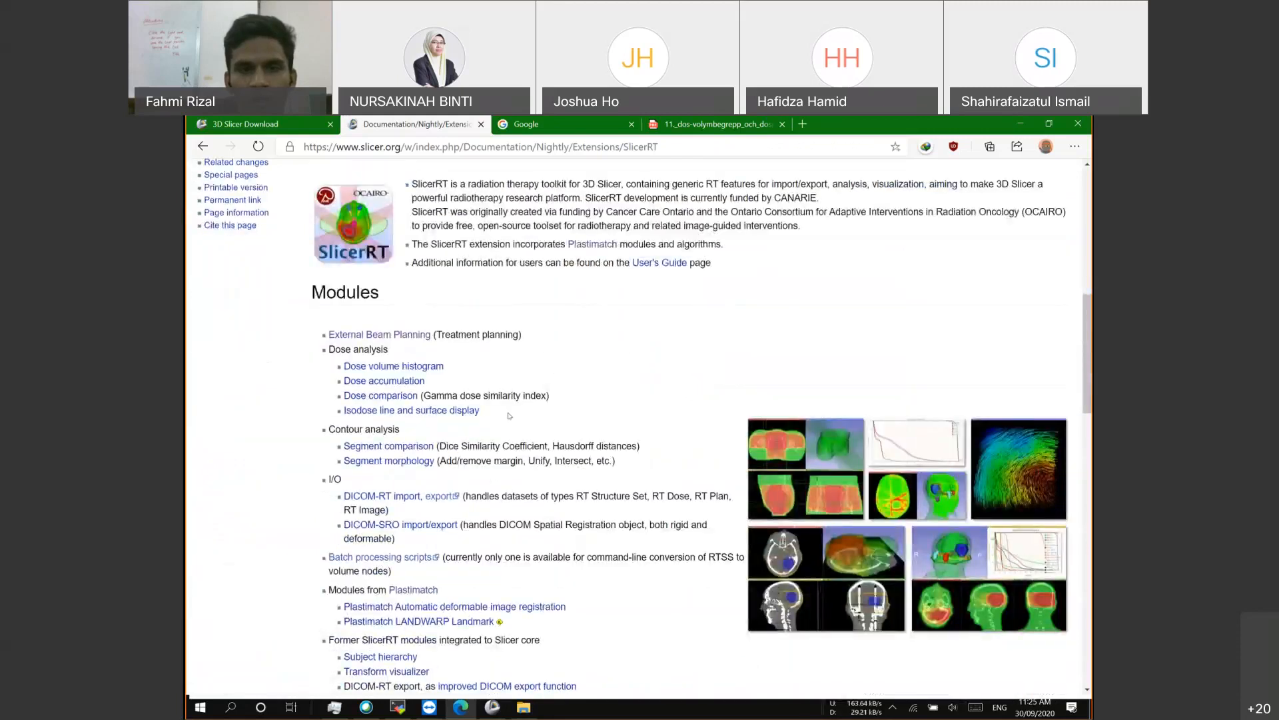
pyautogui.scroll(-2, 508, 416)
pyautogui.scroll(8, 533, 433)
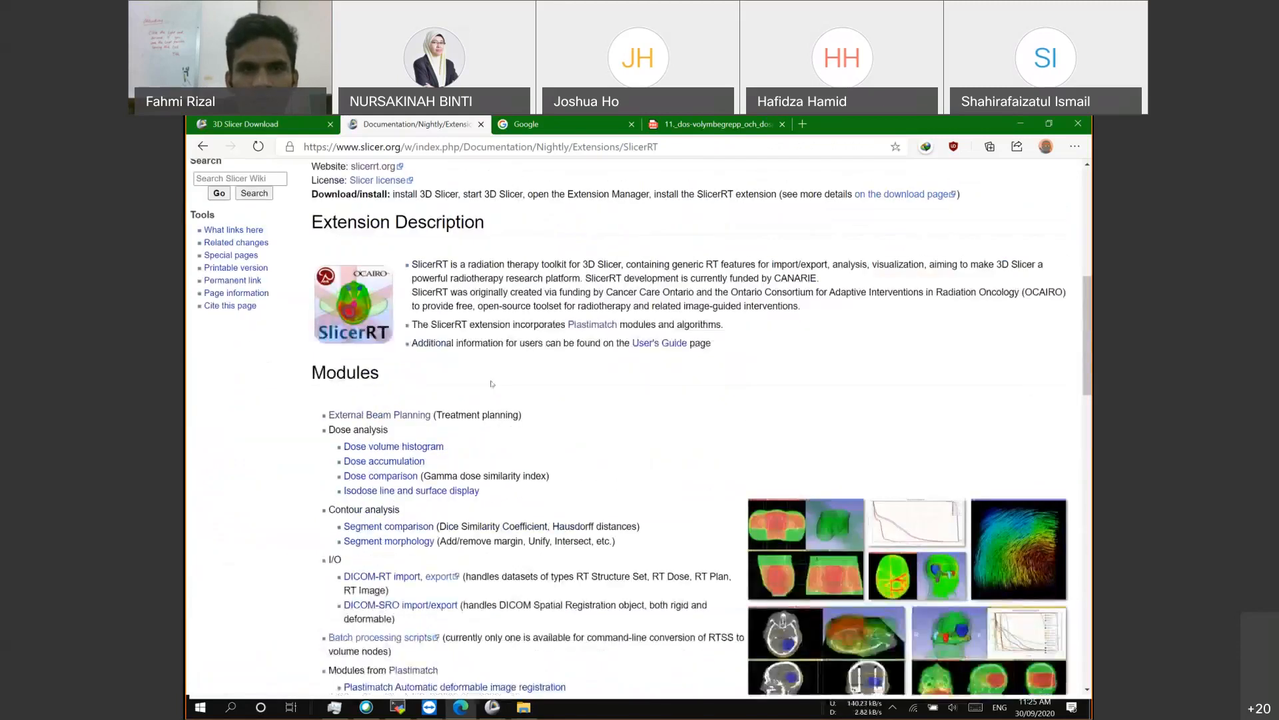
pyautogui.scroll(2, 548, 451)
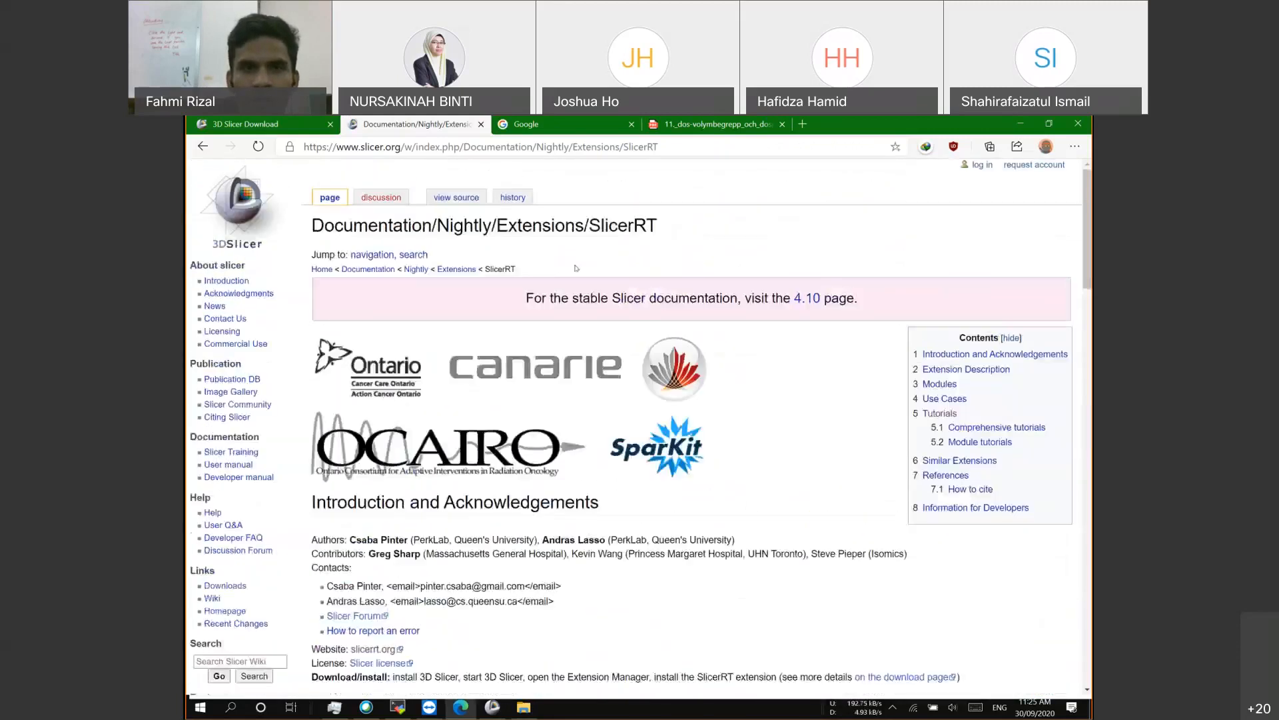
pyautogui.click(203, 143)
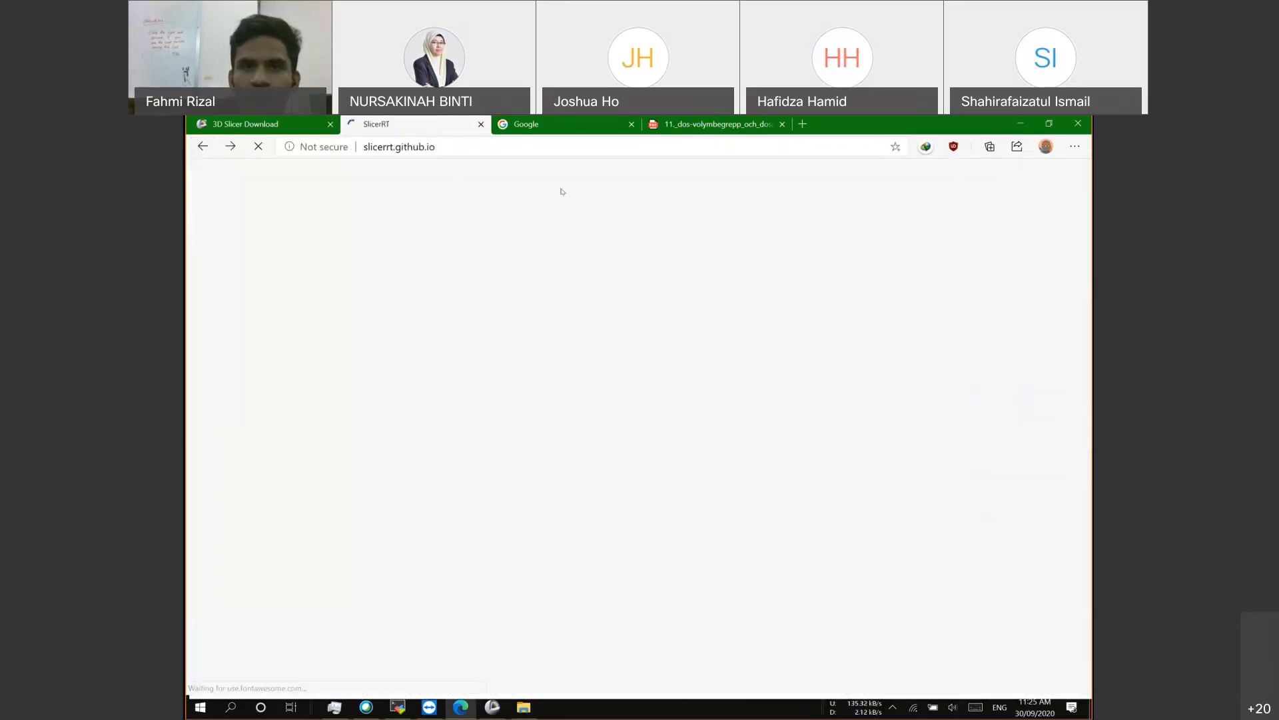
pyautogui.click(630, 175)
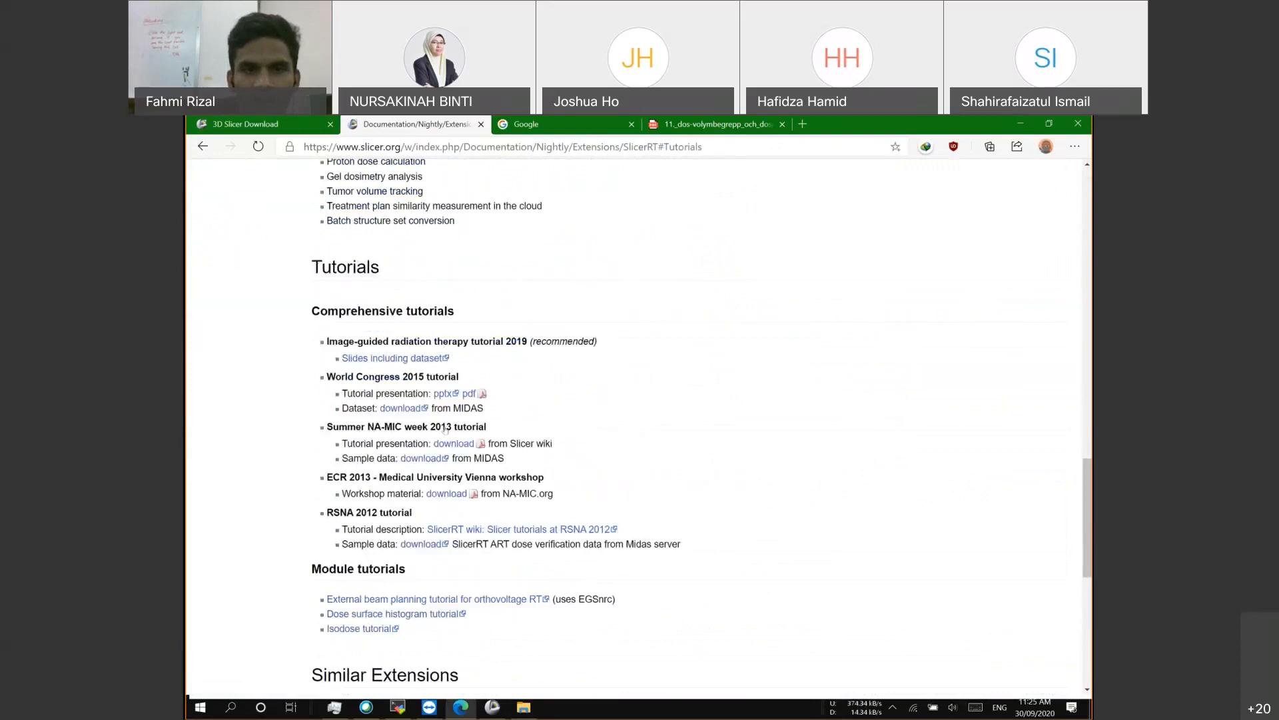
pyautogui.moveTo(328, 342); pyautogui.dragTo(527, 342)
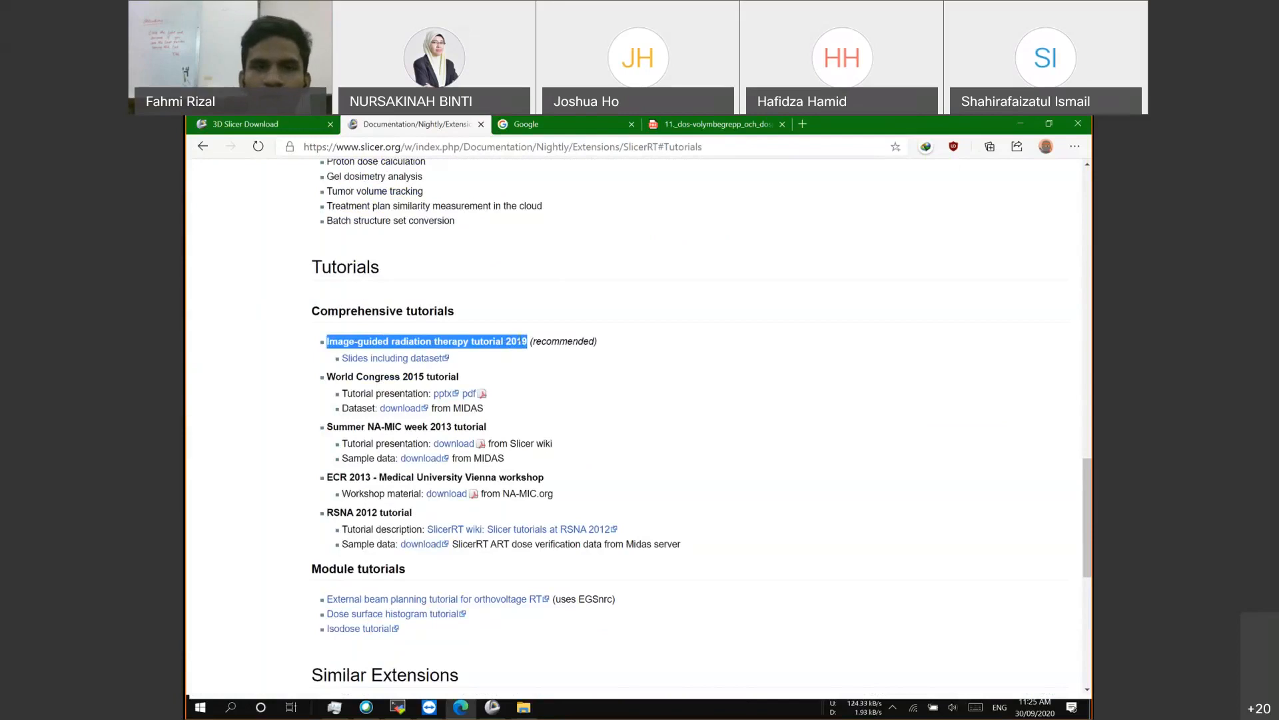
pyautogui.moveTo(326, 342)
pyautogui.mouseDown()
pyautogui.moveTo(508, 341)
pyautogui.moveTo(330, 341)
pyautogui.mouseUp()
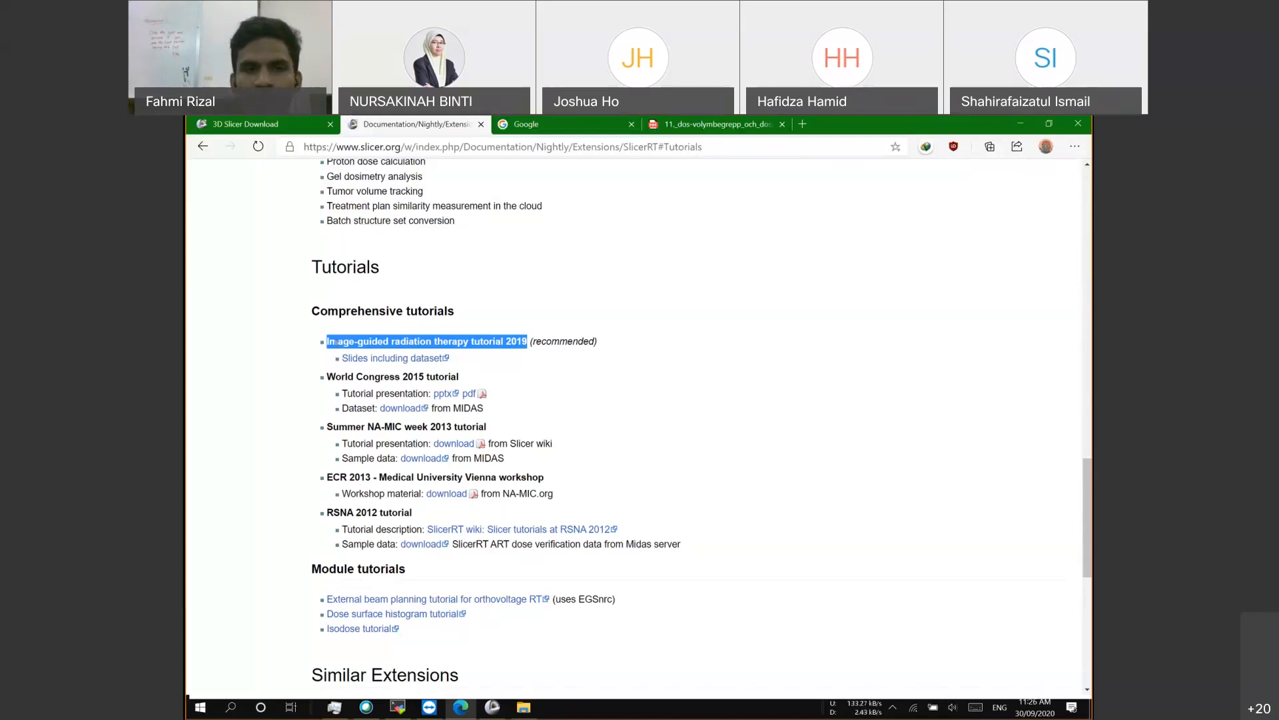
pyautogui.doubleClick(336, 341)
pyautogui.moveTo(335, 342); pyautogui.dragTo(403, 338)
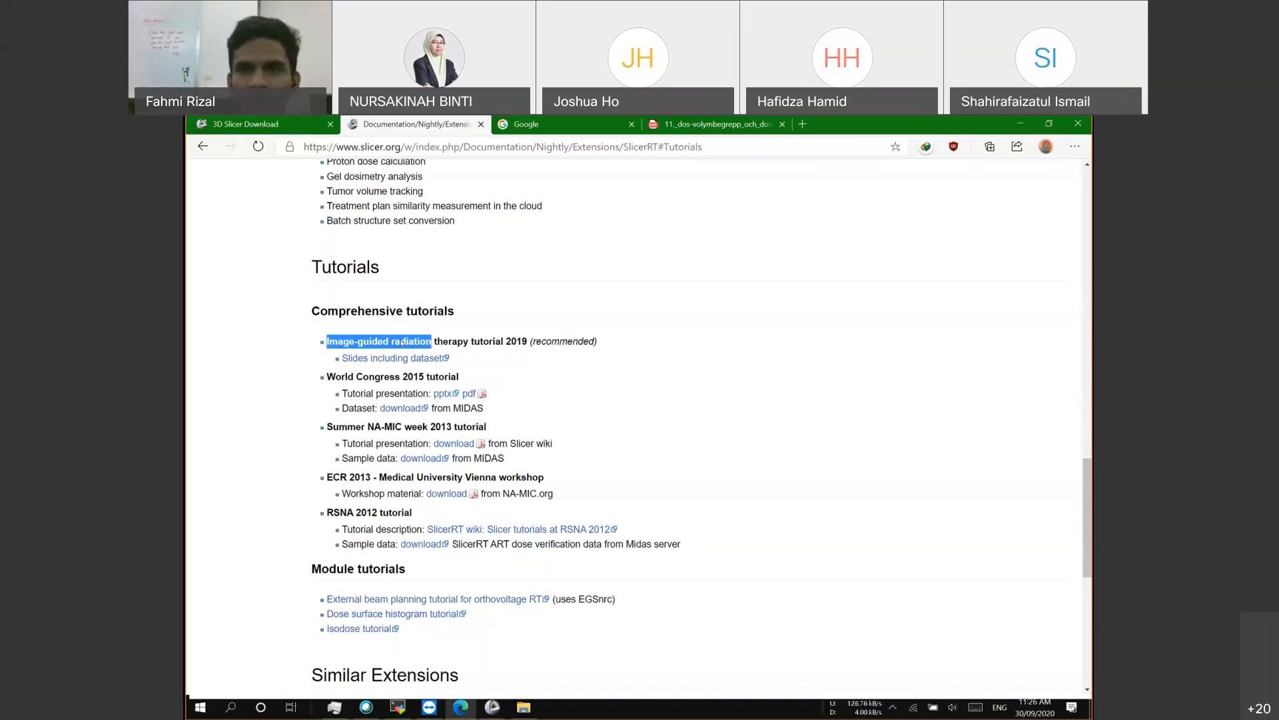
pyautogui.moveTo(350, 334); pyautogui.dragTo(305, 331)
pyautogui.doubleClick(516, 341)
pyautogui.scroll(-2, 237, 403)
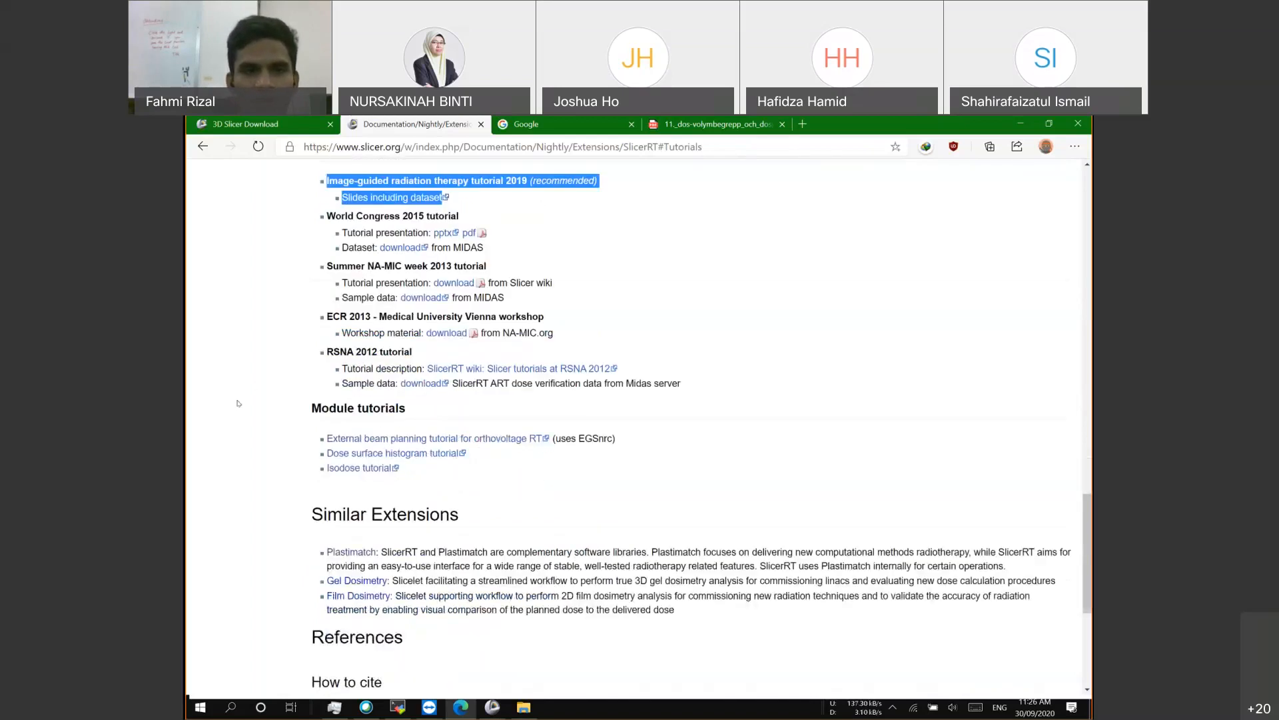
pyautogui.scroll(3, 237, 404)
pyautogui.click(235, 408)
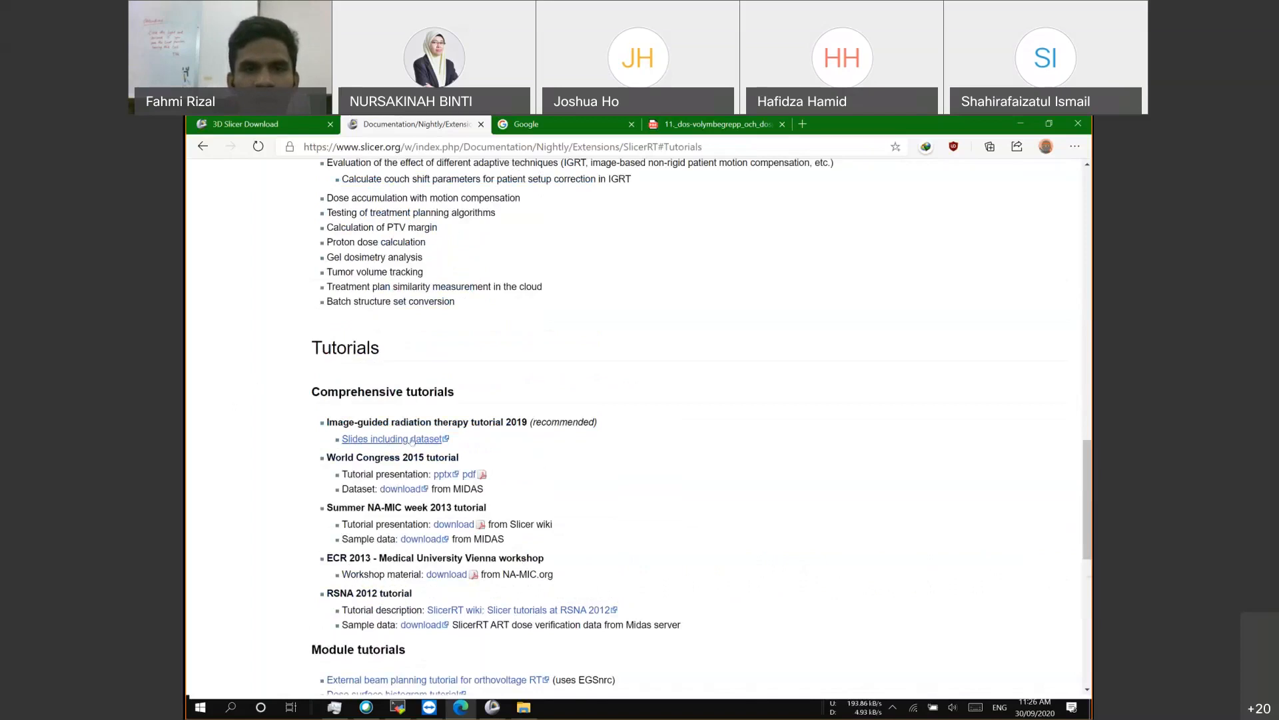
pyautogui.scroll(-1, 412, 440)
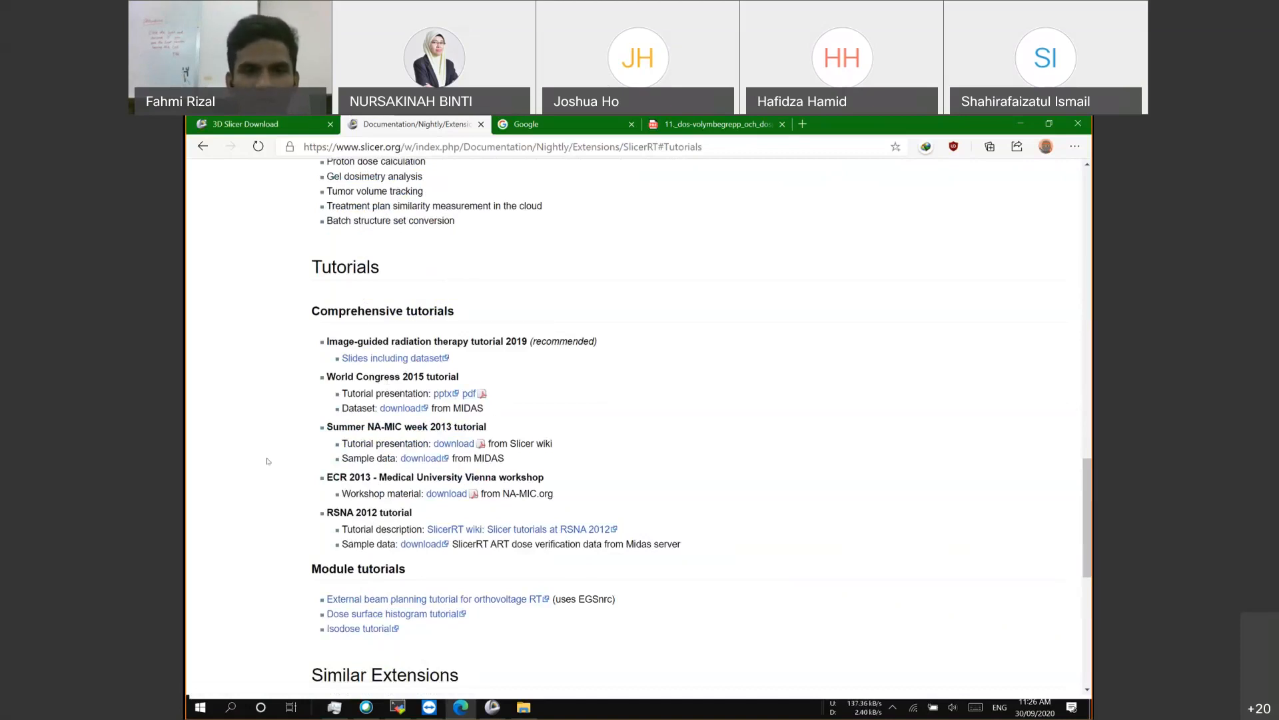
pyautogui.scroll(-1, 271, 492)
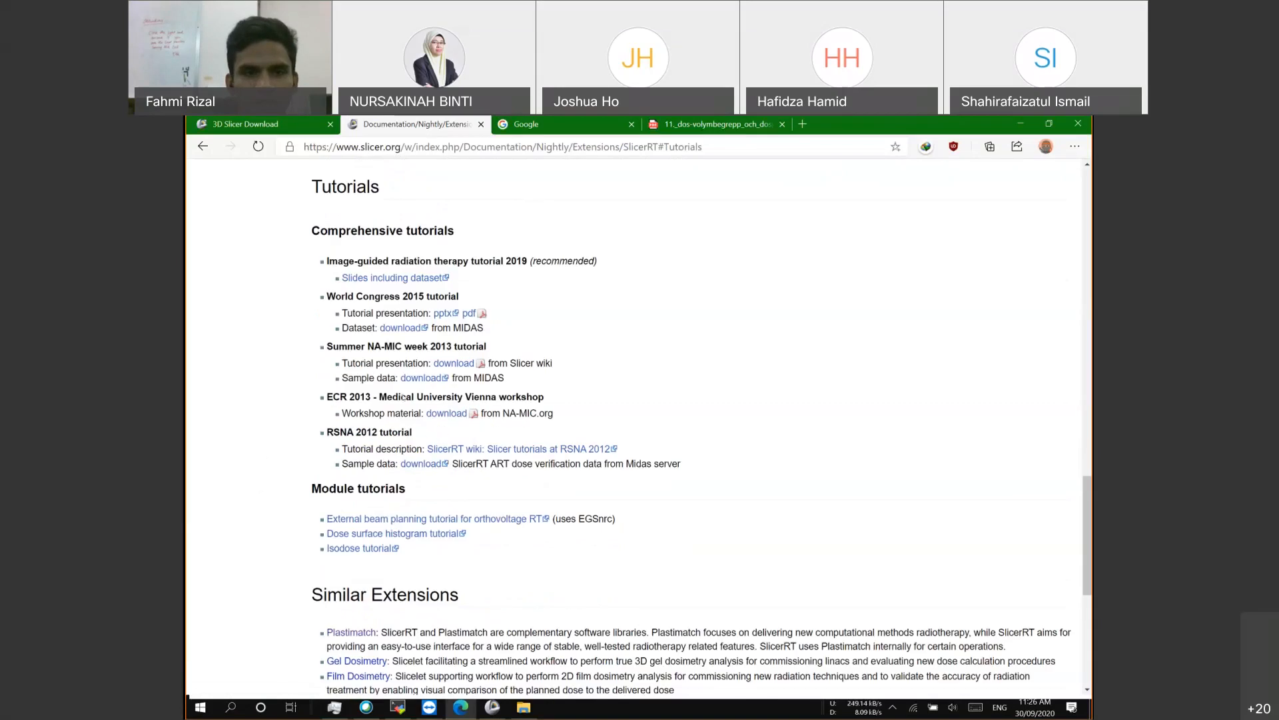
pyautogui.scroll(-1, 351, 441)
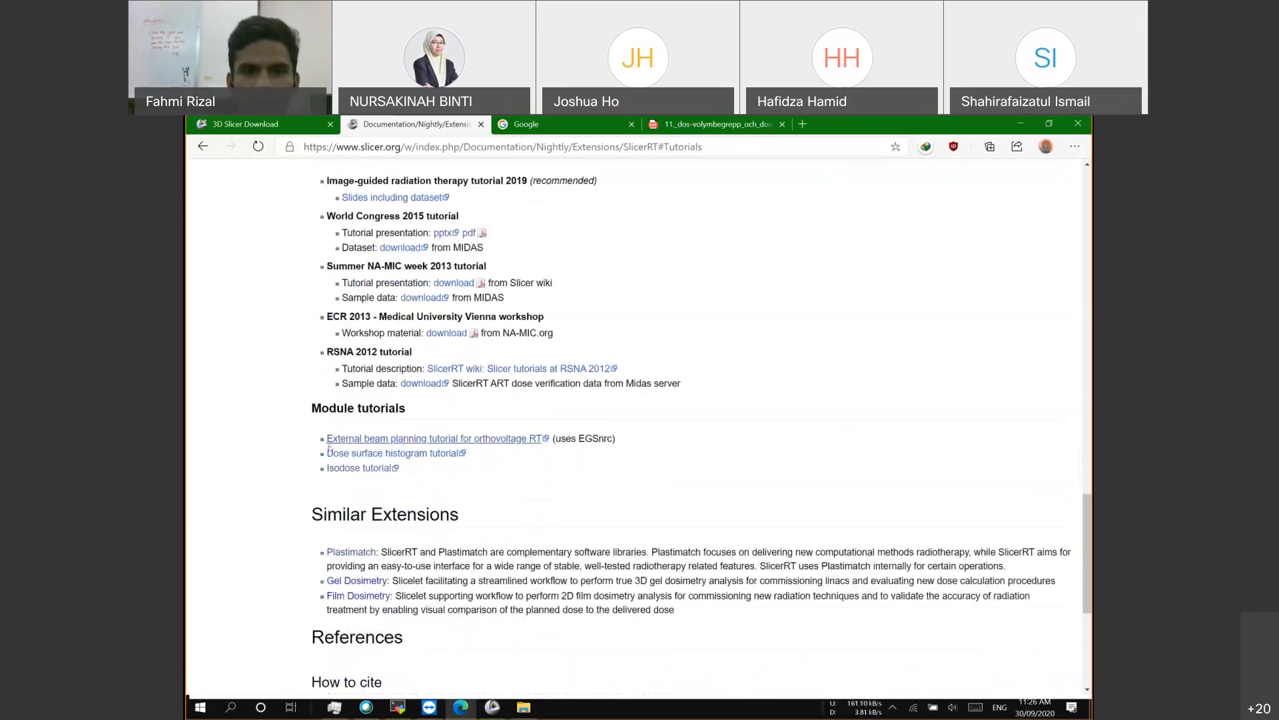
pyautogui.click(390, 441)
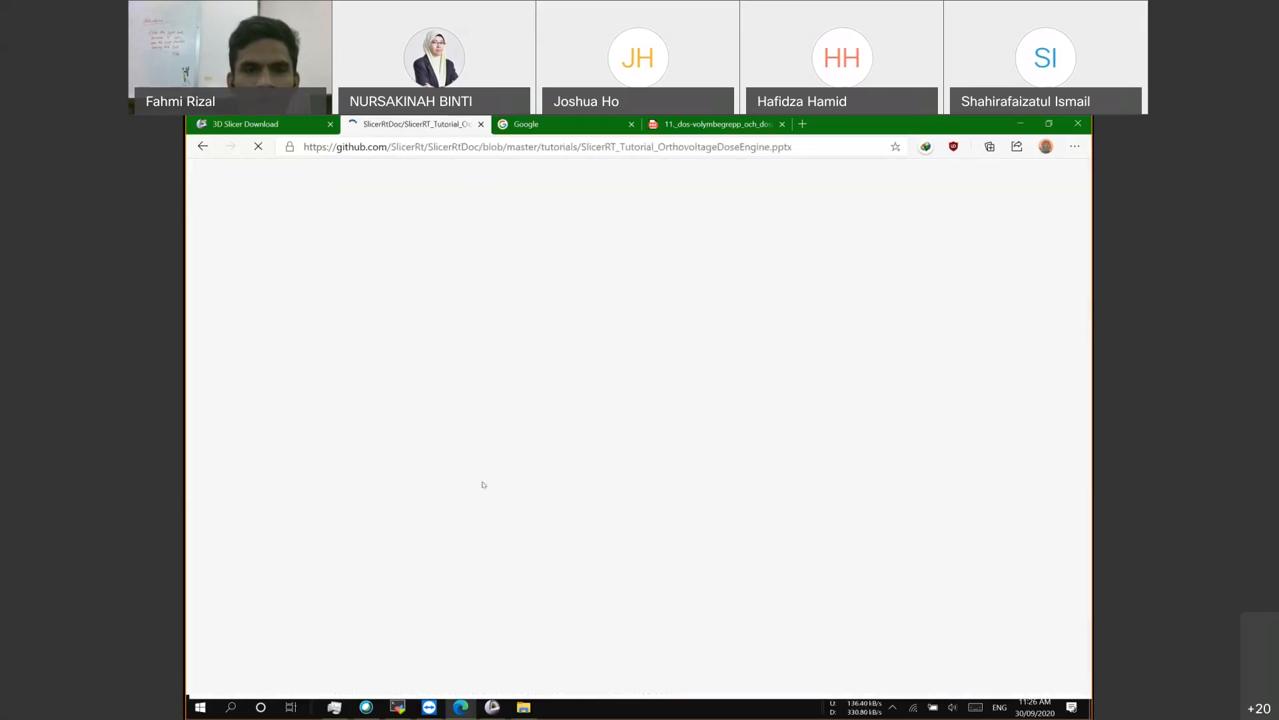
pyautogui.click(202, 146)
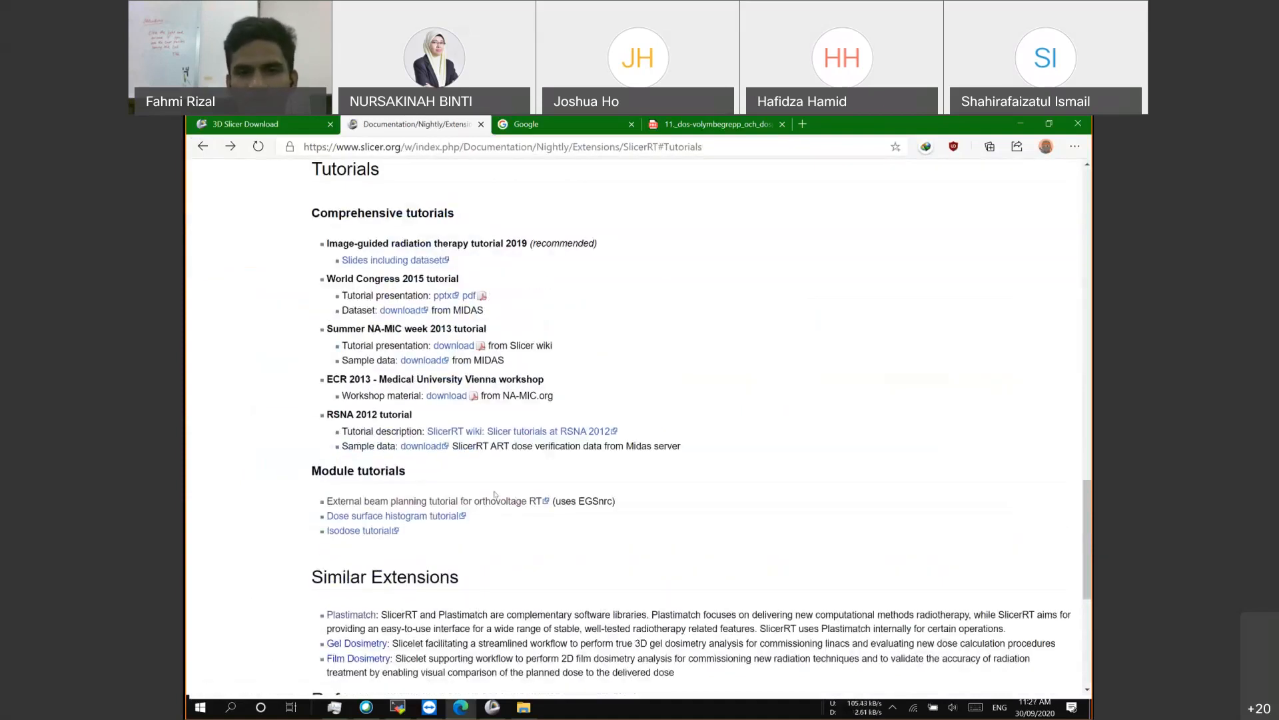
pyautogui.scroll(1, 211, 520)
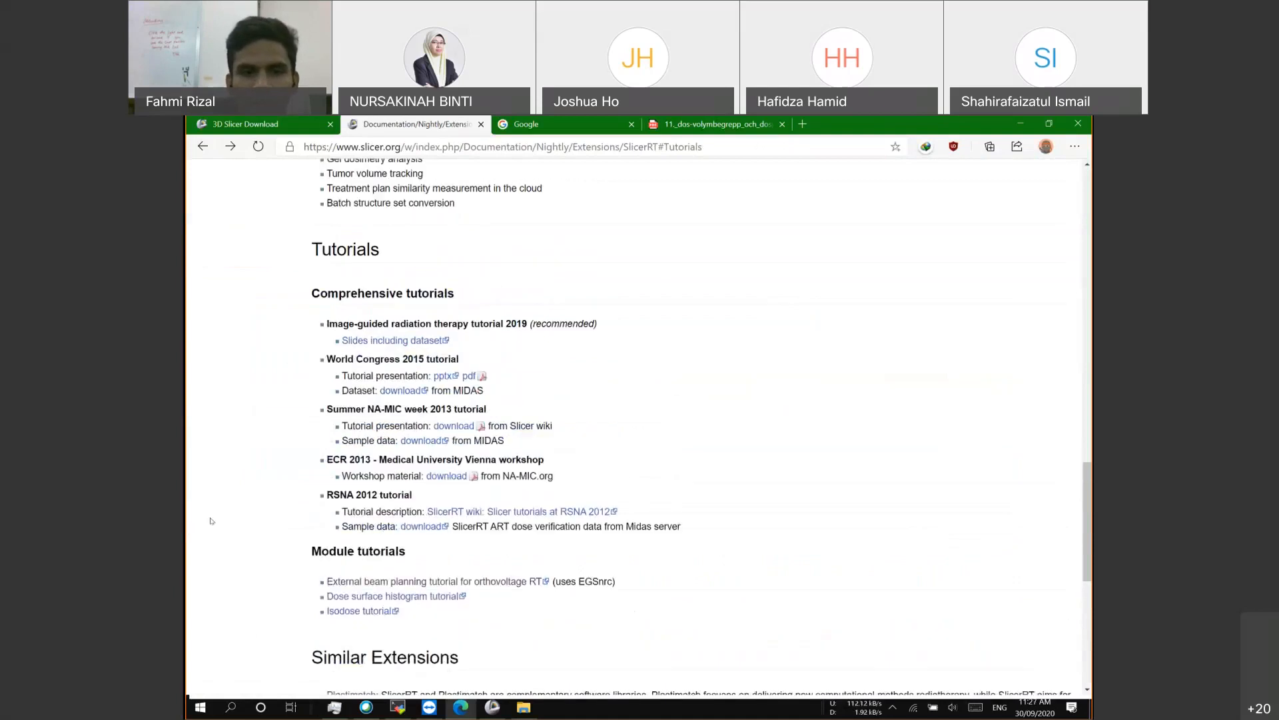
pyautogui.scroll(3, 211, 520)
pyautogui.scroll(-2, 502, 693)
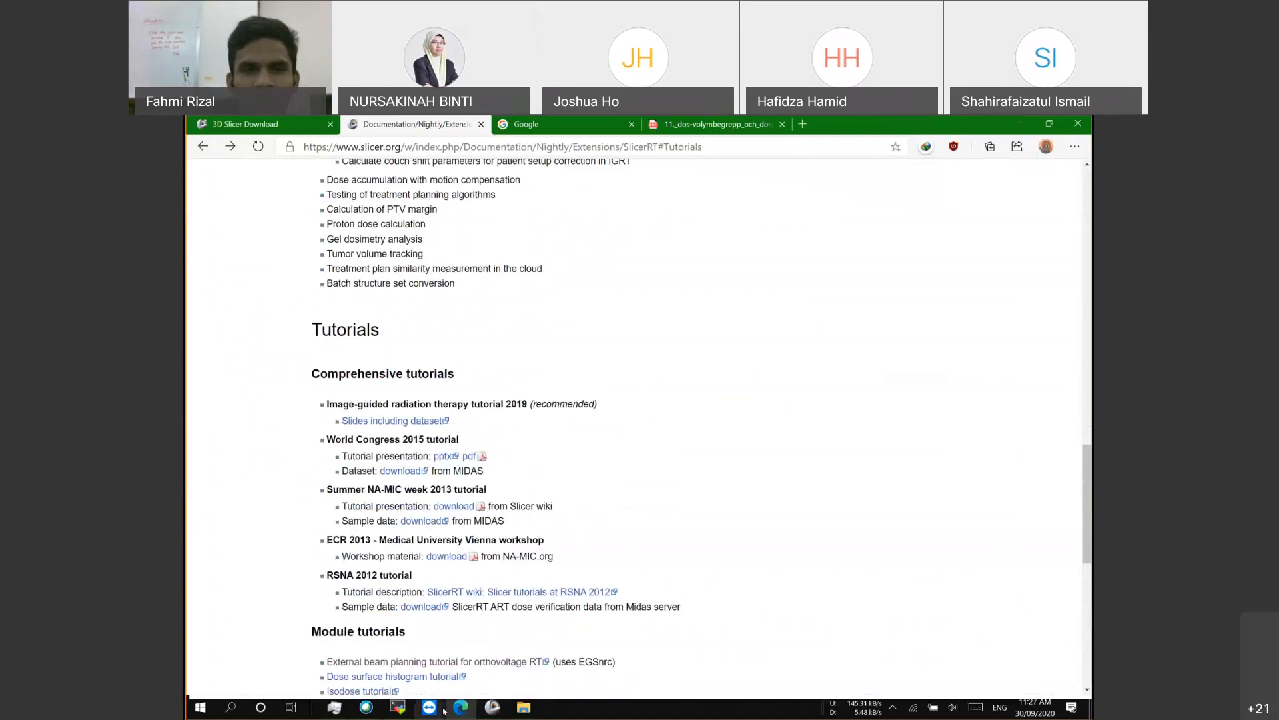
pyautogui.scroll(15, 411, 437)
pyautogui.scroll(-1, 393, 633)
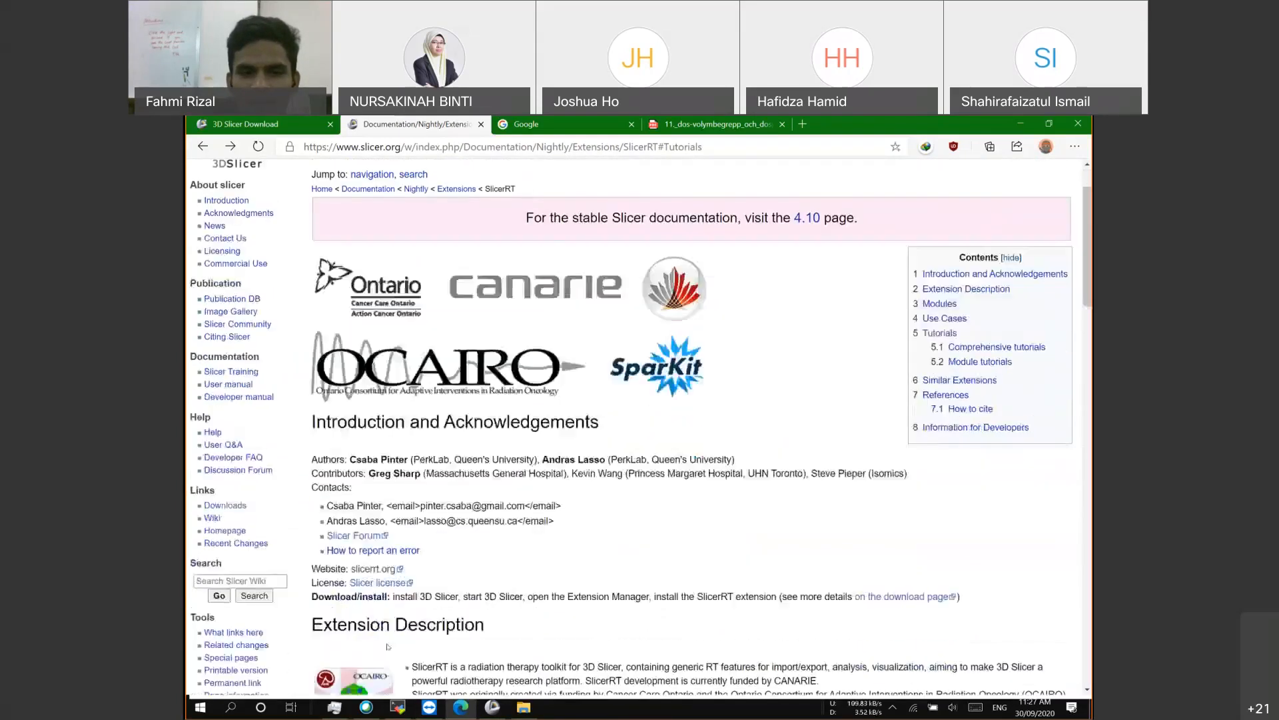
pyautogui.click(462, 708)
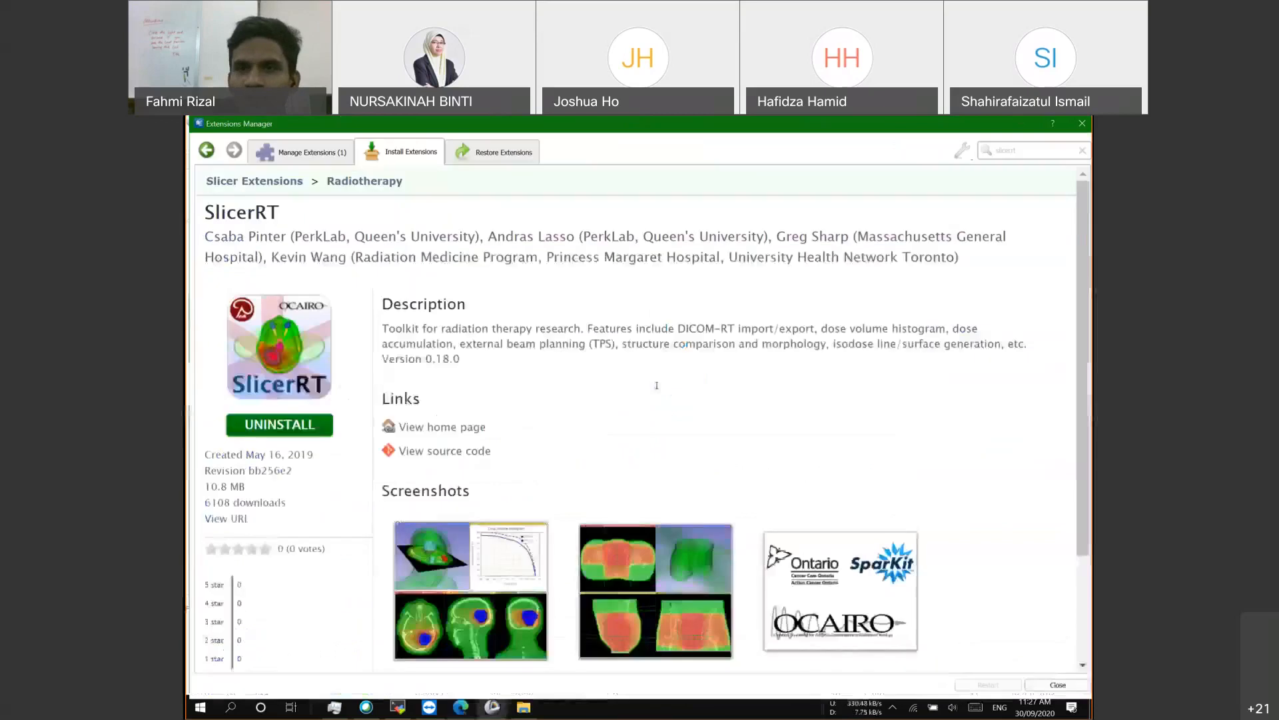
# Step: Close the Extensions Manager to return to the Data module listing the RTPlan's four beams
pyautogui.click(1081, 125)
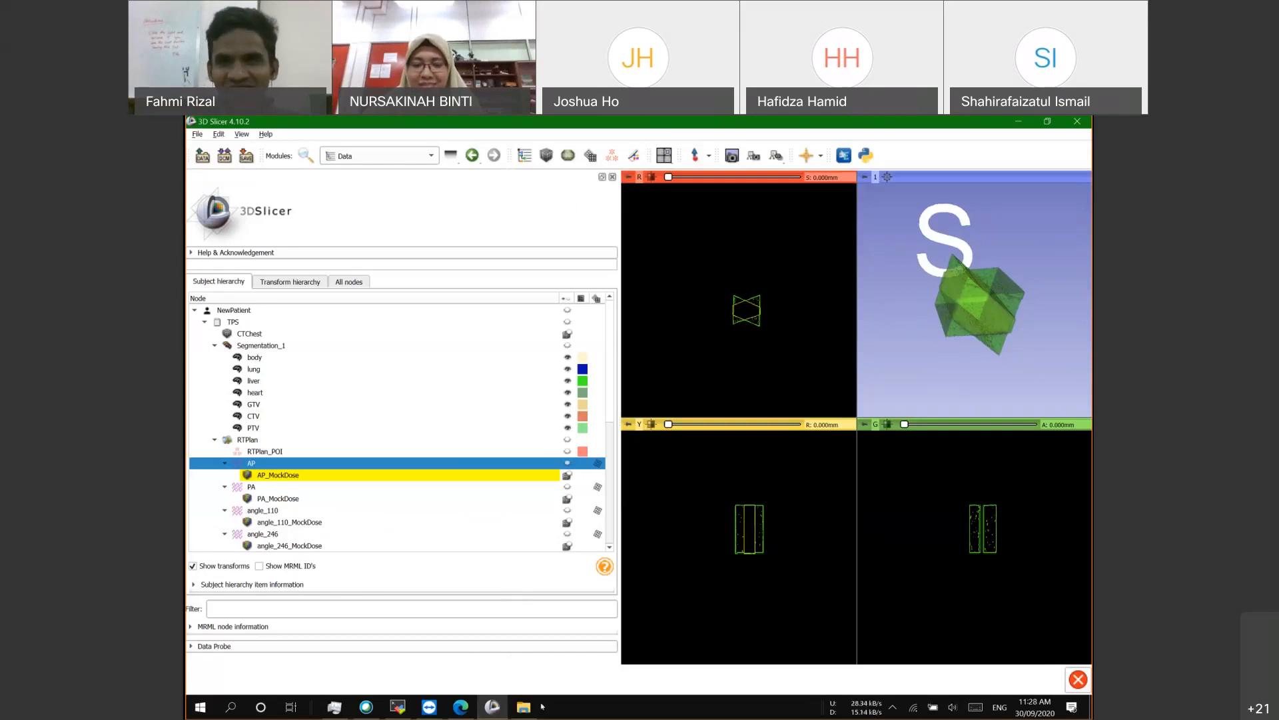
pyautogui.click(1000, 639)
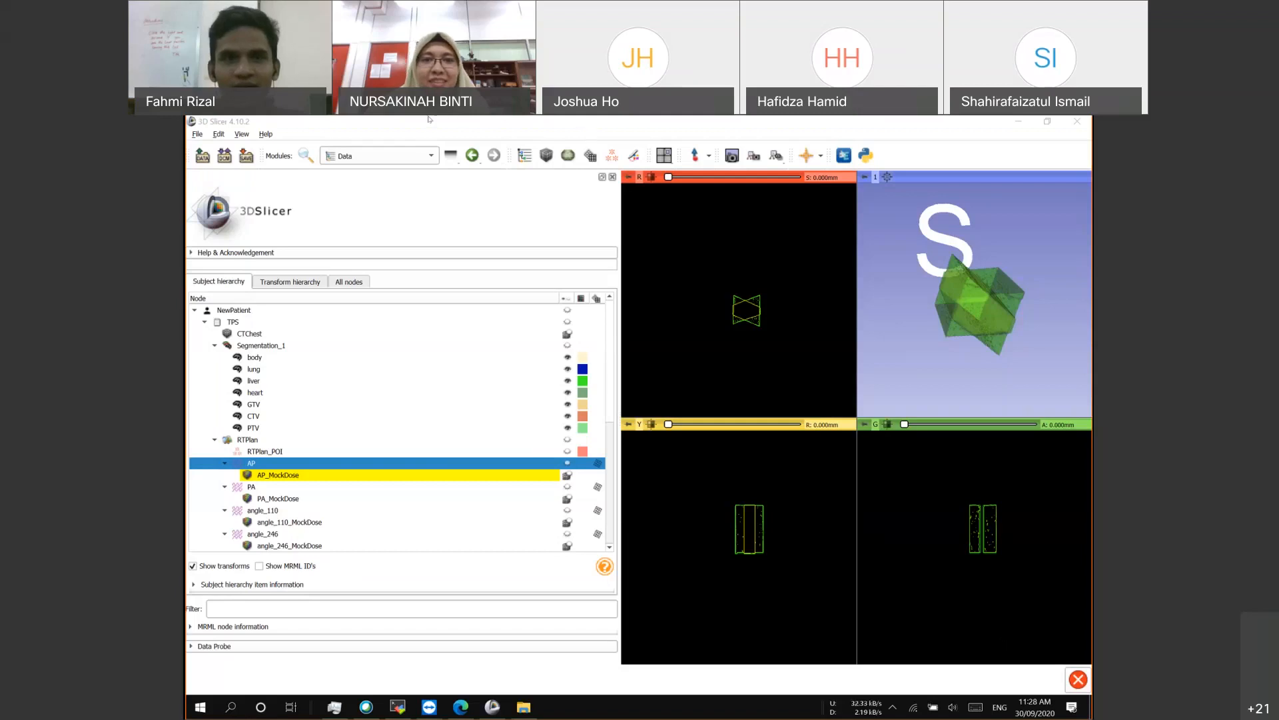